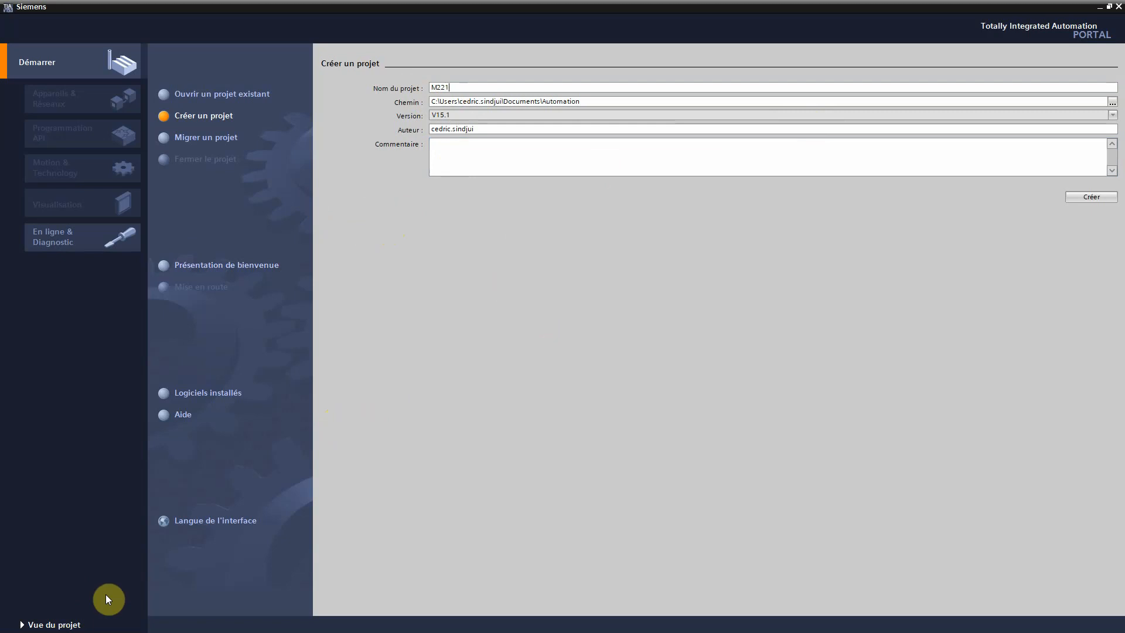
- Create the project M221 and open the PC systems catalogue for a new visualization device
click(1081, 196)
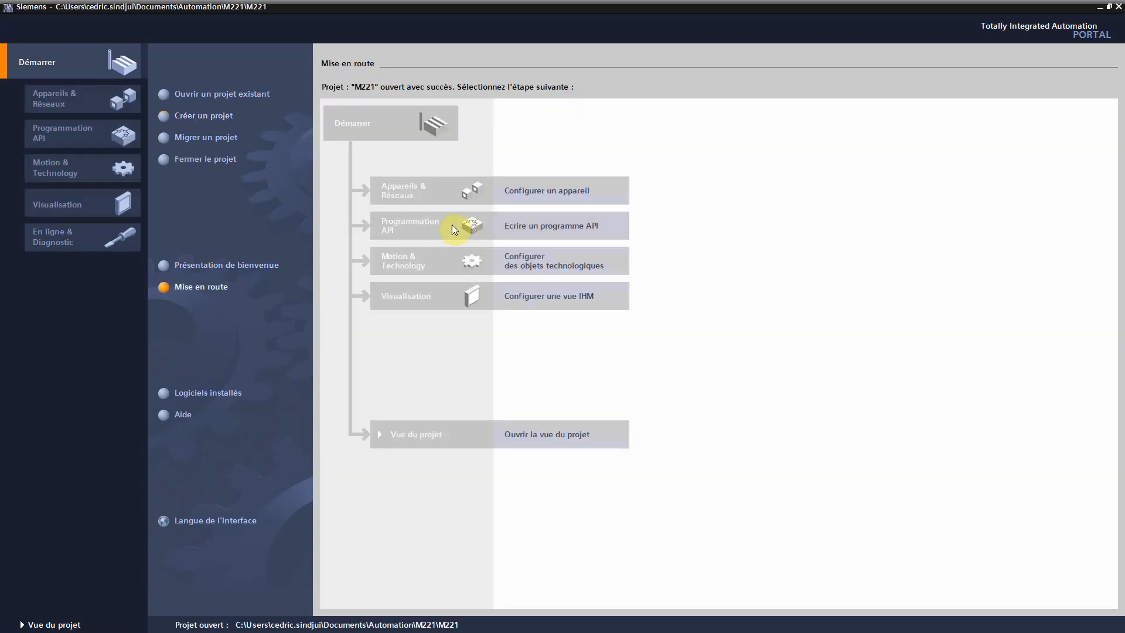
click(98, 137)
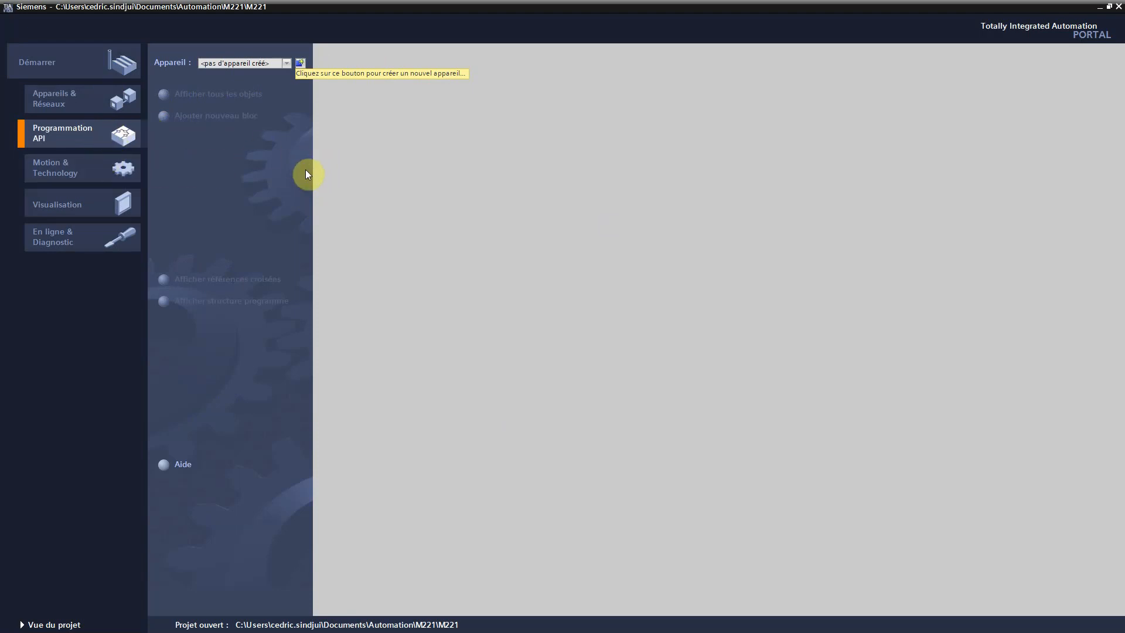
click(95, 202)
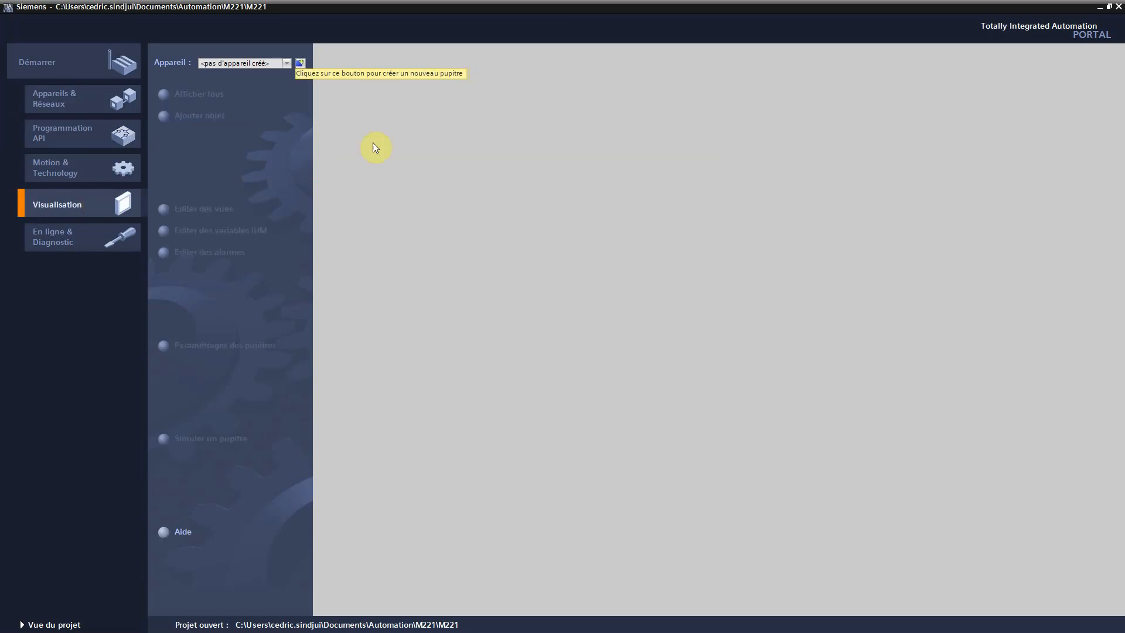
click(300, 68)
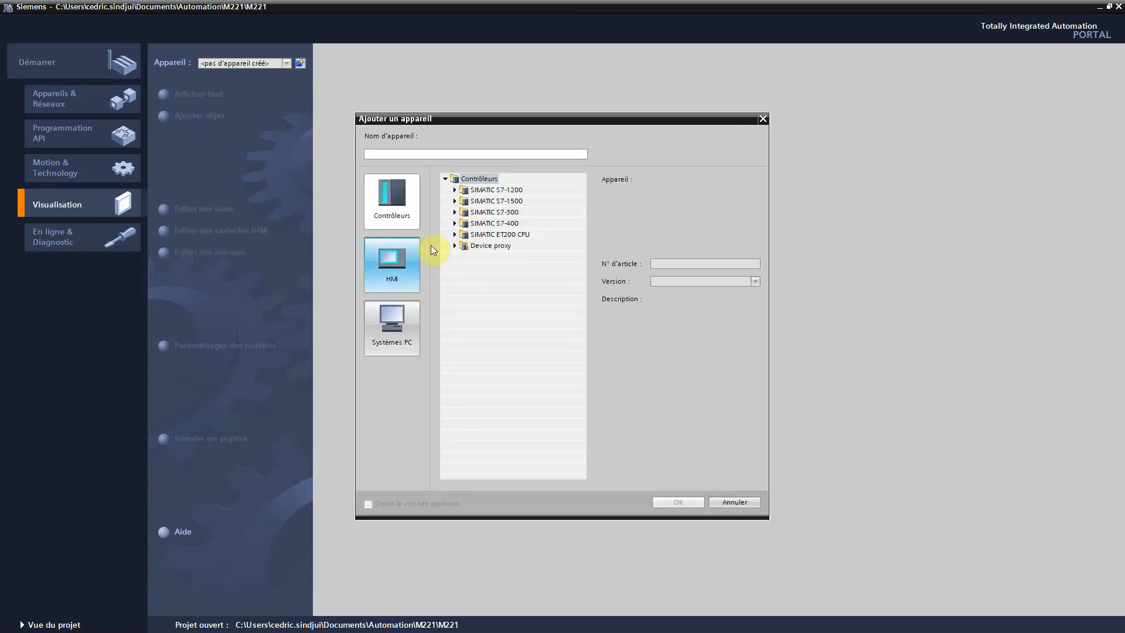
click(388, 270)
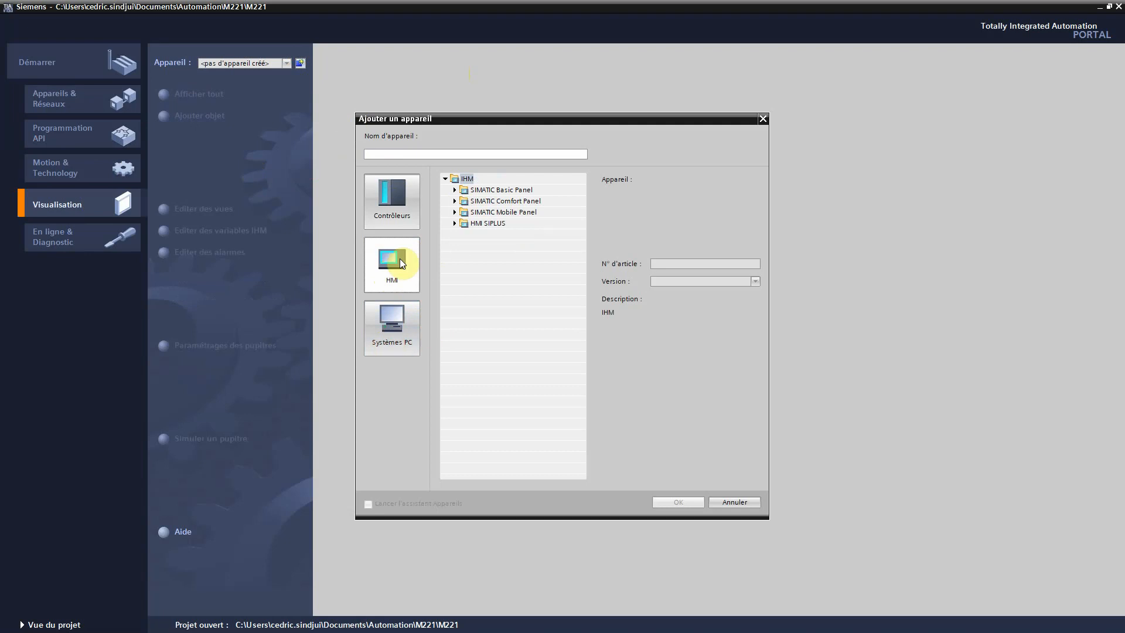
click(412, 327)
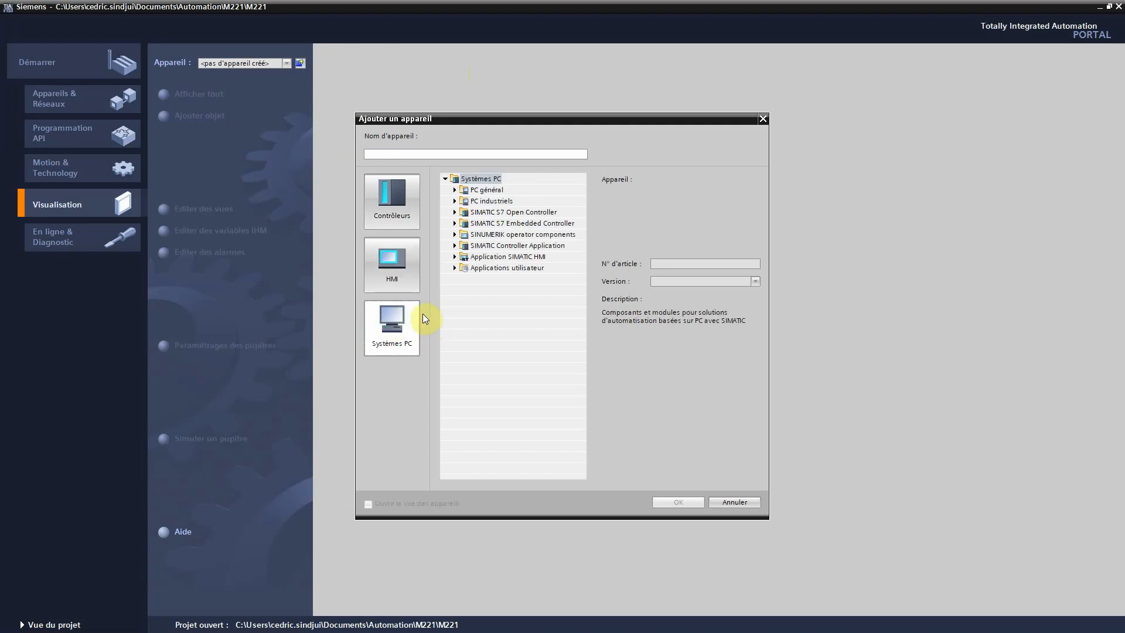
- Examine the general PC station entry and the versions offered for it
double_click(466, 191)
click(495, 202)
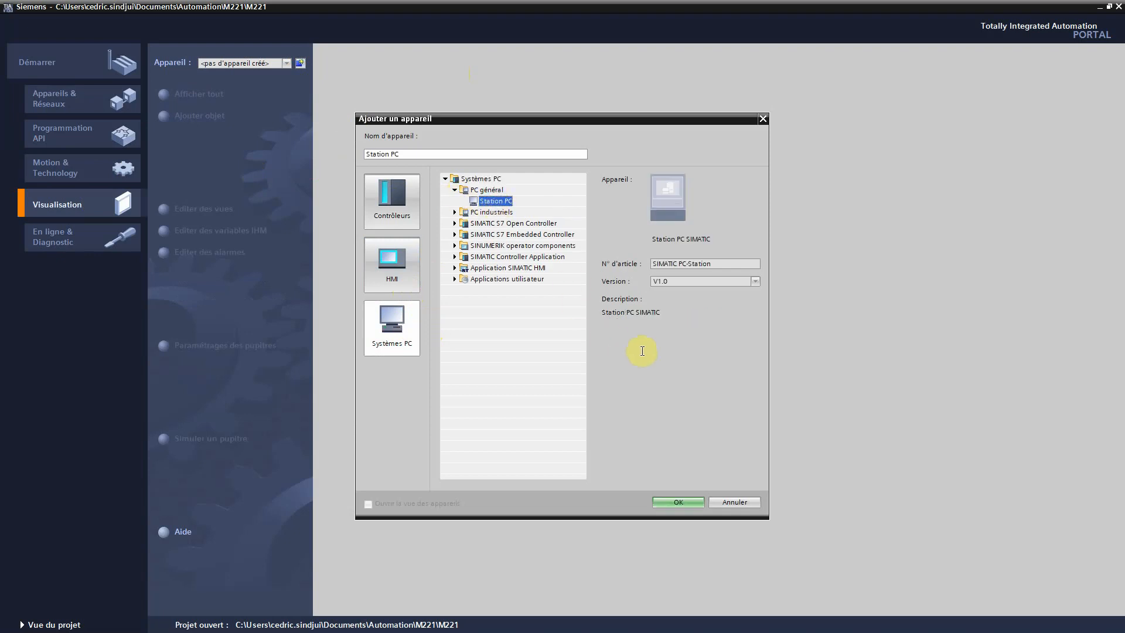
click(752, 282)
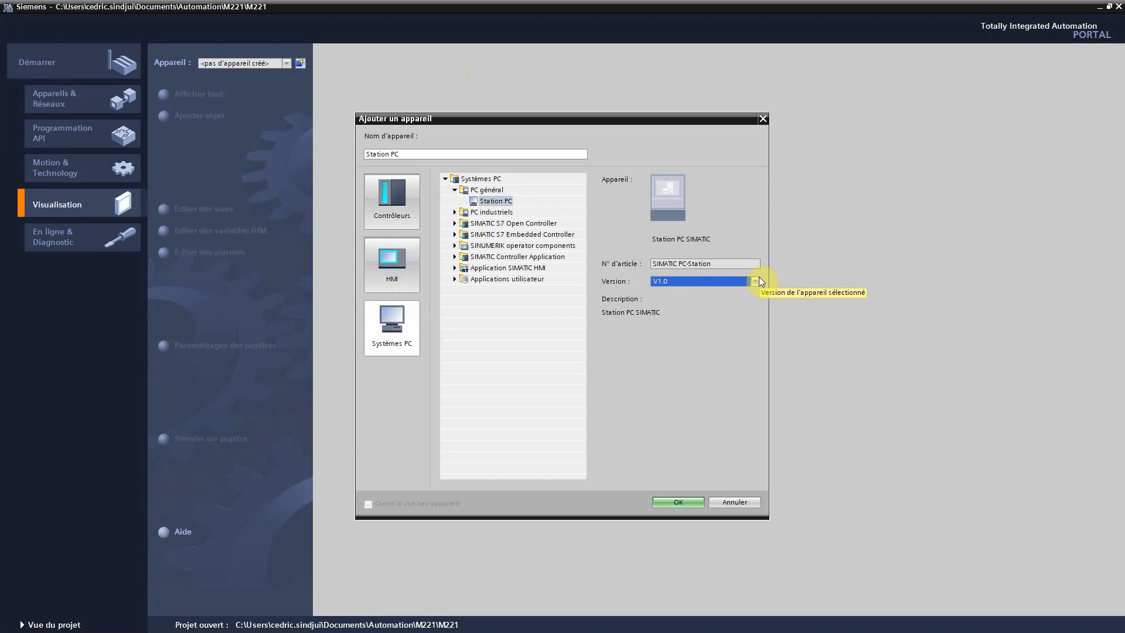
click(757, 279)
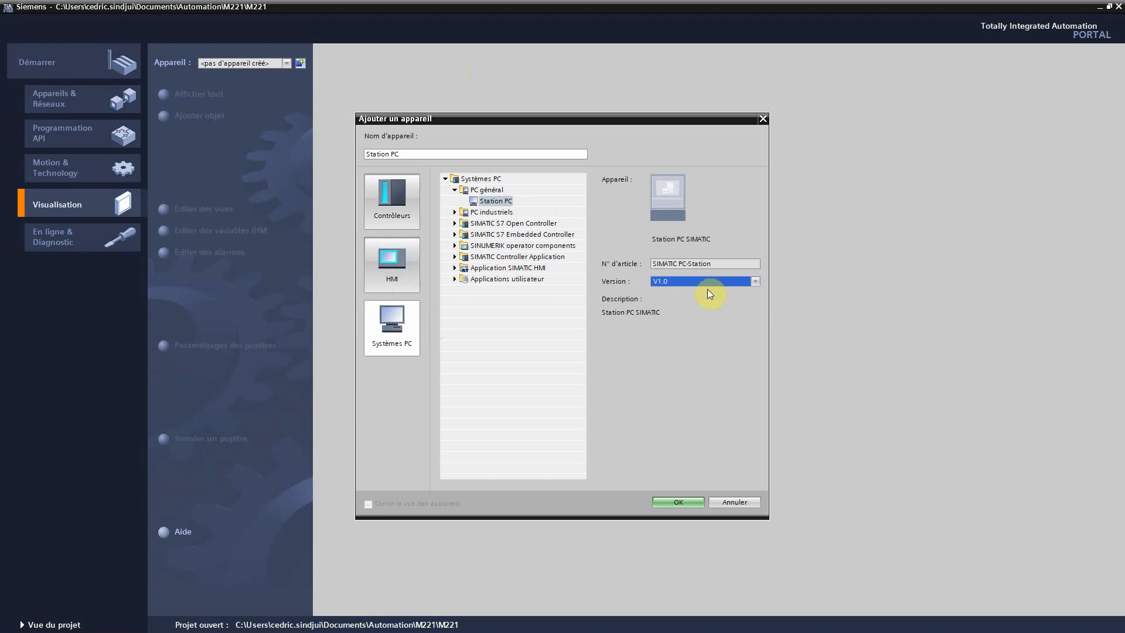
- Add a WinCC RT Advanced device, version 15.1.0.0, from the SIMATIC HMI applications
click(454, 268)
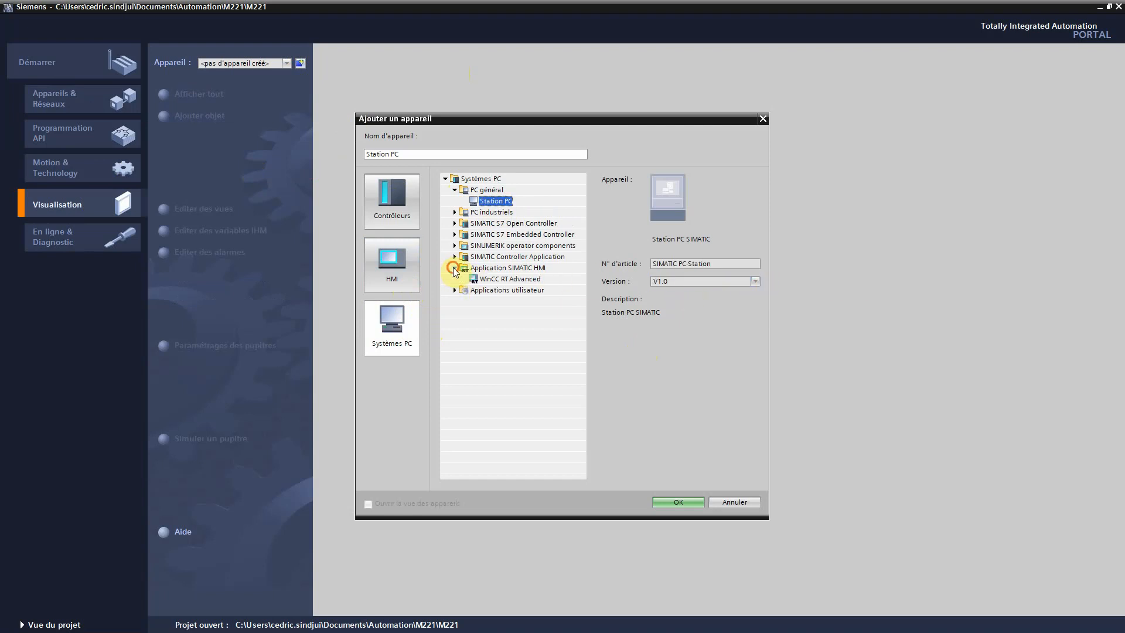
click(509, 281)
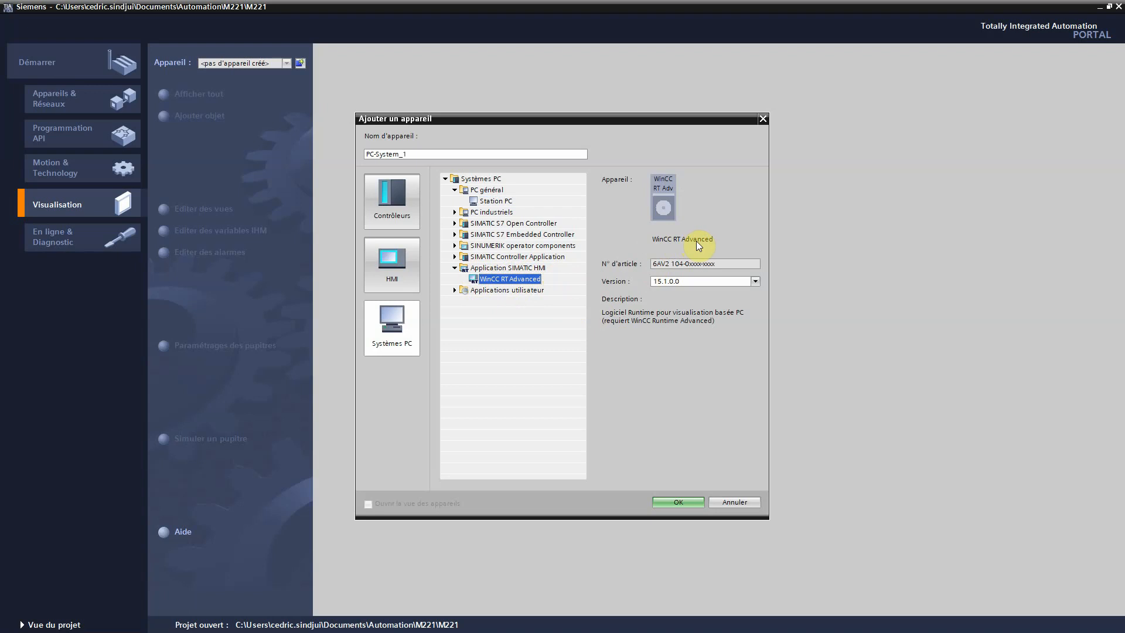
click(756, 282)
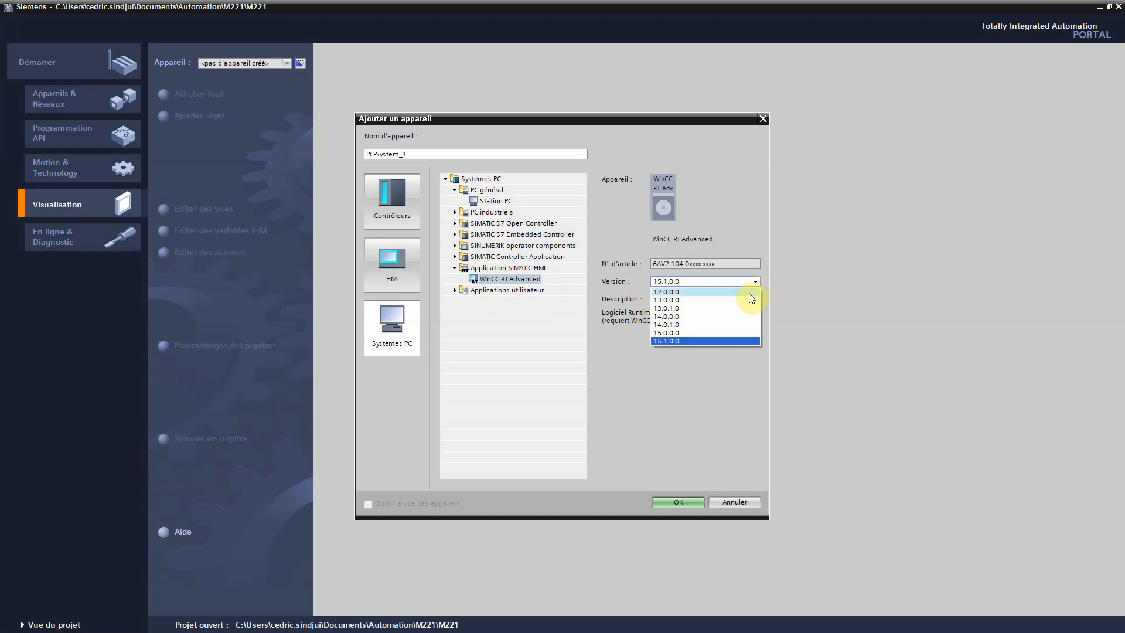
click(714, 341)
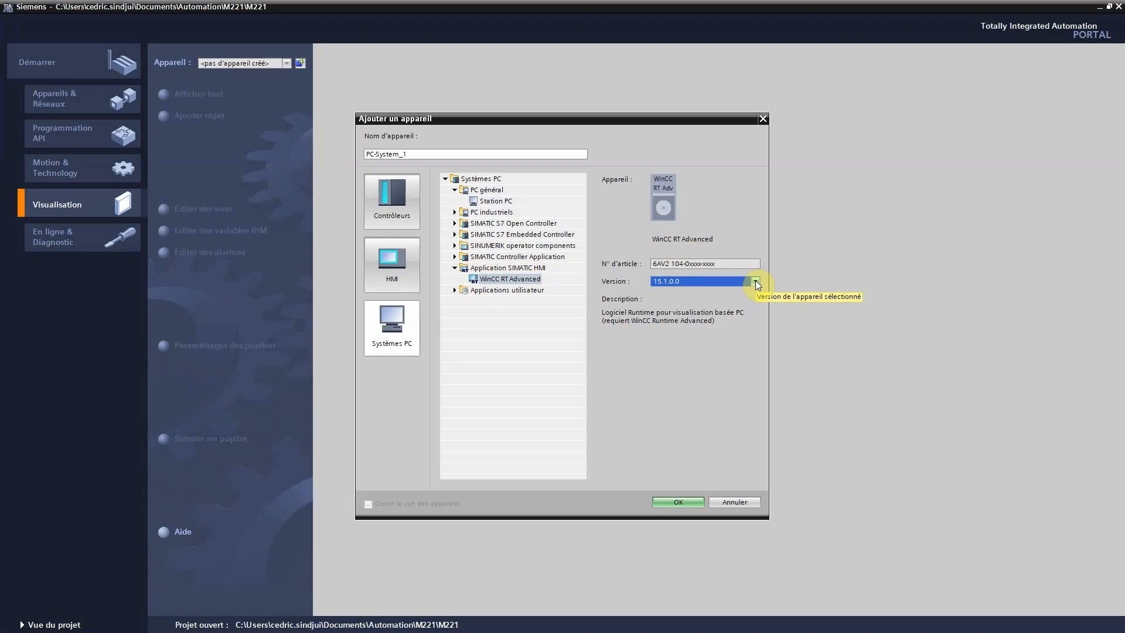
click(684, 502)
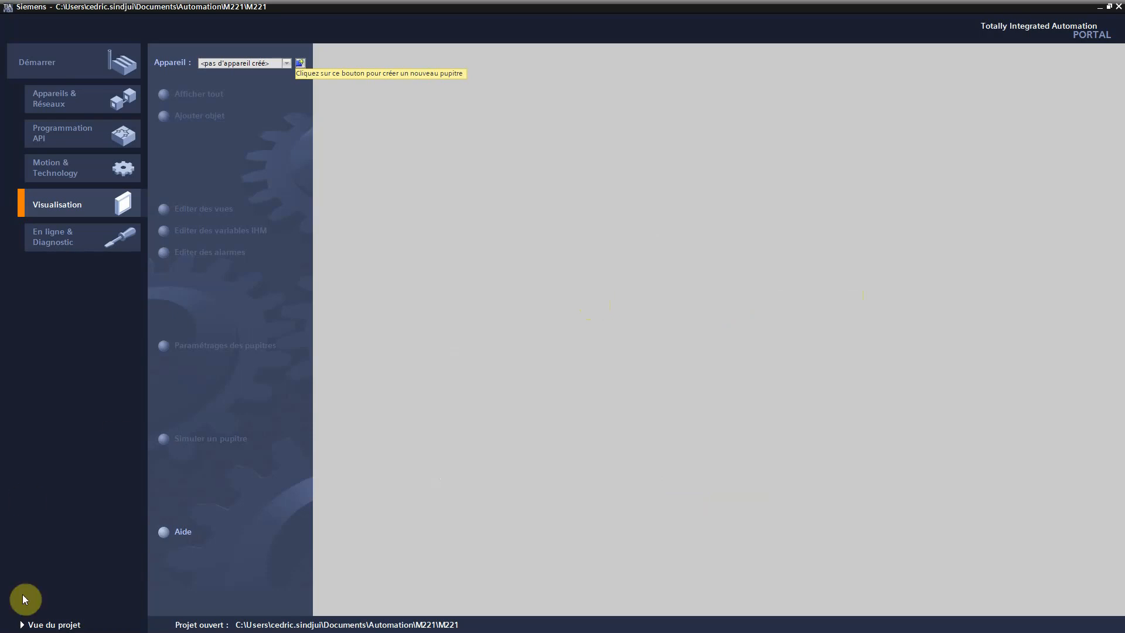
- Switch to the project view, expand PC-System_1 and widen the project tree so the full names fit
click(52, 625)
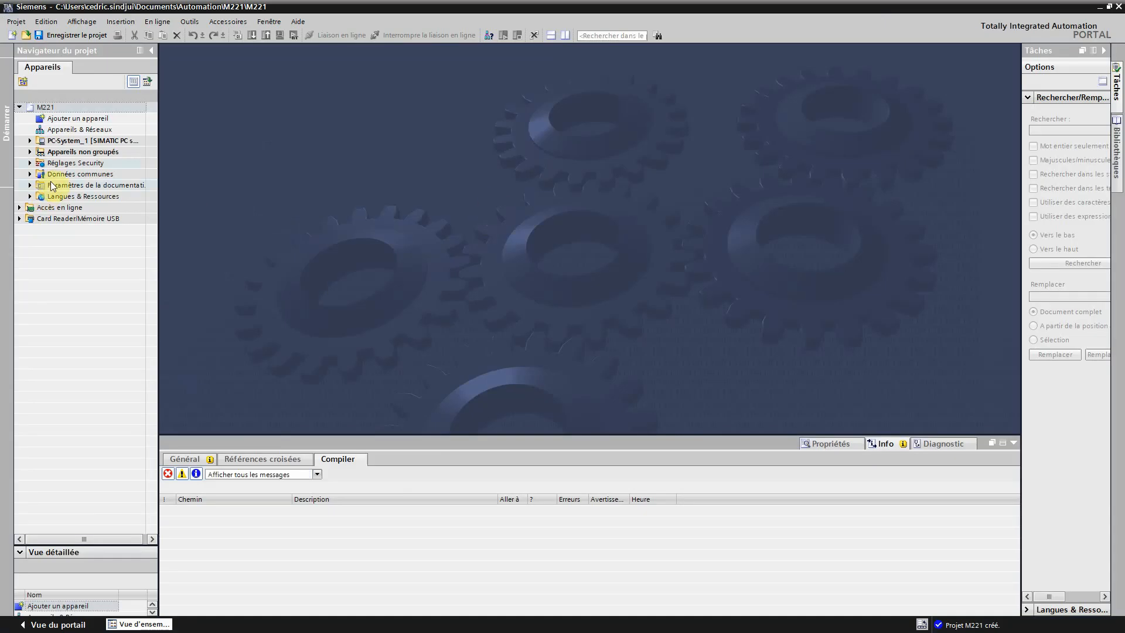
click(30, 140)
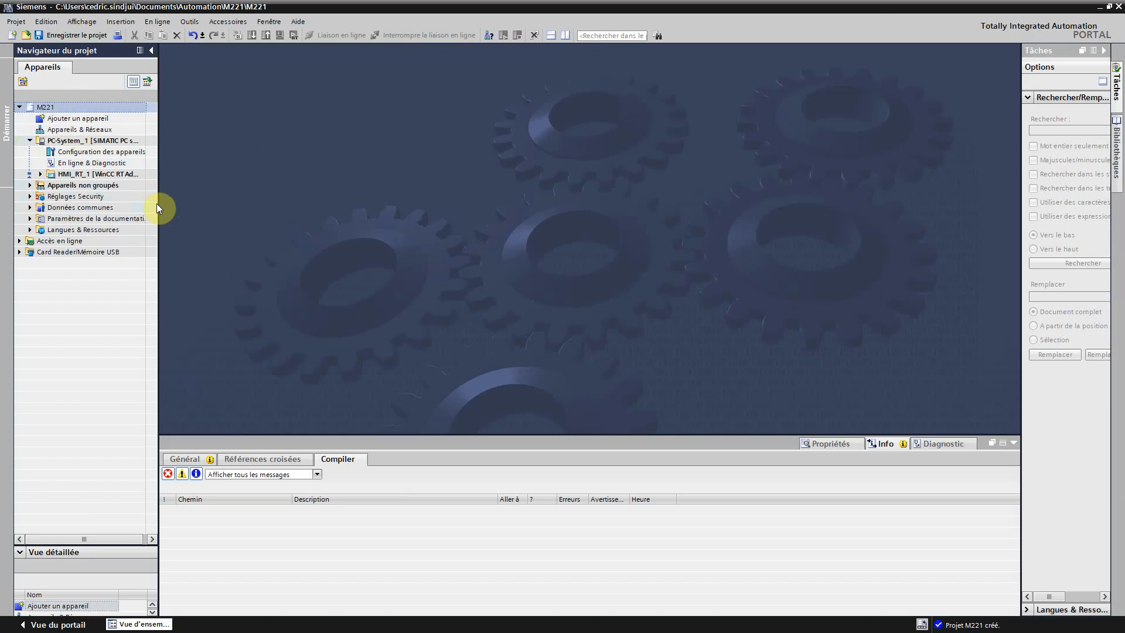
drag(157, 205, 245, 208)
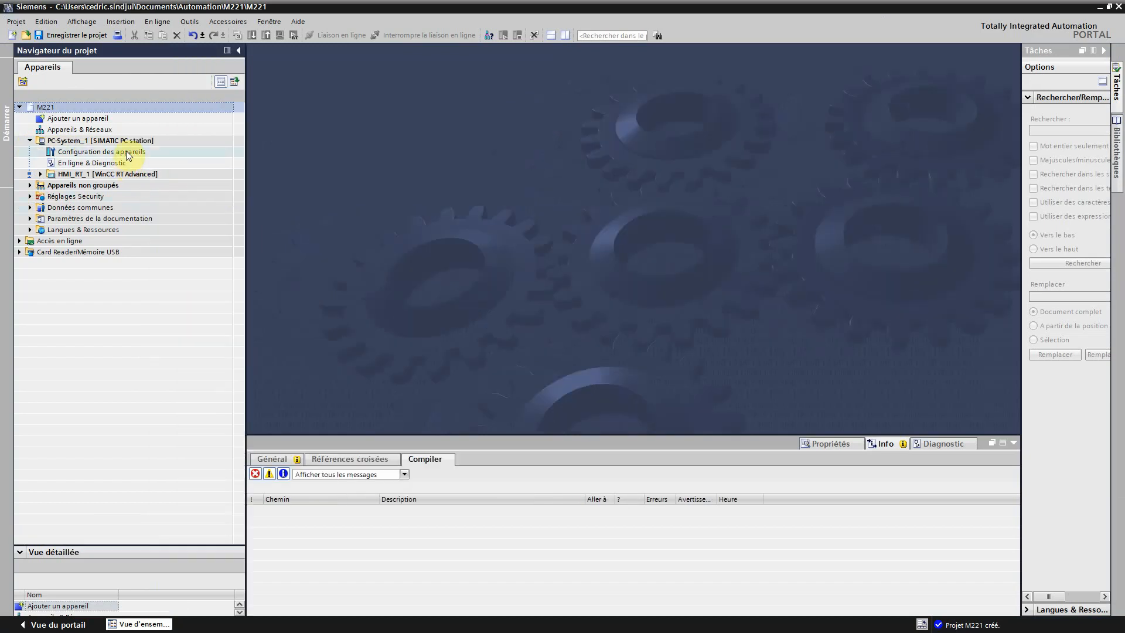
- Examine the device configuration of PC-System_1, including the PC station and its WinCC RT Advanced module
click(127, 154)
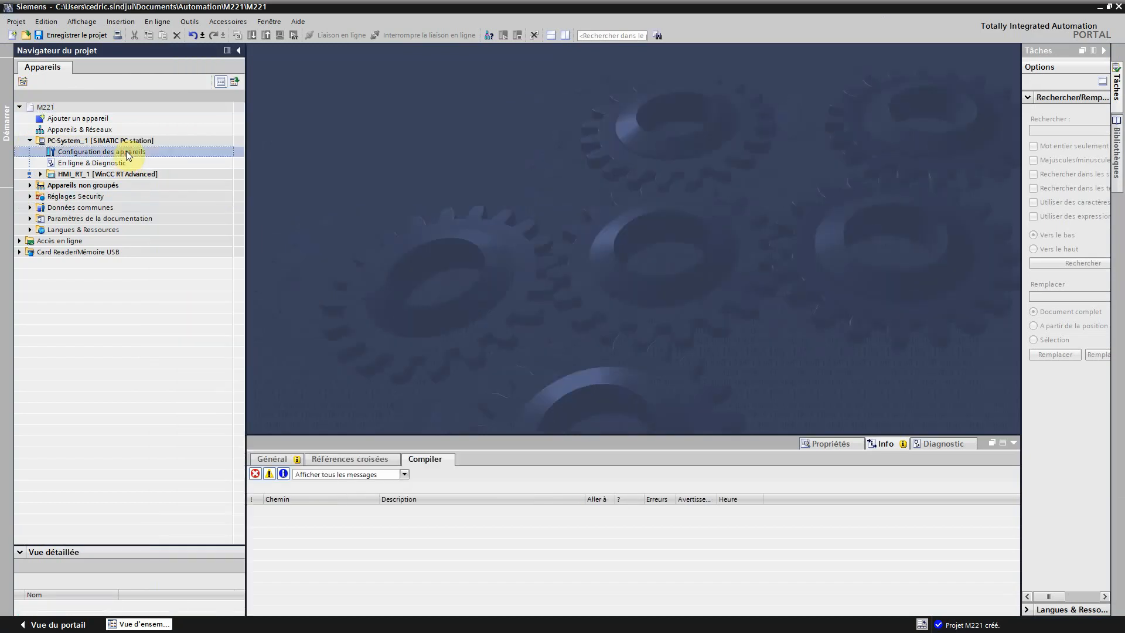
click(129, 151)
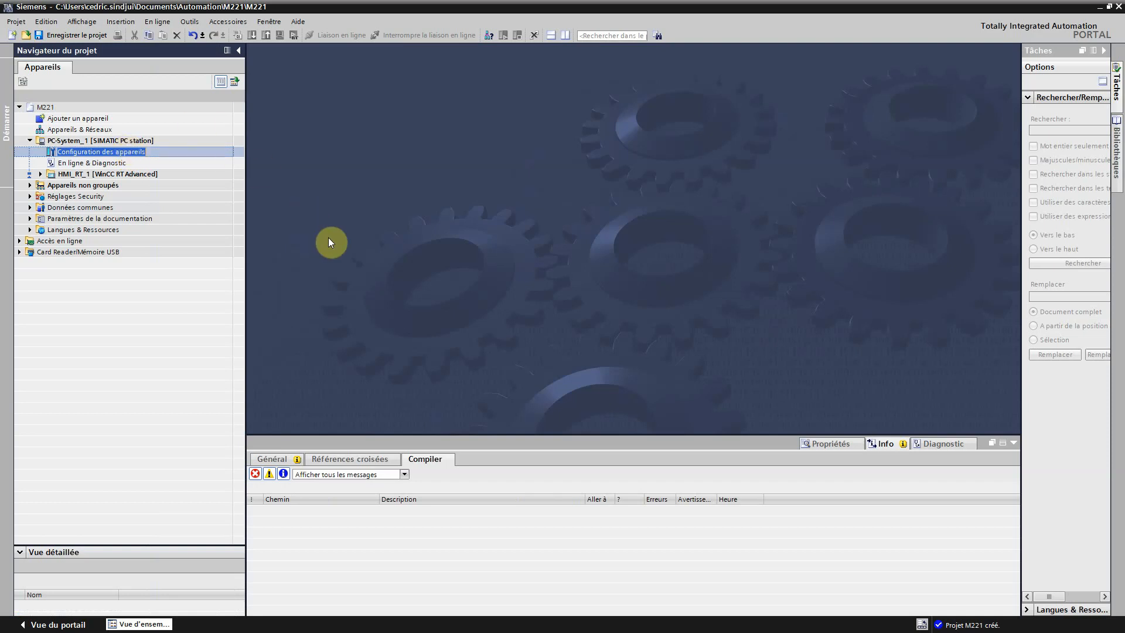
double_click(114, 153)
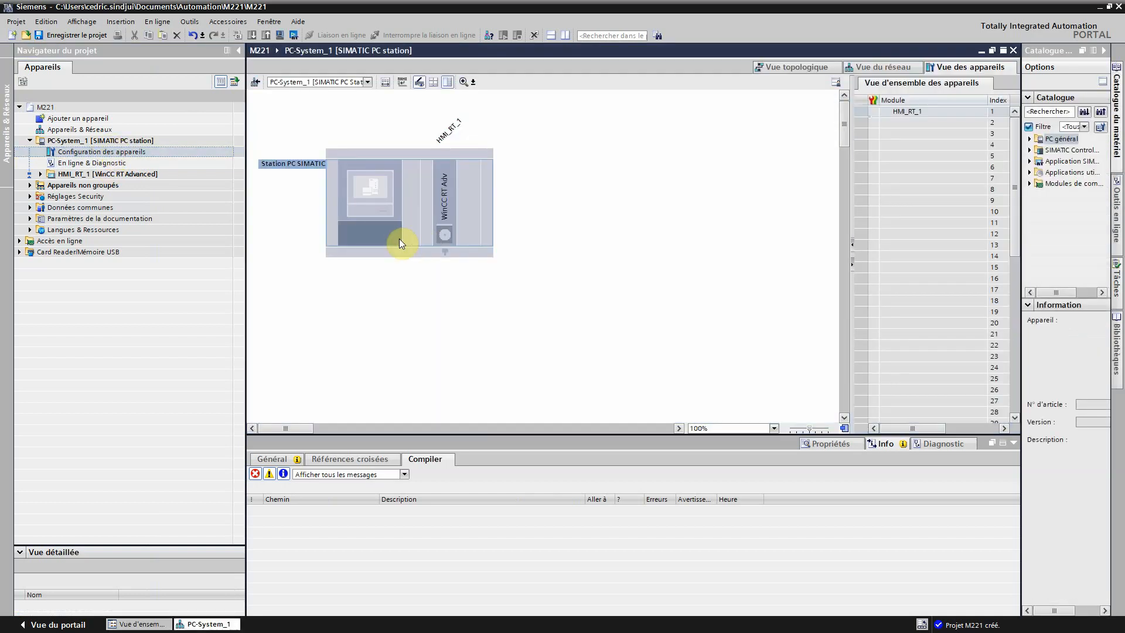
click(444, 194)
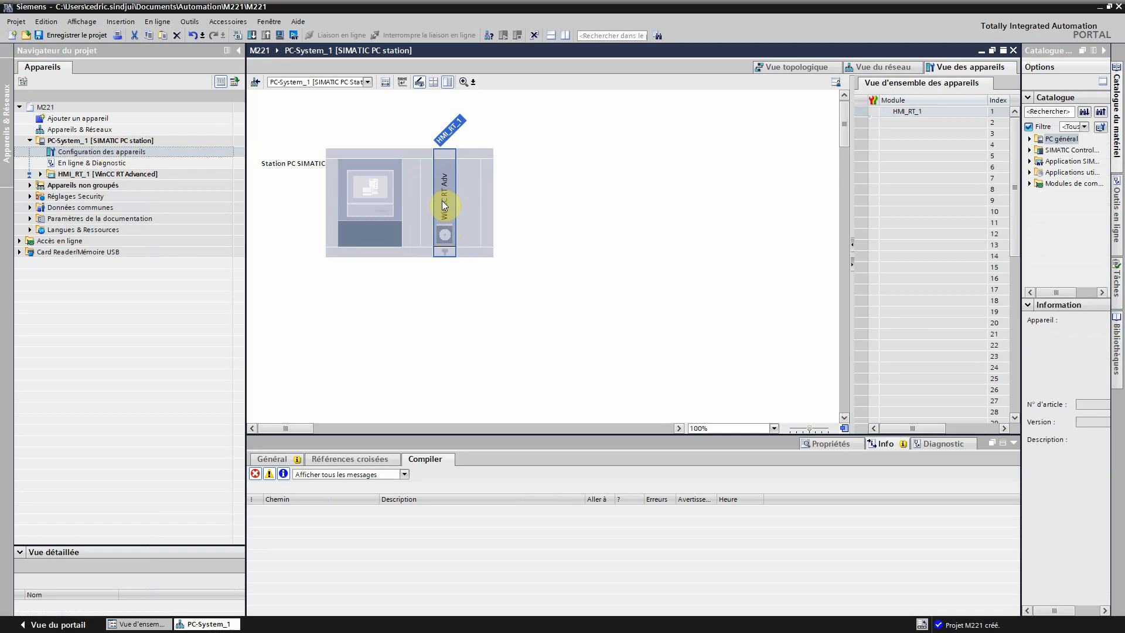
click(387, 222)
click(442, 194)
click(465, 206)
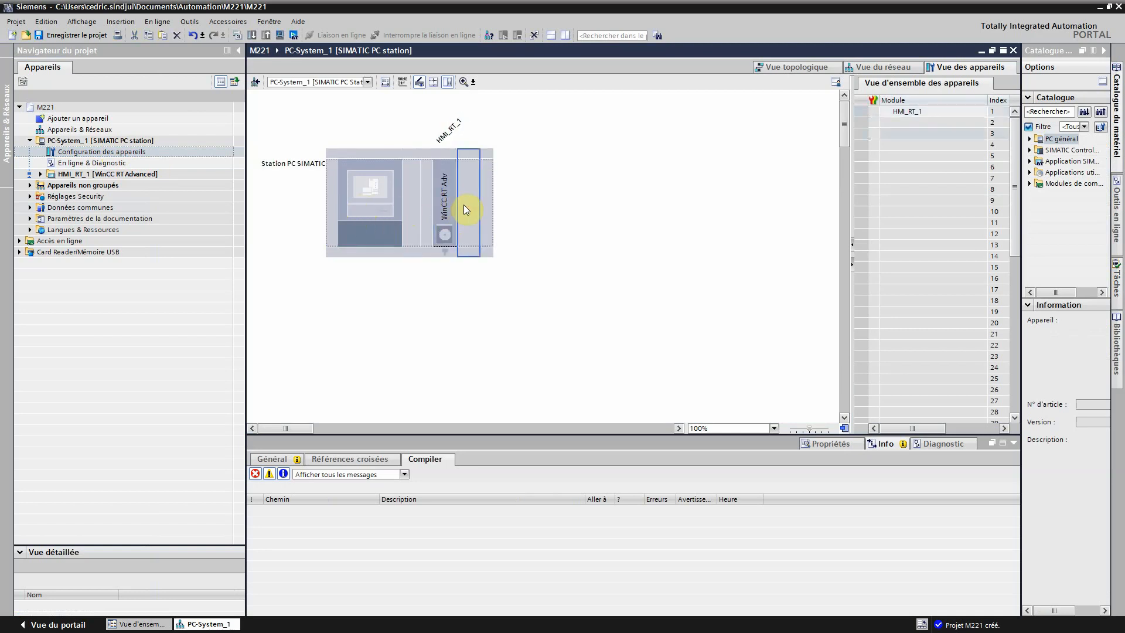
click(437, 198)
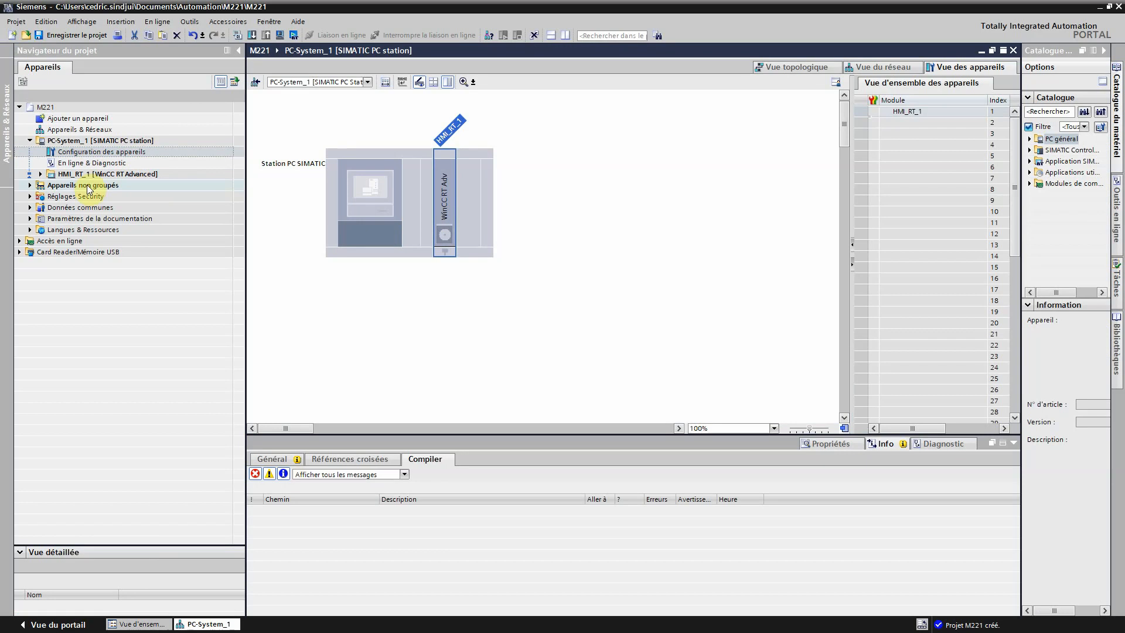
- Add a new connection to the HMI_RT_1 runtime's connections table
click(41, 174)
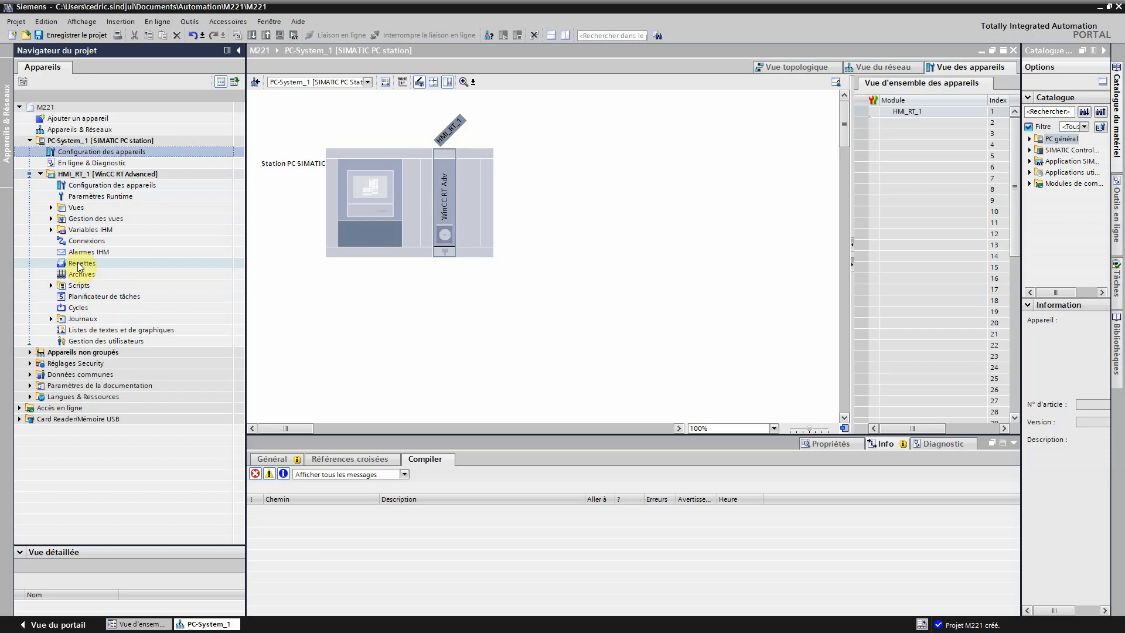
double_click(82, 239)
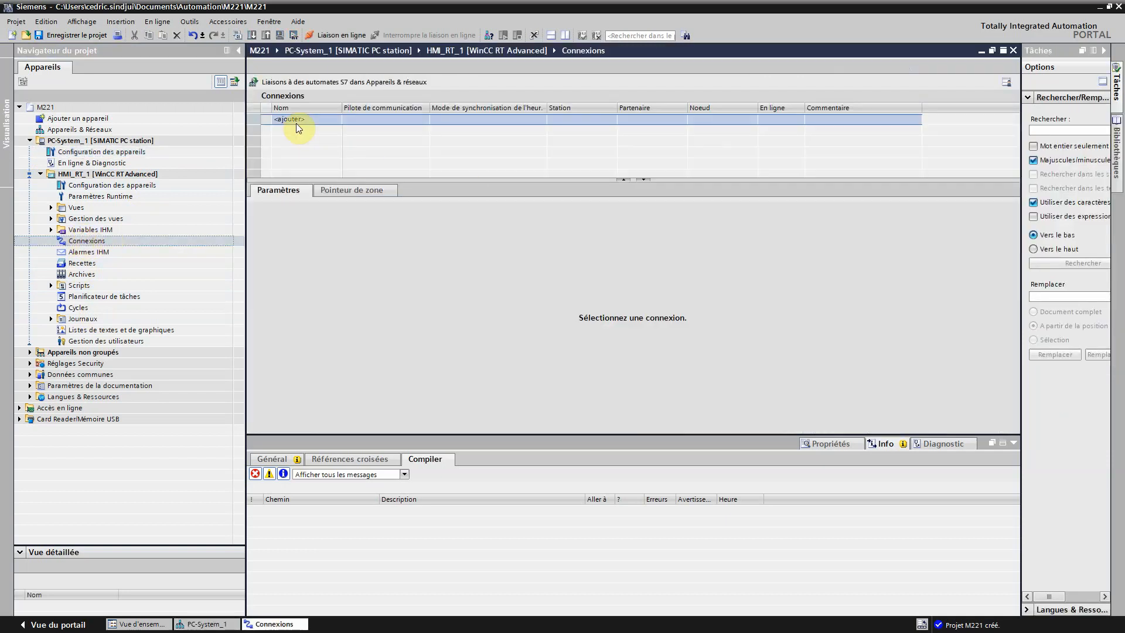
click(297, 120)
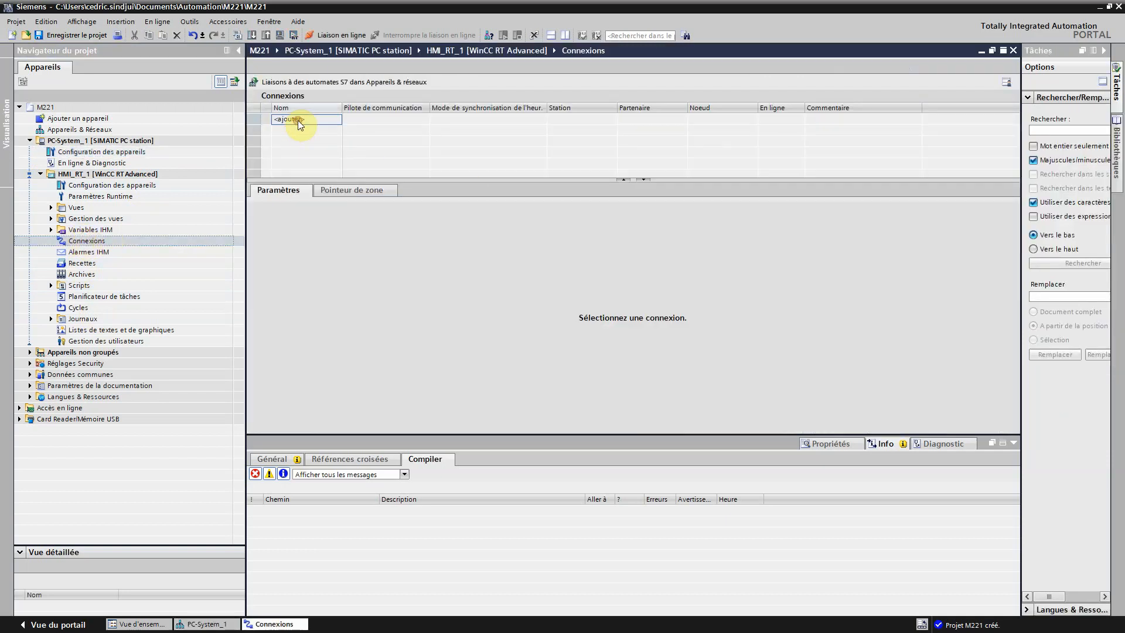
double_click(298, 121)
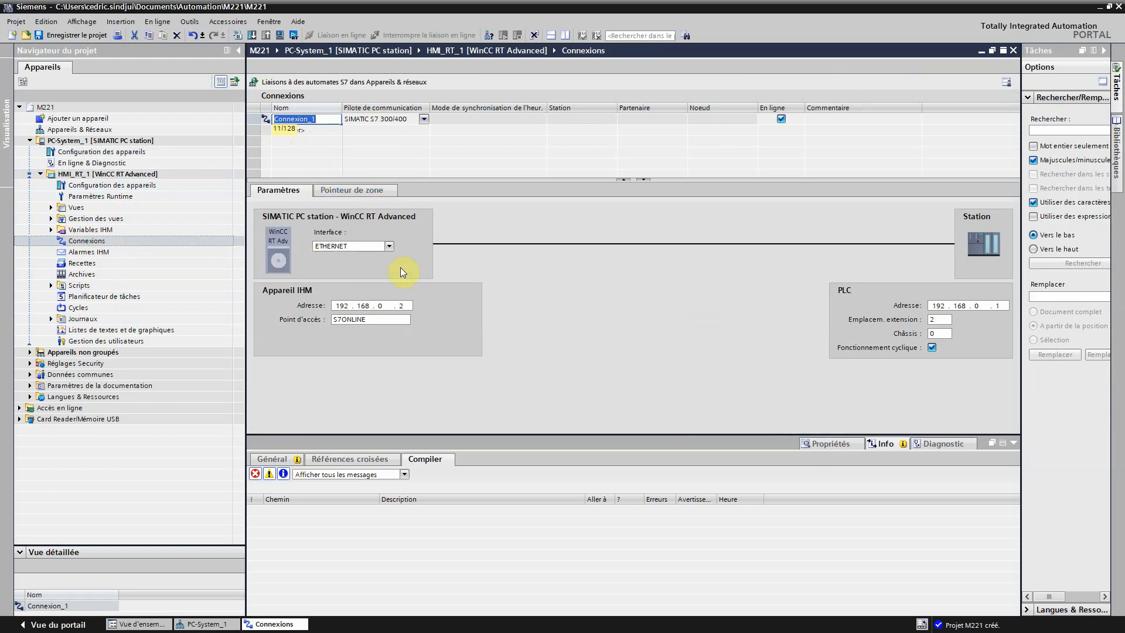
- Check the interface options and the HMI device access point of the new connection
click(389, 246)
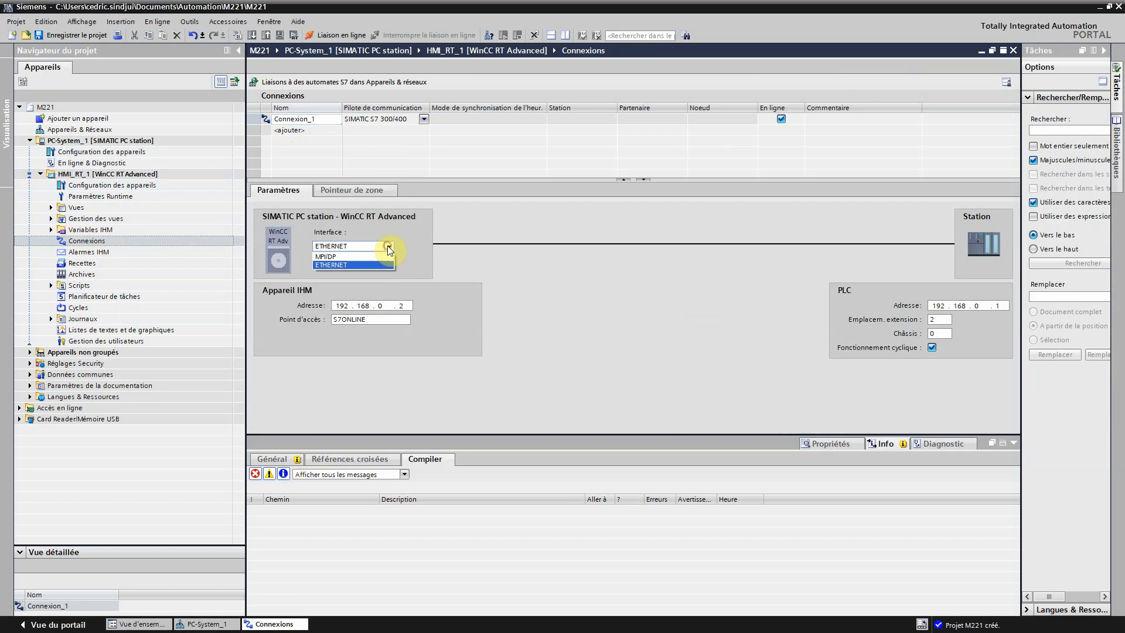
click(389, 249)
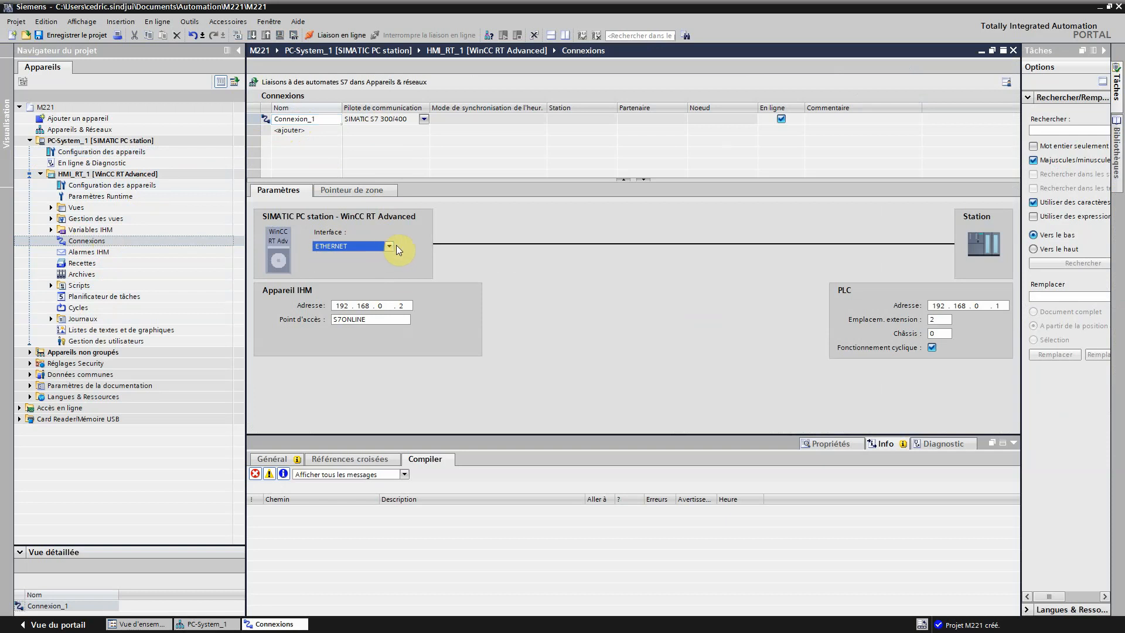
click(397, 319)
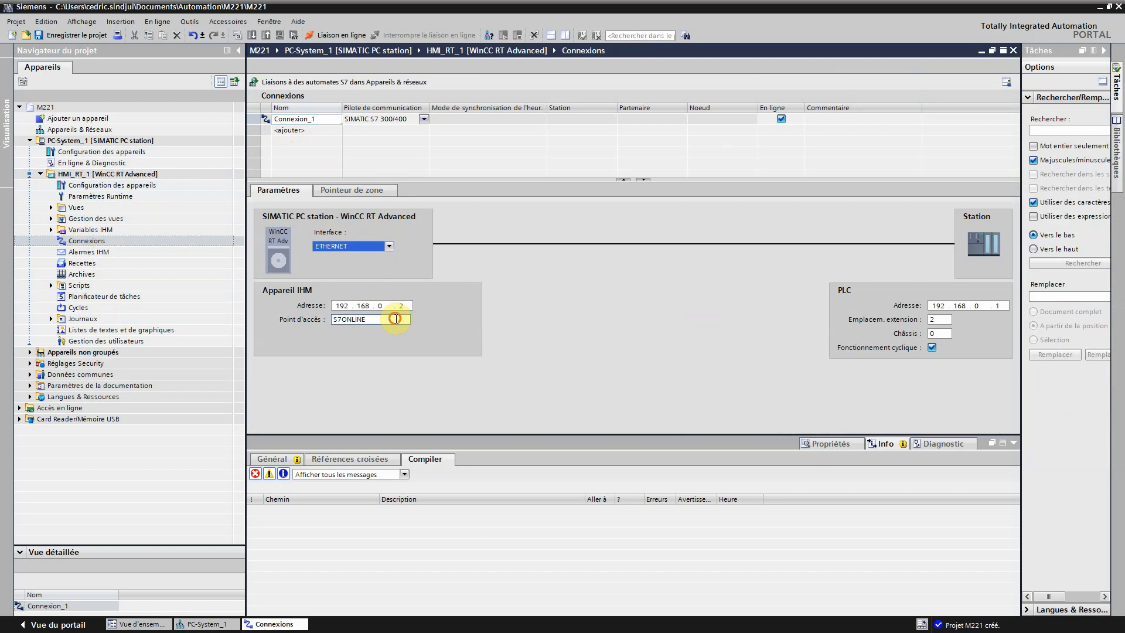
click(413, 151)
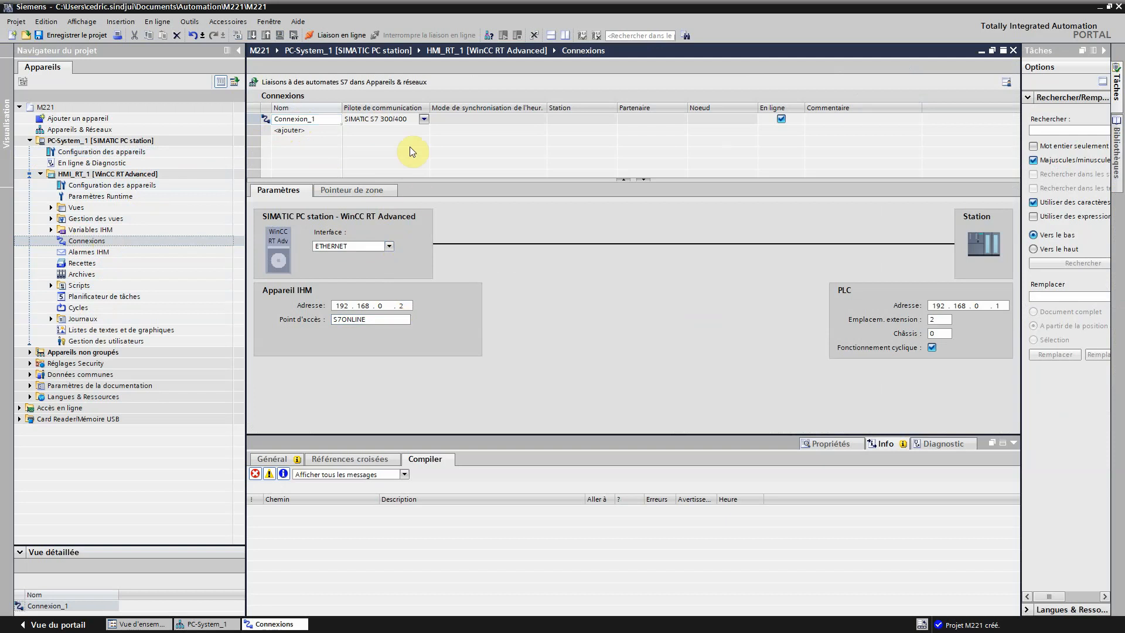
- Set Connexion_1's communication driver to Modicon Modbus TCP/IP with CPU type "Unity, PL7: Premium, Micro, Quantum, M340"
click(422, 119)
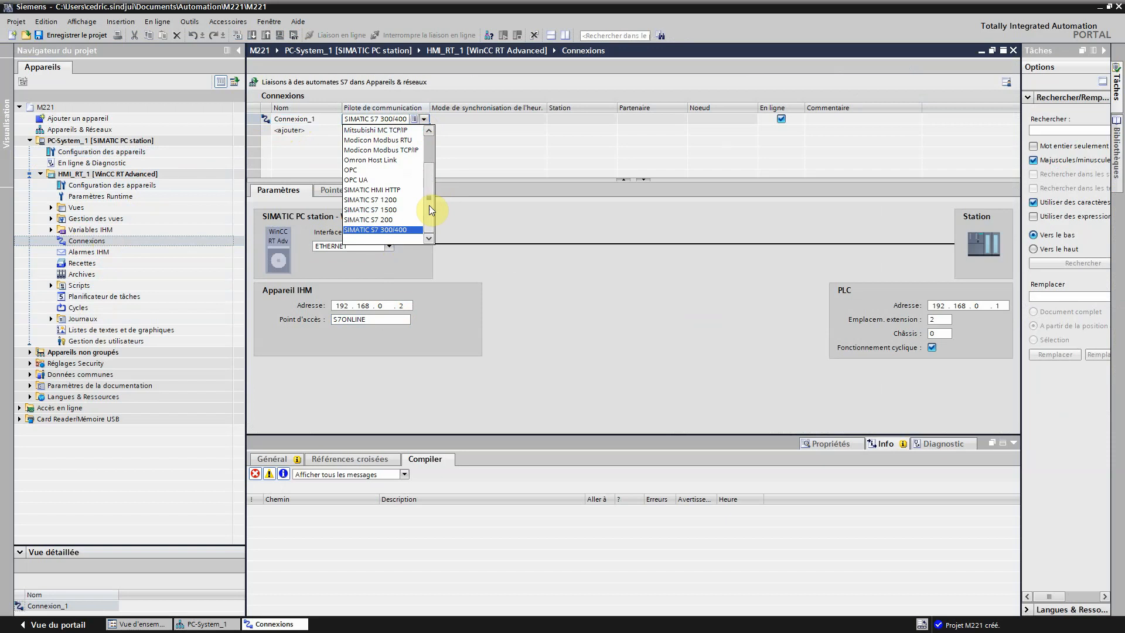
drag(430, 205, 432, 157)
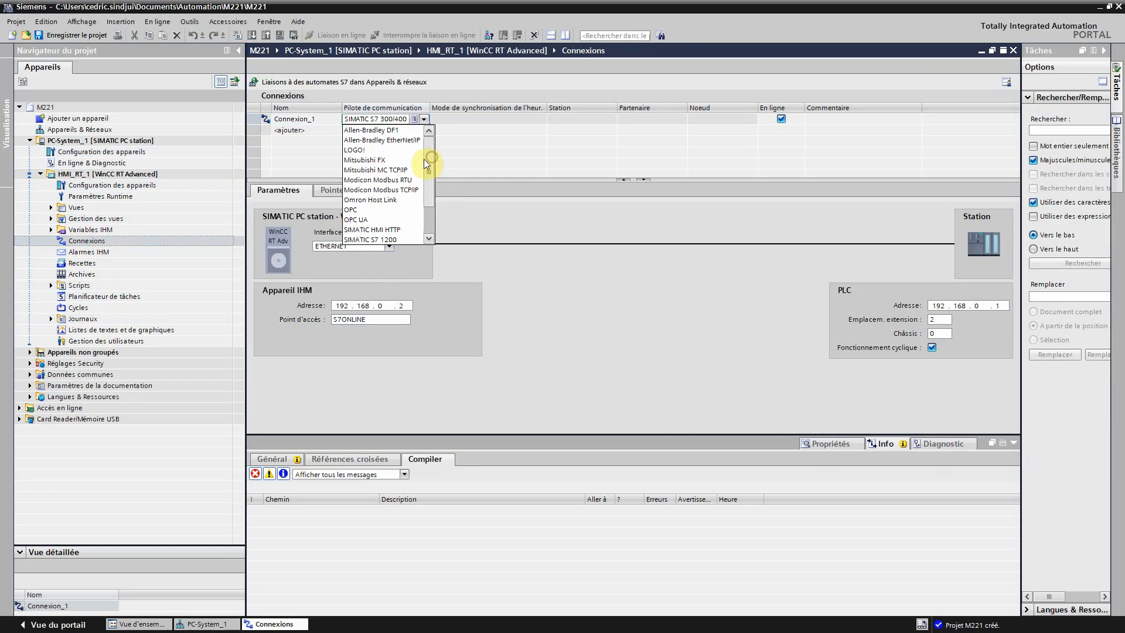
click(414, 191)
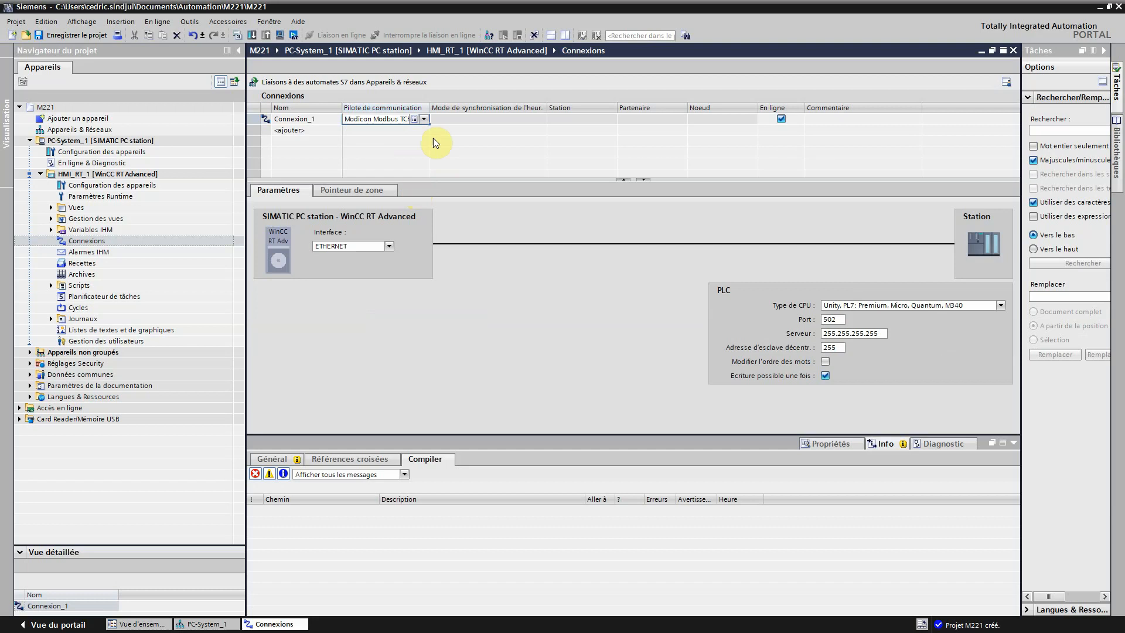
click(1000, 306)
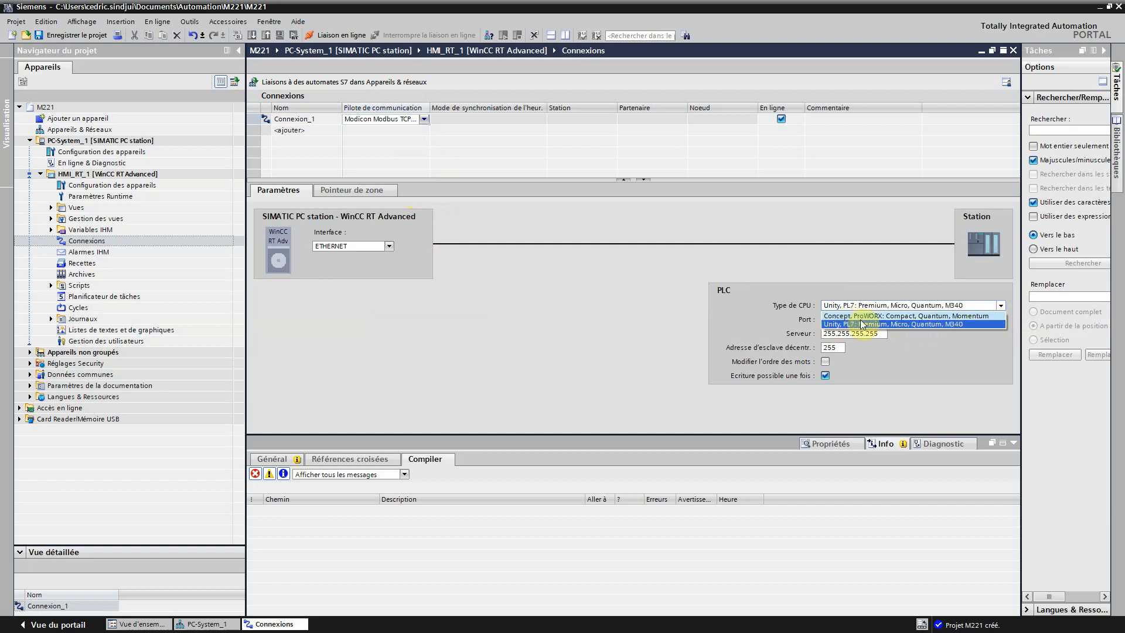
click(929, 324)
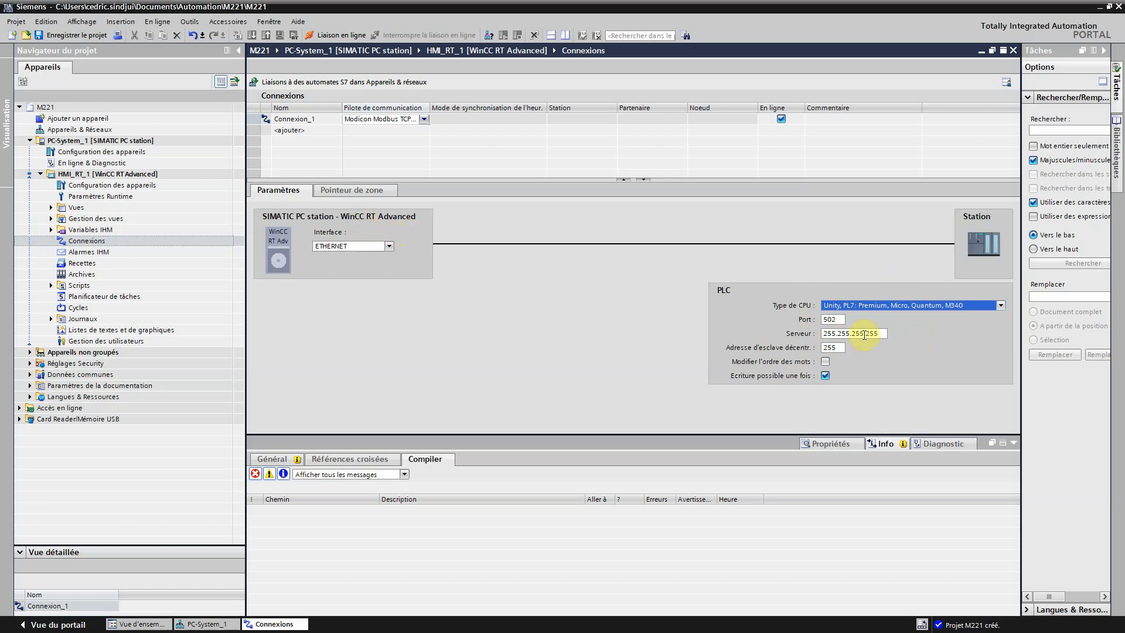
- Set the PLC server address of Connexion_1 to 192.168.1.4
click(835, 334)
drag(838, 334, 774, 333)
text(192)
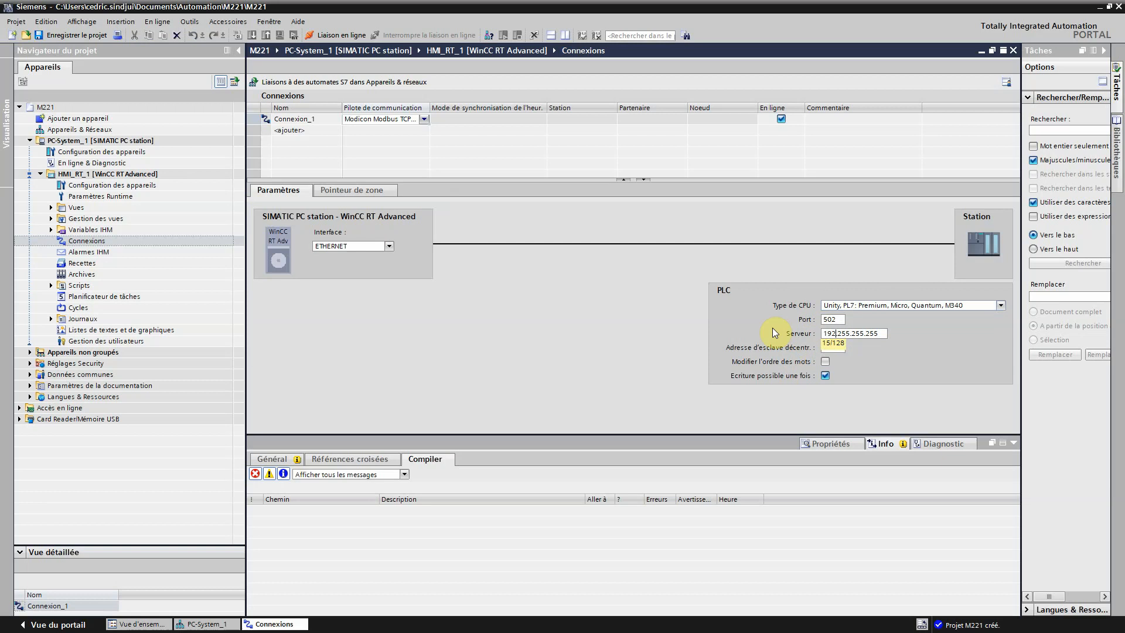
click(849, 333)
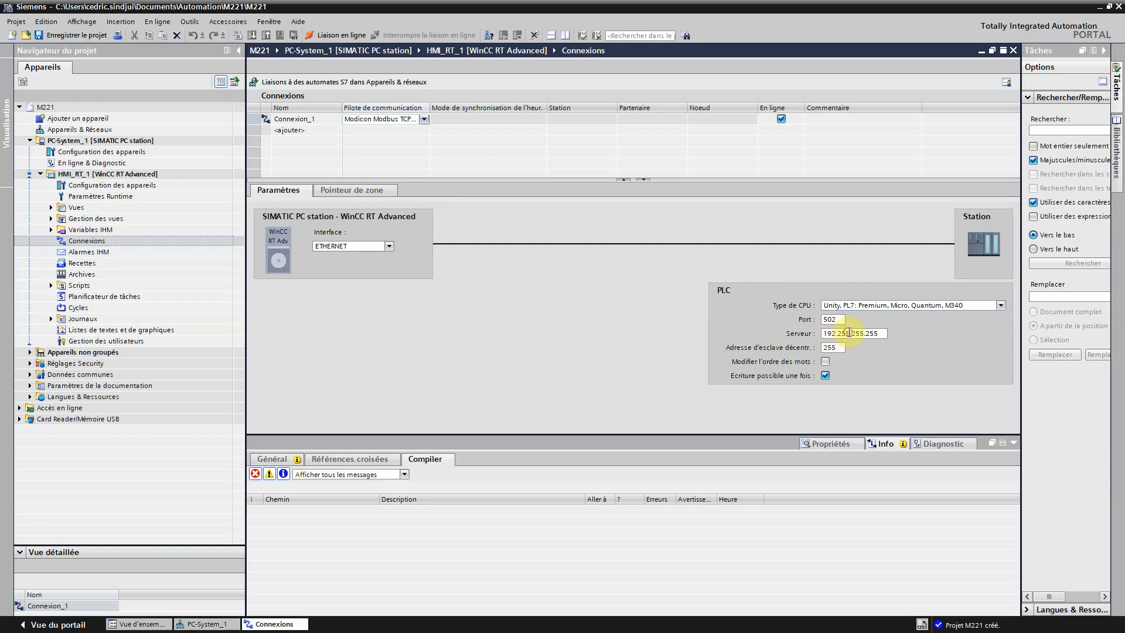
key(BackSpace)
key(BackSpace)
key(BackSpace)
text(168)
key(Delete)
text(1)
key(BackSpace)
key(BackSpace)
key(BackSpace)
text(4)
click(825, 376)
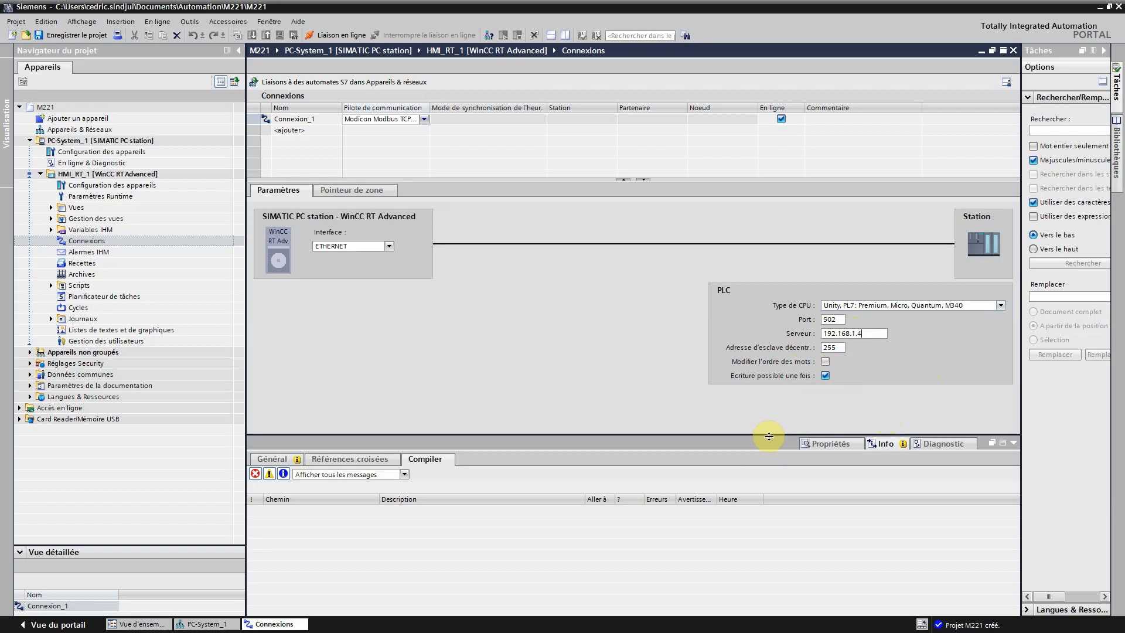
- Save the project and open the standard variable table of HMI_RT_1
click(69, 39)
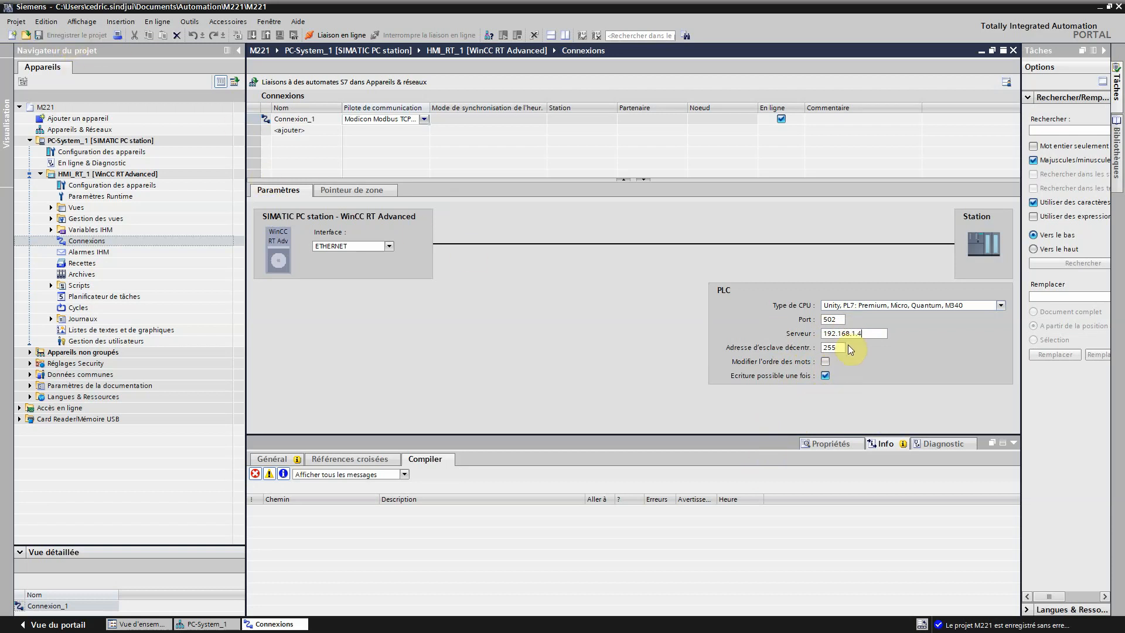
click(52, 231)
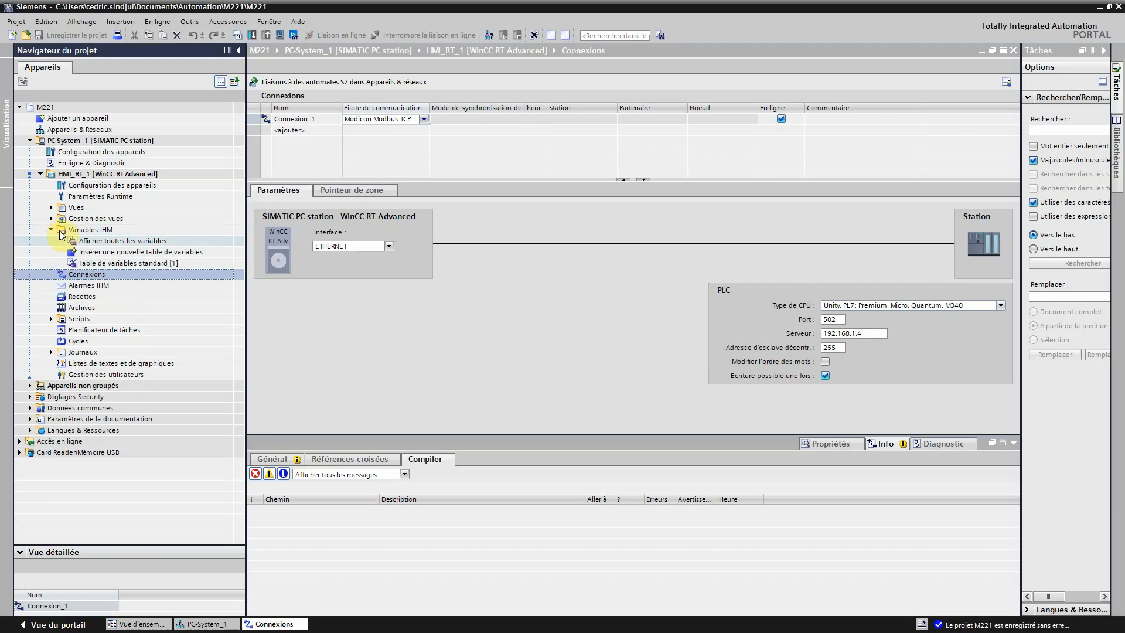
double_click(129, 264)
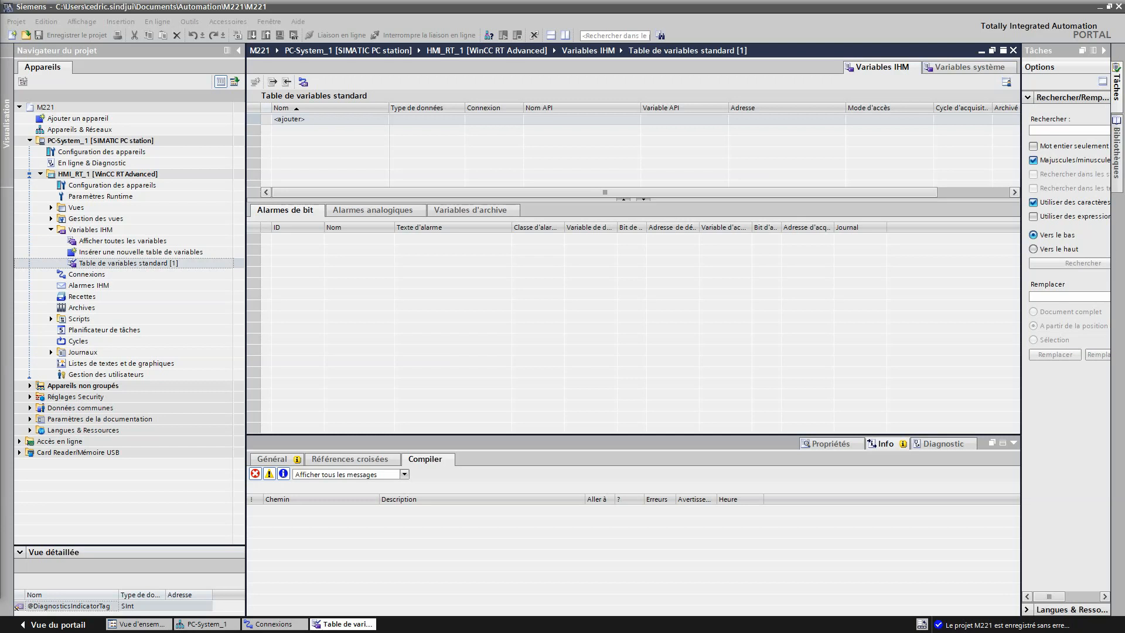
- Switch to EcoStruxure Machine Expert - Basic and look up the memory bits used in the DEMOM221 program
drag(0, 86, 418, 179)
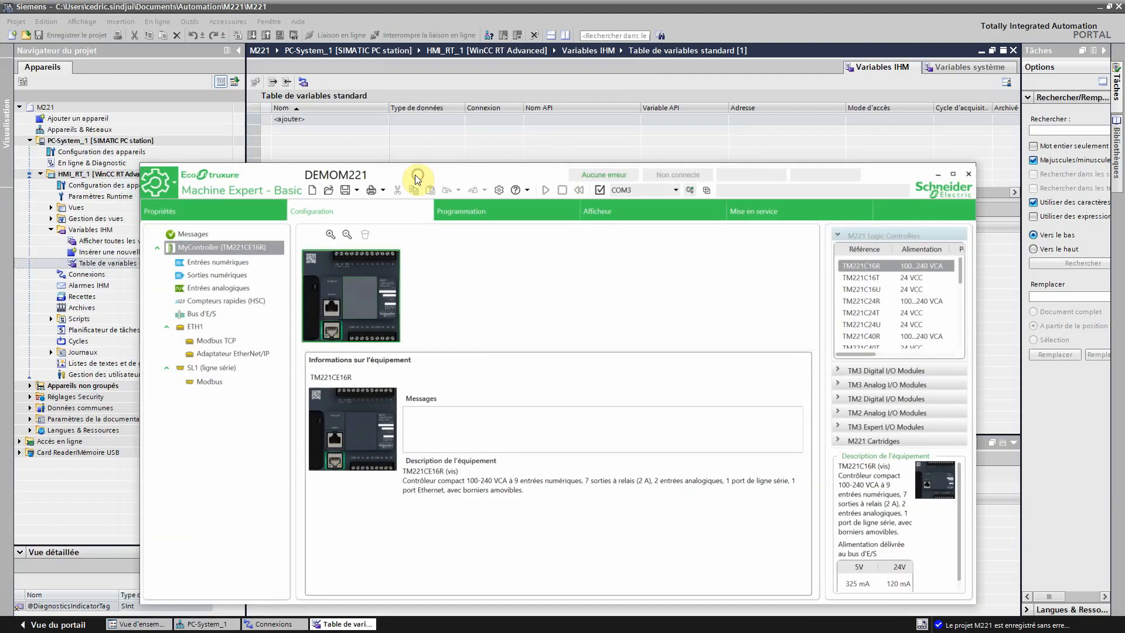
click(953, 174)
click(361, 46)
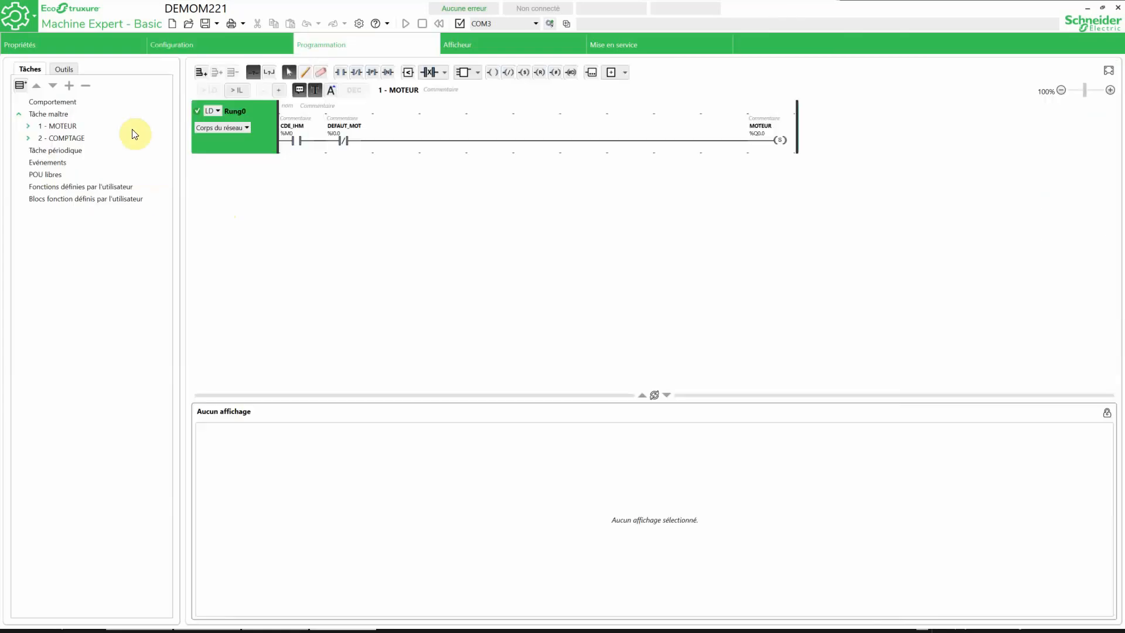
click(66, 69)
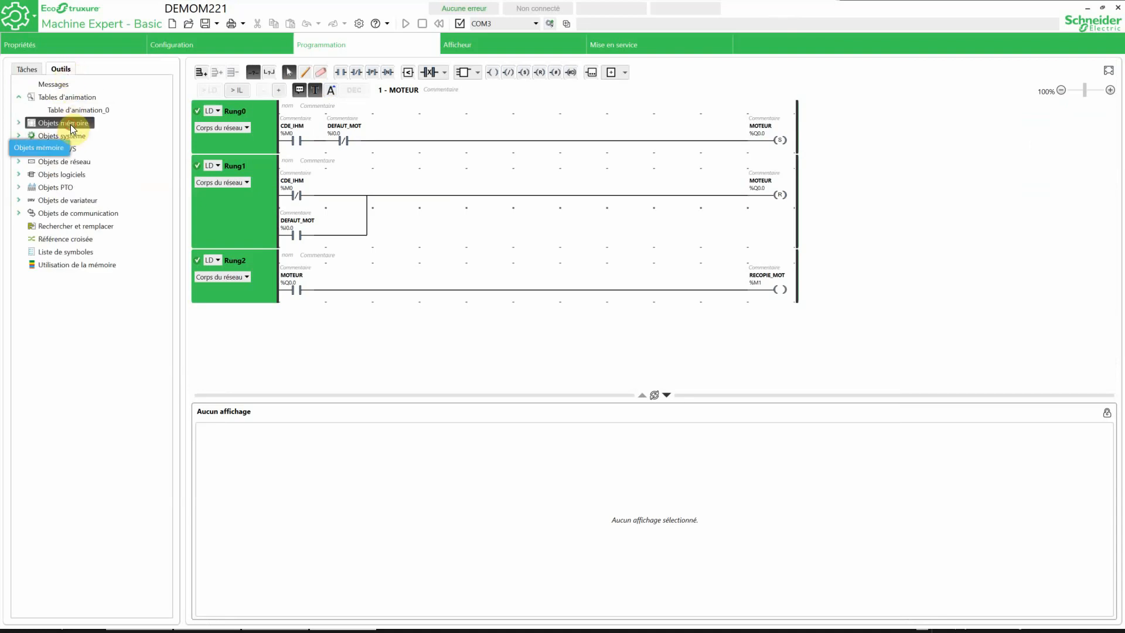
click(18, 122)
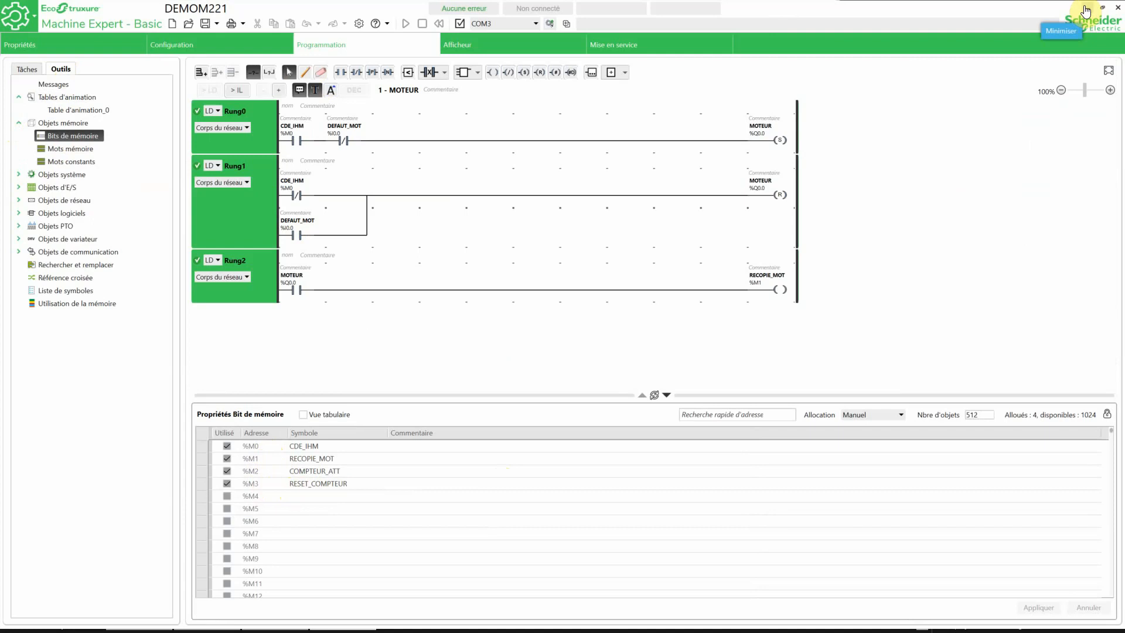
- Try to open the PLC project from the Parlons Tech folders and view its program
click(188, 23)
click(99, 28)
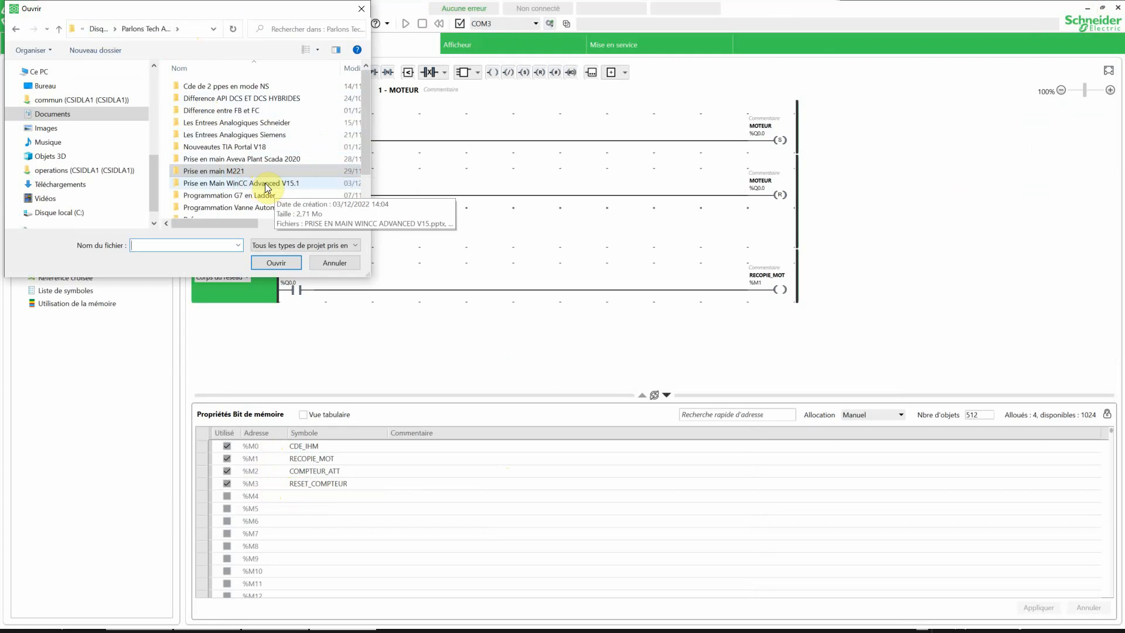
scroll(284, 195, down, 2)
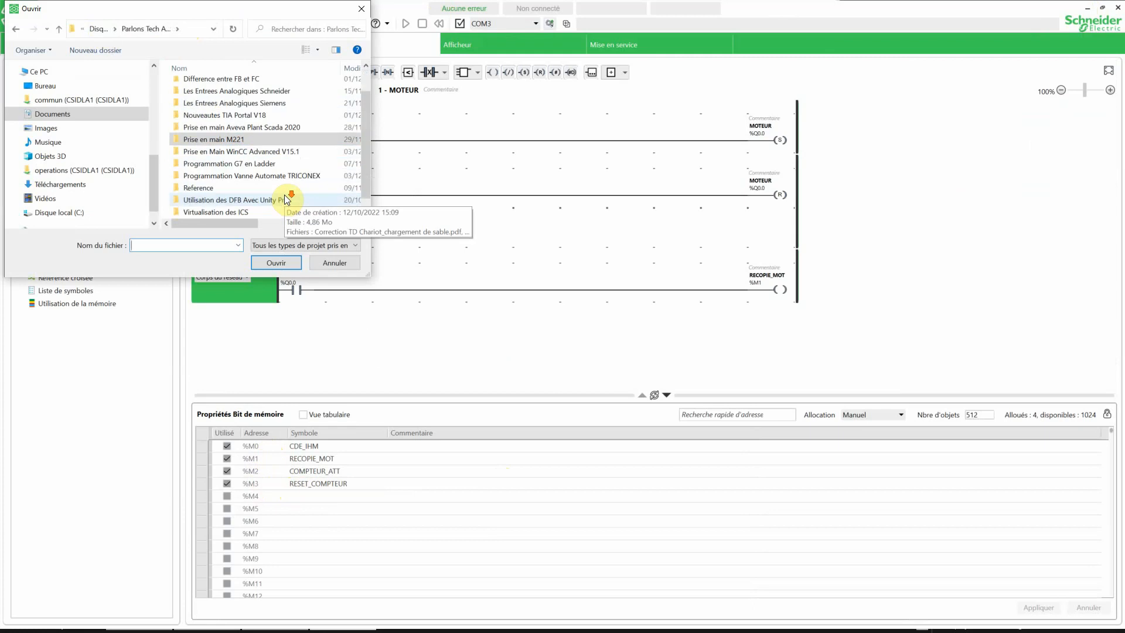
double_click(247, 211)
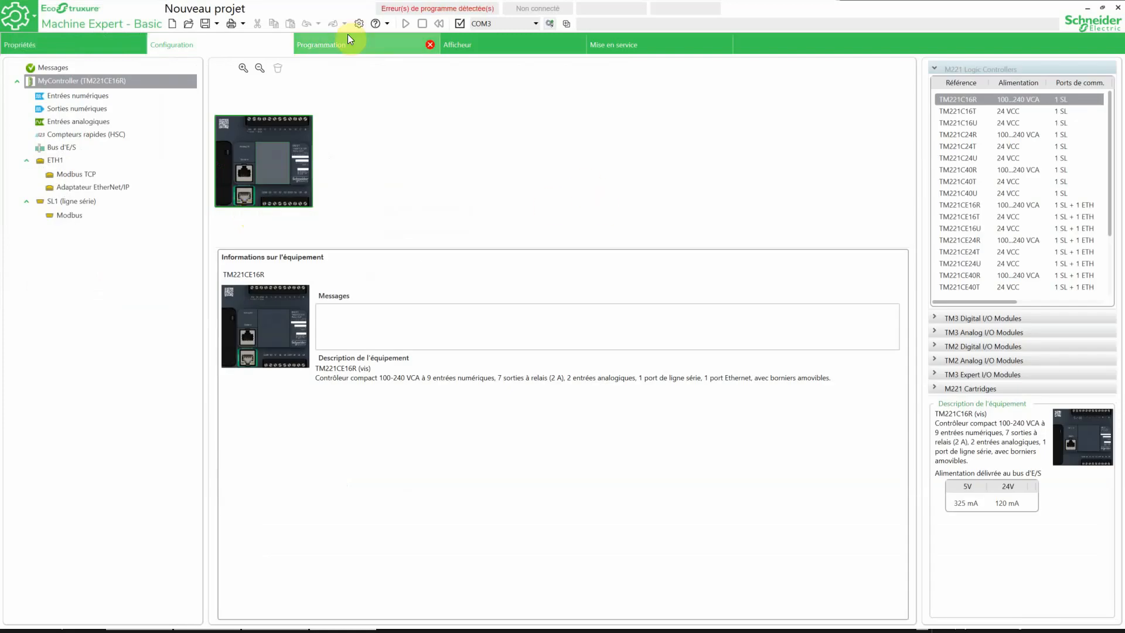
click(374, 45)
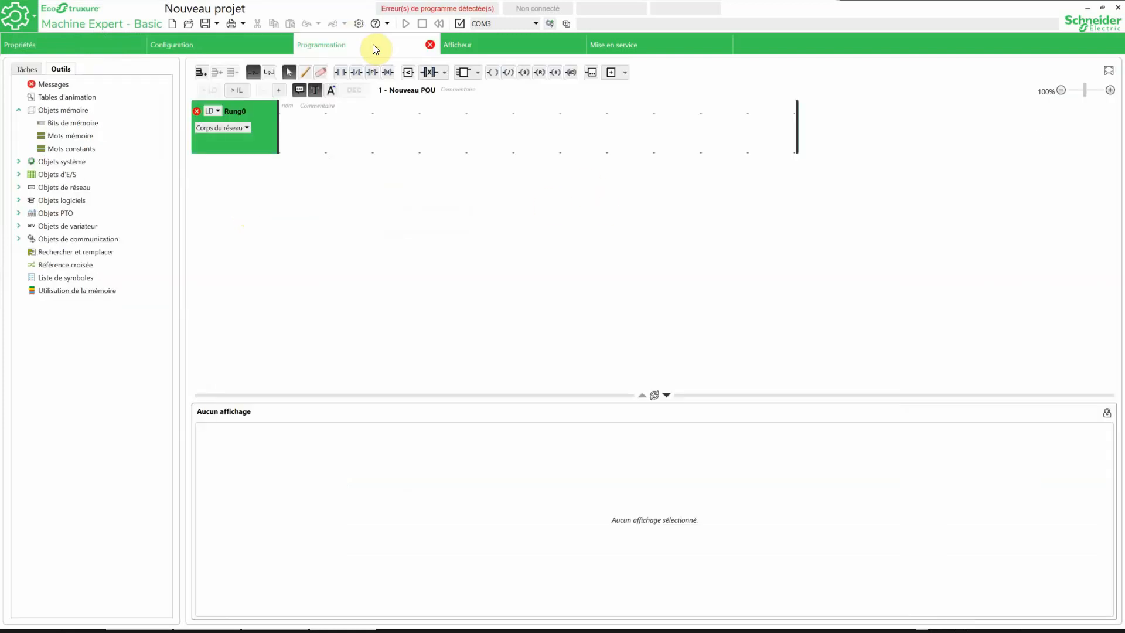
- Open the PLC project M221 from the Parlons Tech folders
click(188, 25)
scroll(273, 170, down, 2)
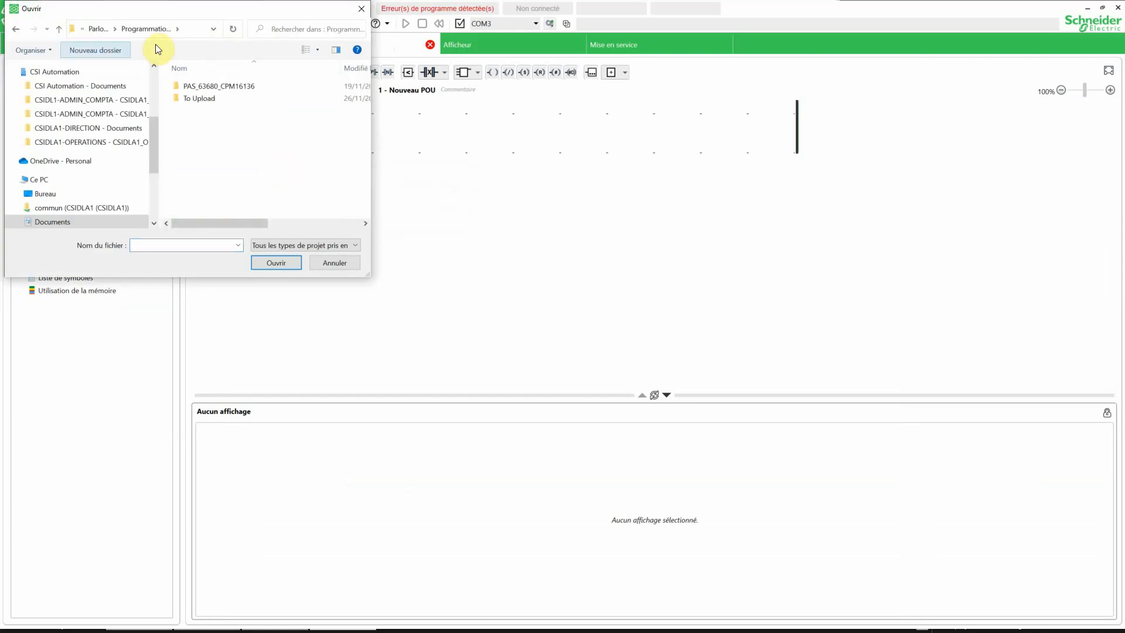
click(99, 29)
scroll(299, 164, down, 1)
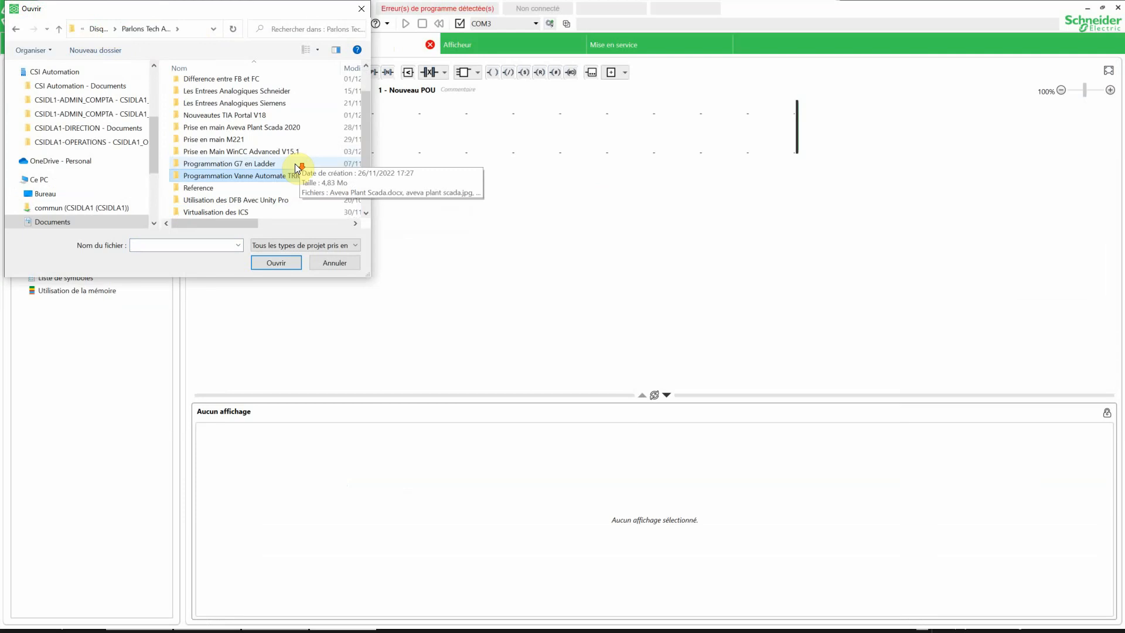
scroll(296, 168, down, 1)
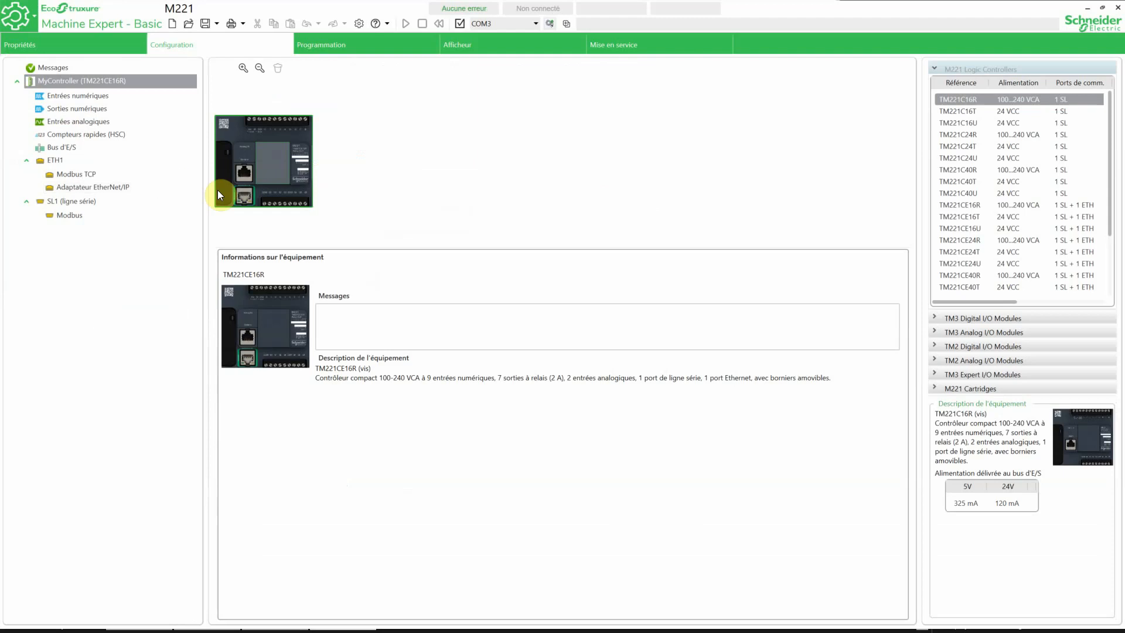
- Look up the address of CDE_IHM among the memory bits of the M221 program
click(334, 46)
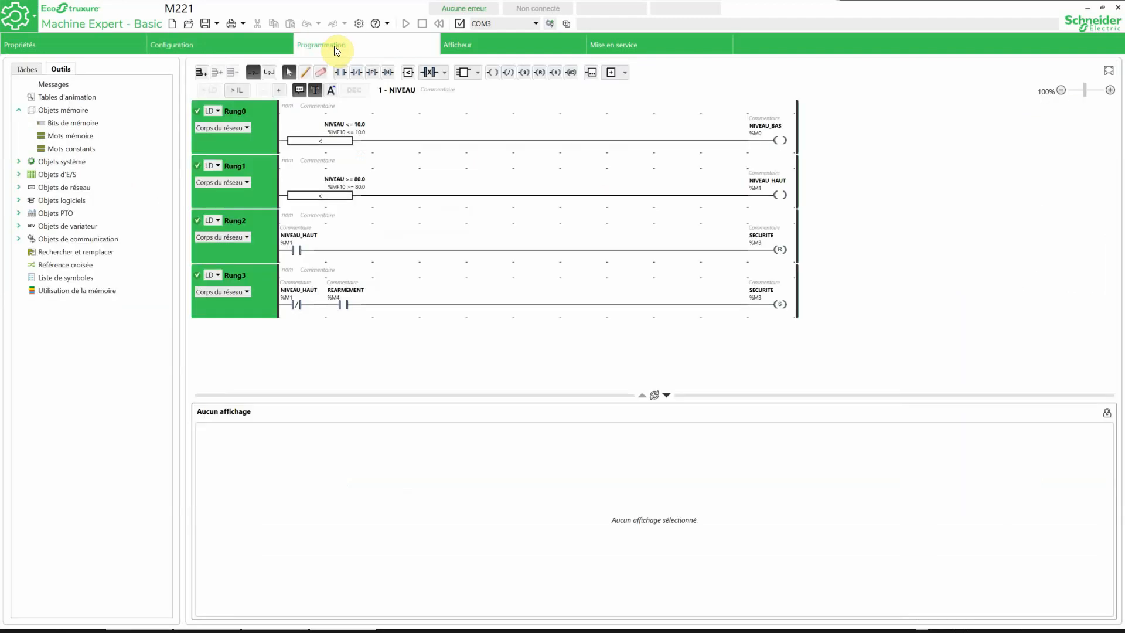
click(68, 123)
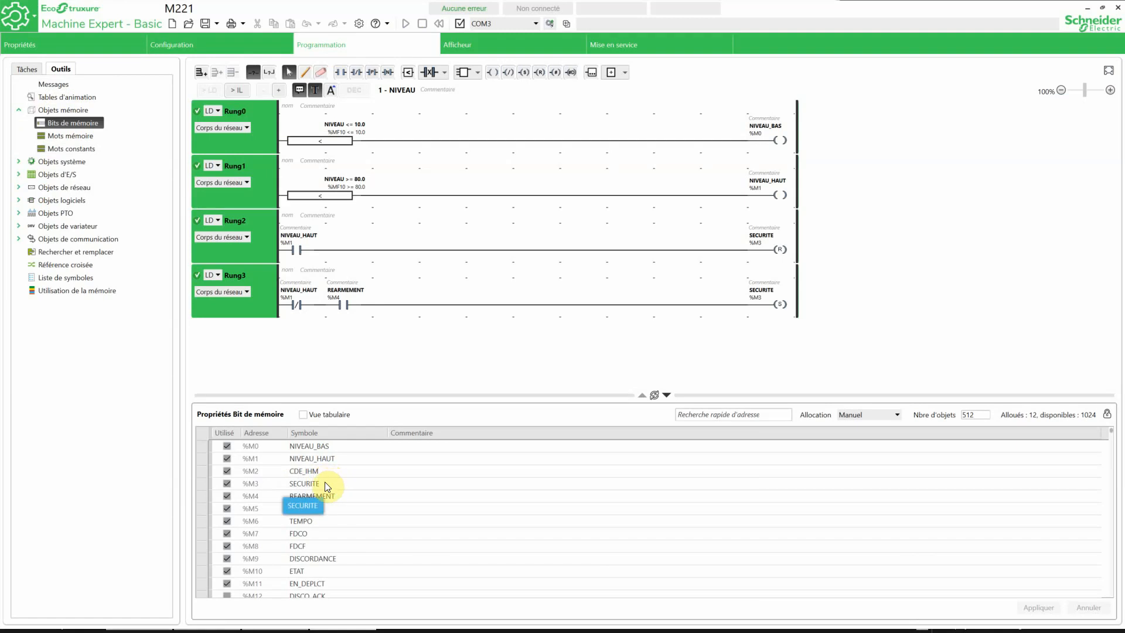
click(311, 472)
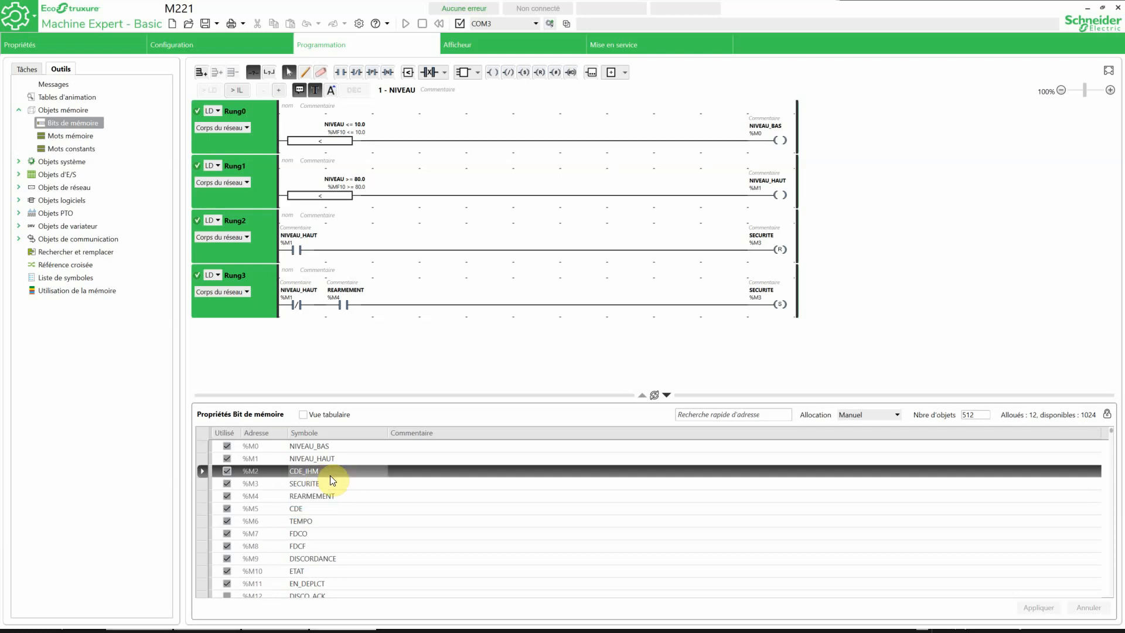
- Switch back to TIA Portal and add a variable named CDE_IHM with data type Bool to the standard variable table
key(alt+Tab)
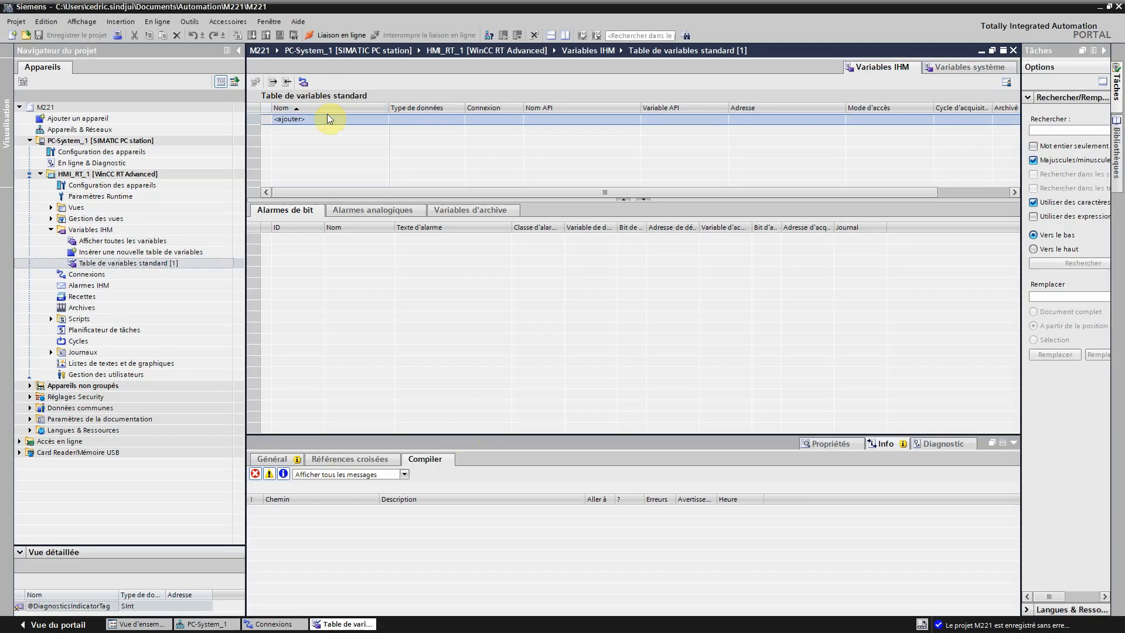
click(322, 120)
click(322, 120)
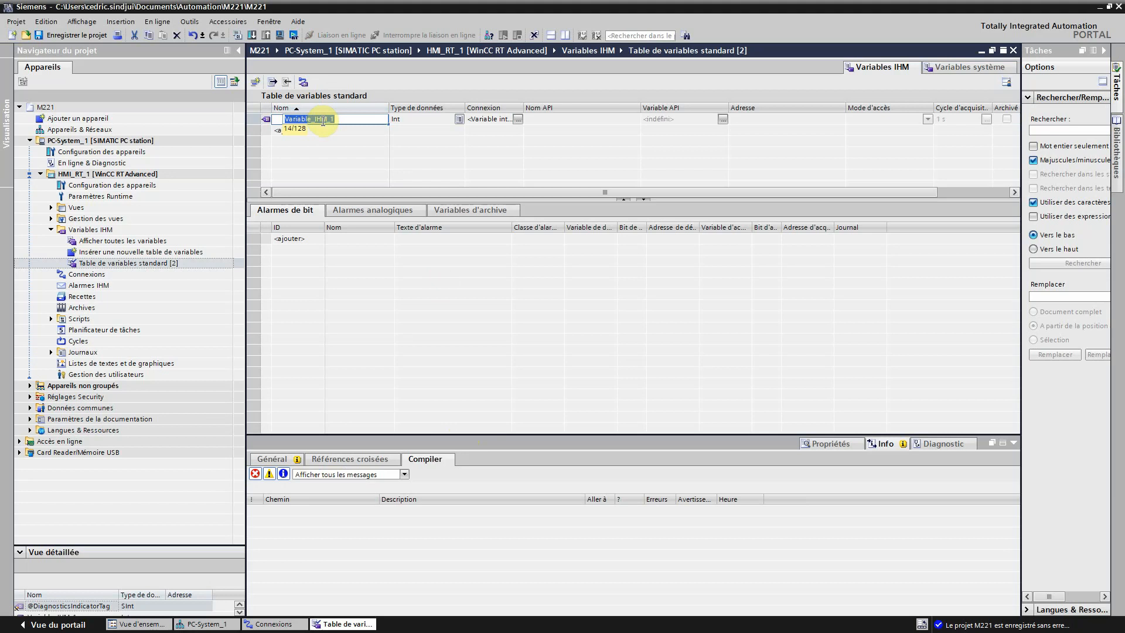
text(CDE_IHM)
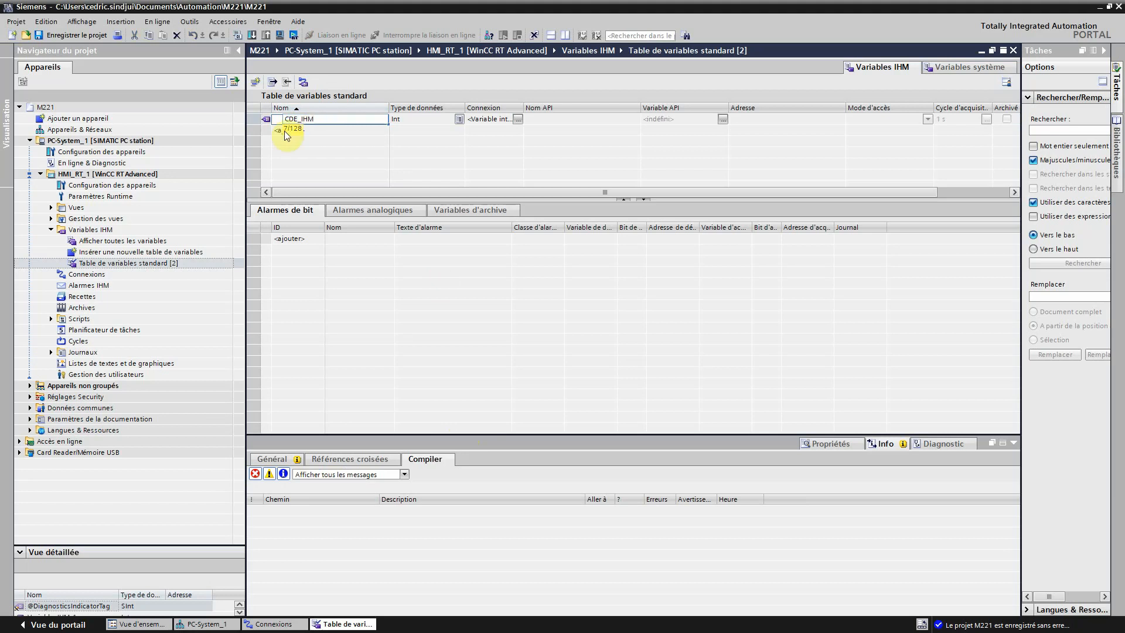
click(438, 121)
click(459, 119)
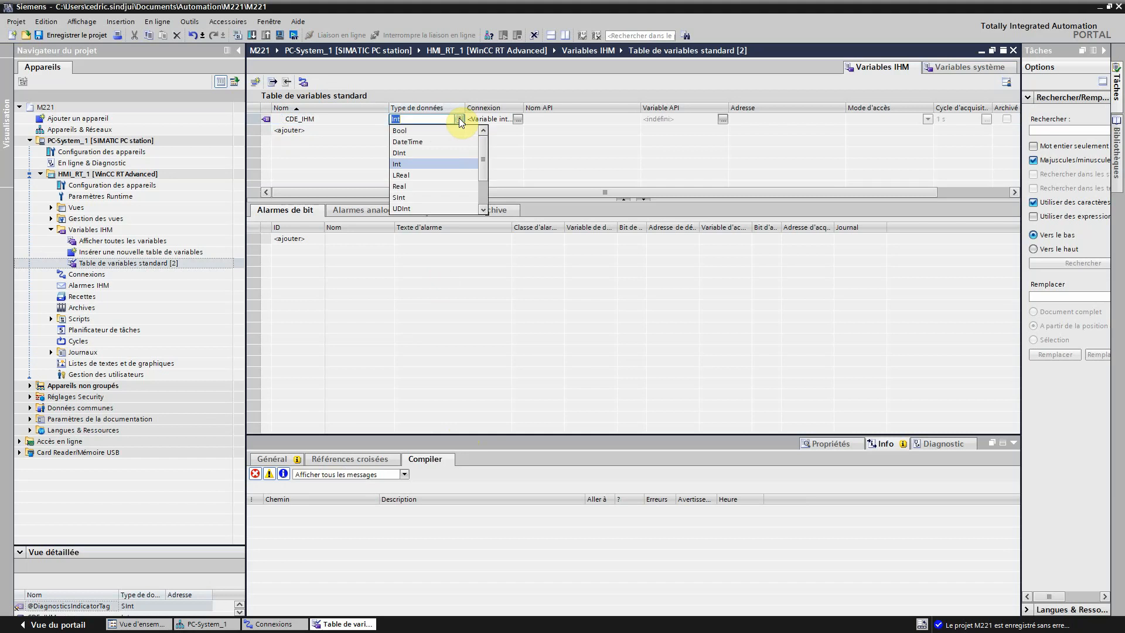
click(399, 131)
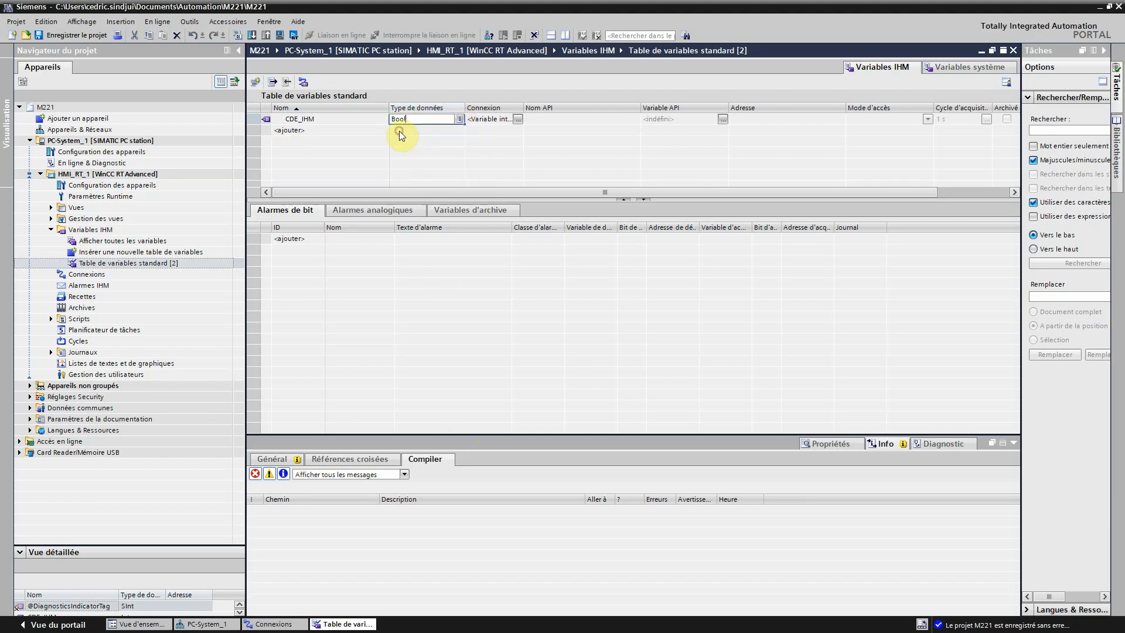
- Assign Connexion_1 as the connection of the CDE_IHM variable
click(517, 119)
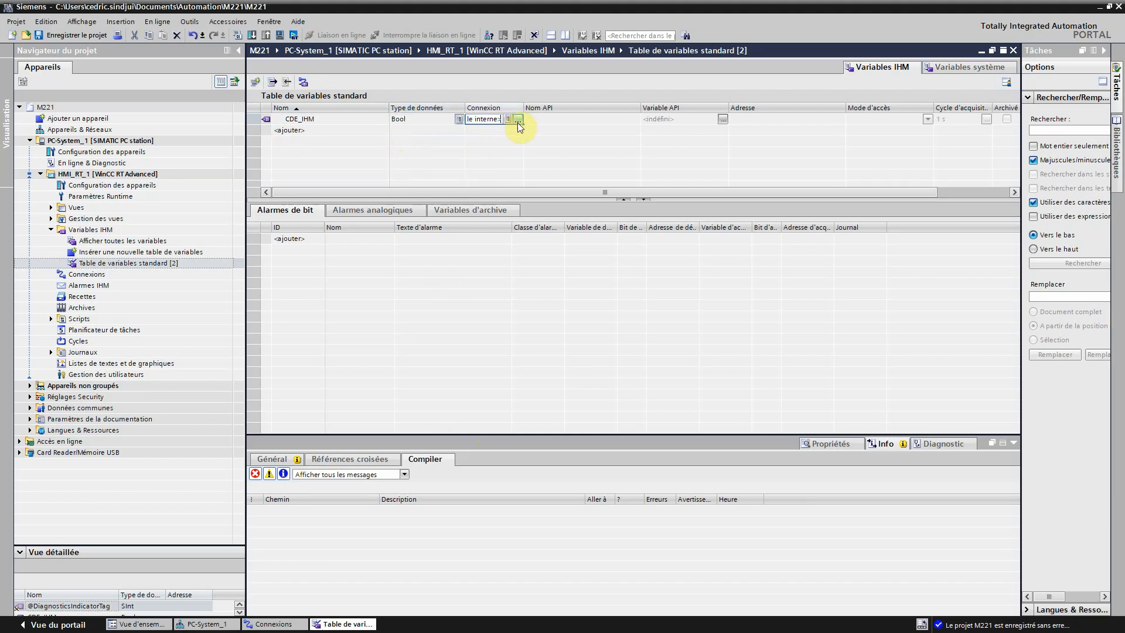
click(518, 120)
double_click(641, 178)
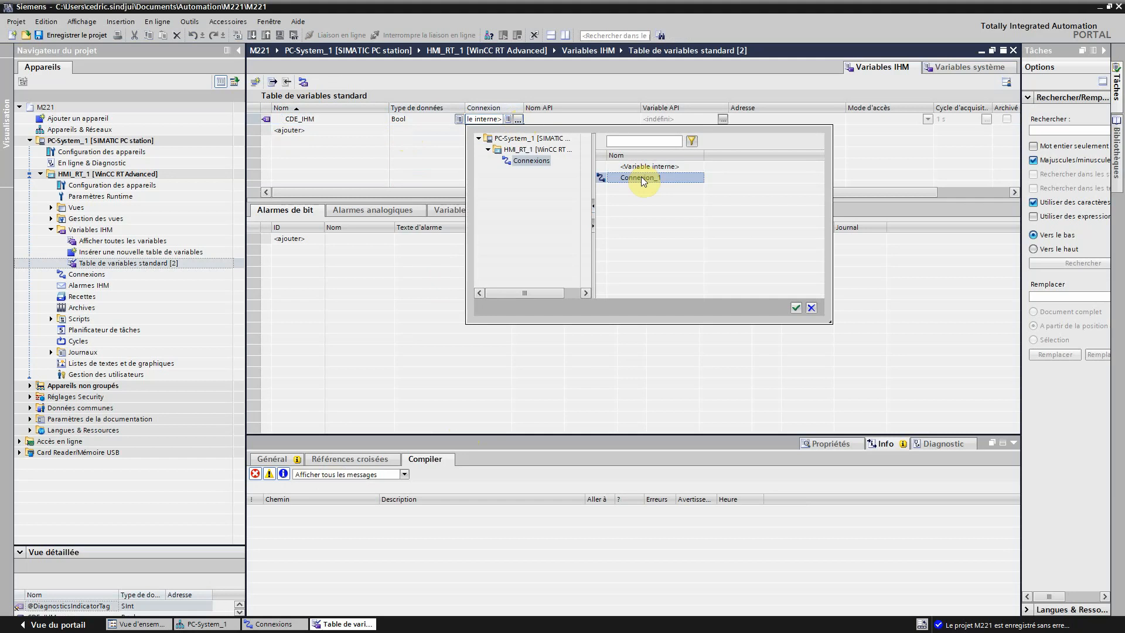
click(581, 119)
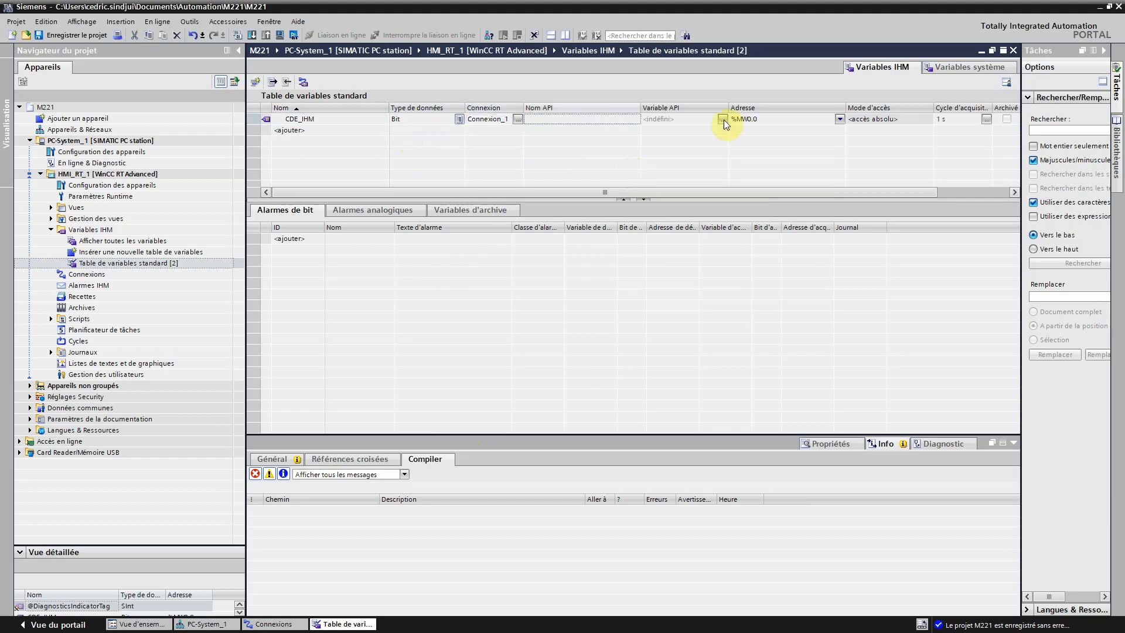
click(732, 120)
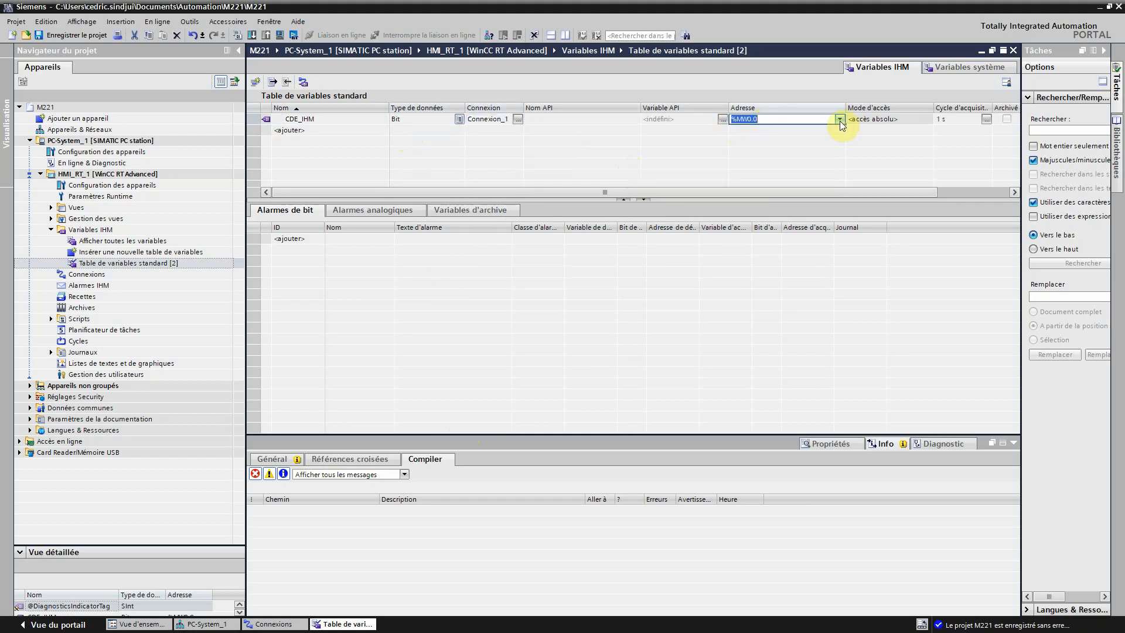
click(840, 120)
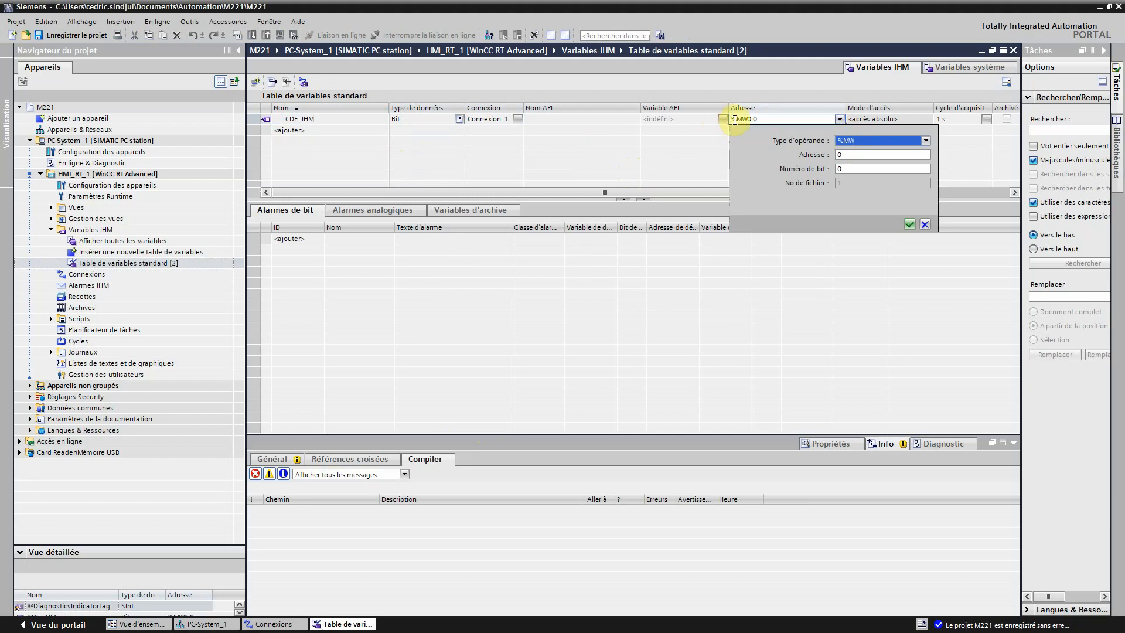
click(851, 155)
click(847, 168)
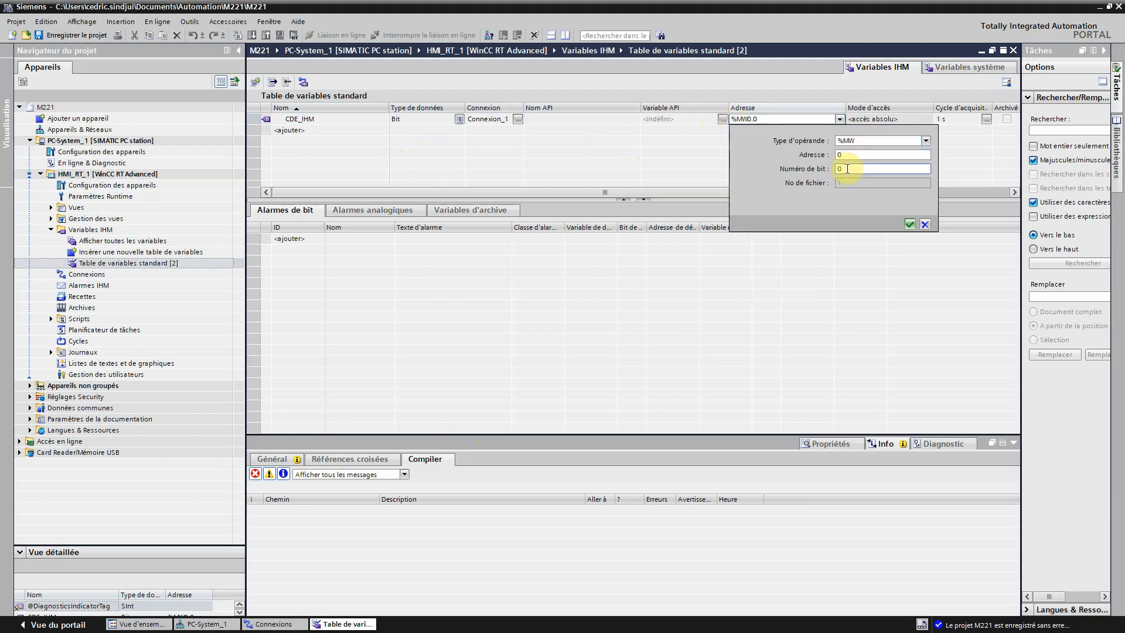
click(912, 119)
drag(890, 192, 838, 187)
click(674, 119)
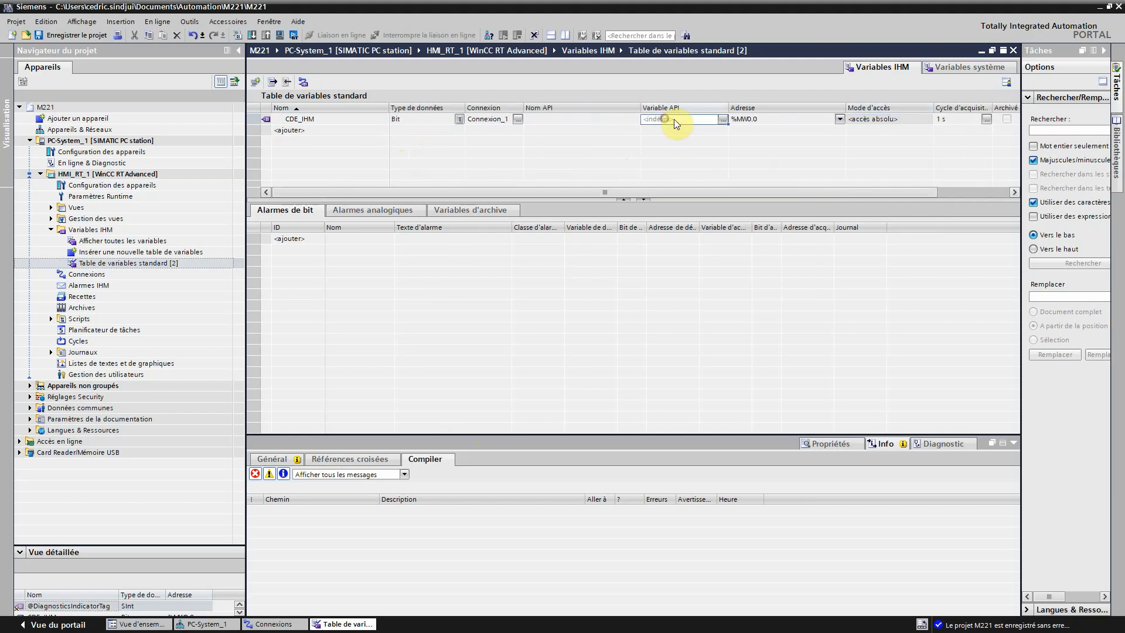
click(783, 122)
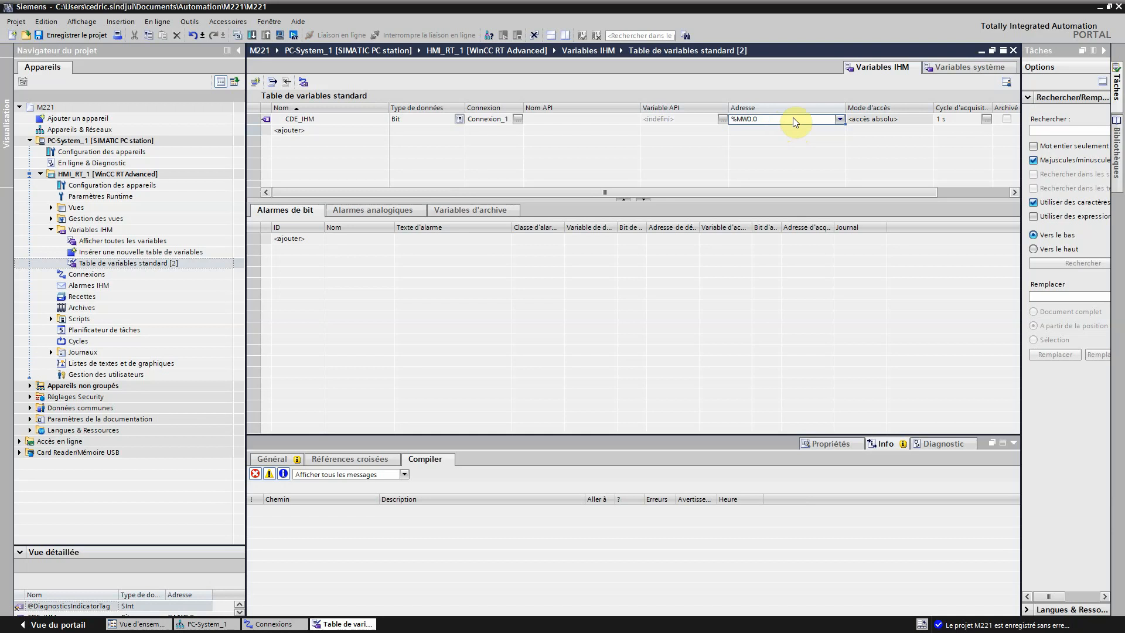
click(843, 119)
click(841, 120)
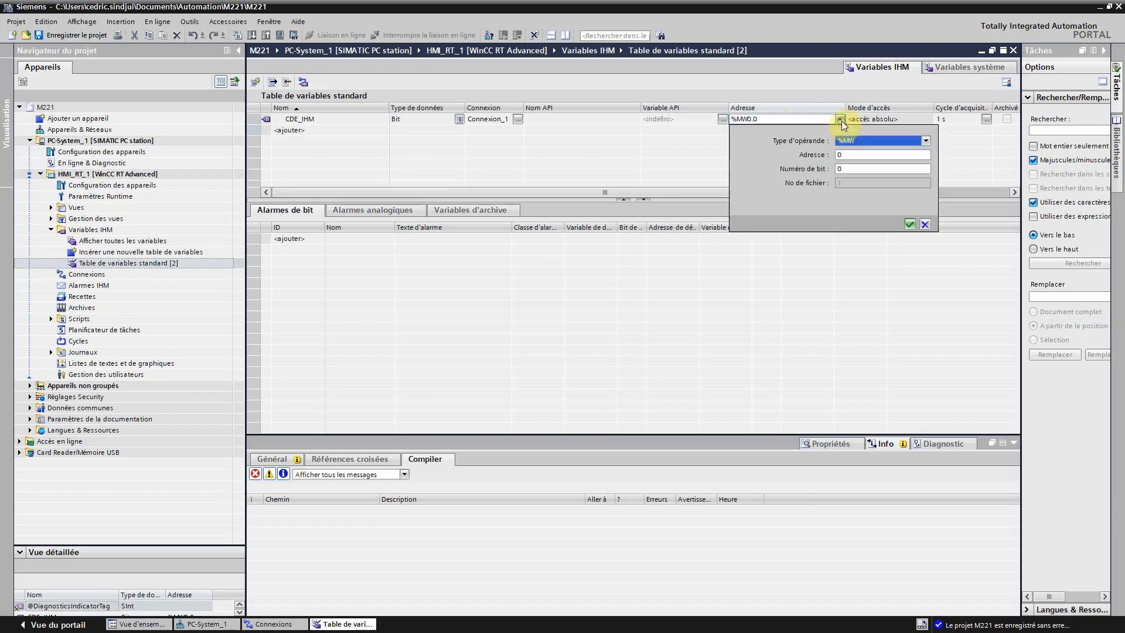
click(923, 143)
click(887, 165)
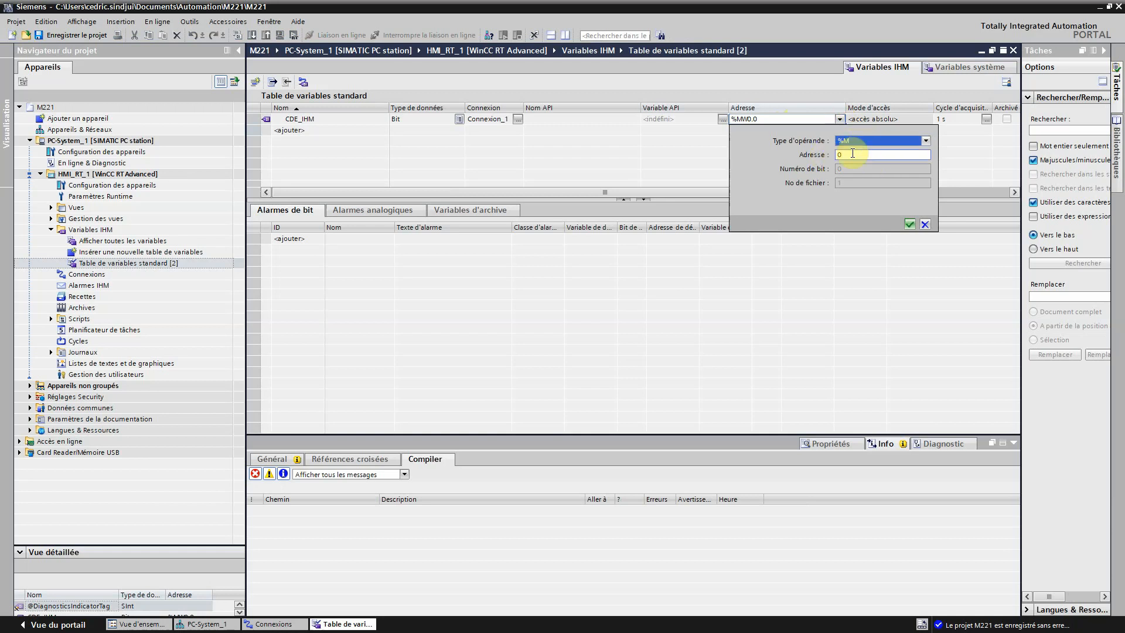
- Check CDE_IHM's address in Machine Expert - Basic, then return to TIA Portal and set the variable's address to operand type %M, number 2
key(alt+Tab)
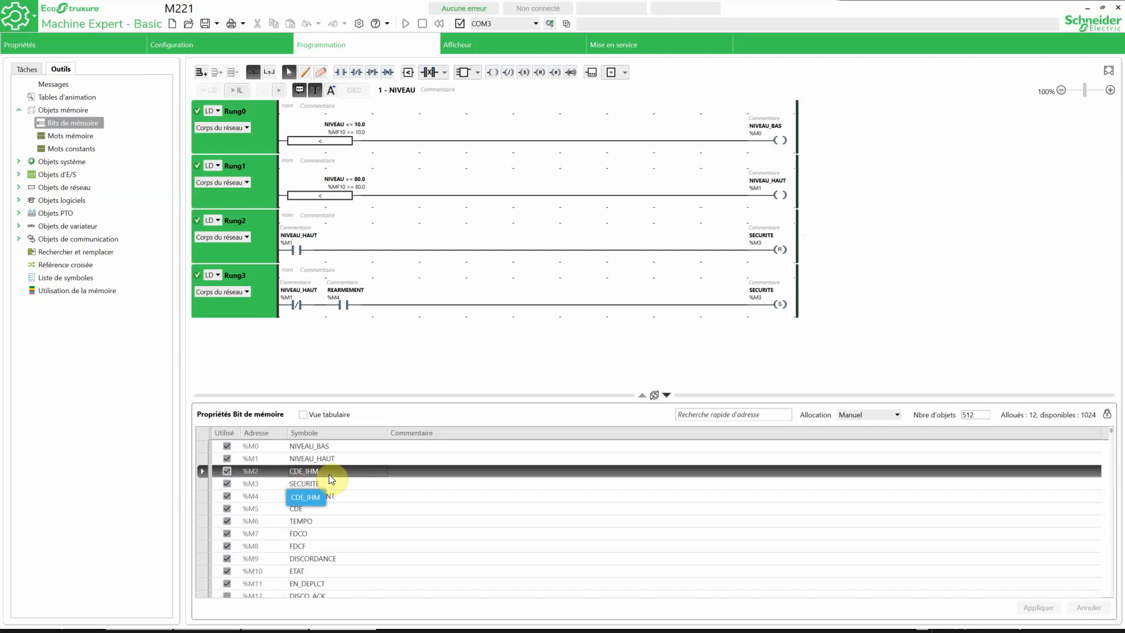
key(alt+Tab)
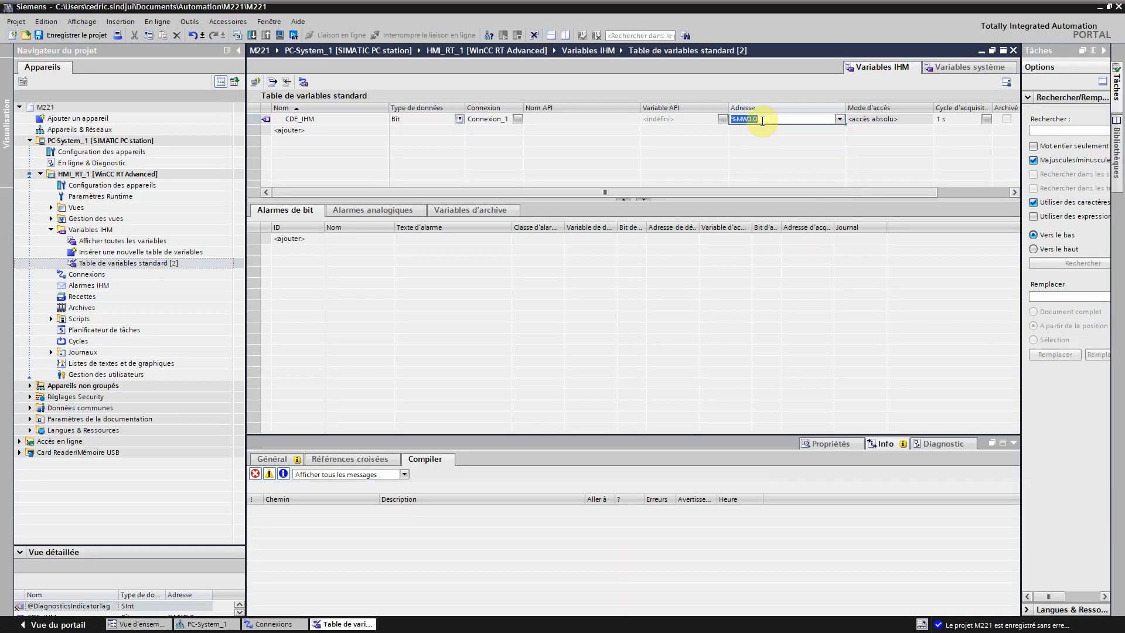
click(839, 119)
click(927, 142)
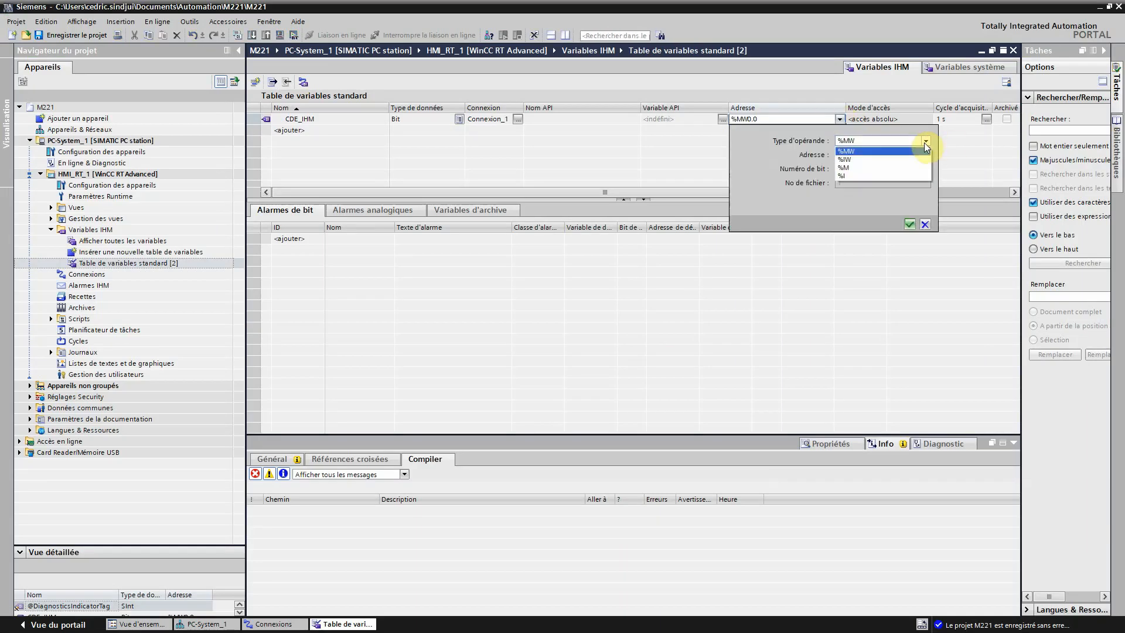
click(869, 164)
click(847, 157)
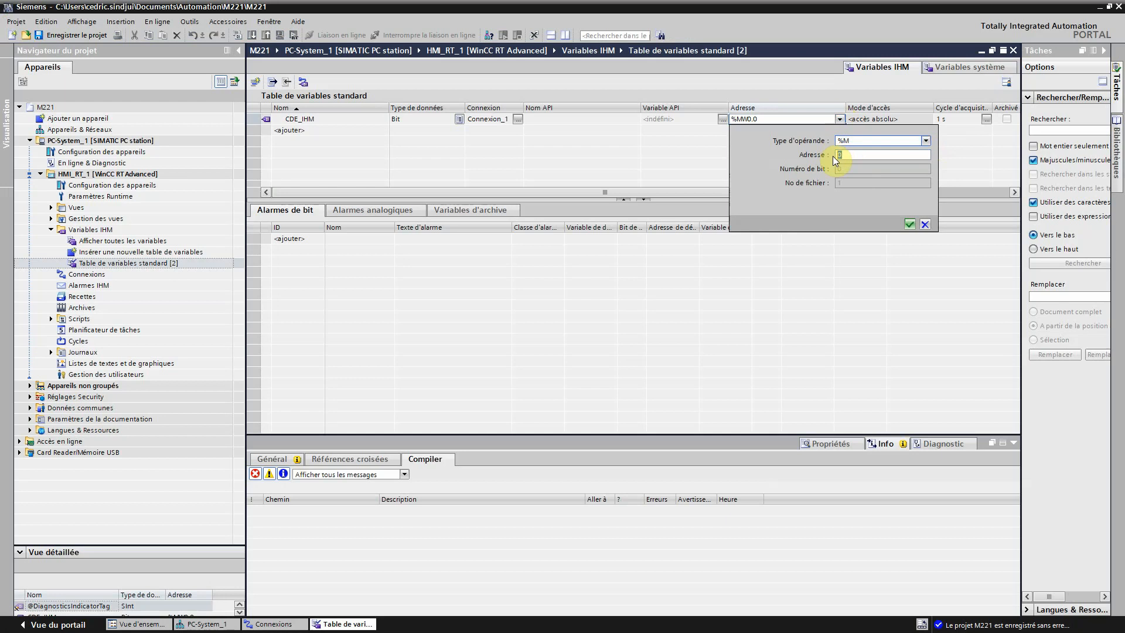
click(909, 224)
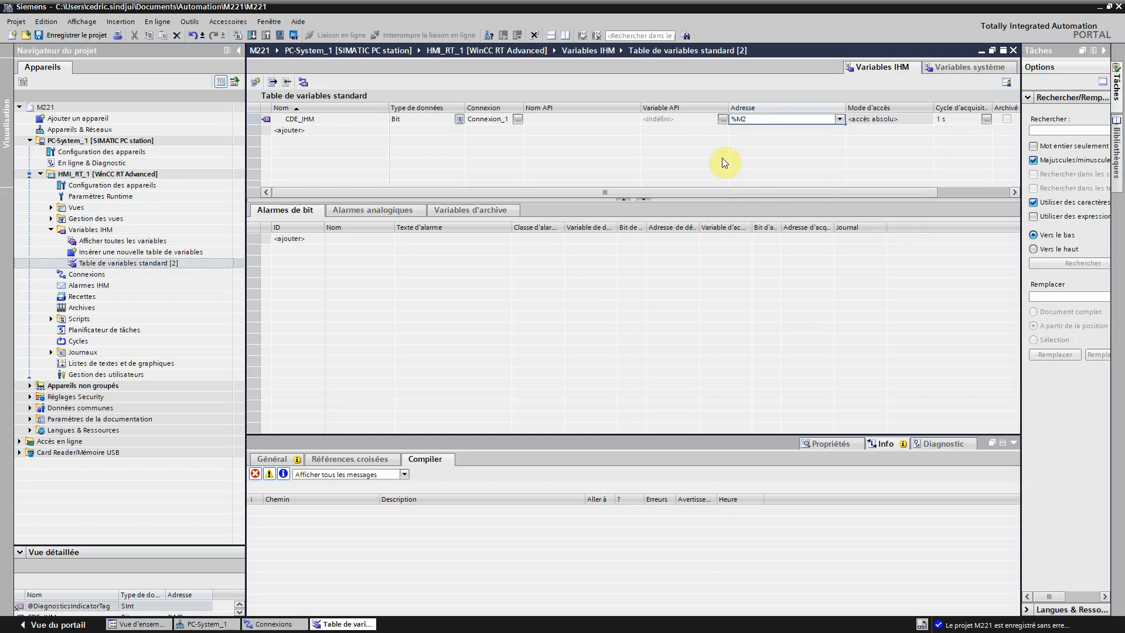
click(771, 128)
- Add a variable named SECURITE at address %M3 below CDE_IHM in the standard variable table
click(323, 129)
key(alt+Tab)
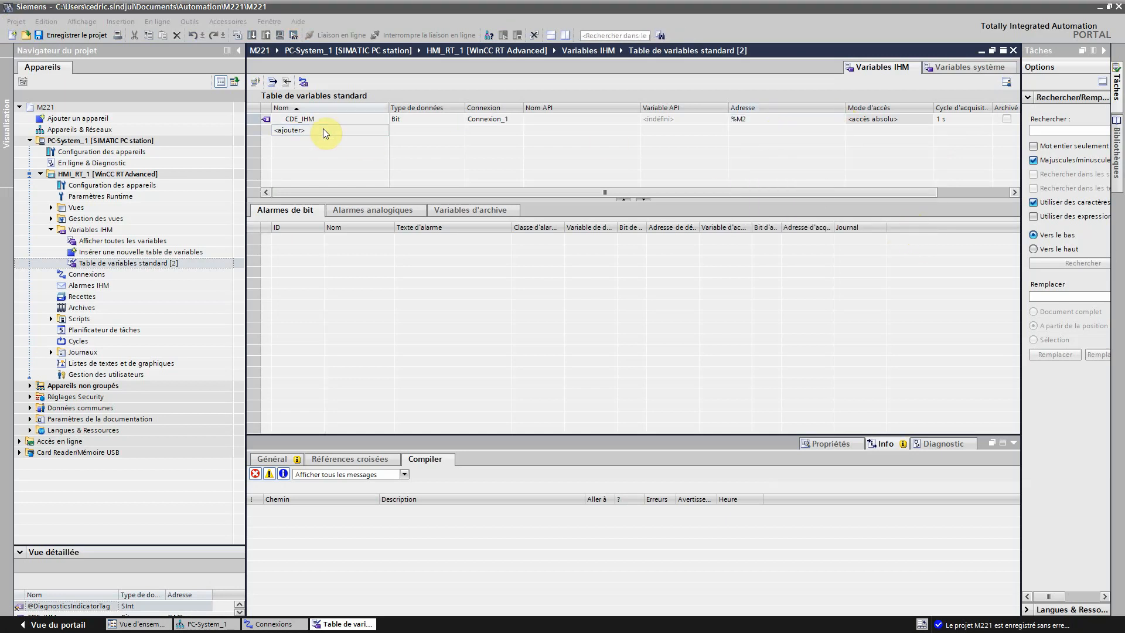
key(alt+Tab)
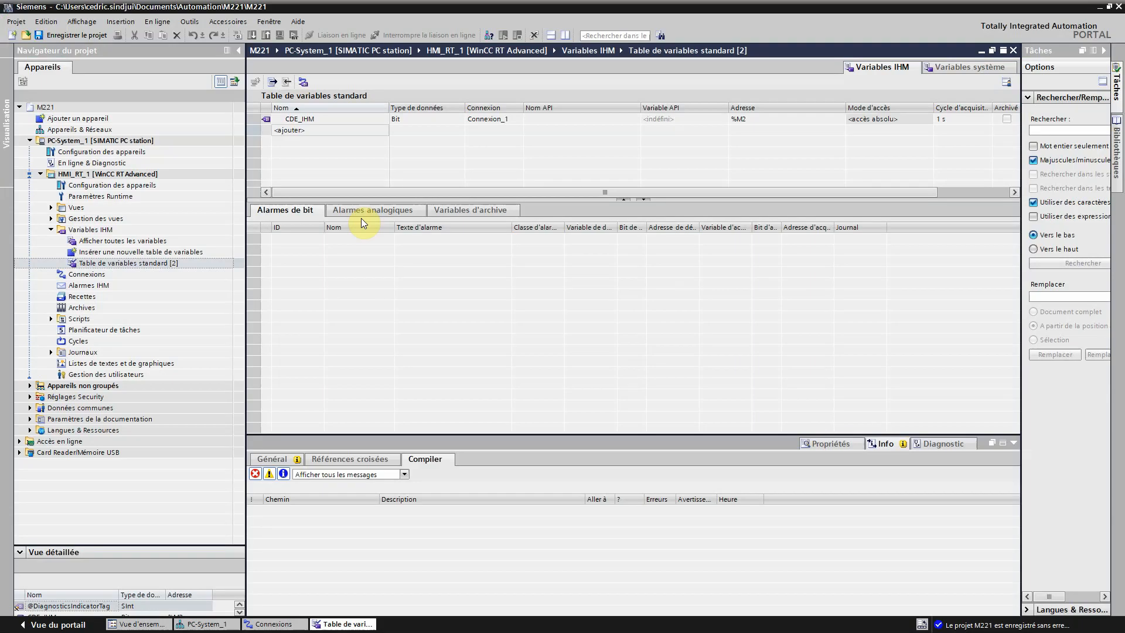
click(307, 131)
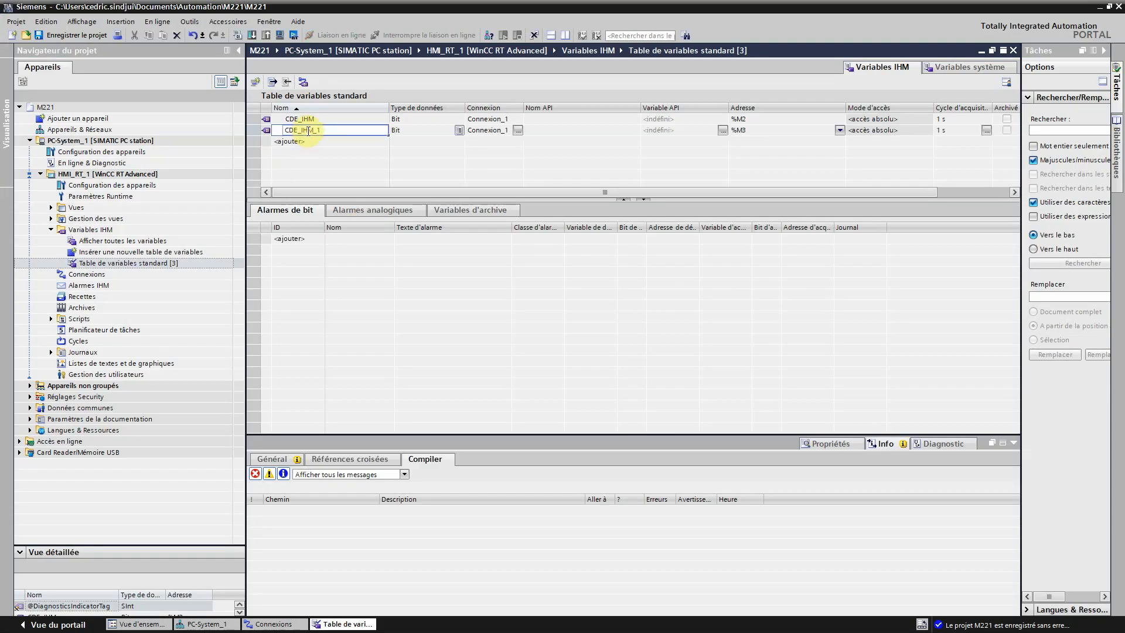
double_click(316, 130)
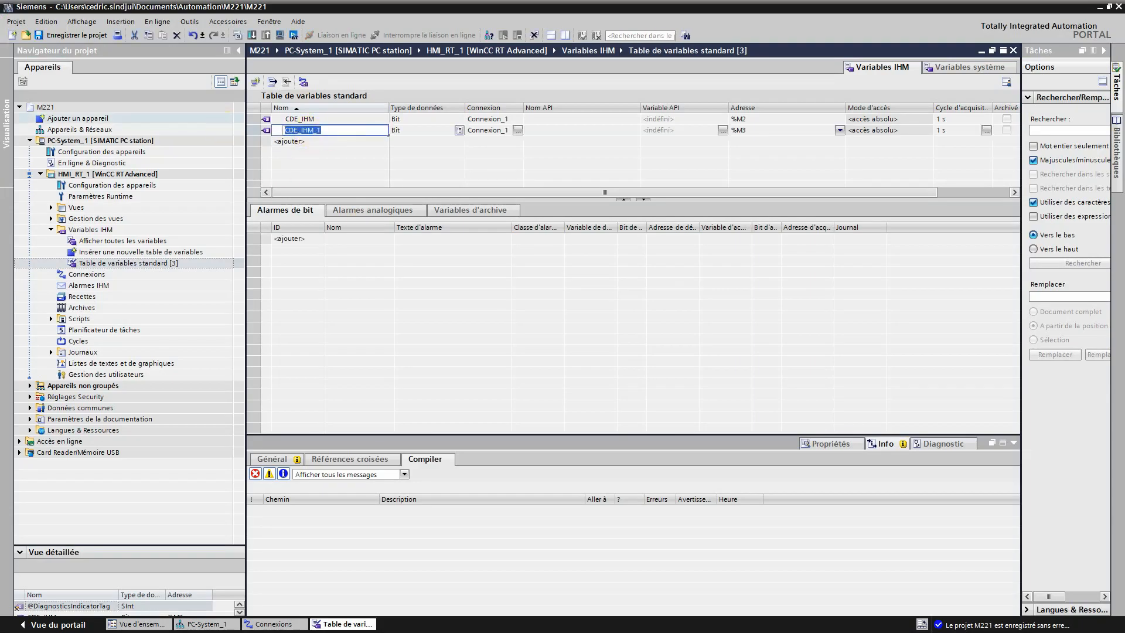
text(SECURITE)
key(Return)
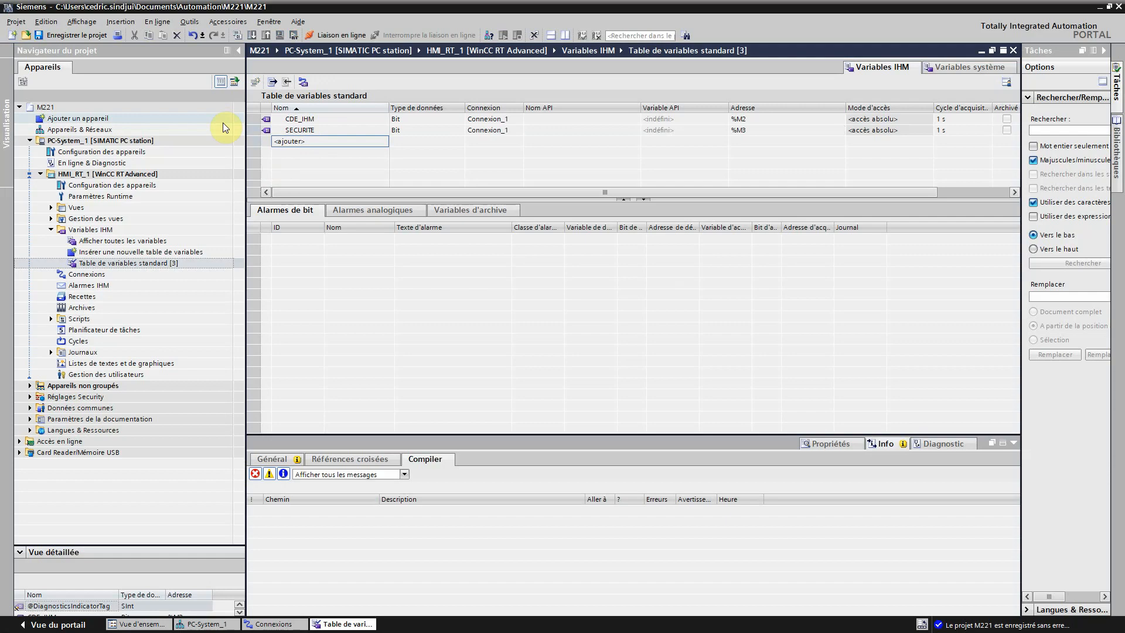
- Look up the REARMEMENT bit in Machine Expert - Basic, then add a variable named REARMEMENT at %M4 in TIA Portal
key(alt+Tab)
click(321, 494)
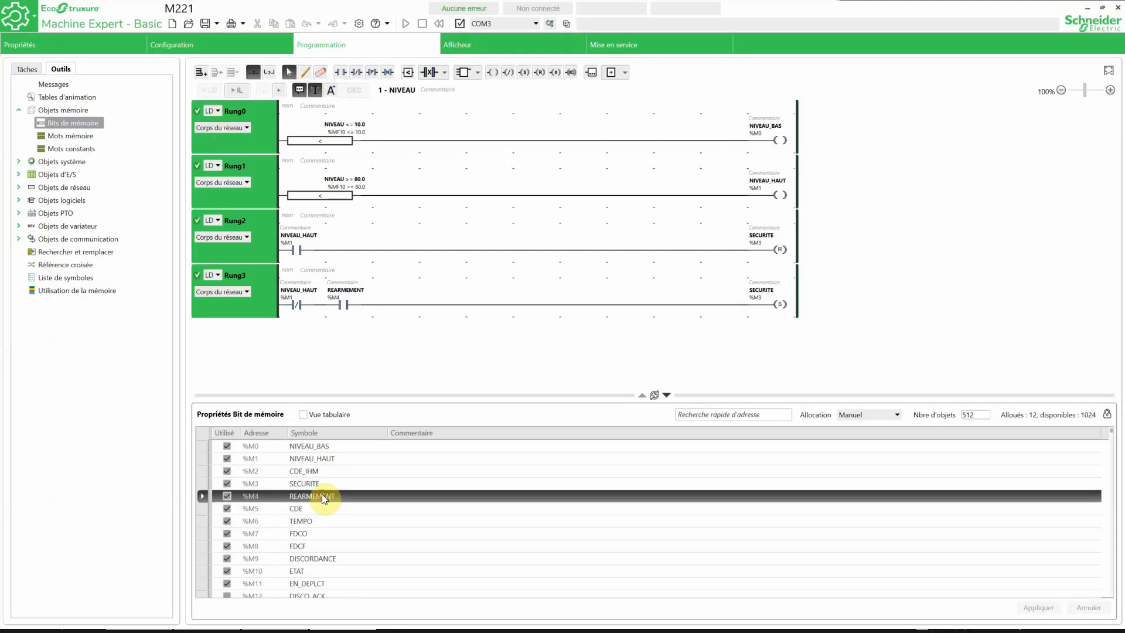
key(alt+Tab)
click(314, 142)
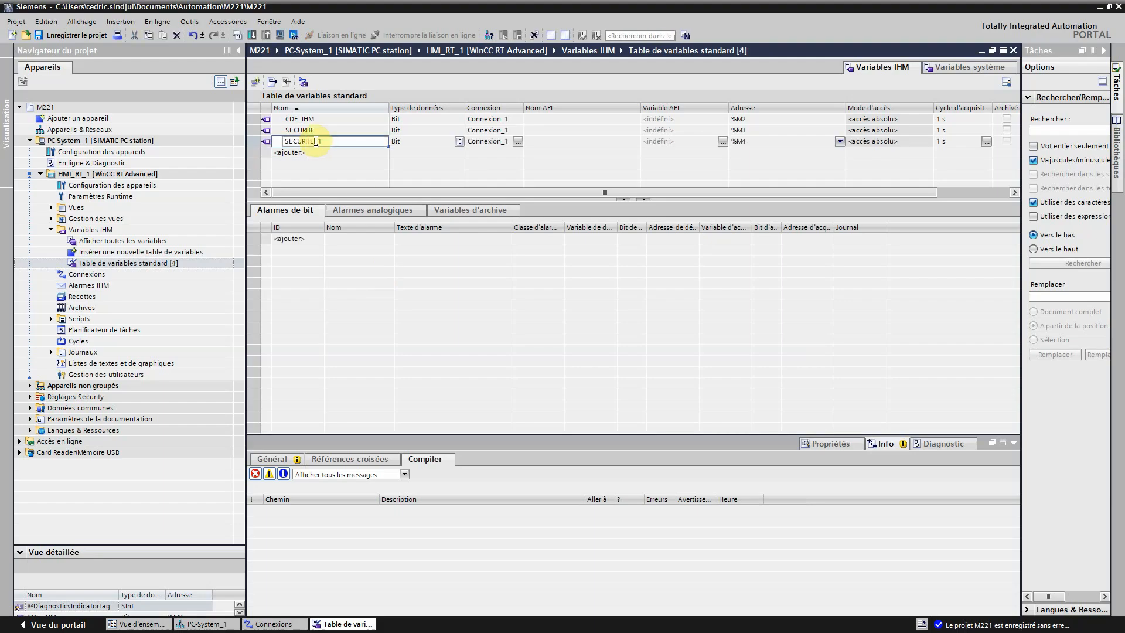
text(REARMEMENT)
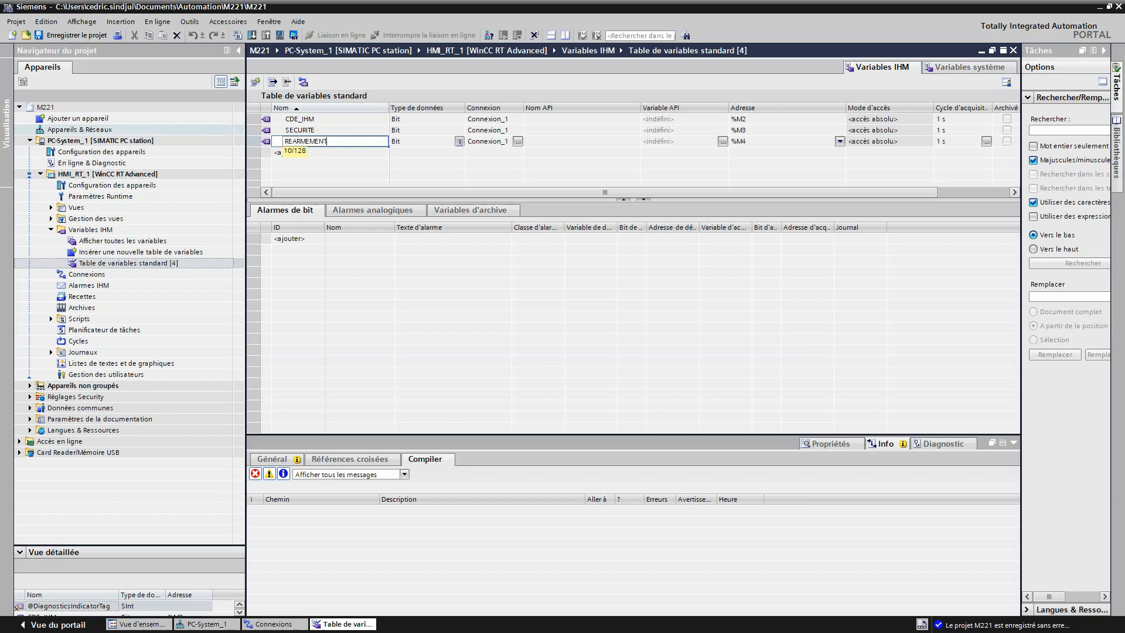
key(Return)
- Look up the CDE bit in Machine Expert - Basic, then add a variable named CDE at %M5 in TIA Portal
key(alt+Tab)
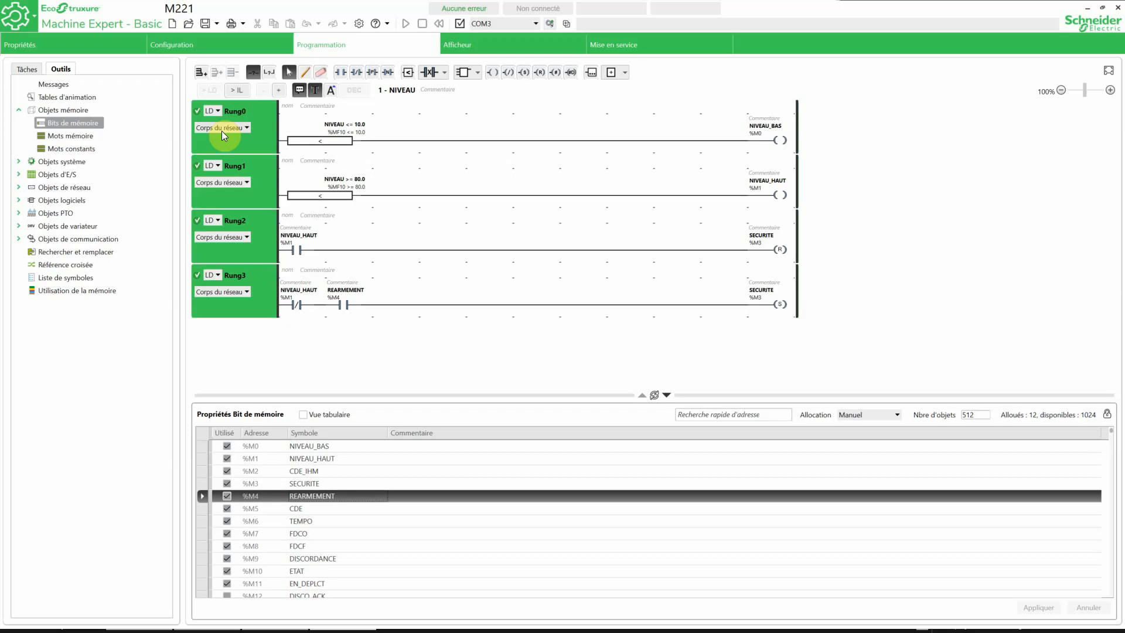
click(320, 509)
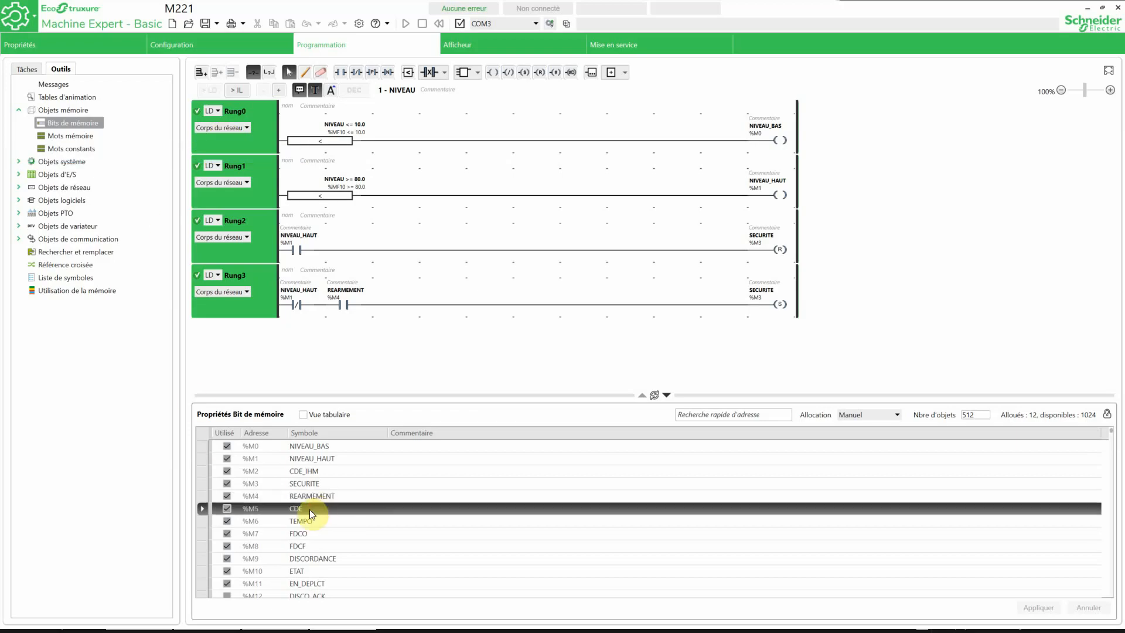
key(alt+Tab)
double_click(317, 152)
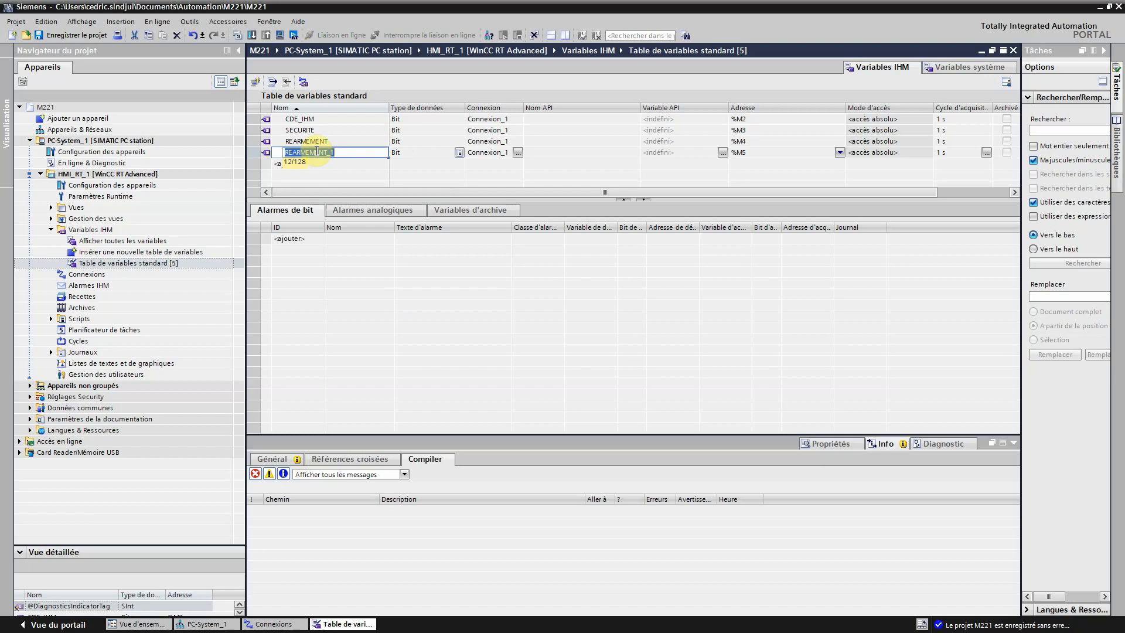
- Find the DISCORDANCE bit in Machine Expert - Basic, then add a variable named DISCORDANCE in TIA Portal with its address set to %M9
key(alt+Tab)
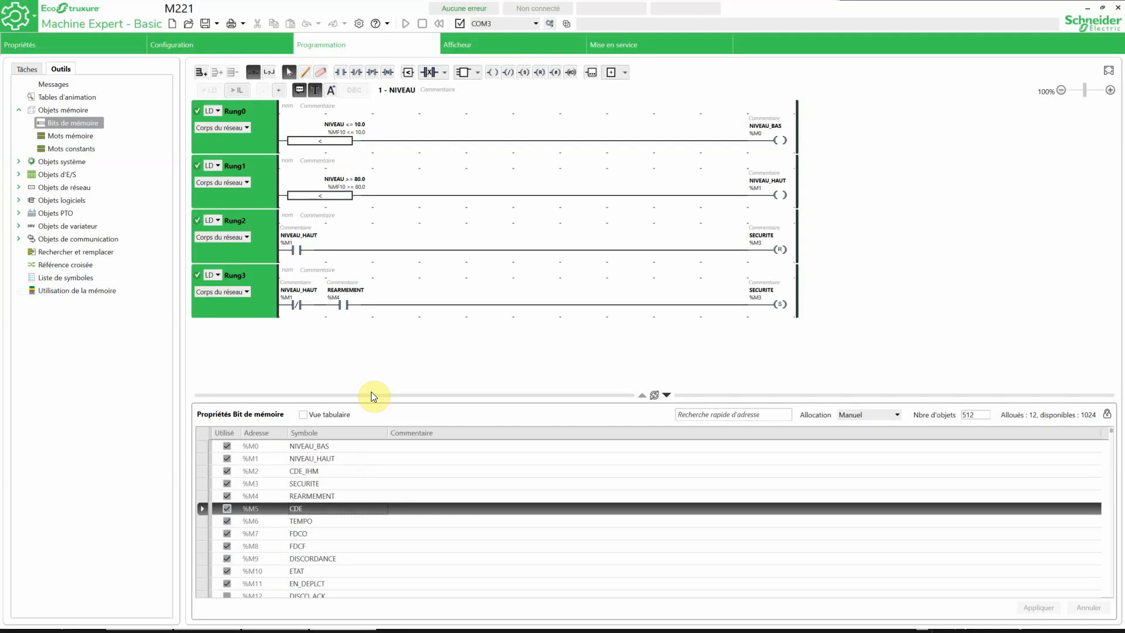
click(311, 521)
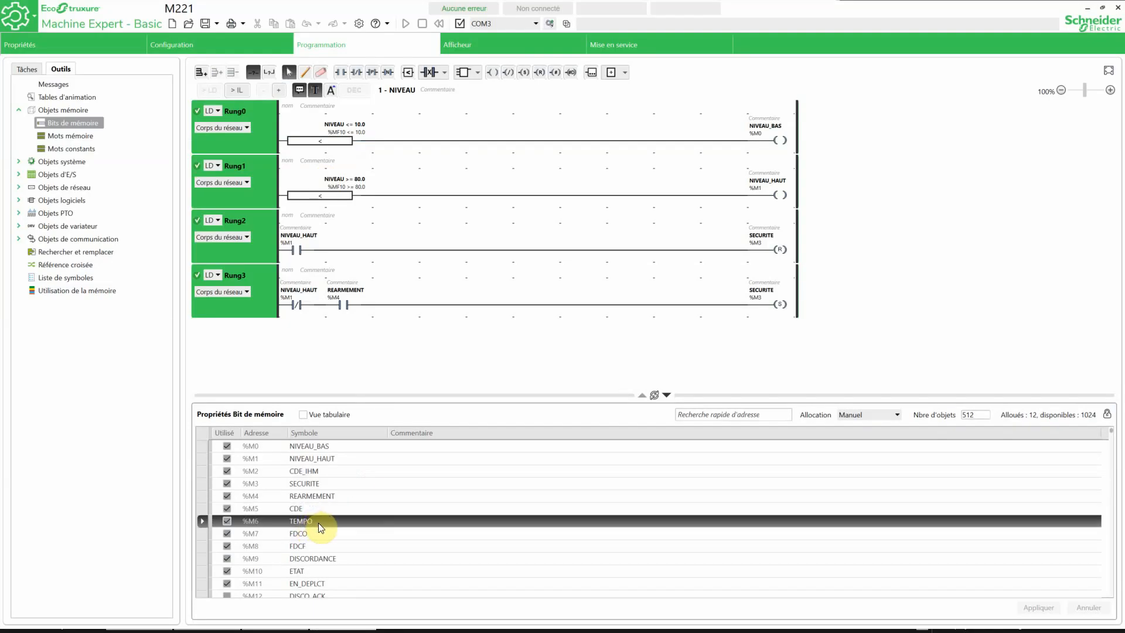
click(312, 557)
key(alt+Tab)
click(306, 164)
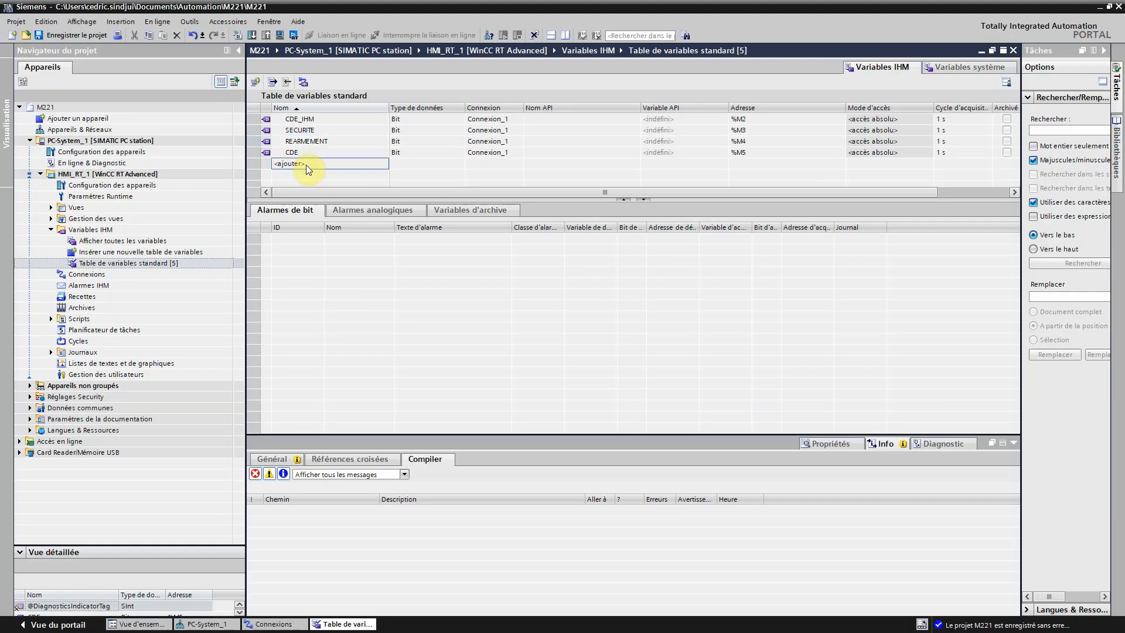
text(DISCO)
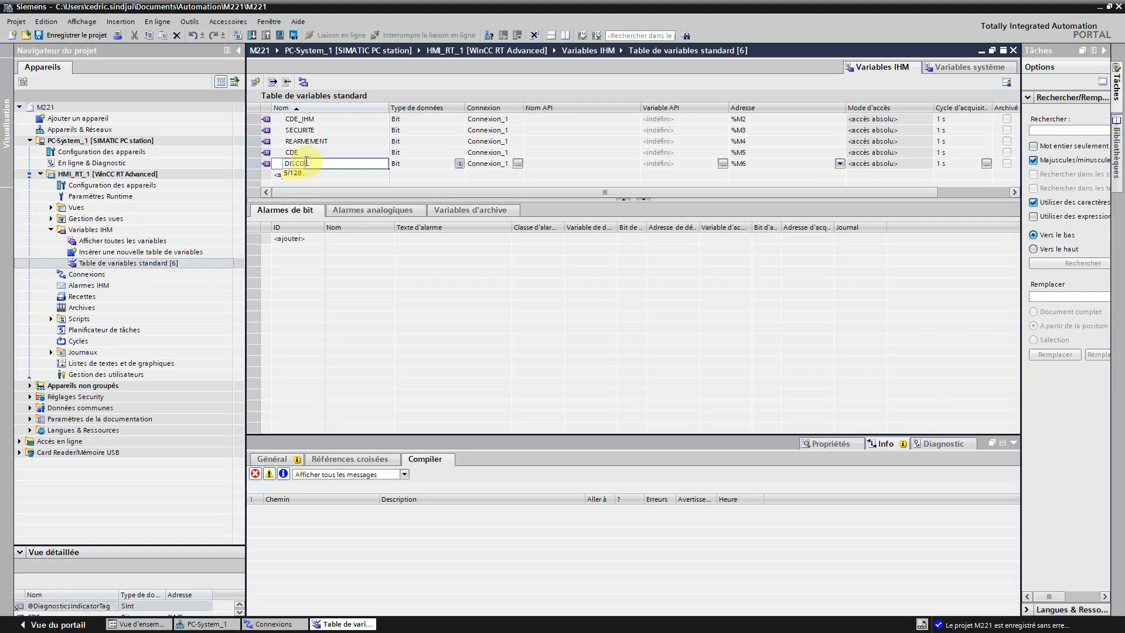
text(RDANCE)
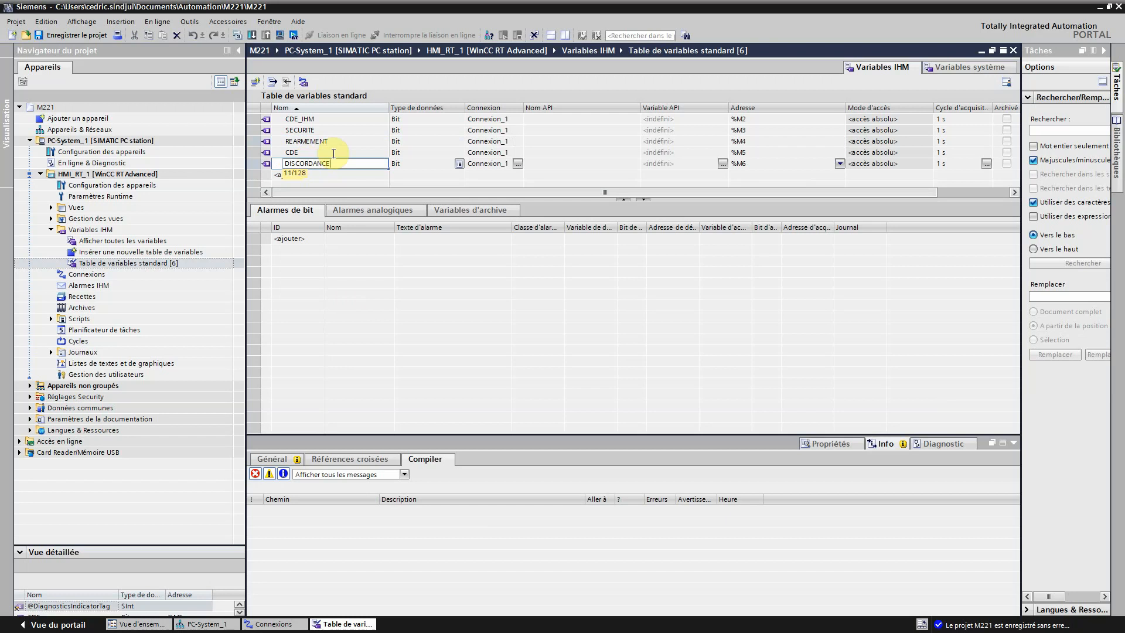
click(752, 163)
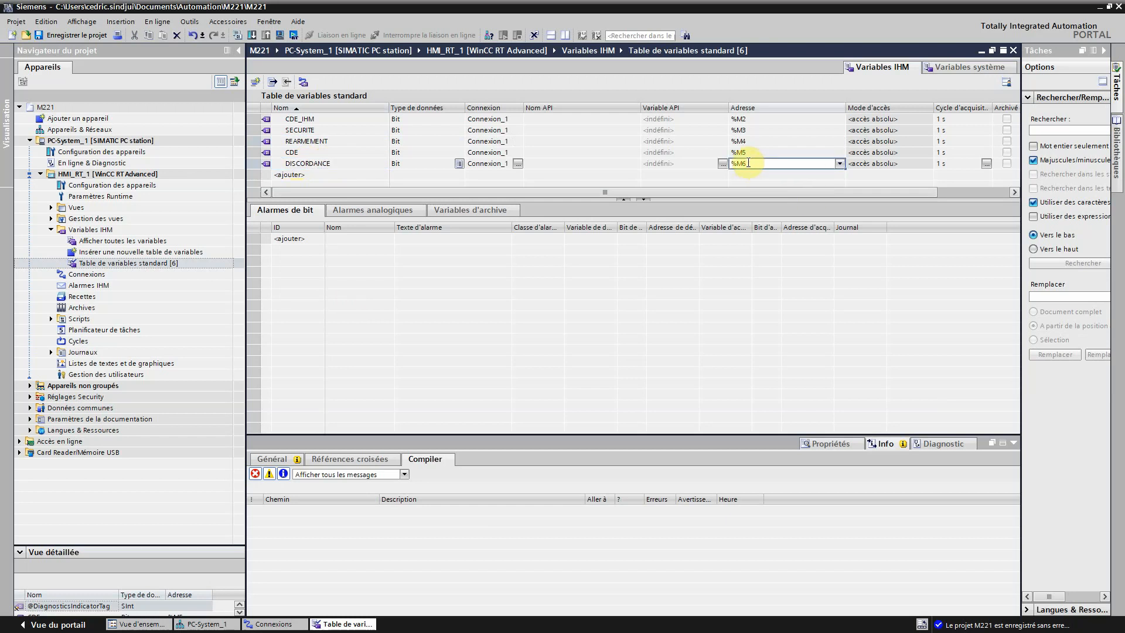
key(Return)
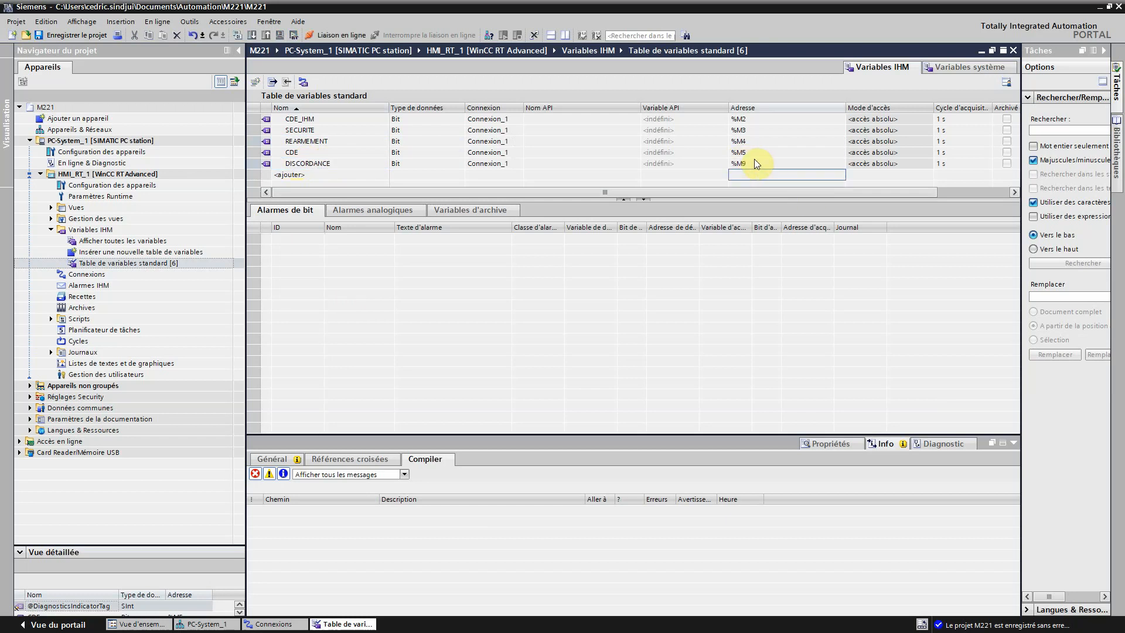
- Look up the ETAT bit in Machine Expert - Basic, then add a variable named ETAT at %M10 in TIA Portal
key(alt+Tab)
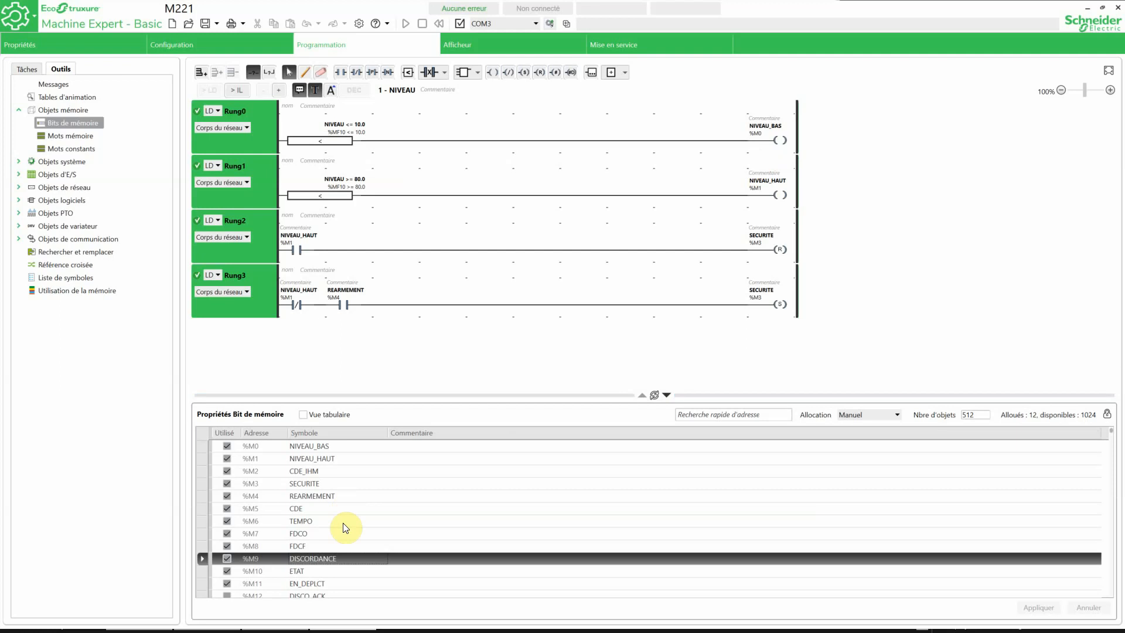
scroll(345, 532, down, 2)
click(305, 495)
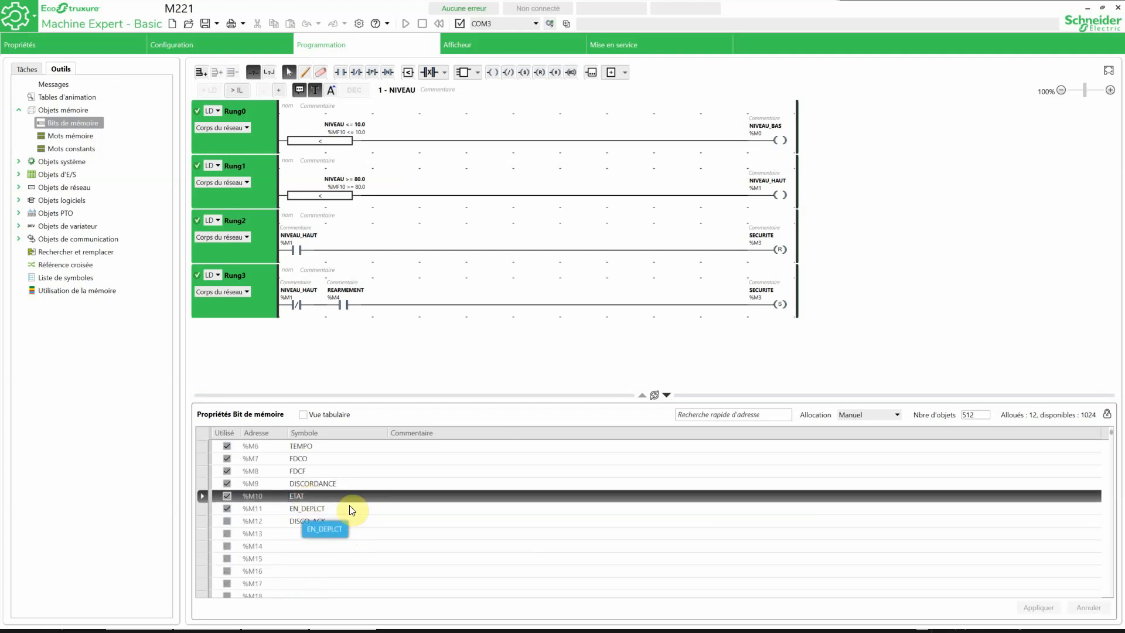
key(alt+Tab)
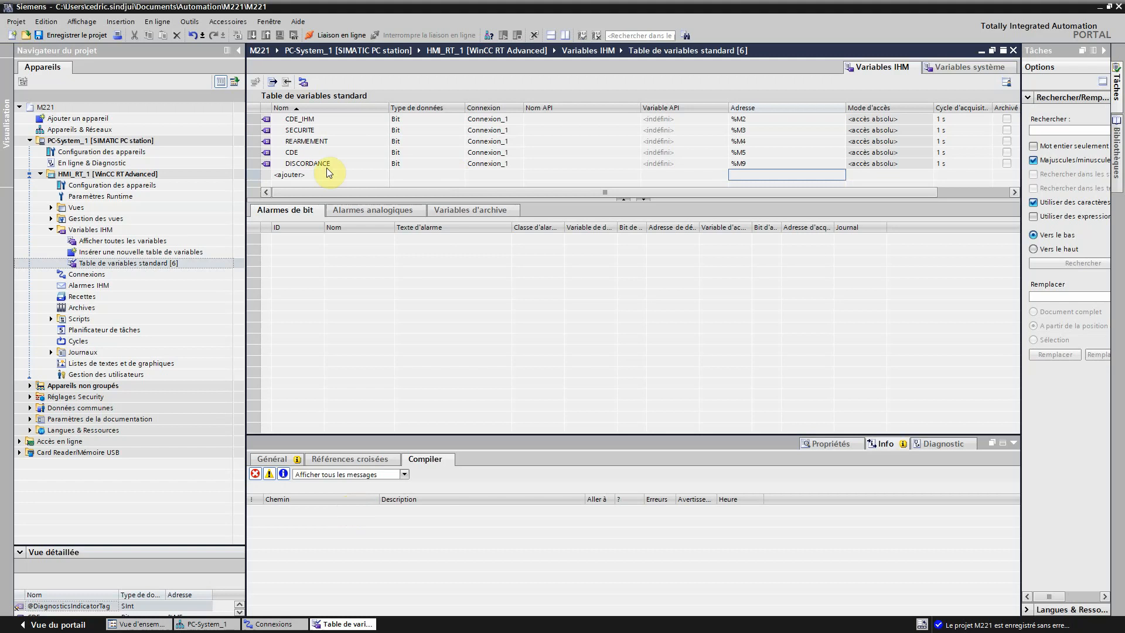
double_click(308, 176)
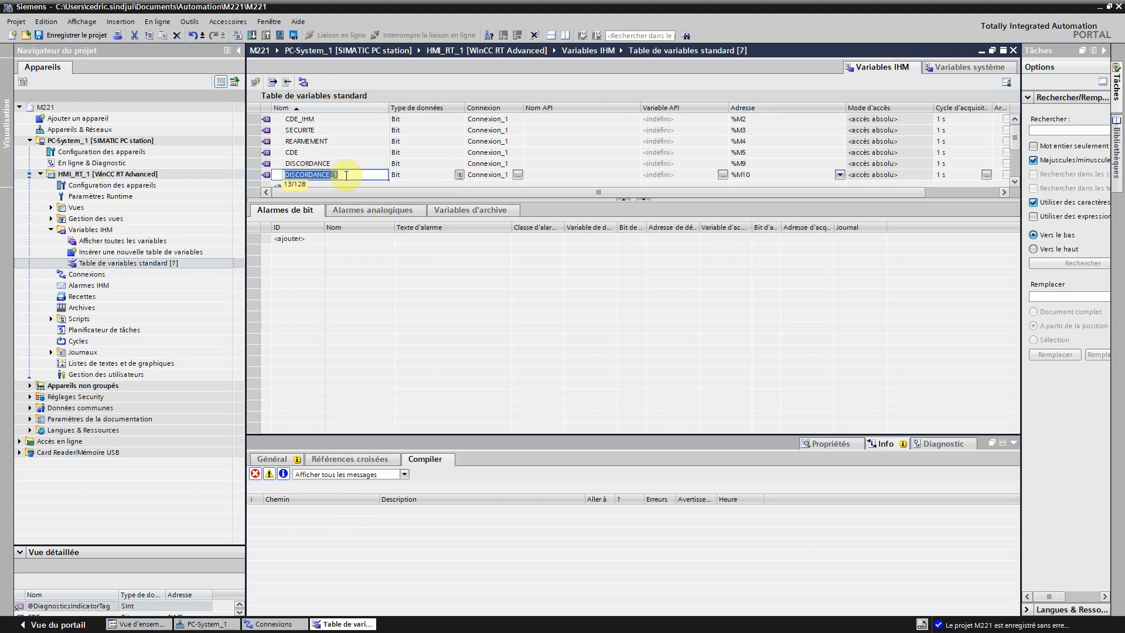
text(M10)
key(Return)
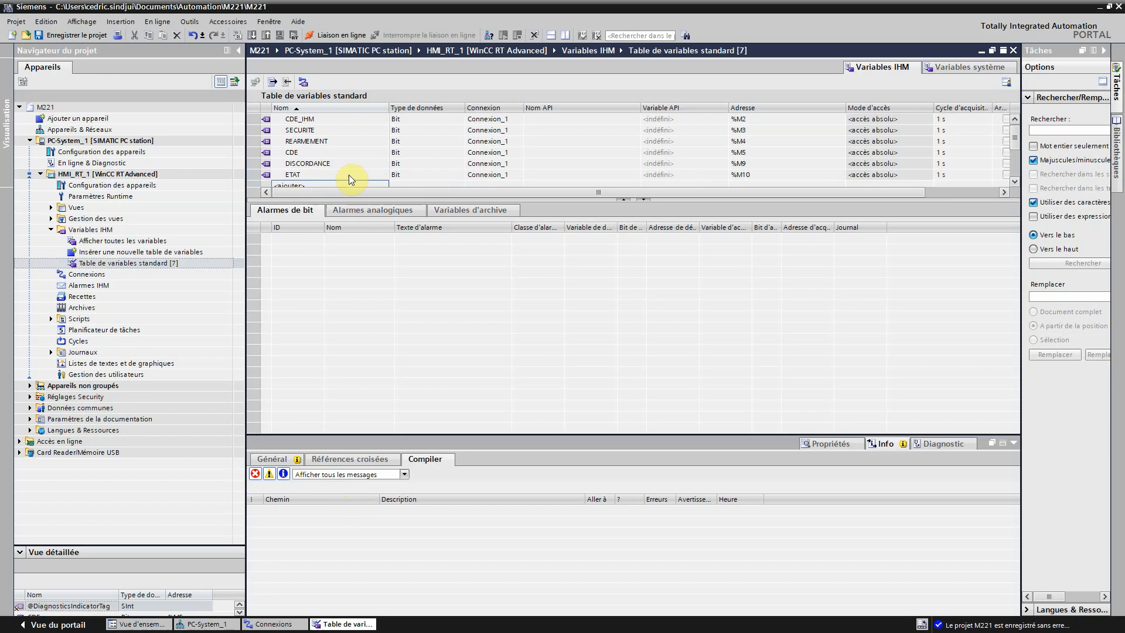
- Look up the EN_DEPLCT bit in Machine Expert - Basic, then add a variable named EN_DPLCT at %M11 in TIA Portal
key(alt+Tab)
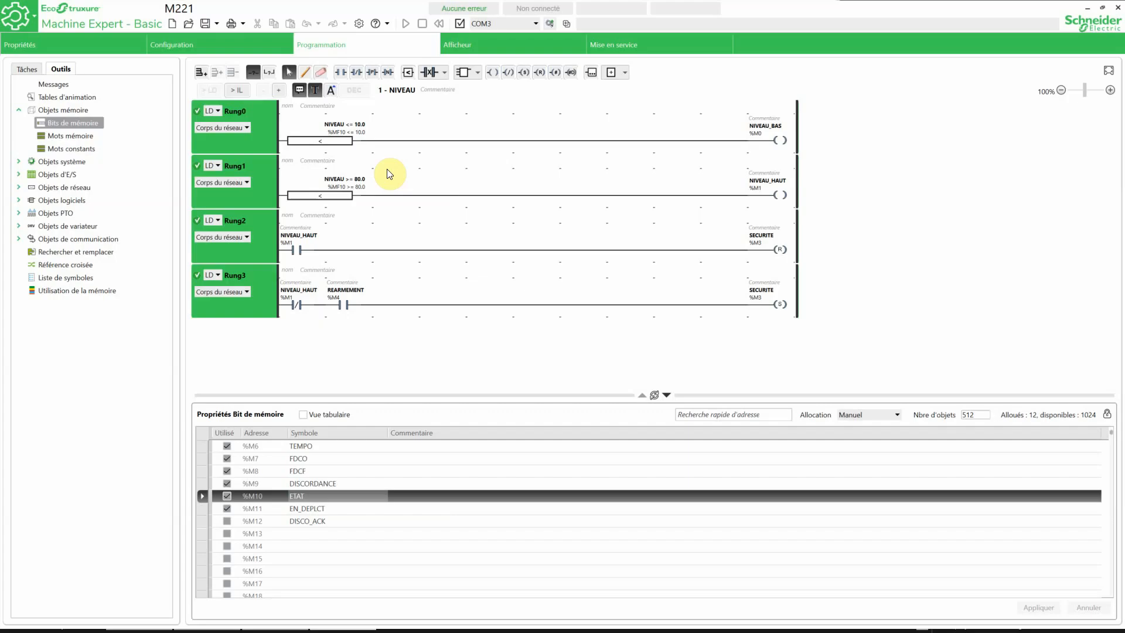
click(321, 508)
key(alt+Tab)
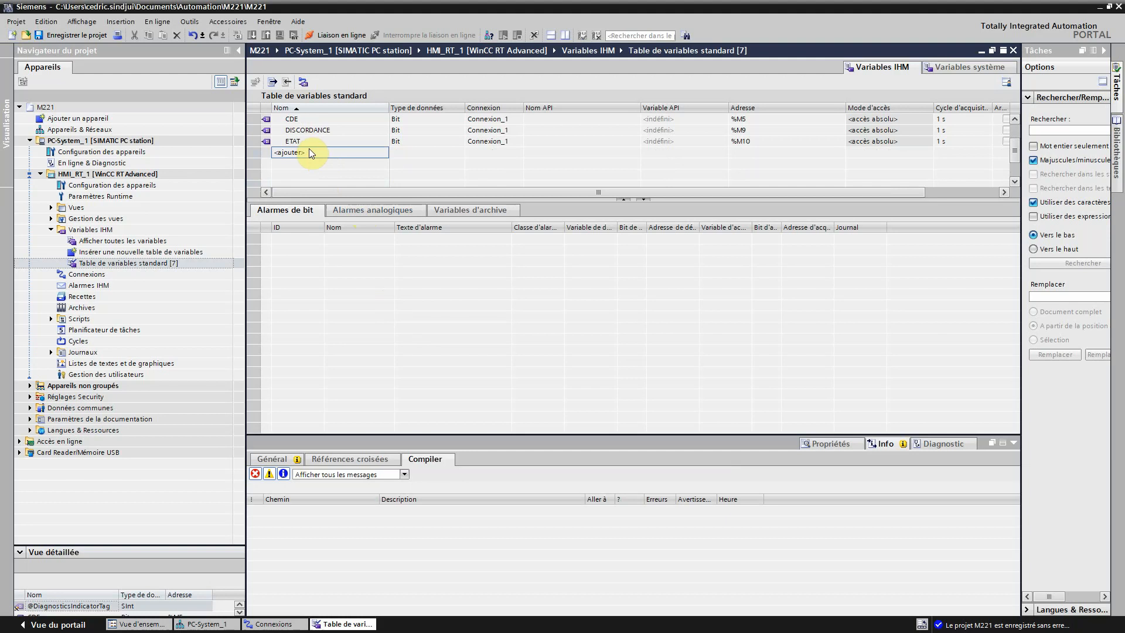
double_click(308, 152)
text(EN_DPLCT)
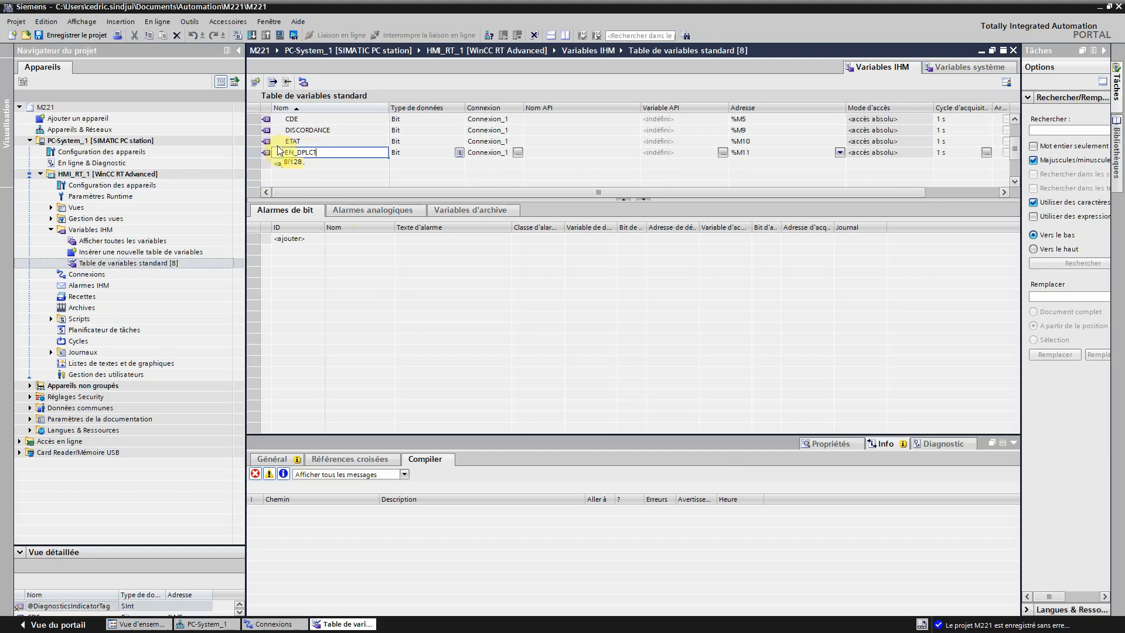
key(Return)
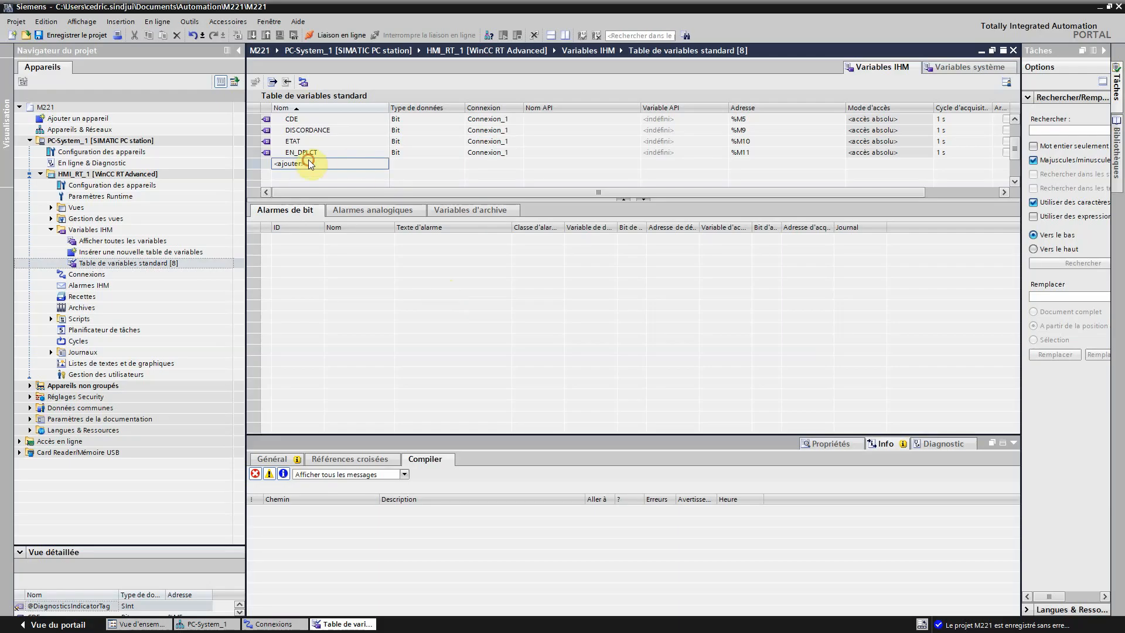
- Add a variable named DISCO_ACK at %M12 below EN_DPLCT in the standard variable table
double_click(310, 164)
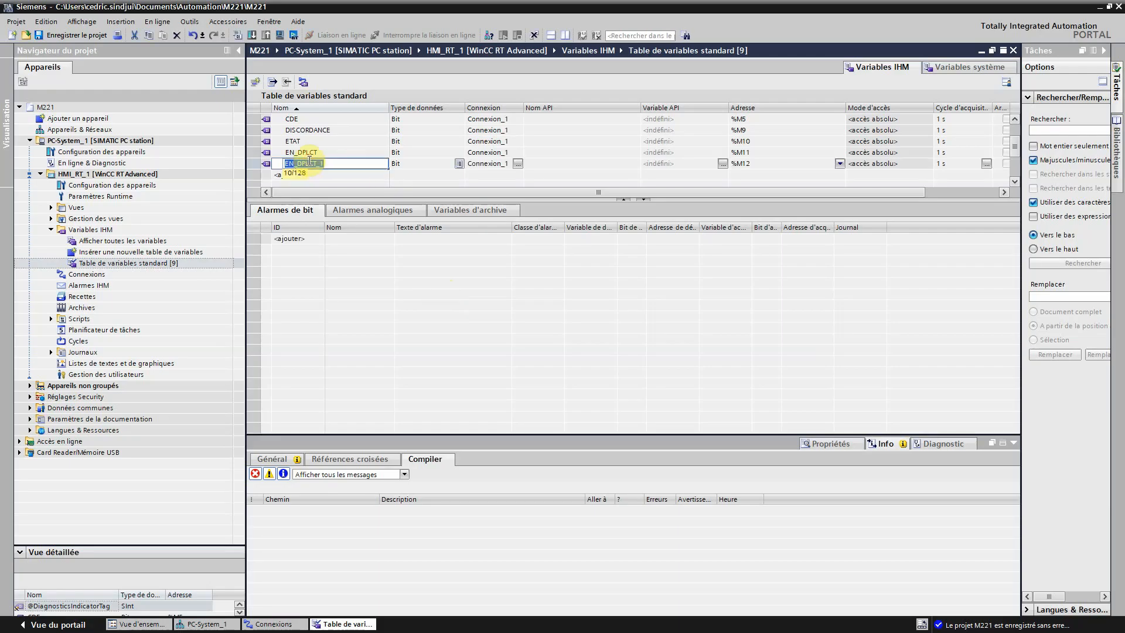
text(DISCO_ACK)
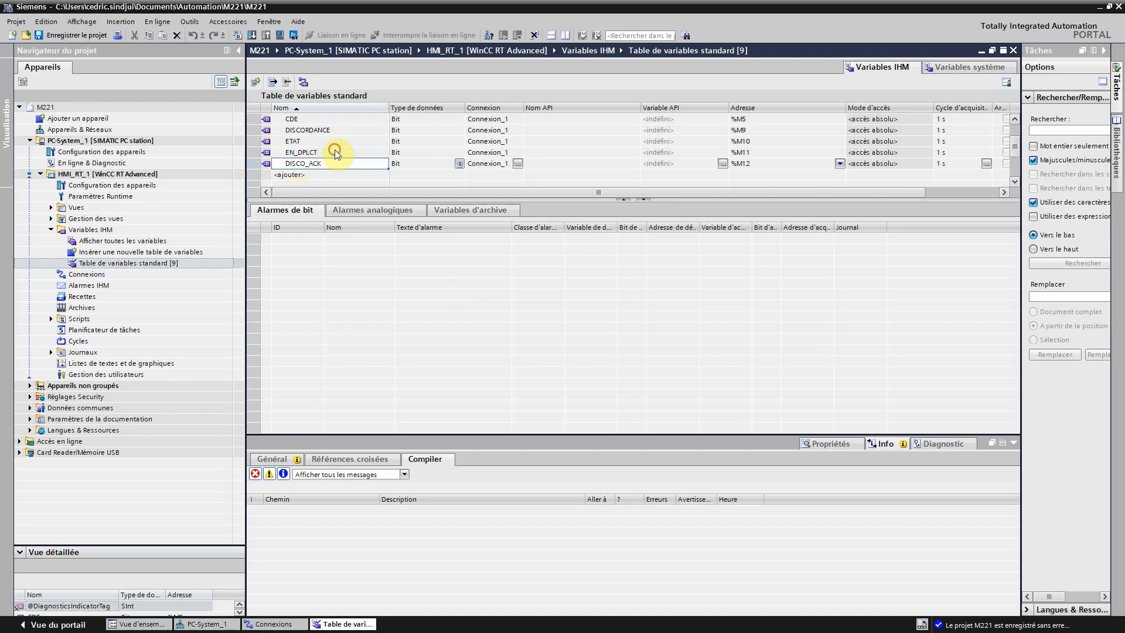
click(335, 150)
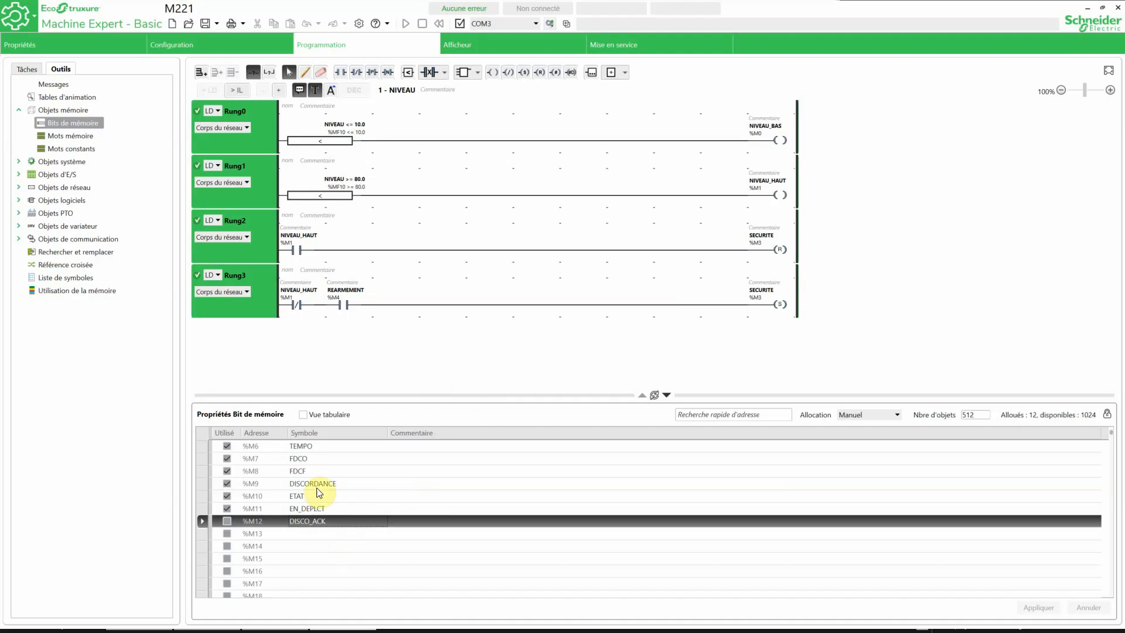
- Look up the %MF memory words in Machine Expert - Basic, then add a variable named NIVEAU of type Float in TIA Portal
click(83, 136)
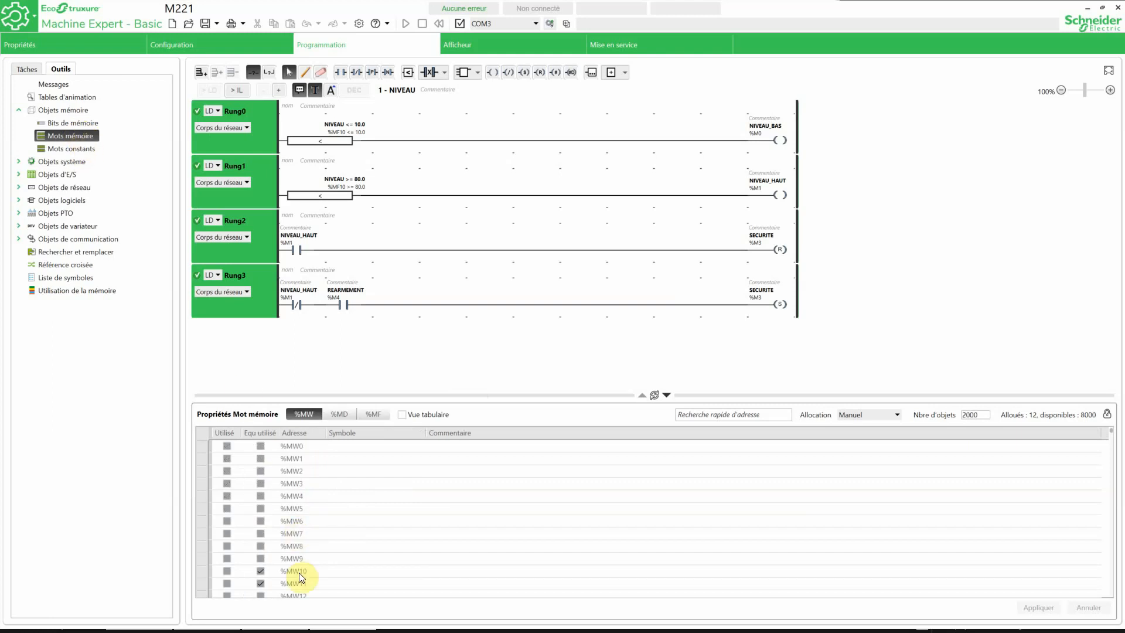
click(373, 415)
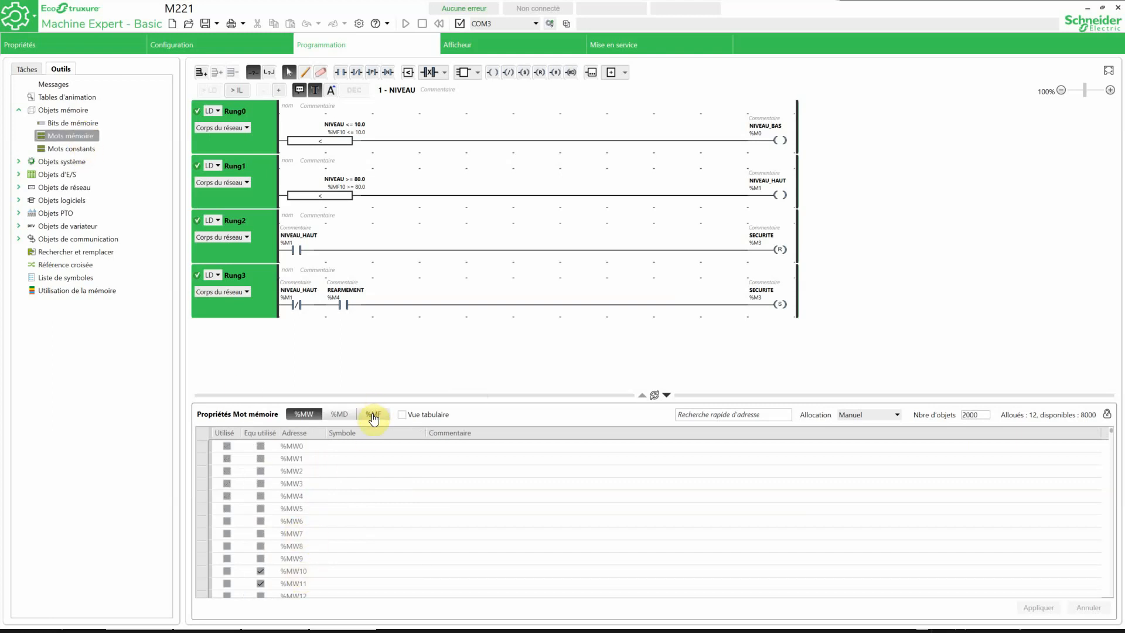
click(300, 571)
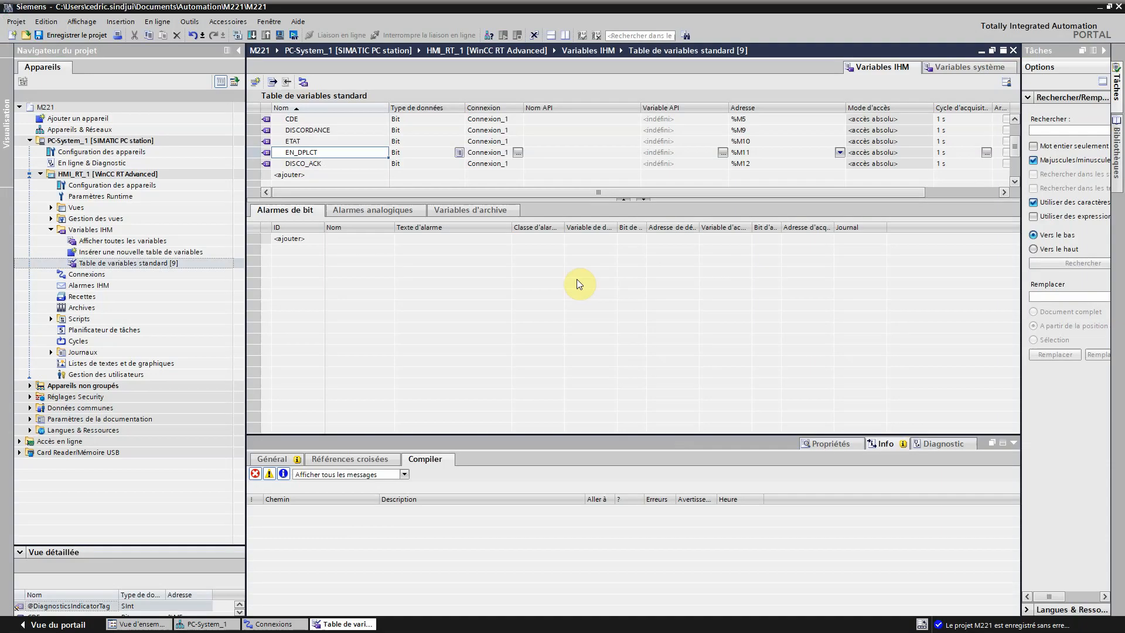
double_click(319, 175)
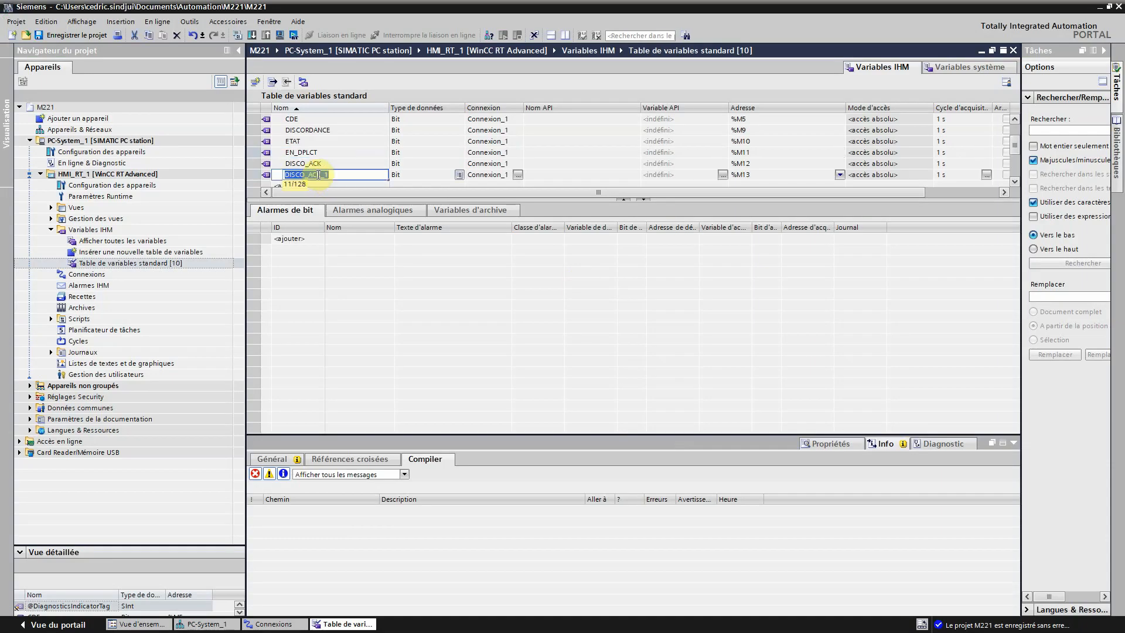
text(NIVEAU)
key(Tab)
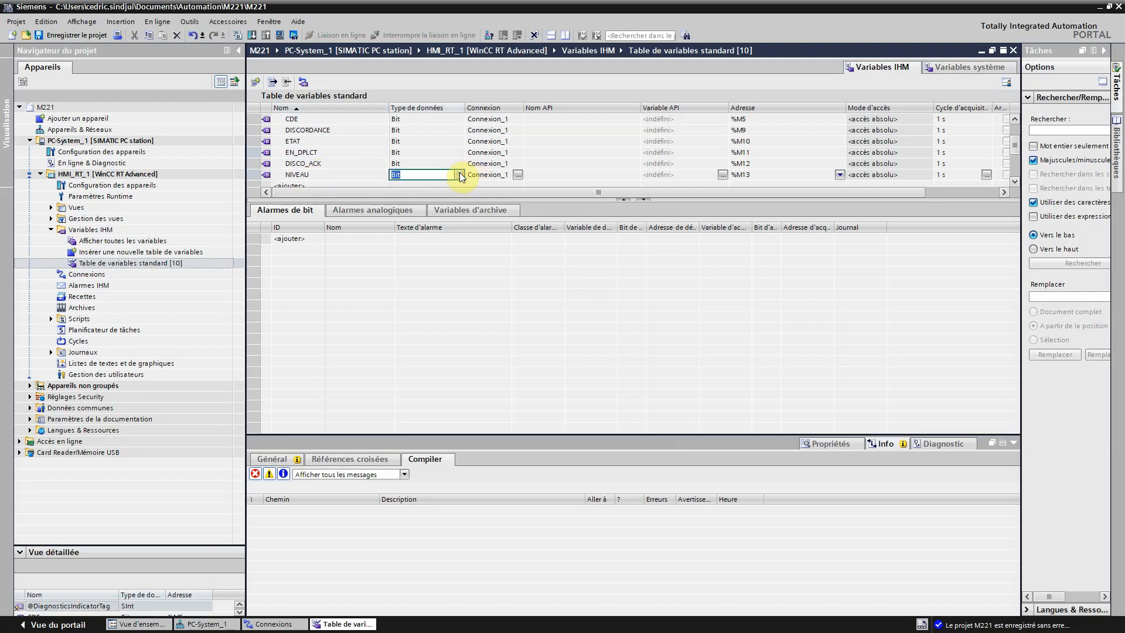
click(460, 174)
click(409, 256)
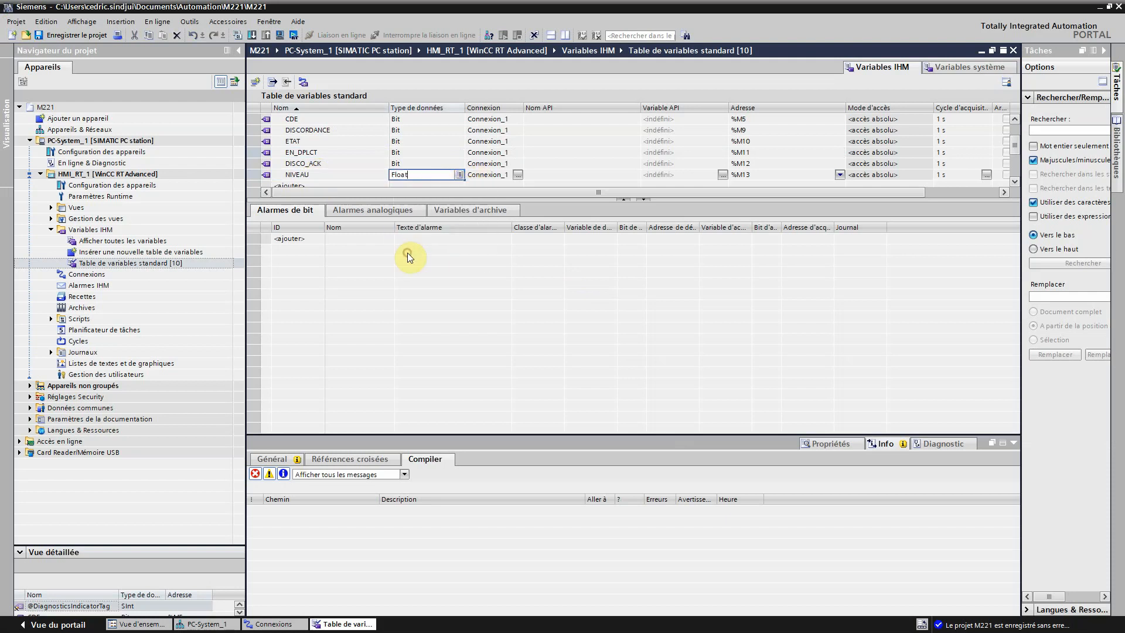
- Set the address of the NIVEAU variable to %MW10 and save the project
click(491, 174)
click(777, 175)
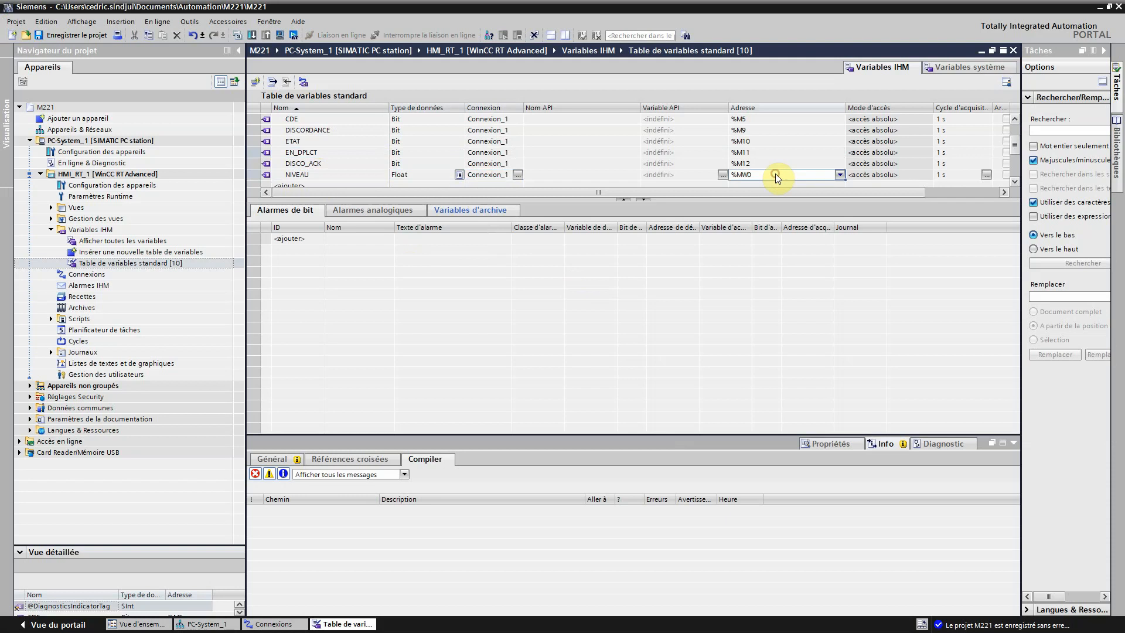
click(839, 175)
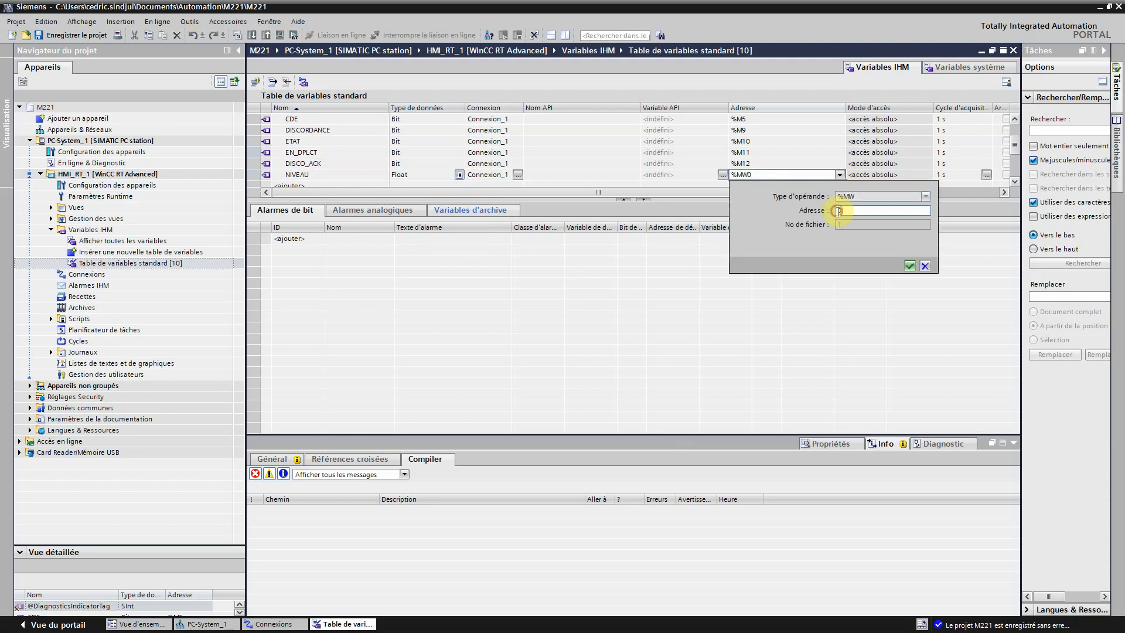
click(909, 265)
text(%MW10)
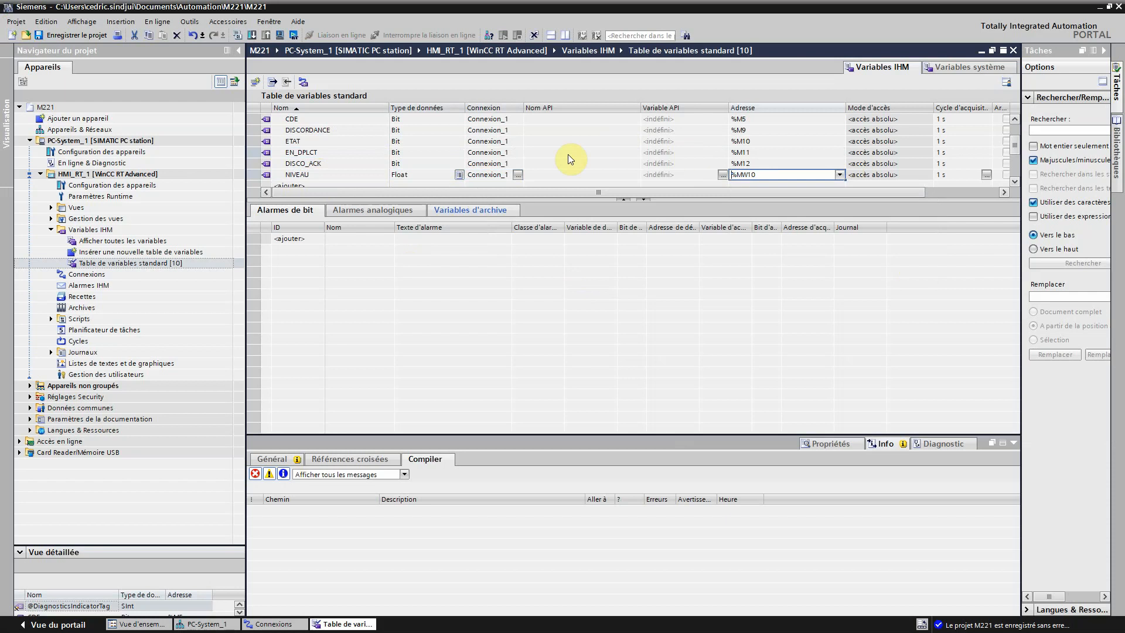
click(489, 150)
key(ctrl+s)
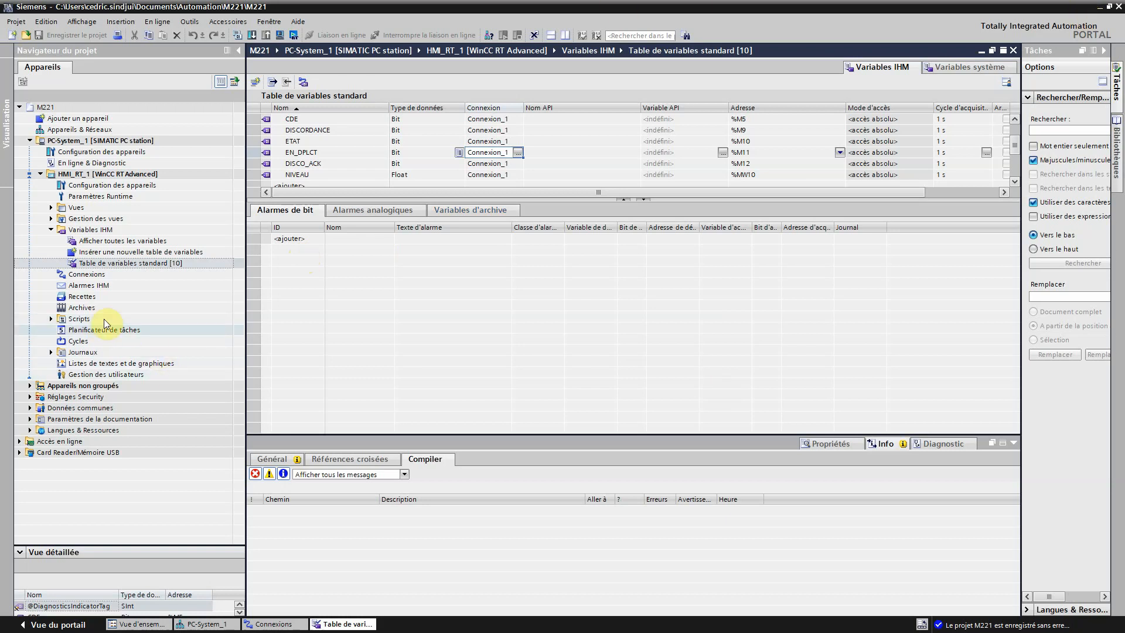
- Open the HMI screen Vue_1 and place an icon library object in the upper middle of it
click(51, 208)
click(109, 219)
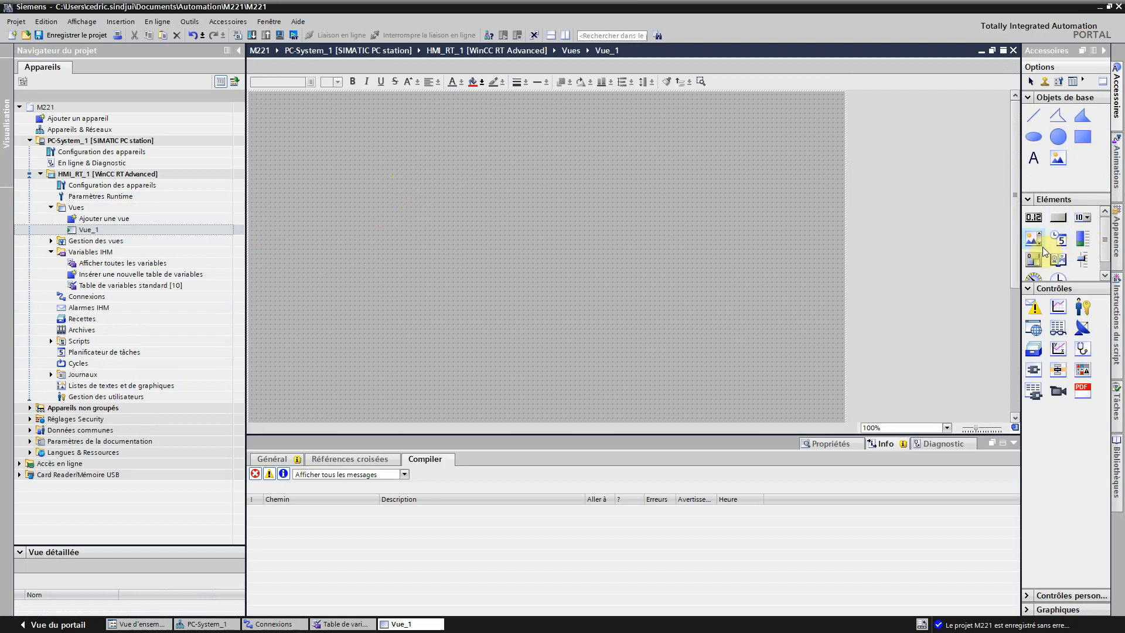
drag(1025, 258, 936, 253)
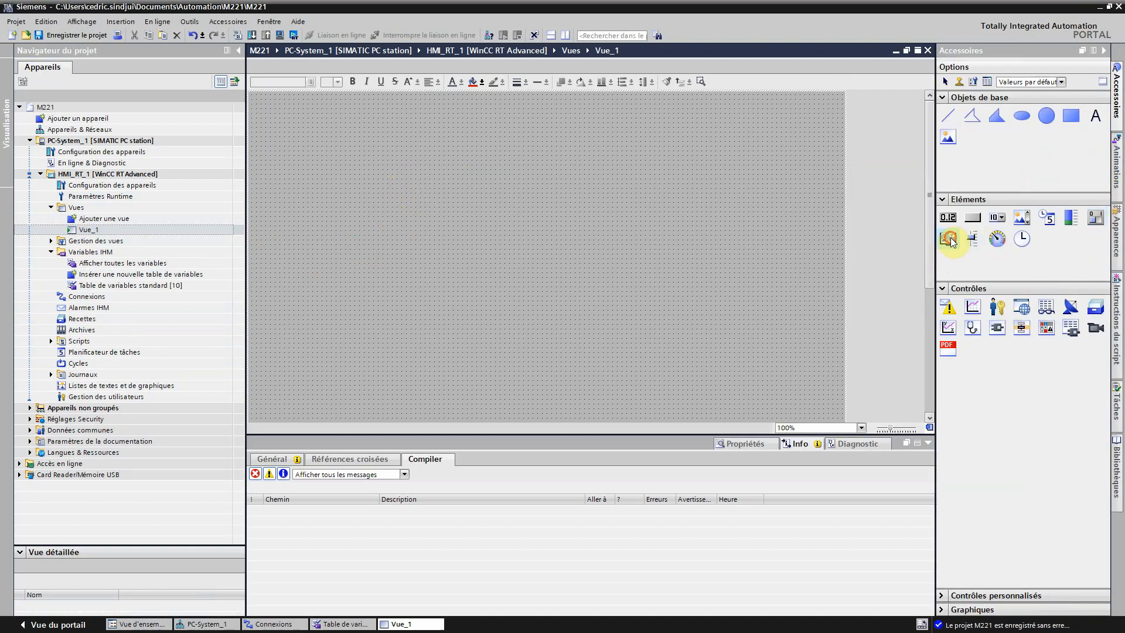
drag(951, 241, 537, 160)
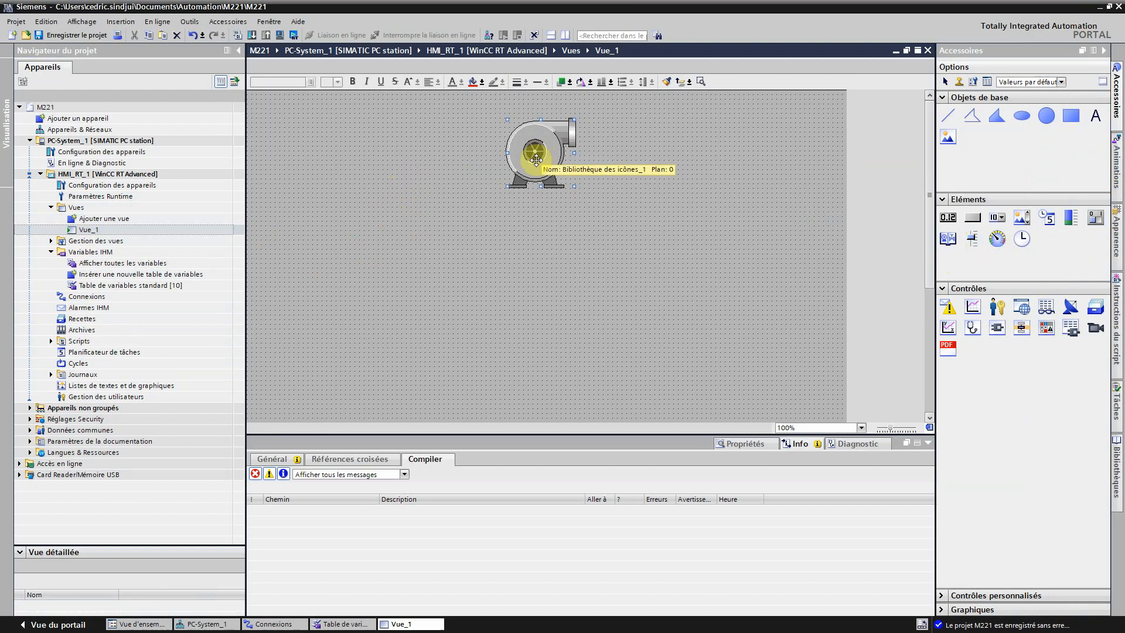
- Change the icon library object's graphic to the cylindrical tank on legs from the Cuves category
click(754, 445)
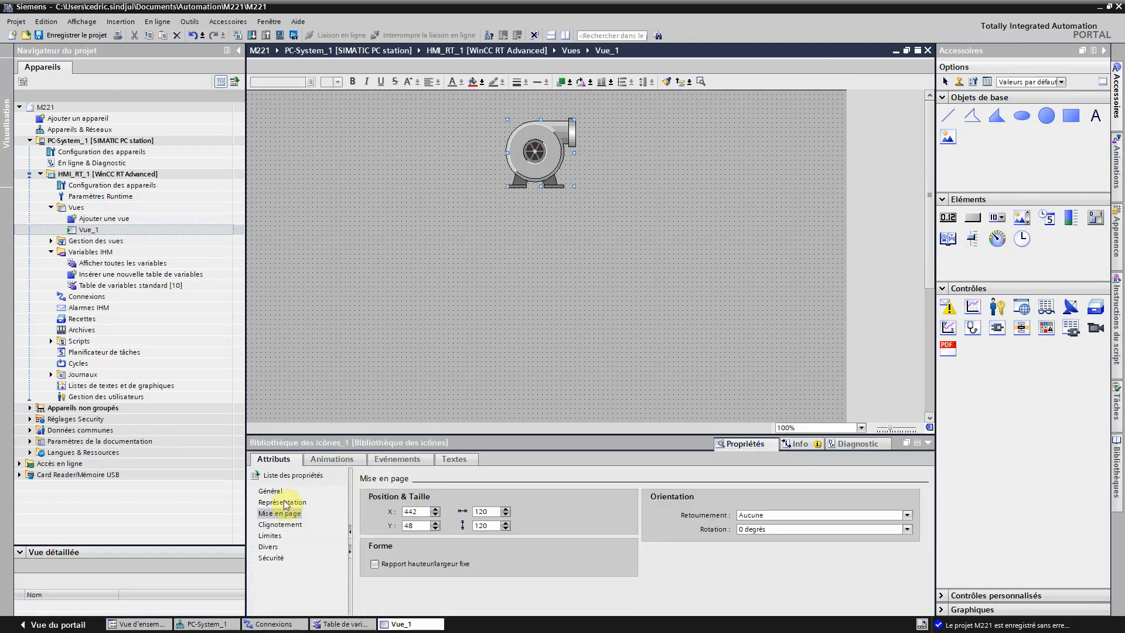
click(283, 504)
click(271, 492)
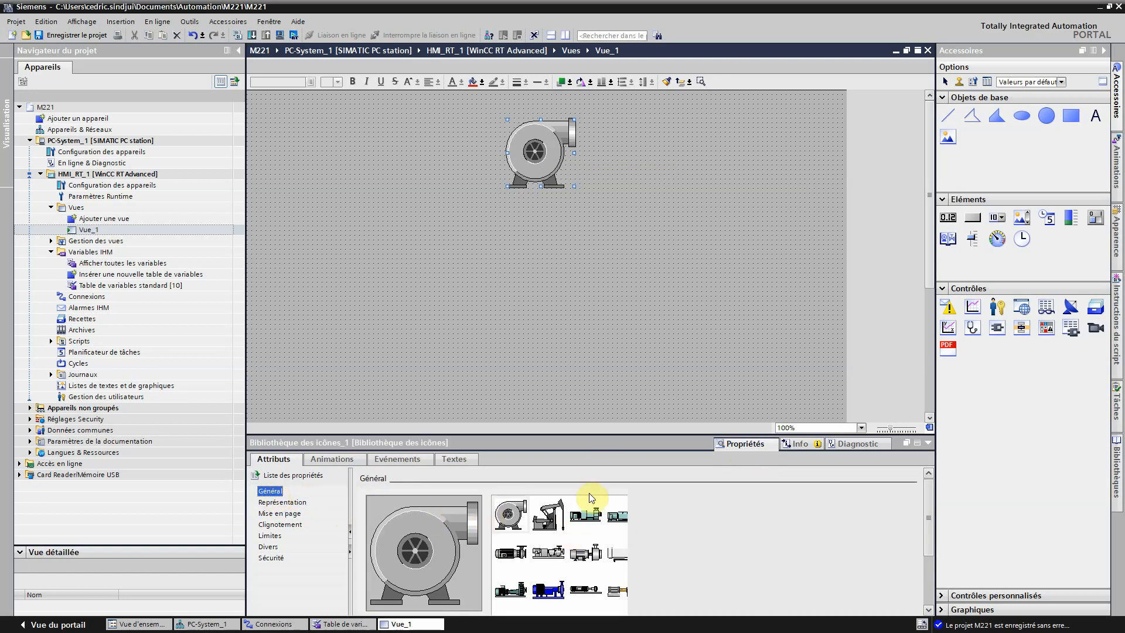
drag(605, 430, 605, 285)
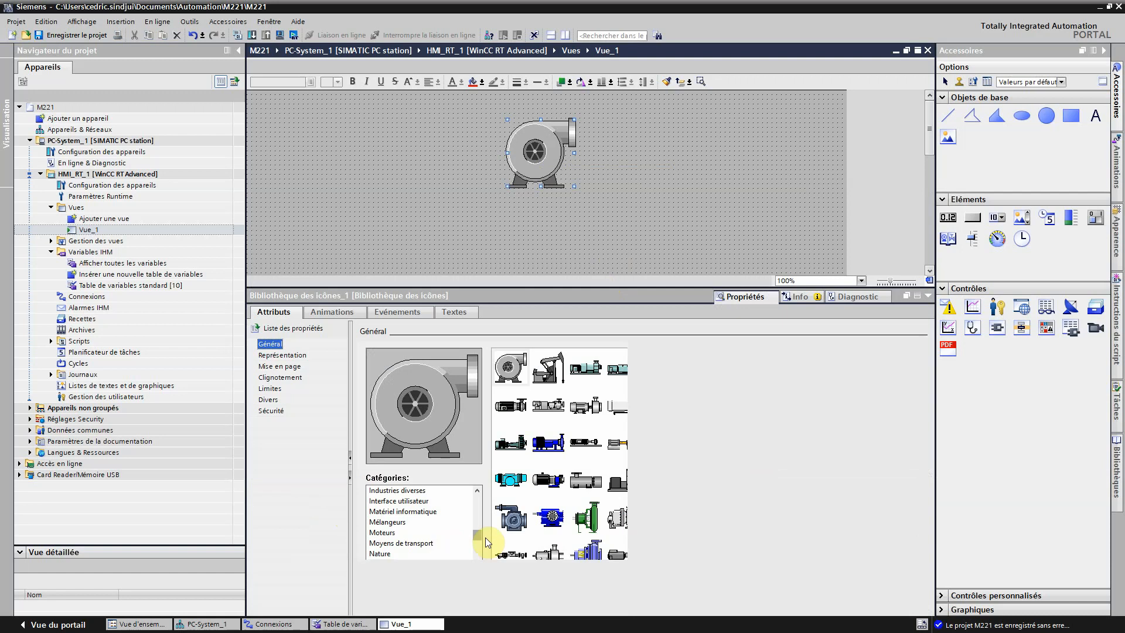
scroll(481, 524, up, 5)
drag(480, 501, 480, 513)
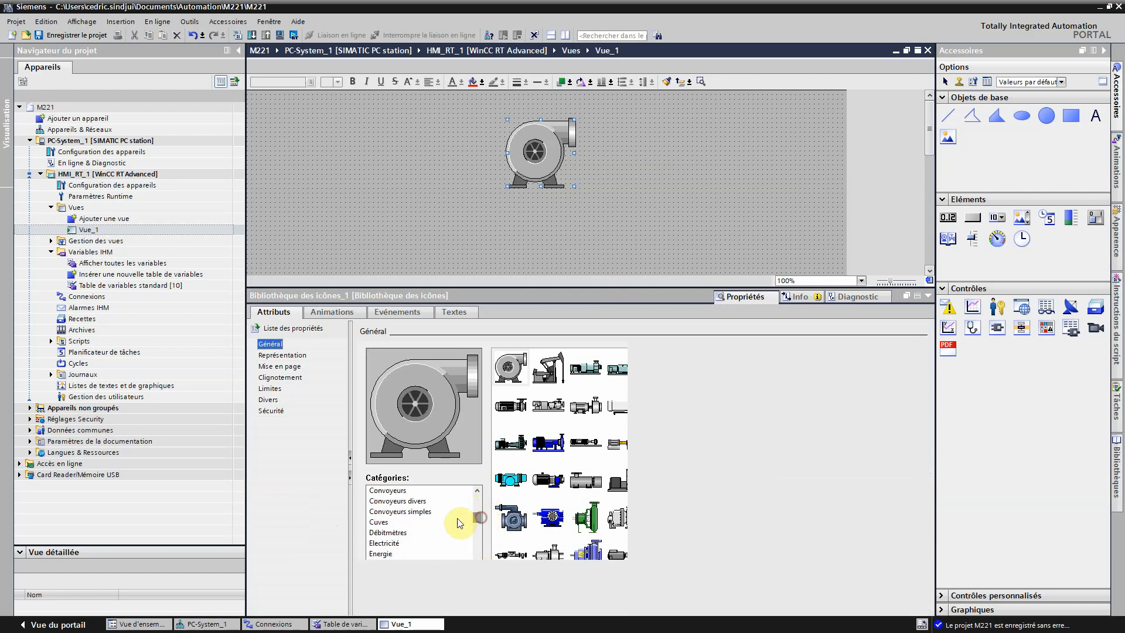
click(378, 522)
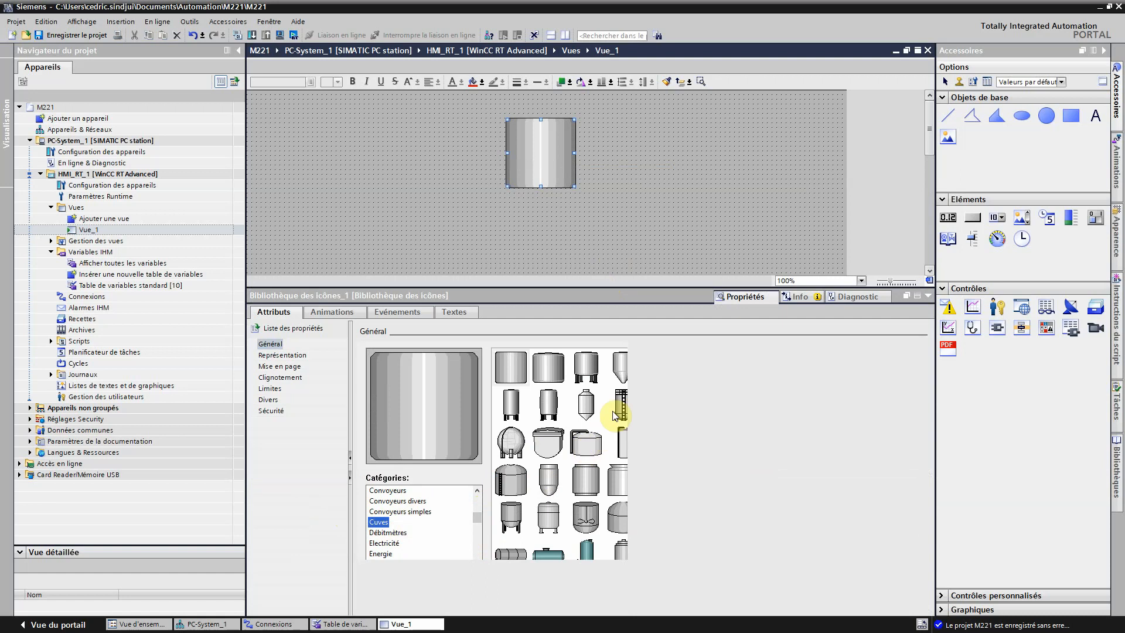
click(588, 375)
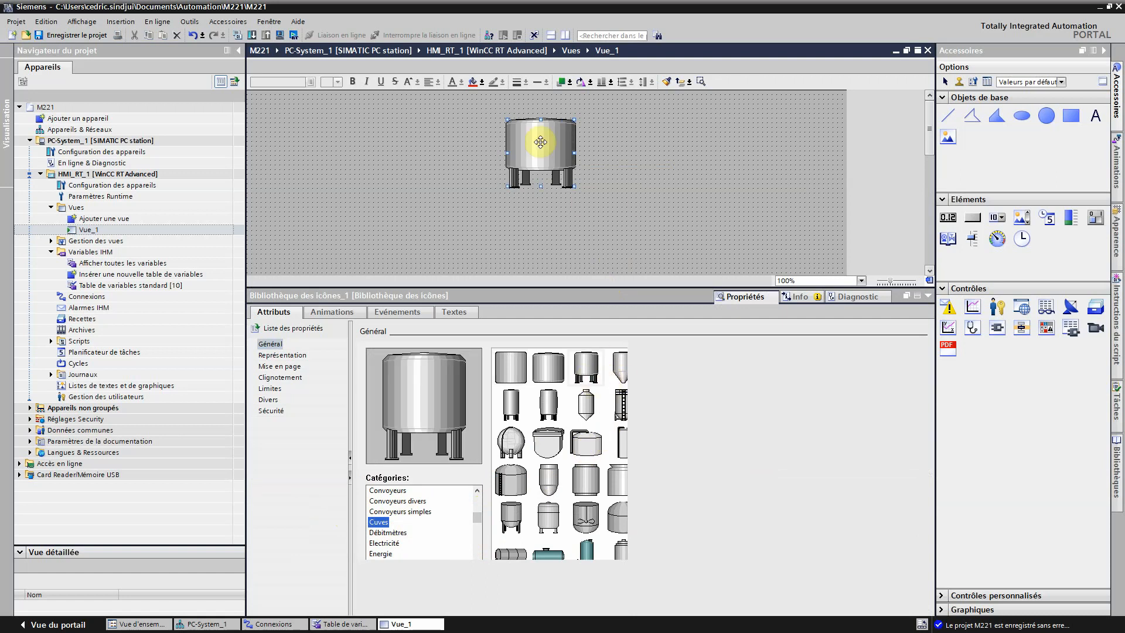
- Collapse the object's properties, then reposition the tank lower on the screen and enlarge it to a taller, wider shape
click(645, 201)
click(547, 161)
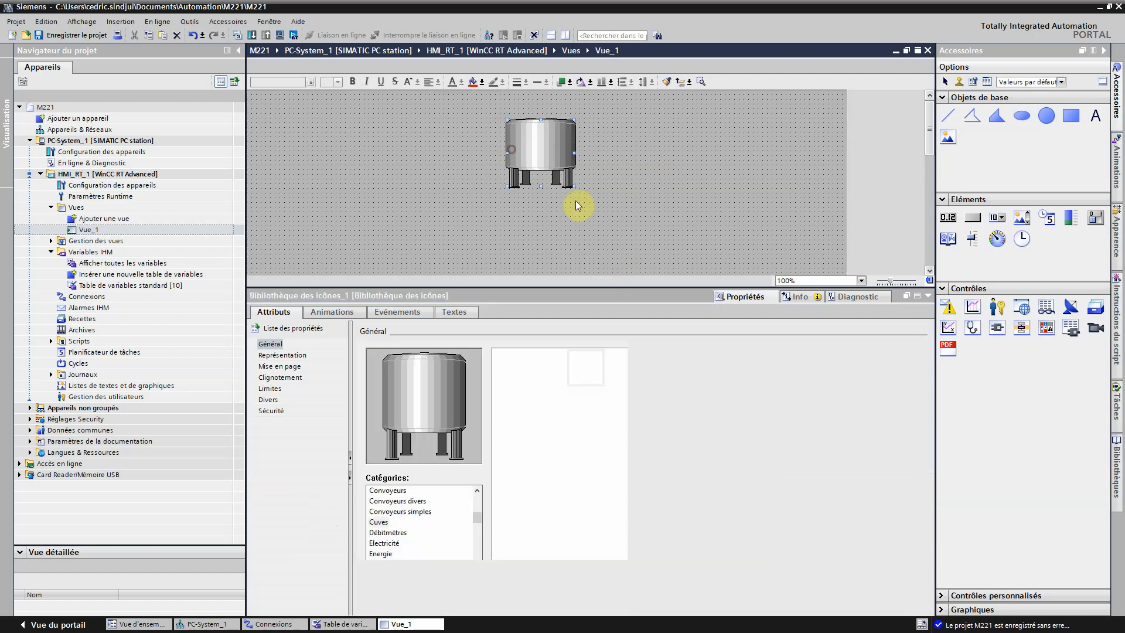
click(929, 296)
drag(537, 143, 514, 321)
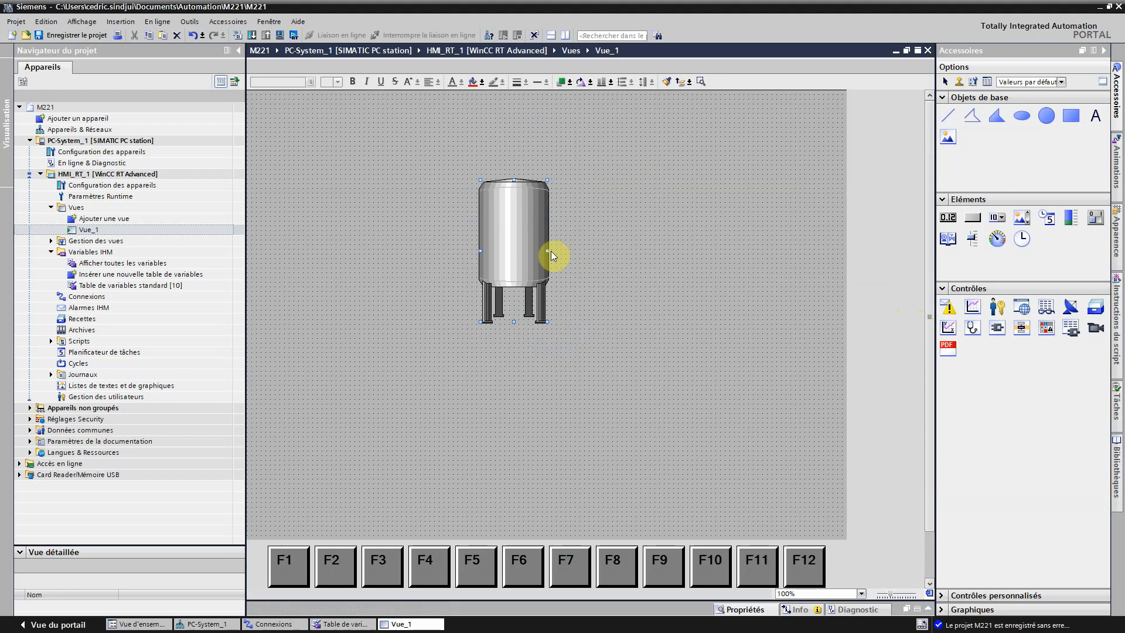
drag(548, 251, 571, 257)
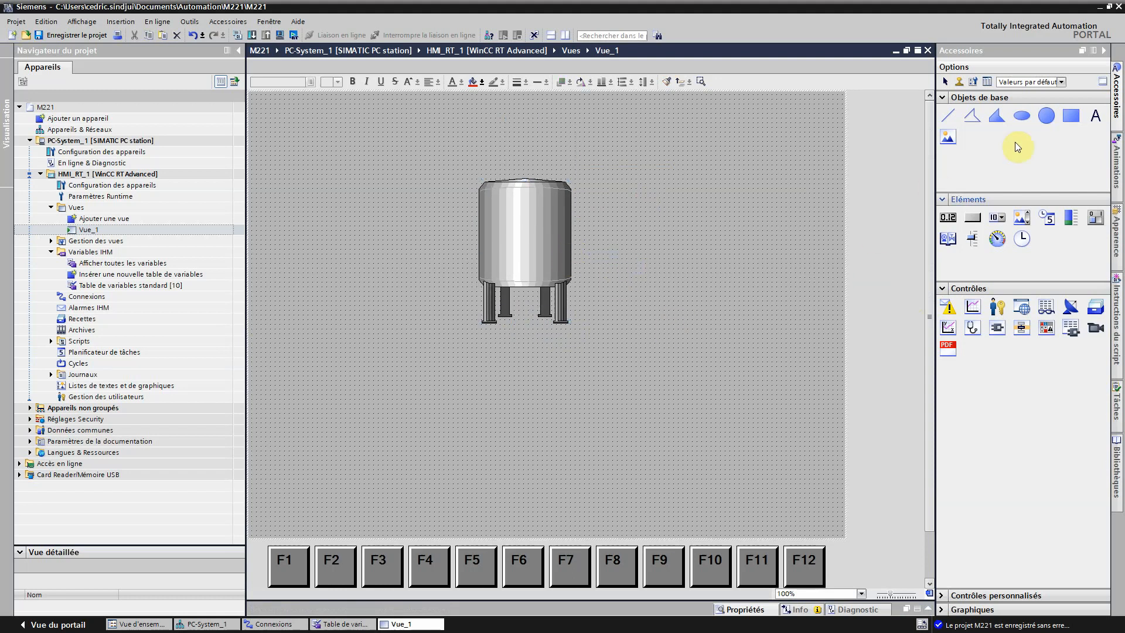
- Place a vertical bar graph just right of the tank and narrow it to a slim level gauge
drag(1068, 217, 595, 182)
click(641, 252)
drag(643, 250, 619, 248)
click(541, 254)
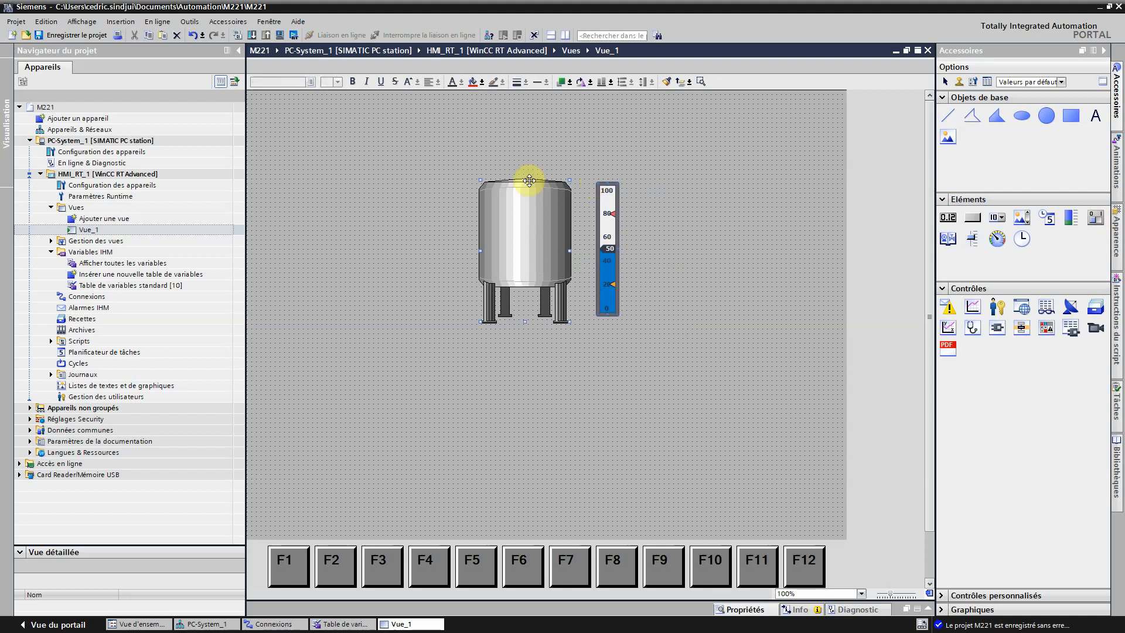
- Move the tank higher on the screen and stretch it downward to make it taller
drag(526, 179, 531, 137)
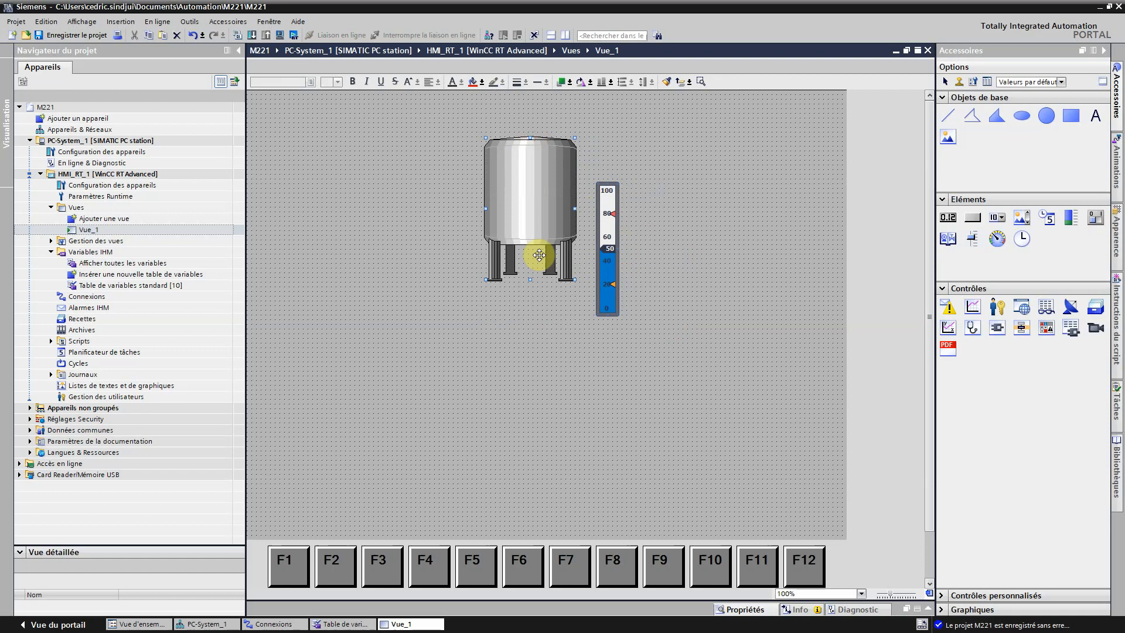
drag(530, 279, 533, 340)
- Set the border width of the bar graph beside the tank to 3
click(607, 296)
click(739, 609)
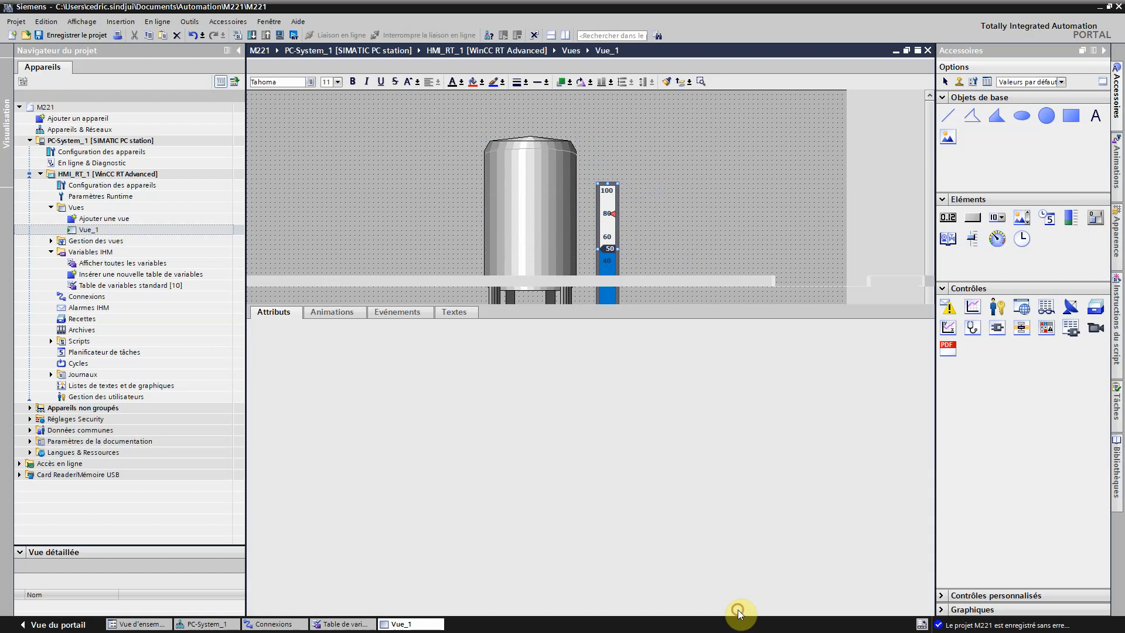
click(282, 355)
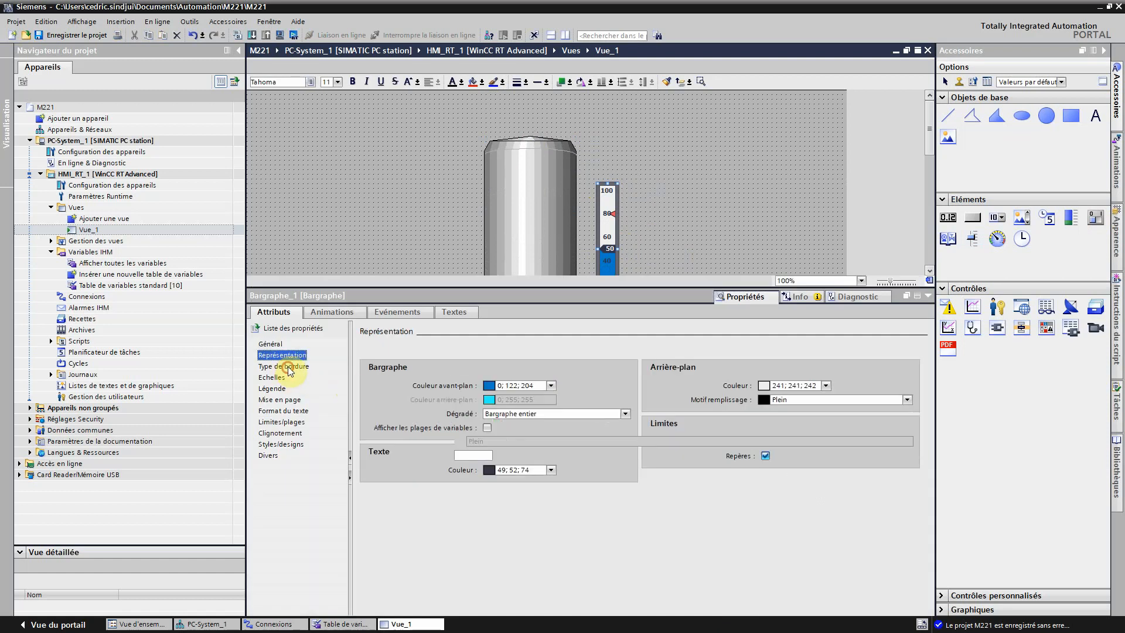
click(283, 366)
click(488, 383)
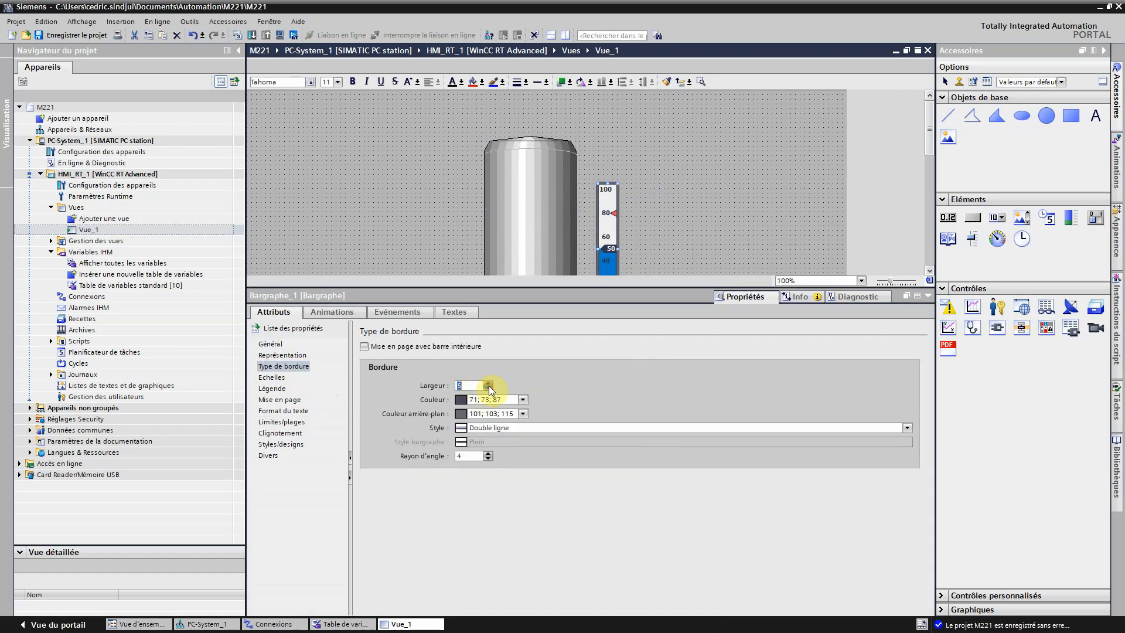
click(653, 228)
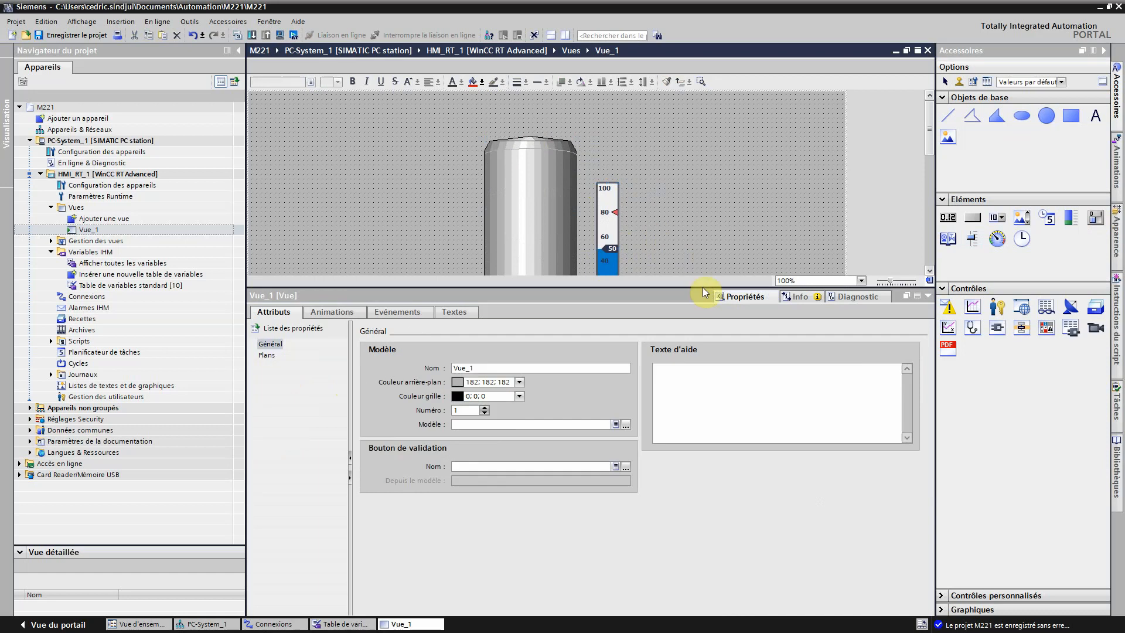
- Move the bar graph onto the centre of the tank and shorten it slightly so it fits within the tank body
drag(707, 287, 709, 441)
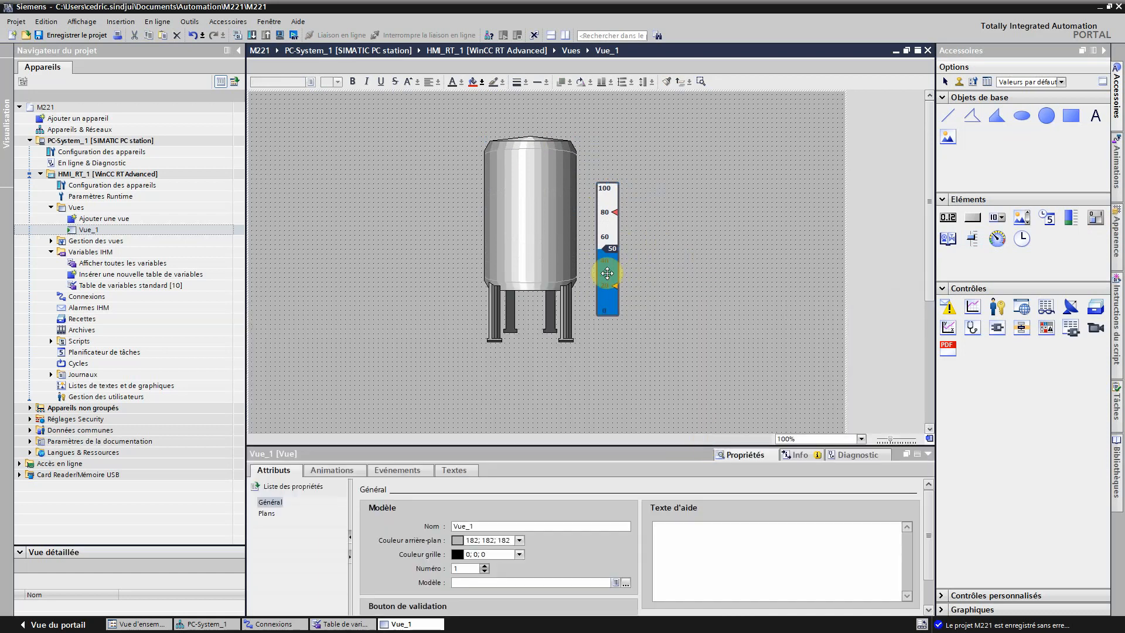
drag(613, 280, 533, 248)
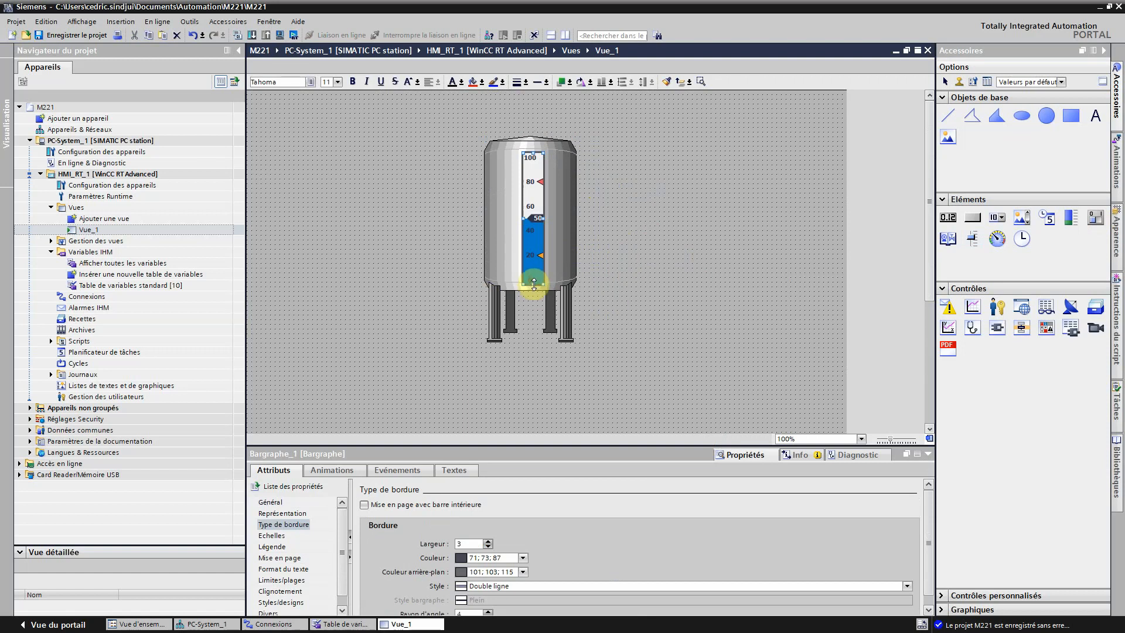
drag(533, 286, 534, 281)
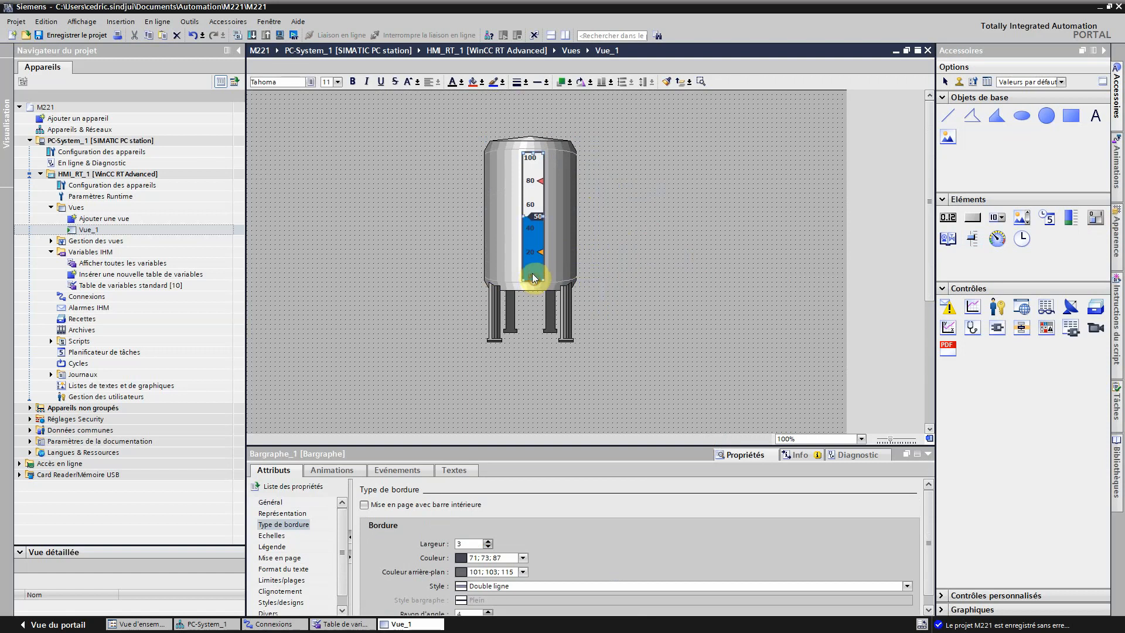
click(709, 231)
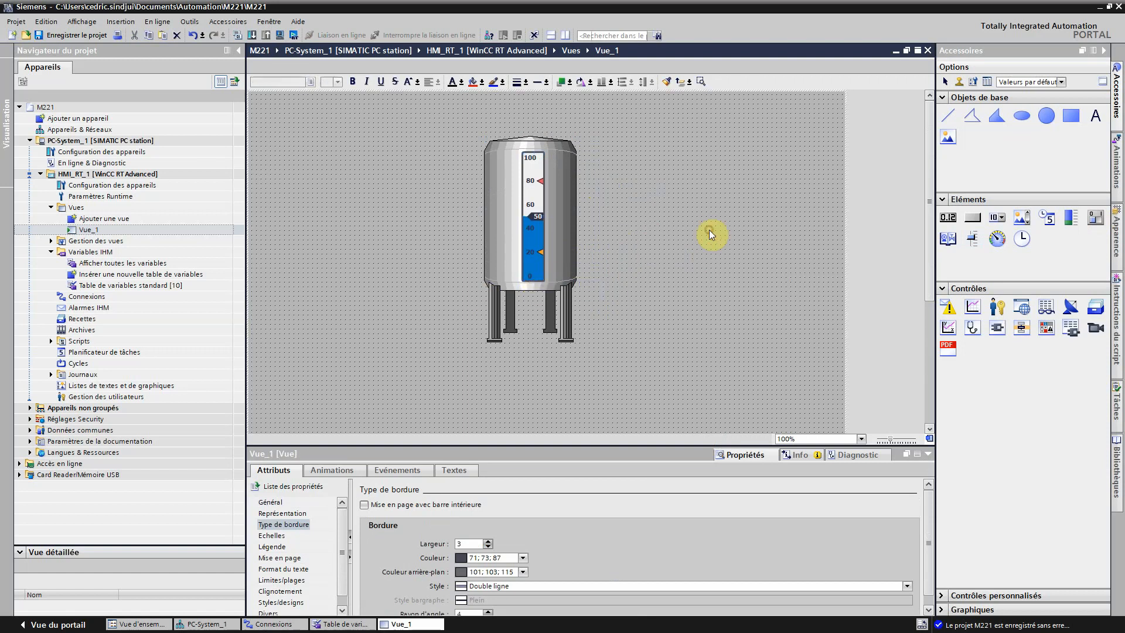
- Place an I/O field to the upper right of the tank and link it to the variable NIVEAU
click(948, 217)
mouse_move(691, 125)
mouse_down()
mouse_move(753, 156)
mouse_move(758, 141)
mouse_up()
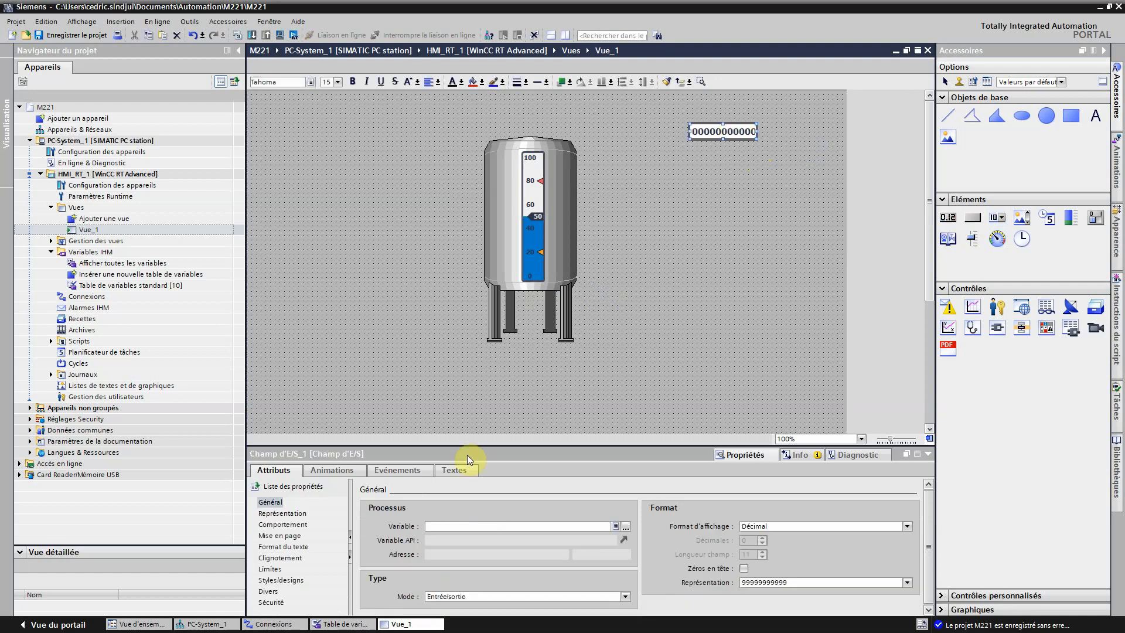
click(614, 526)
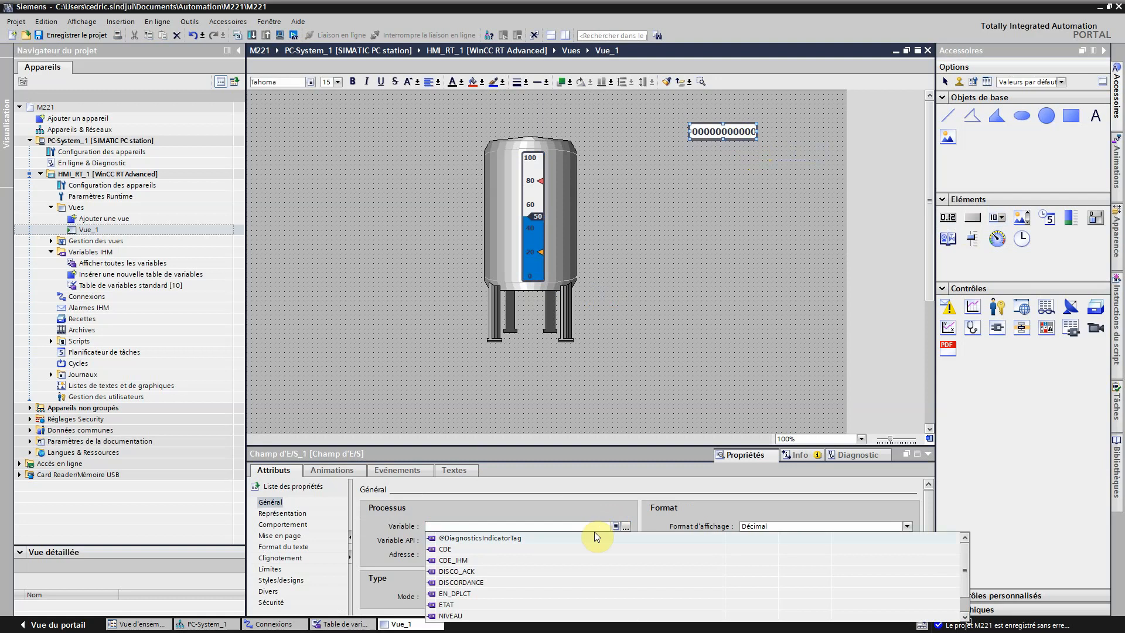
click(462, 616)
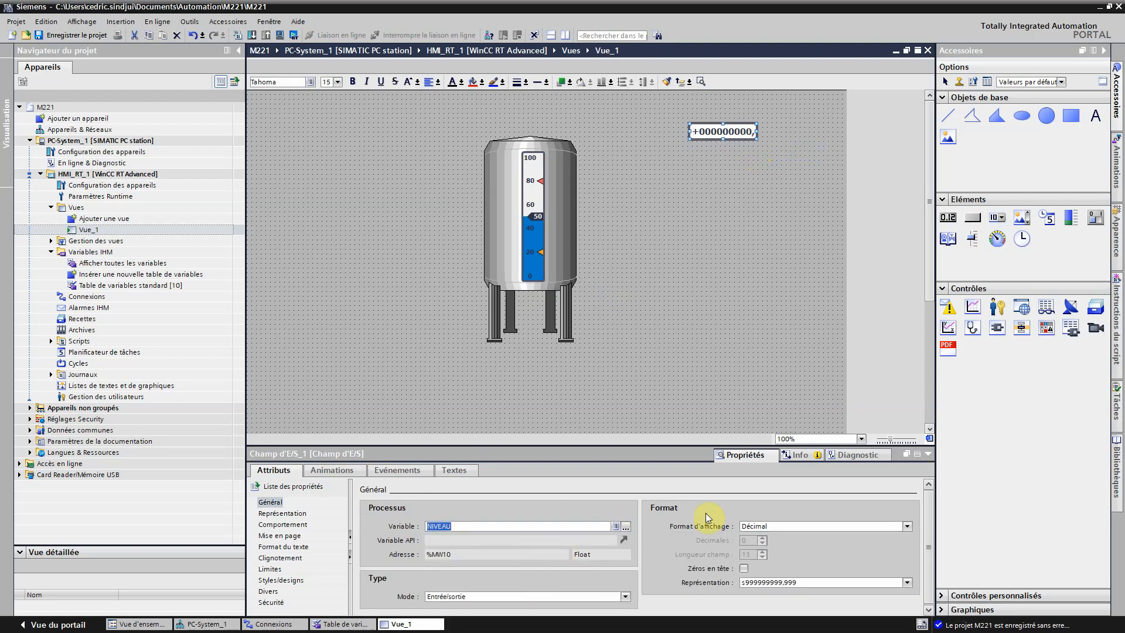
- Move the I/O field further right and slightly lower, and save the project
click(715, 297)
drag(729, 137, 792, 151)
click(732, 189)
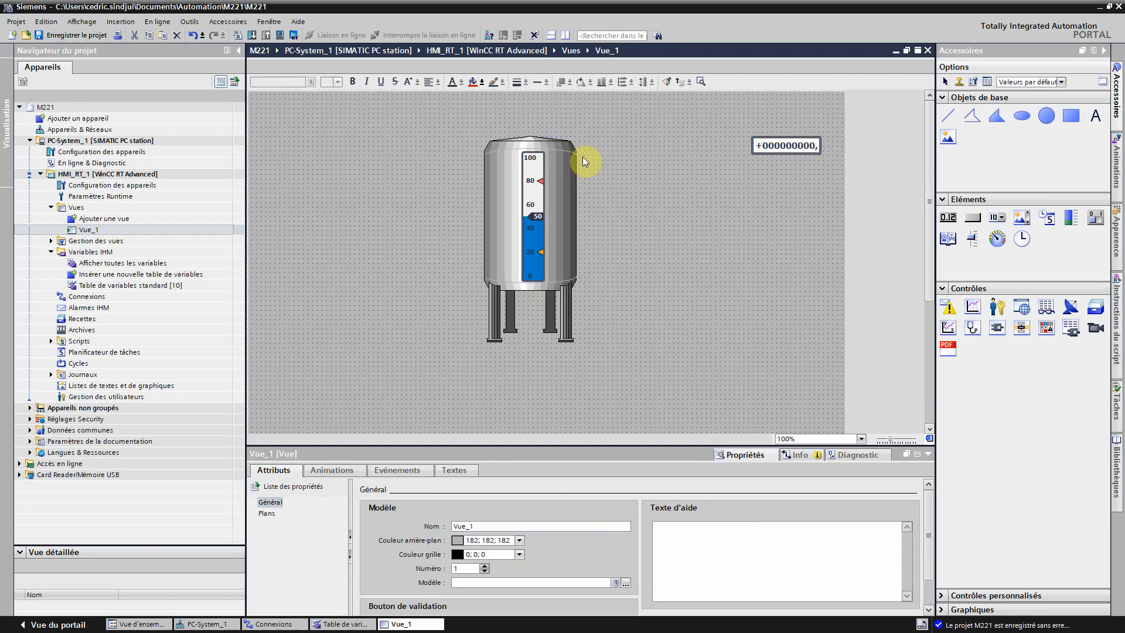
key(ctrl+s)
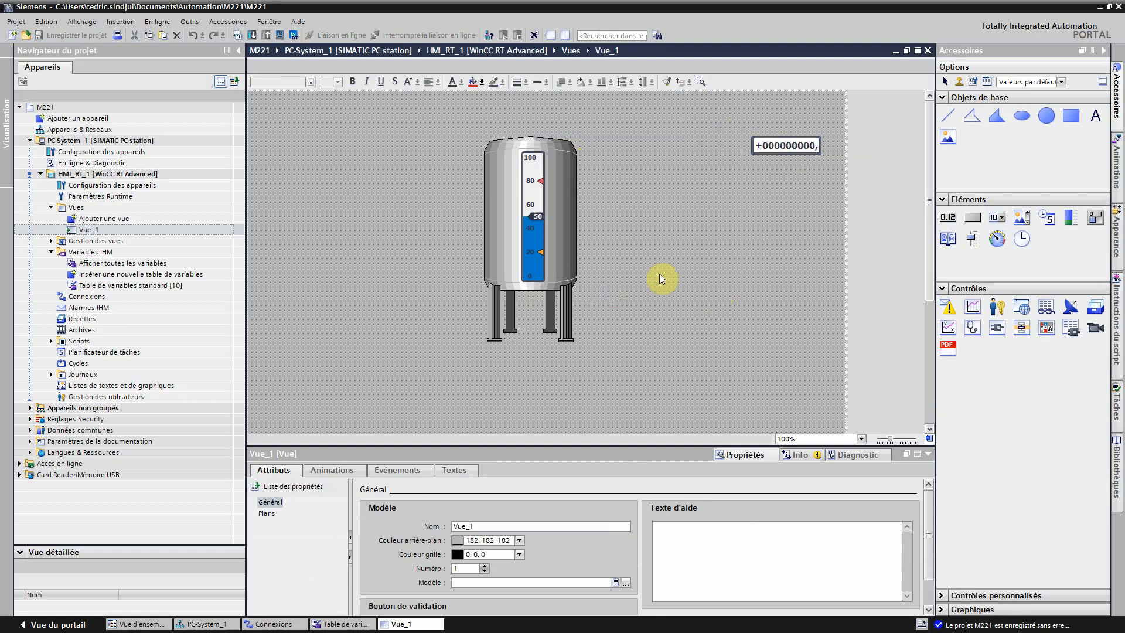
- Assign NIVEAU as the process variable of the bar graph inside the tank
click(538, 196)
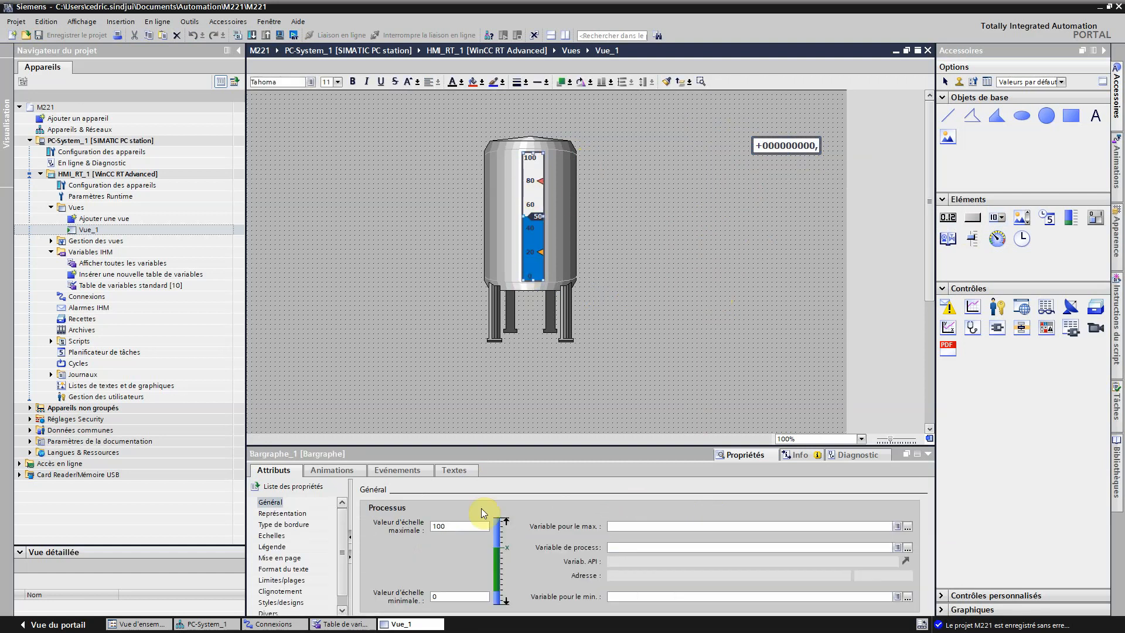
click(627, 548)
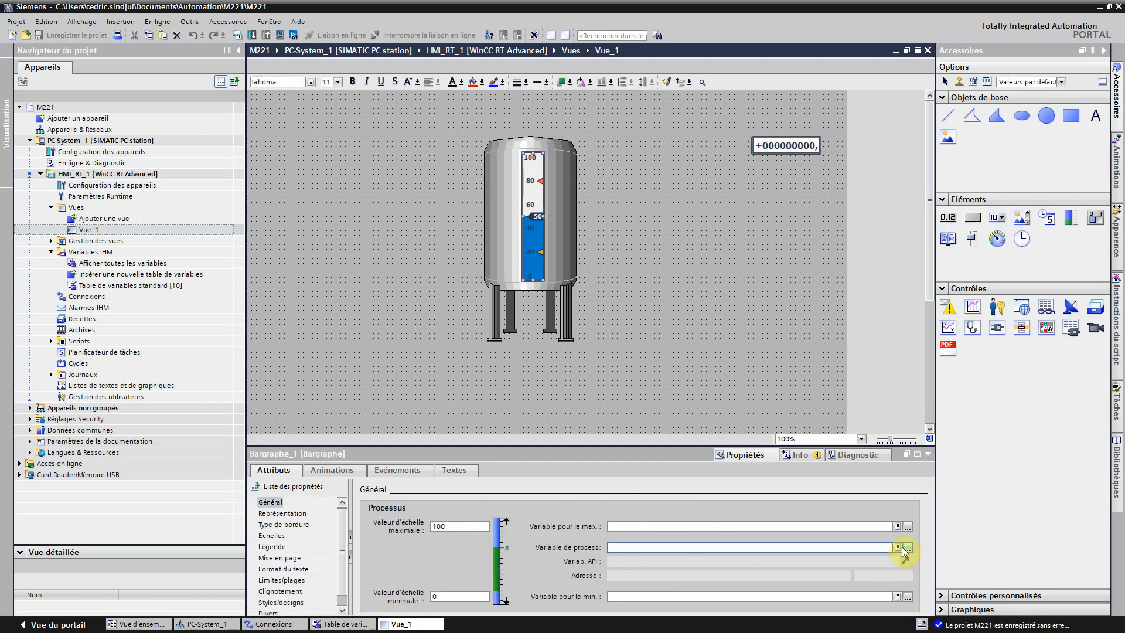
click(907, 547)
click(680, 536)
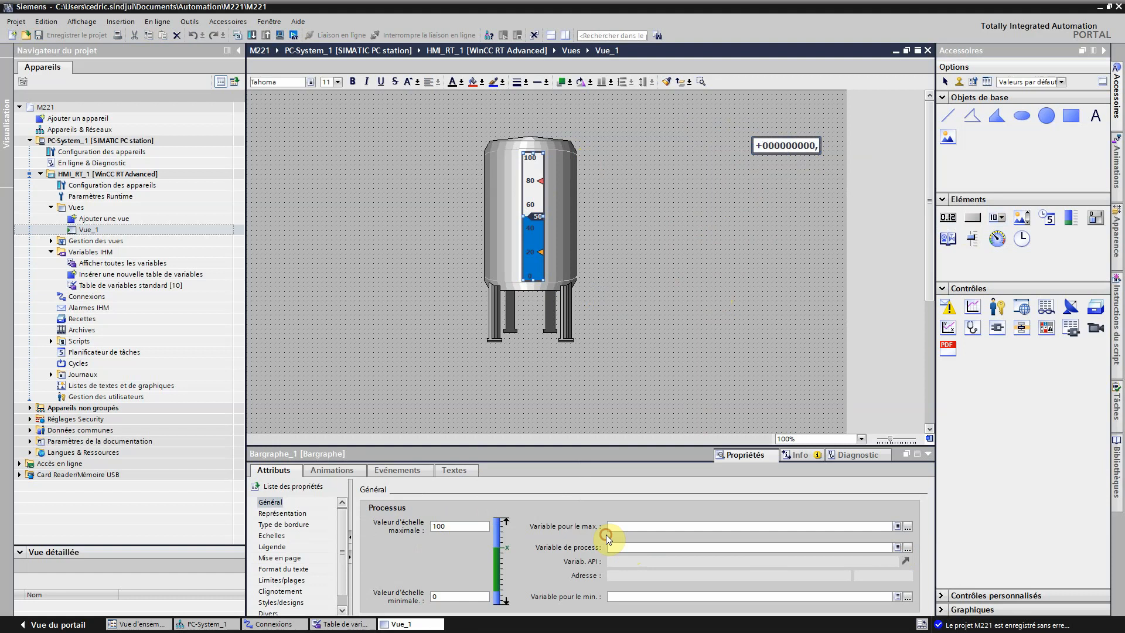
click(684, 265)
click(532, 275)
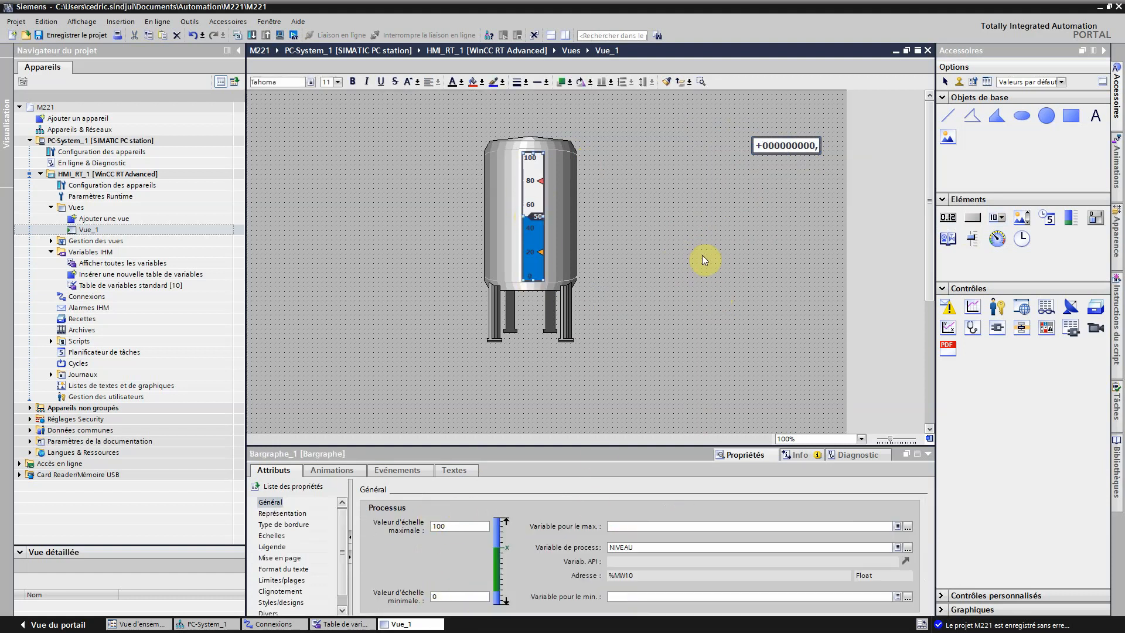
click(626, 210)
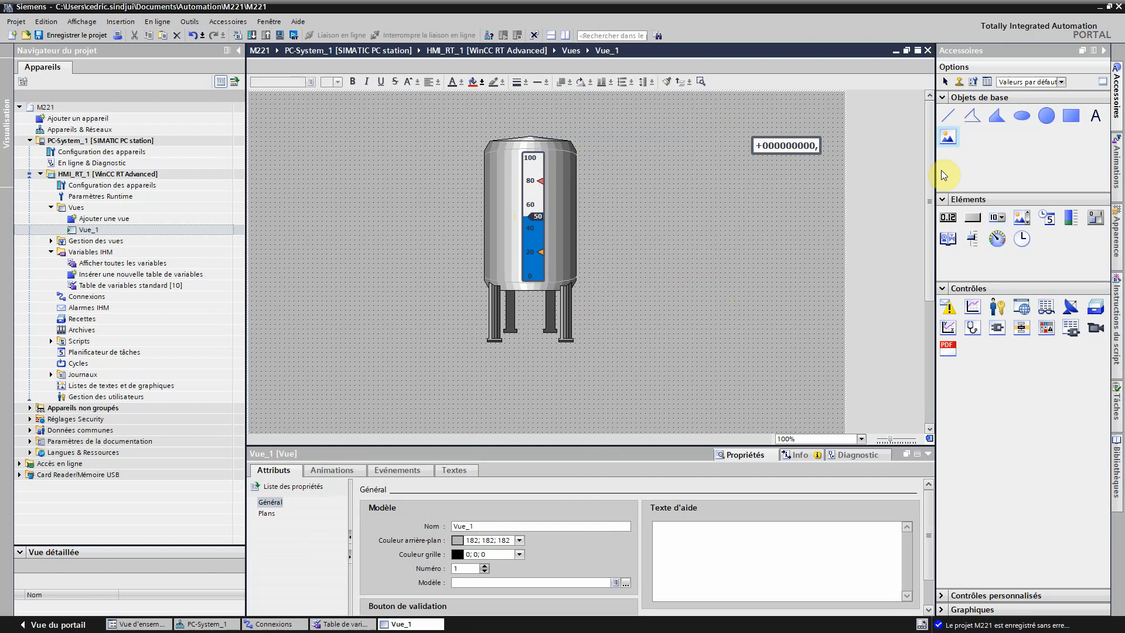
- Draw a small rectangle to the left of the tank, near its upper half
click(952, 117)
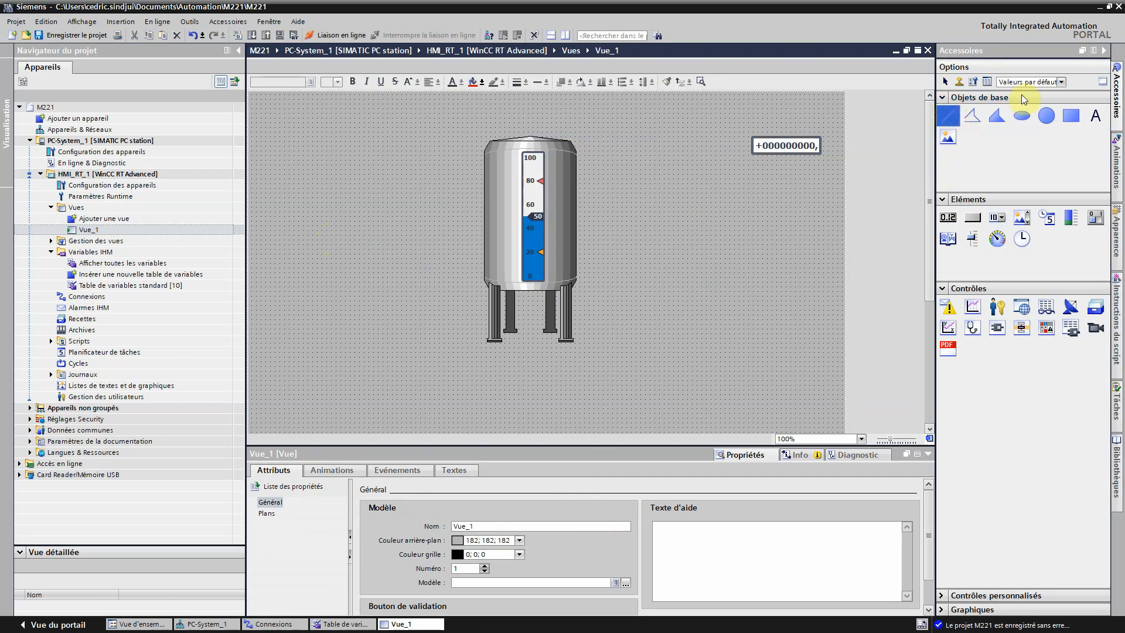
click(997, 115)
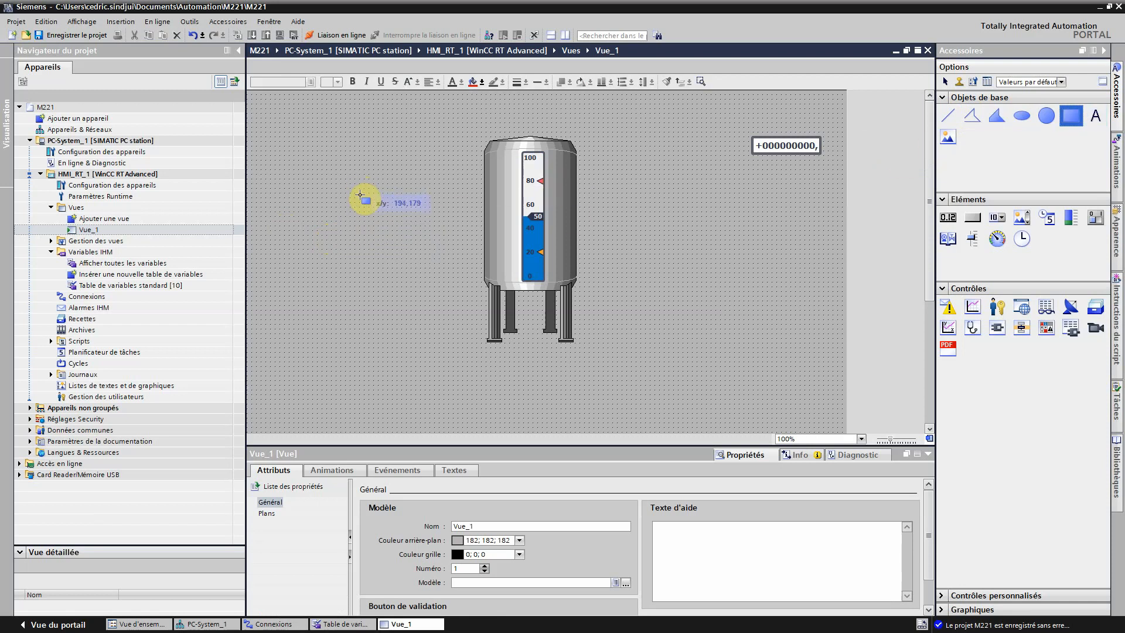
drag(354, 188, 384, 204)
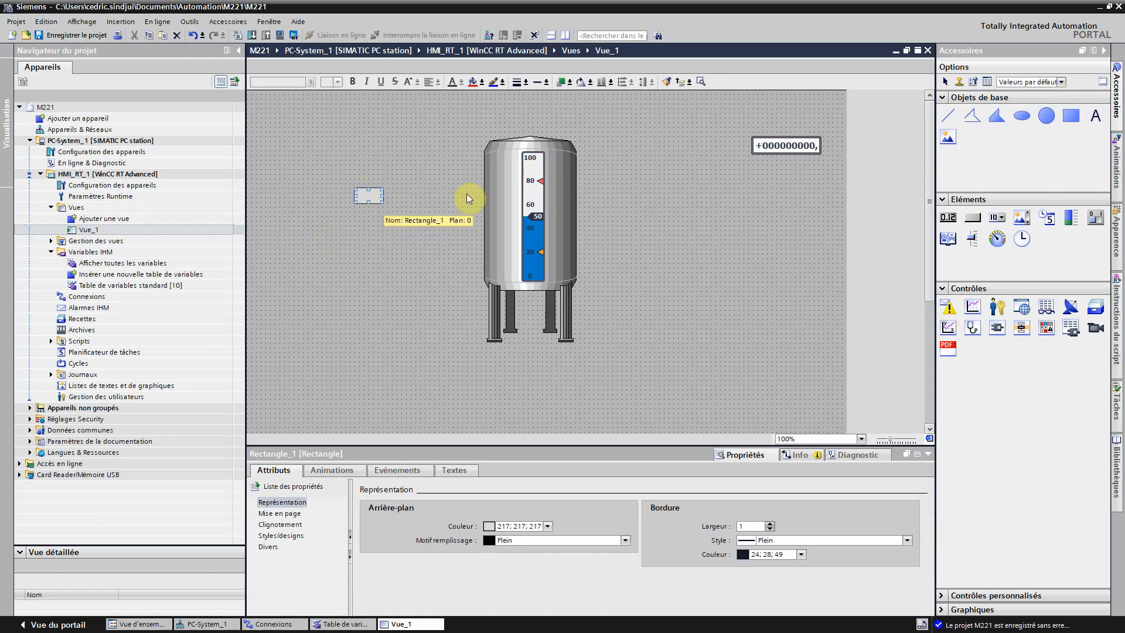
click(736, 218)
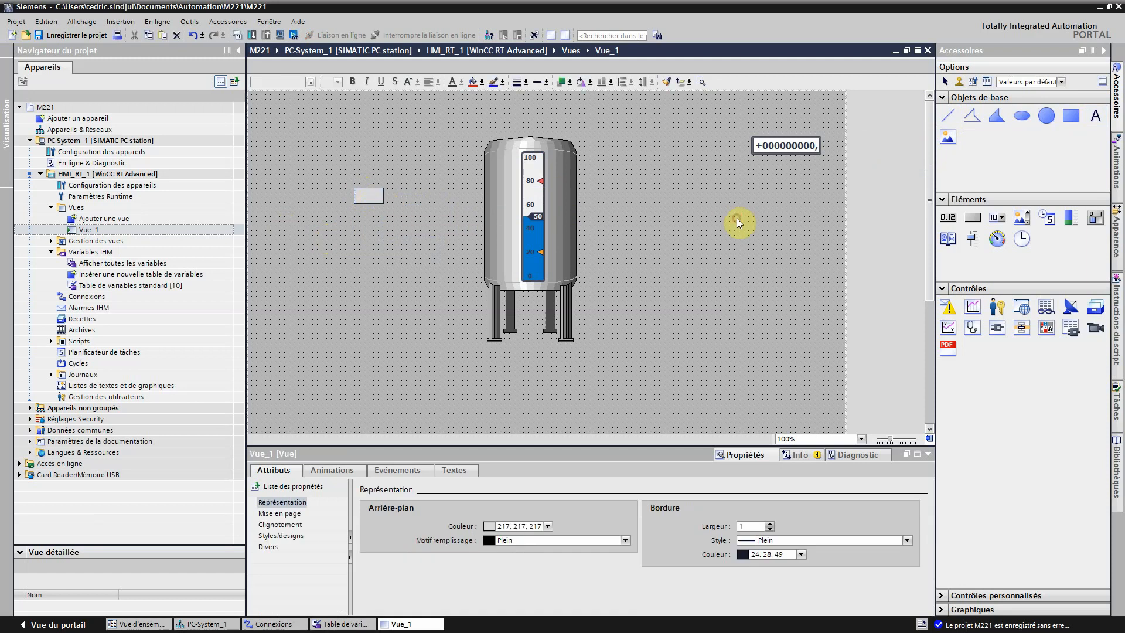
- Draw a line across the small rectangle from its left to its right edge and straighten it to horizontal
click(952, 116)
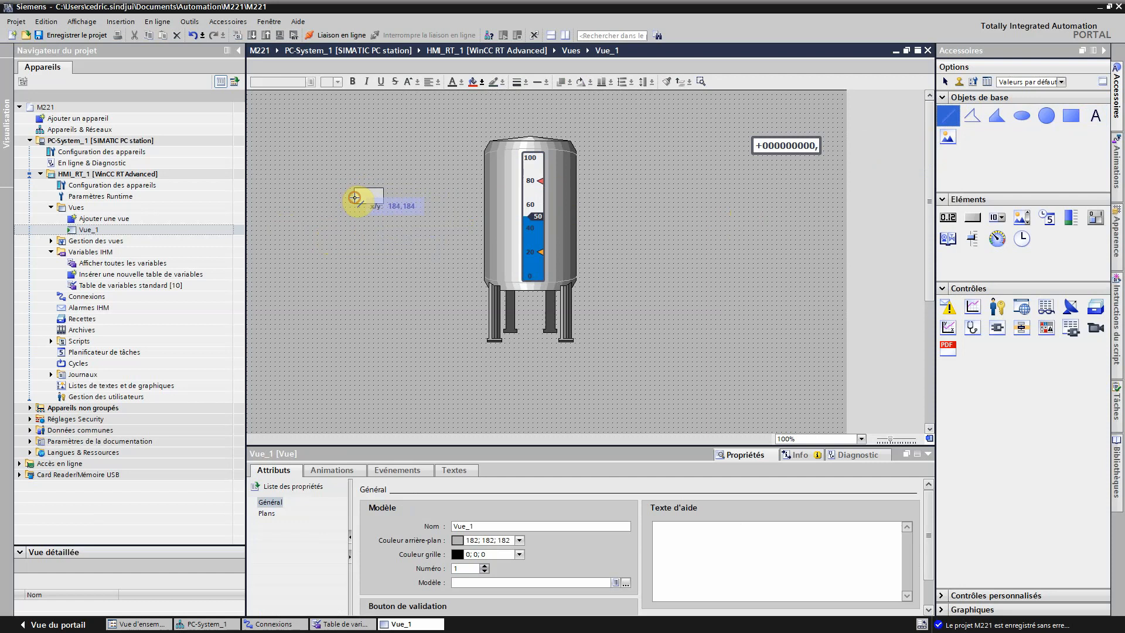
drag(356, 197, 383, 197)
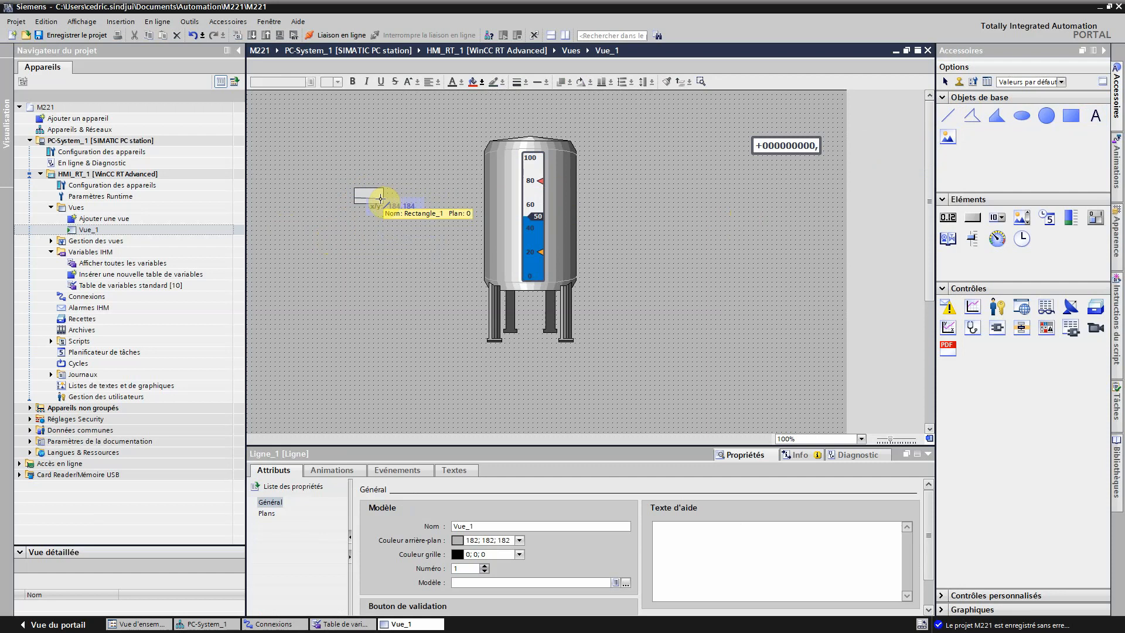
click(382, 196)
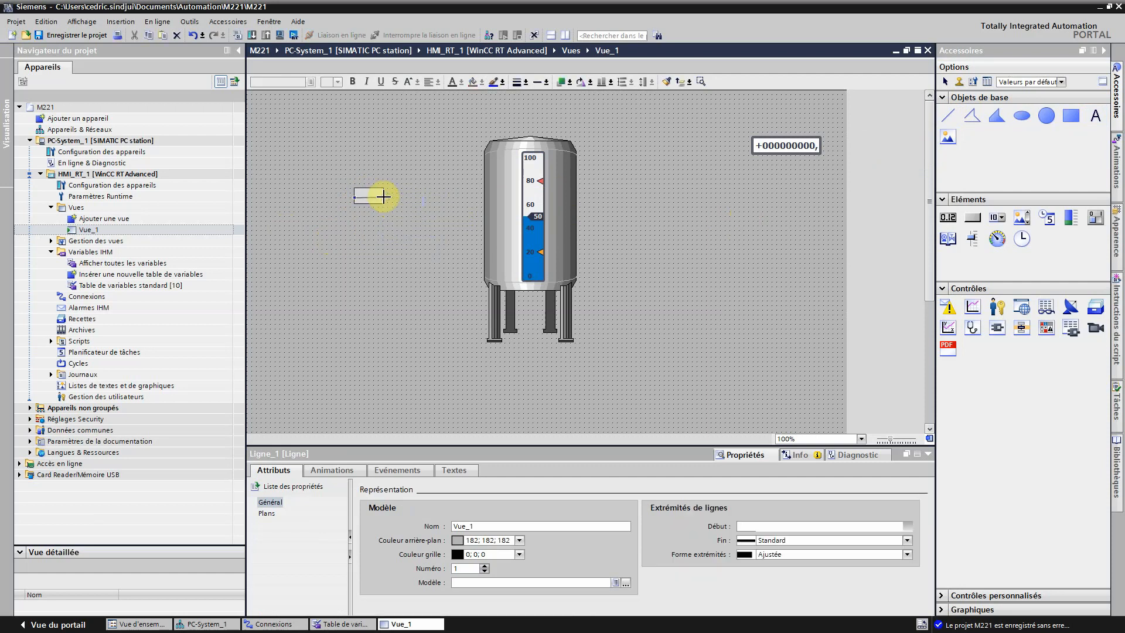
scroll(376, 195, up, 2)
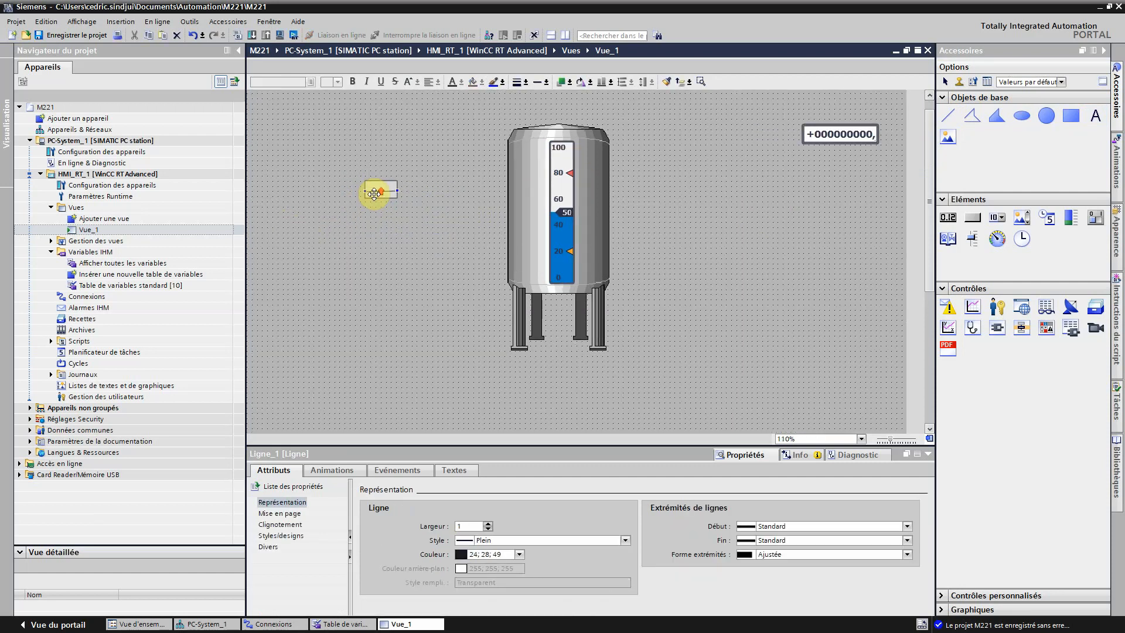
drag(356, 175, 356, 178)
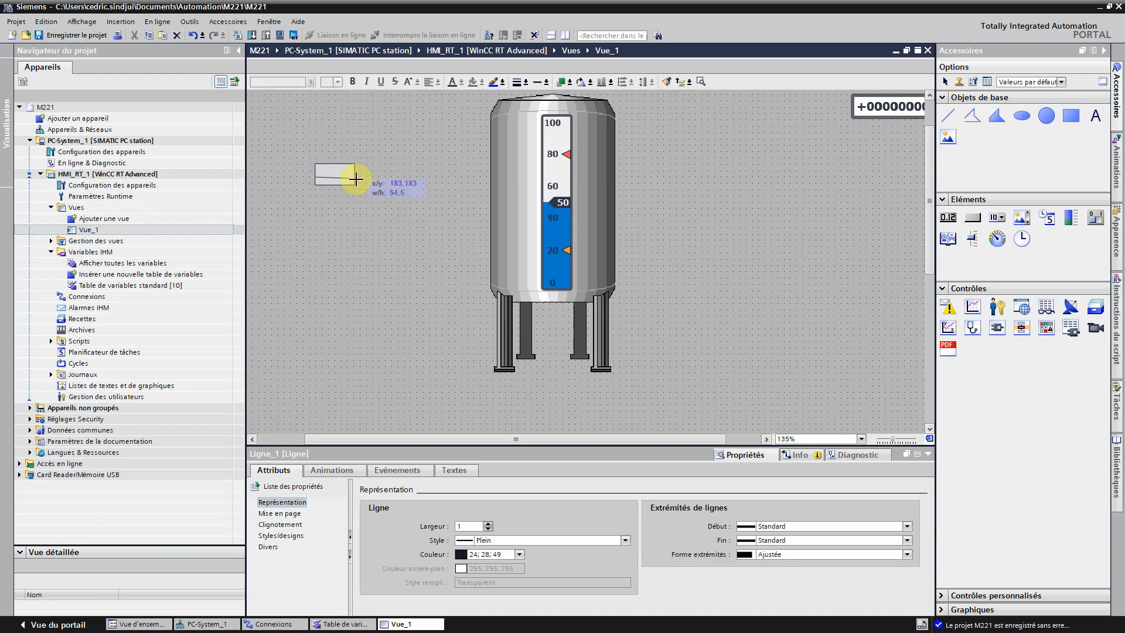
click(385, 192)
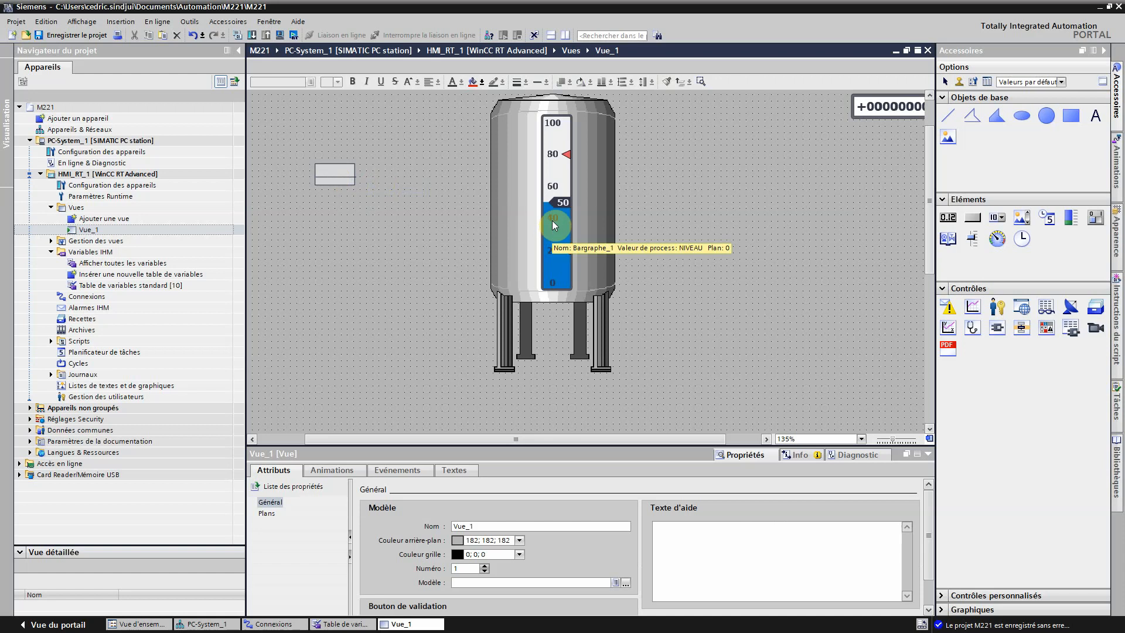
- Draw a small right-pointing triangular polygon below the rectangle
click(998, 120)
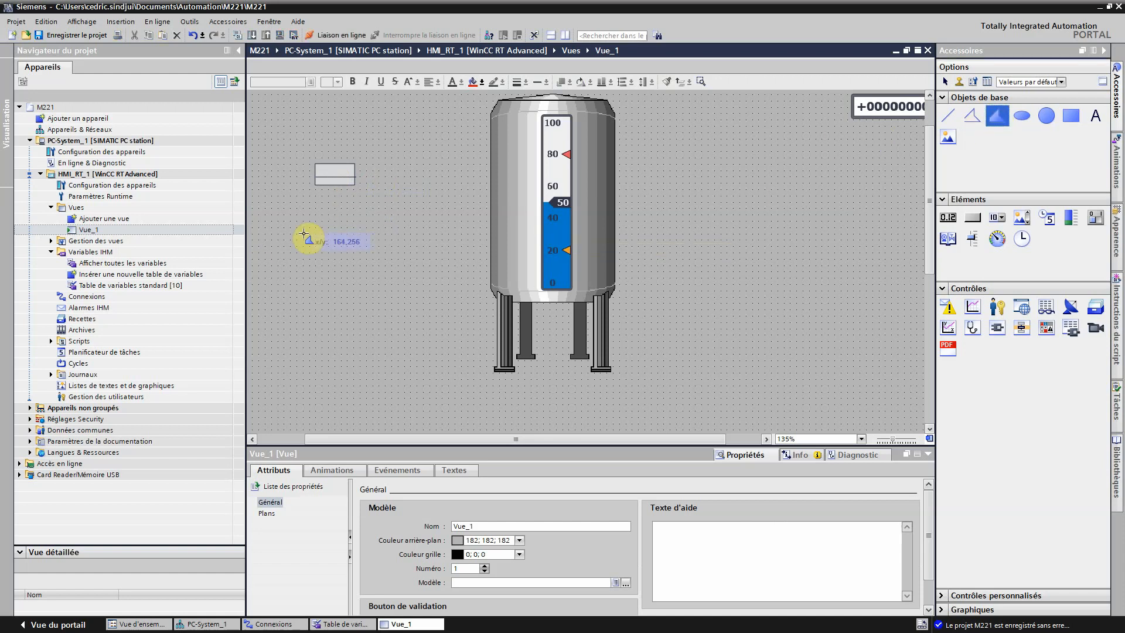
click(316, 212)
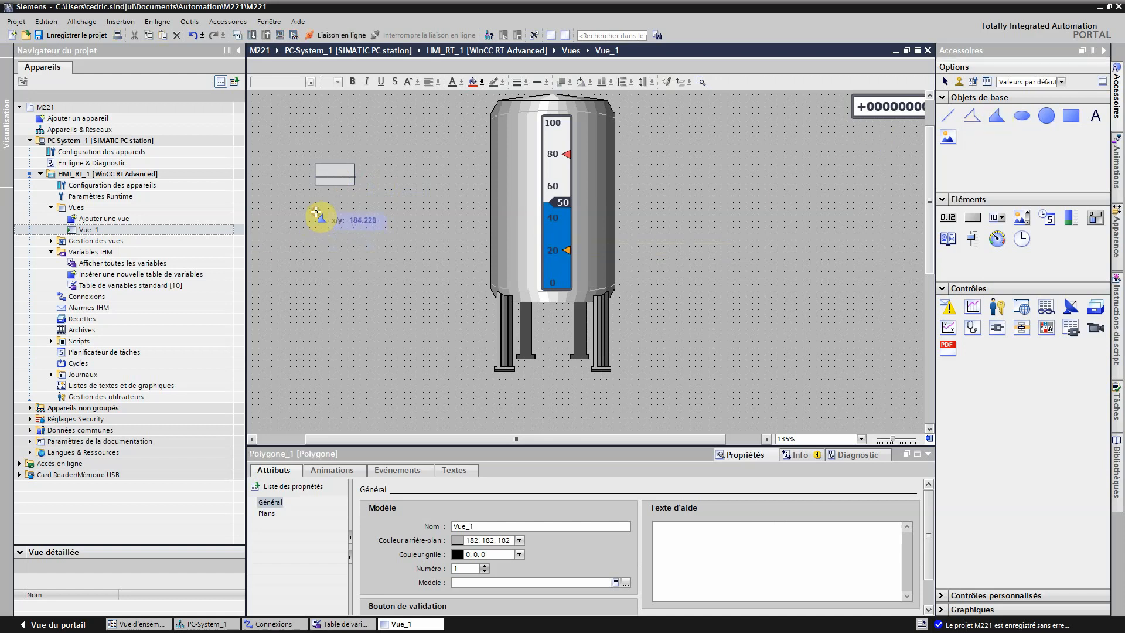
click(317, 242)
double_click(337, 227)
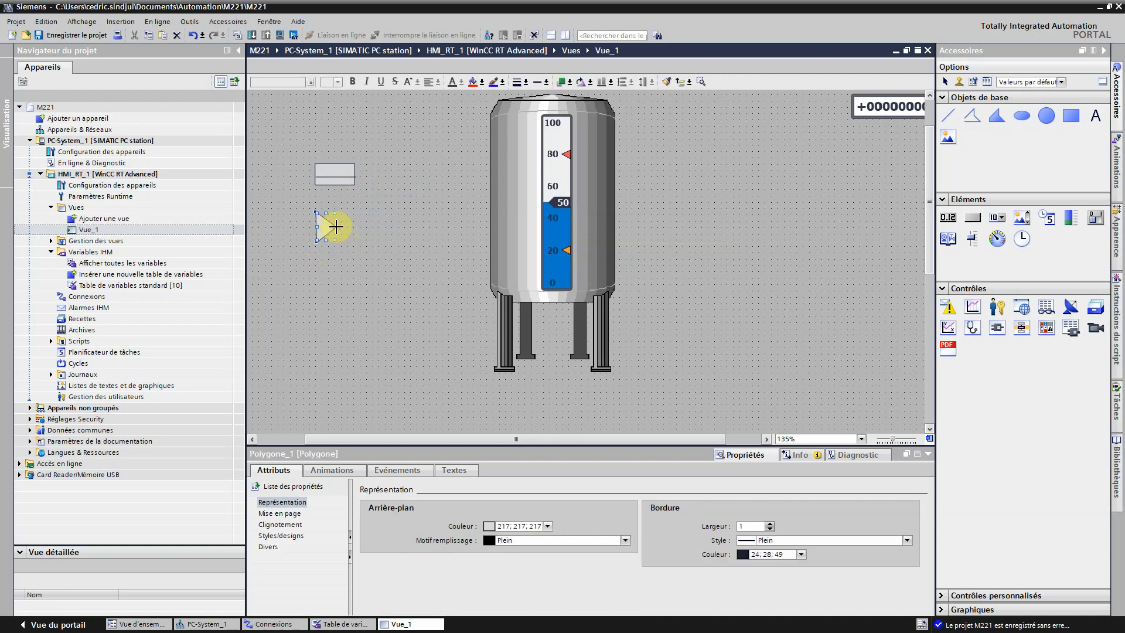
- Move the triangle up to just beneath the rectangle and align its lower left corner with the rectangle's left edge
drag(333, 240, 332, 223)
click(339, 234)
click(322, 210)
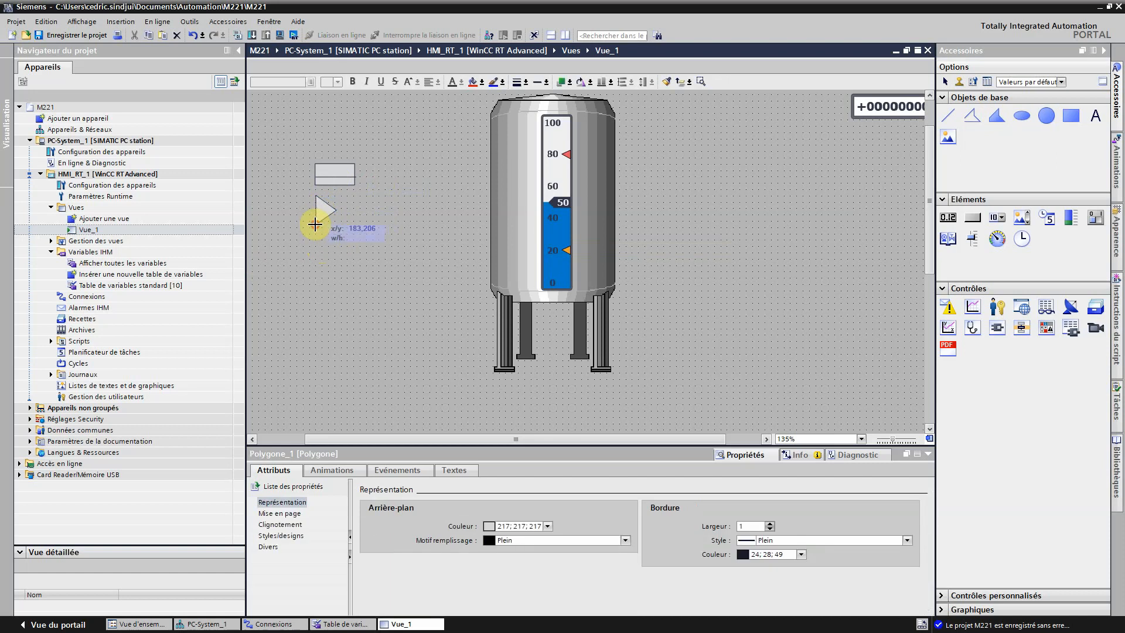
drag(315, 224, 315, 224)
click(337, 237)
click(324, 205)
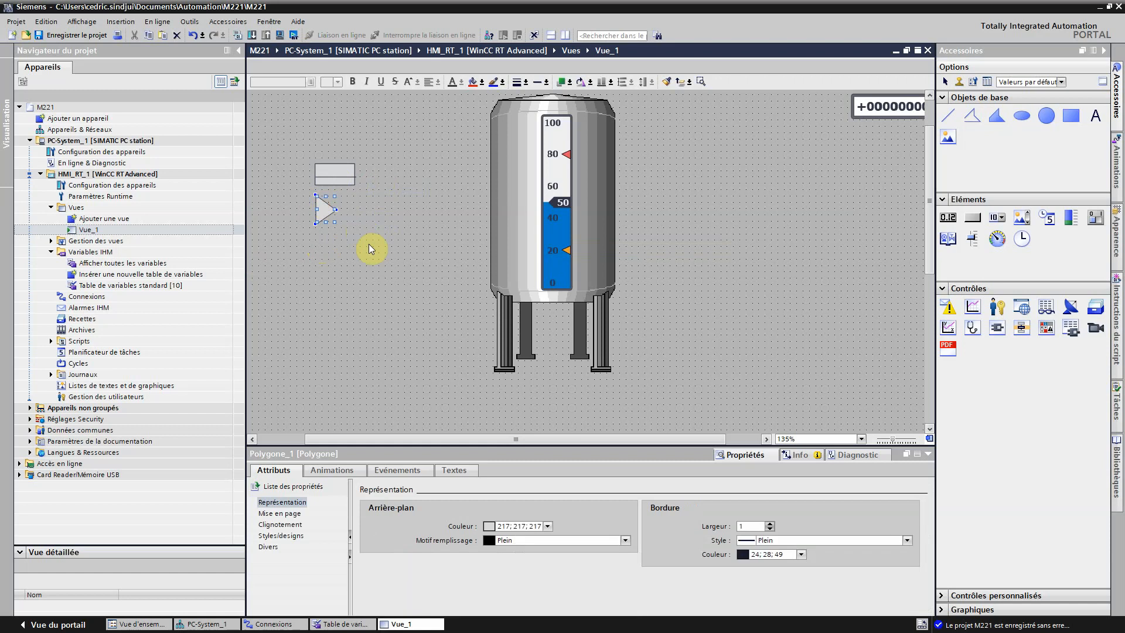
click(321, 176)
click(319, 210)
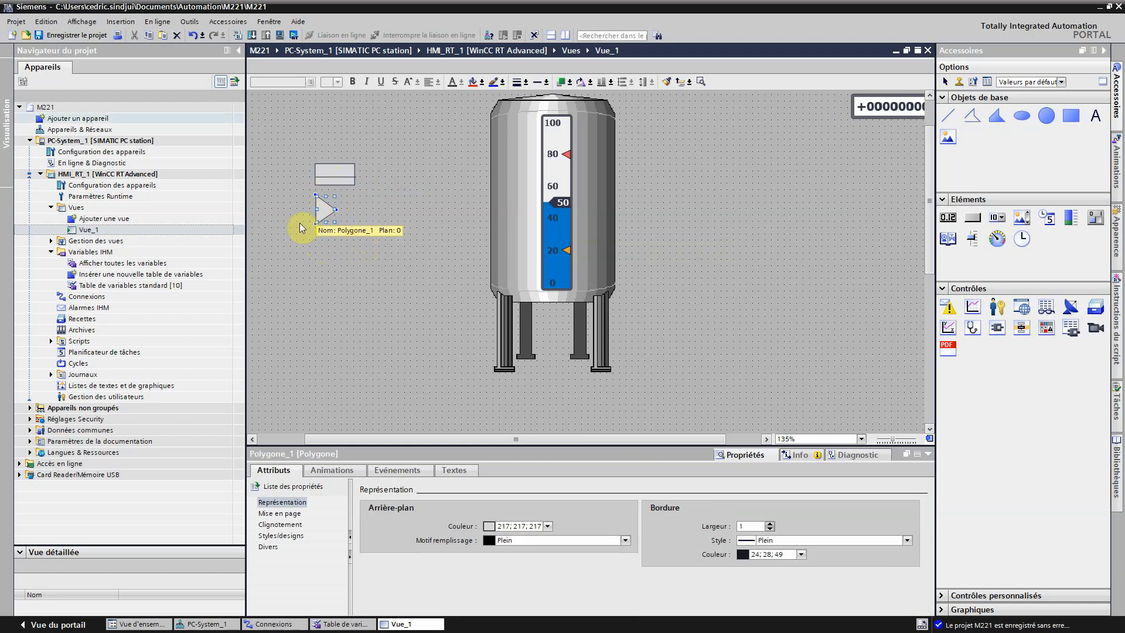
- Save the project and place a copy of the triangular polygon directly below the original
click(75, 33)
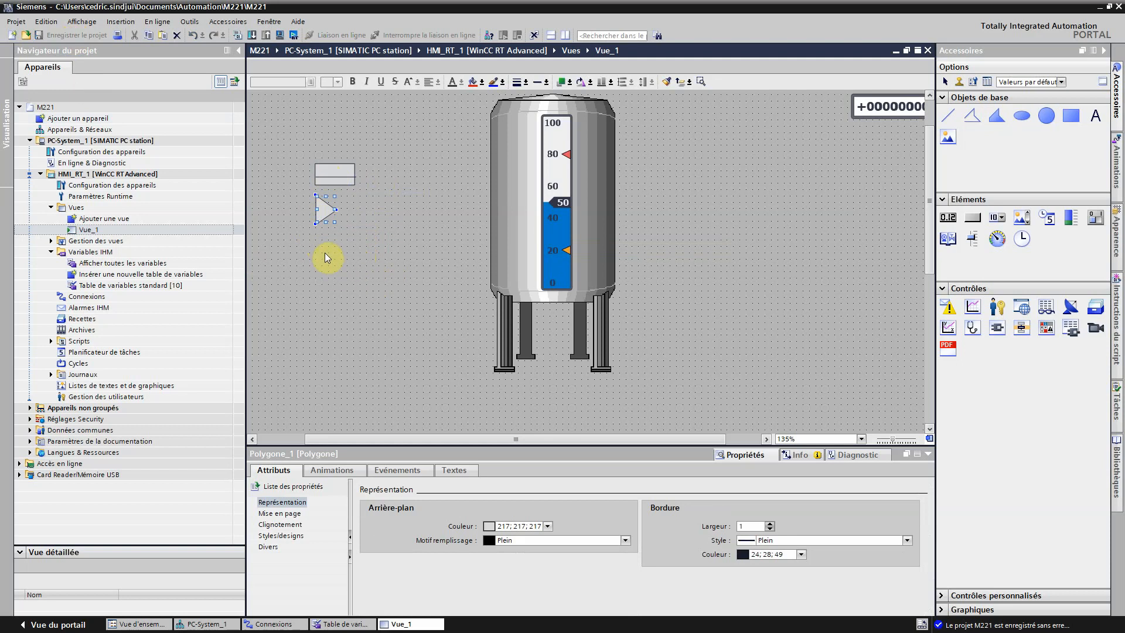
key(ctrl+v)
drag(329, 216, 328, 251)
click(340, 262)
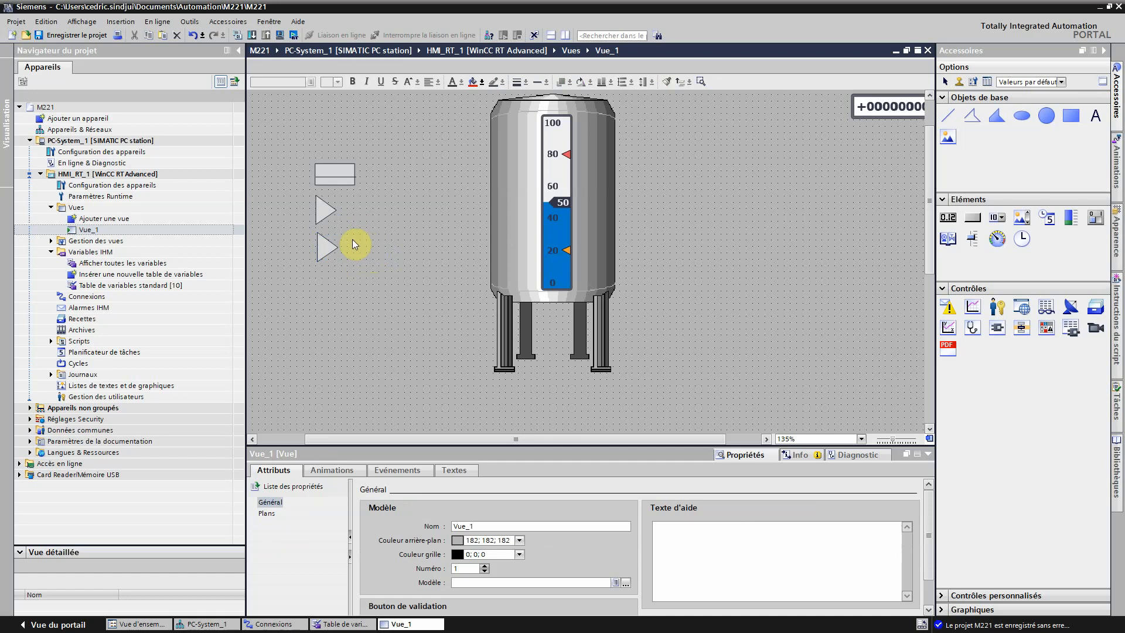
click(323, 210)
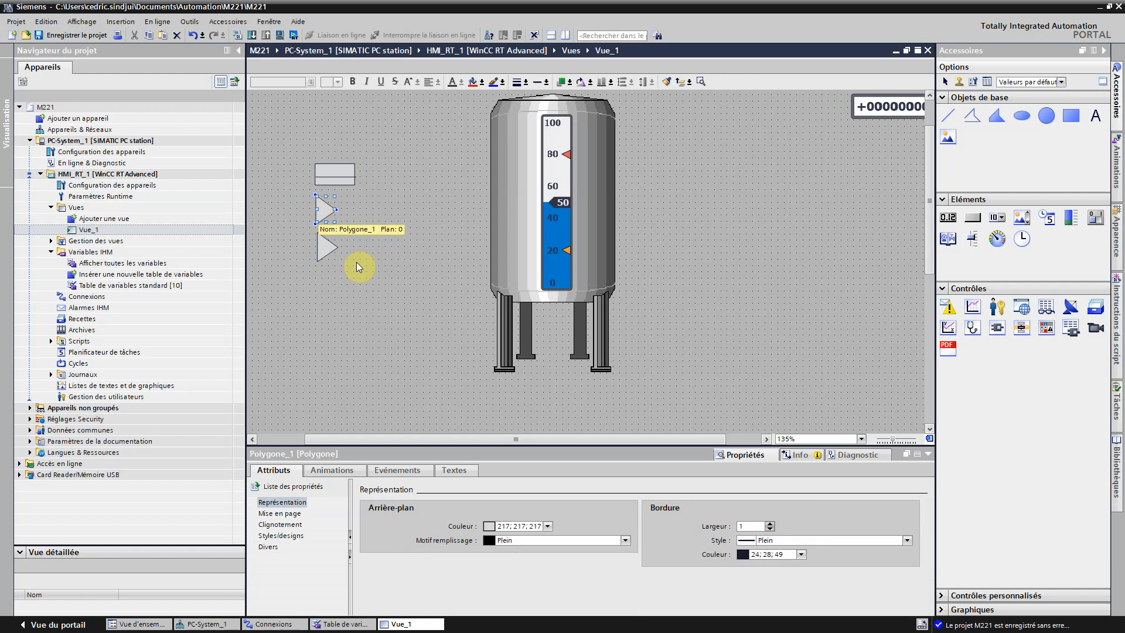
click(321, 246)
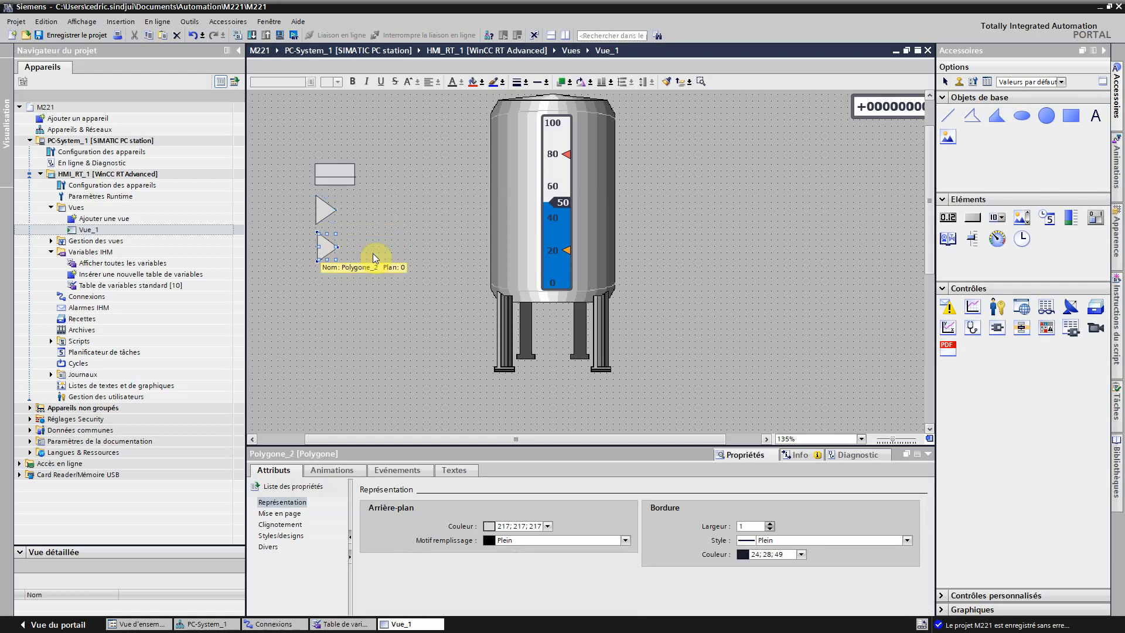
- Place another copy of the upper triangle to the right, vertically between the two stacked triangles
click(328, 205)
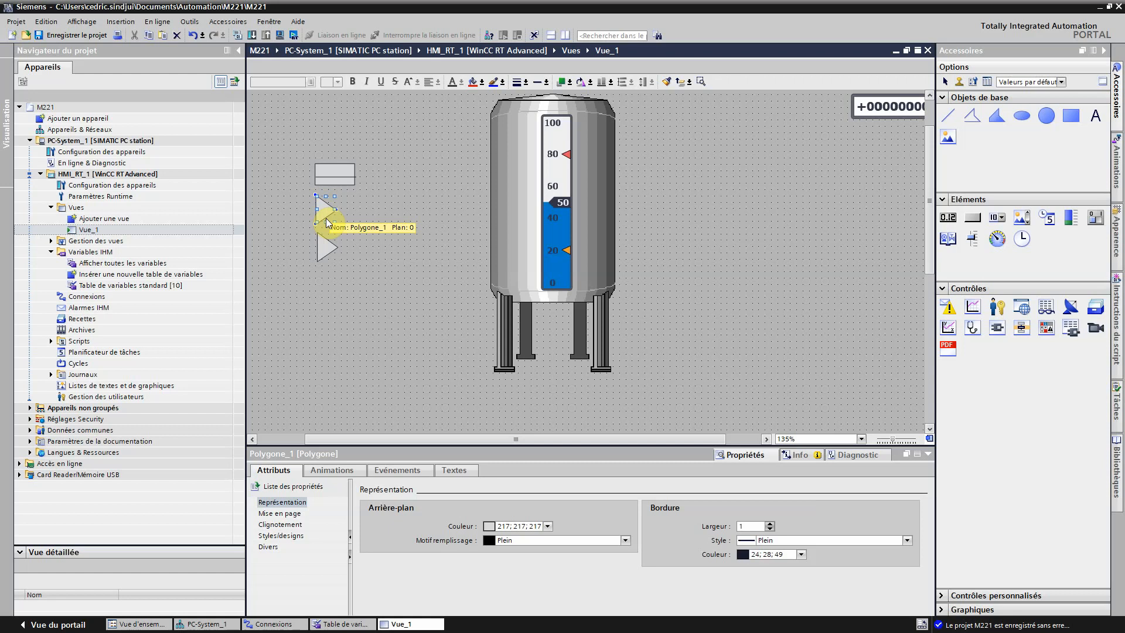
key(ctrl+v)
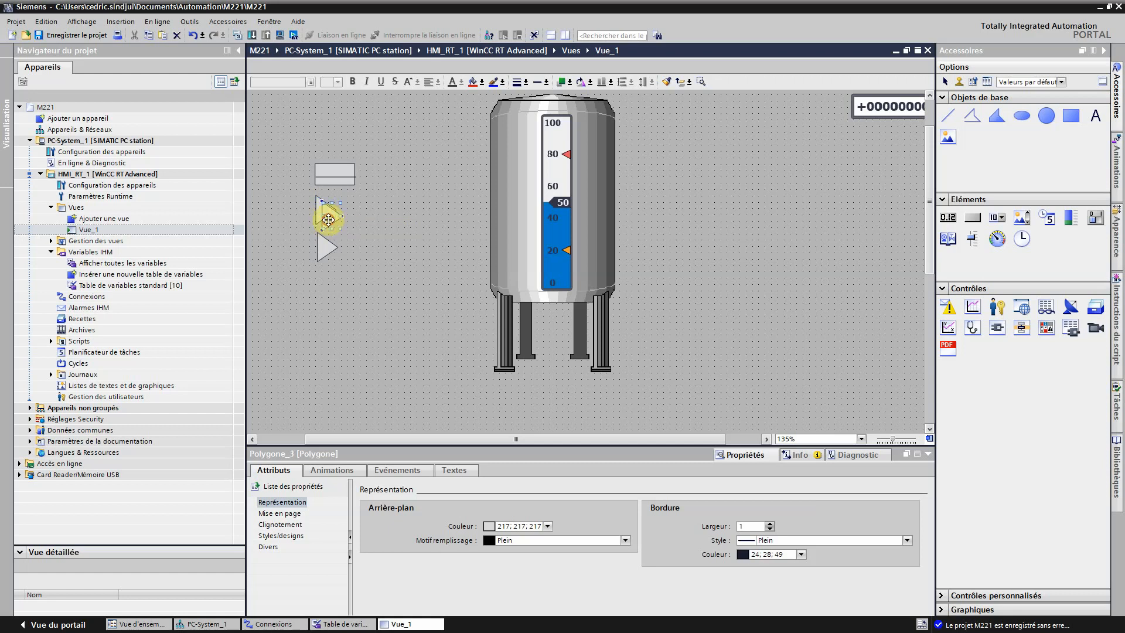
drag(328, 220, 350, 230)
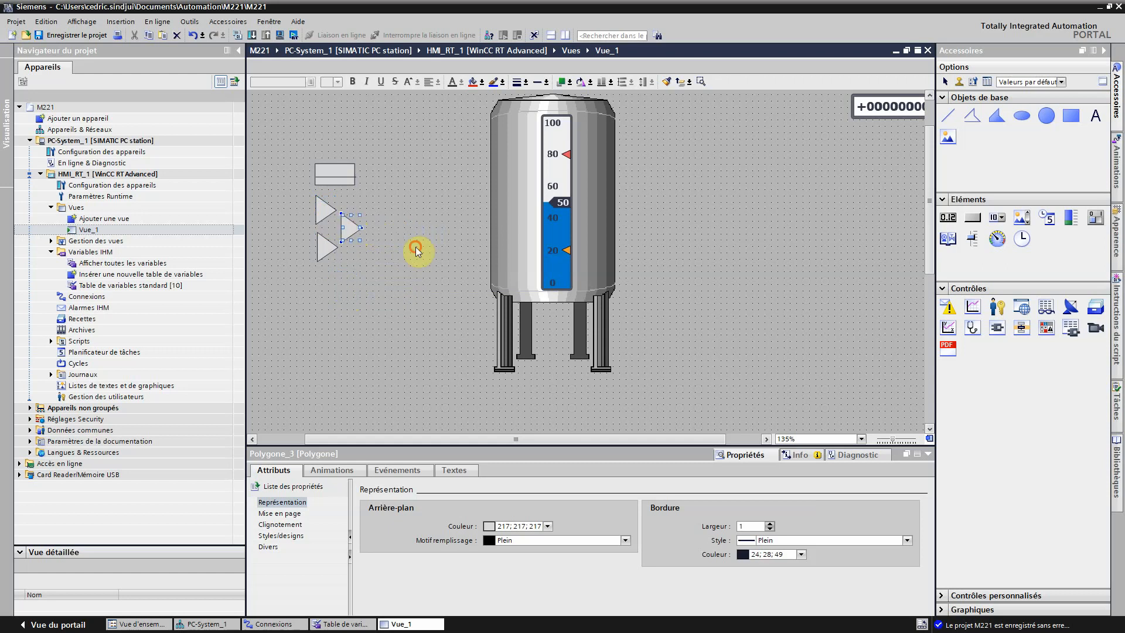
click(415, 251)
click(346, 229)
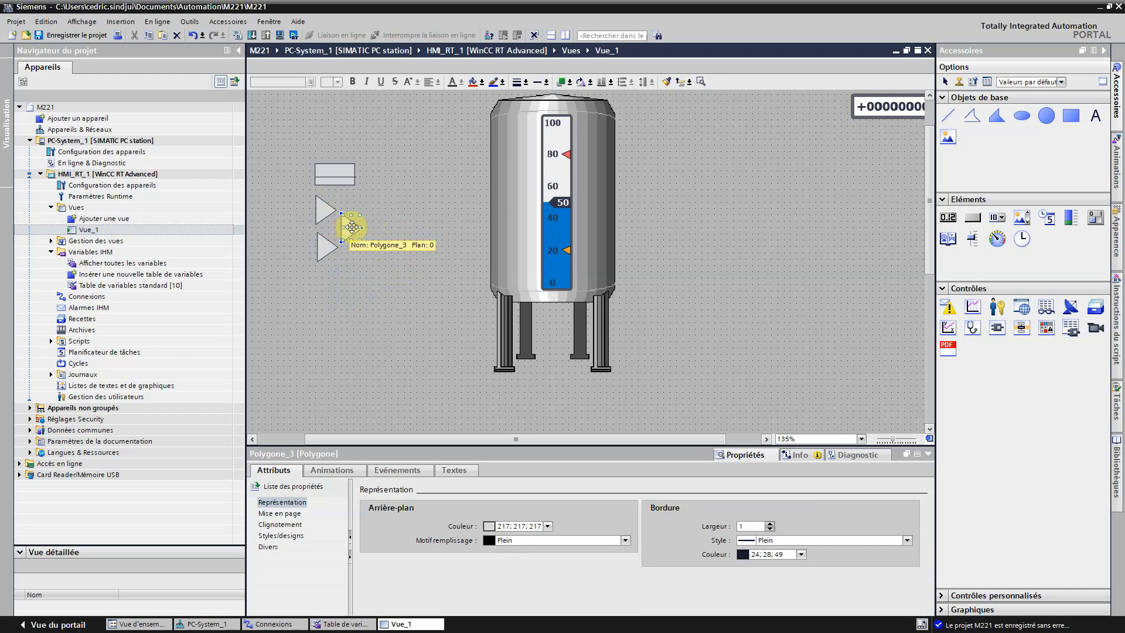
click(326, 245)
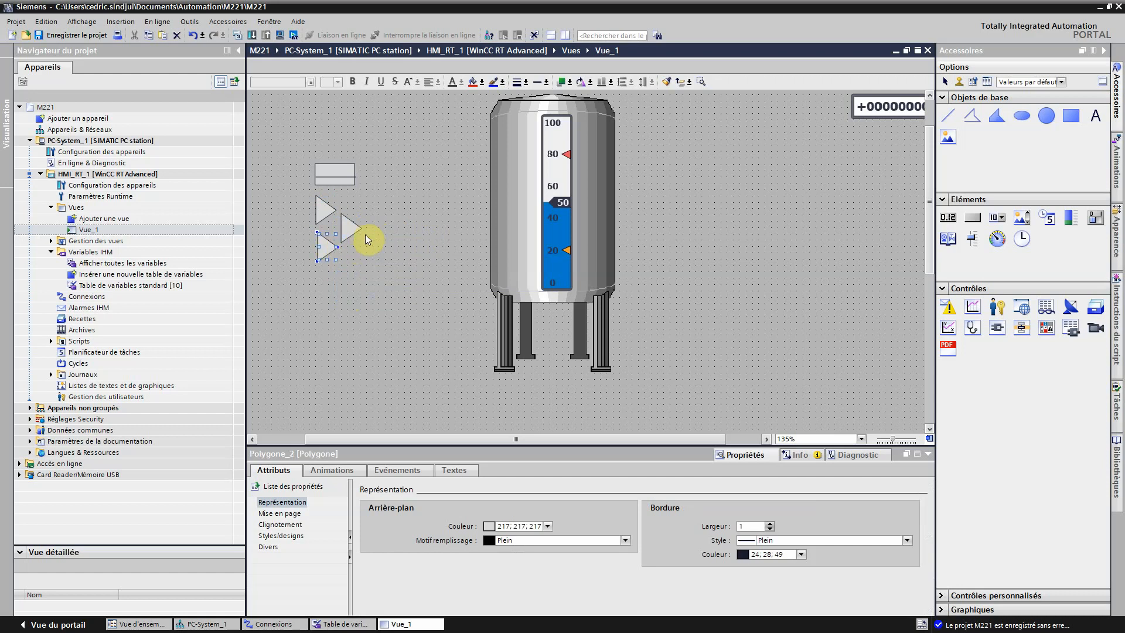
- Add a Représentation animation to the upper triangle, linked to the variable EN_DPLCT, with range entries 0 and 1
click(318, 210)
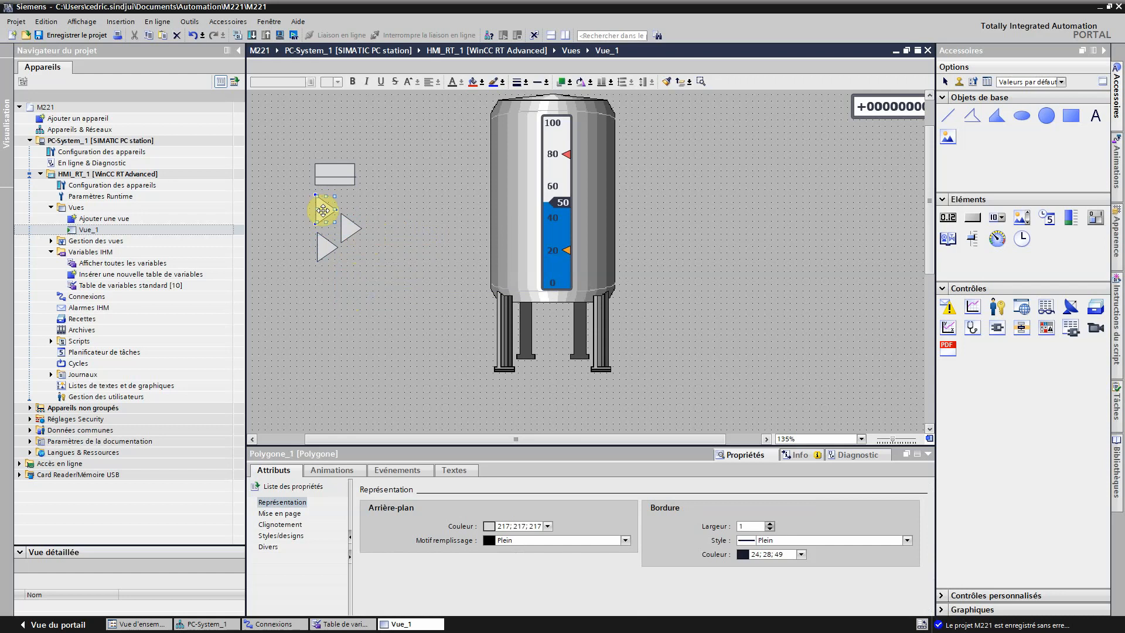
click(330, 471)
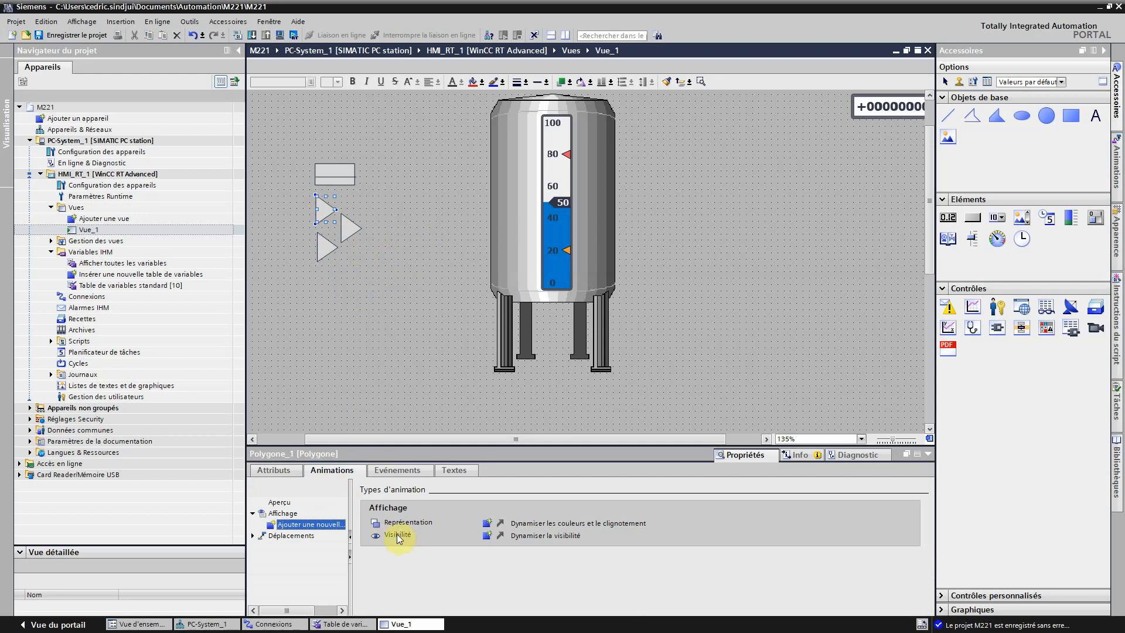
click(485, 526)
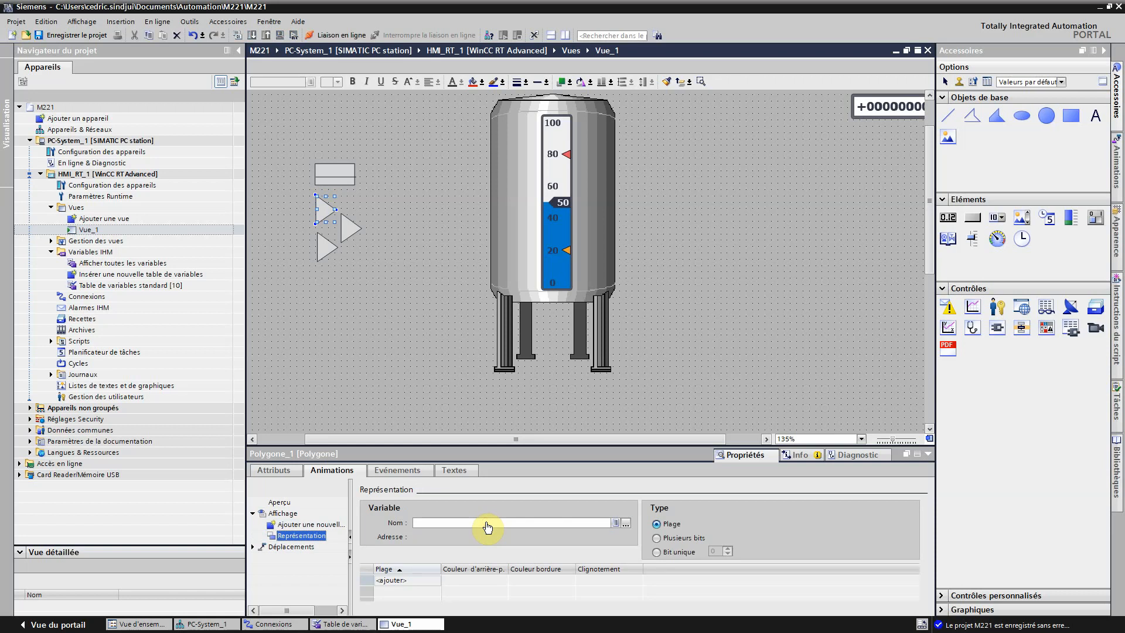
click(617, 523)
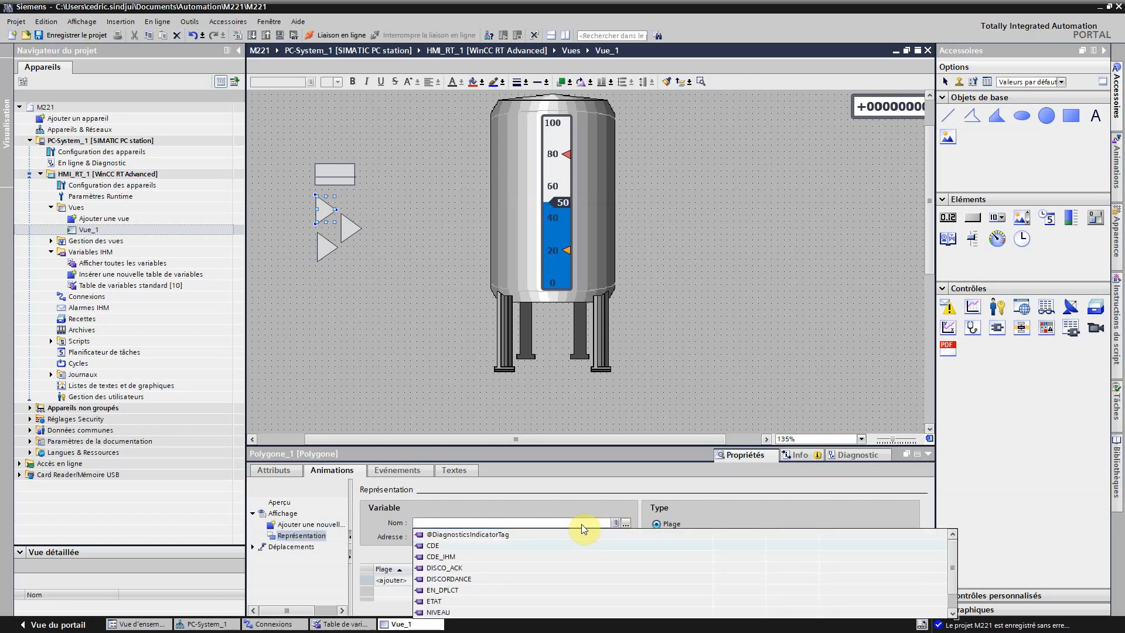
click(455, 593)
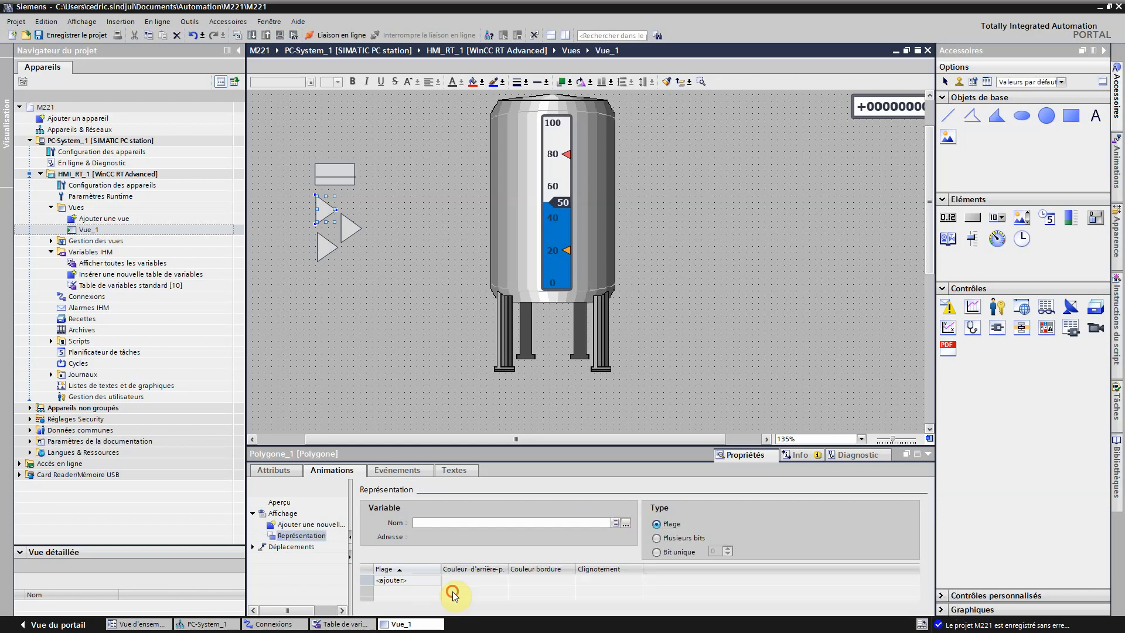
click(413, 580)
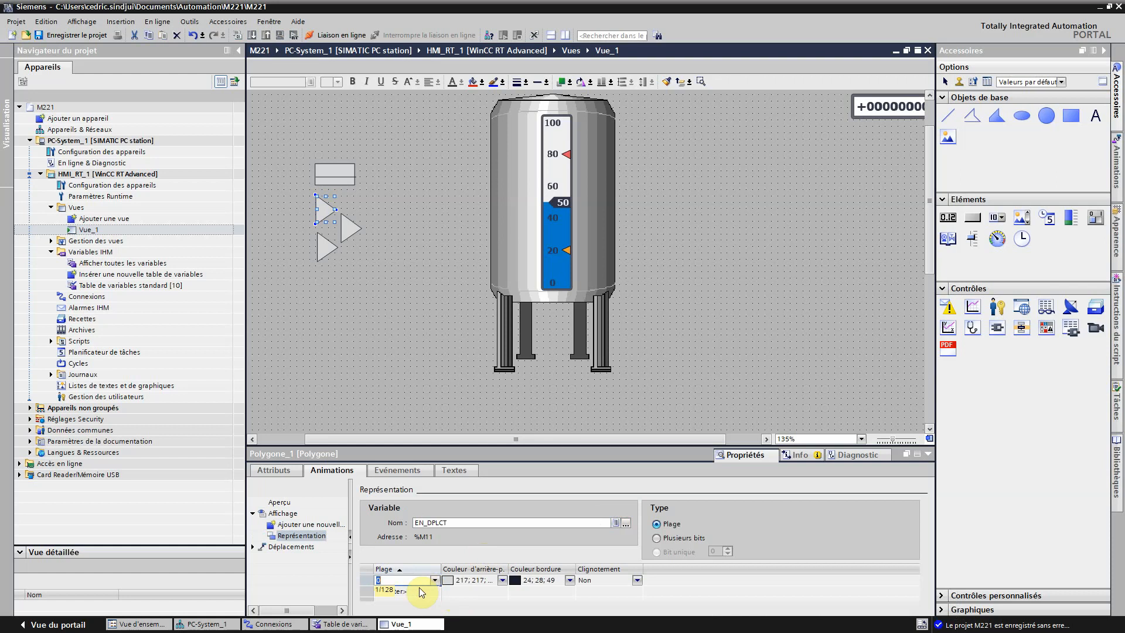
click(417, 589)
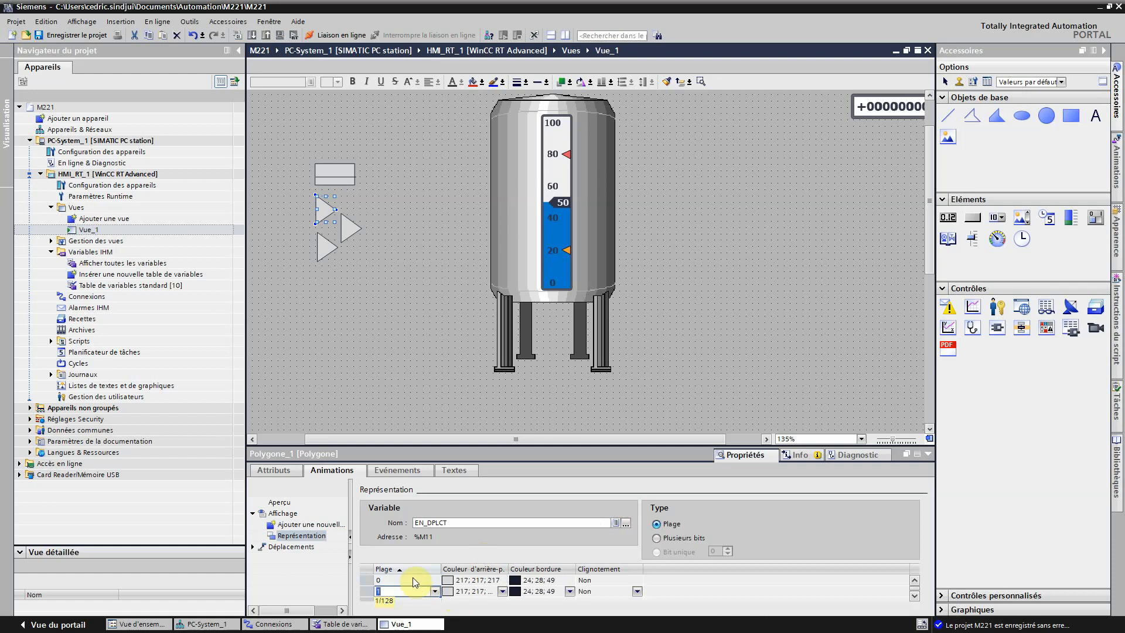
- Give range 1 of the upper triangle's animation a green background (0; 255; 0) with blinking set to Oui, and save the project
click(481, 580)
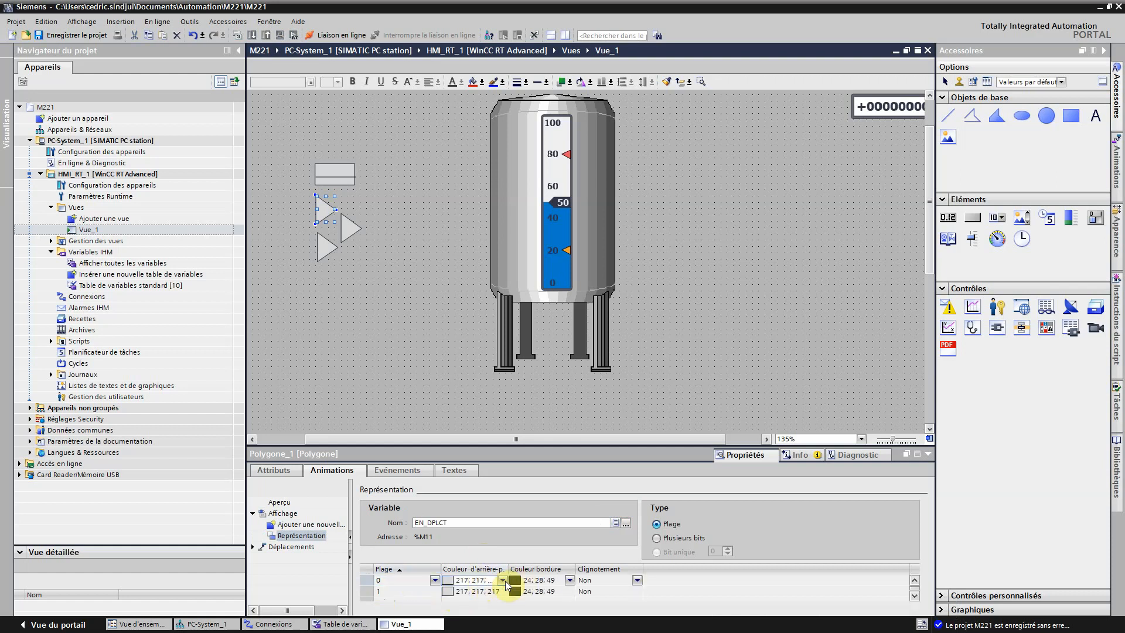
click(594, 581)
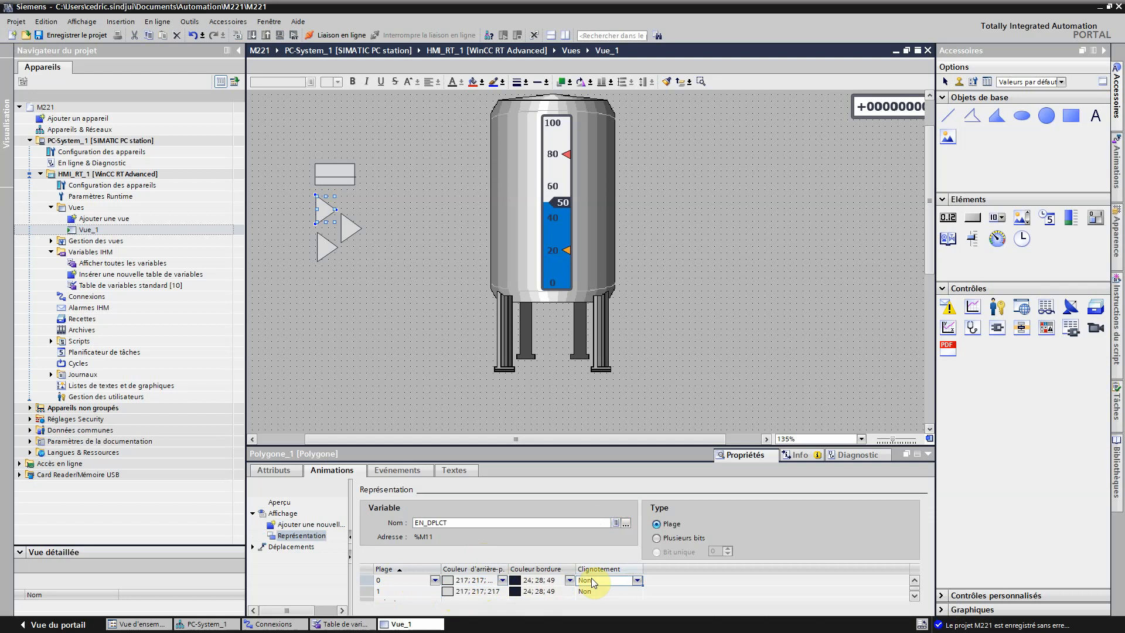
click(546, 582)
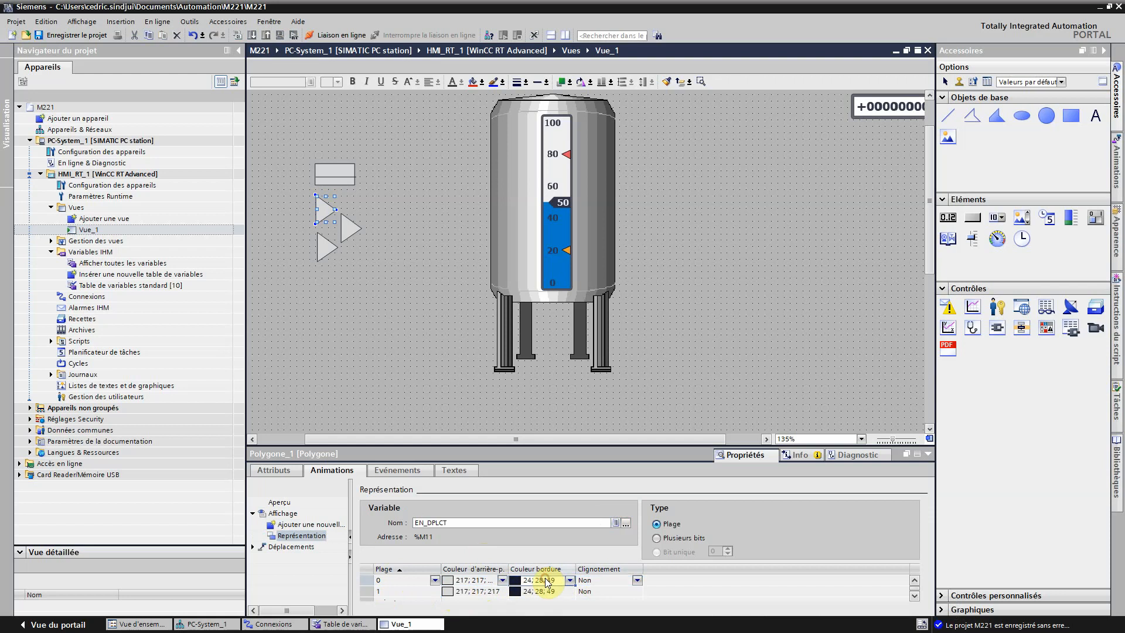
click(474, 582)
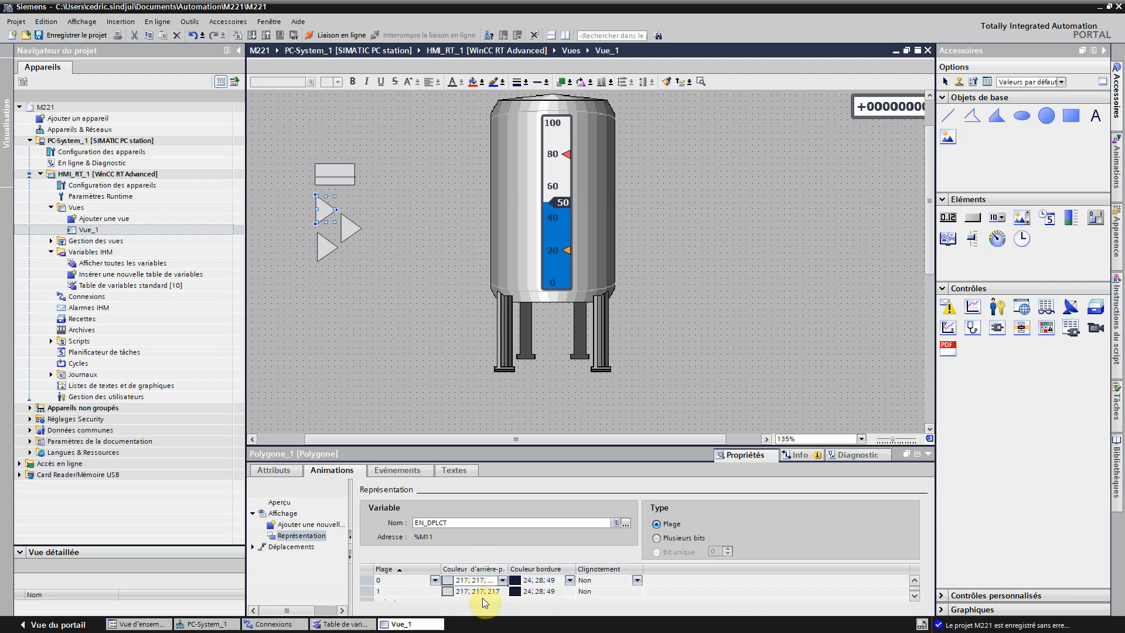
click(476, 590)
click(503, 592)
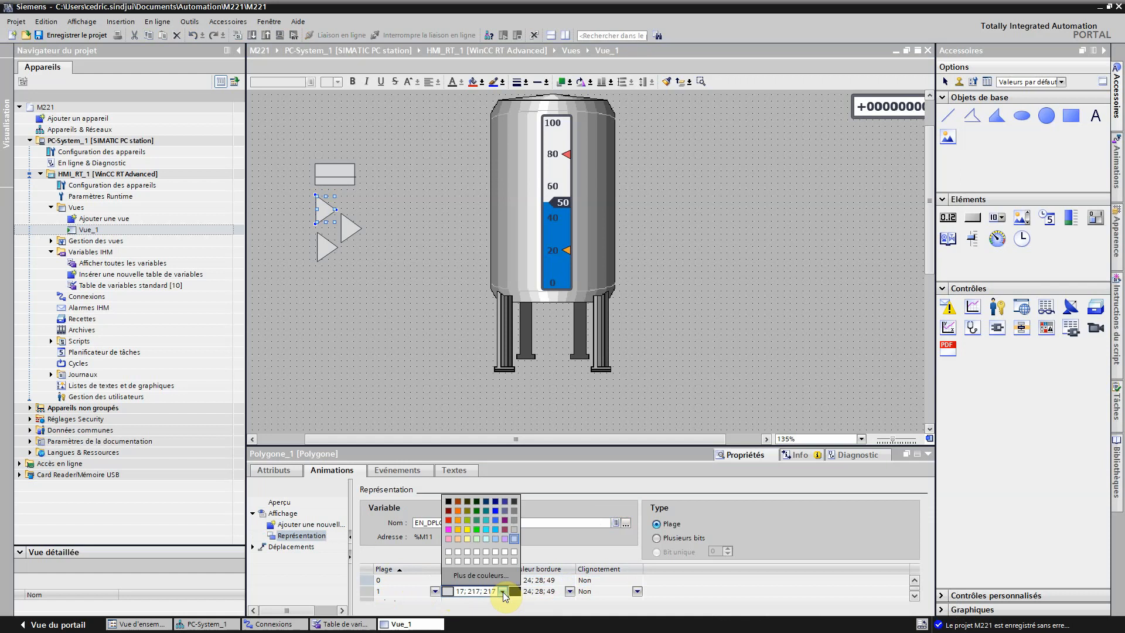
click(477, 529)
click(619, 593)
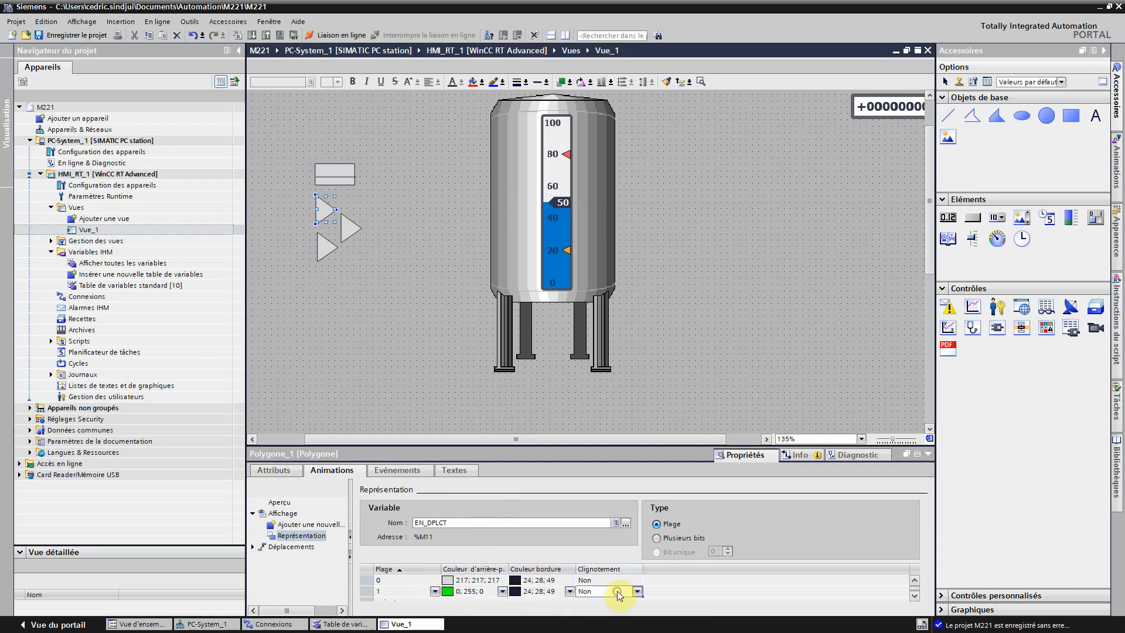
click(637, 591)
click(597, 612)
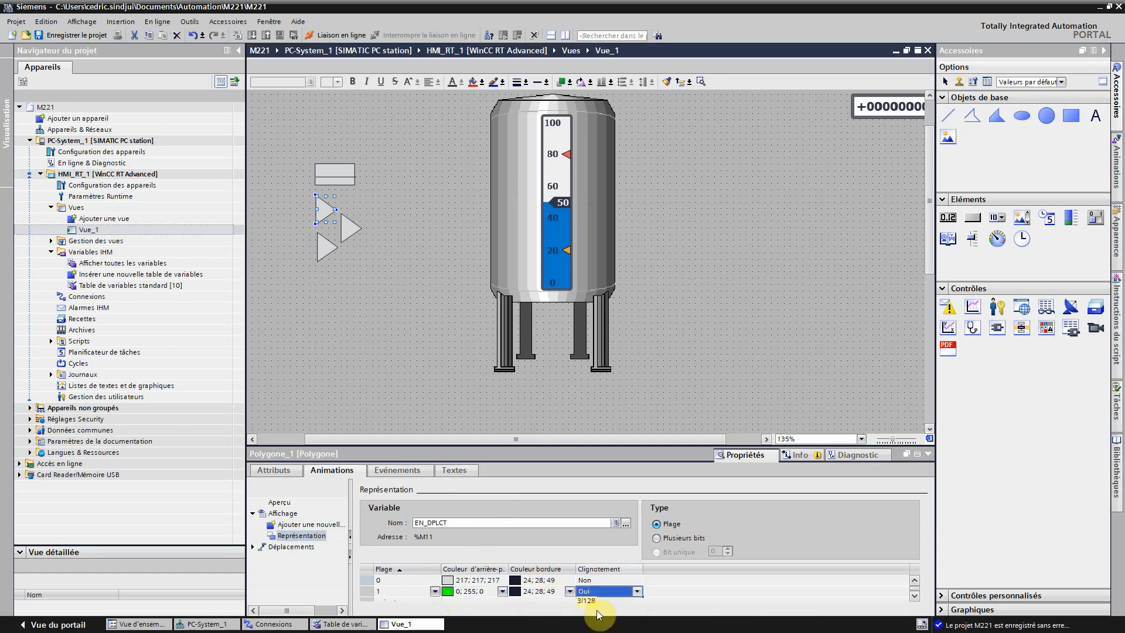
click(70, 36)
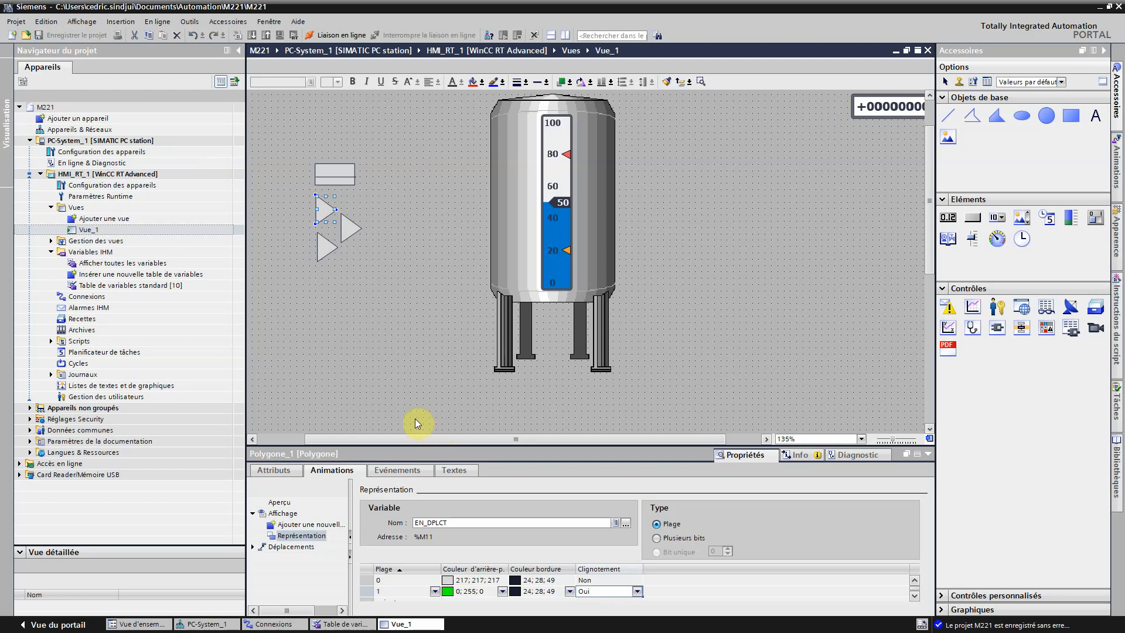
- Add a Visibilité animation to the upper triangle, visible when EN_DPLCT is in the range 1 to 1, and save the project
click(322, 527)
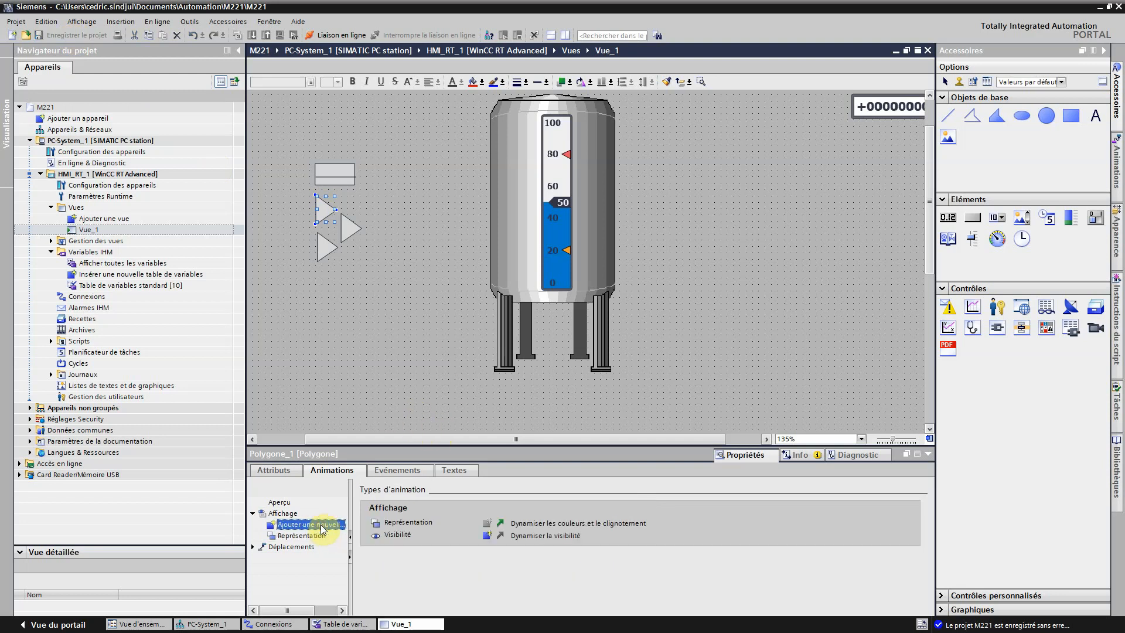
click(488, 535)
click(616, 537)
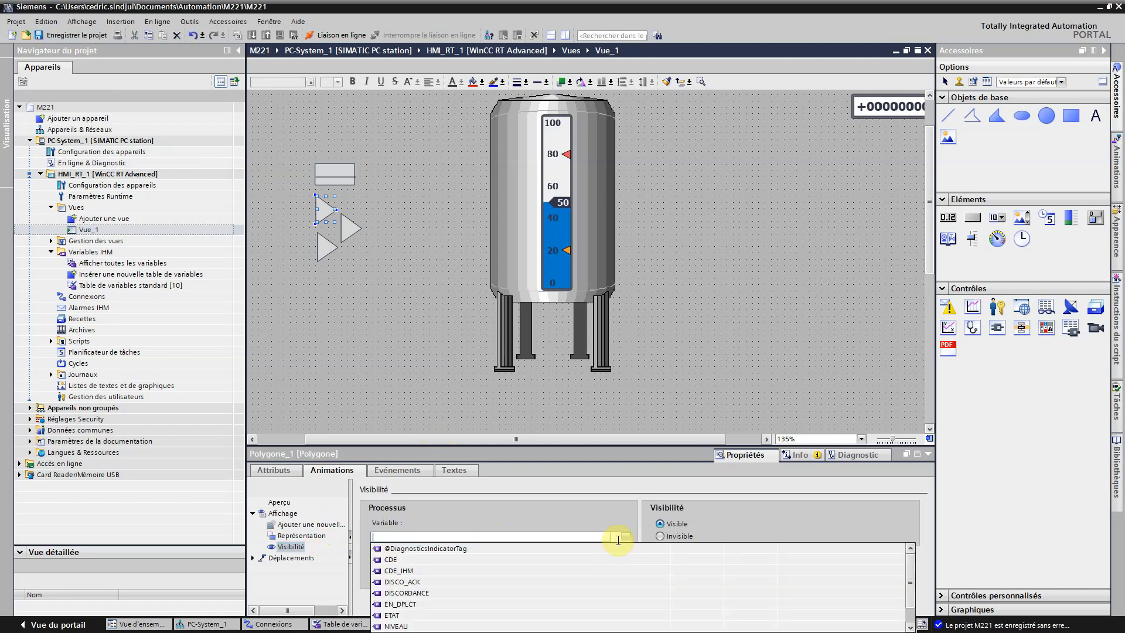
click(413, 607)
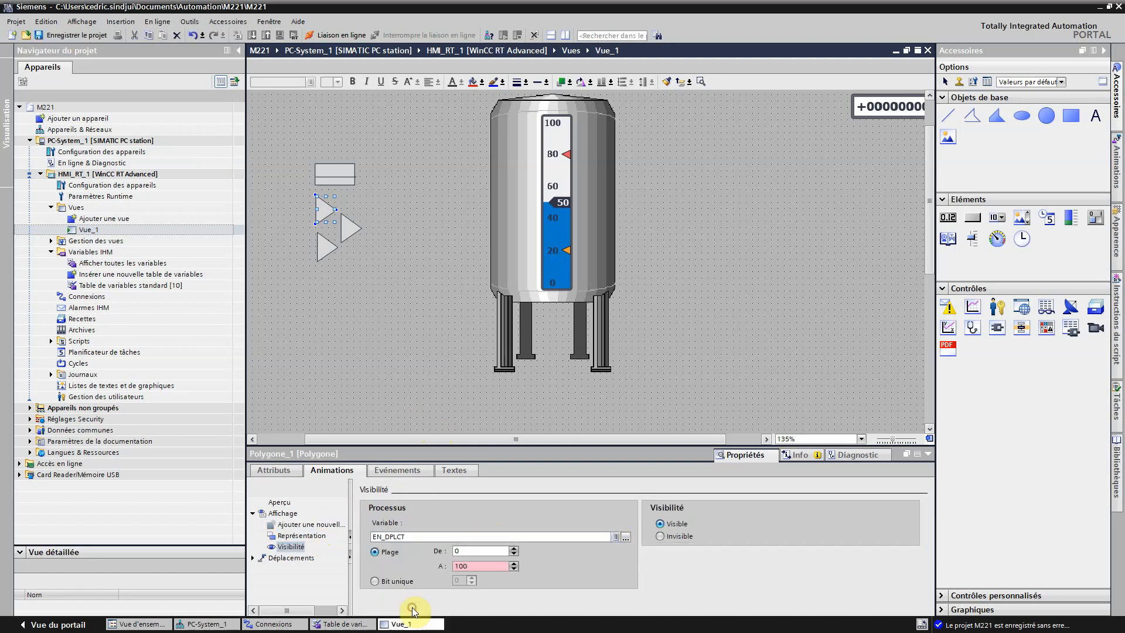
click(513, 550)
click(515, 566)
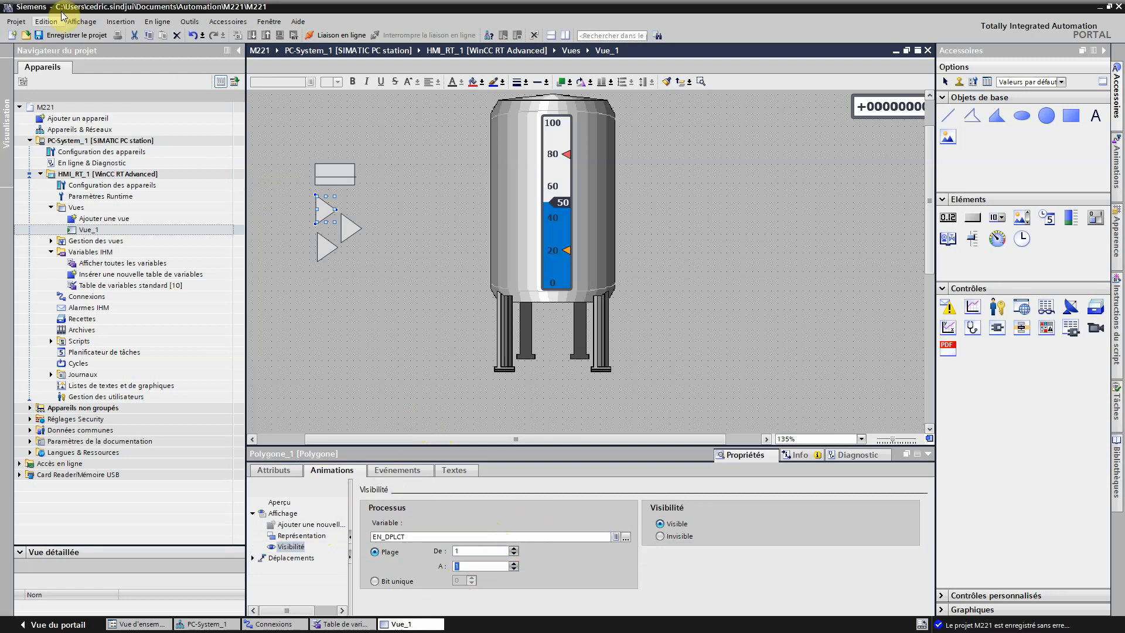
click(63, 35)
- Enlarge the properties area and add a Représentation animation to the right-hand triangle, linked to ETAT, with range entries 0 and 1
drag(451, 447, 450, 356)
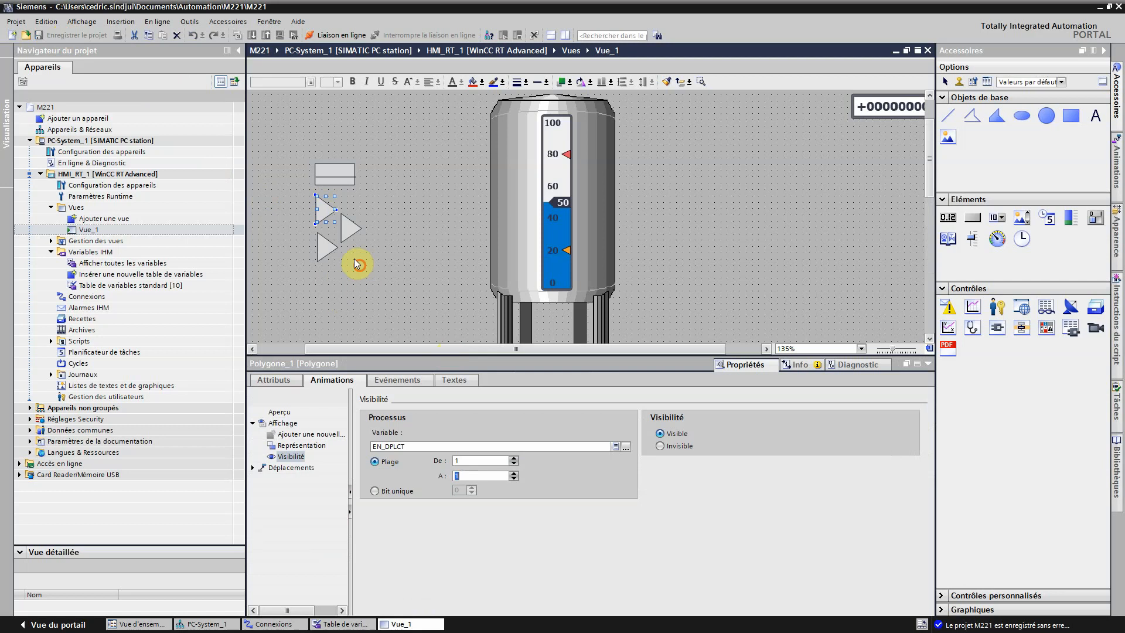
click(359, 261)
click(321, 205)
click(357, 229)
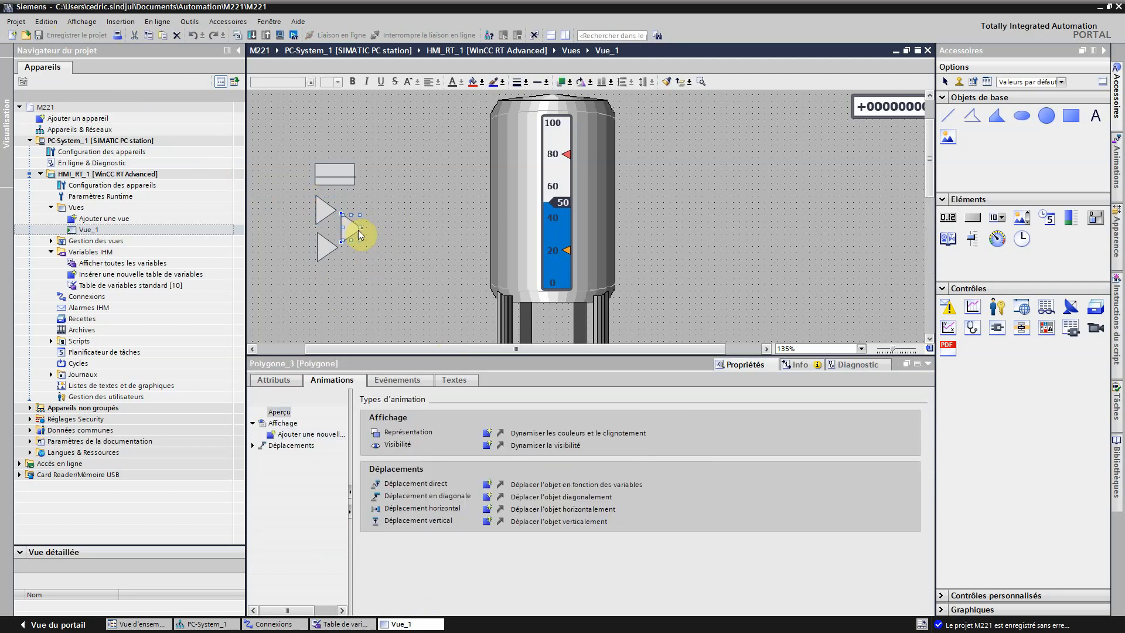
click(486, 433)
click(615, 433)
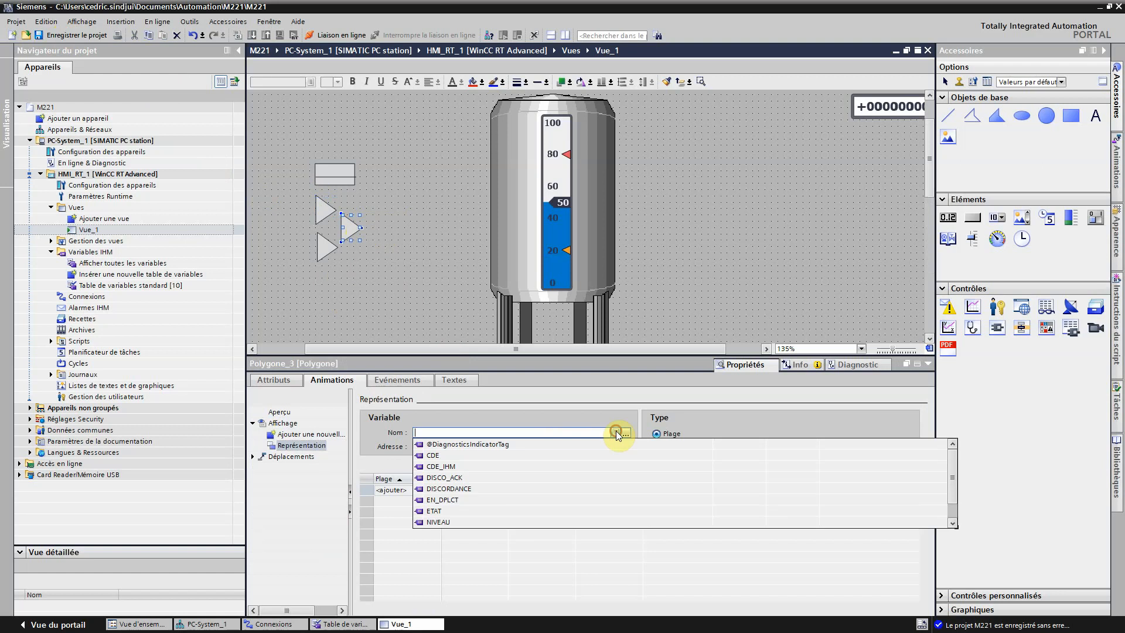
click(450, 513)
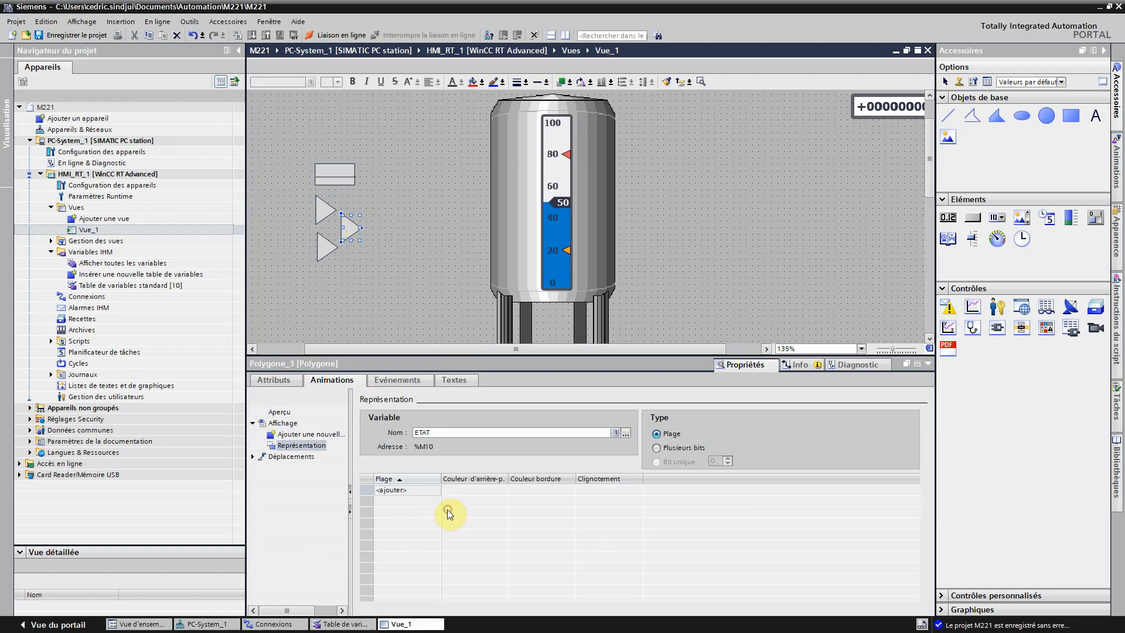
click(391, 490)
click(416, 500)
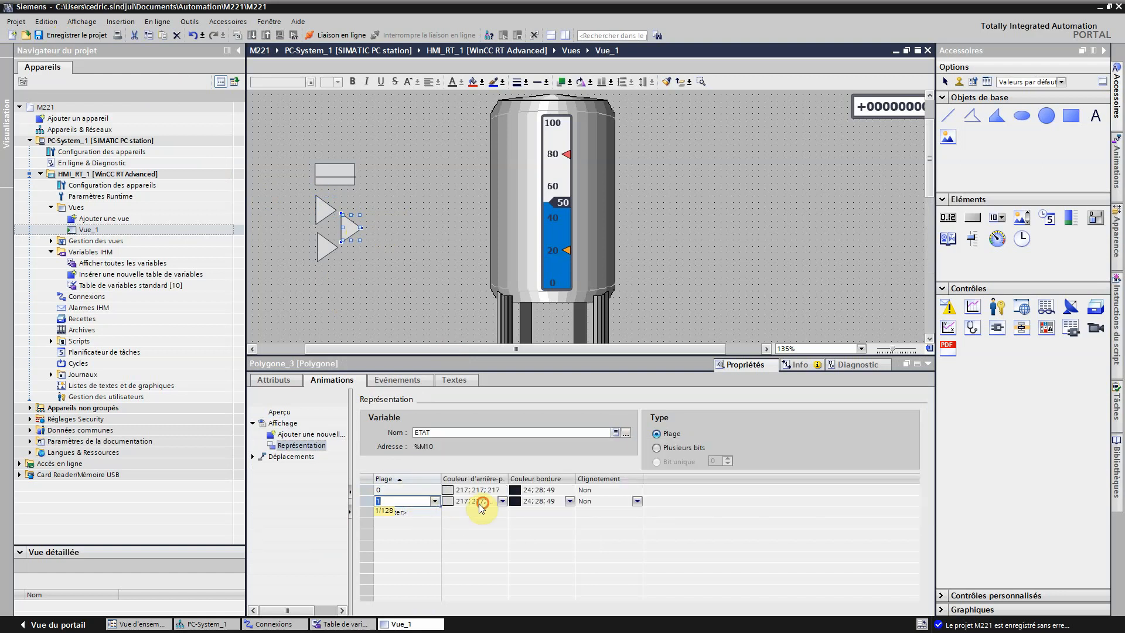
- Set the background colour for range 1 of the right-hand triangle's animation to green (0; 255; 0)
click(502, 501)
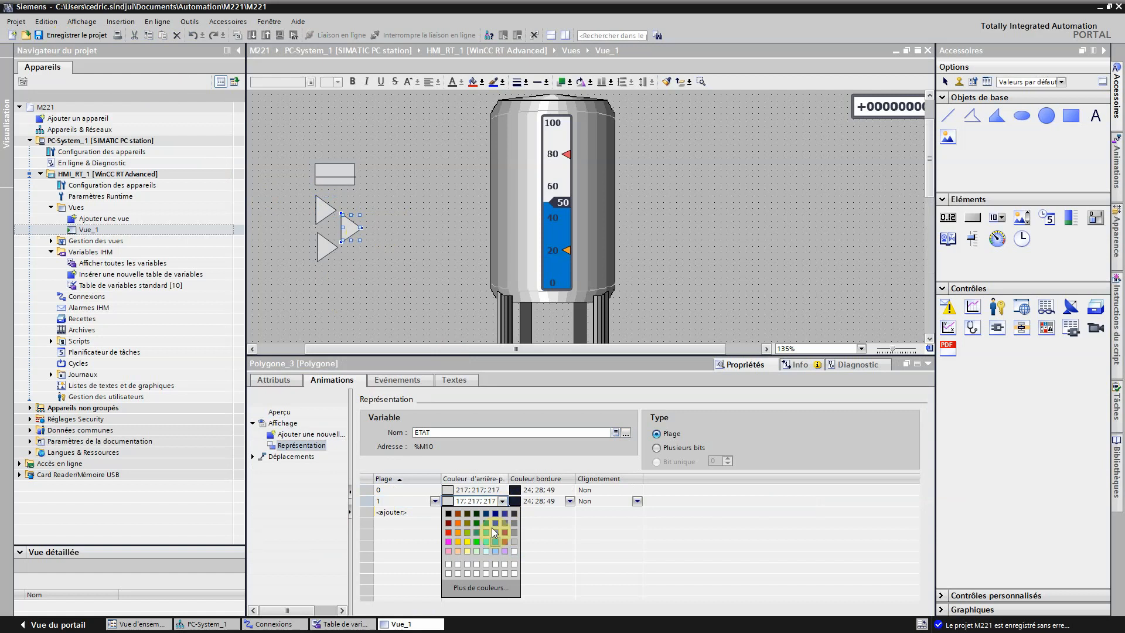
click(487, 541)
click(476, 490)
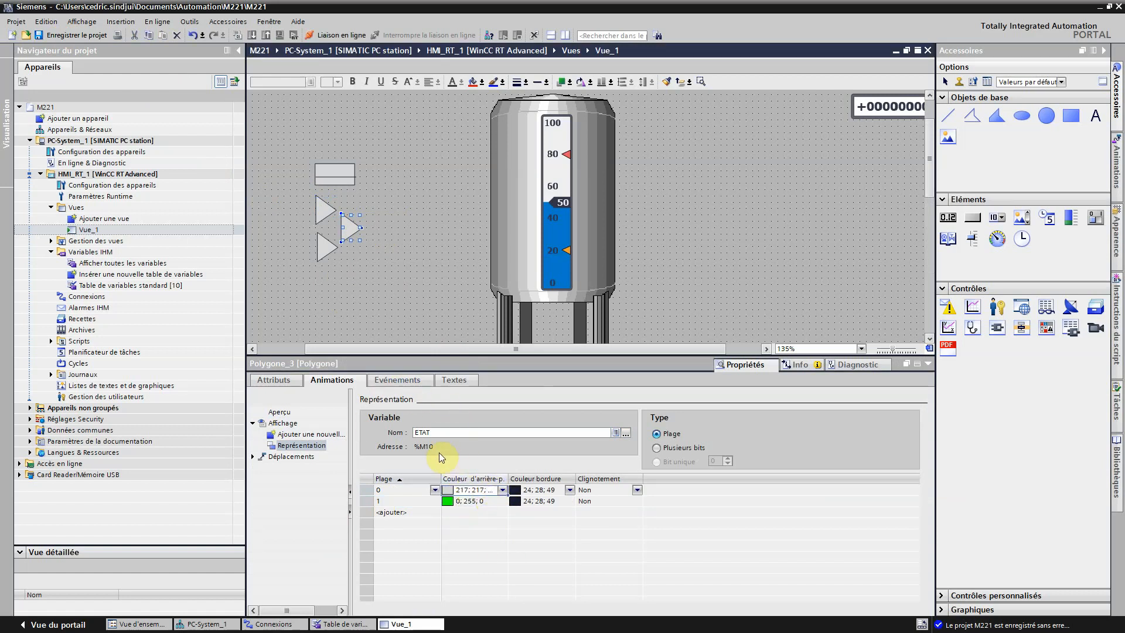
- Set the background colour for range 0 of the right-hand triangle's animation to white (255; 255; 255) and save the project
click(503, 495)
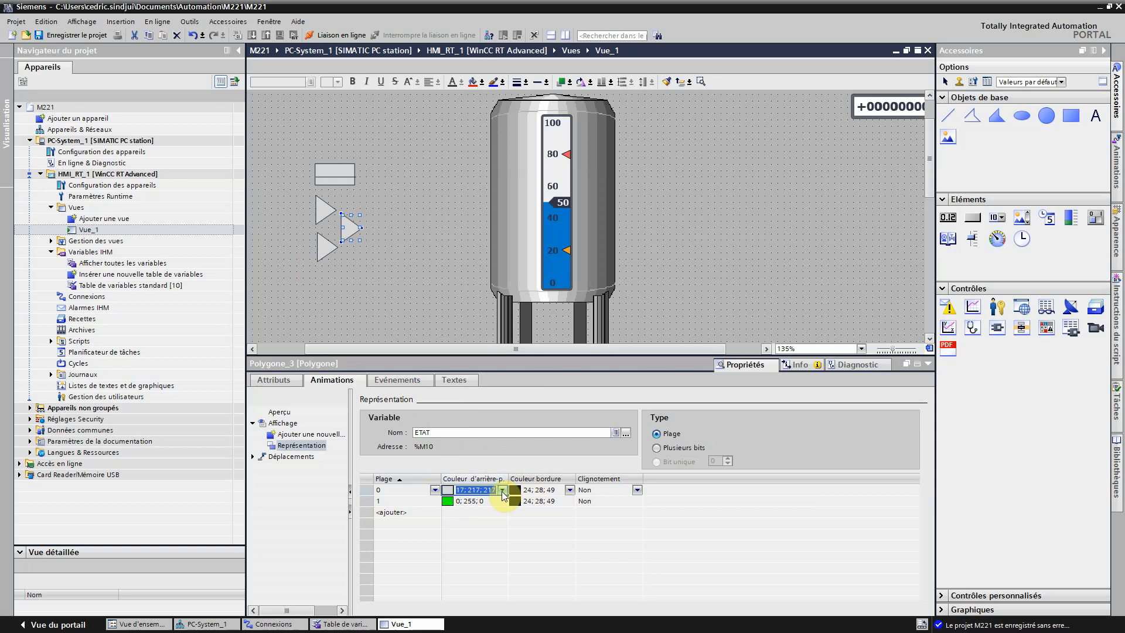
click(507, 491)
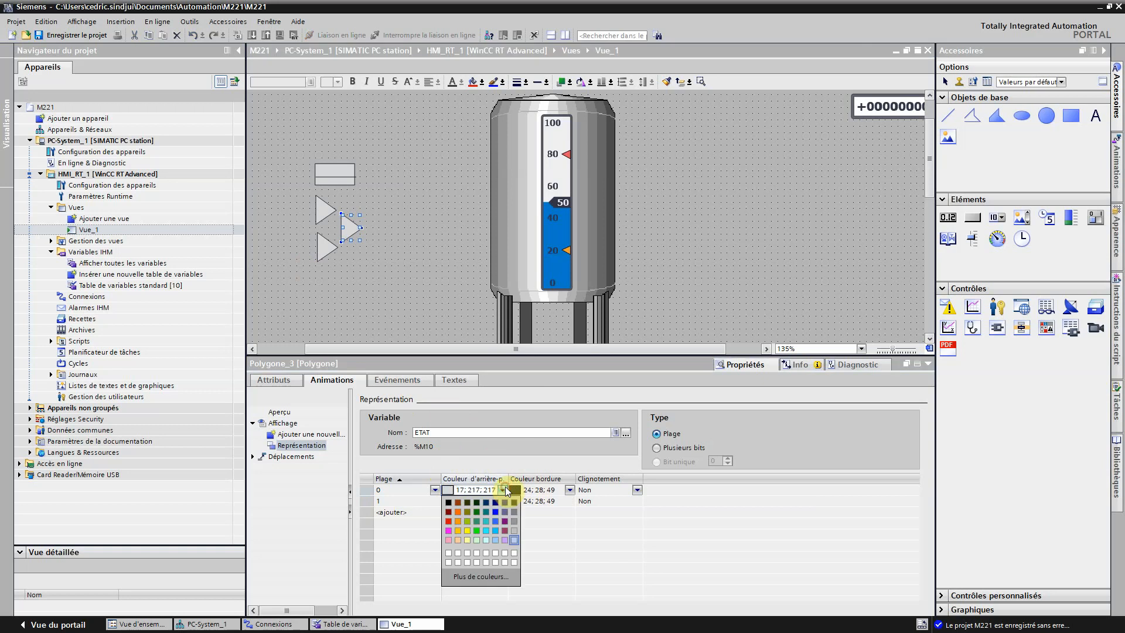
click(512, 545)
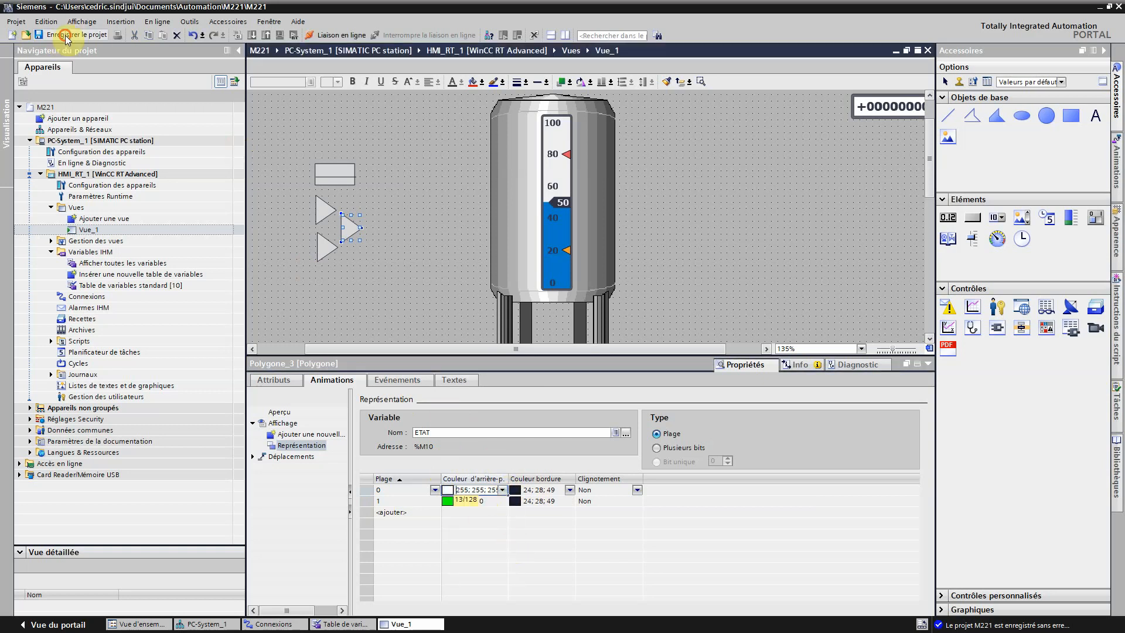
click(424, 319)
- Add a Visibilité animation to the right-hand triangle, invisible when DISCORDANCE is in the range 1 to 1, and save the project
click(317, 235)
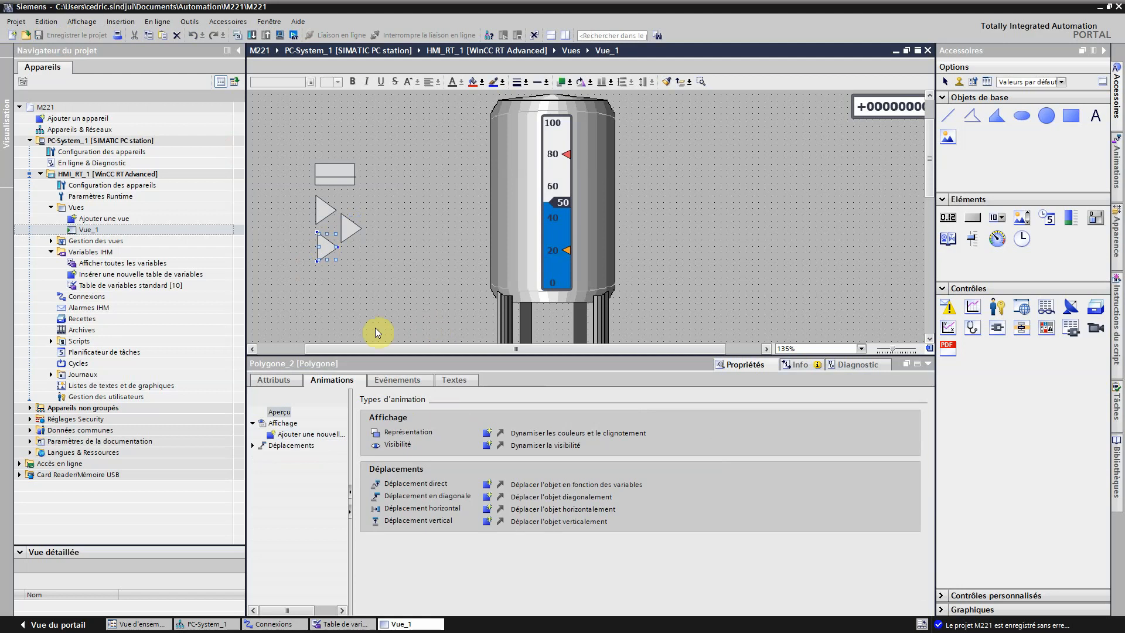
click(351, 225)
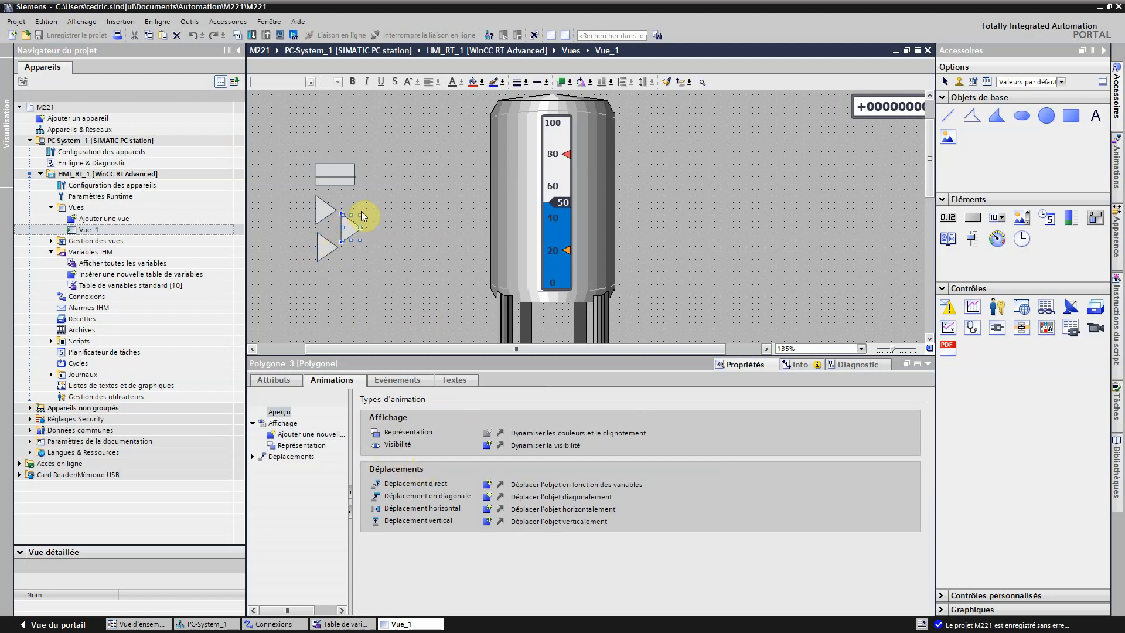
click(487, 447)
click(661, 446)
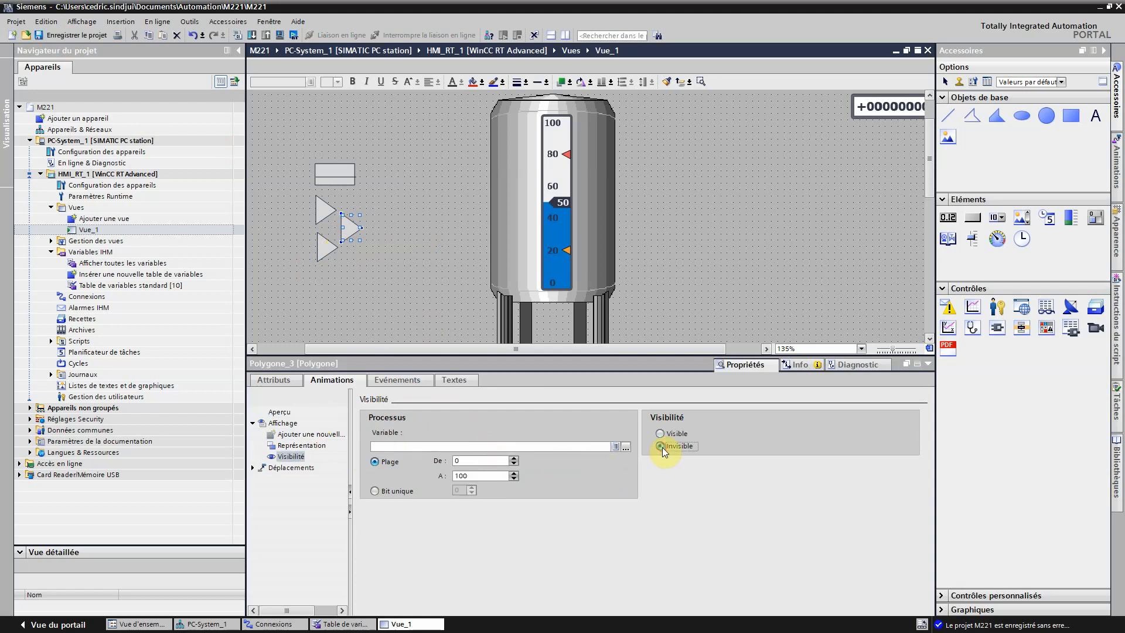
click(615, 446)
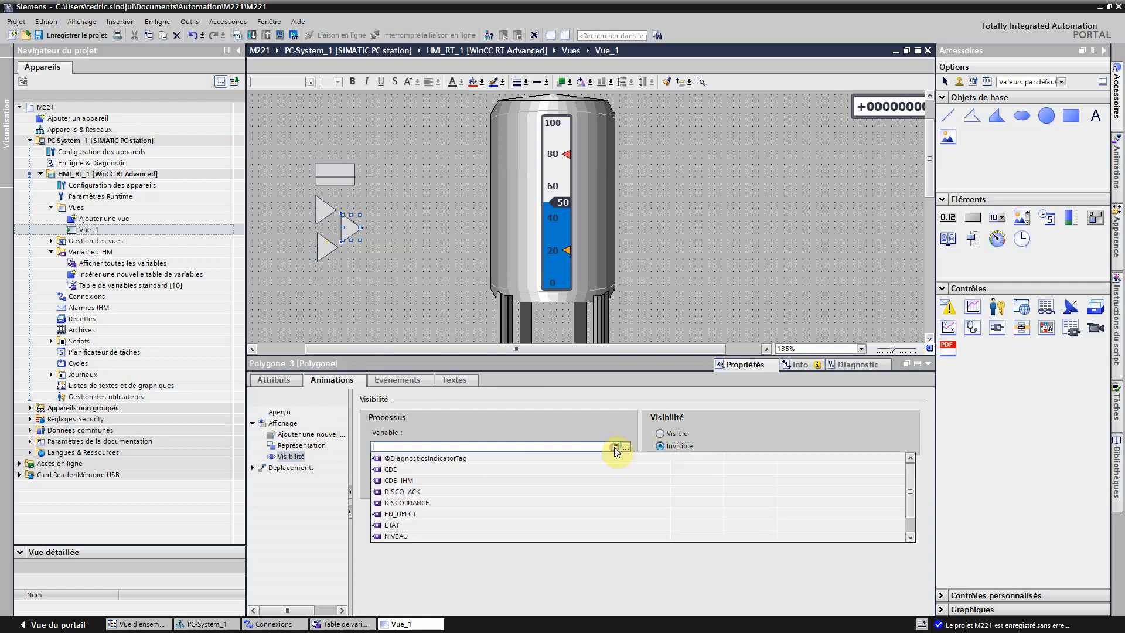
click(435, 503)
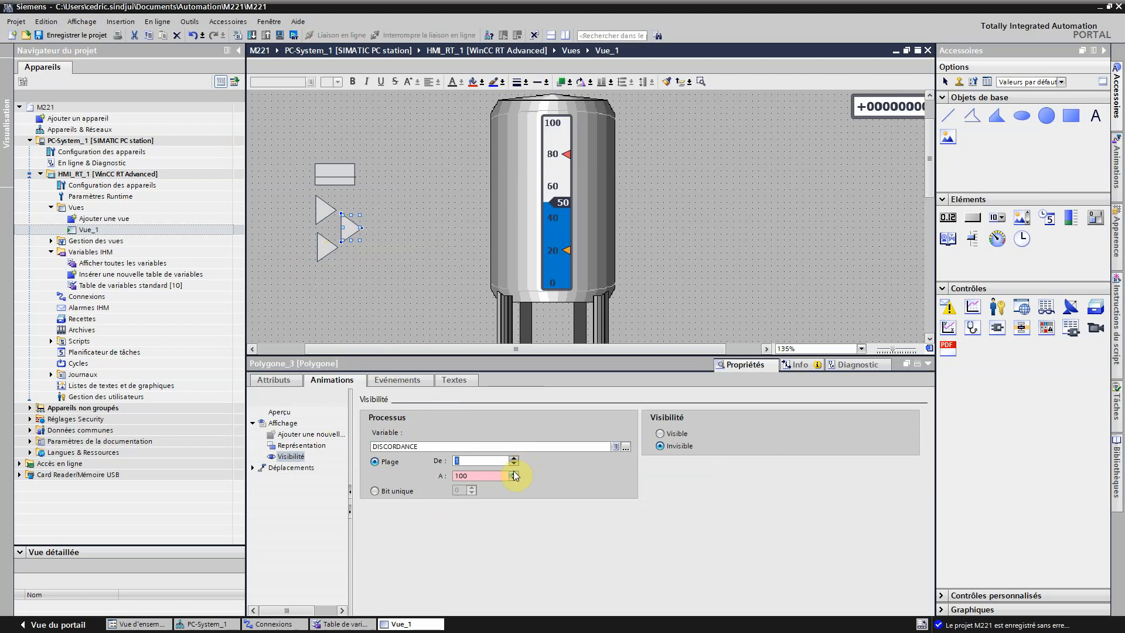
click(515, 474)
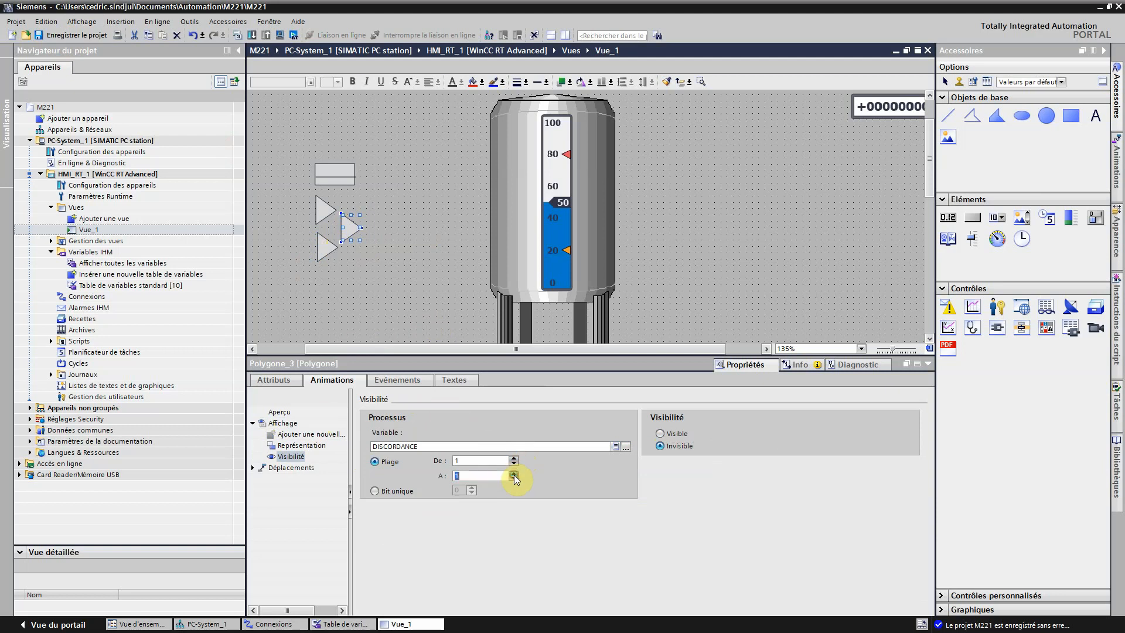
click(326, 252)
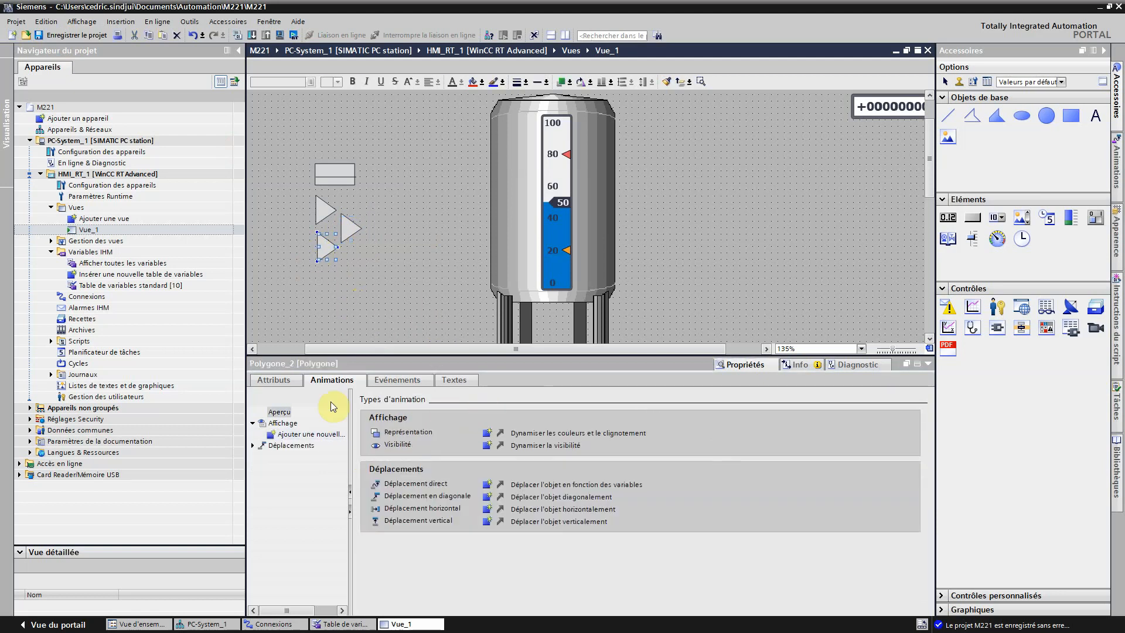
click(322, 437)
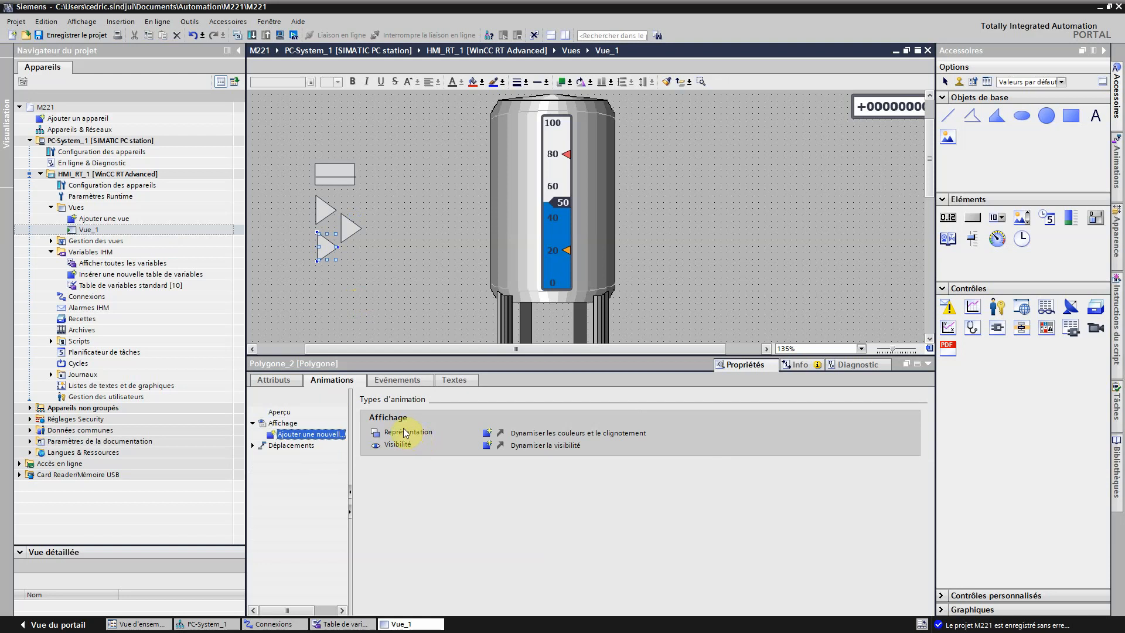
click(71, 35)
click(394, 275)
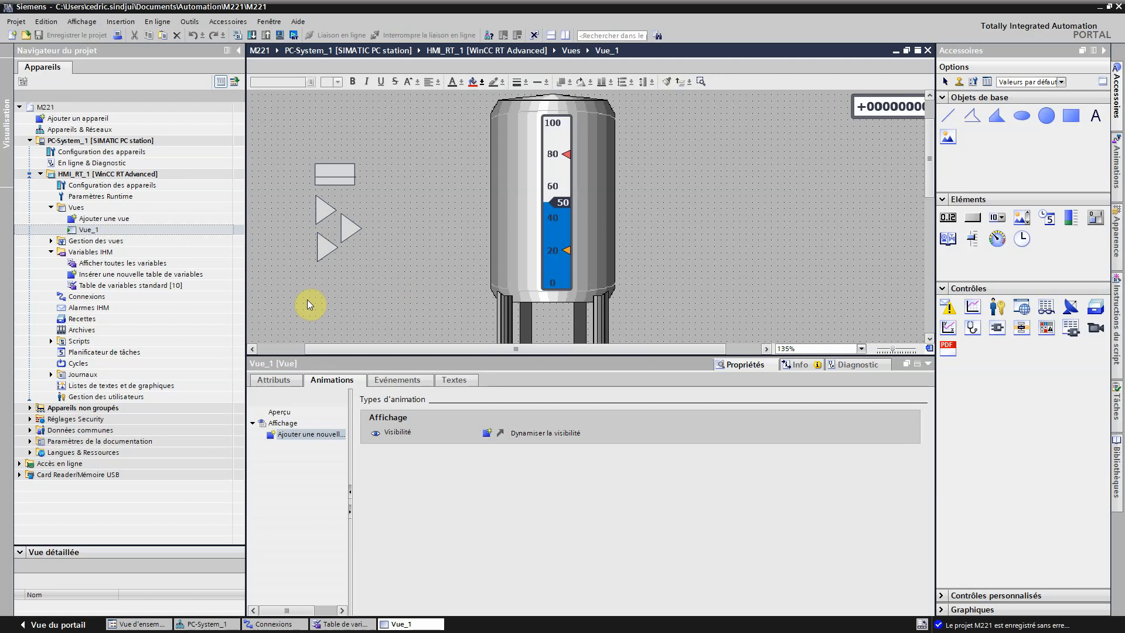
- Add a Visibilité animation to the lower grey triangle below the other two
click(349, 229)
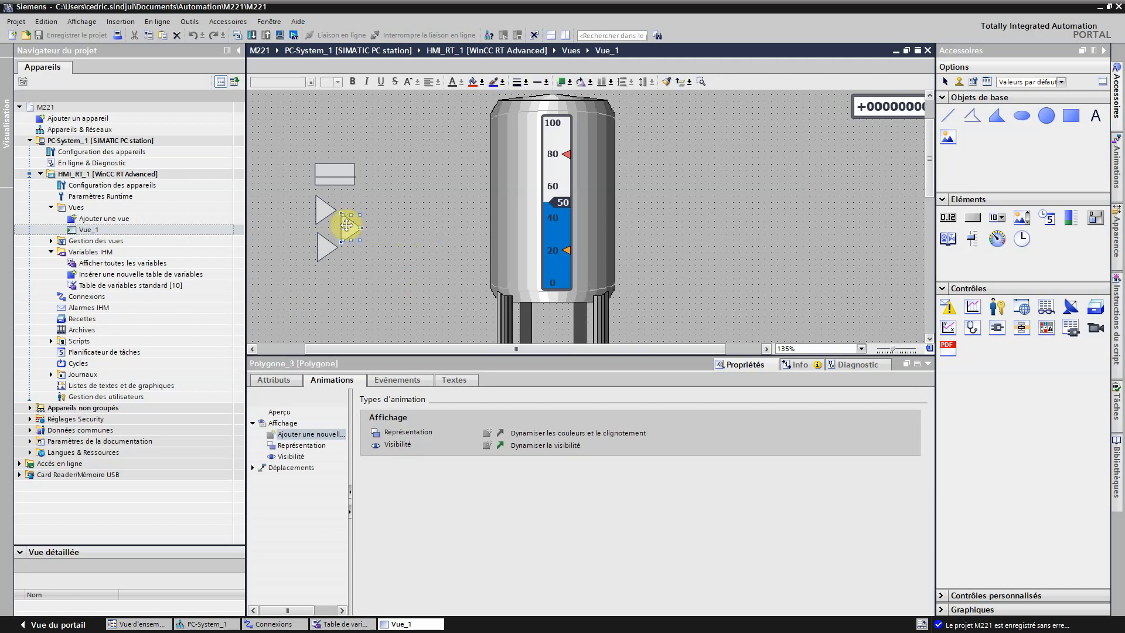
click(324, 252)
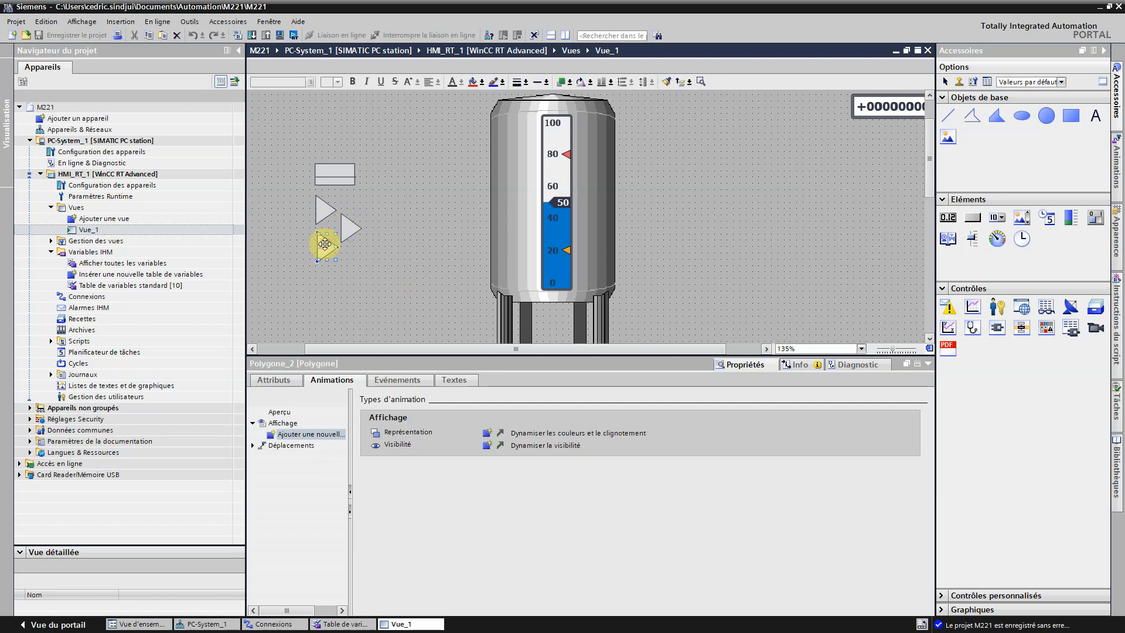
click(488, 446)
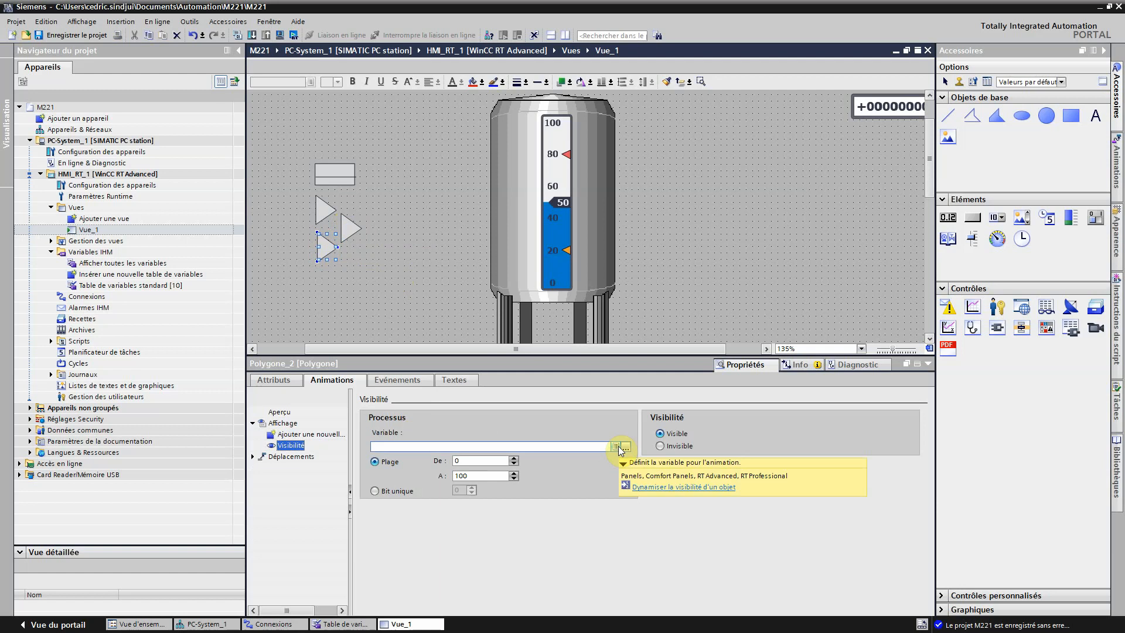
click(332, 436)
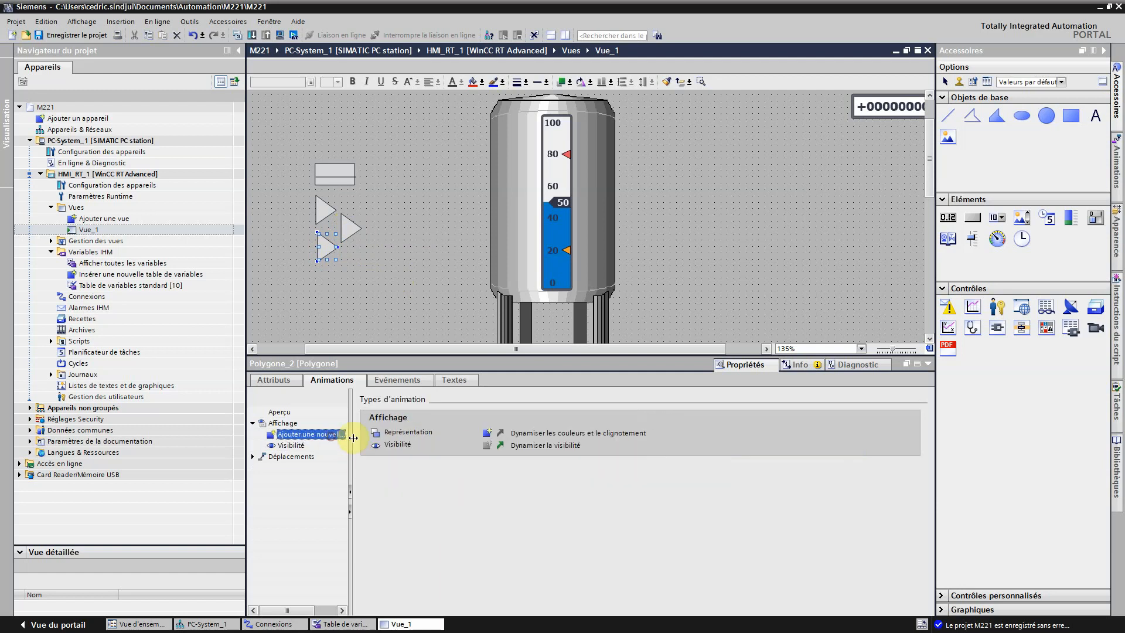
- Set the lower triangle's background colour to red (255; 0; 0) in its display attributes
click(274, 379)
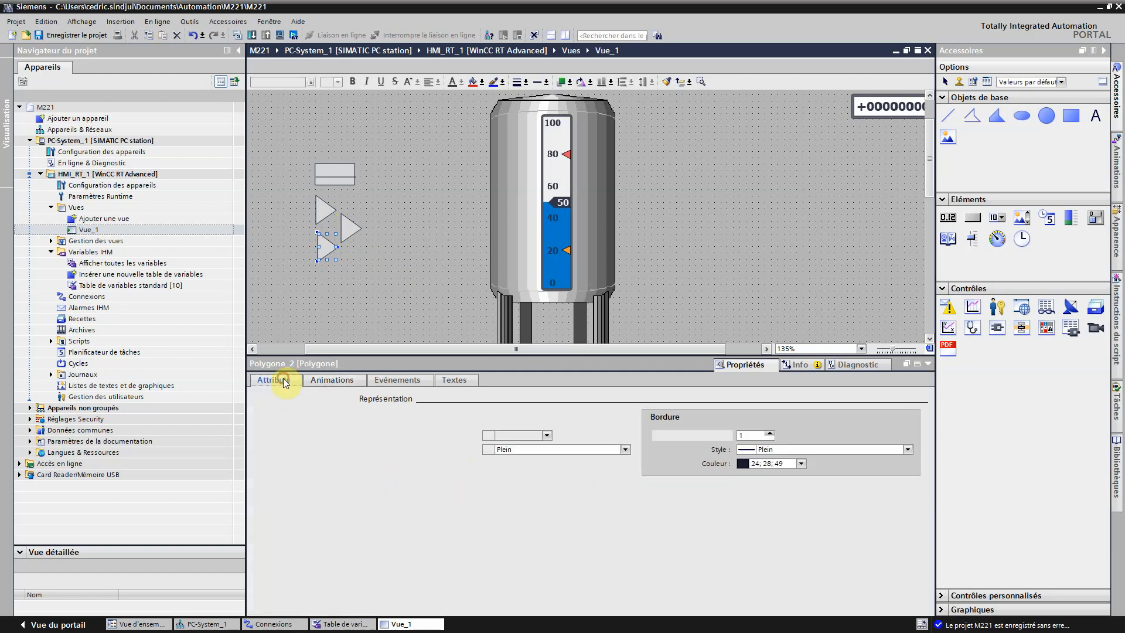
click(547, 436)
click(487, 471)
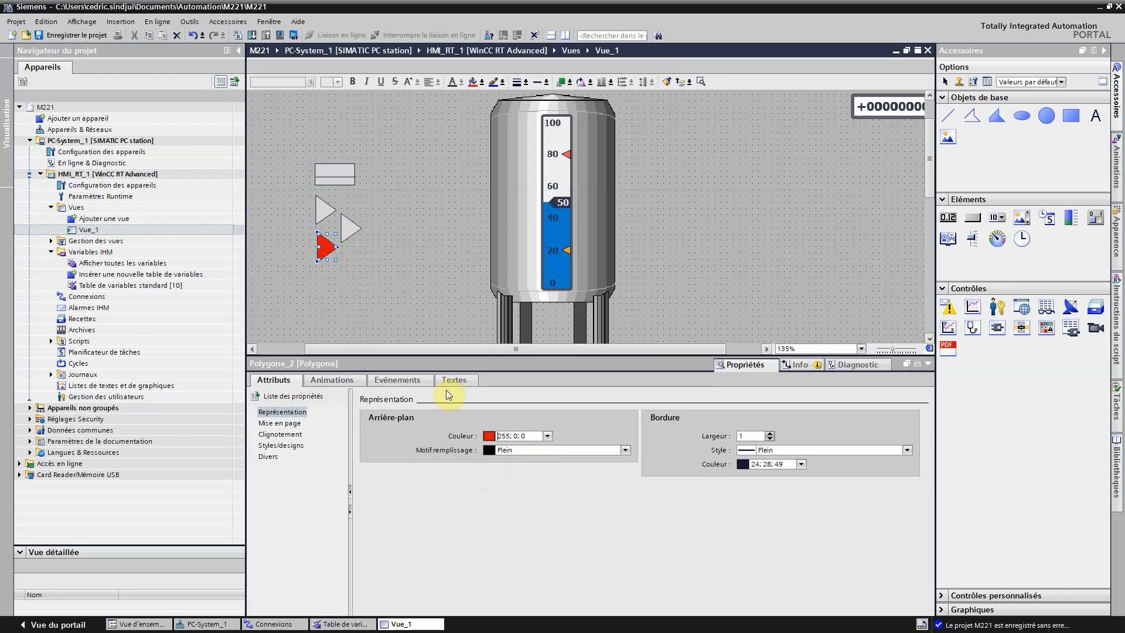
click(377, 286)
- Link the red triangle's Visibilité animation to DISCO_ACK, visible in the range 1 to 1
click(322, 247)
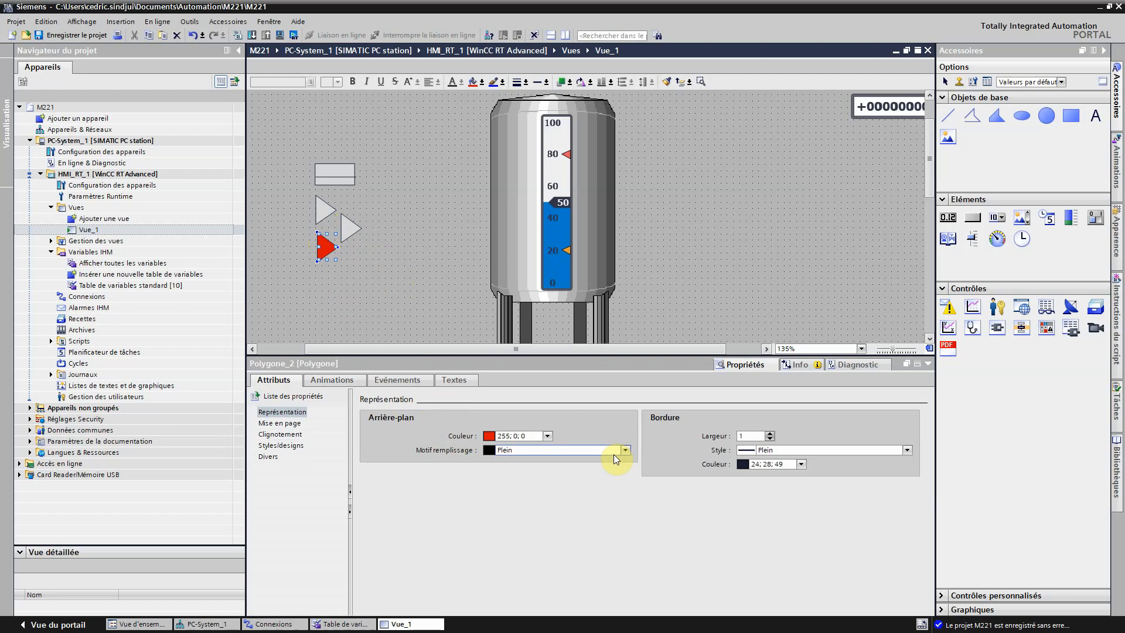
click(332, 381)
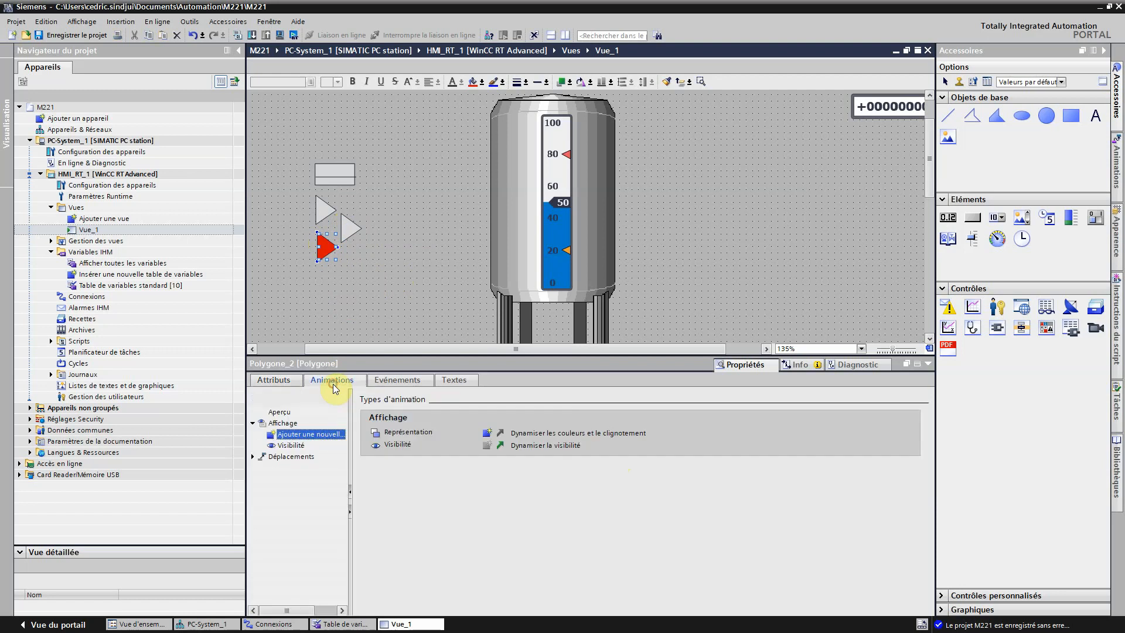
click(299, 446)
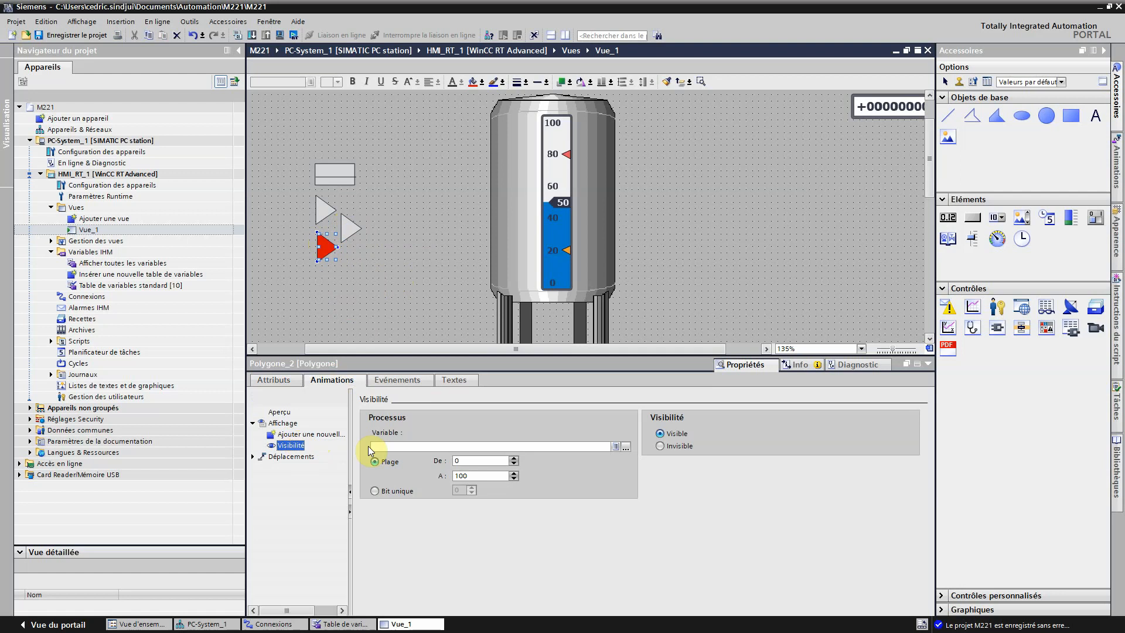
click(615, 446)
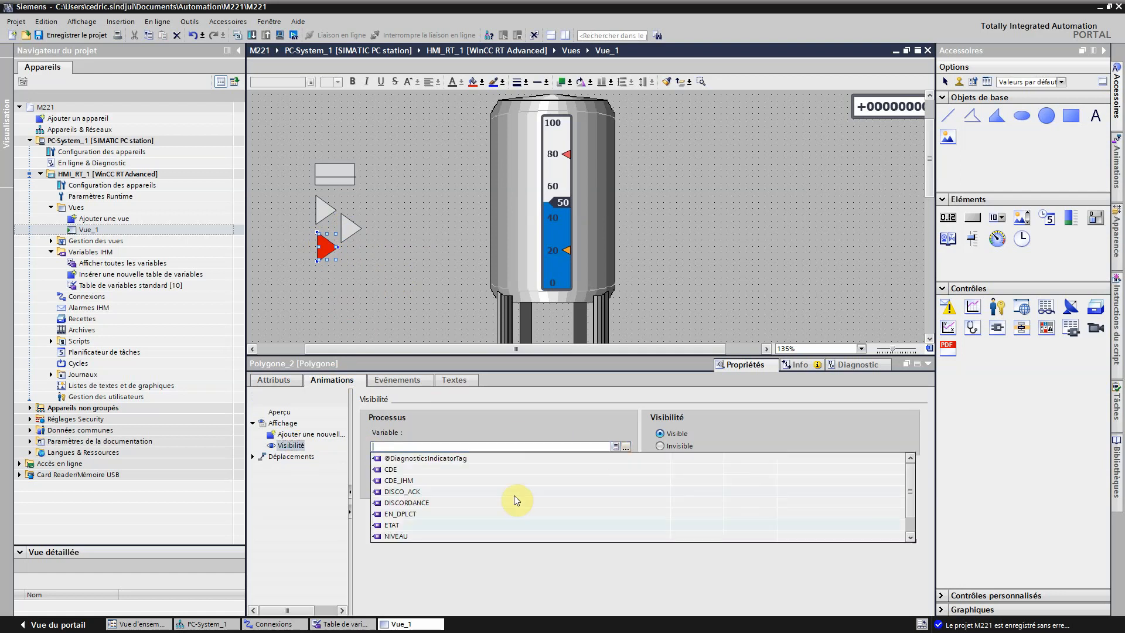
click(412, 491)
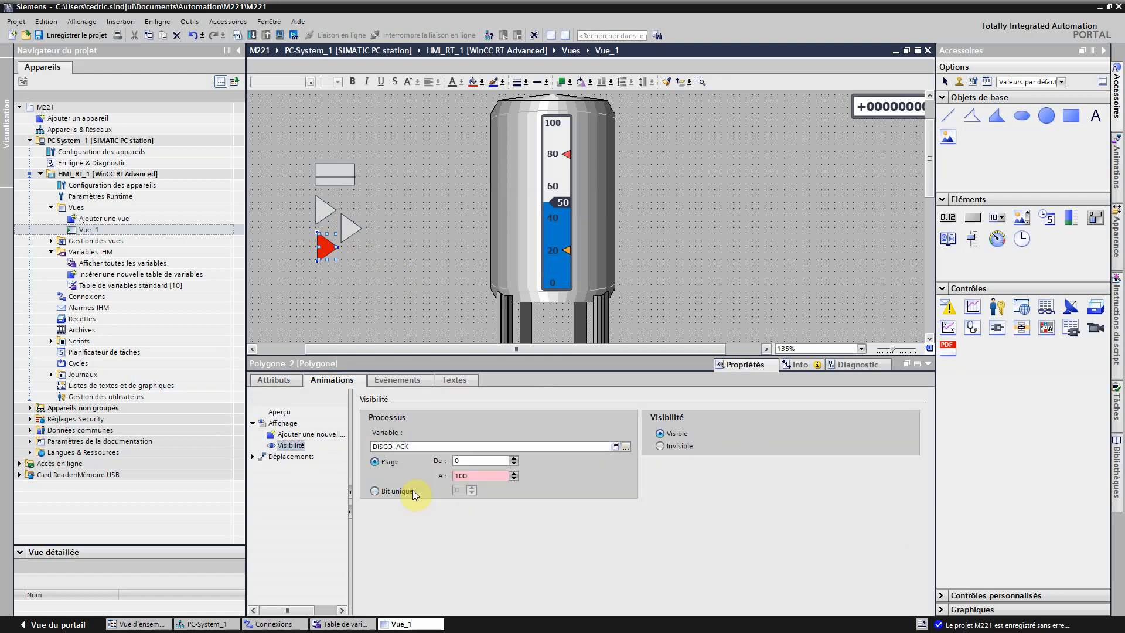
click(514, 480)
click(393, 302)
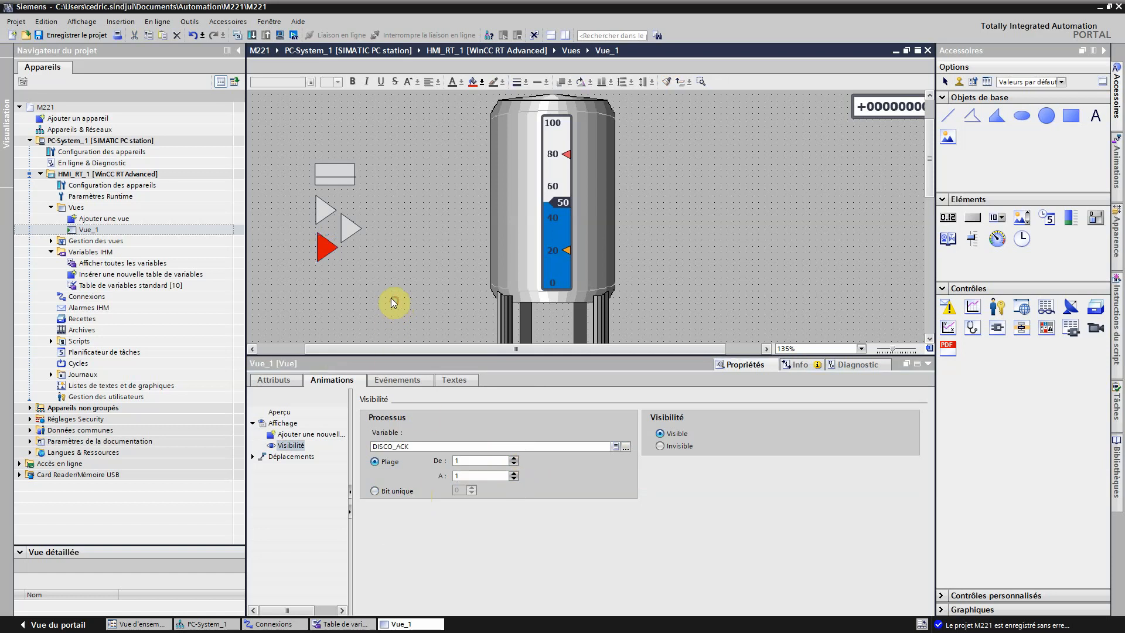
- Duplicate the red triangle and place the copy directly below the original
click(326, 242)
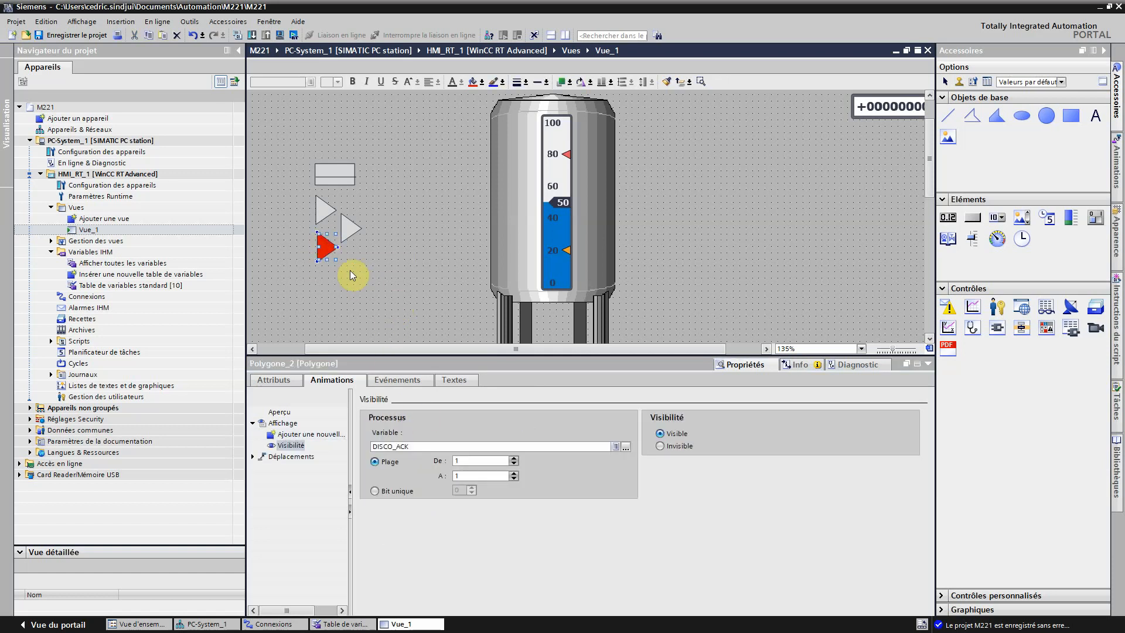
key(ctrl+v)
click(326, 289)
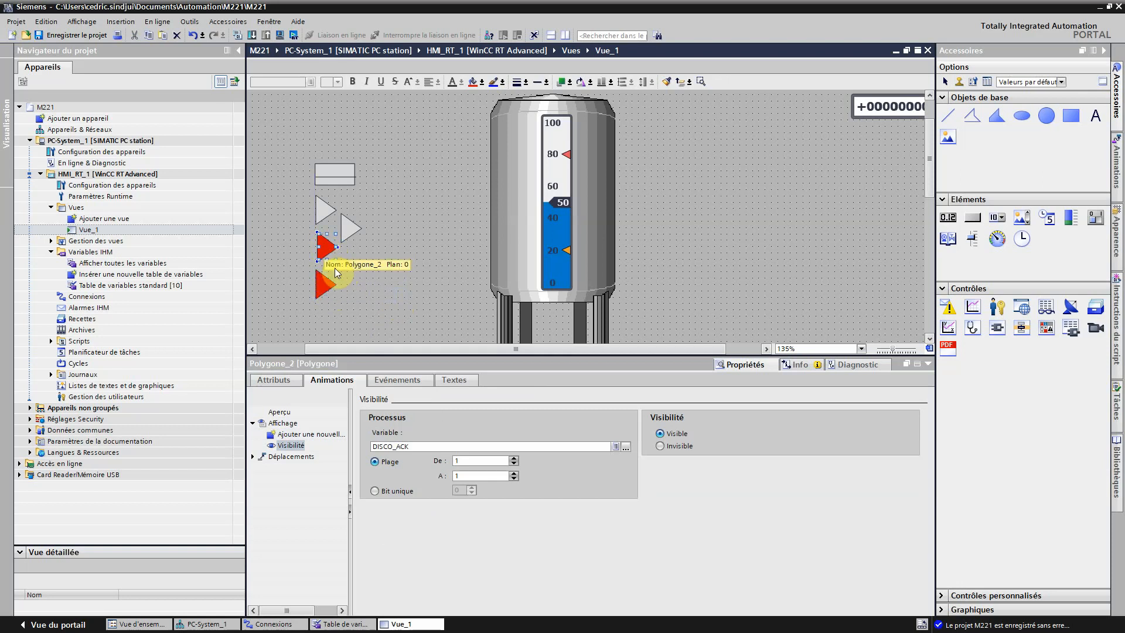
click(327, 287)
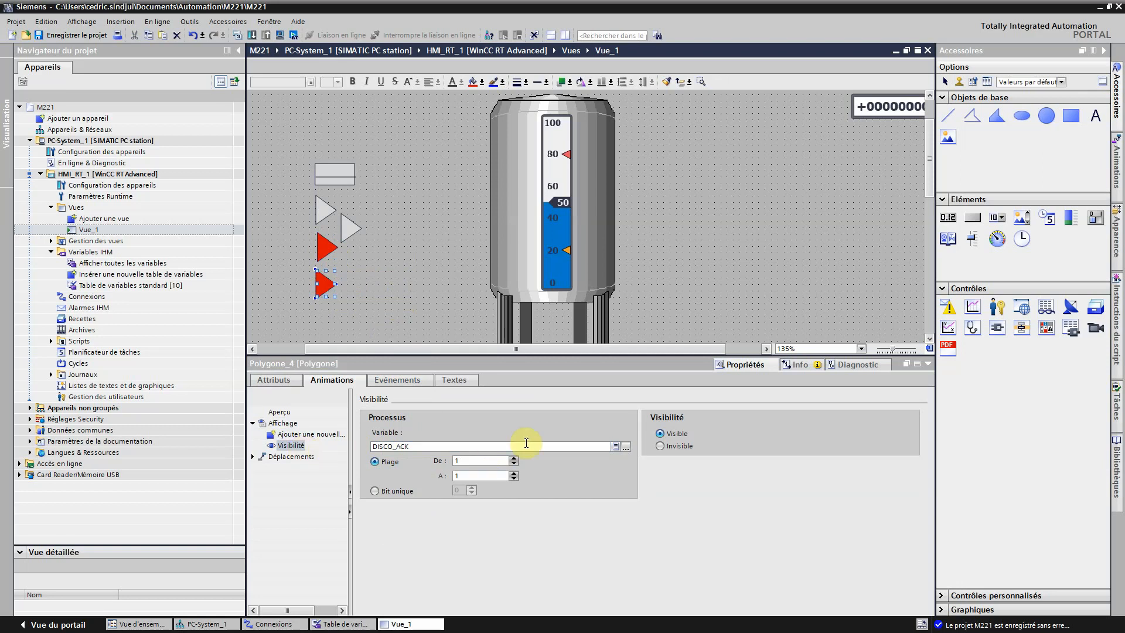
- Add a Représentation animation with a first range entry to the copied red triangle
click(615, 447)
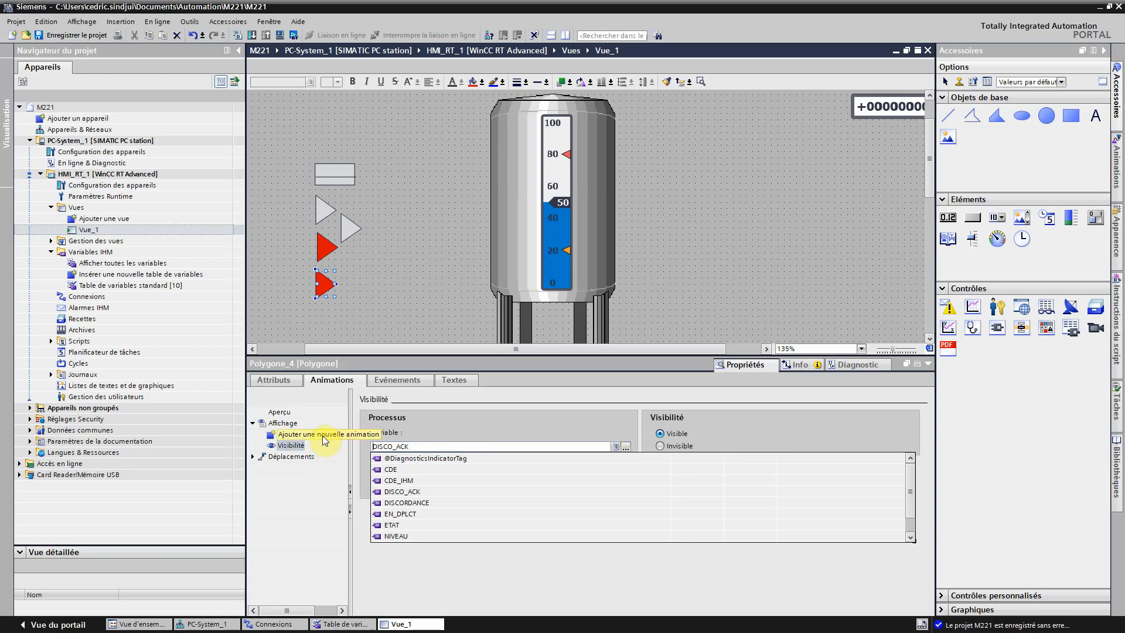
click(466, 434)
click(313, 436)
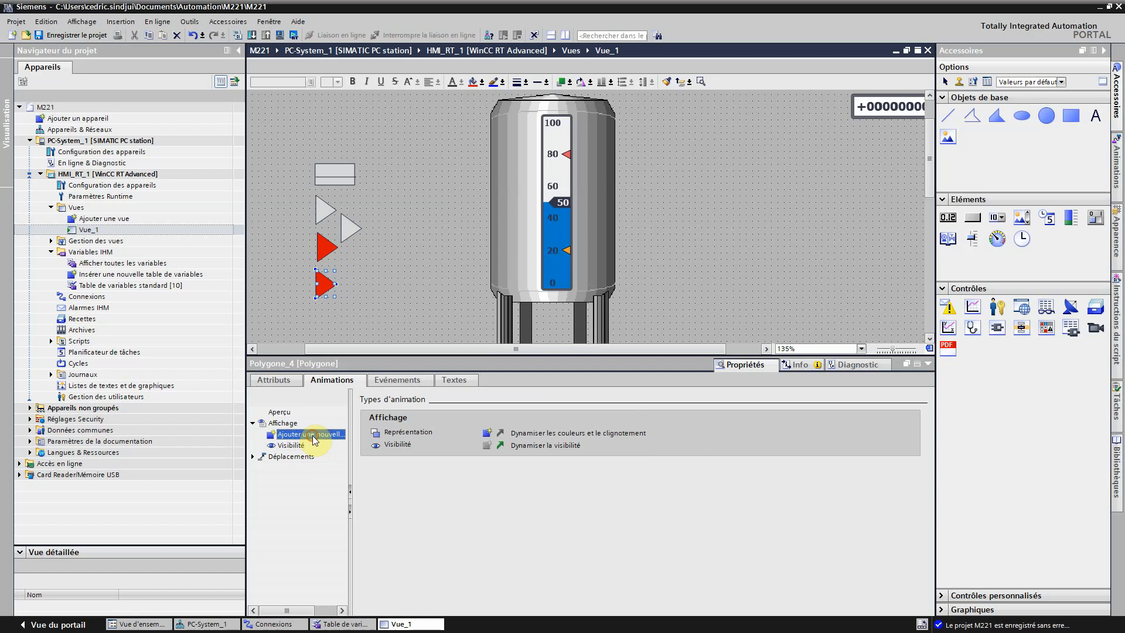
click(488, 434)
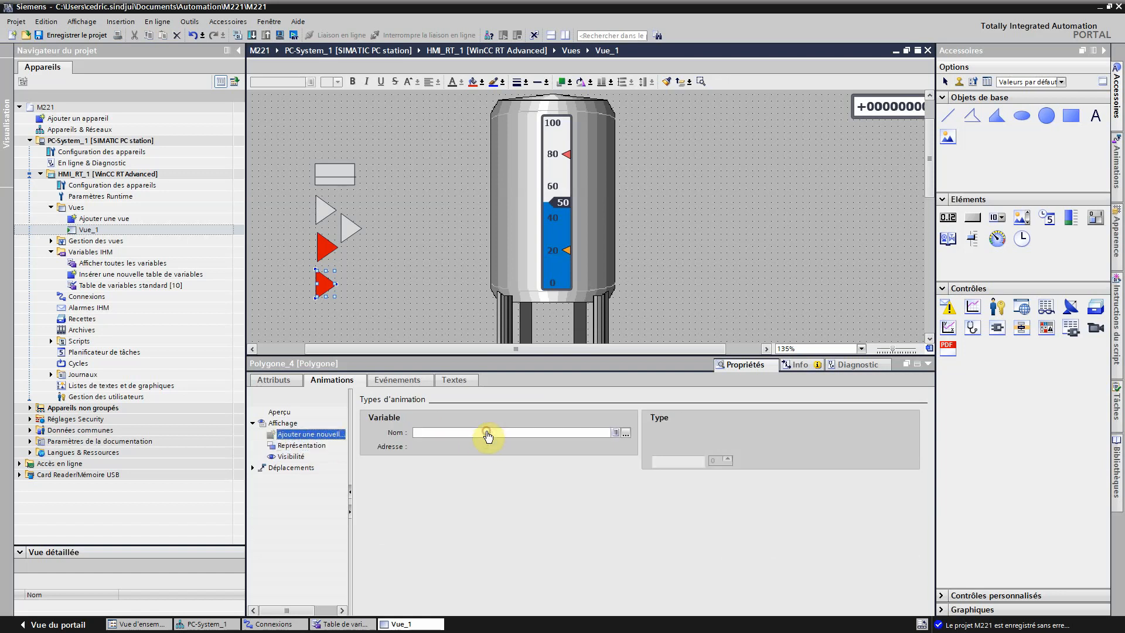
double_click(407, 491)
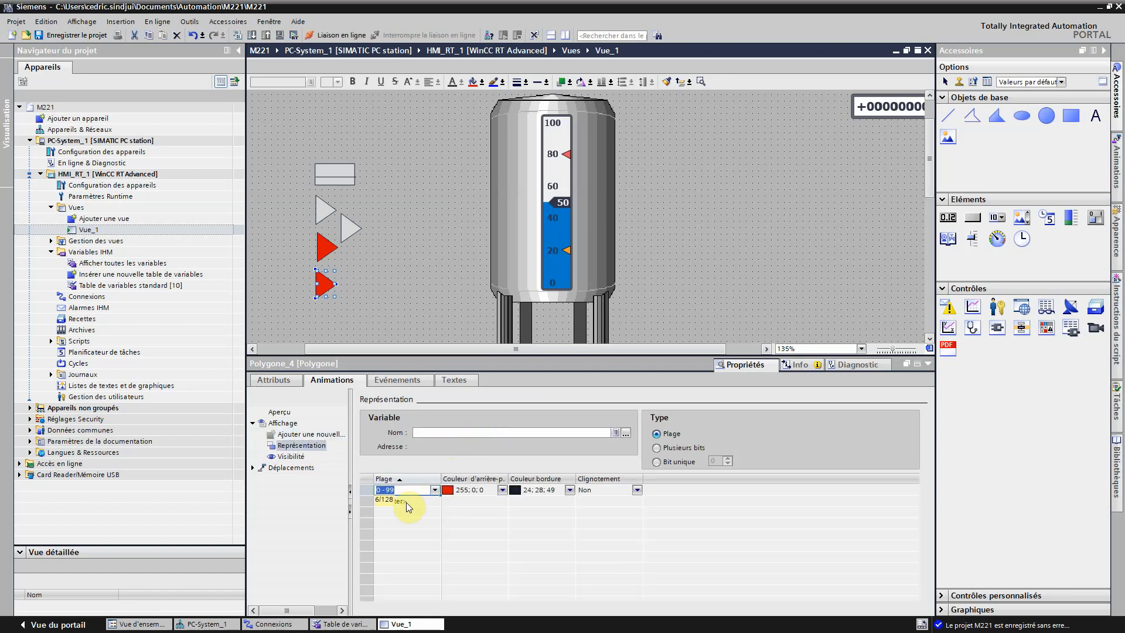
- Set the copied triangle's Représentation animation to type Plusieurs bits and link it to the variable DISCORDANCE
click(616, 435)
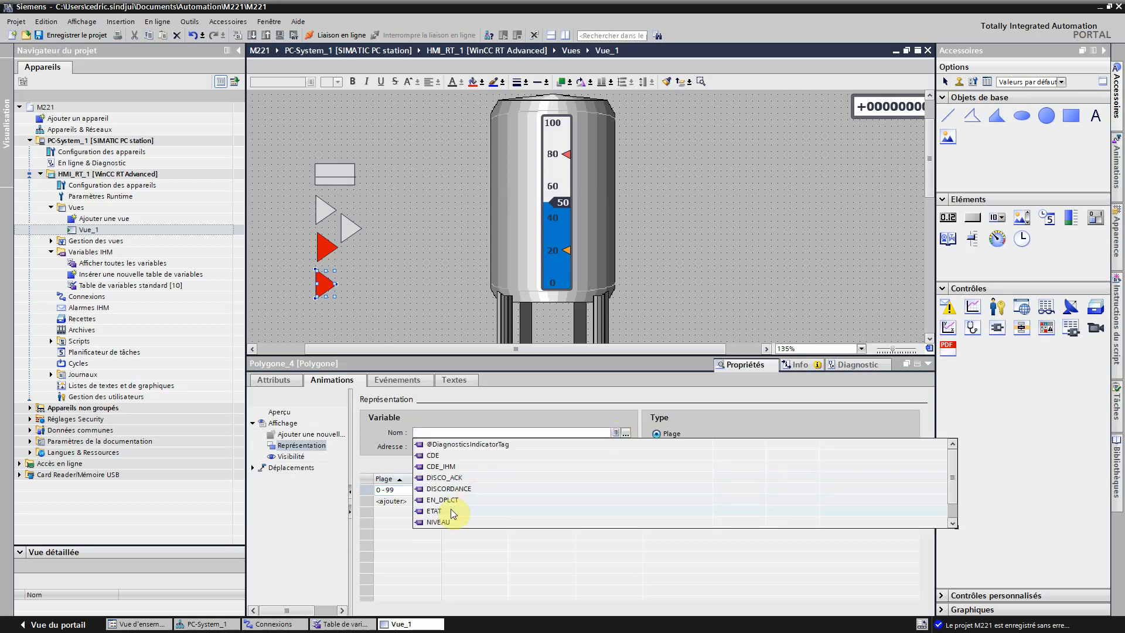
click(602, 426)
click(672, 448)
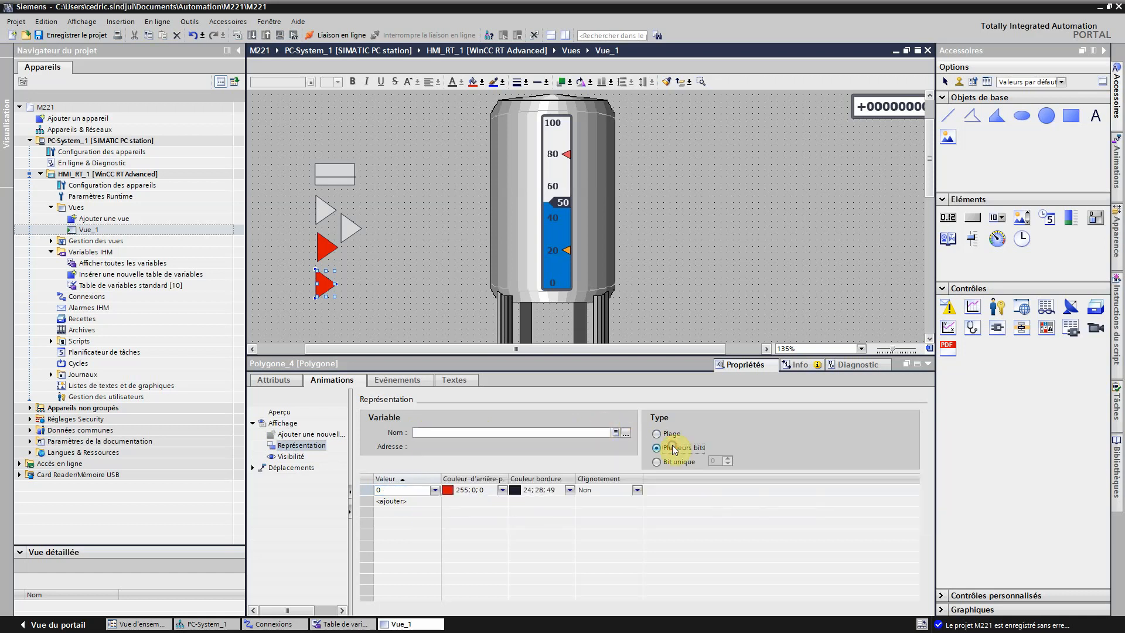
click(615, 433)
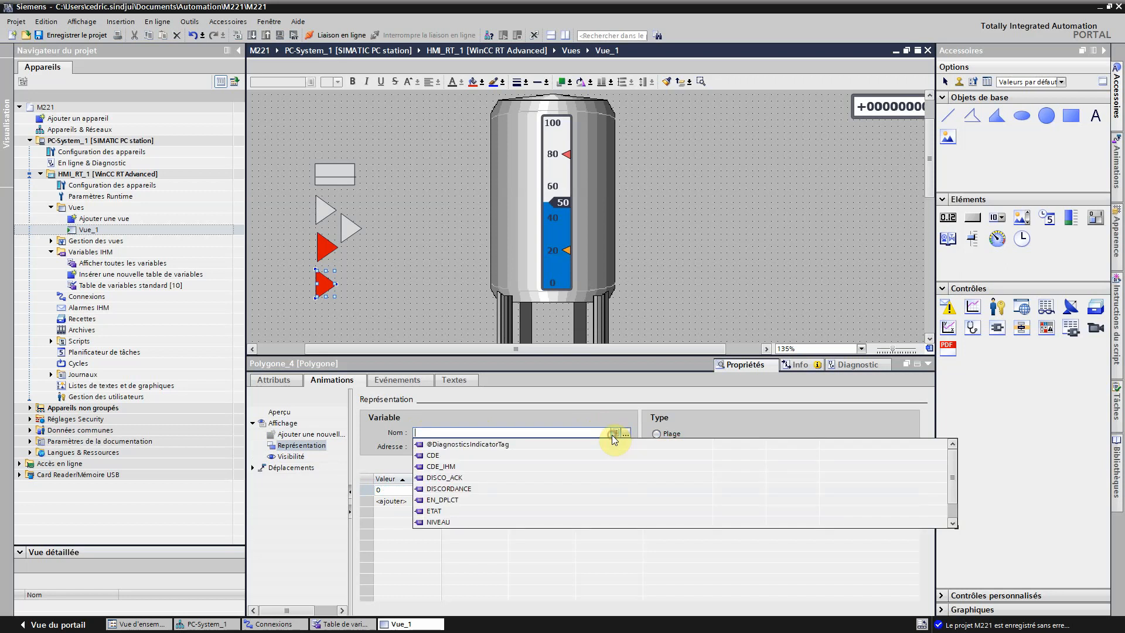
click(478, 490)
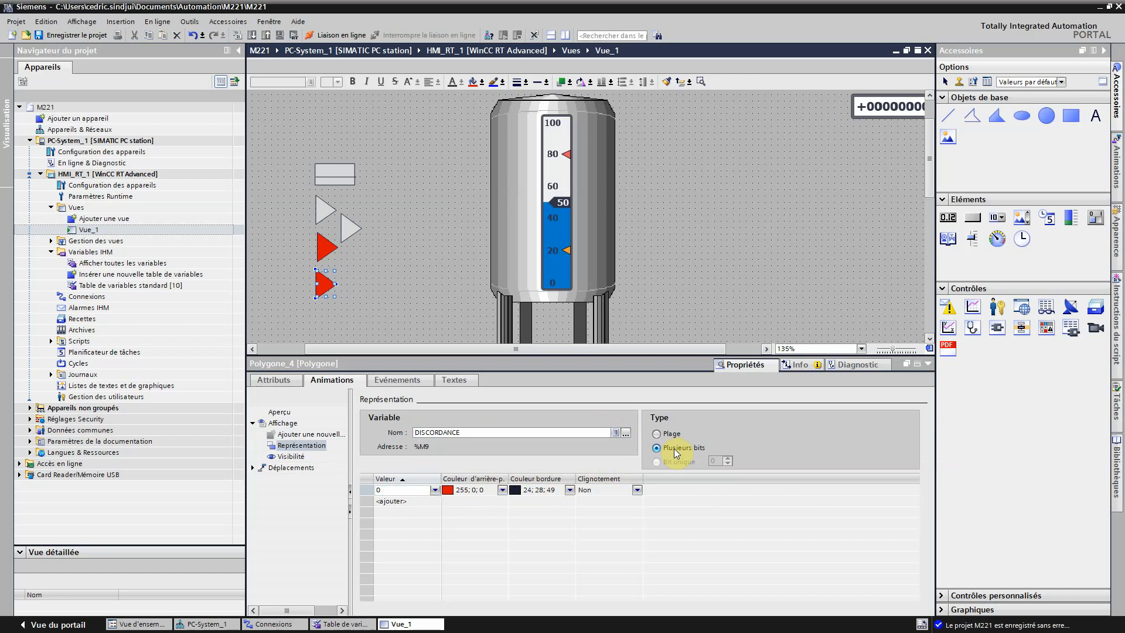
- Set the copied triangle's Représentation animation to type Plage and define range entries 0 and 1
click(656, 434)
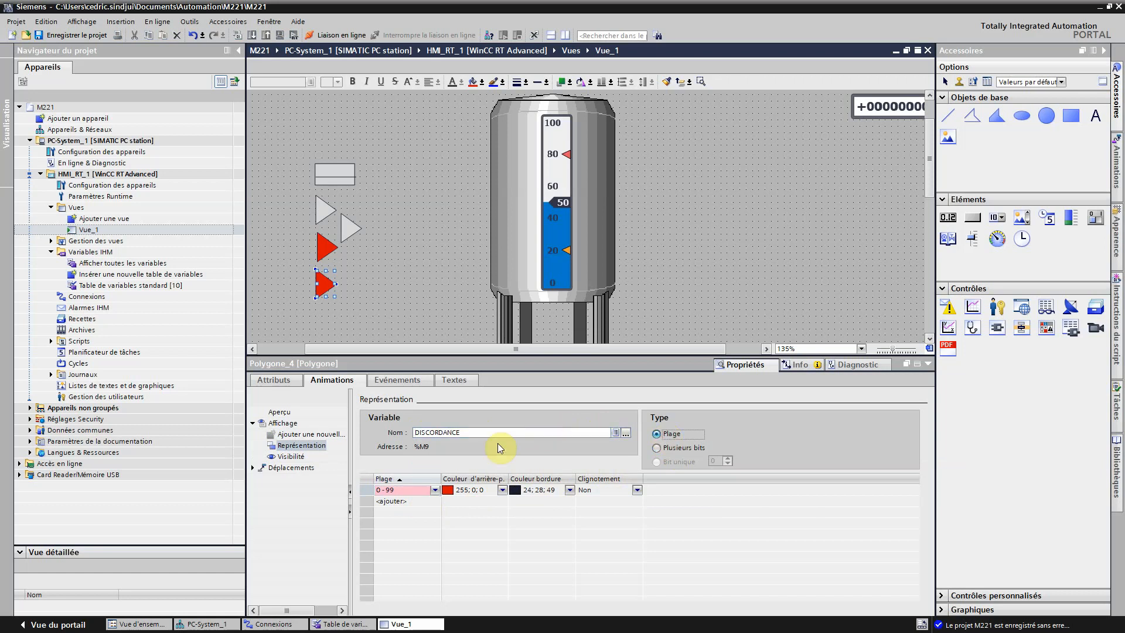
click(435, 492)
text(0)
key(Return)
click(421, 502)
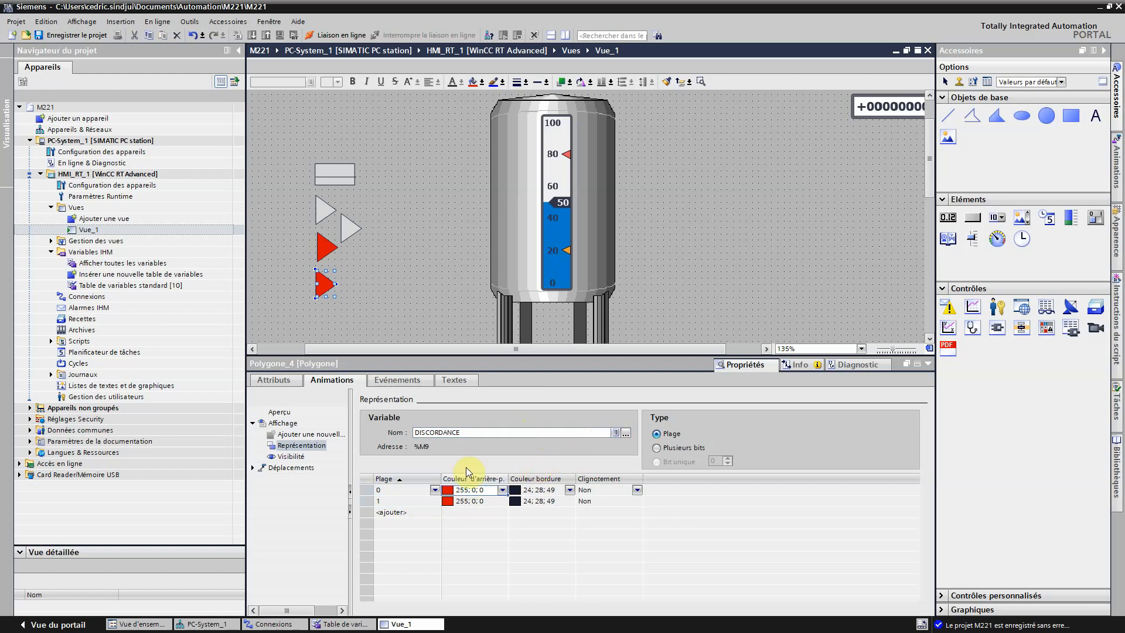
- Link the copied triangle's Représentation animation to the variable DISCO_ACK
click(618, 432)
drag(603, 432, 369, 437)
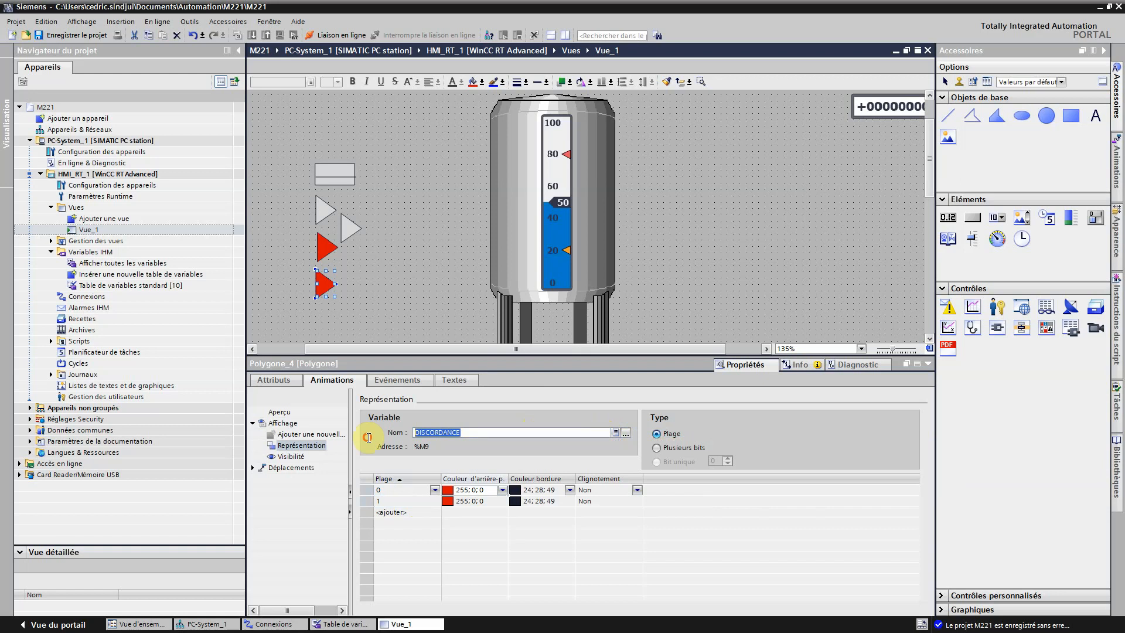
text(D)
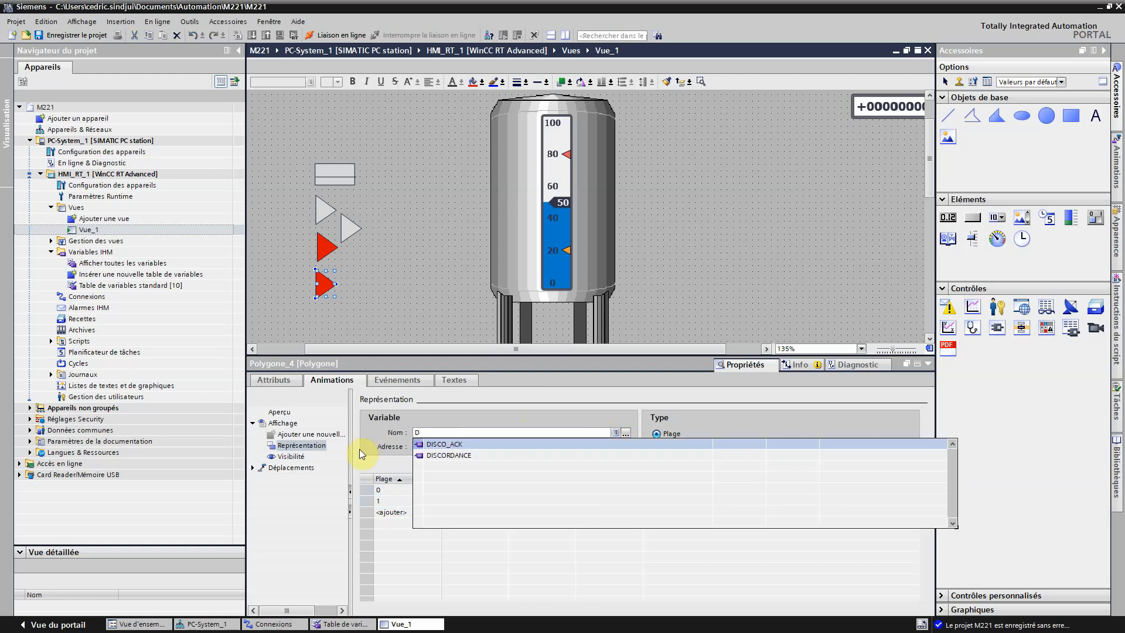
click(452, 444)
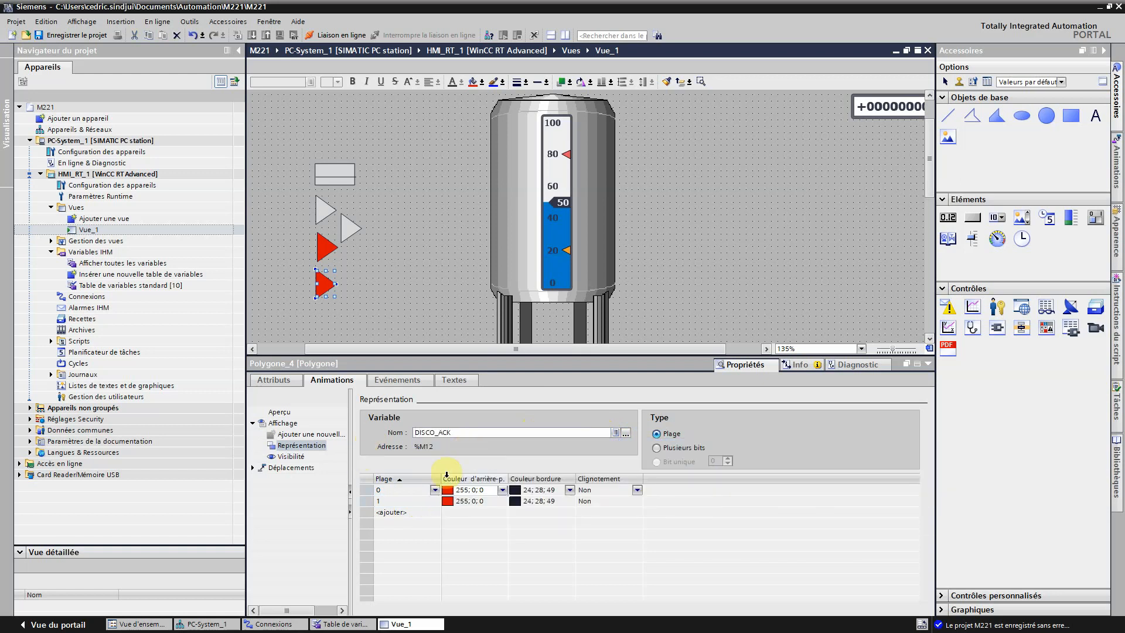
- Set Clignotement to Oui for range 0 of the Représentation animation, leaving range 1 at Non
click(432, 492)
click(434, 491)
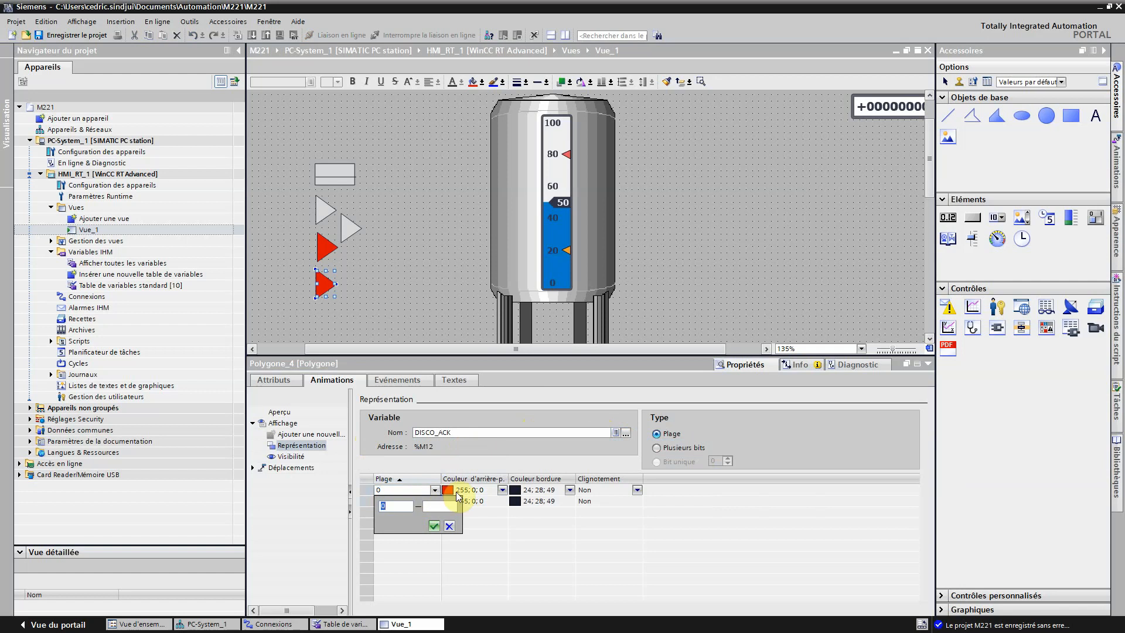
click(433, 492)
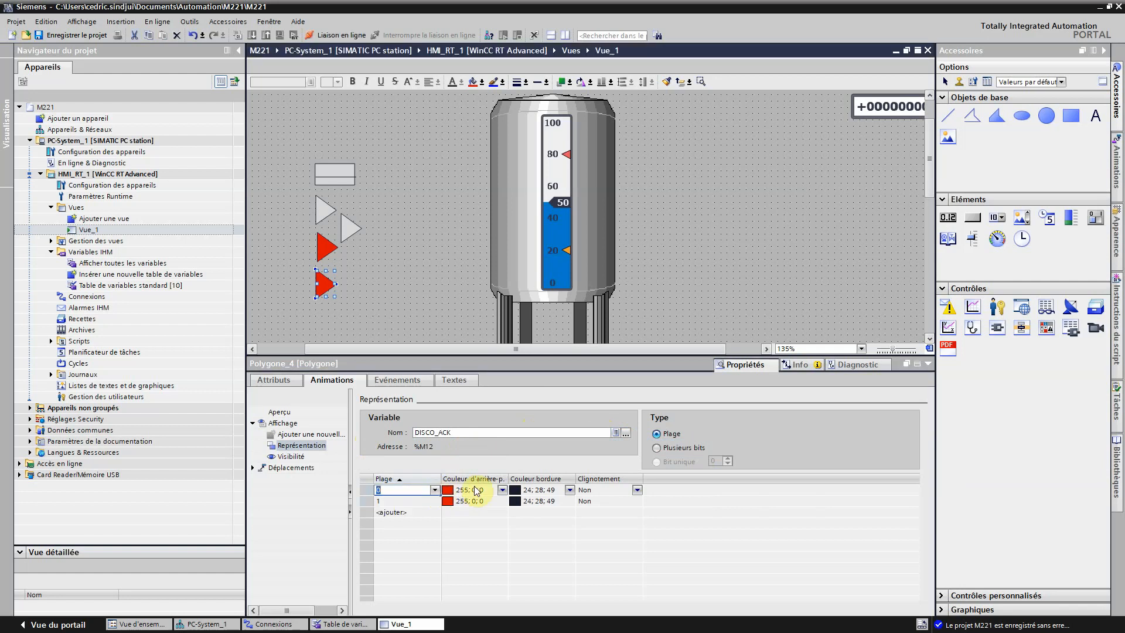
click(487, 491)
click(599, 491)
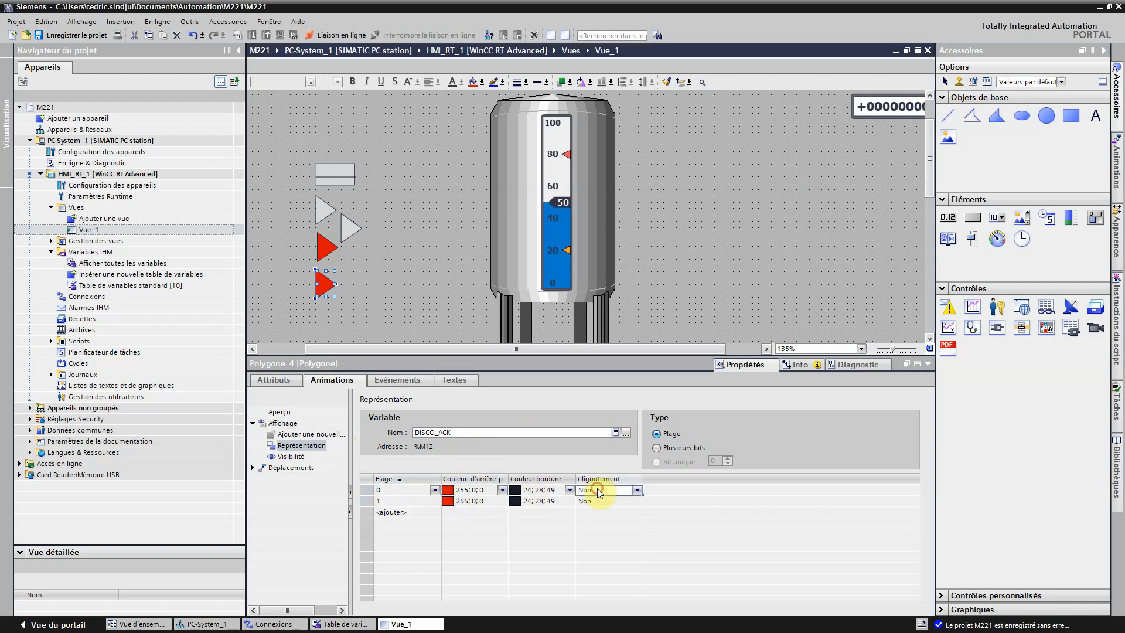
click(407, 502)
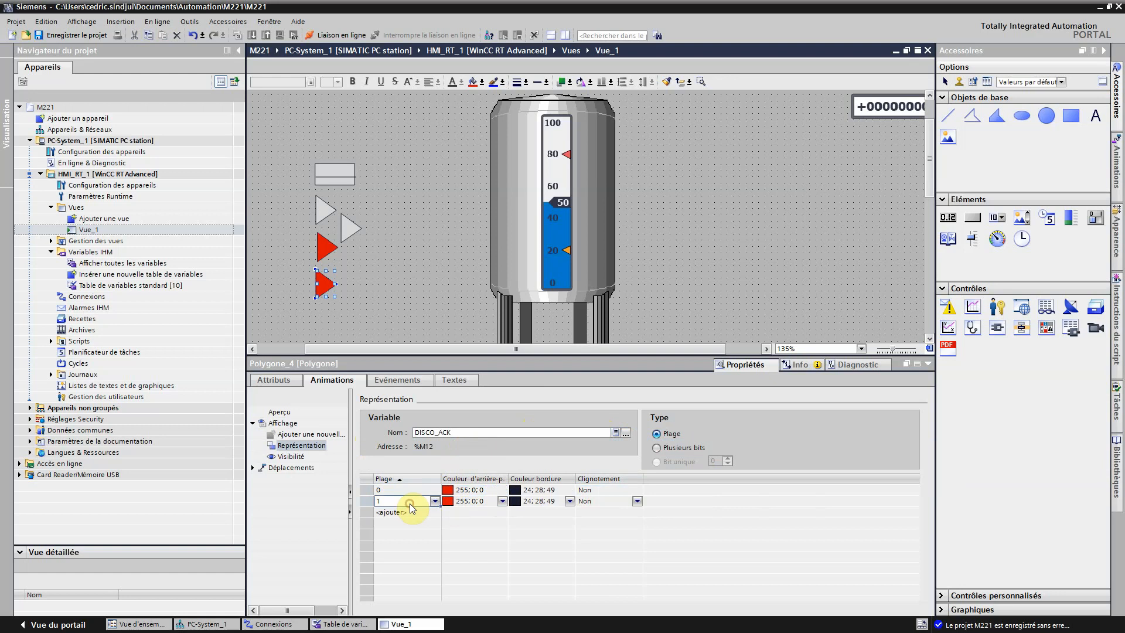
click(469, 491)
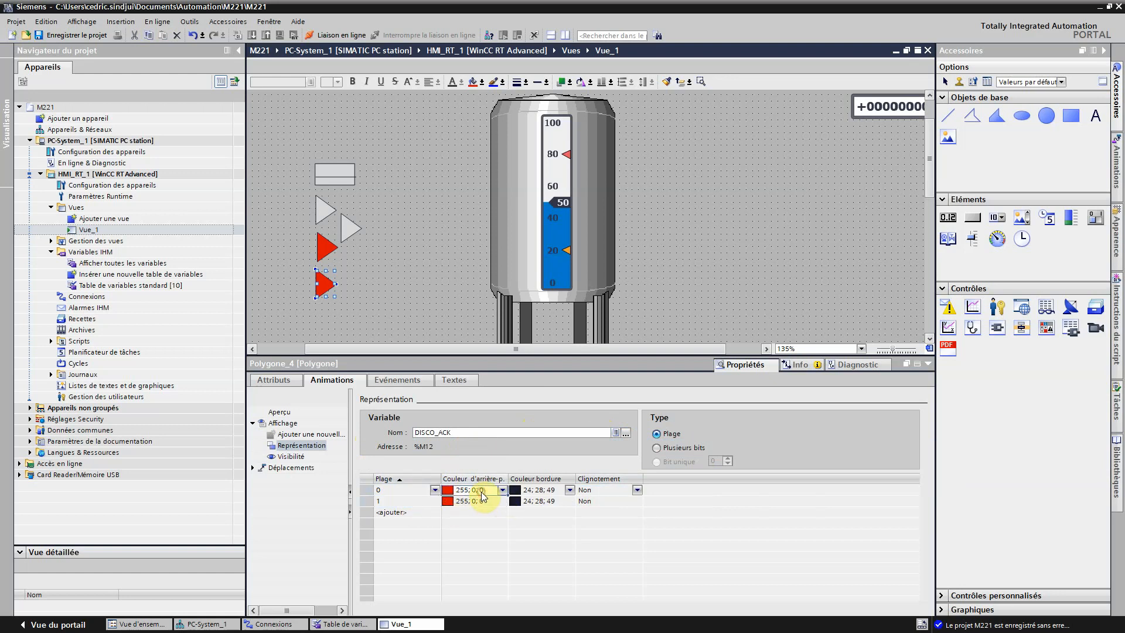
click(614, 496)
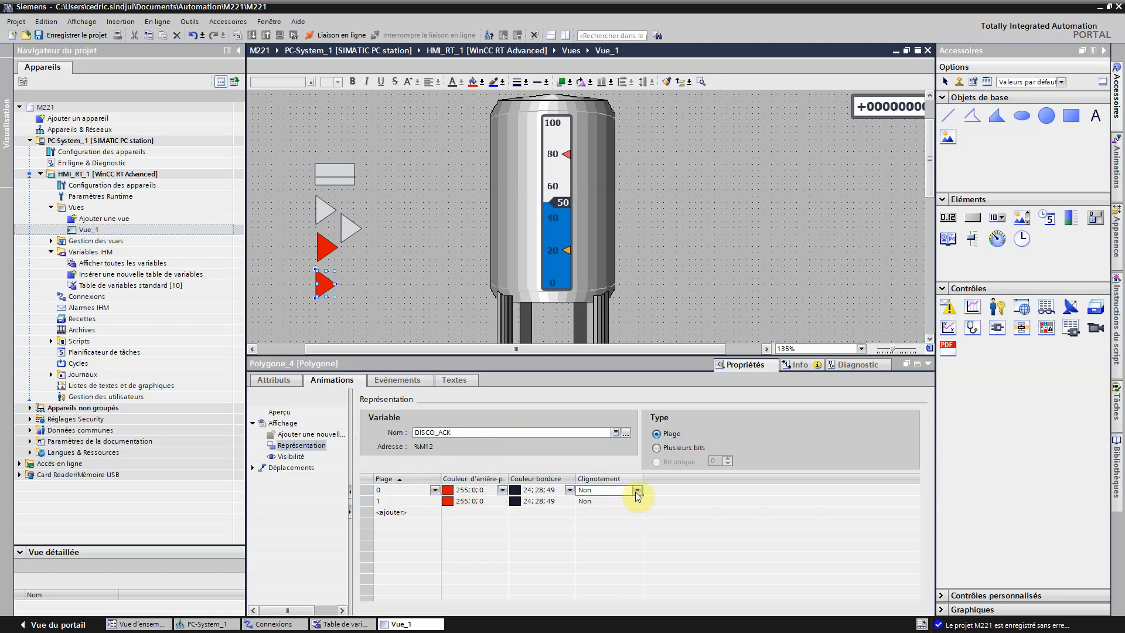
click(638, 491)
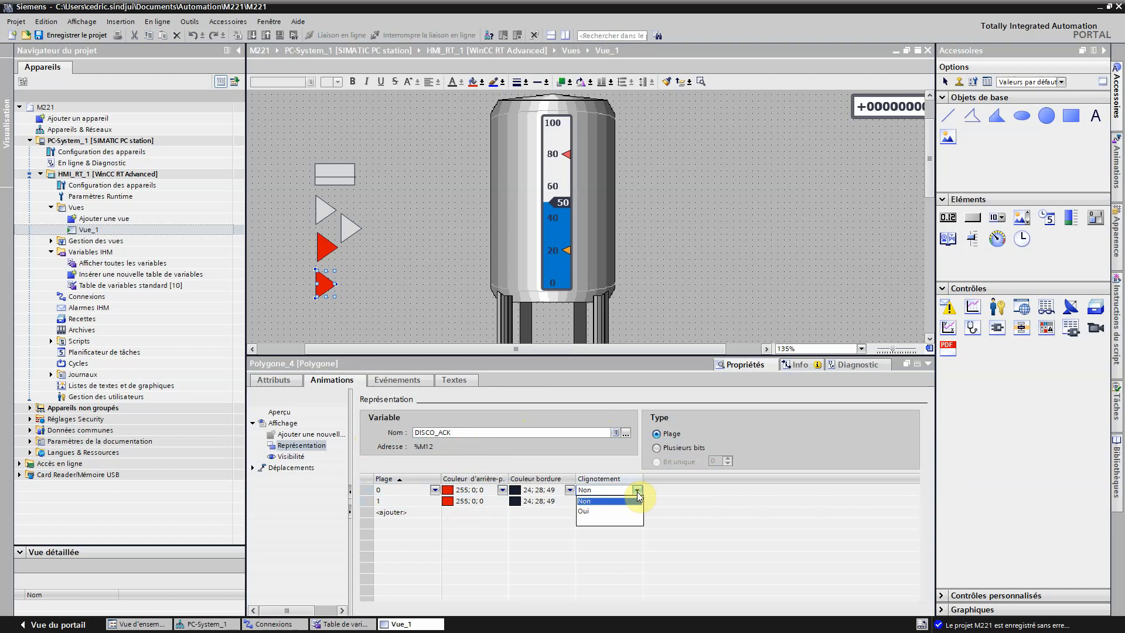
click(603, 511)
click(469, 503)
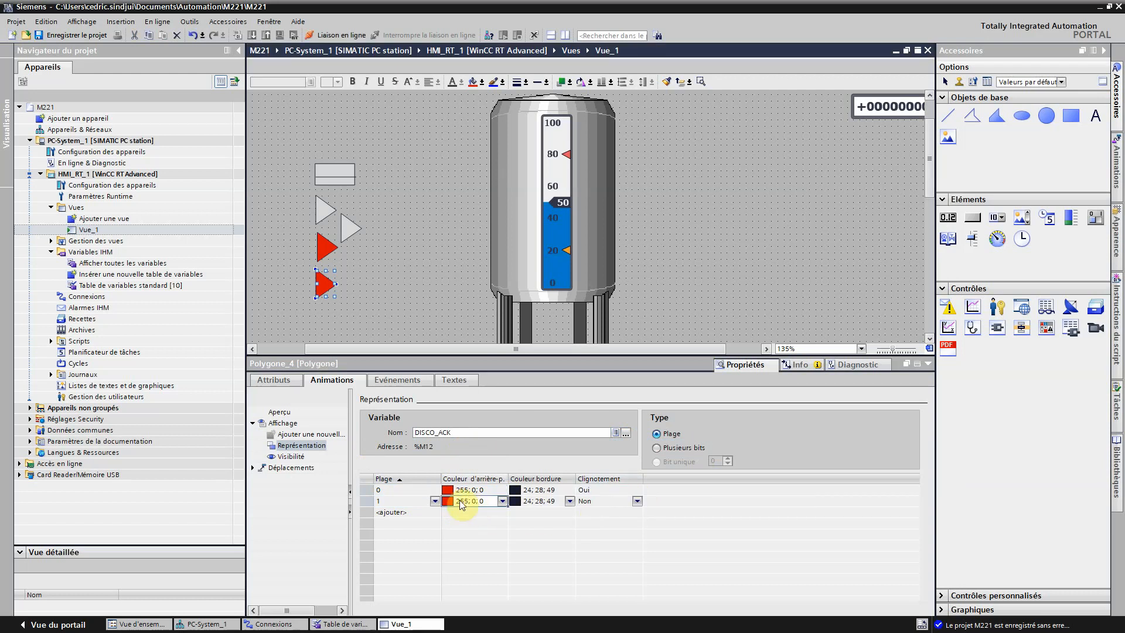
click(635, 501)
click(636, 504)
click(637, 504)
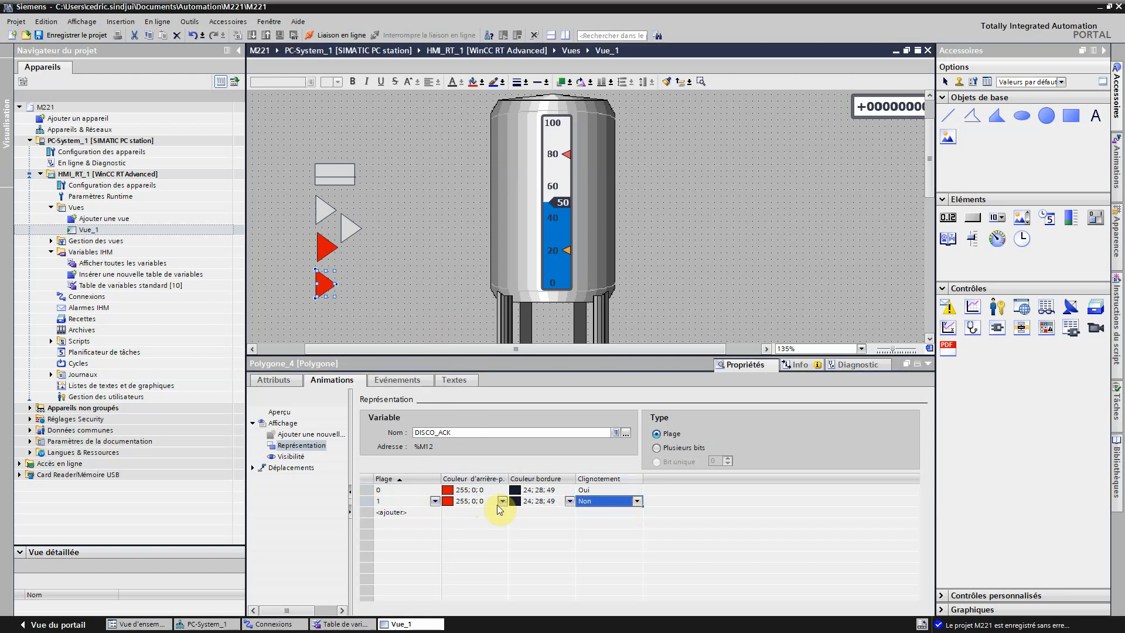
- Link the copied red triangle's Visibilité animation to DISCORDANCE and save the project
click(289, 456)
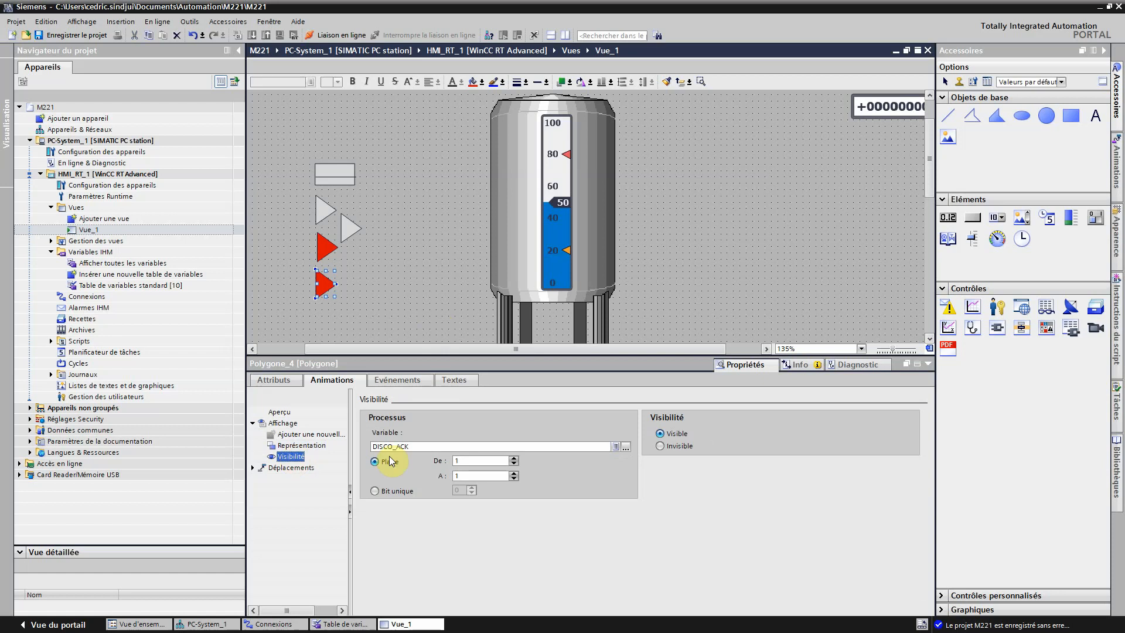
drag(511, 447, 268, 446)
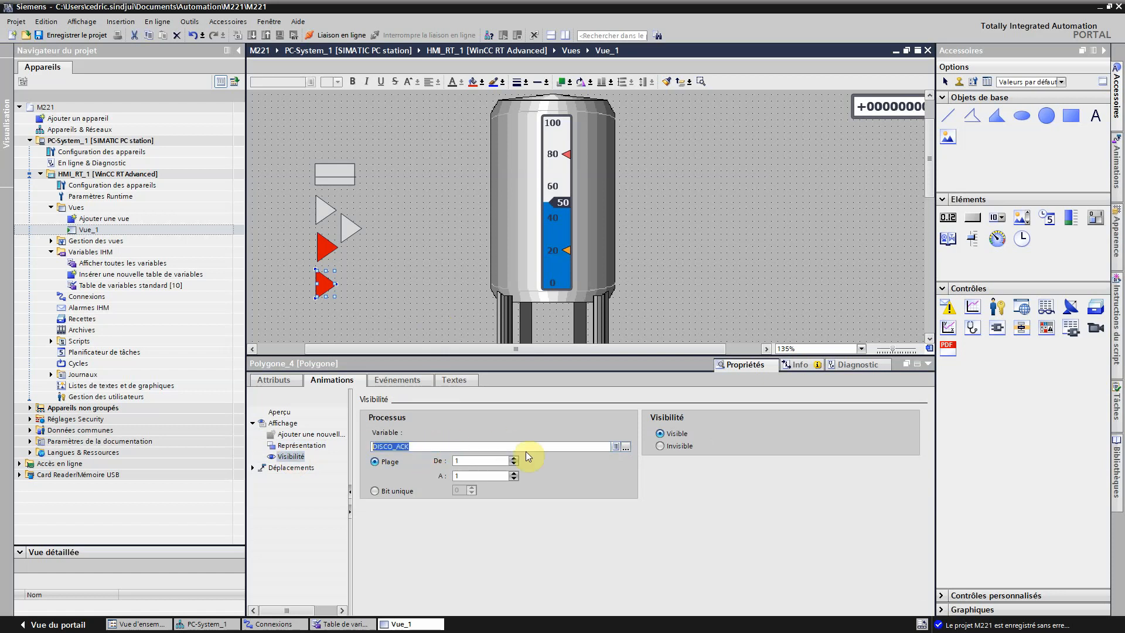
click(616, 446)
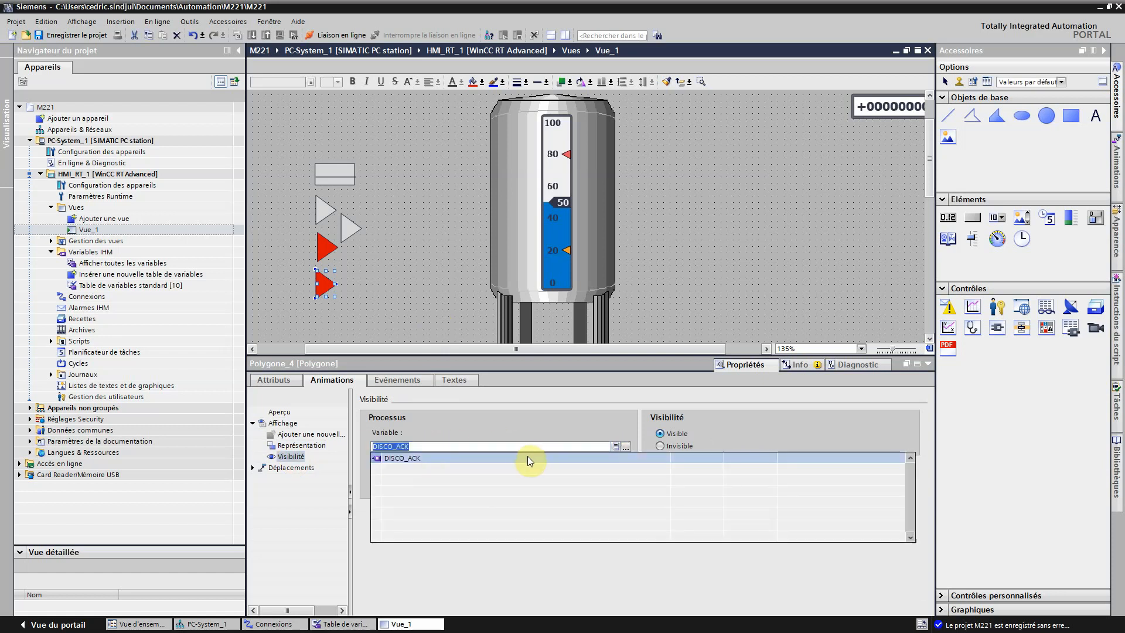
text(d)
click(407, 469)
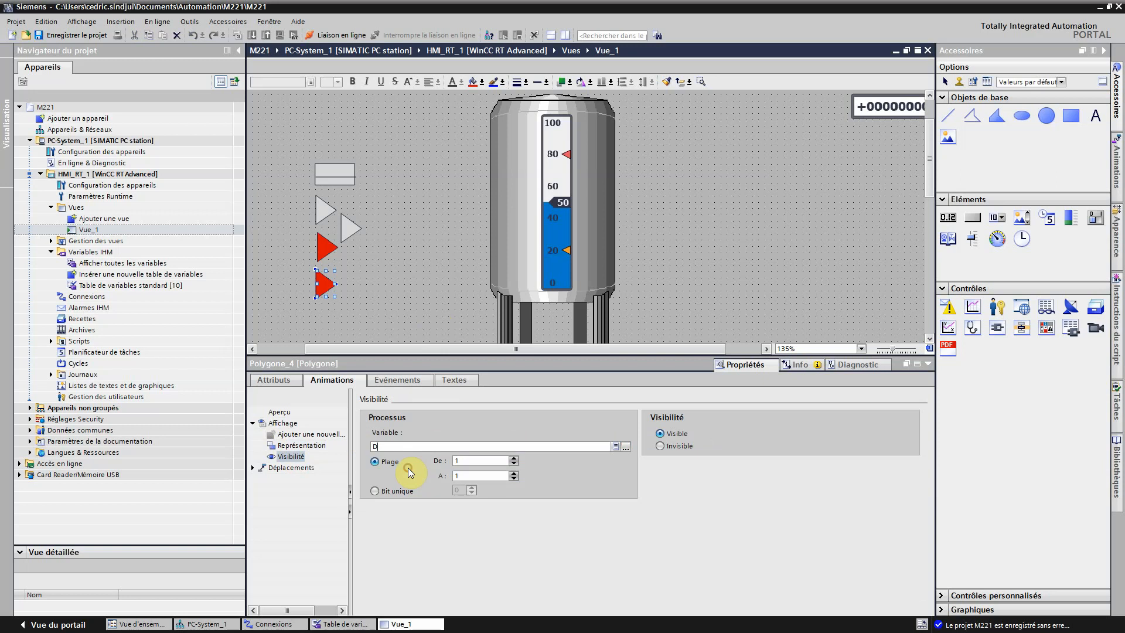
click(70, 35)
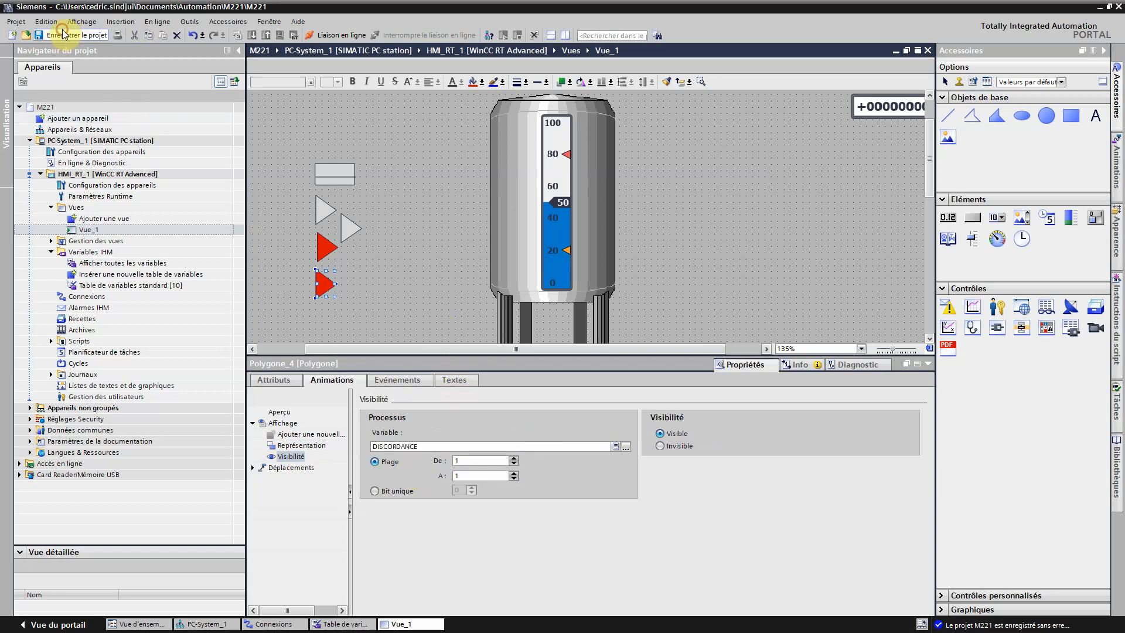
- Move the original red triangle away from the other triangles, to the free area beside the tank's lower part
click(424, 292)
click(326, 285)
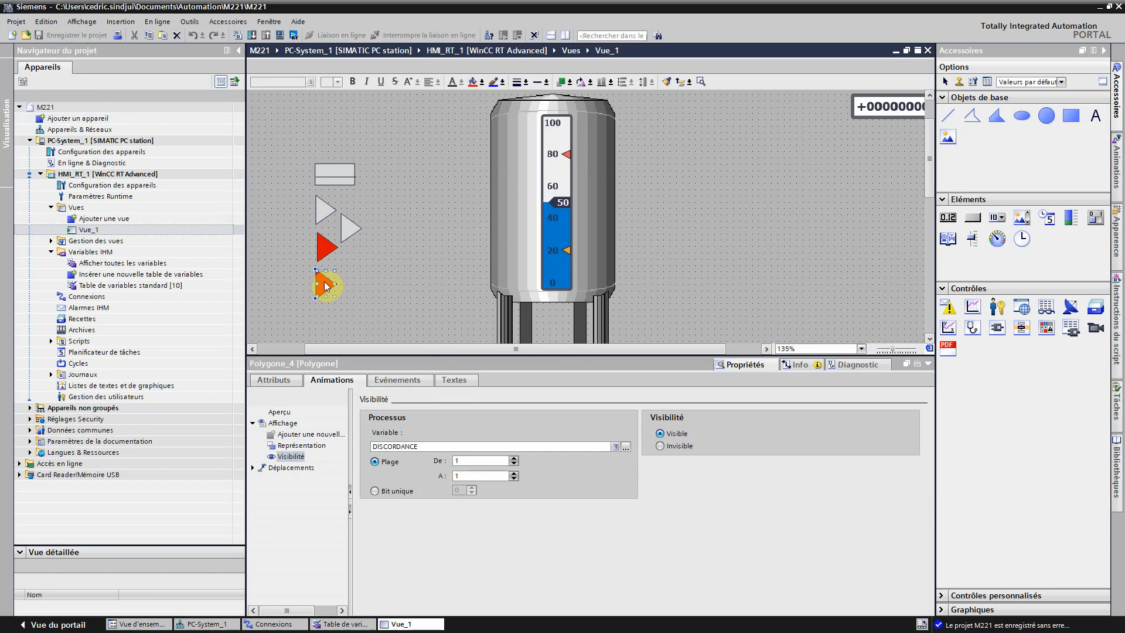
click(322, 243)
drag(322, 243, 428, 290)
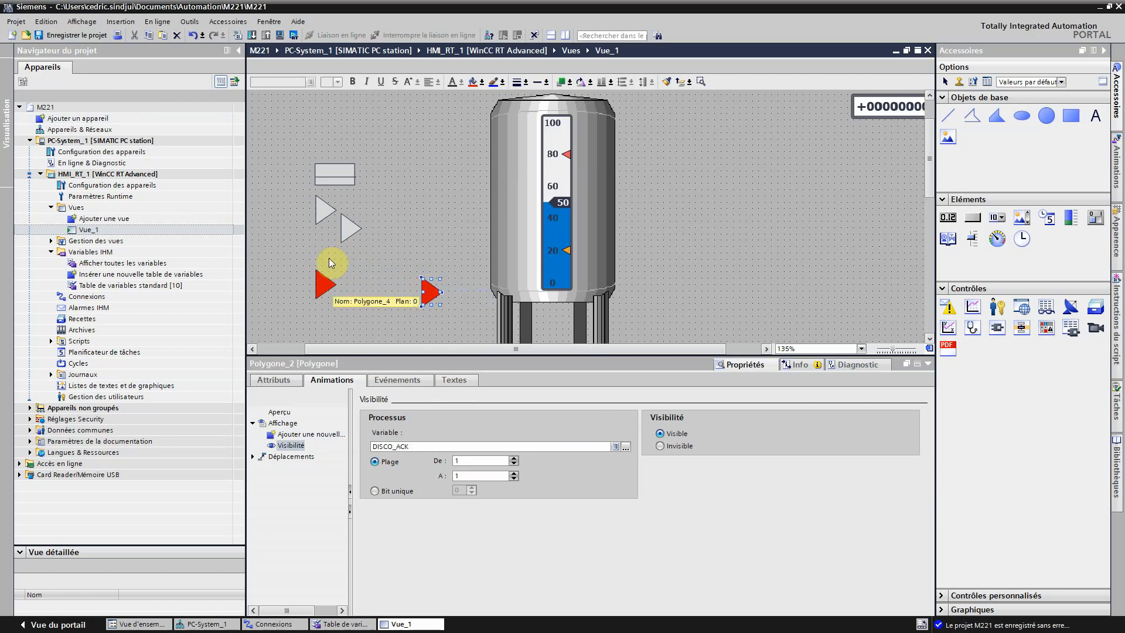
- Review the Représentation and Visibilité animations of the two grey triangles
click(349, 225)
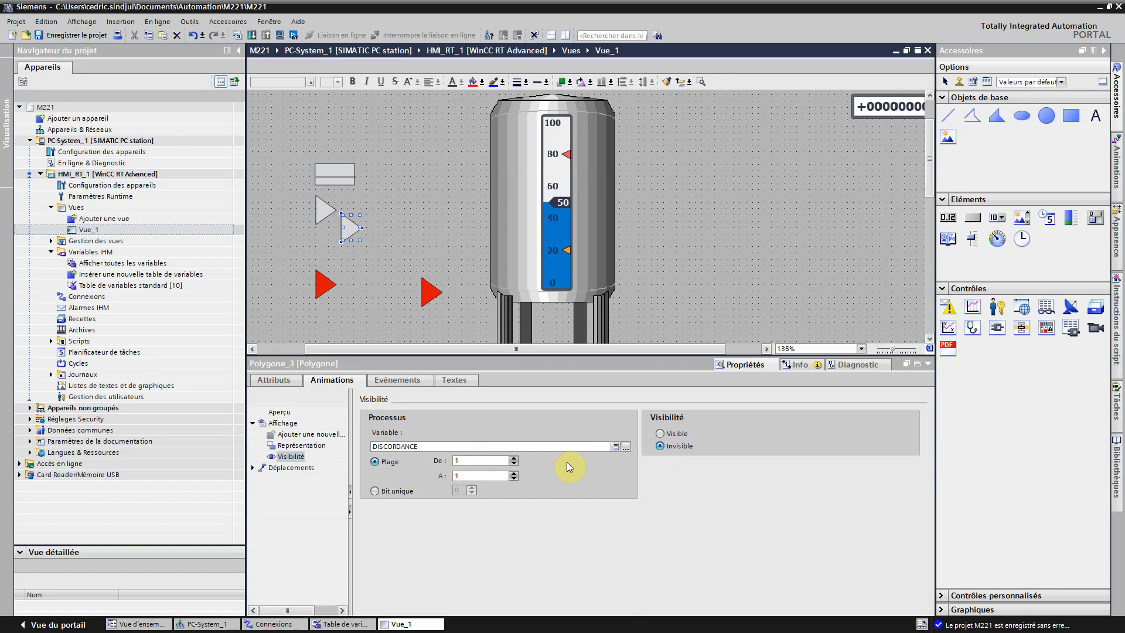
click(303, 446)
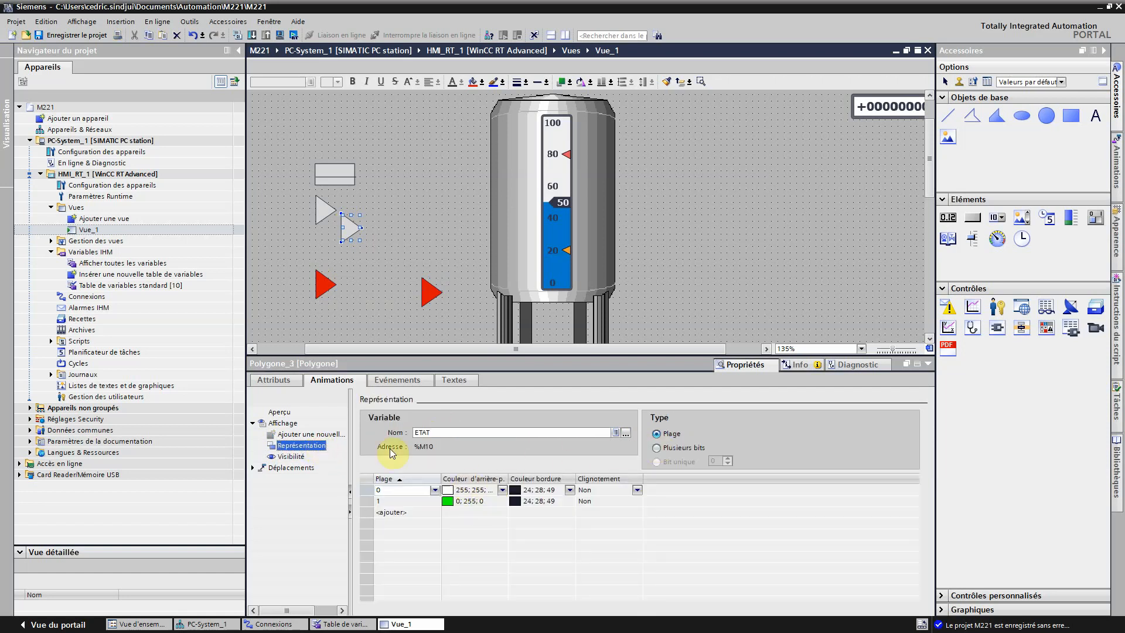
click(297, 457)
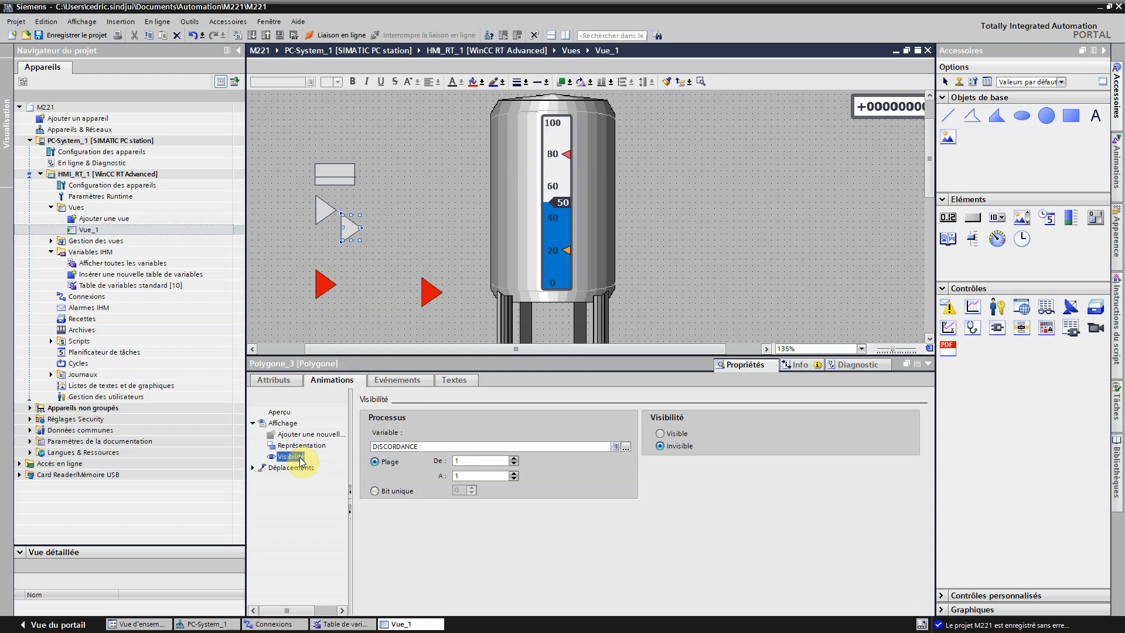
click(302, 445)
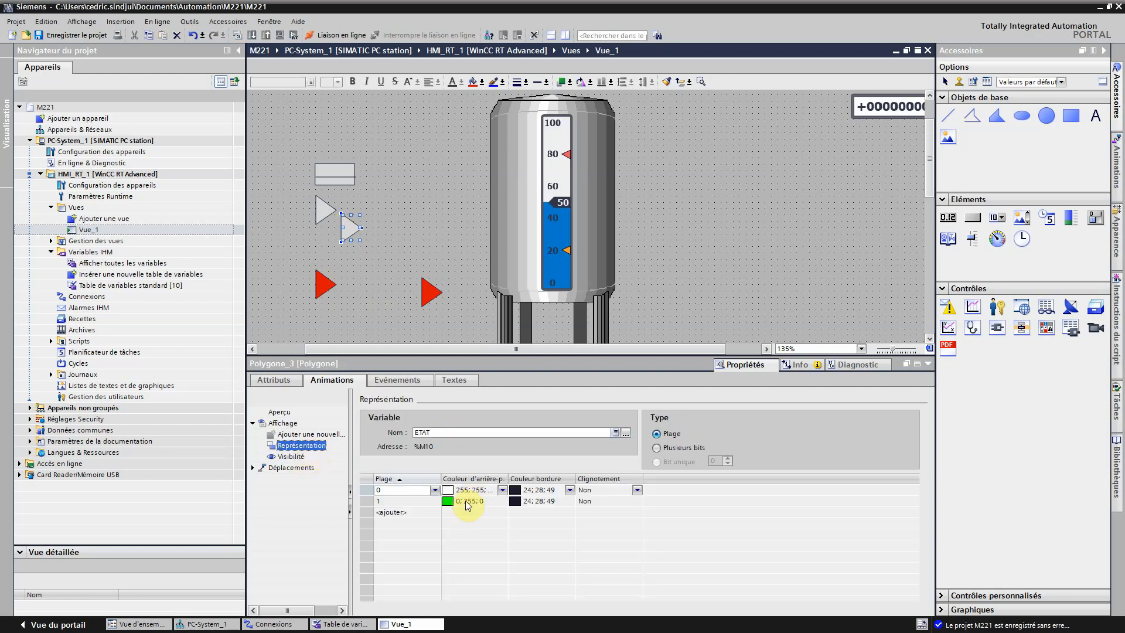
click(317, 208)
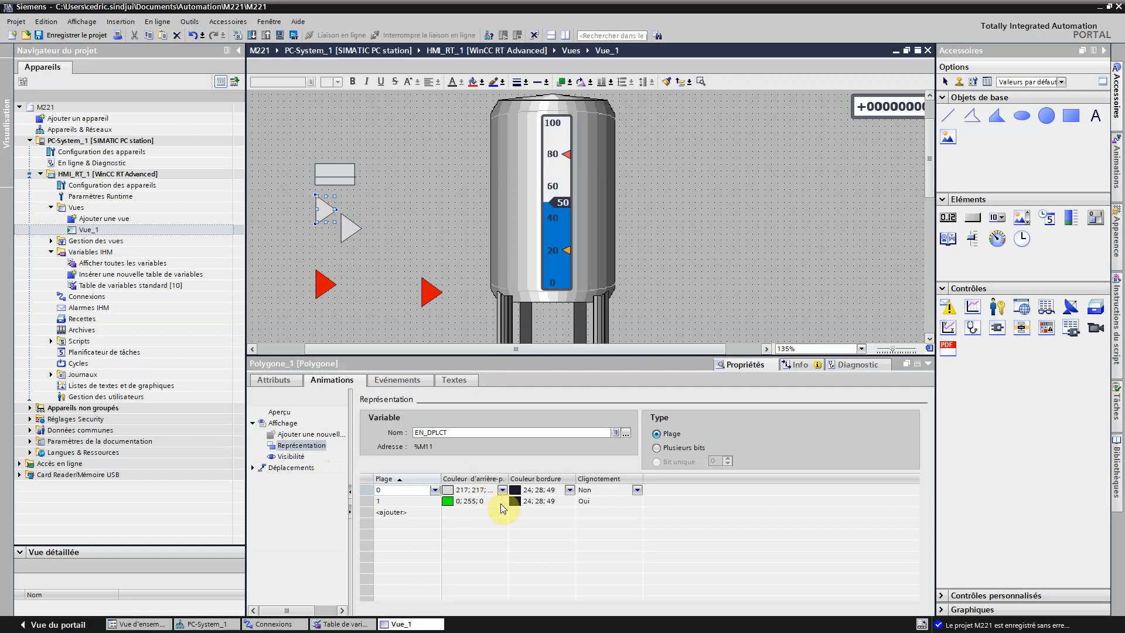
- Stack the second grey triangle and the blinking red triangle exactly on top of the first grey triangle
click(351, 231)
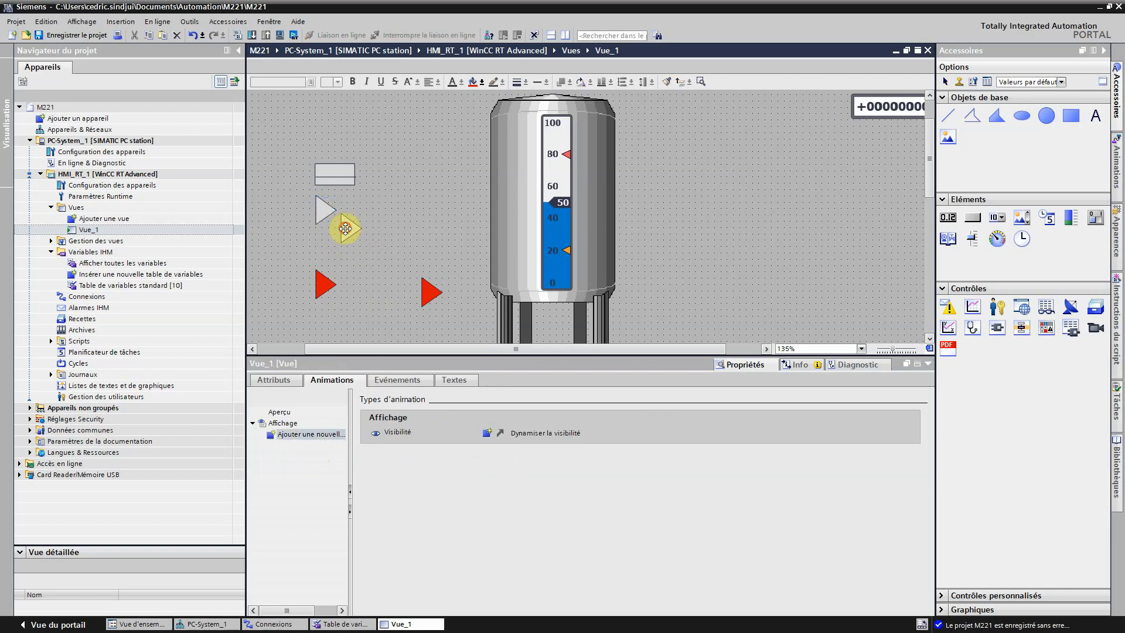
drag(345, 228, 320, 216)
drag(324, 286, 323, 211)
click(371, 219)
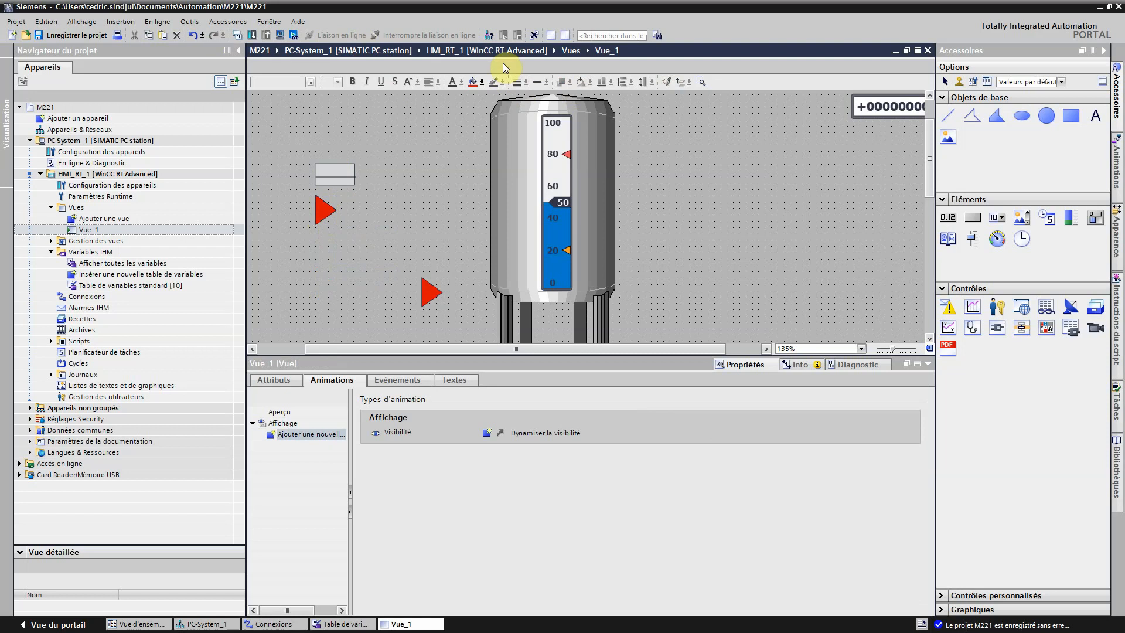
- Draw a vertical line from the stacked triangles' tip up to the underside of the grey rectangle
click(947, 116)
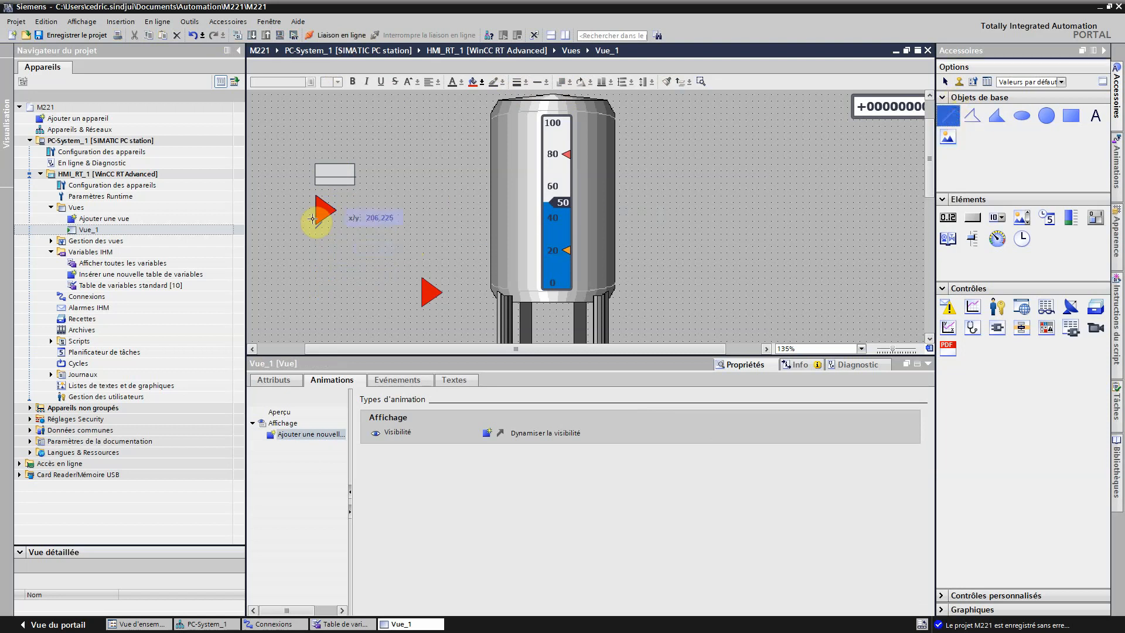
drag(336, 210, 335, 184)
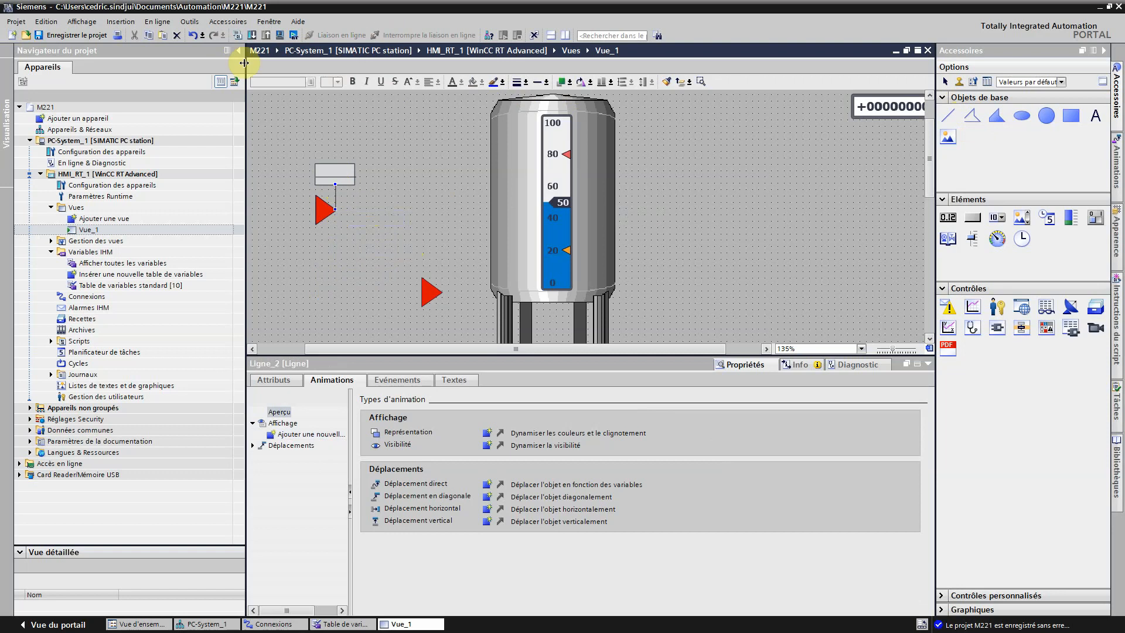
click(369, 149)
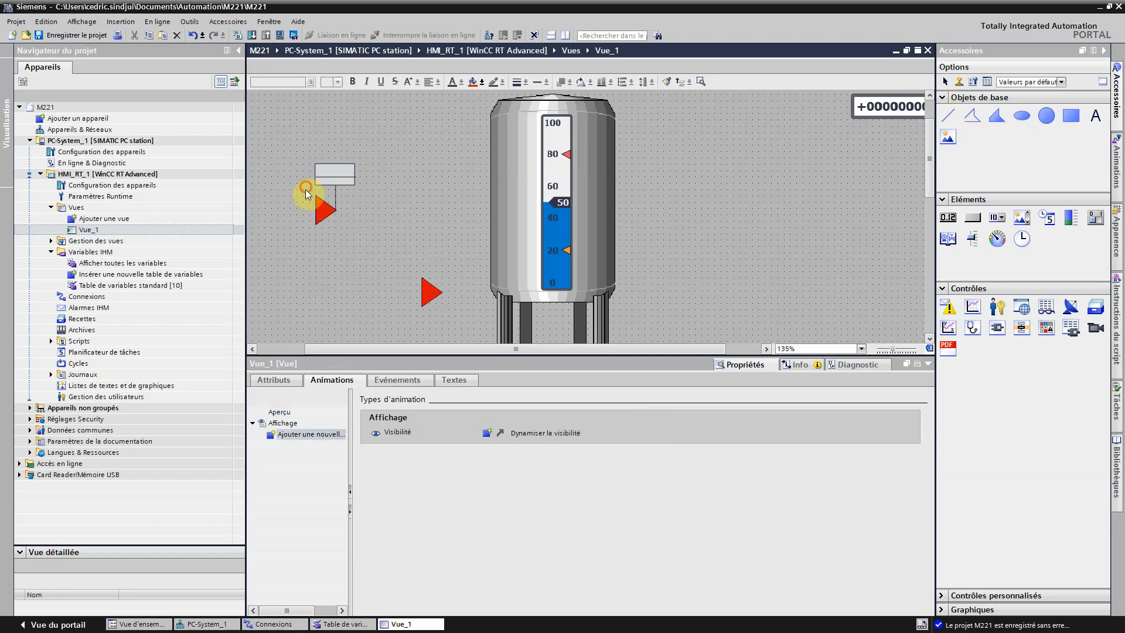
- Copy the whole stack of triangles and paste the duplicate below the original stack
drag(301, 191, 348, 230)
right_click(322, 210)
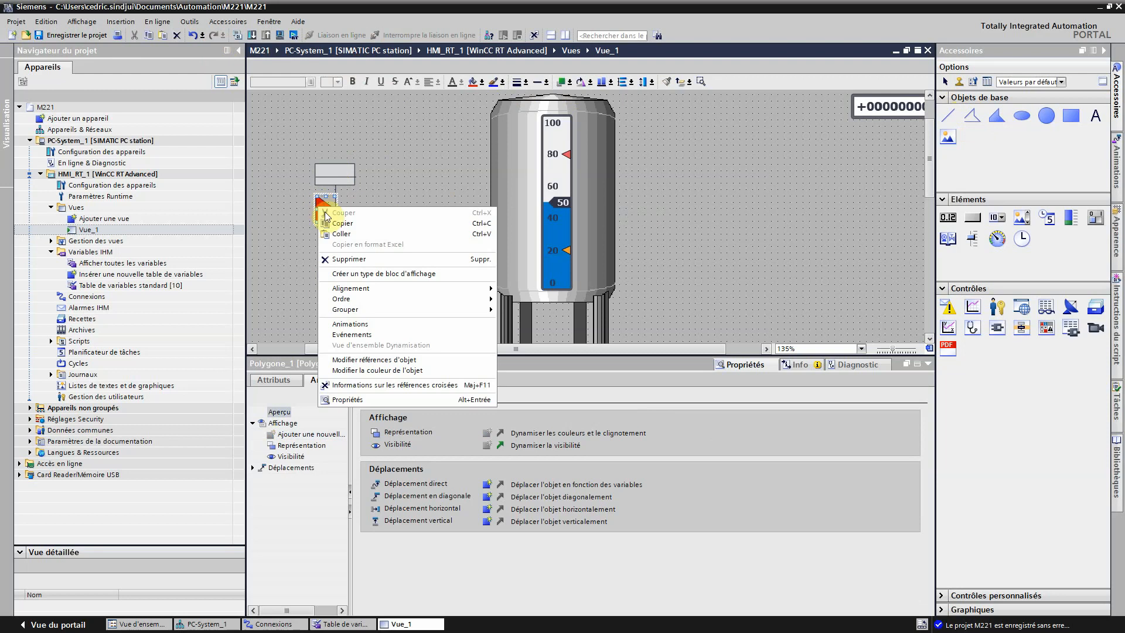
click(363, 224)
click(355, 255)
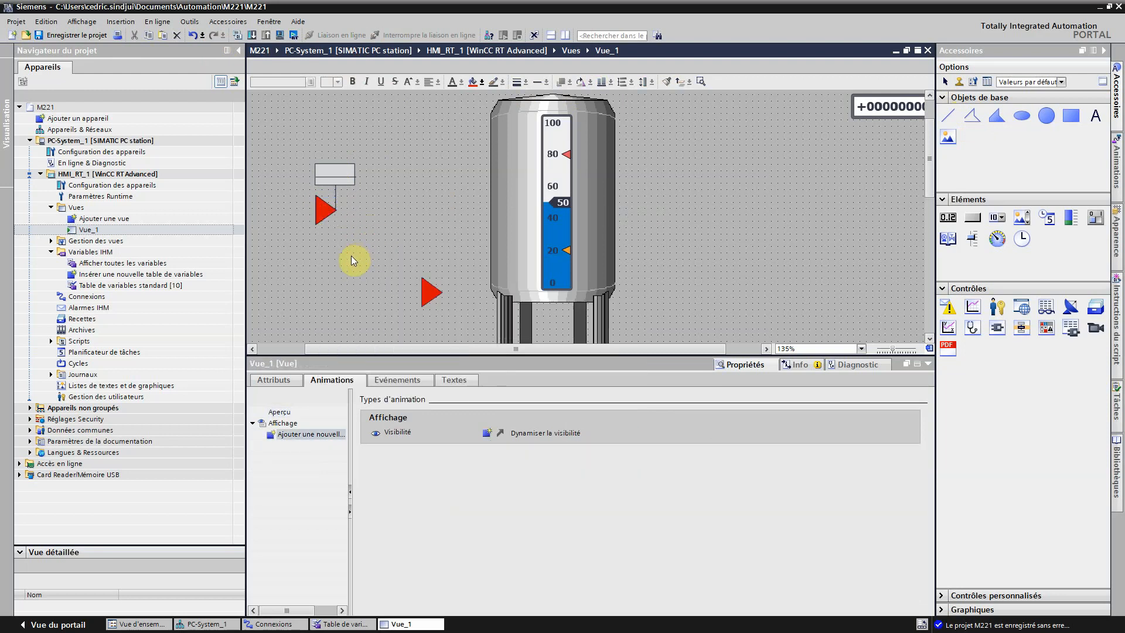
key(ctrl+v)
drag(334, 218, 345, 260)
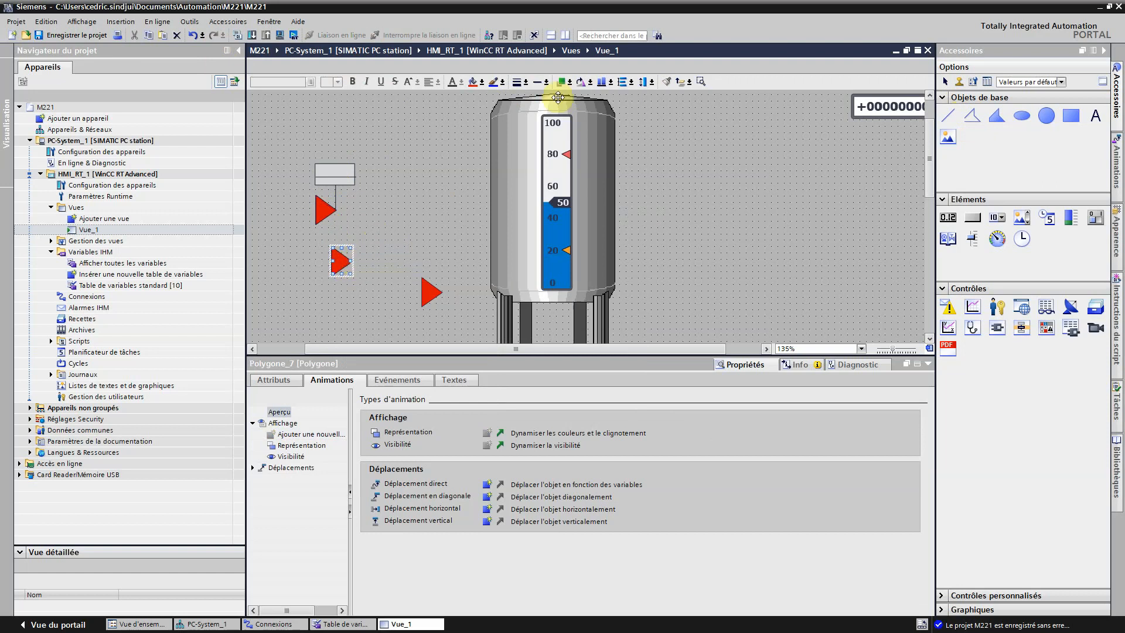
- Rotate the duplicated triangle stack to point left and place it tip to tip with the original stack
click(581, 83)
click(582, 84)
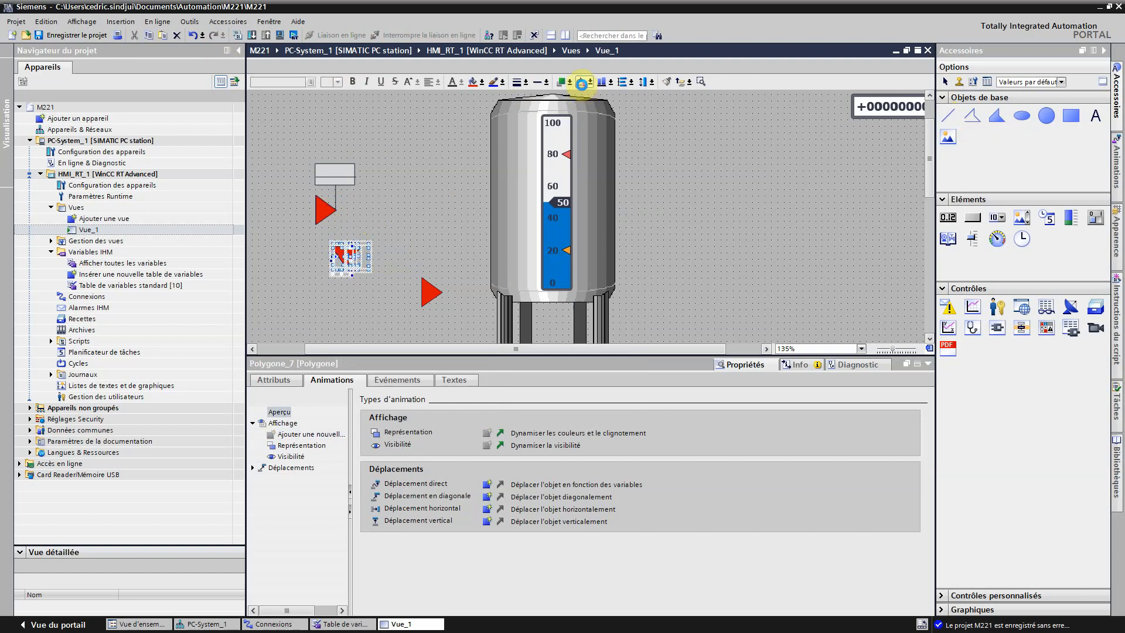
drag(342, 261, 346, 206)
click(402, 209)
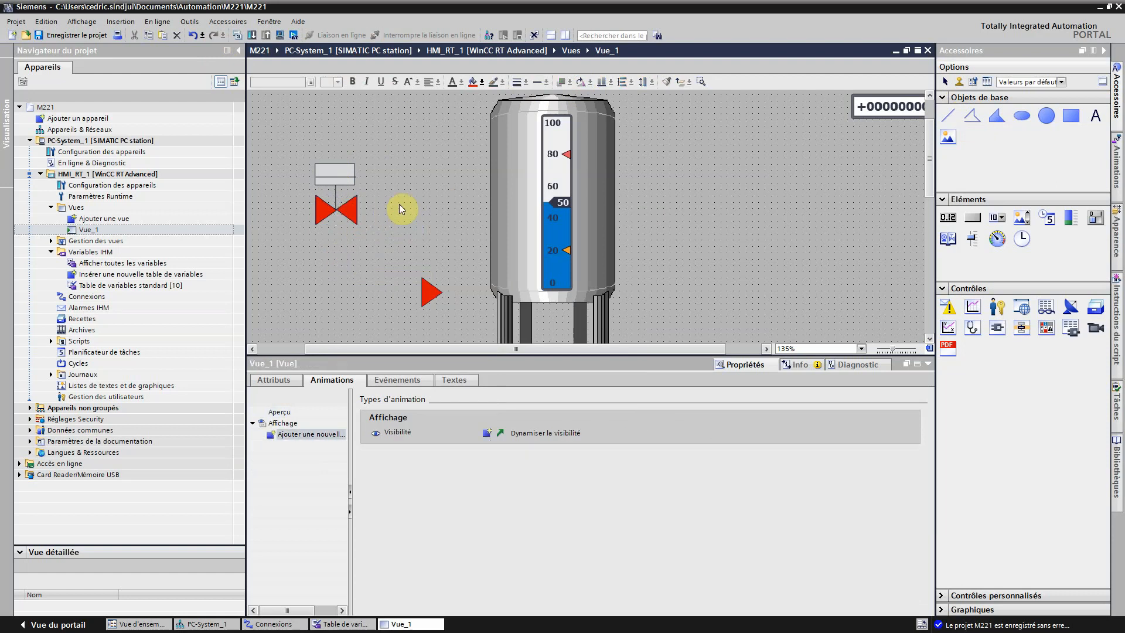
- Add a Représentation animation to the grey rectangle using variable CDE, with range values 0 and 1
click(332, 170)
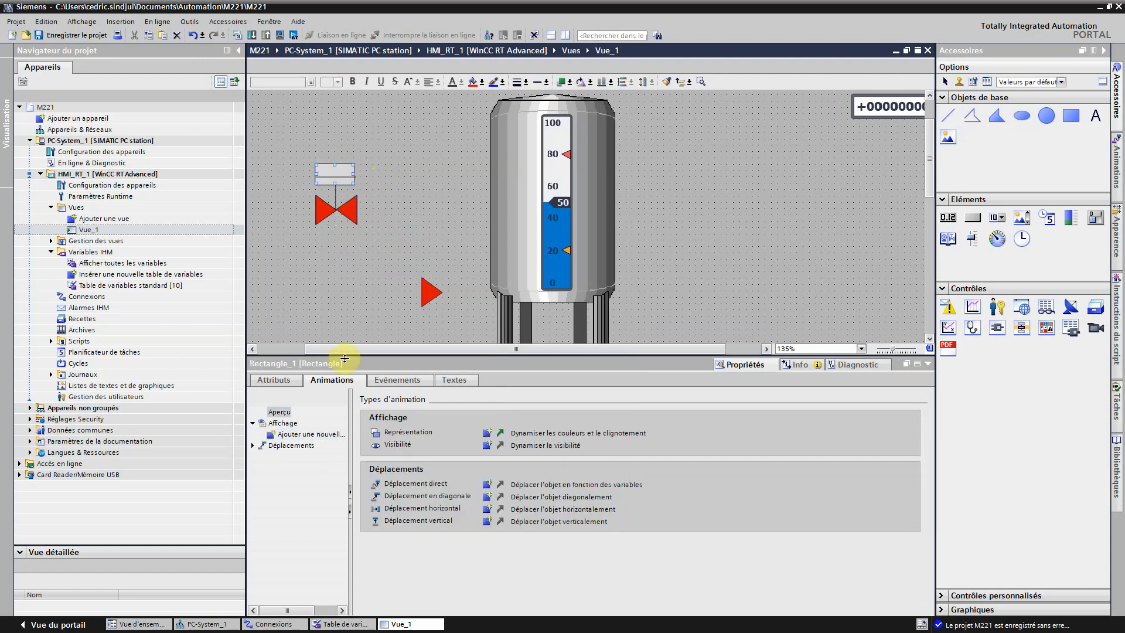
click(295, 434)
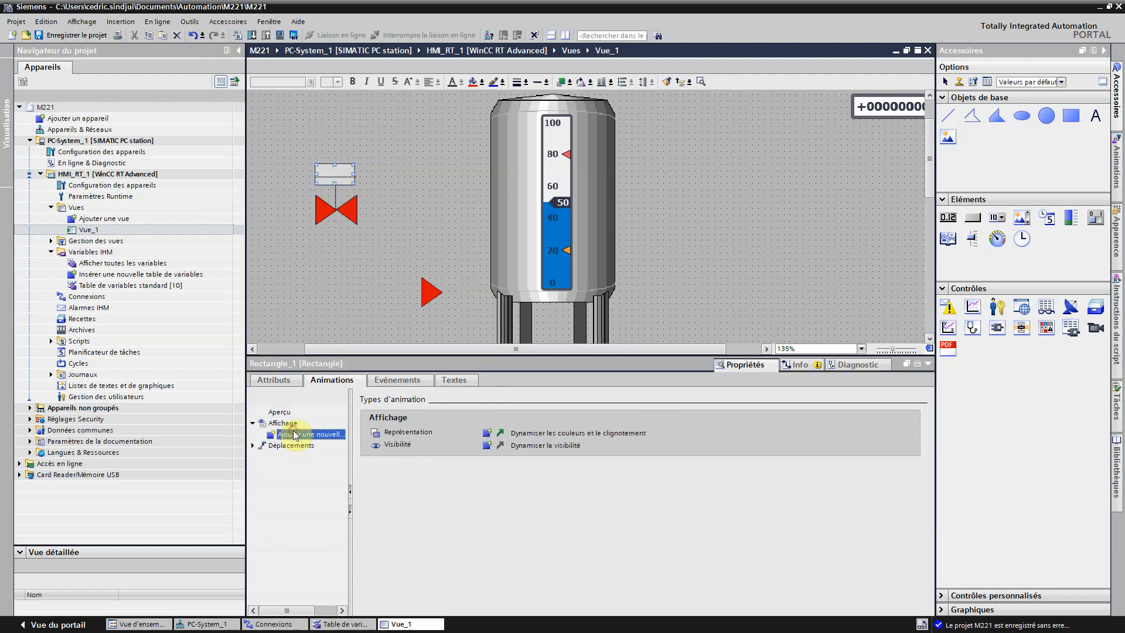
click(490, 434)
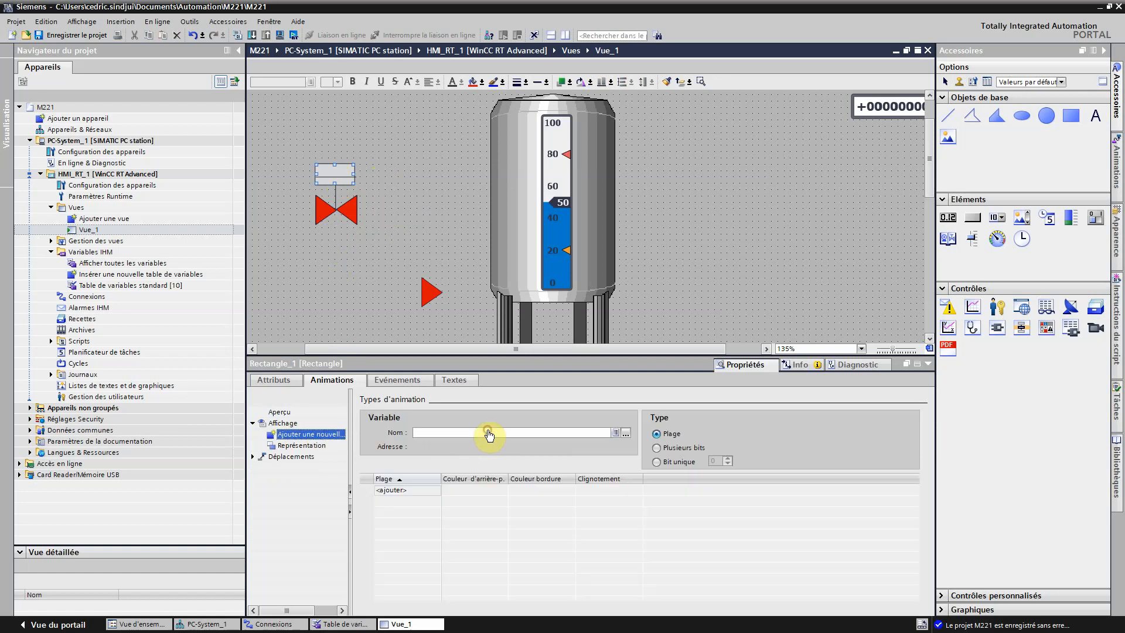
click(615, 432)
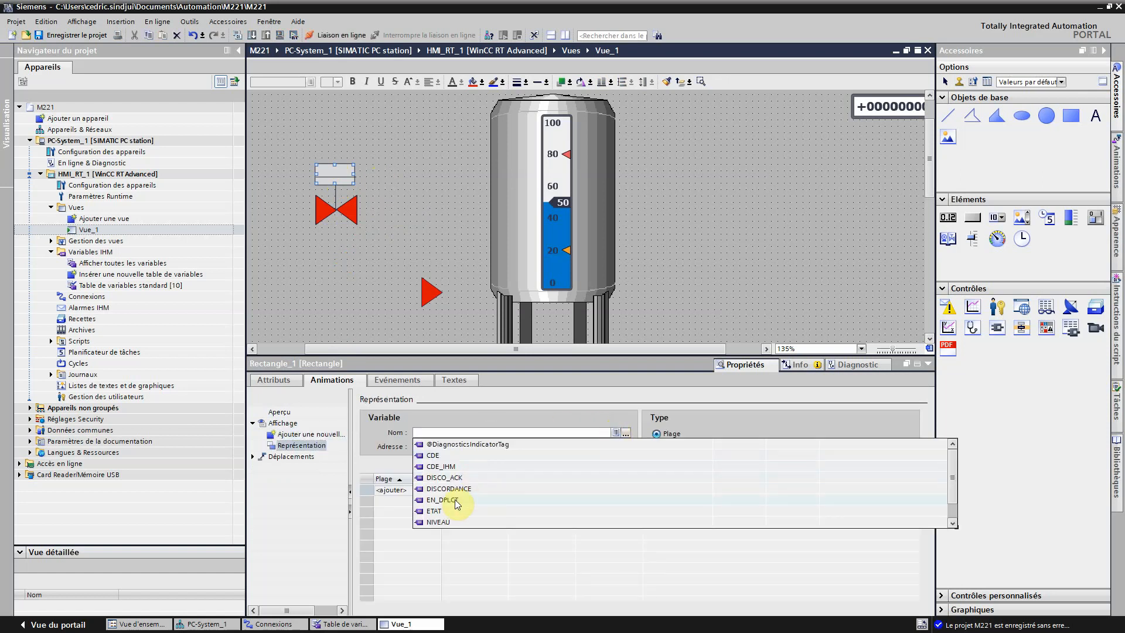
click(434, 455)
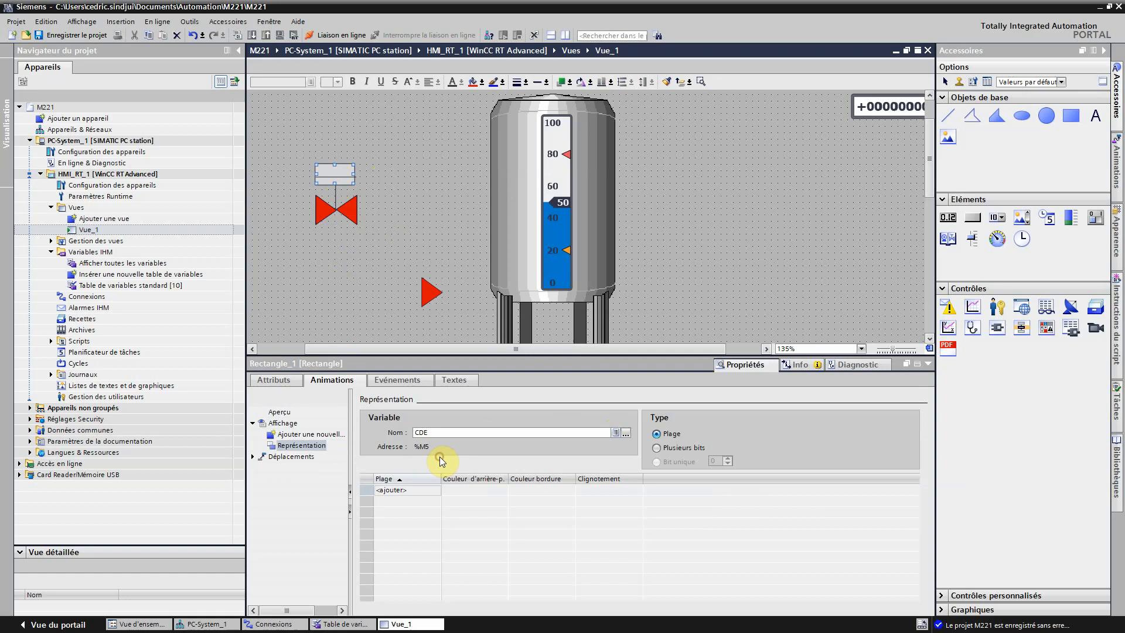
click(416, 491)
click(411, 502)
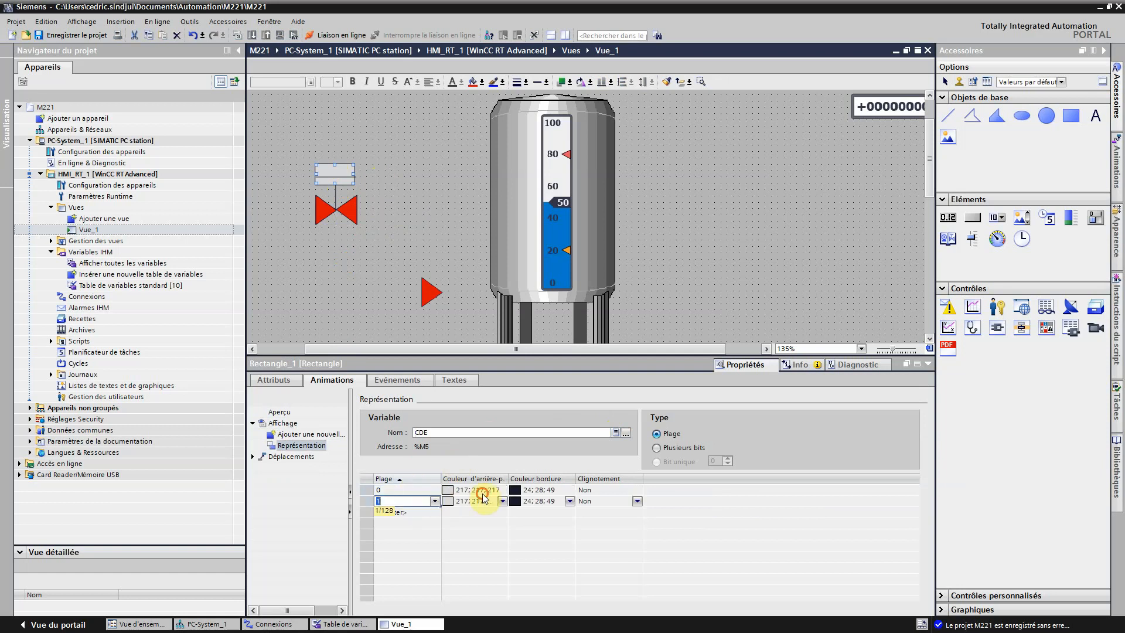
- Set the rectangle's animated background colour to white (255; 255; 255) for value 0 and green (0; 255; 0) for value 1
click(503, 491)
click(502, 490)
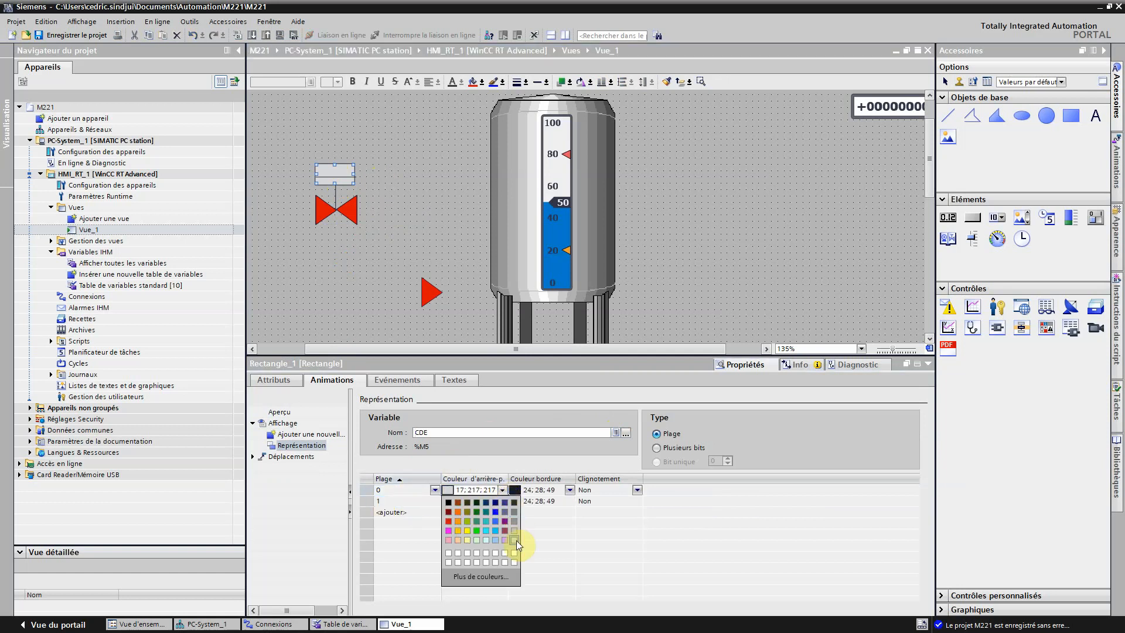
click(516, 540)
click(483, 503)
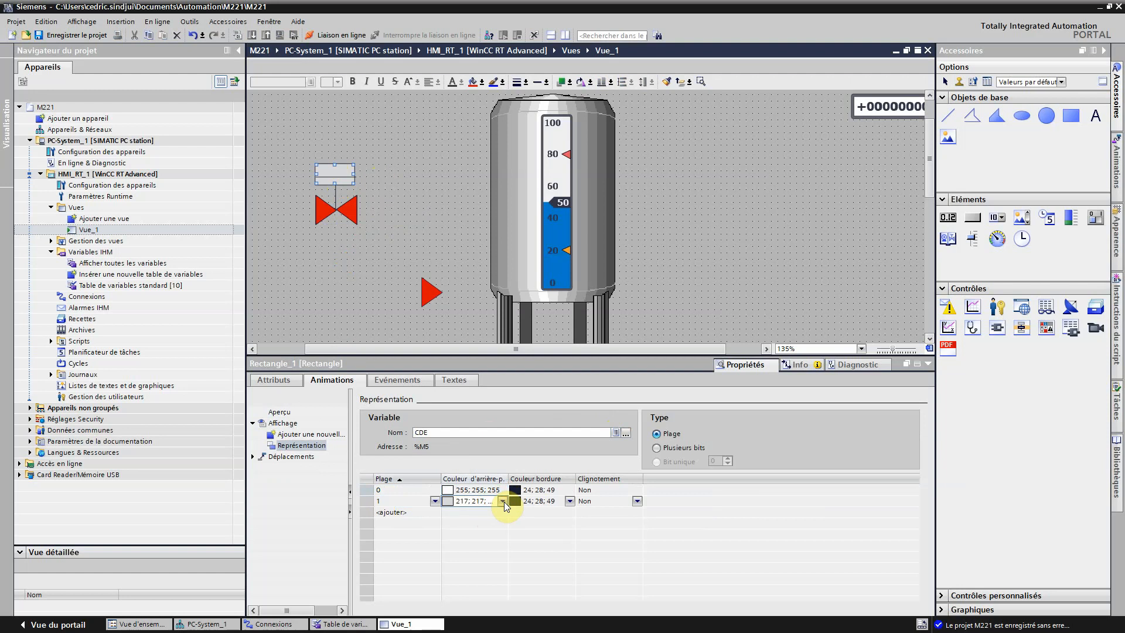
click(503, 501)
click(476, 541)
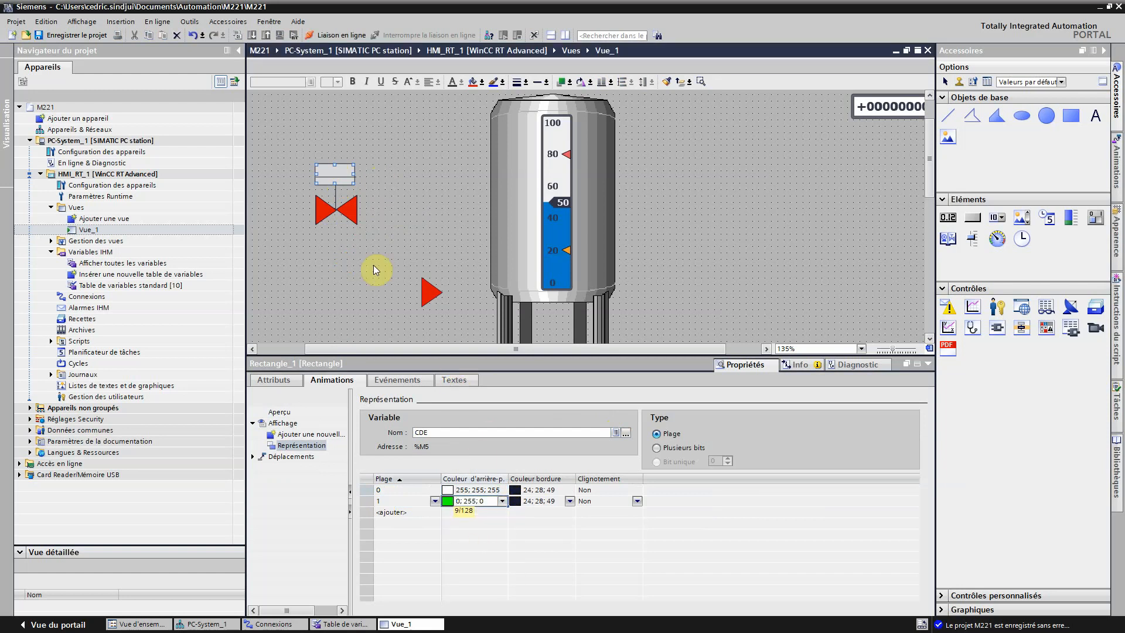
click(390, 286)
- Delete the leftover red triangle between the valve symbol and the tank
drag(433, 350, 385, 350)
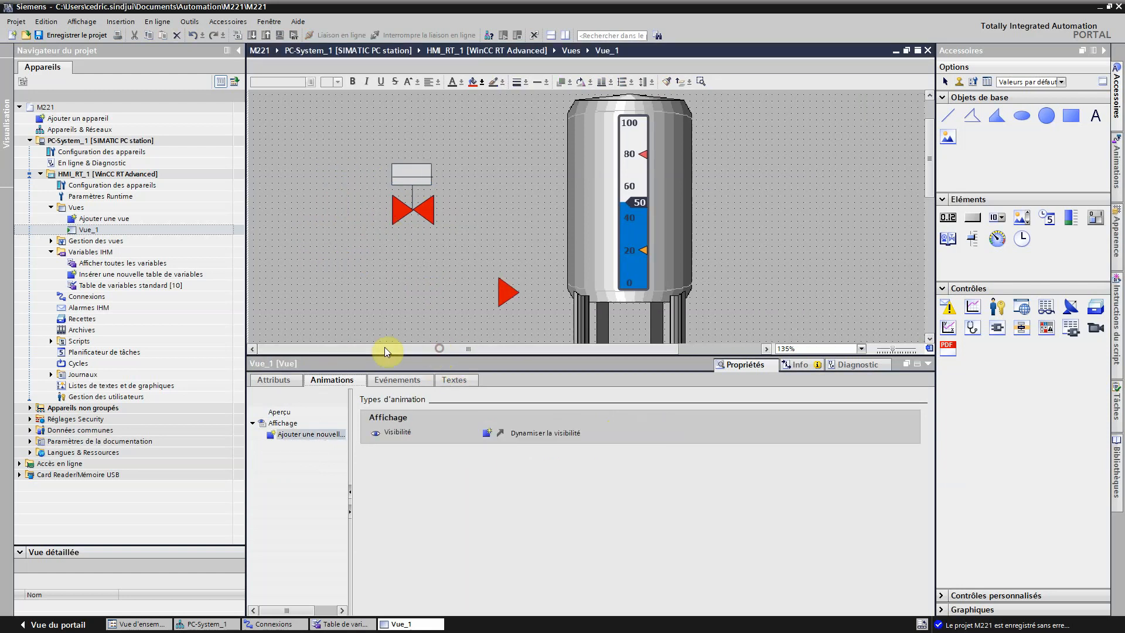
click(503, 291)
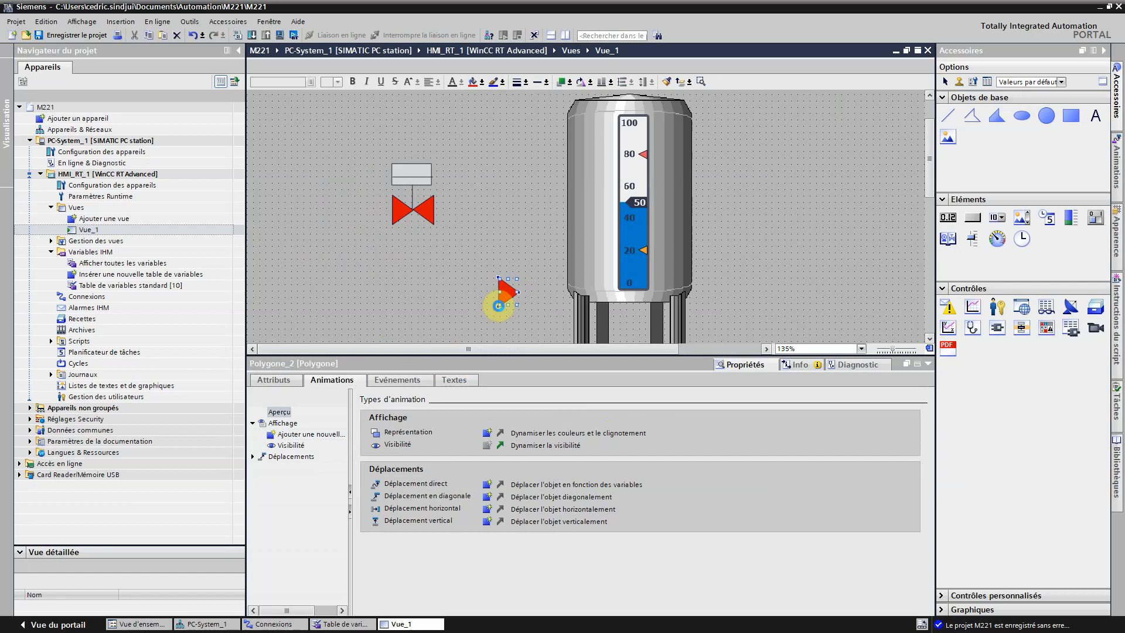
key(Delete)
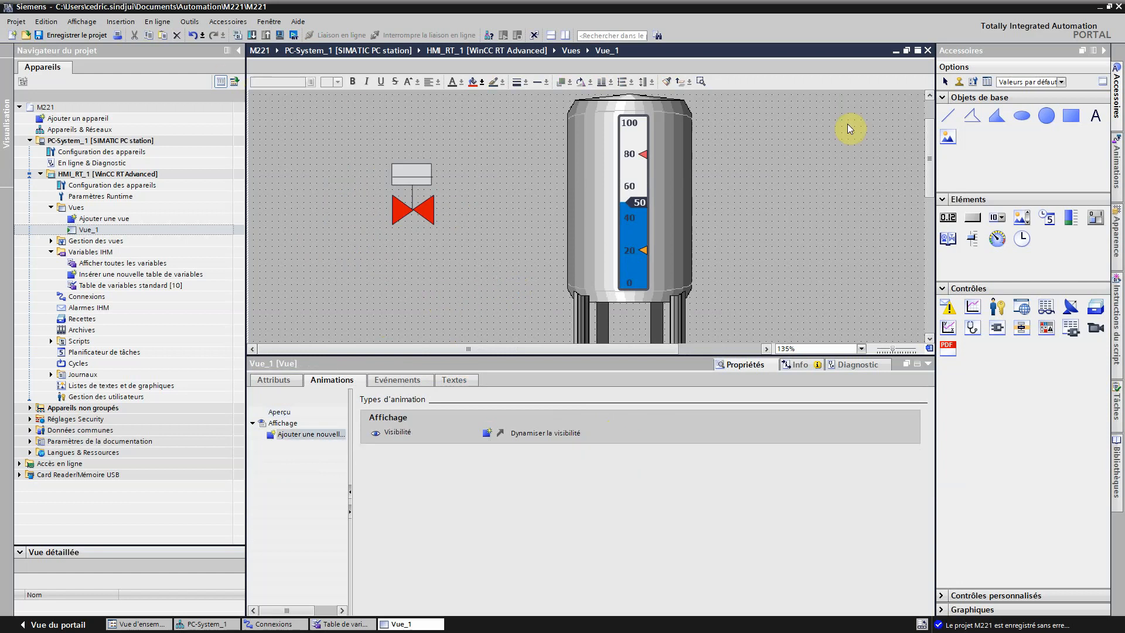
- Draw a pipe line about 123 px long leftward from the valve and level it by setting the initial point's Y to 225
click(947, 115)
drag(396, 206, 287, 207)
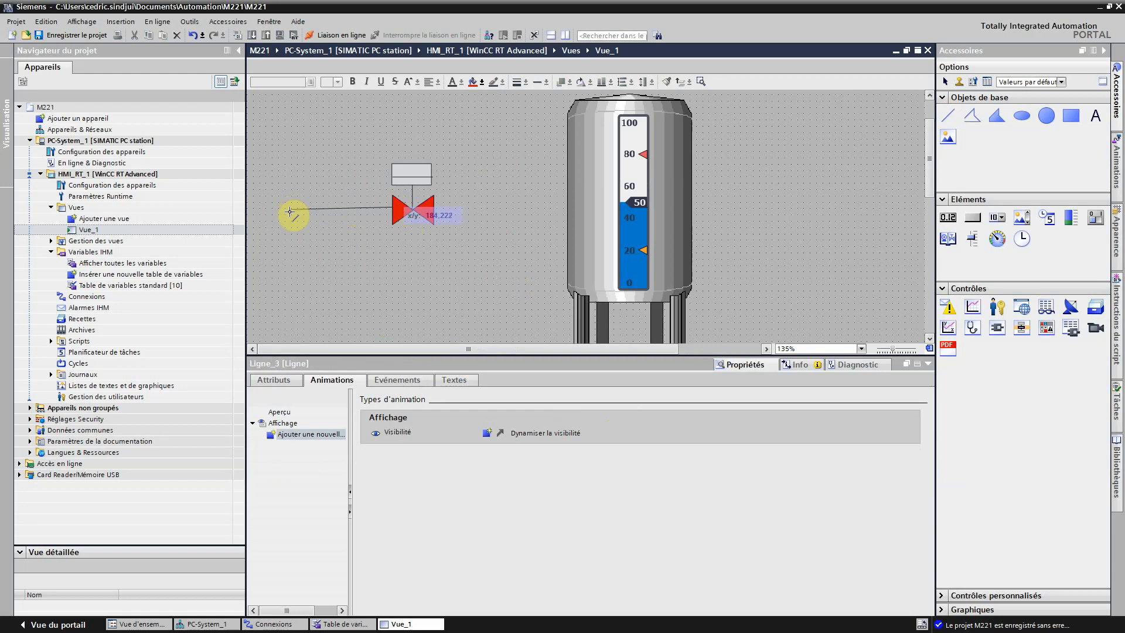
drag(290, 208, 294, 210)
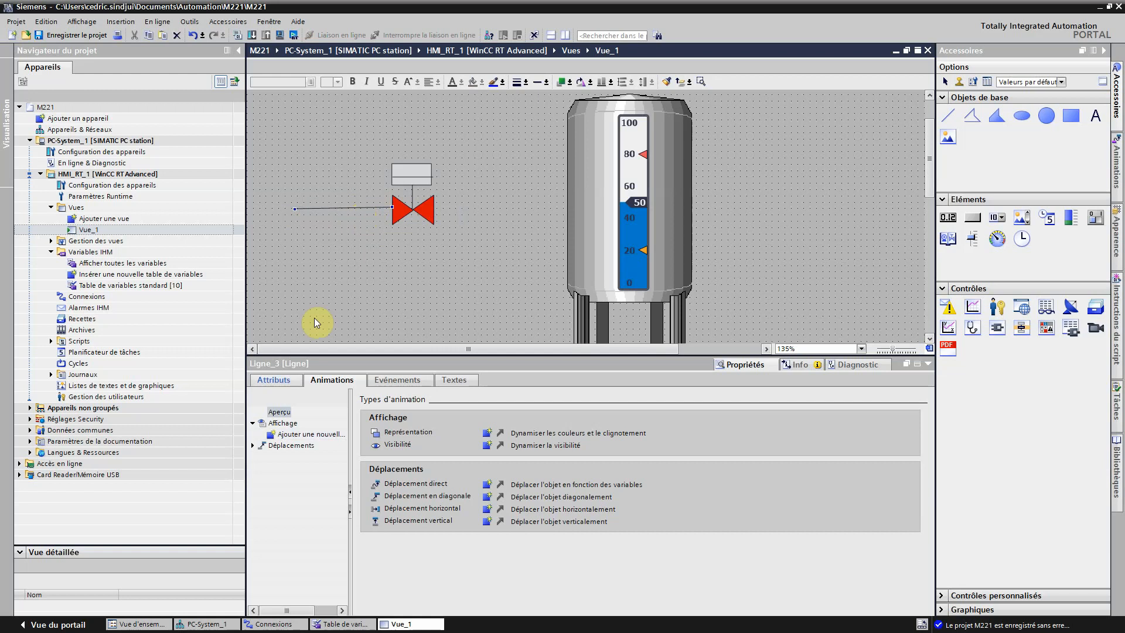
click(274, 381)
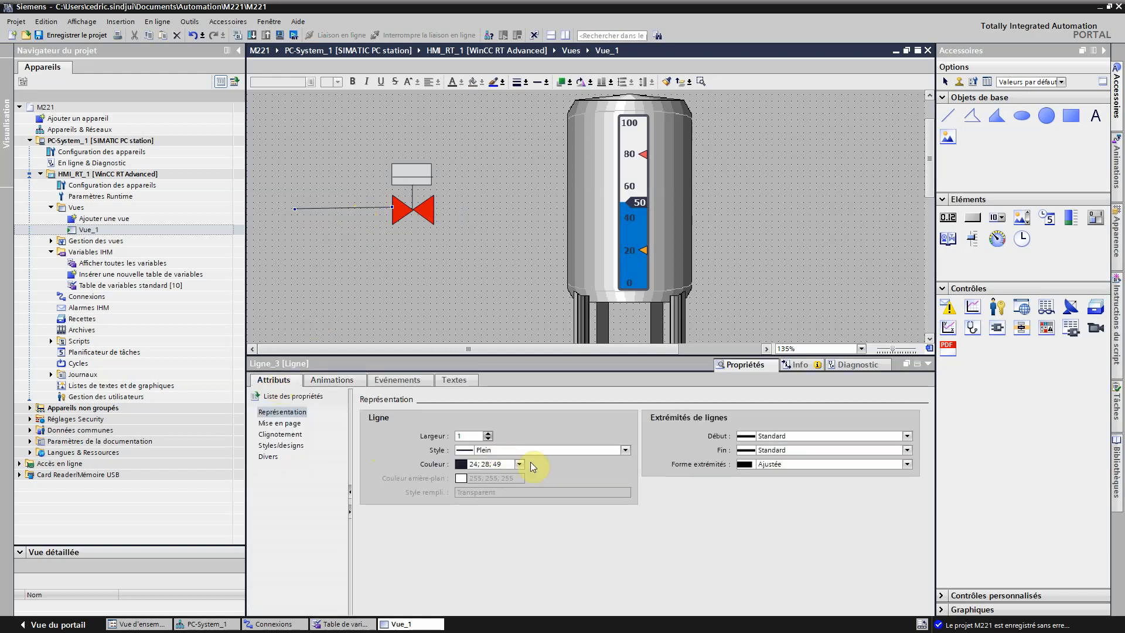
click(279, 423)
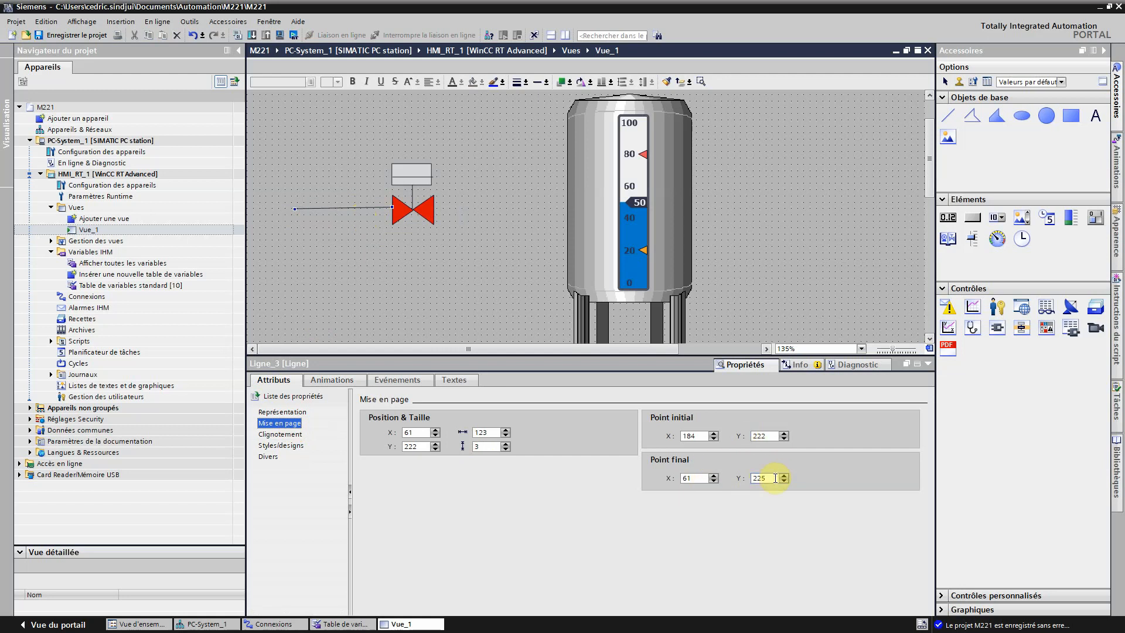
click(781, 436)
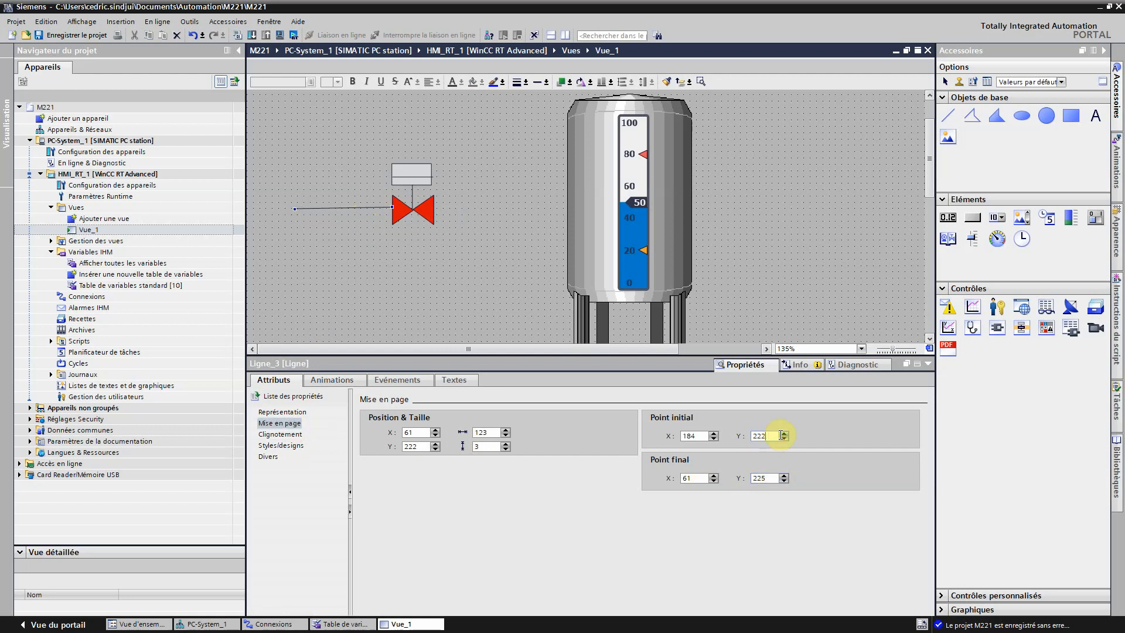
click(527, 271)
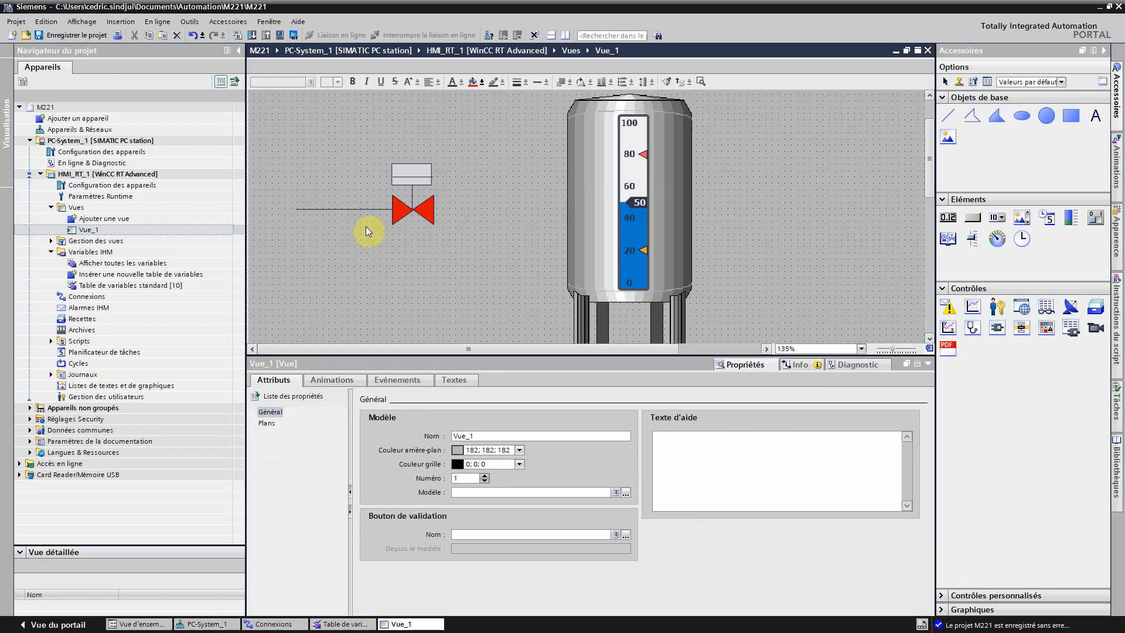
- Copy the horizontal pipe line and place the duplicate against the valve's right side
click(351, 209)
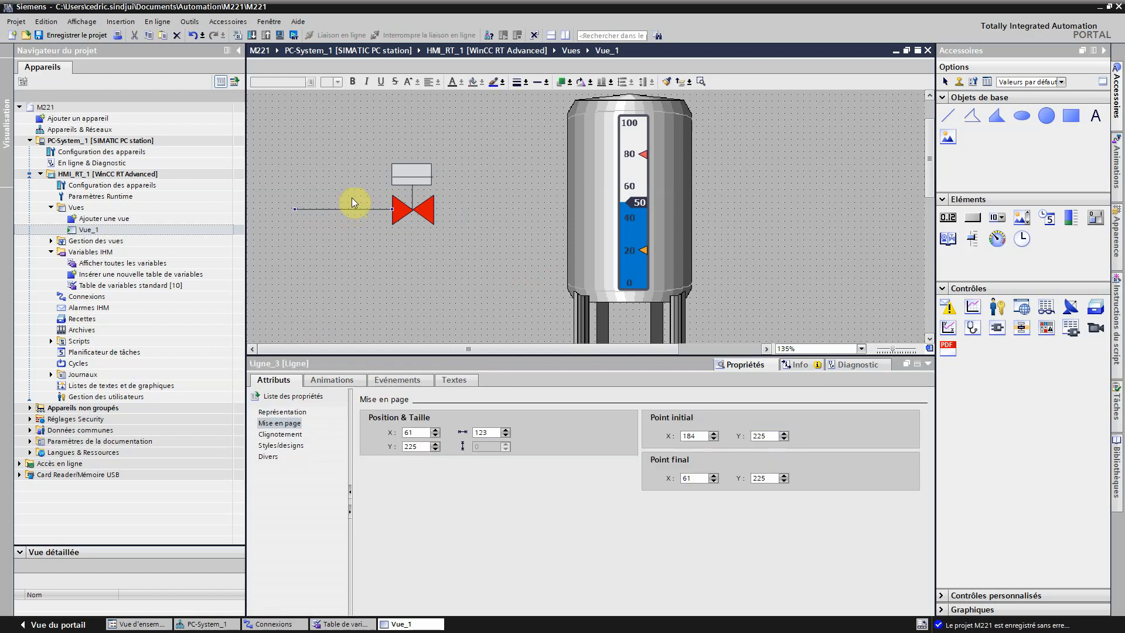
key(ctrl+c)
key(ctrl+v)
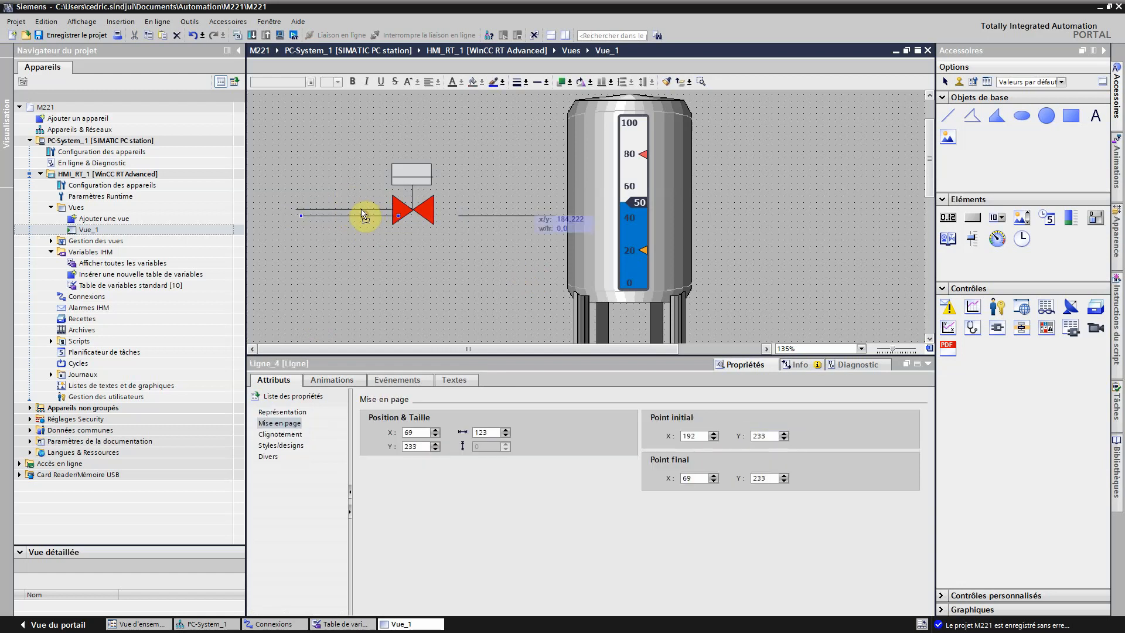
drag(365, 213, 503, 215)
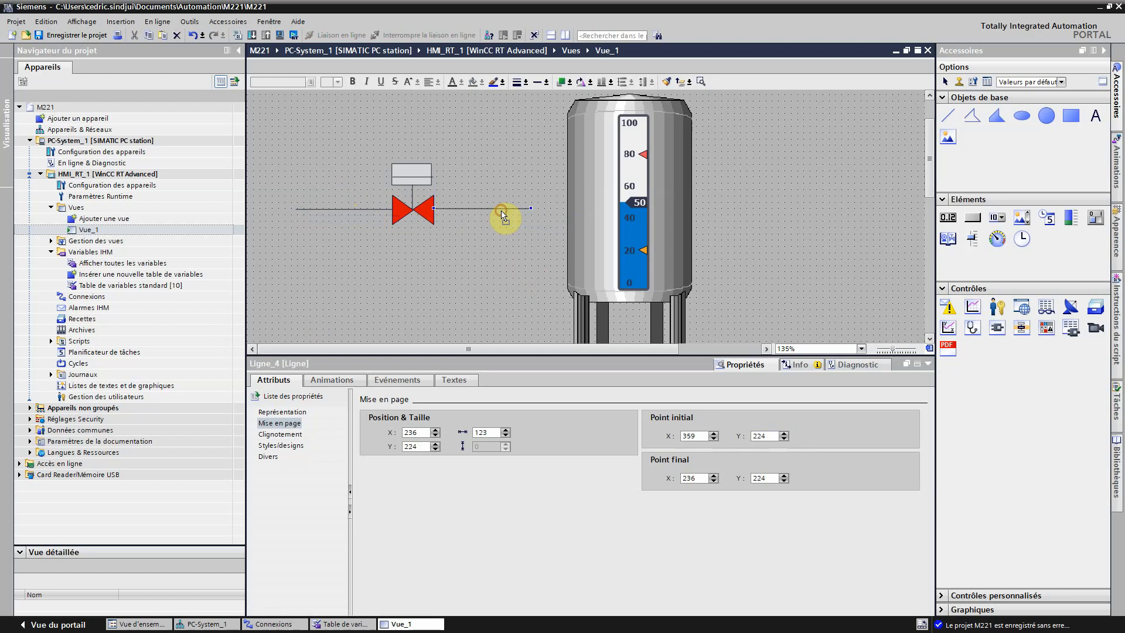
- Move the complete valve symbol with both pipe lines right until the line meets the tank wall
drag(278, 130, 561, 265)
drag(416, 211, 454, 217)
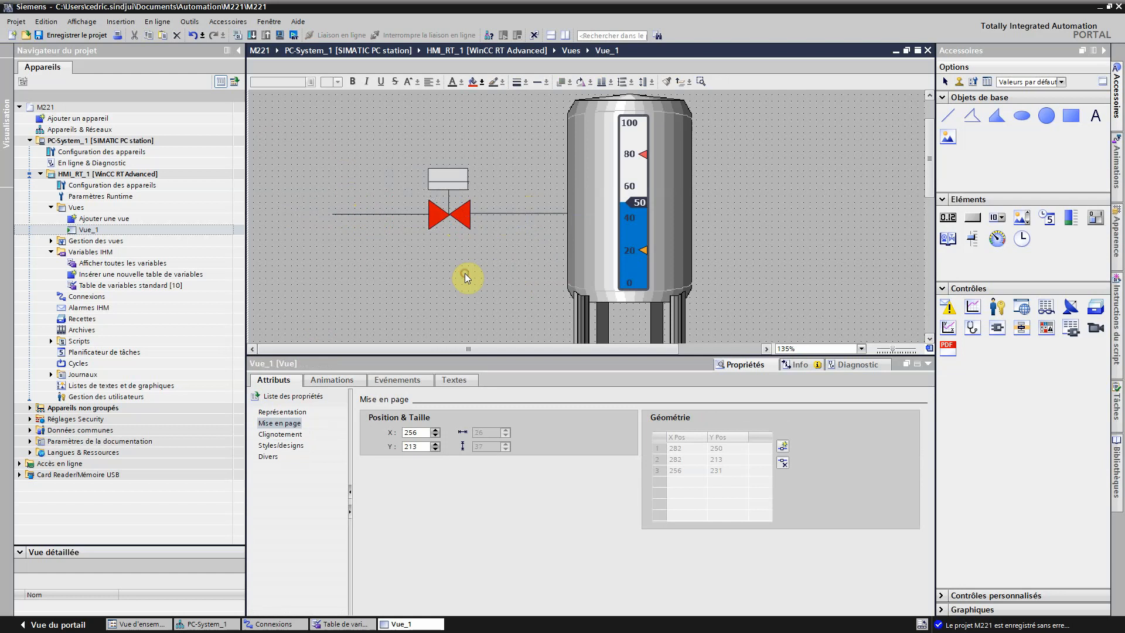
click(465, 273)
- Place two buttons above and left of the valve, one below the other, each about 70 by 22 px
scroll(405, 244, up, 3)
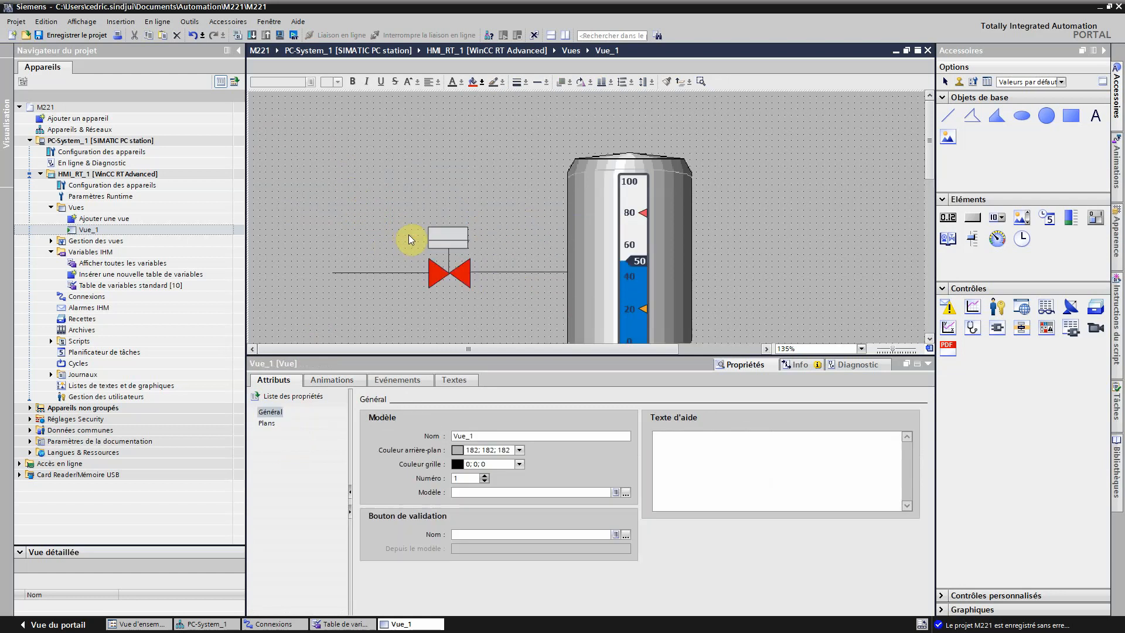
click(972, 218)
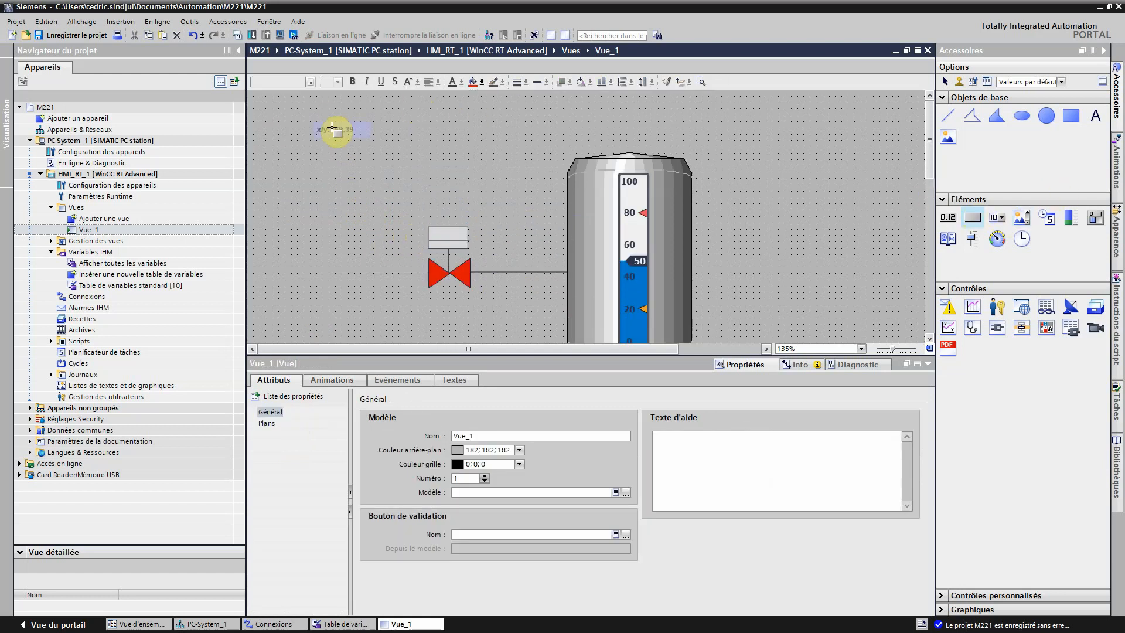
drag(294, 124, 350, 139)
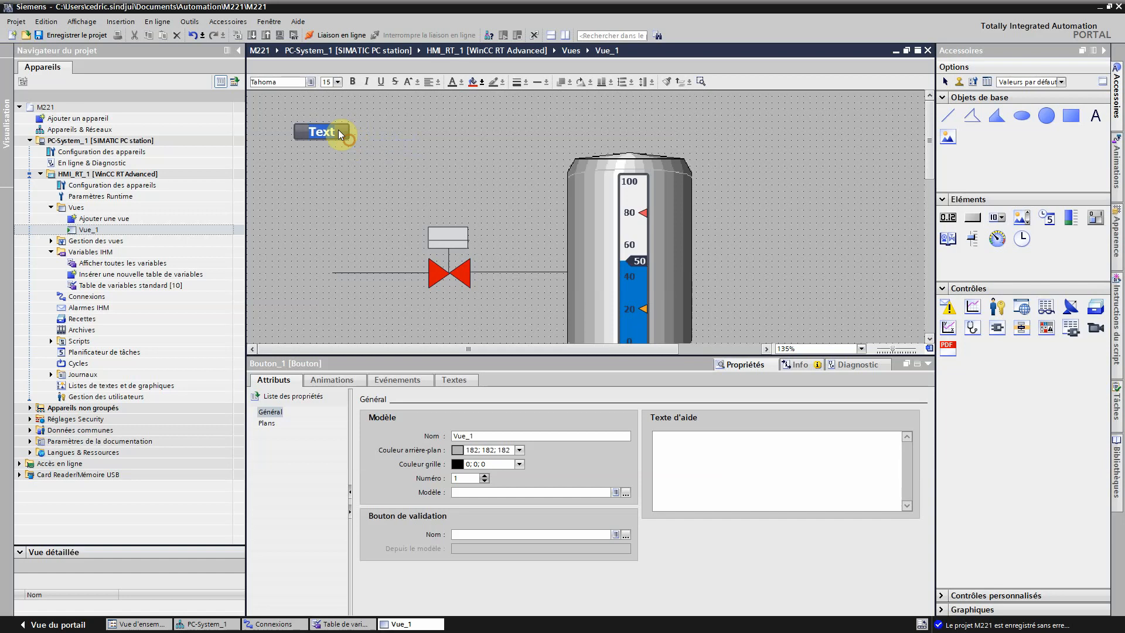
click(963, 219)
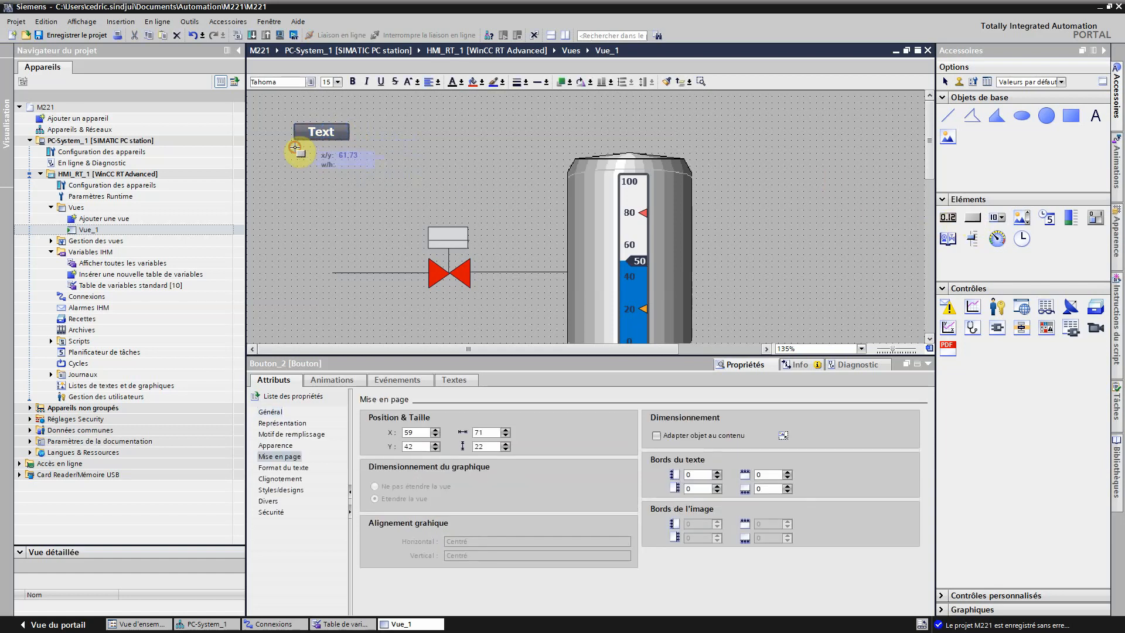
mouse_move(296, 148)
mouse_down()
mouse_move(359, 164)
mouse_move(349, 165)
mouse_up()
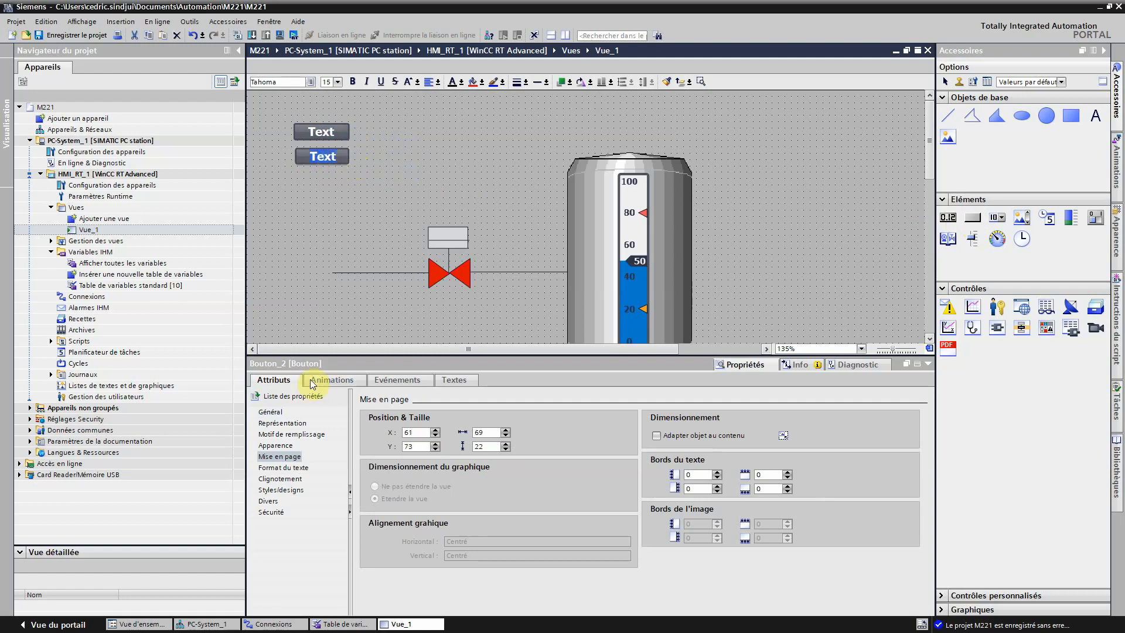
- Label the upper button OUVRIR and the lower button REARMER
click(326, 131)
click(326, 131)
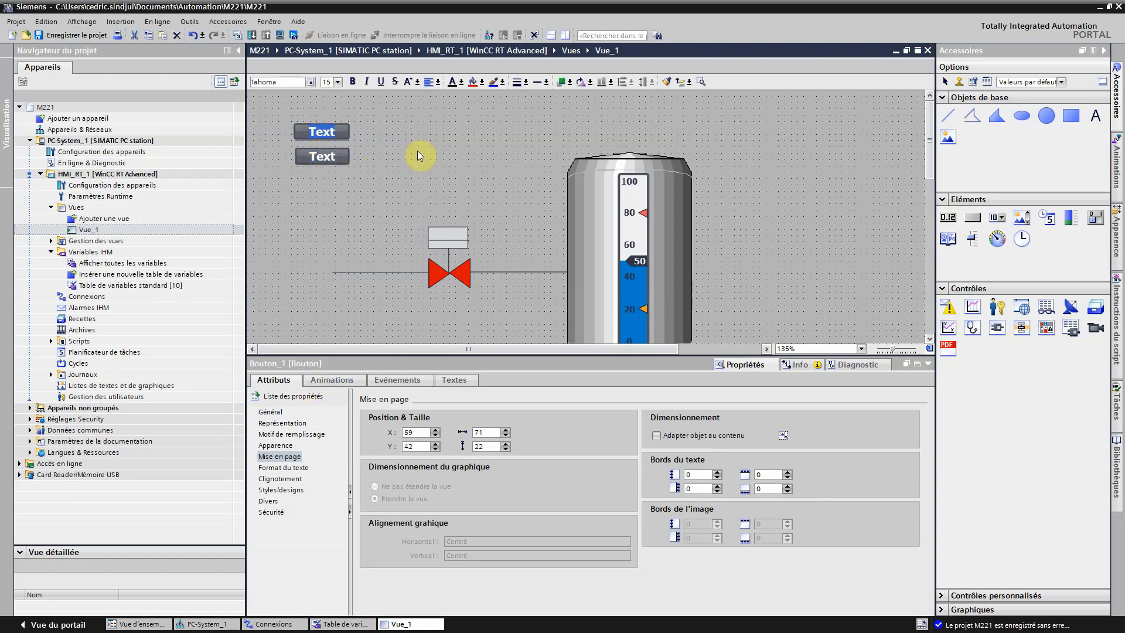
text(OUVRIR)
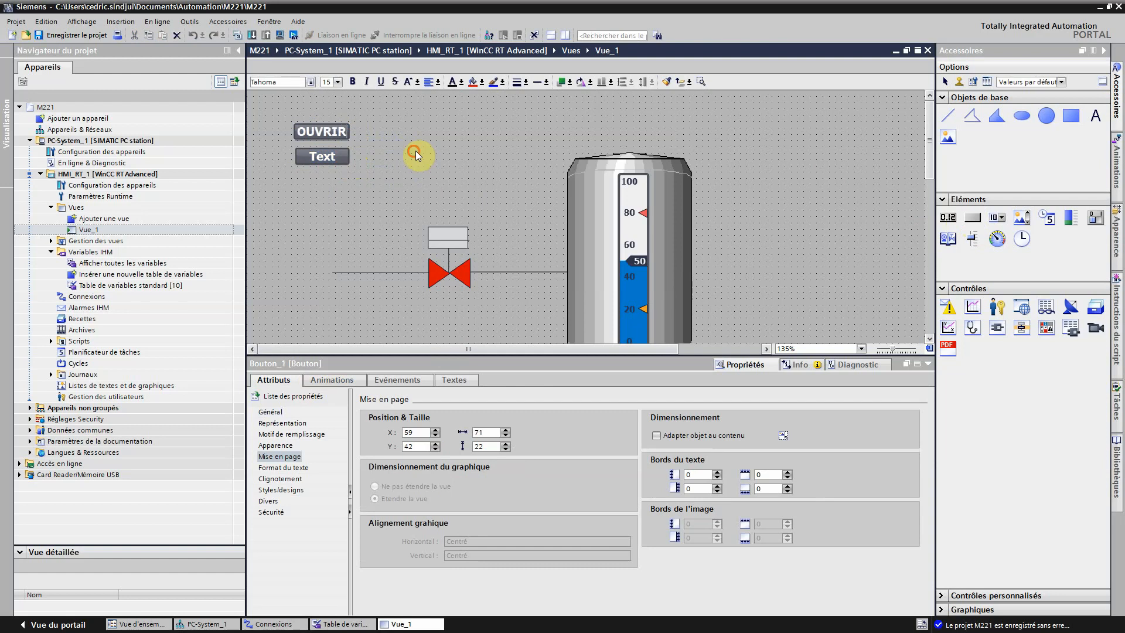
click(315, 157)
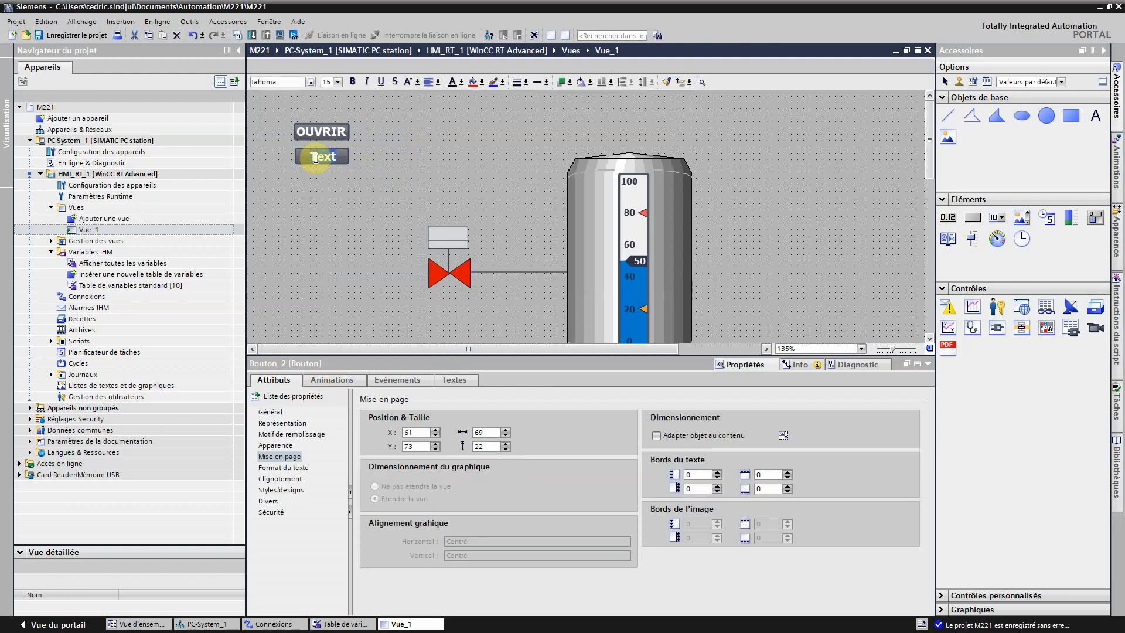
text(REARMER)
- Widen the REARMER and OUVRIR buttons to fit their labels, making OUVRIR about 94 px wide
click(395, 153)
click(346, 153)
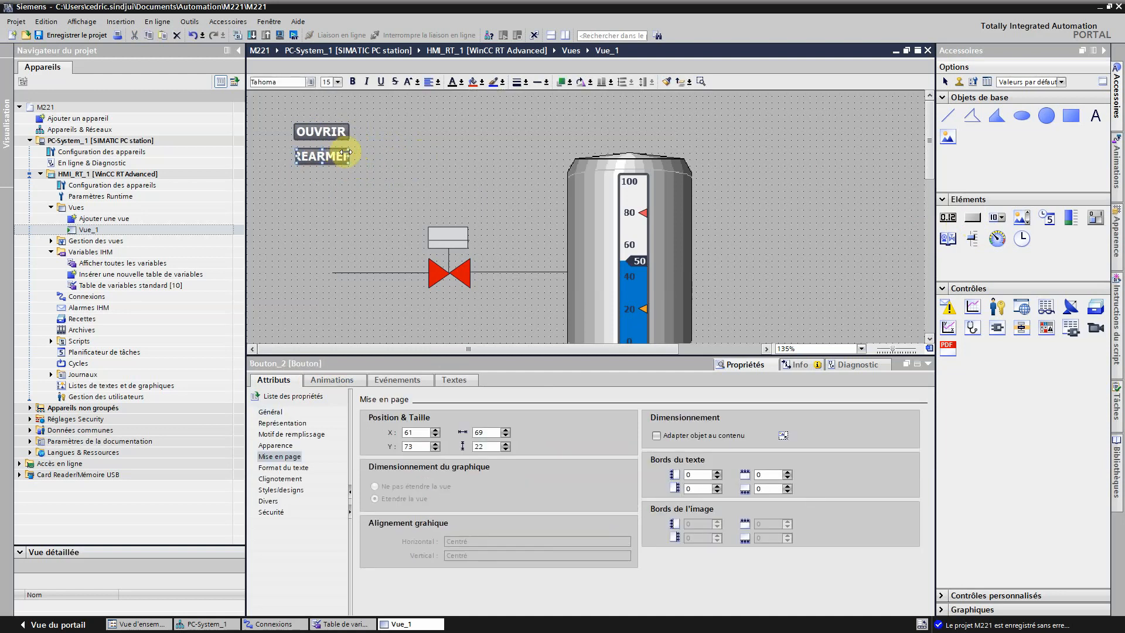
drag(346, 153, 367, 130)
click(348, 129)
click(402, 145)
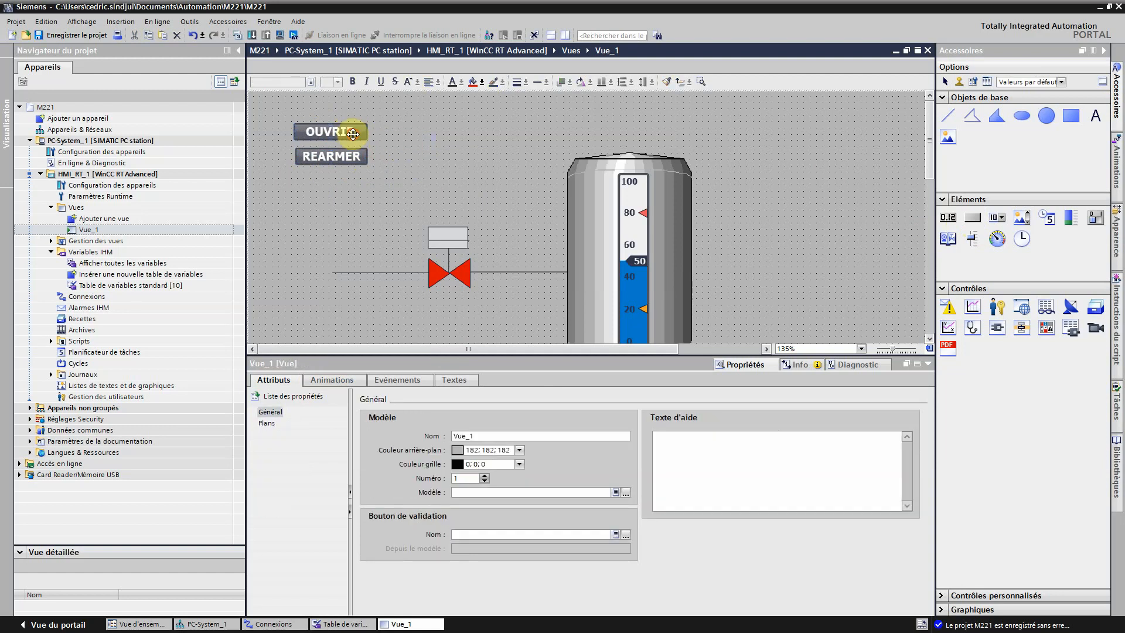
click(300, 130)
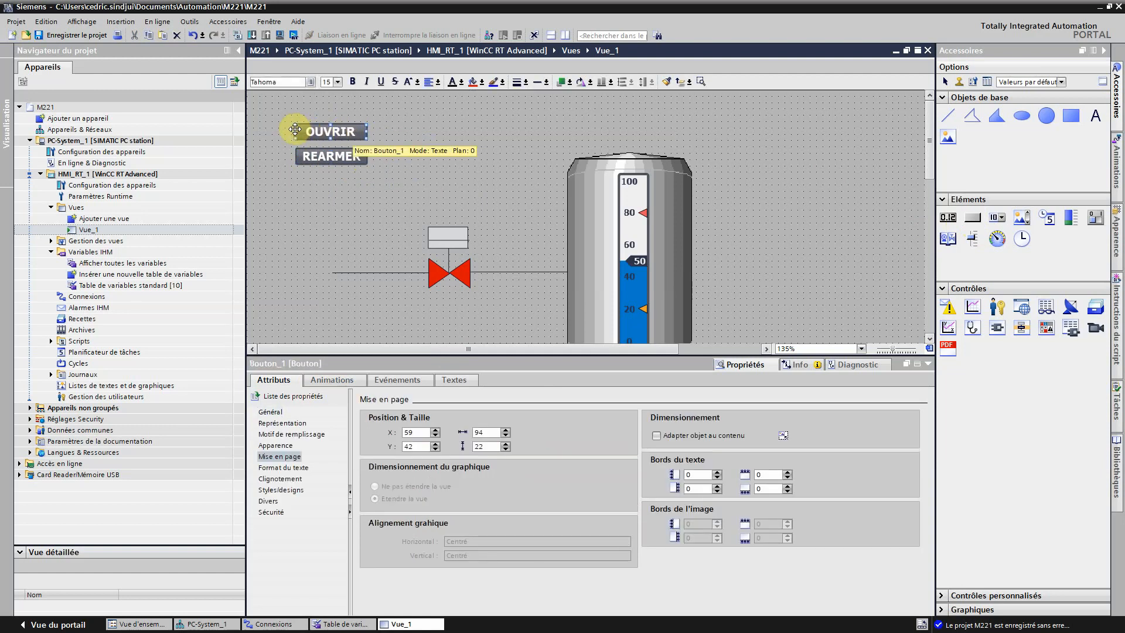
- Add the MiseA1Bit function to the OUVRIR button's Presser event and assign it the variable CDE_IHM
drag(295, 131, 296, 130)
click(420, 138)
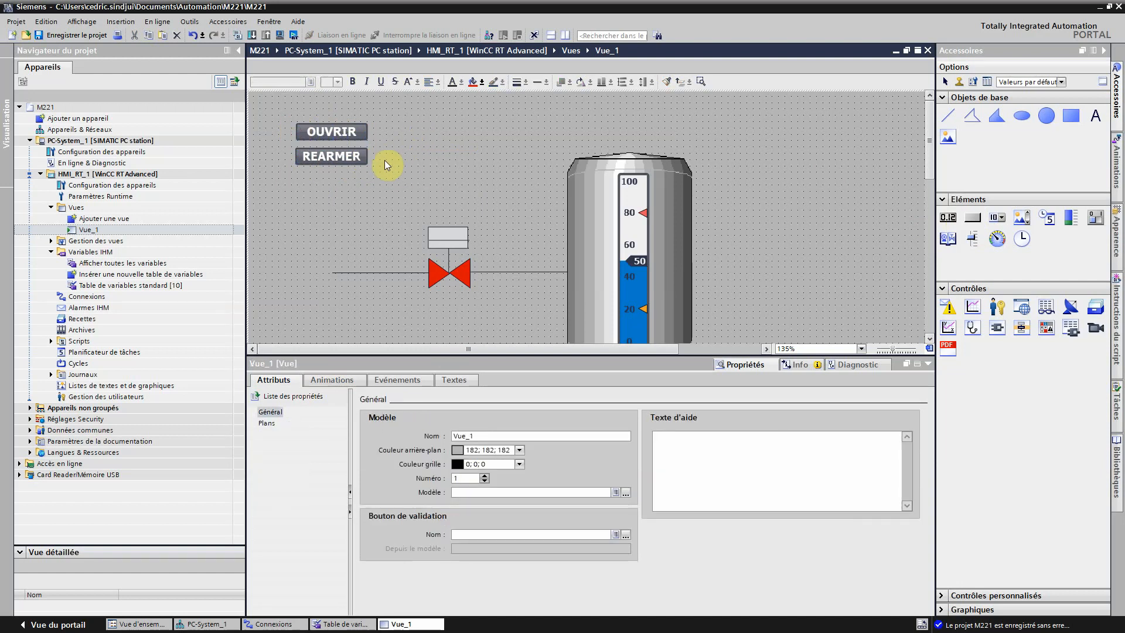
click(328, 131)
click(336, 381)
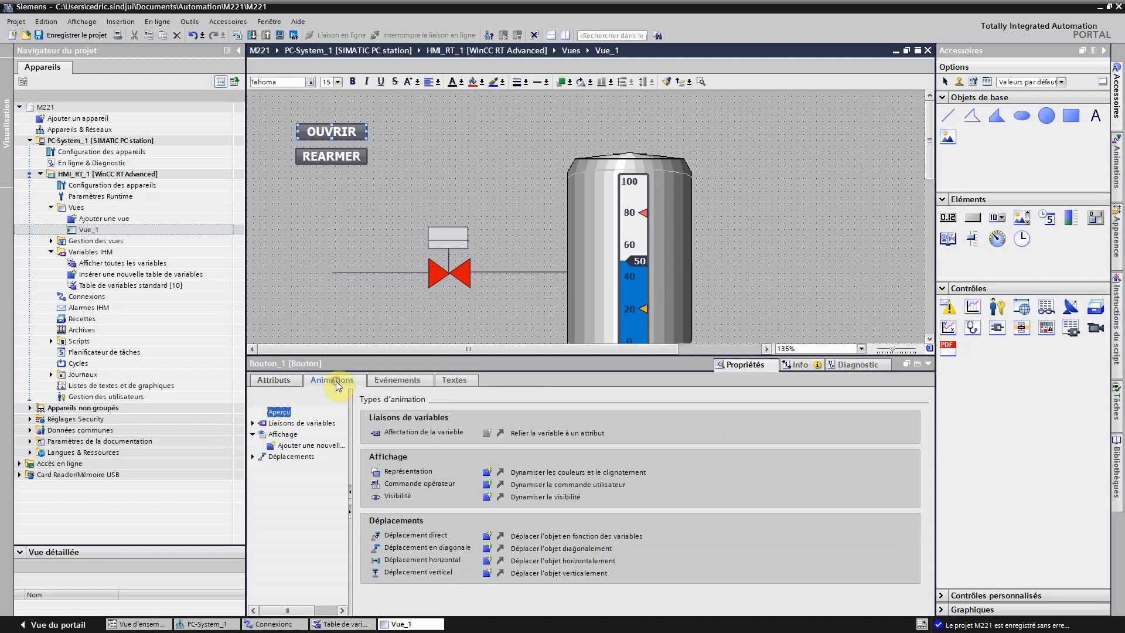
click(385, 385)
click(432, 422)
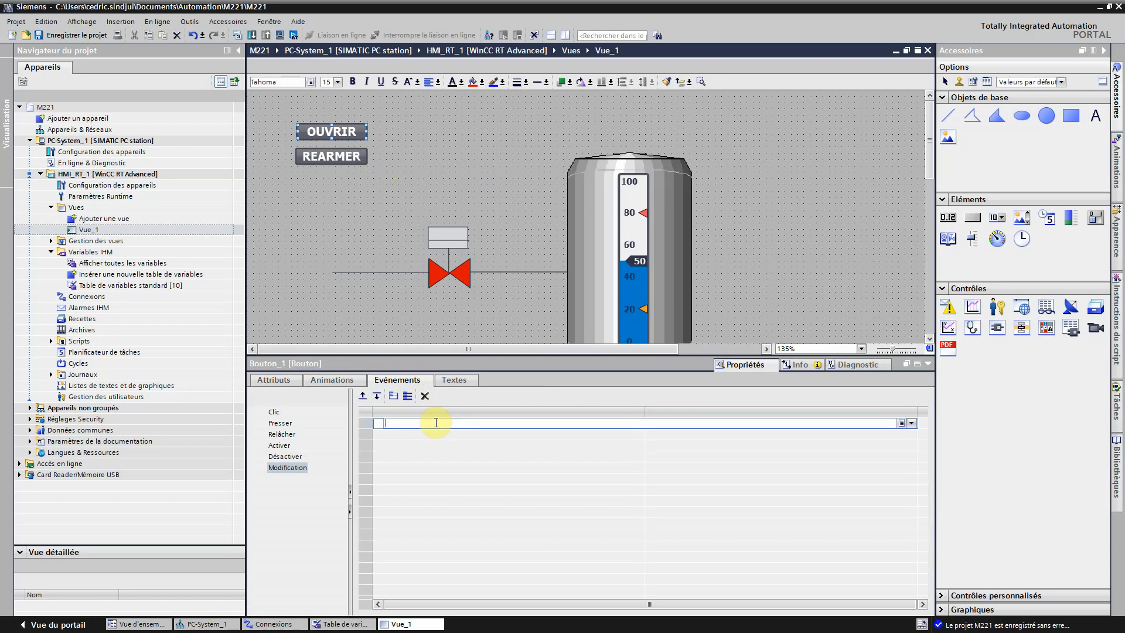
click(288, 467)
click(279, 414)
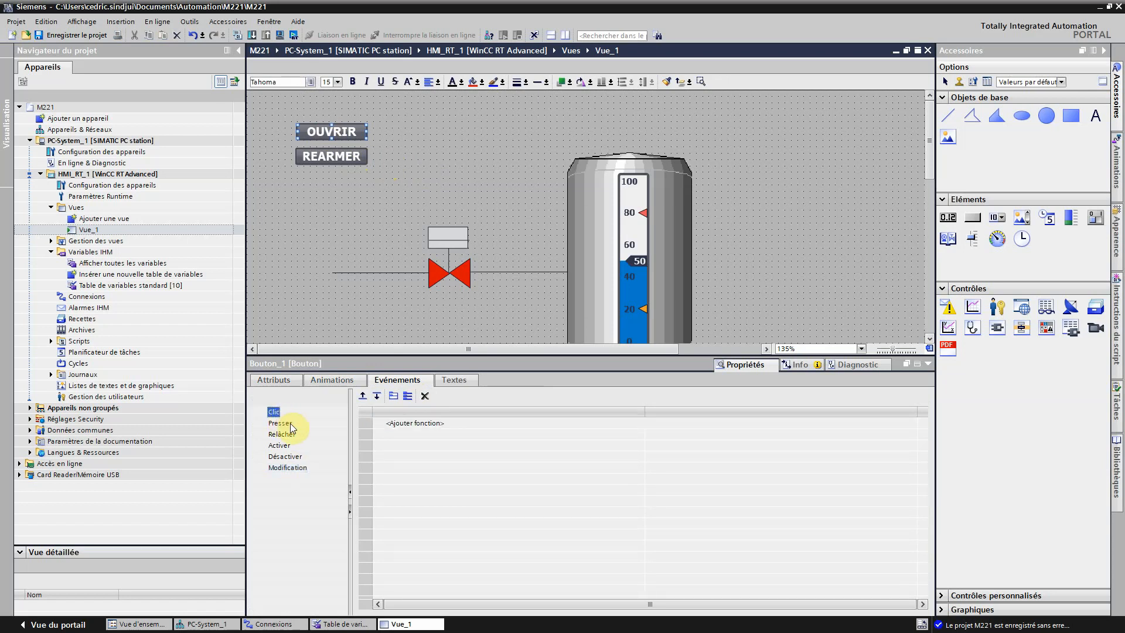
click(279, 423)
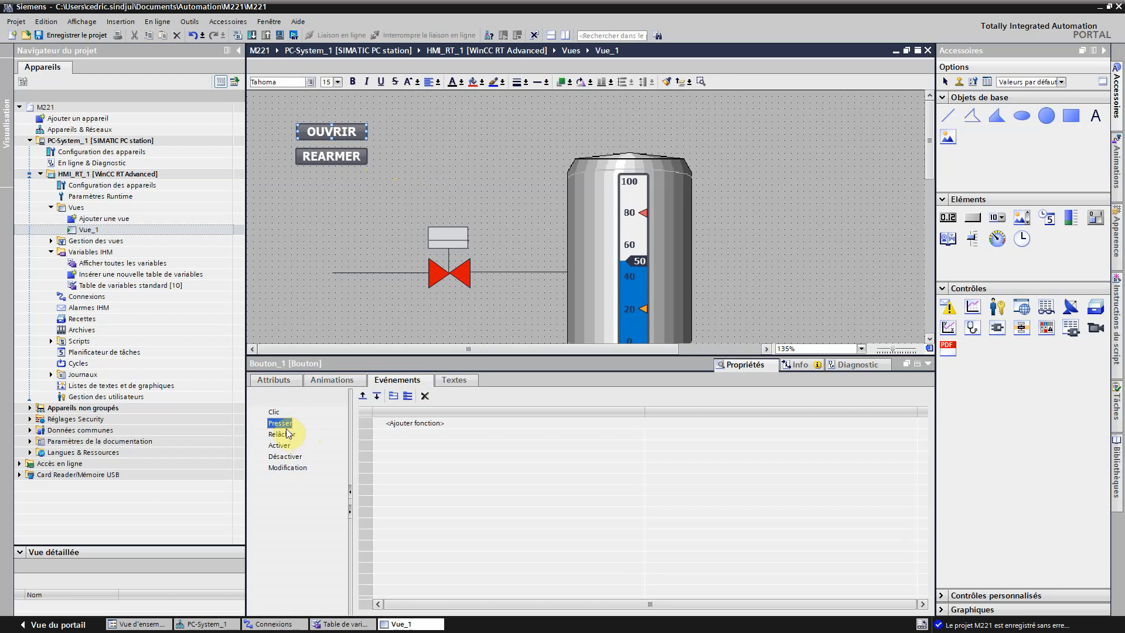
click(555, 423)
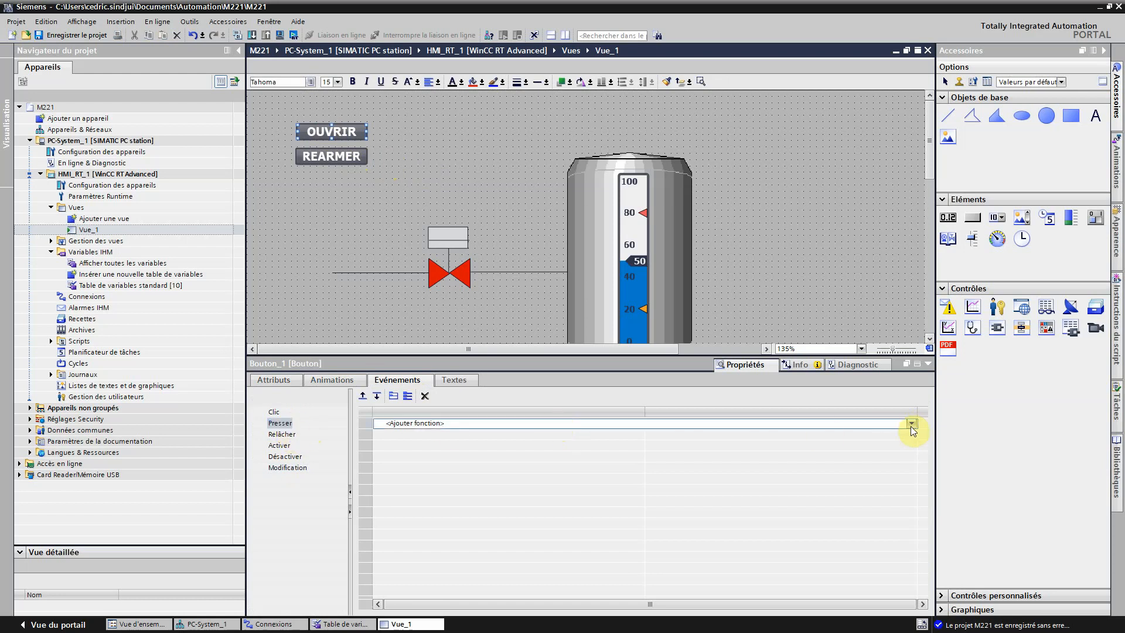
click(911, 425)
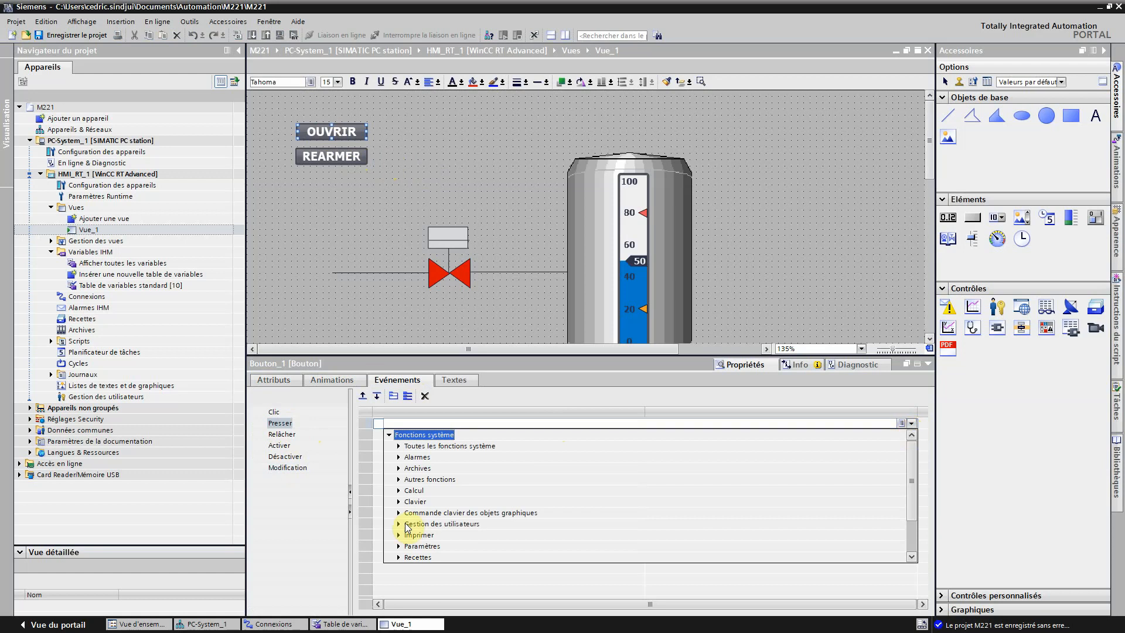
scroll(453, 518, down, 2)
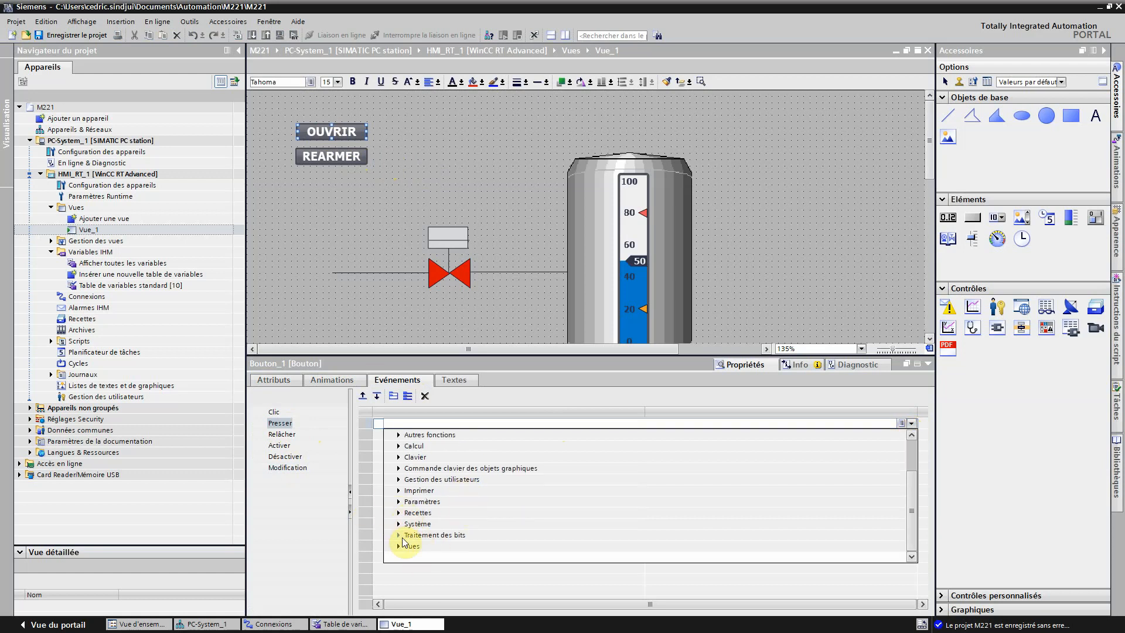
click(399, 535)
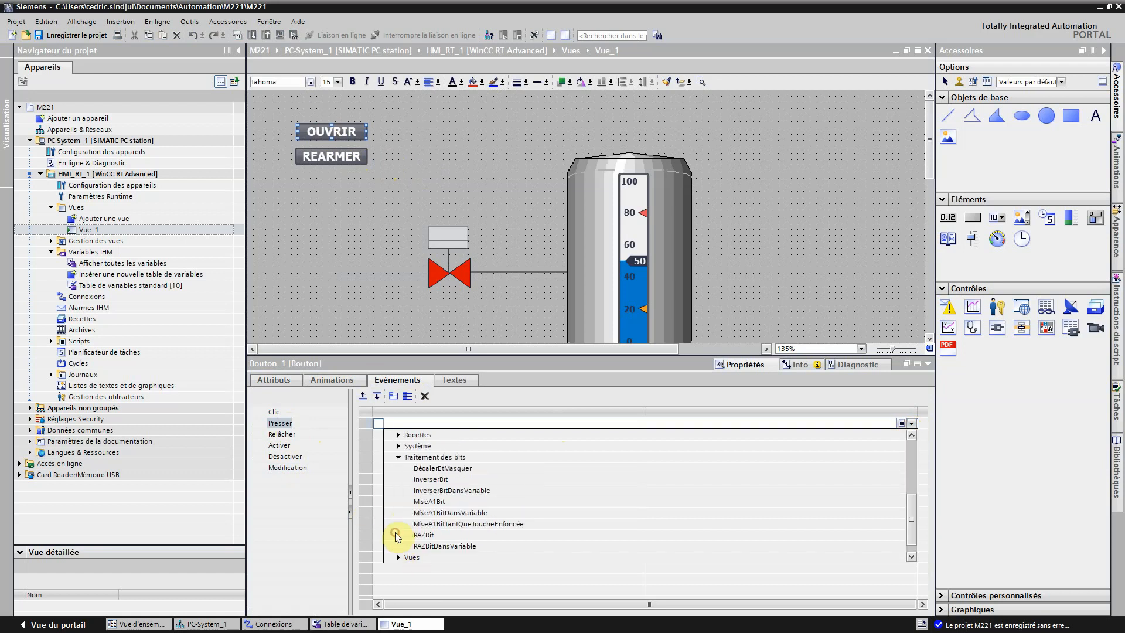
click(440, 502)
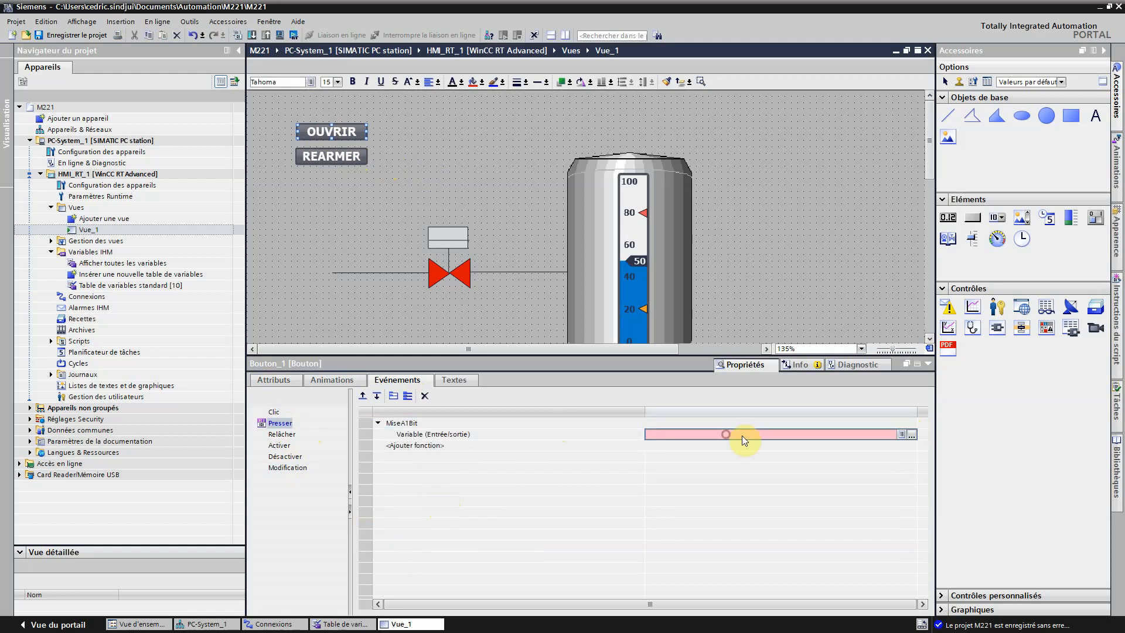
click(900, 436)
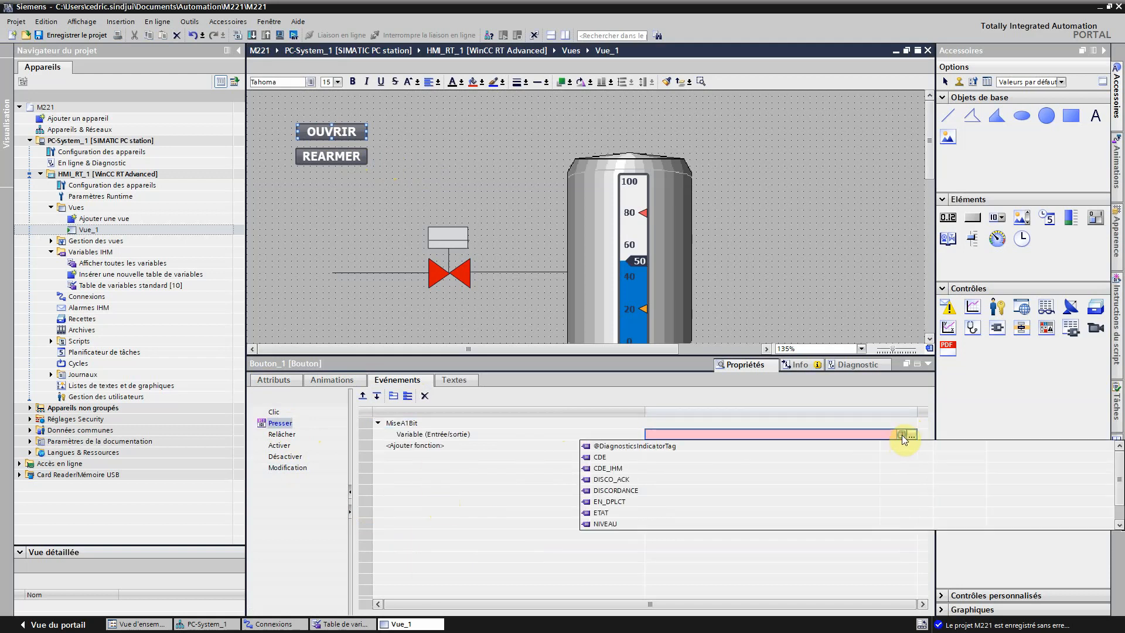
click(610, 468)
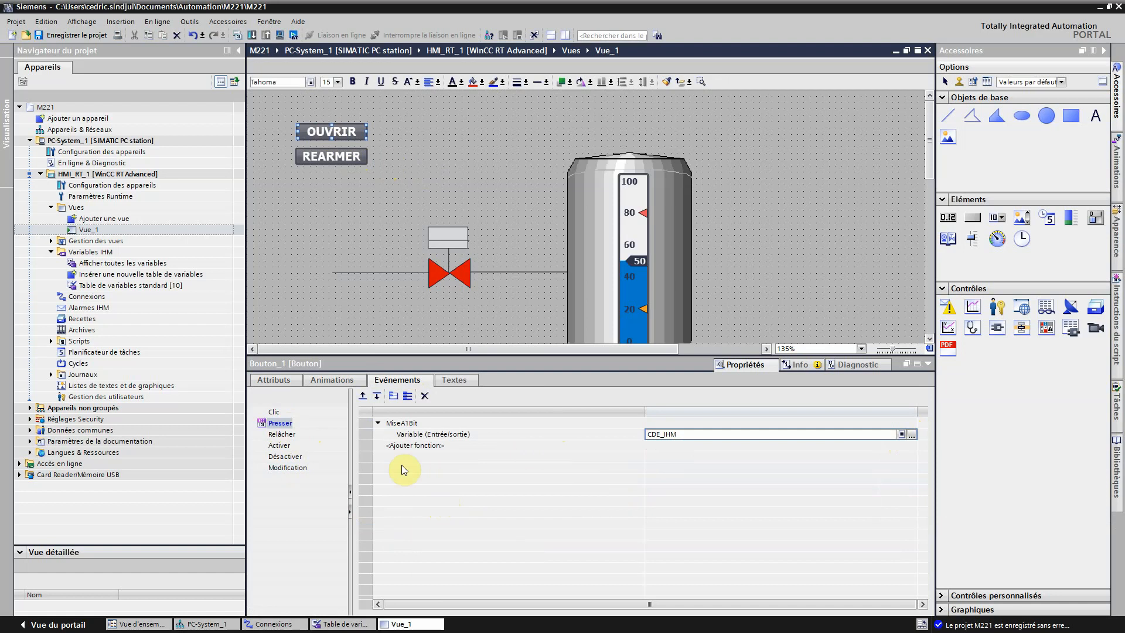
- Add the RAZBit function with variable CDE_IHM to the OUVRIR button's Relâcher event and save the project
click(278, 435)
click(503, 428)
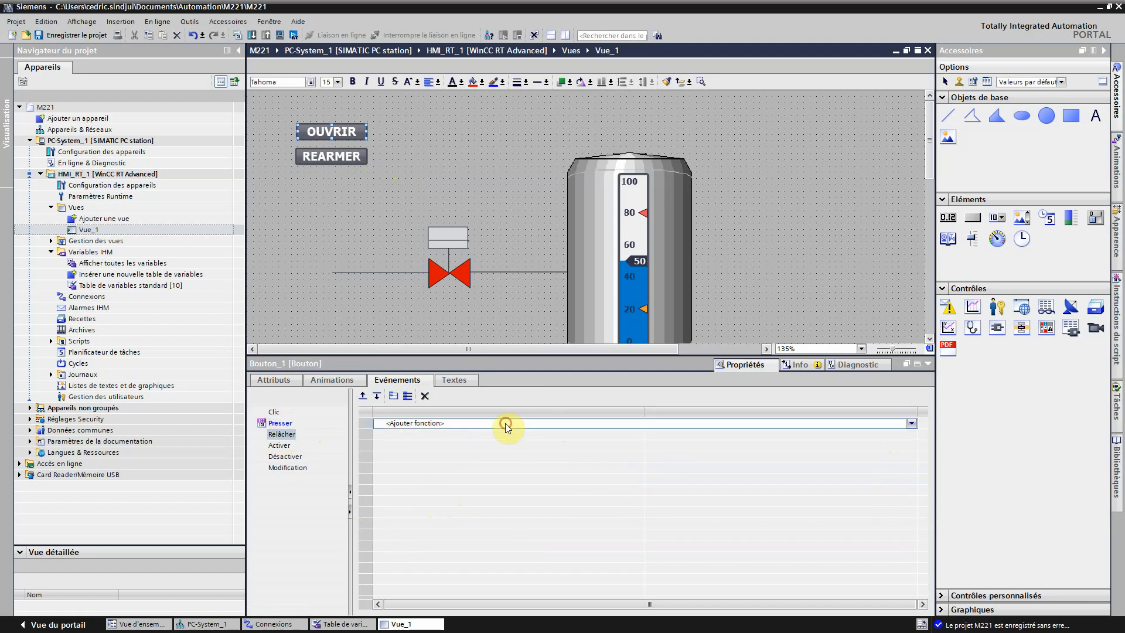
click(911, 423)
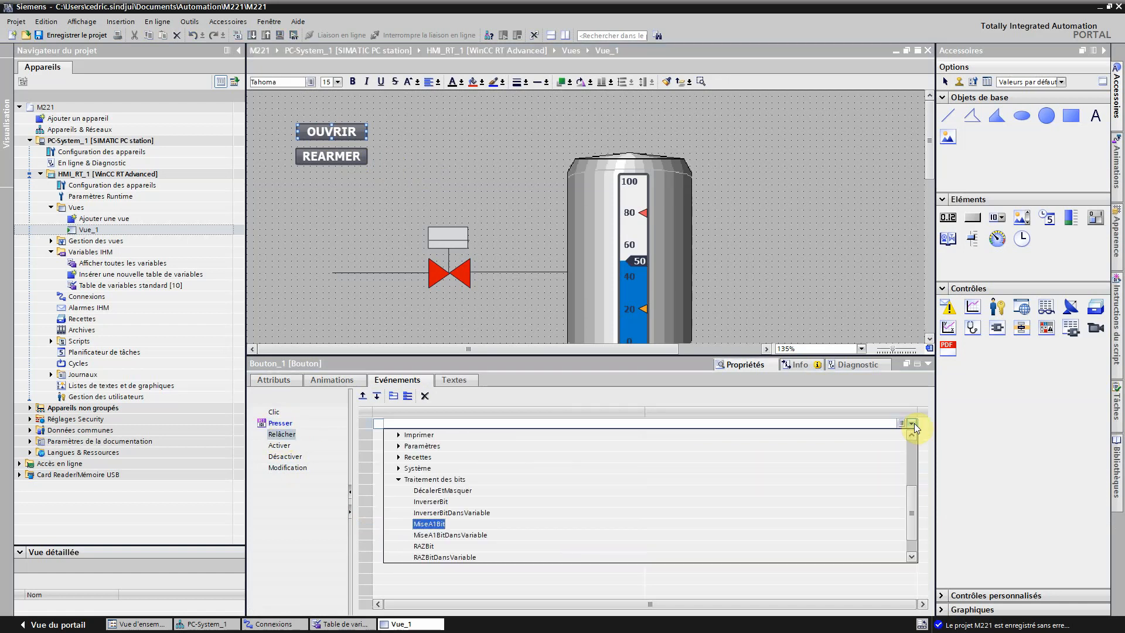
click(425, 546)
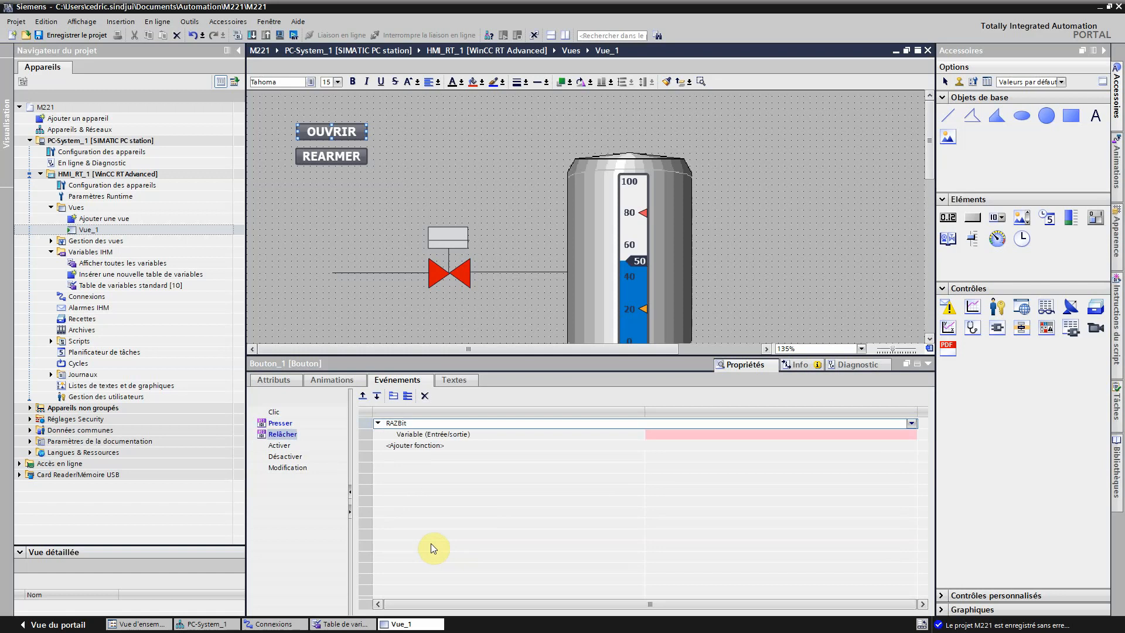
click(740, 434)
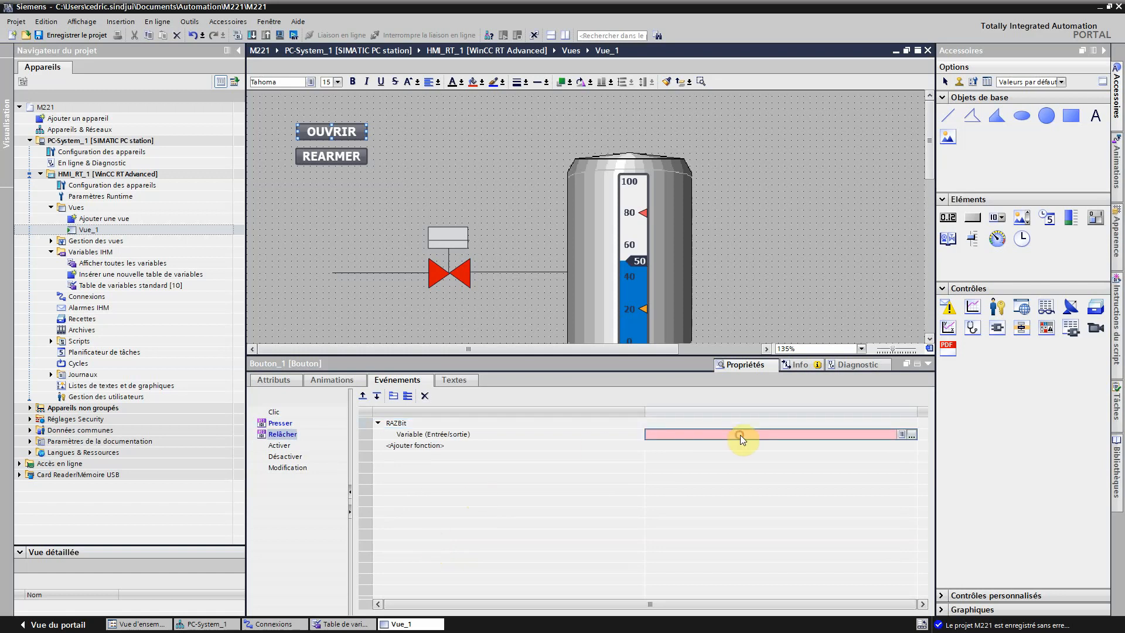
click(901, 434)
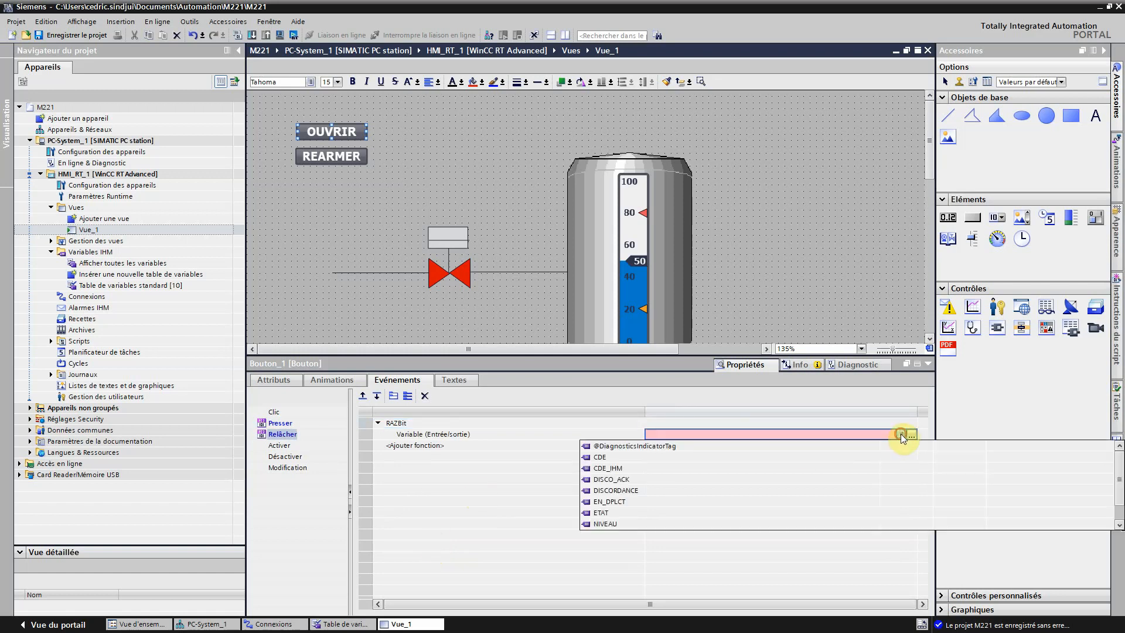
click(615, 468)
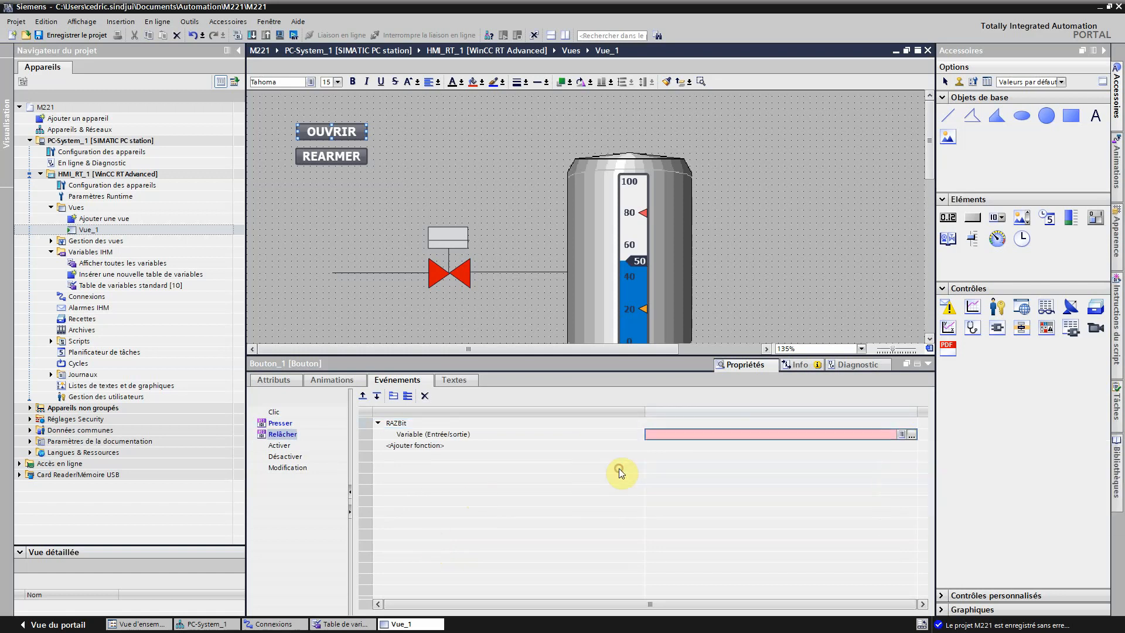
click(79, 38)
- Delete the REARMER button and put a copy of the OUVRIR button in its place, directly below the original
click(338, 176)
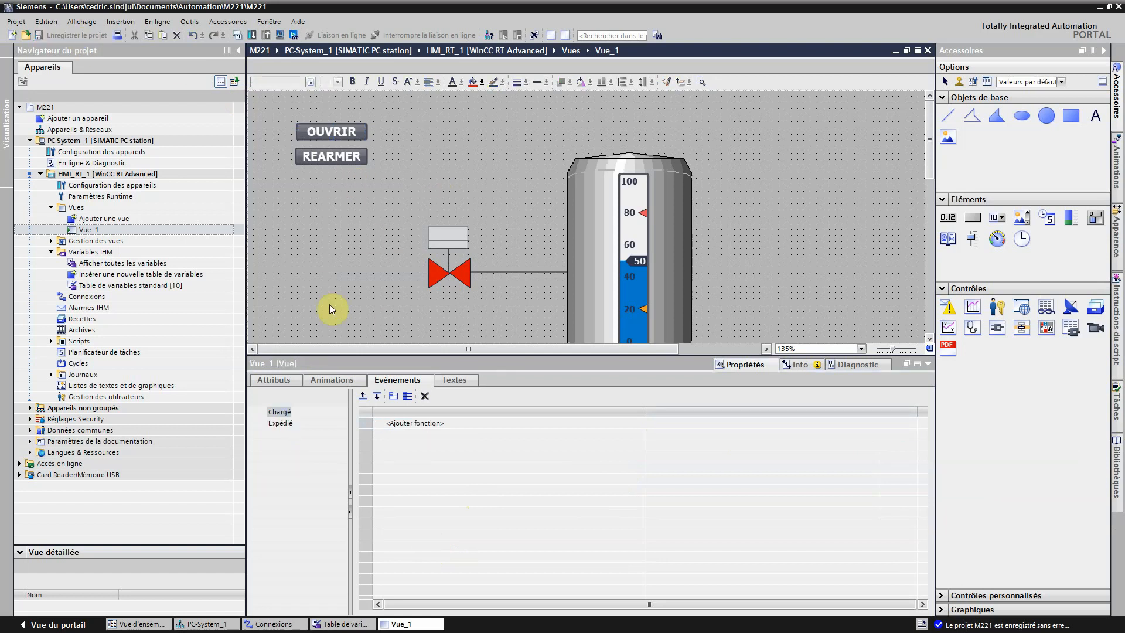
click(345, 157)
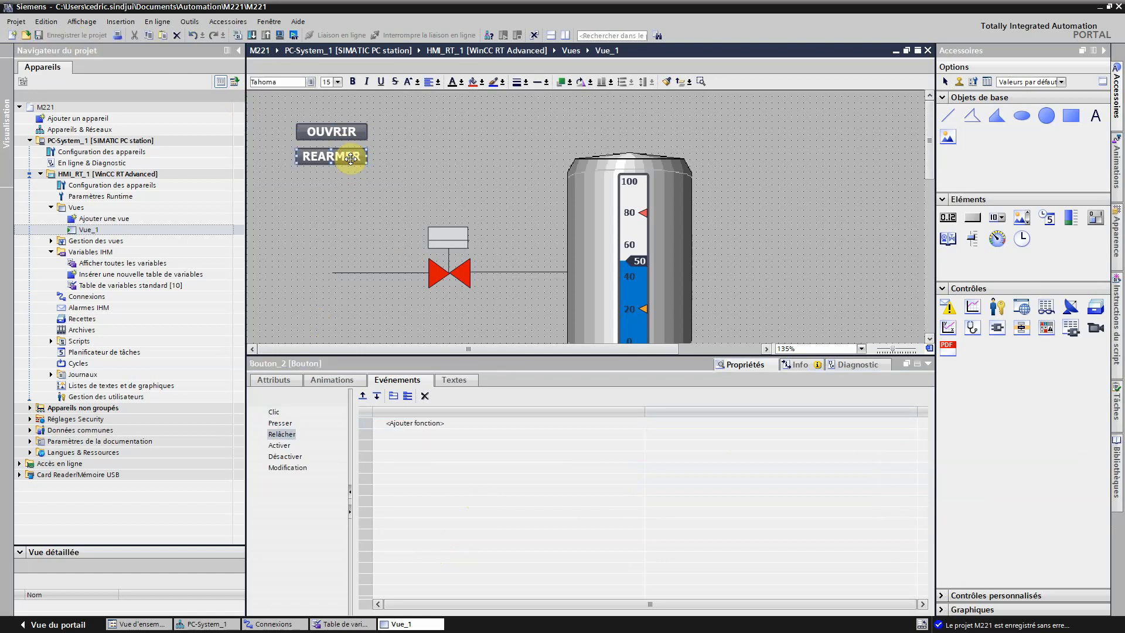
key(Delete)
click(331, 138)
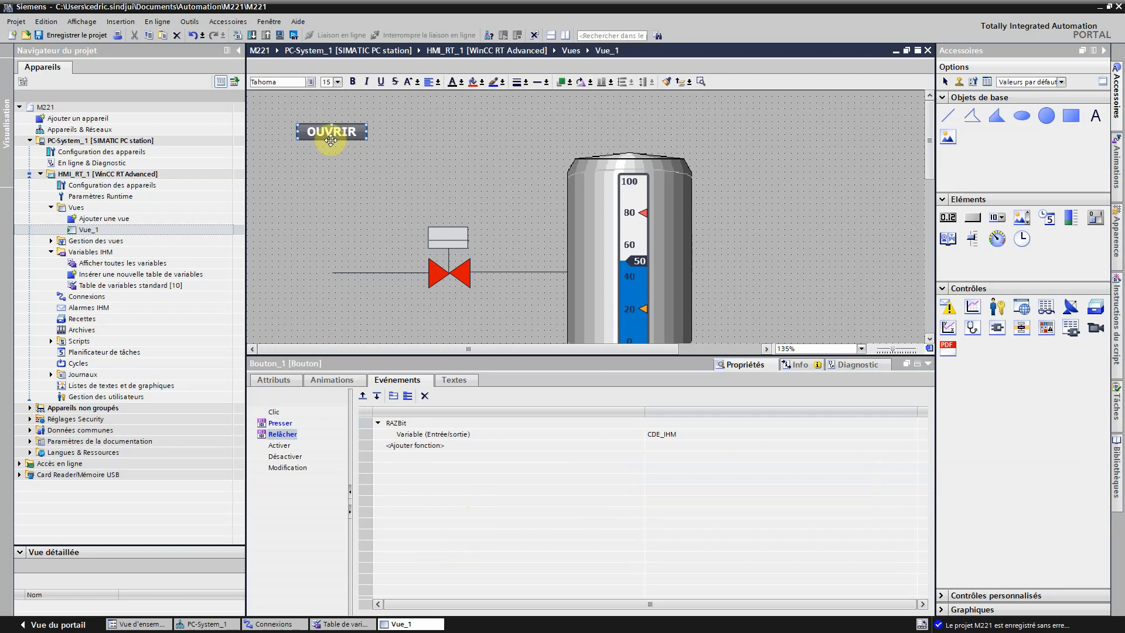
key(ctrl+v)
drag(344, 140, 340, 162)
- Label the copied lower button REARMER
double_click(334, 157)
text(R)
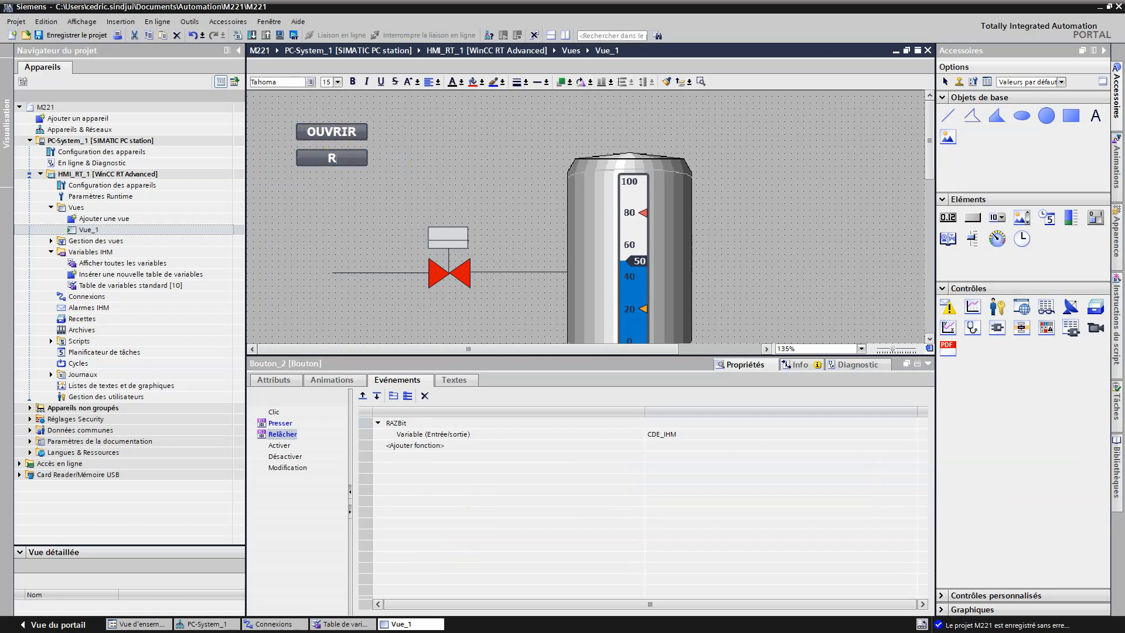
text(EARMER)
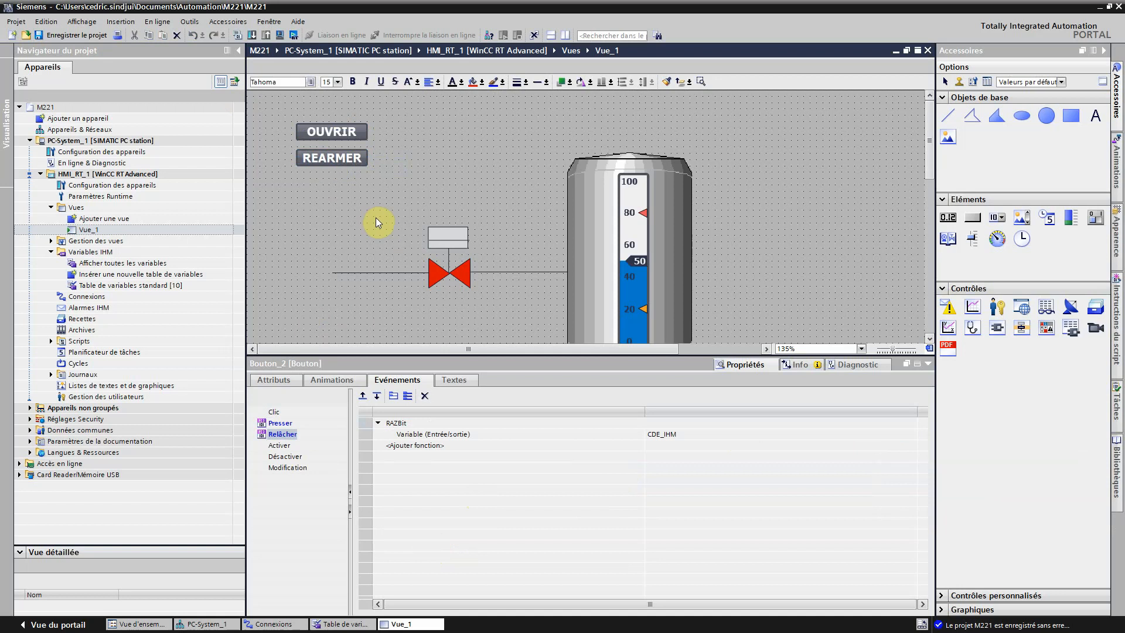
- Assign the variable REARMEMENT to the MiseA1Bit function in the REARMER button's Presser event
click(282, 424)
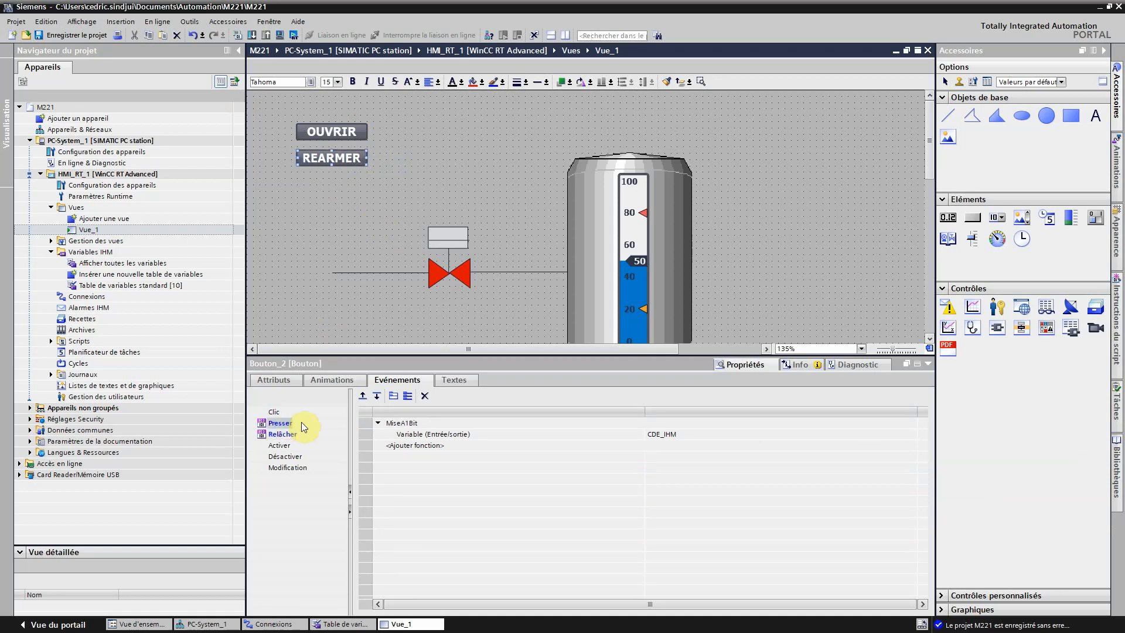
click(709, 440)
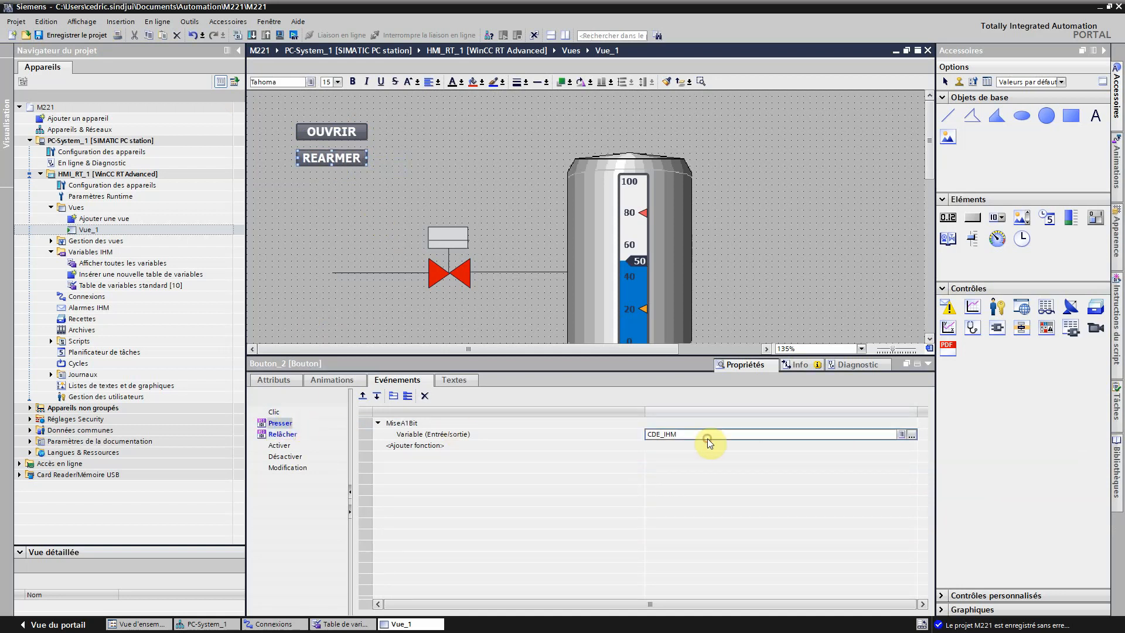
click(863, 436)
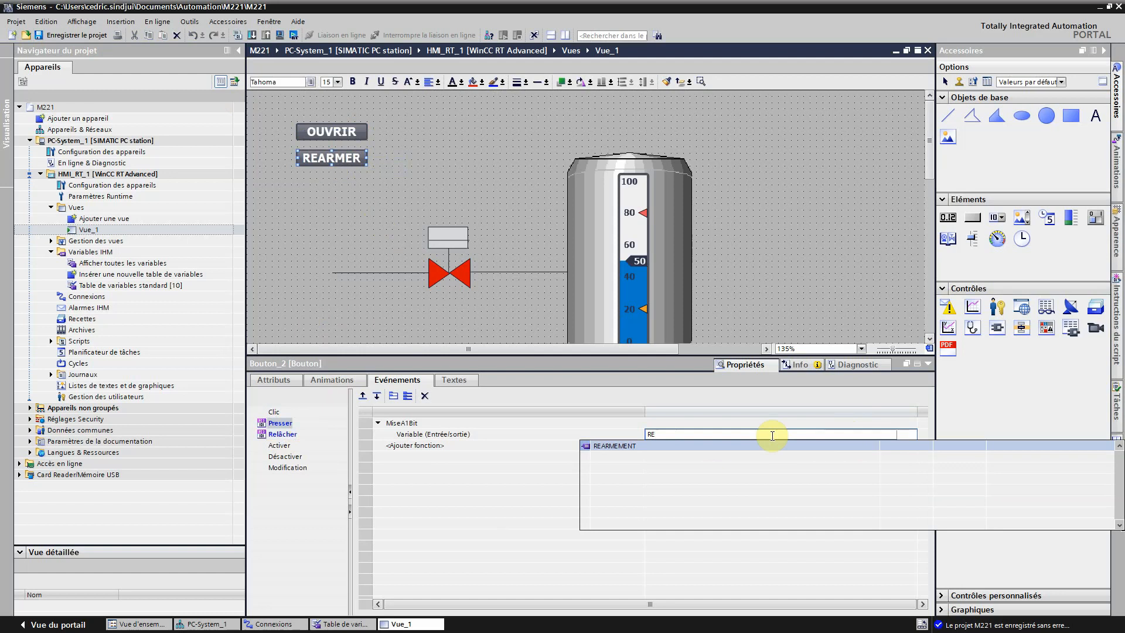
click(606, 445)
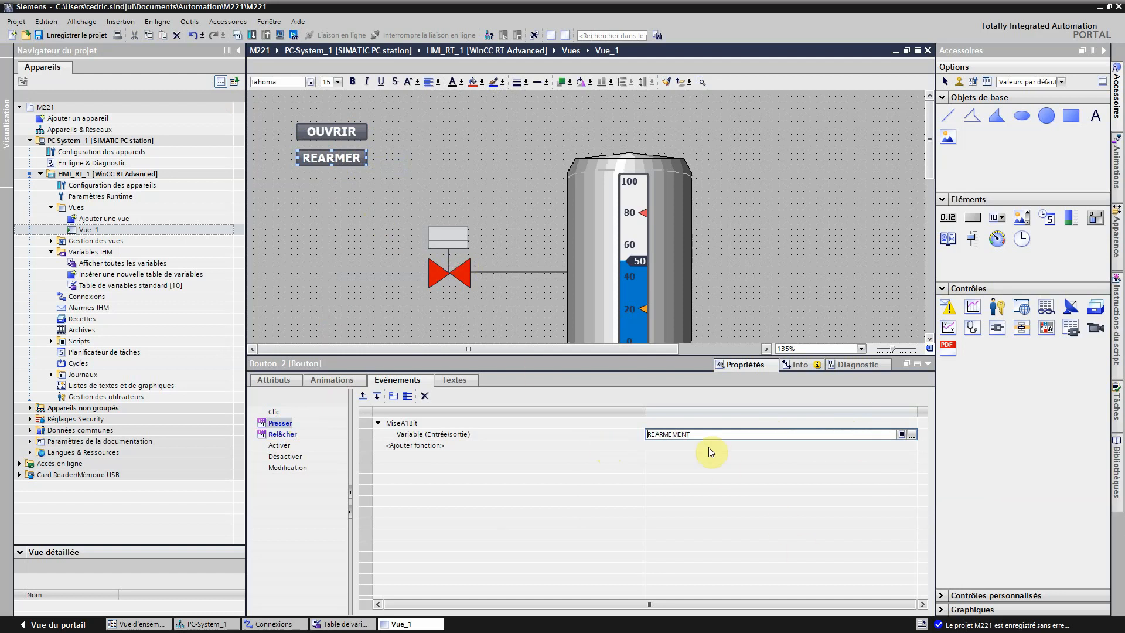
- Assign the variable REARMEMENT to the RAZBit function in the REARMER button's Relâcher event
click(283, 433)
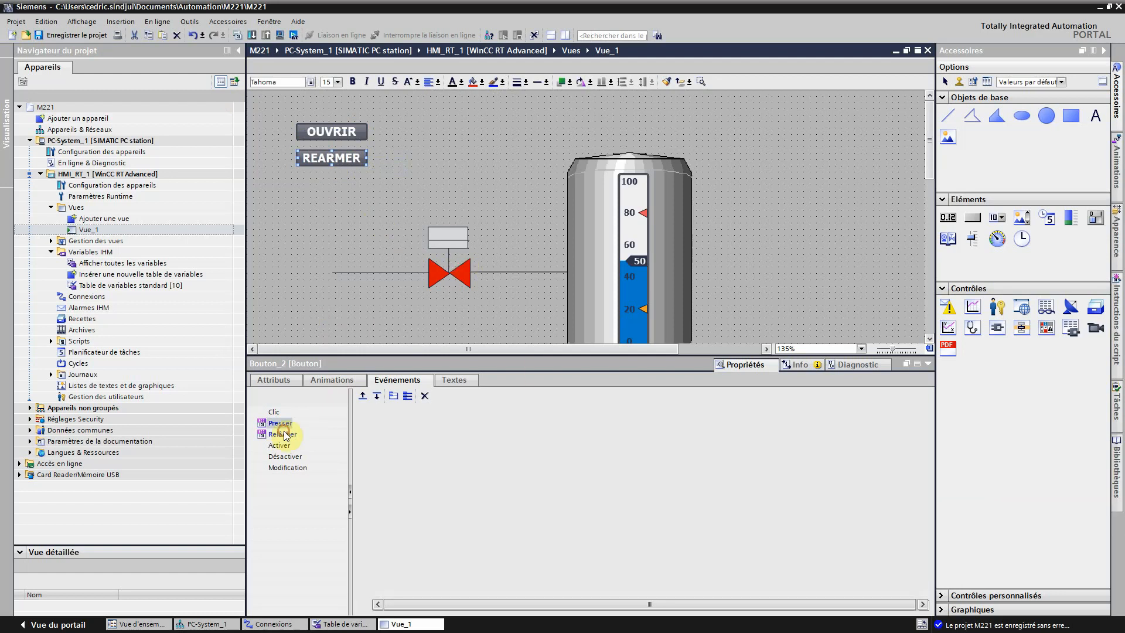
click(677, 429)
click(673, 435)
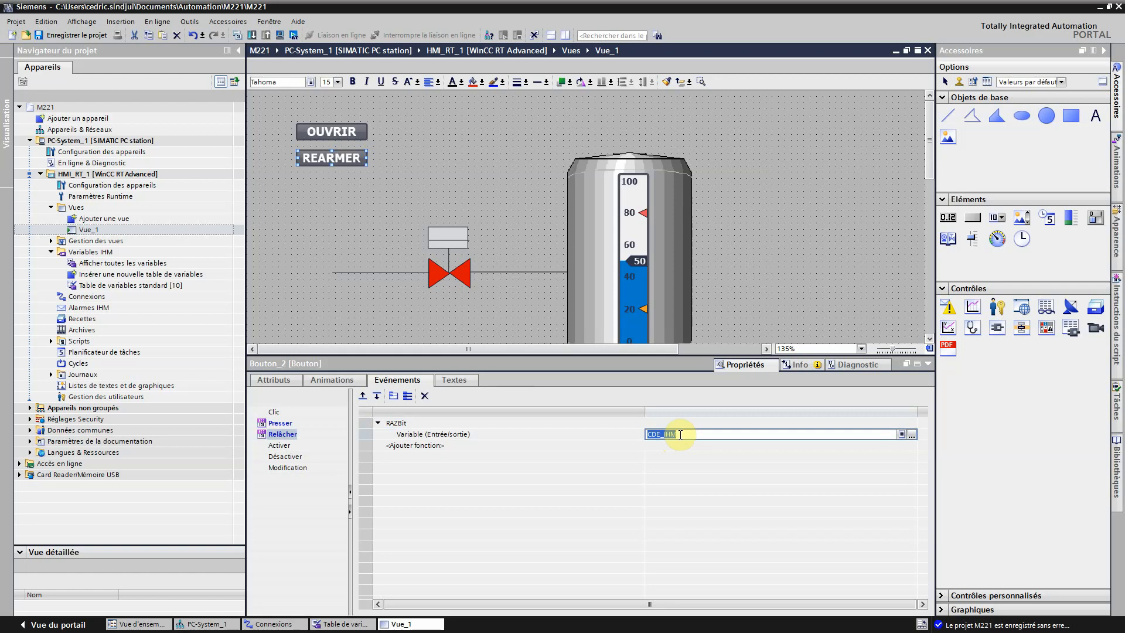
text(REARMEMENT)
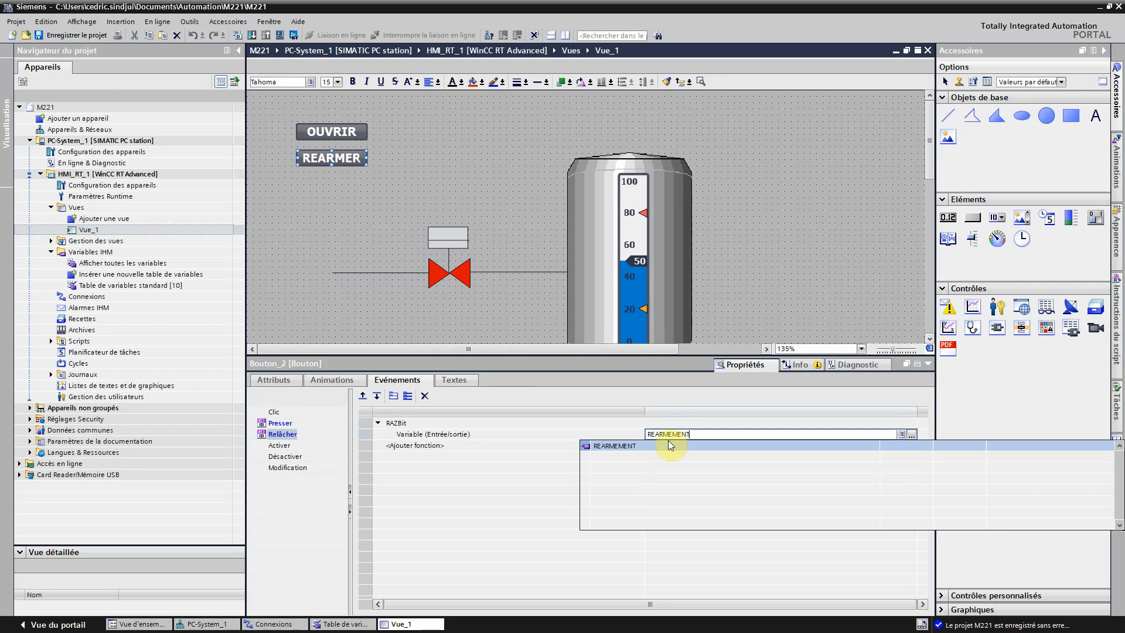
click(605, 449)
click(462, 156)
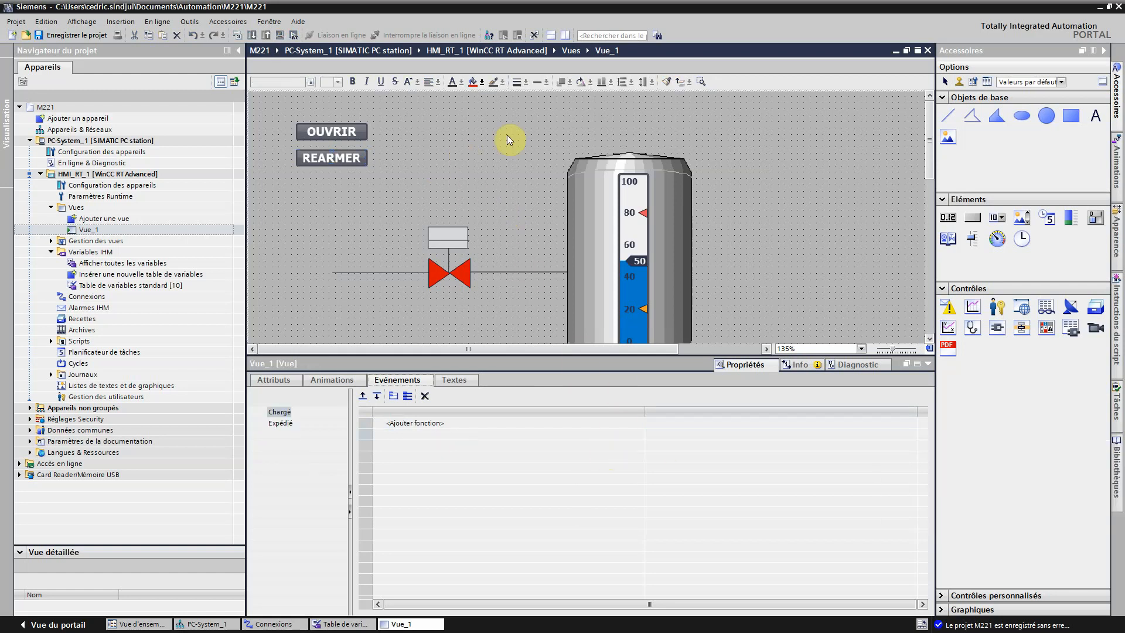
- Place a text field above the valve symbol, beside the two buttons, and enter the text EN
click(1094, 117)
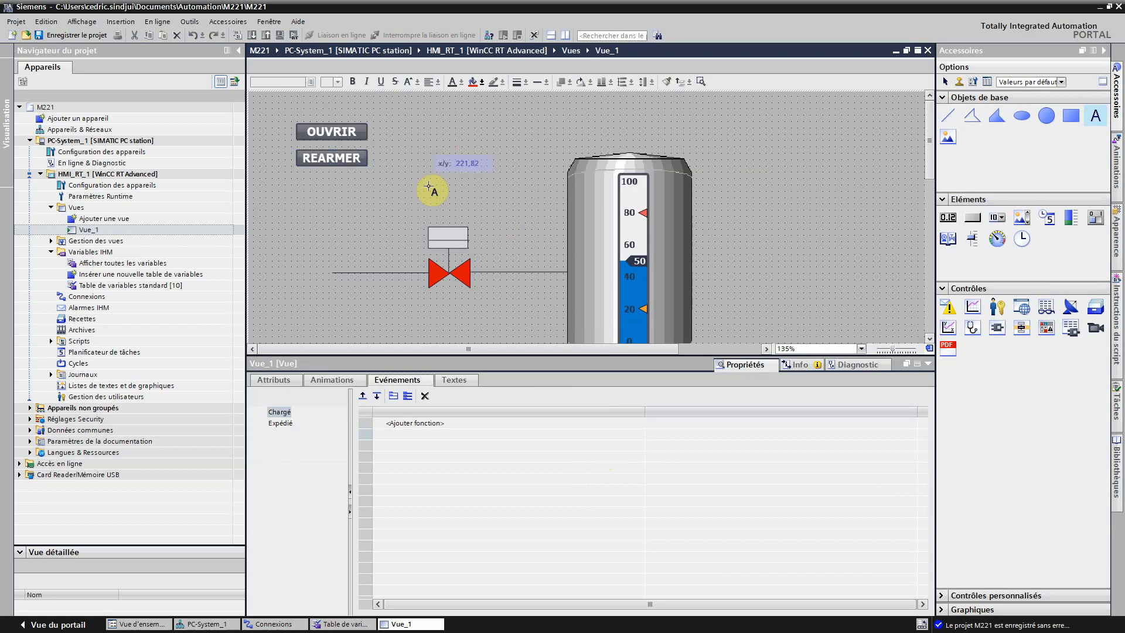
click(452, 146)
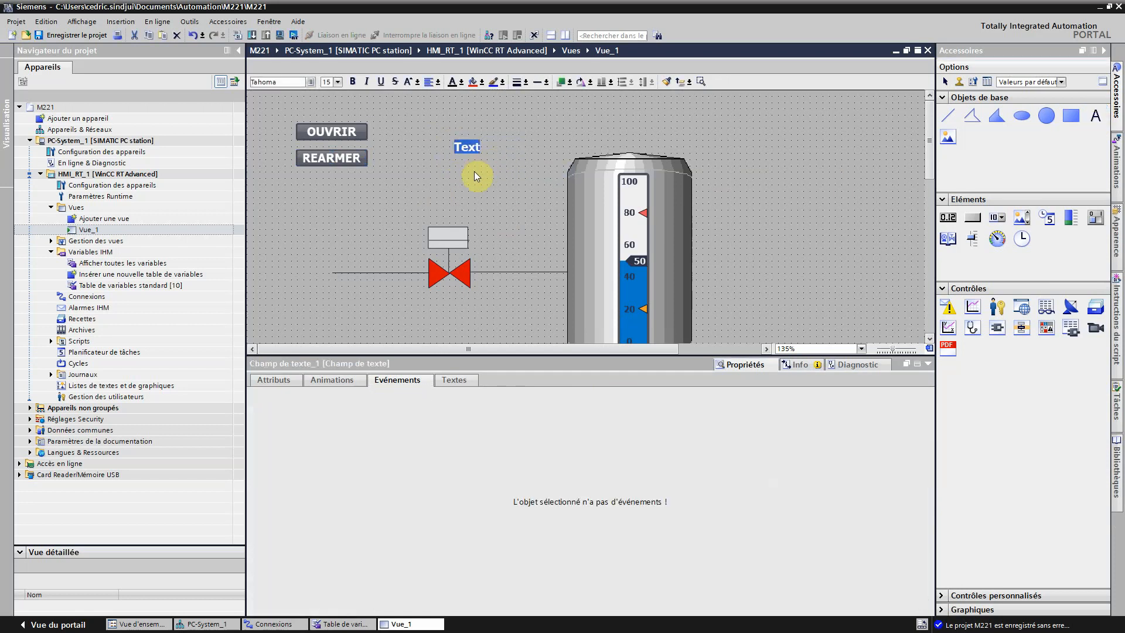
click(466, 147)
drag(467, 147, 450, 146)
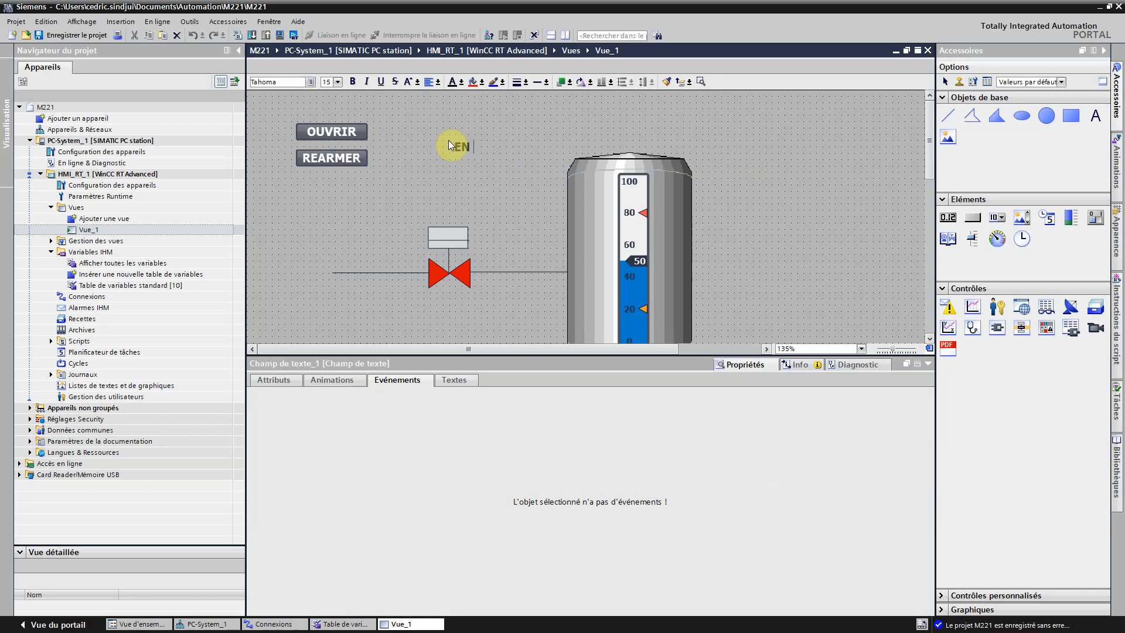
- Set the text field's wording to SECURITE ACTIVE and place it above the valve, beside the tank
text(EN SECURITE)
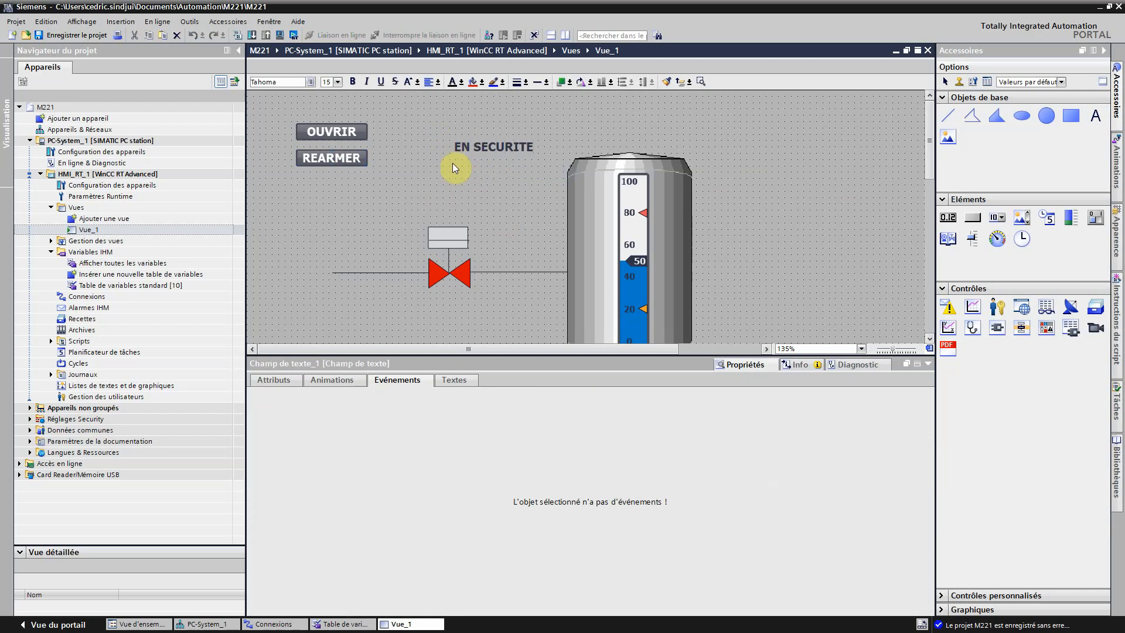
drag(472, 147, 412, 148)
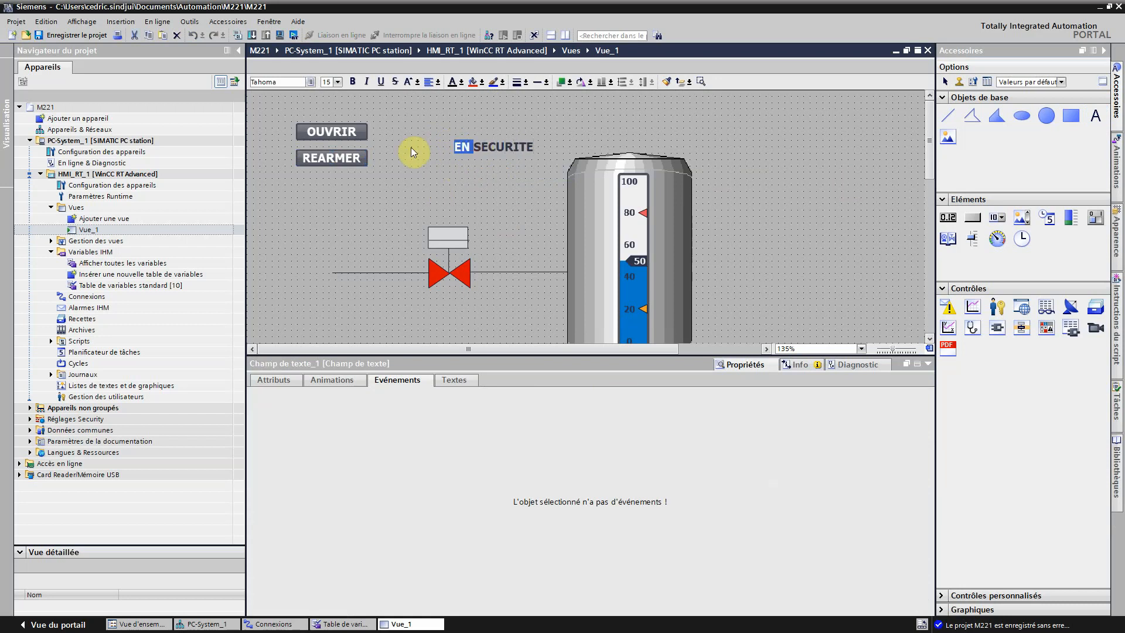
key(Delete)
click(515, 147)
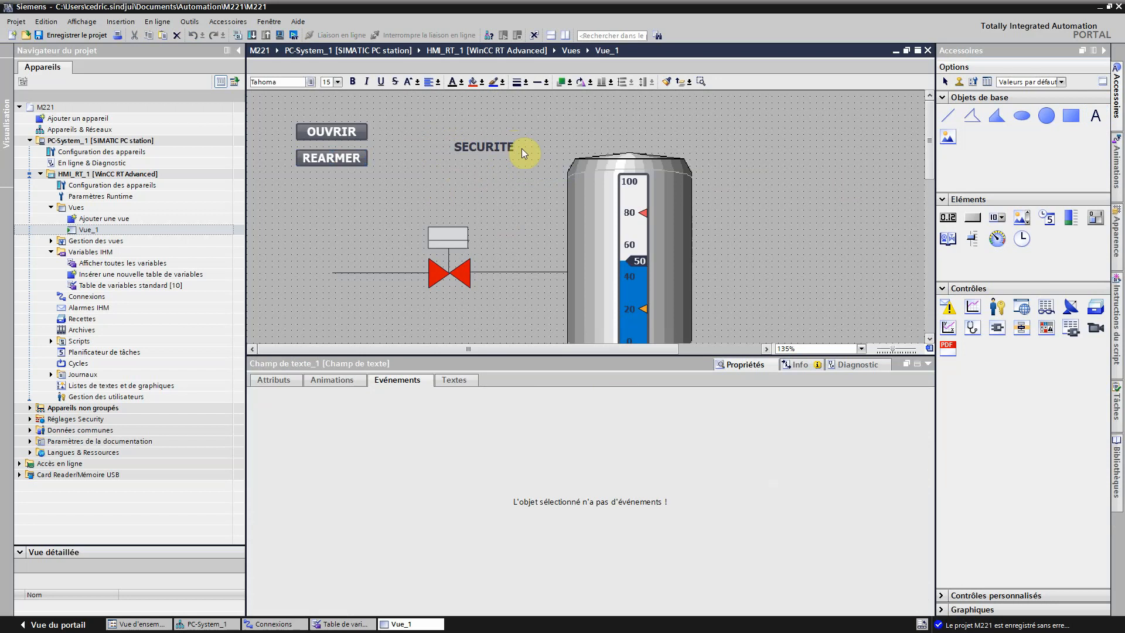
text(ACTIVE)
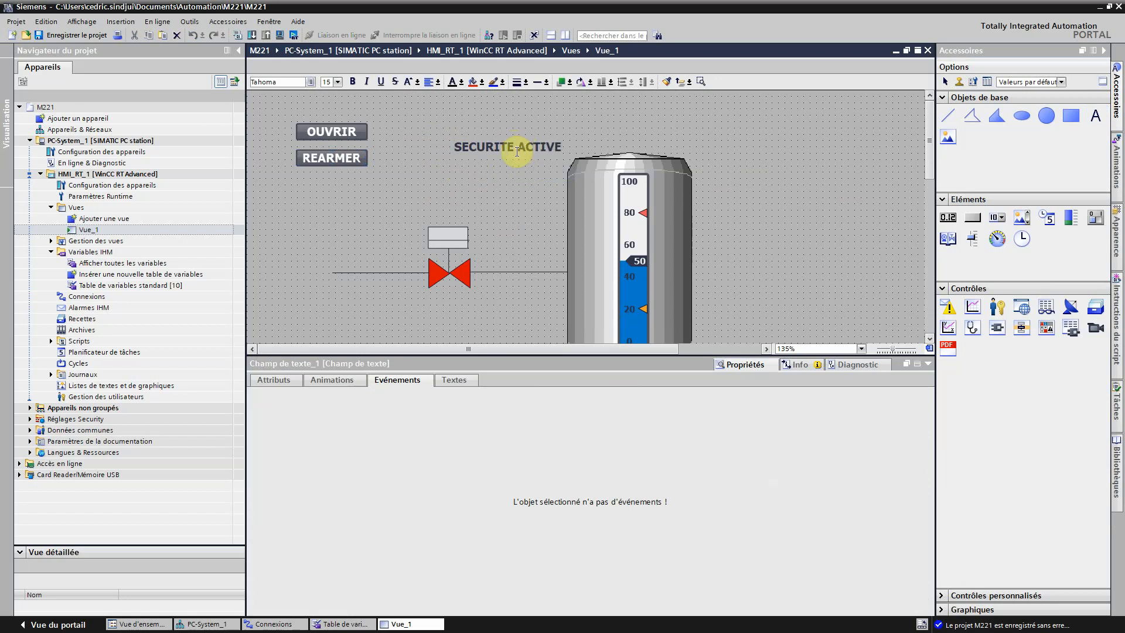
drag(495, 151, 481, 170)
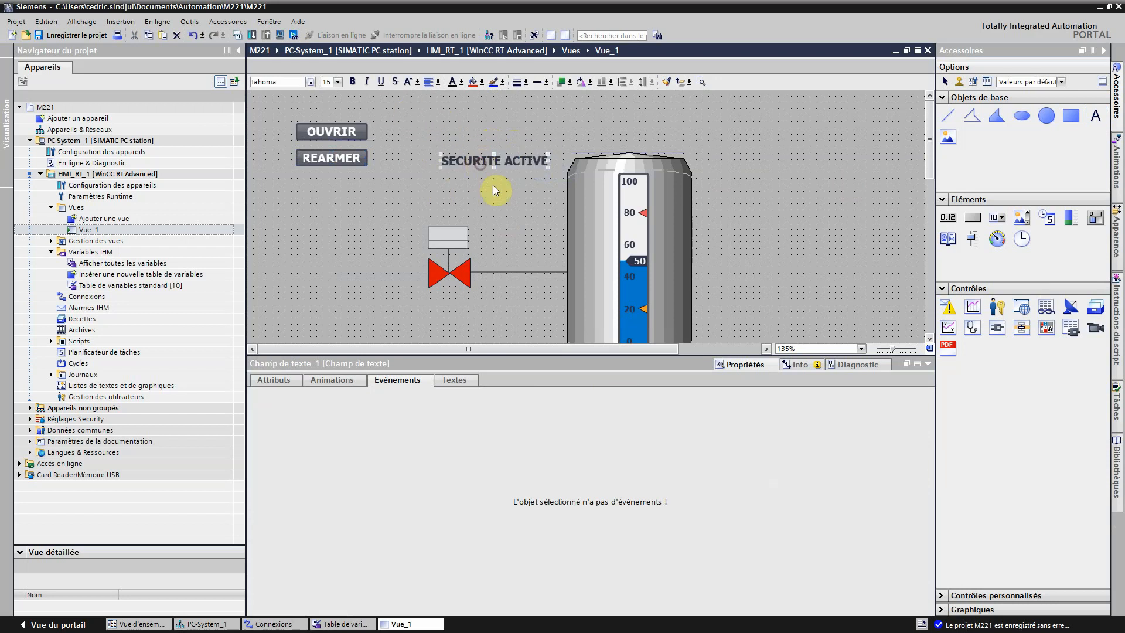
- Widen the actuator rectangle above the red valve slightly so its edge lines up with the valve
click(759, 363)
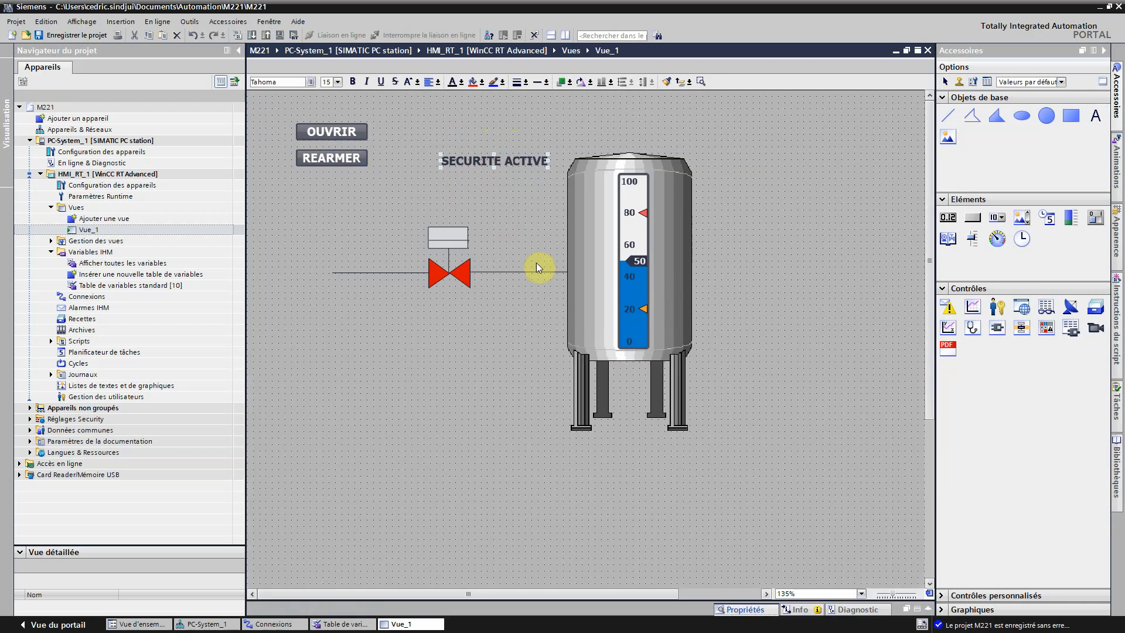
click(754, 610)
click(273, 380)
click(279, 434)
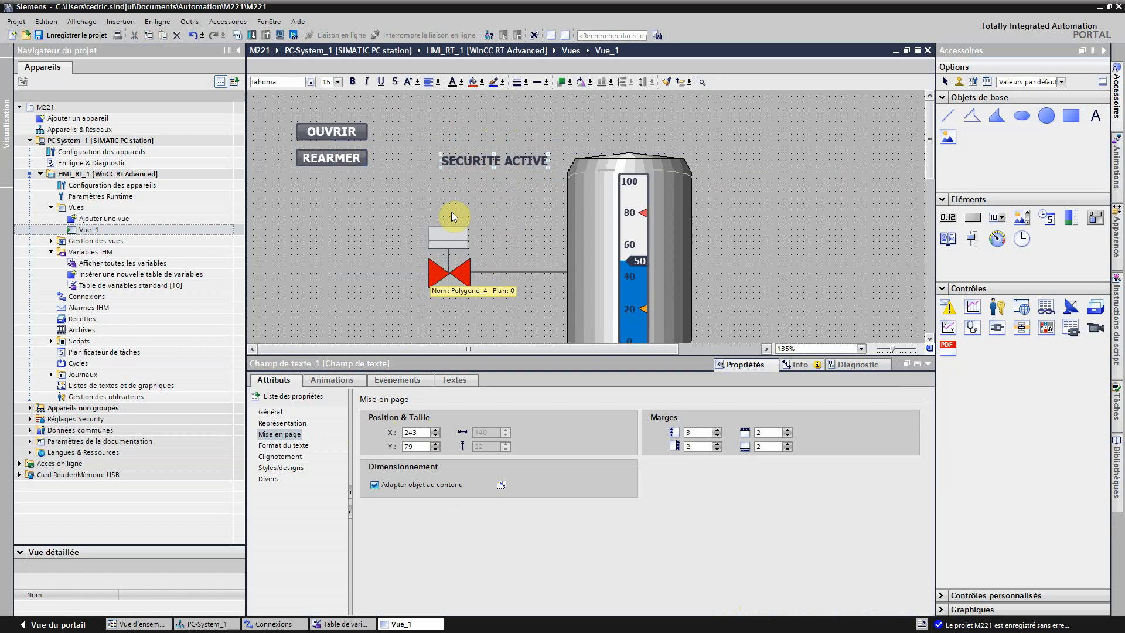
click(462, 234)
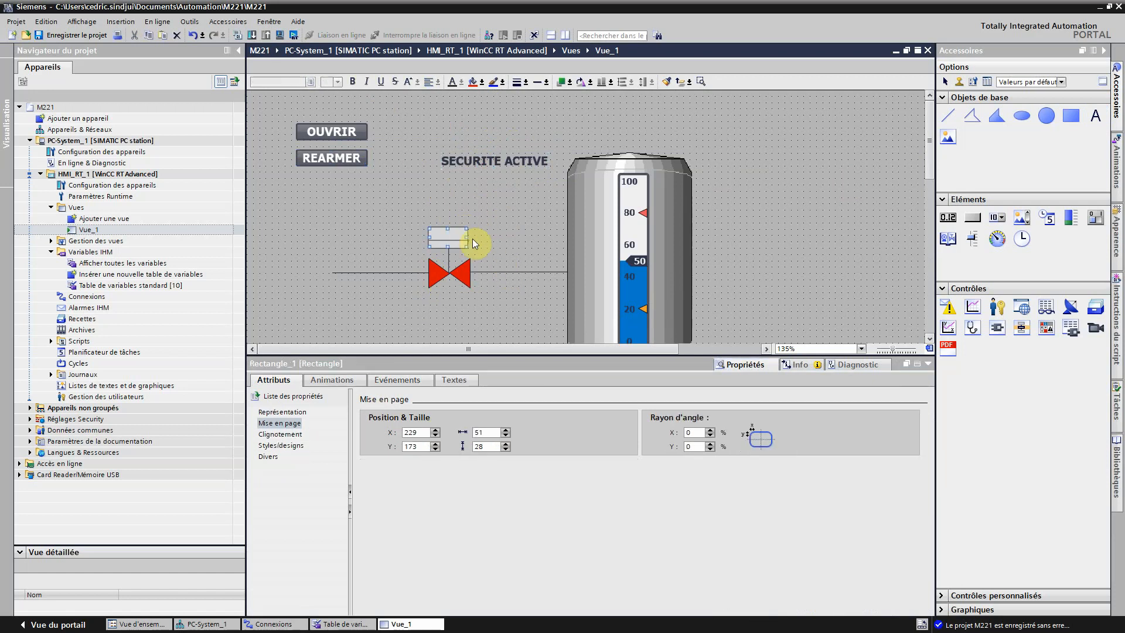
drag(465, 236, 469, 237)
click(508, 249)
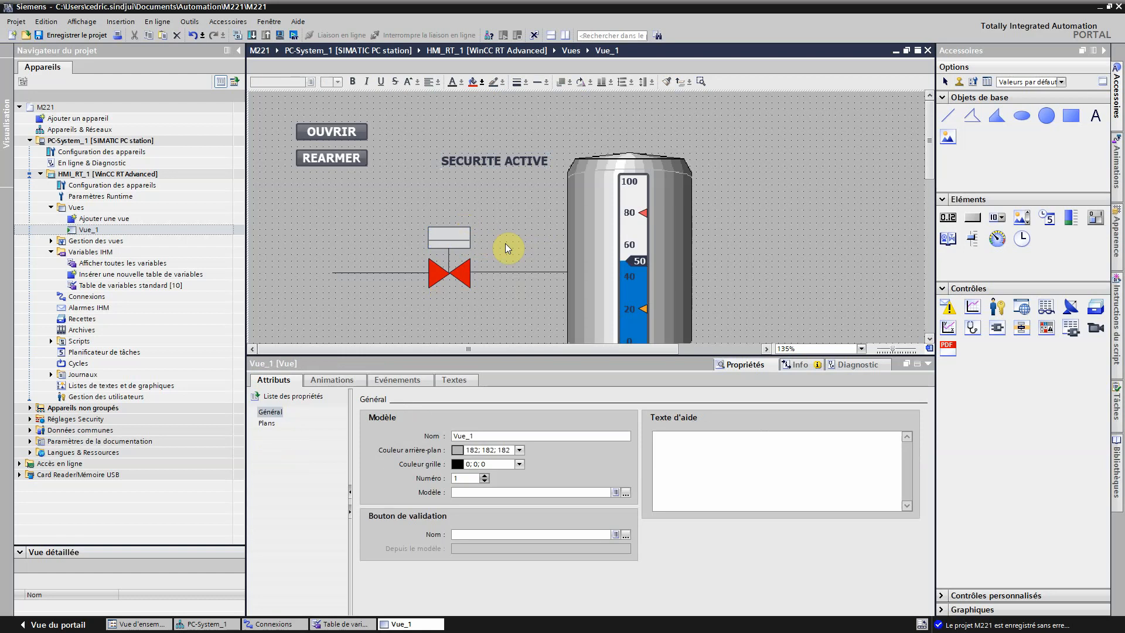
- Add a visibility animation to the SECURITE ACTIVE text, driven by the SECURITE variable
click(516, 159)
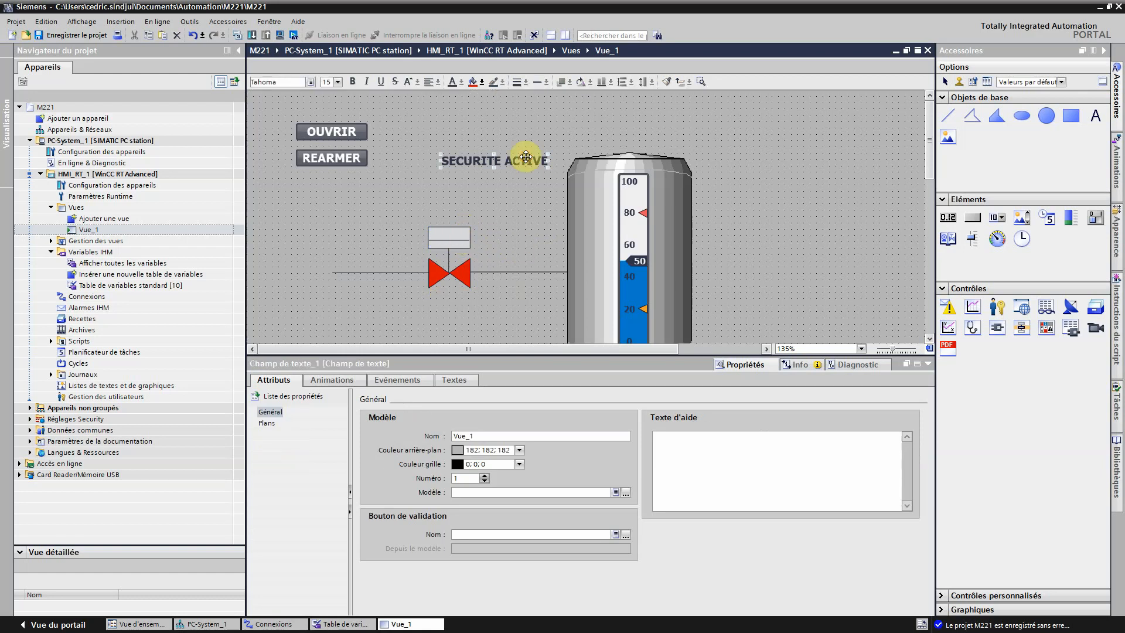
click(332, 380)
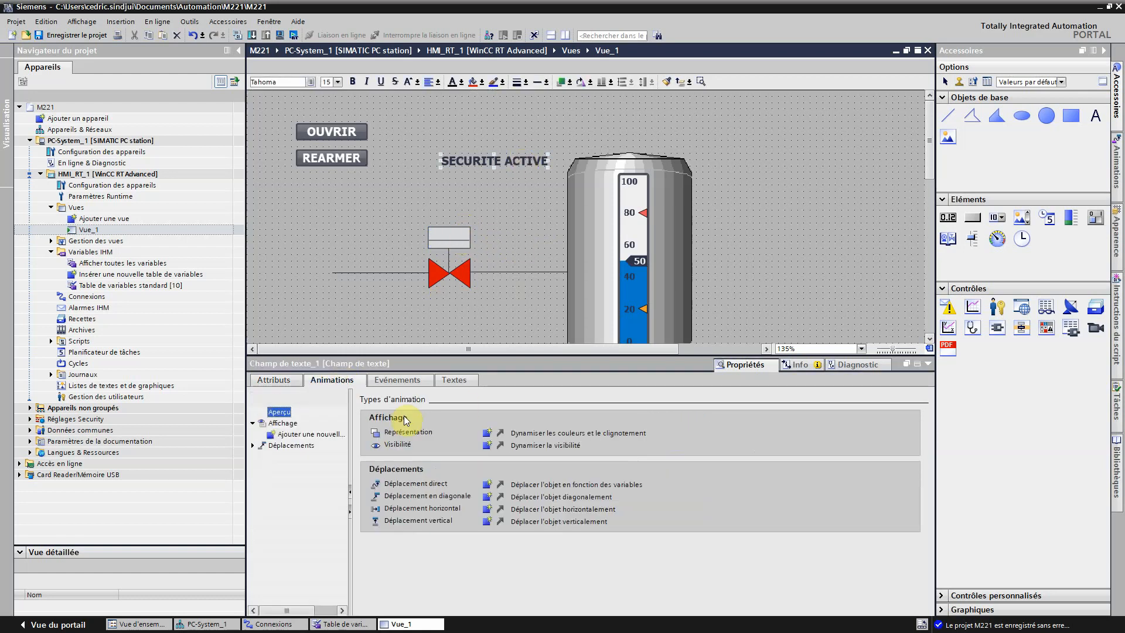
click(489, 446)
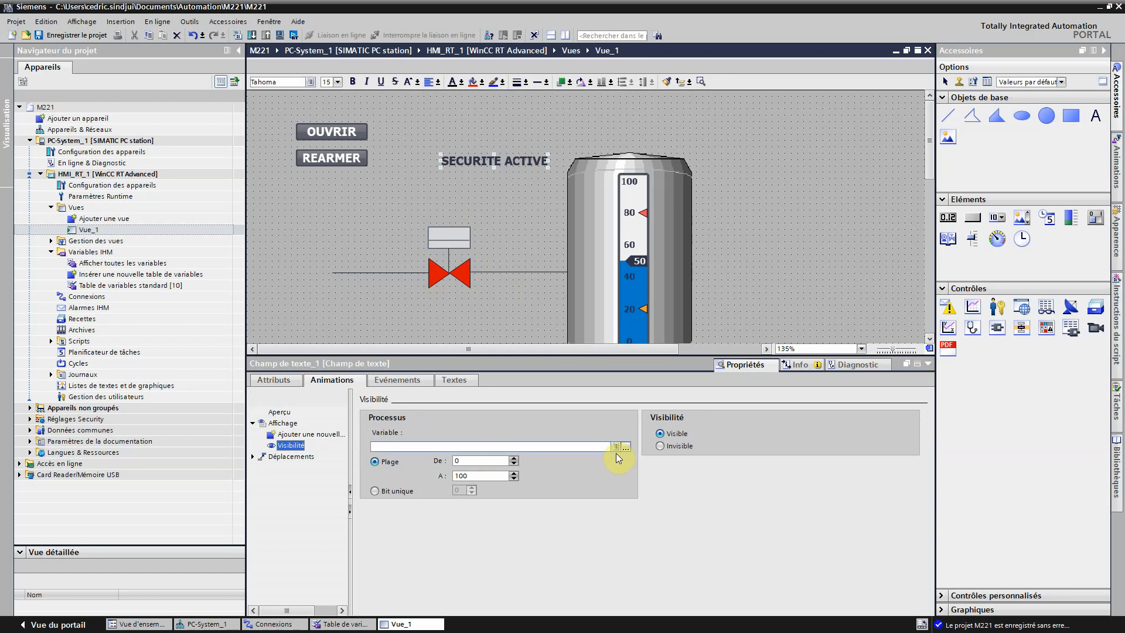
click(616, 449)
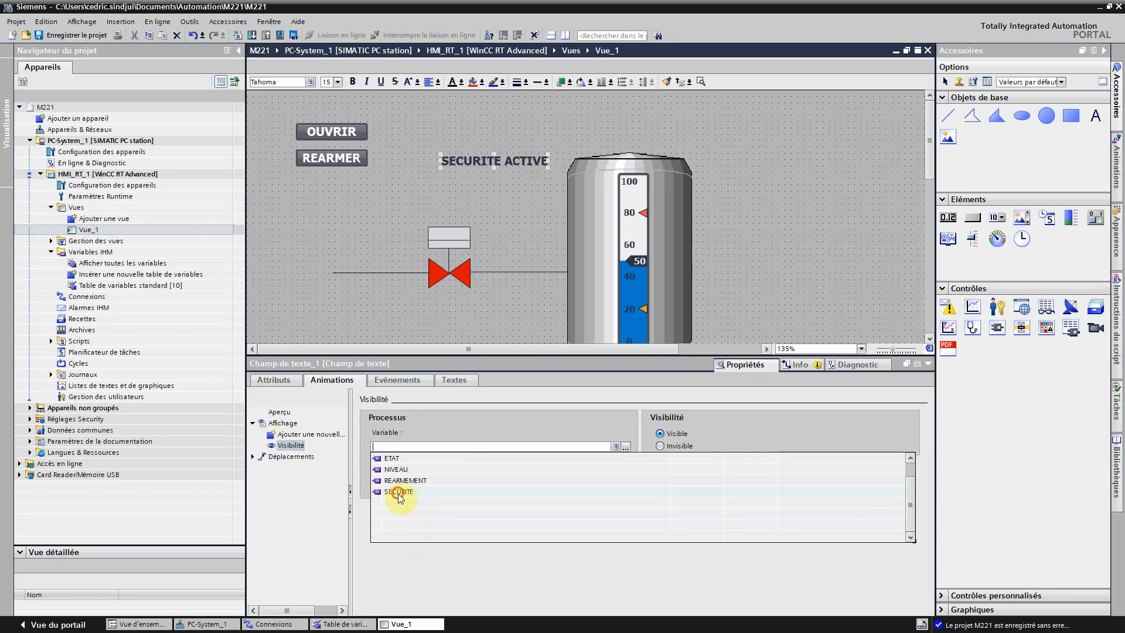
click(400, 492)
- Set the visibility range from 0 to 0 with the Visible option, and save the project
click(481, 460)
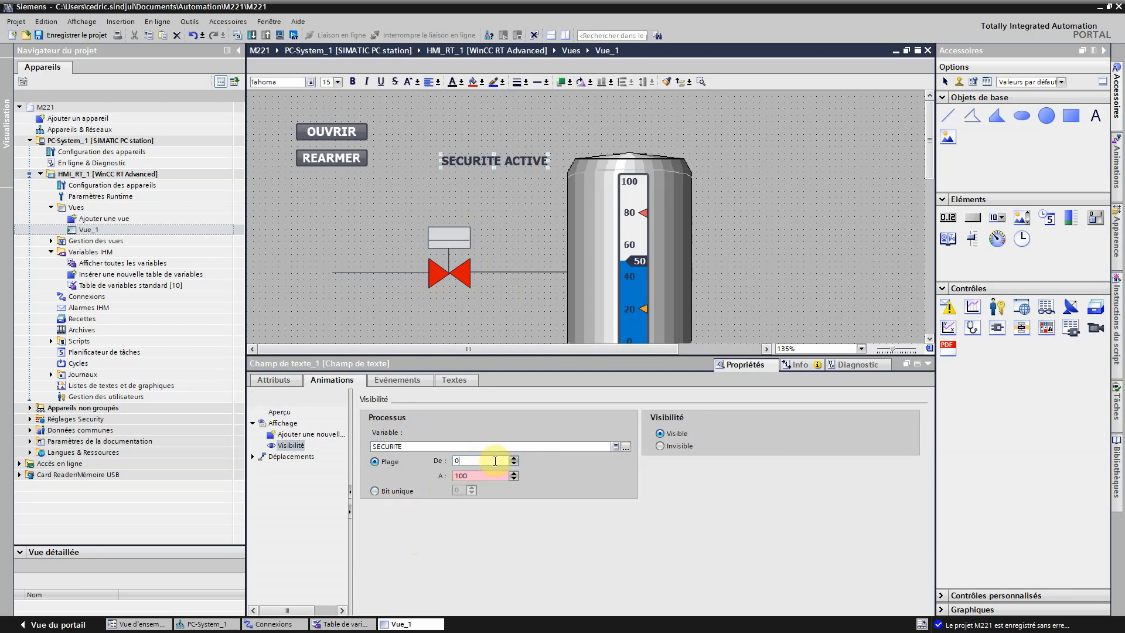
drag(487, 476, 447, 478)
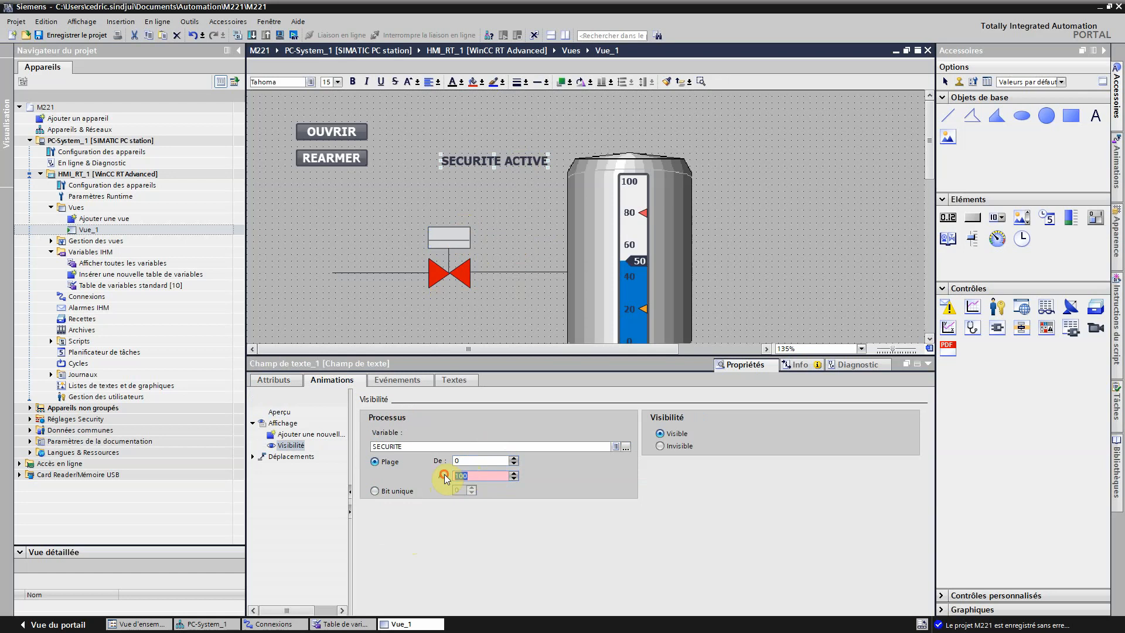
text(0)
click(671, 435)
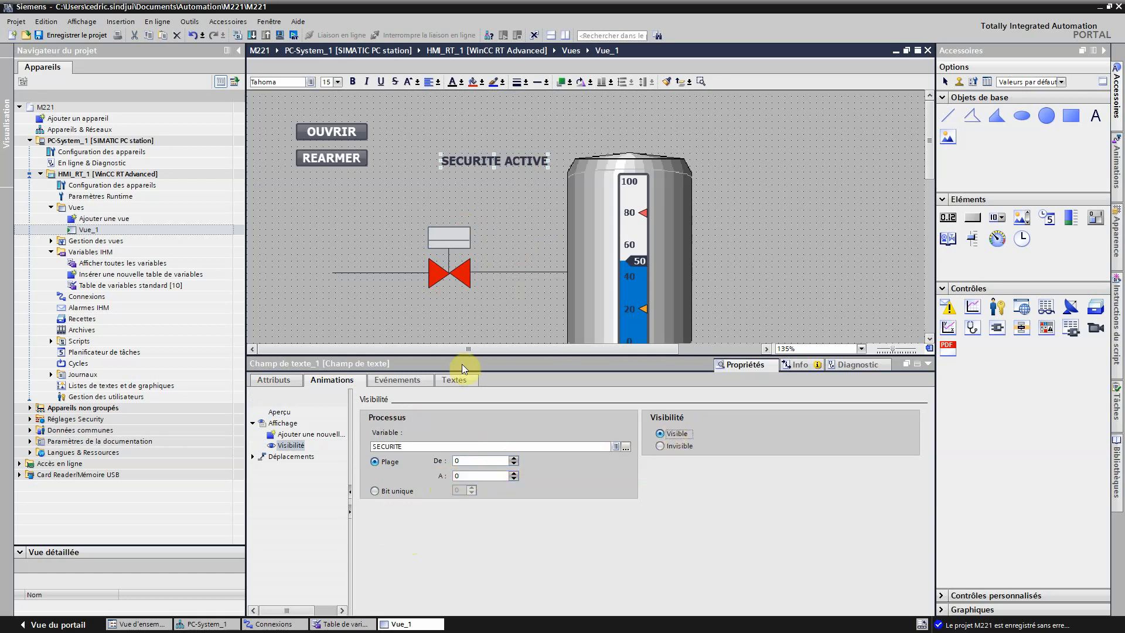
click(554, 237)
click(64, 37)
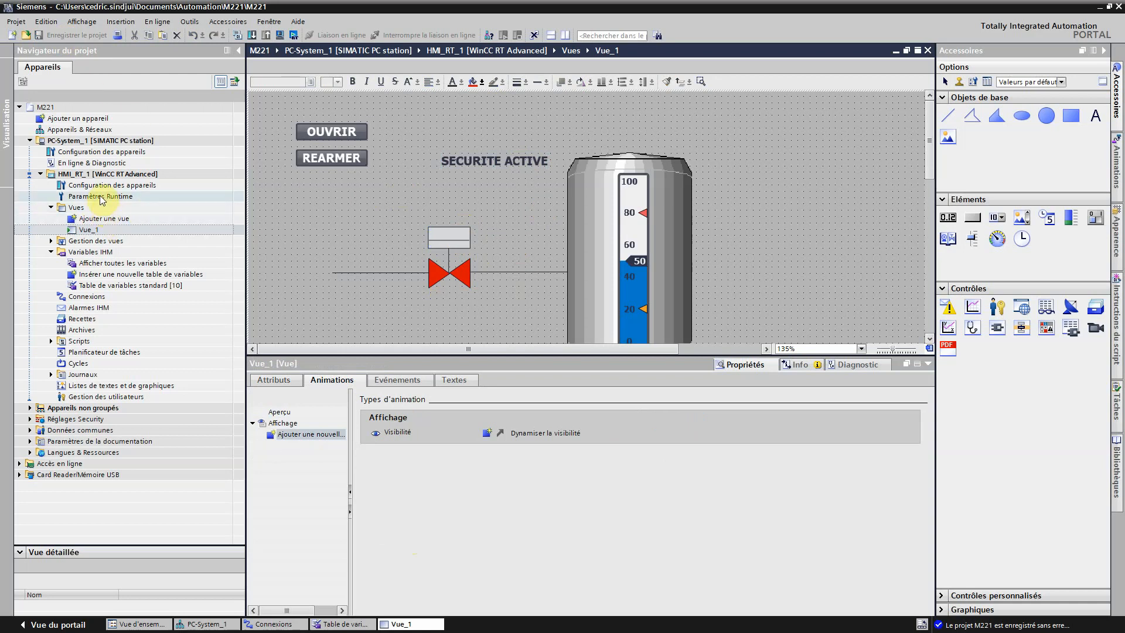
- Add a first bit alarm to the HMI alarms and check the variables offered for its acknowledgement
mouse_move(928, 152)
mouse_down()
mouse_move(934, 185)
mouse_move(933, 169)
mouse_up()
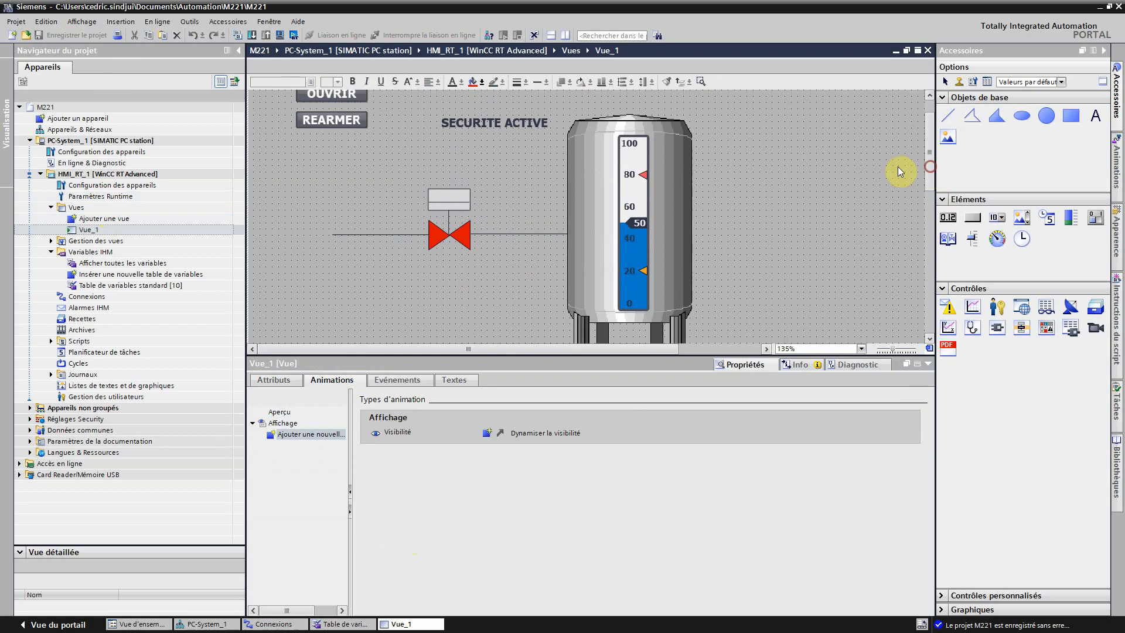
double_click(73, 309)
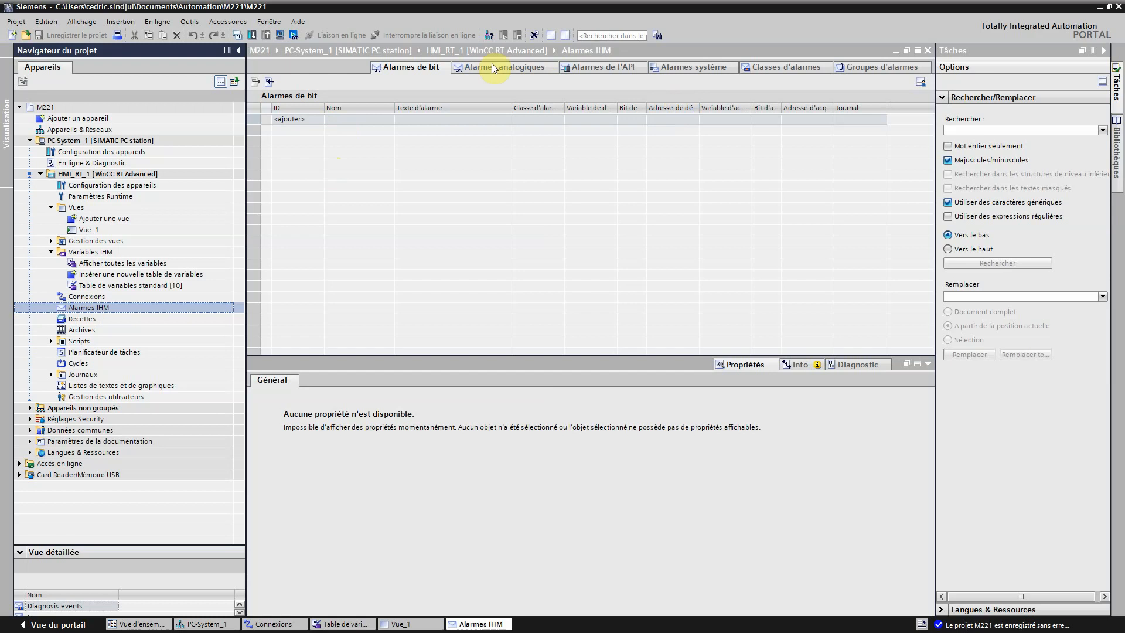
double_click(371, 119)
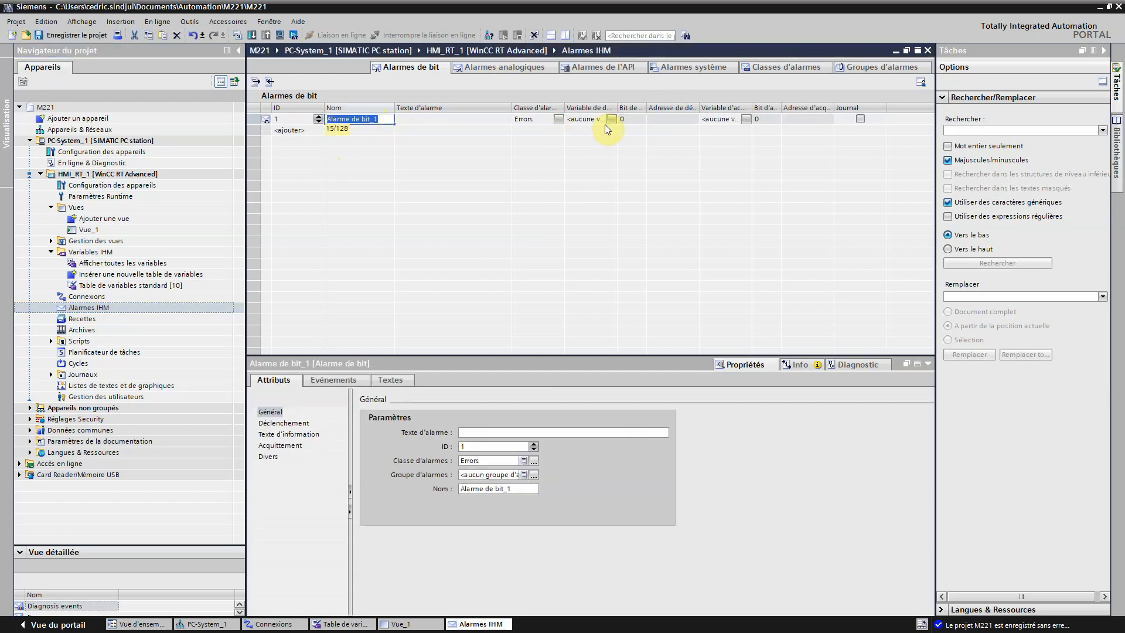
click(744, 119)
click(748, 119)
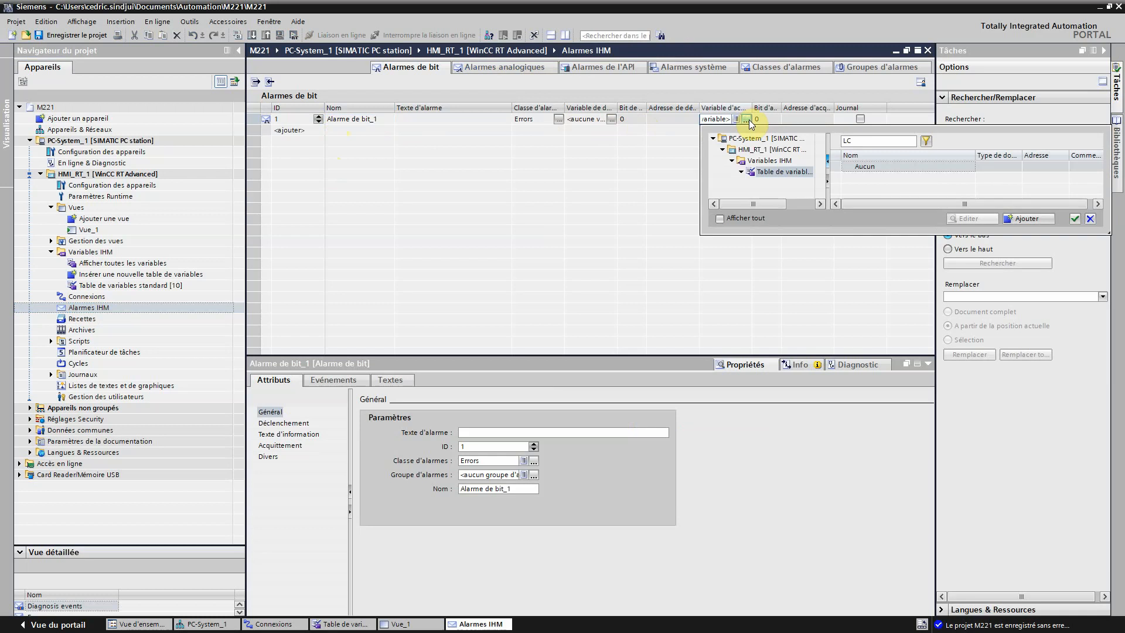
click(747, 119)
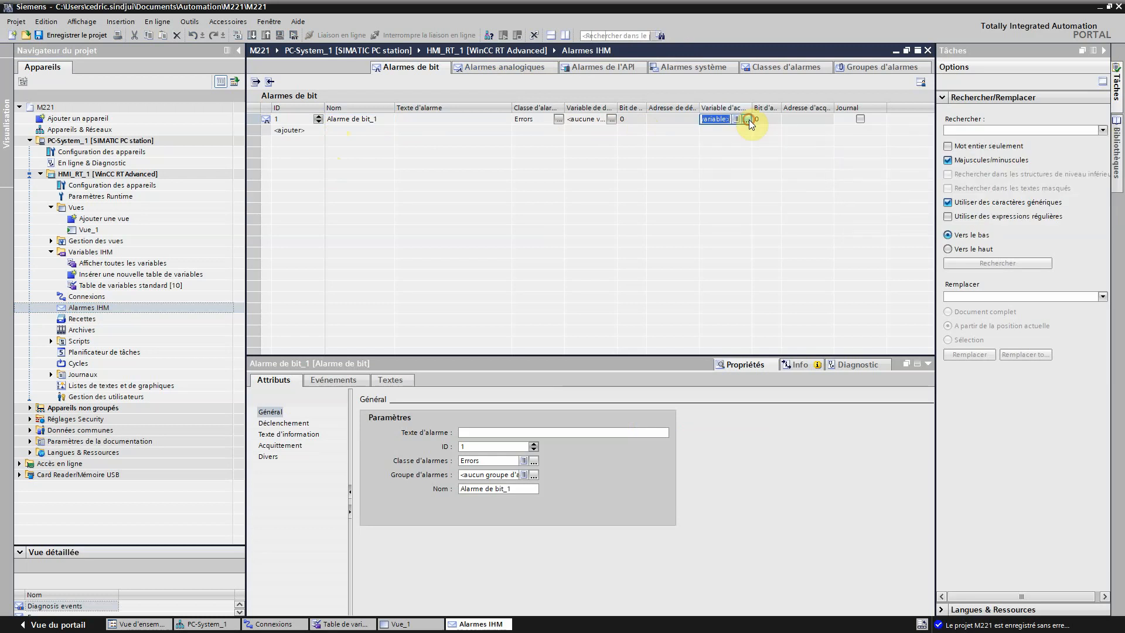
- Switch to EcoStruxure Machine Expert - Basic and add a new POU to the master task
click(668, 121)
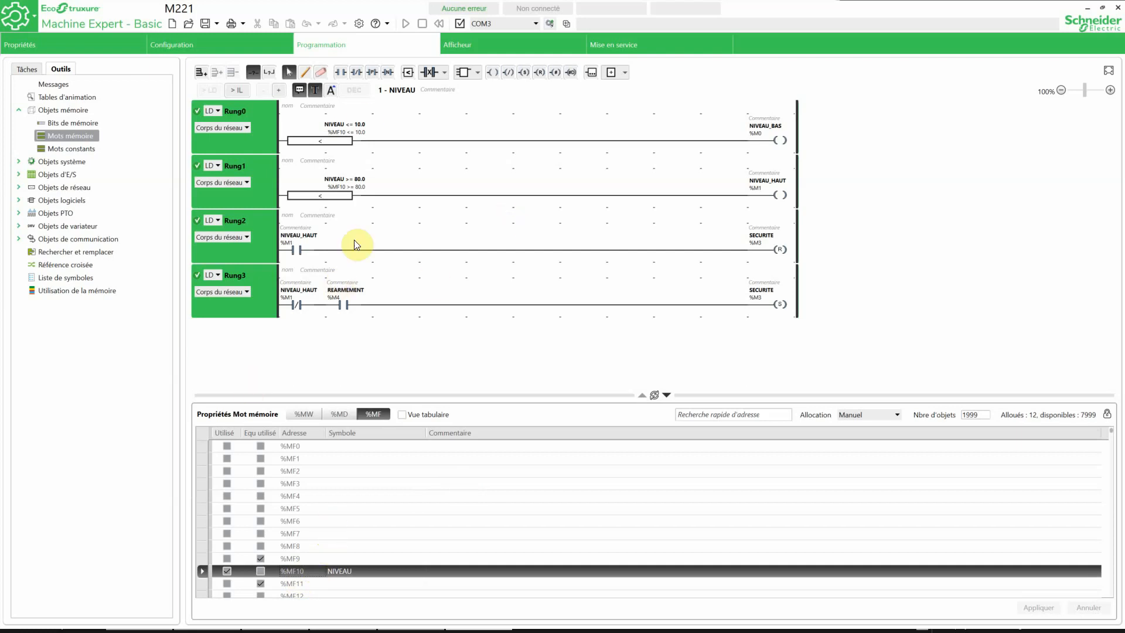
click(27, 69)
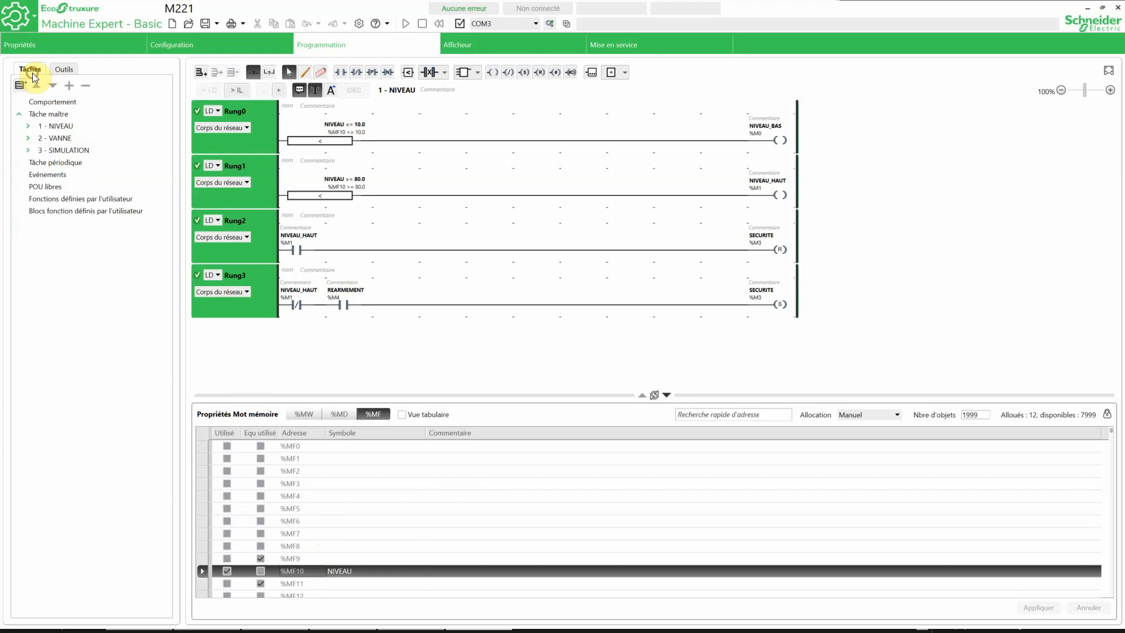
click(50, 114)
right_click(58, 116)
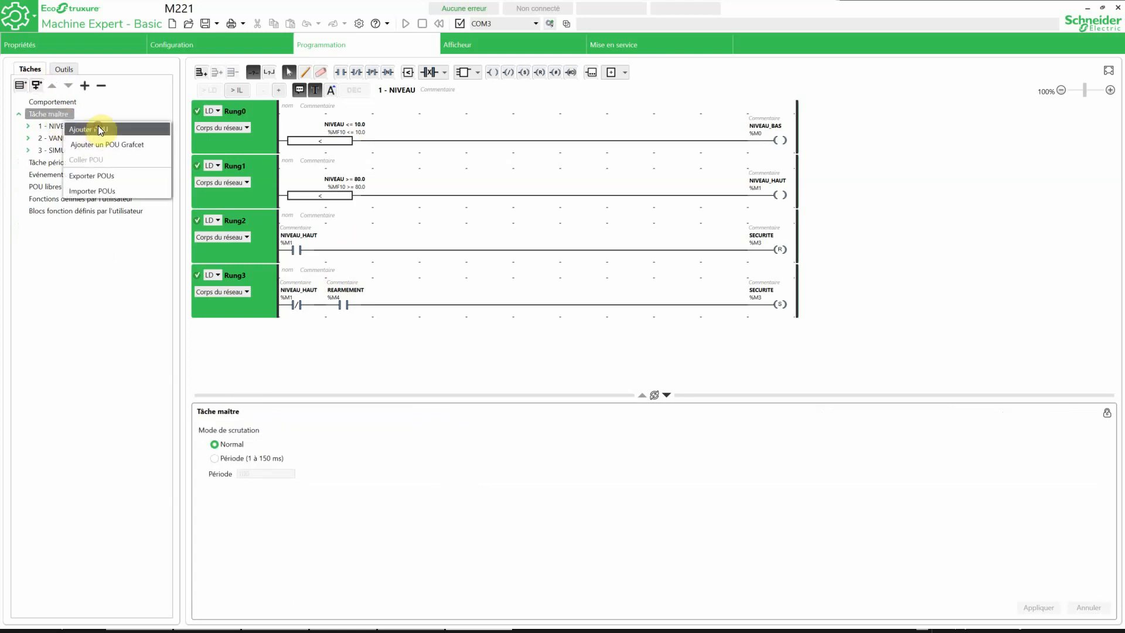
click(100, 130)
- Rename the new POU as ALARMES
right_click(87, 163)
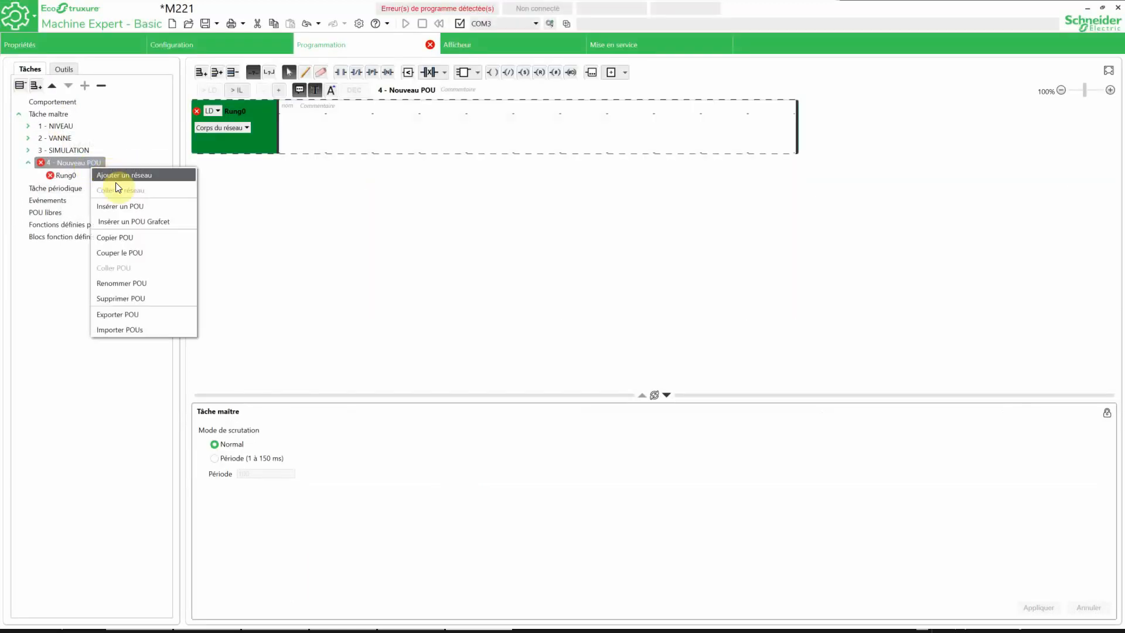
click(132, 283)
text(A)
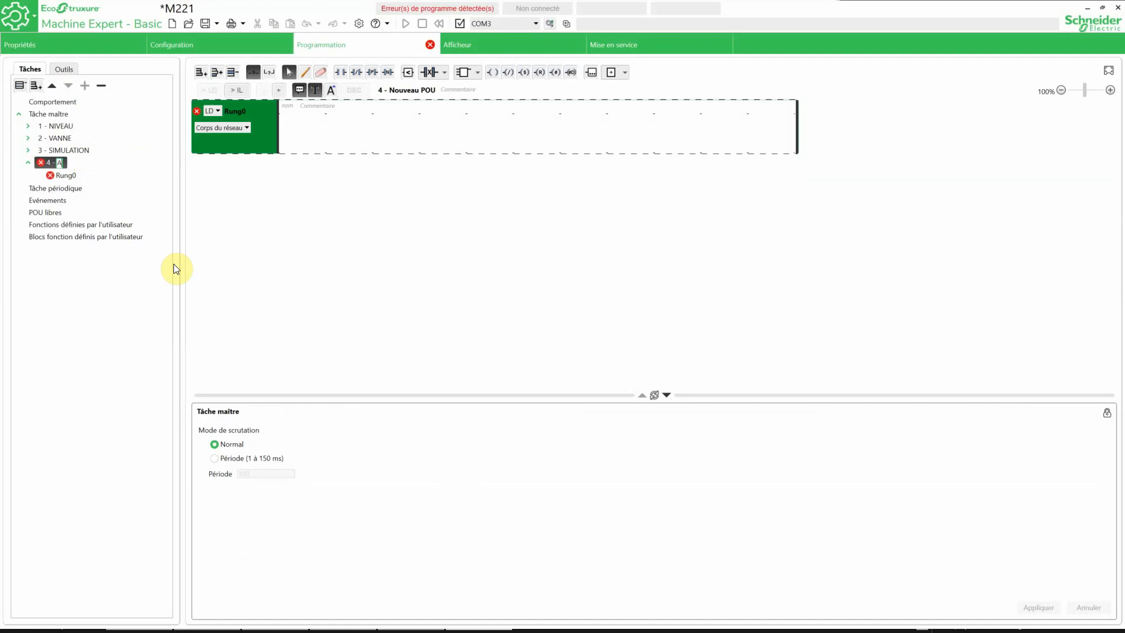
text(LARMES)
key(Return)
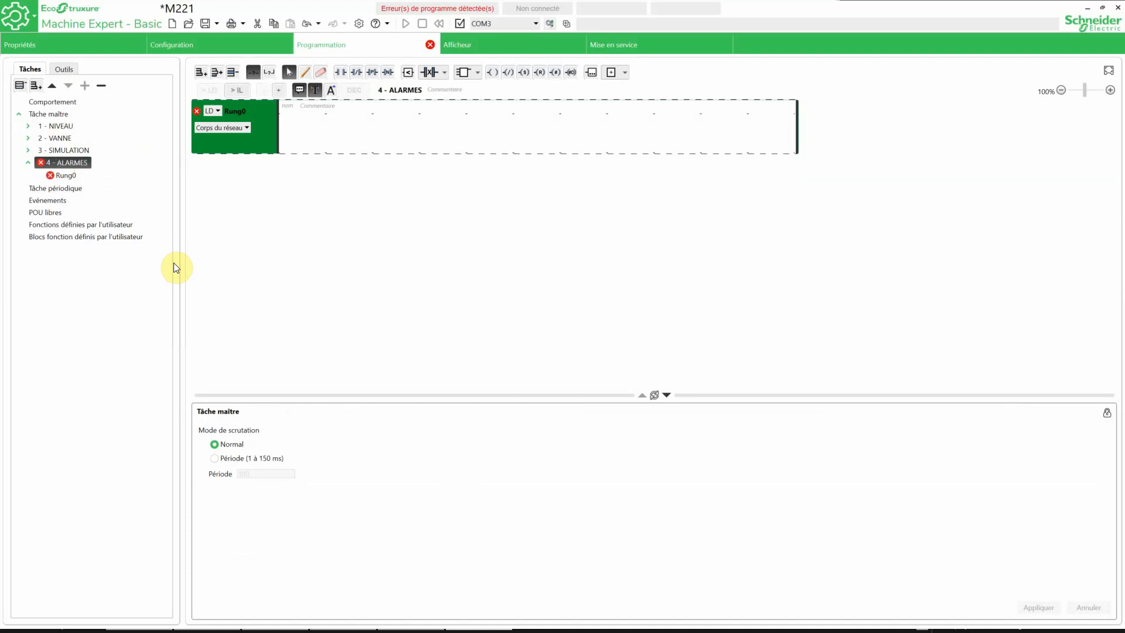
- Place a normally open contact at the start of Rung0 in ALARMES and an output coil at its end
click(337, 130)
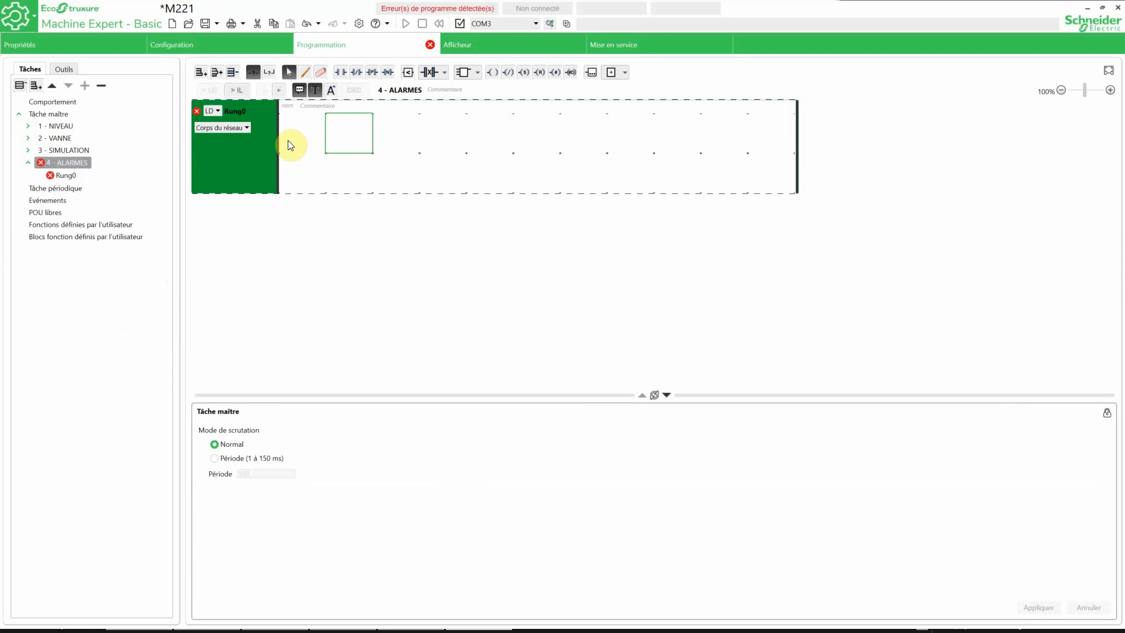
click(340, 71)
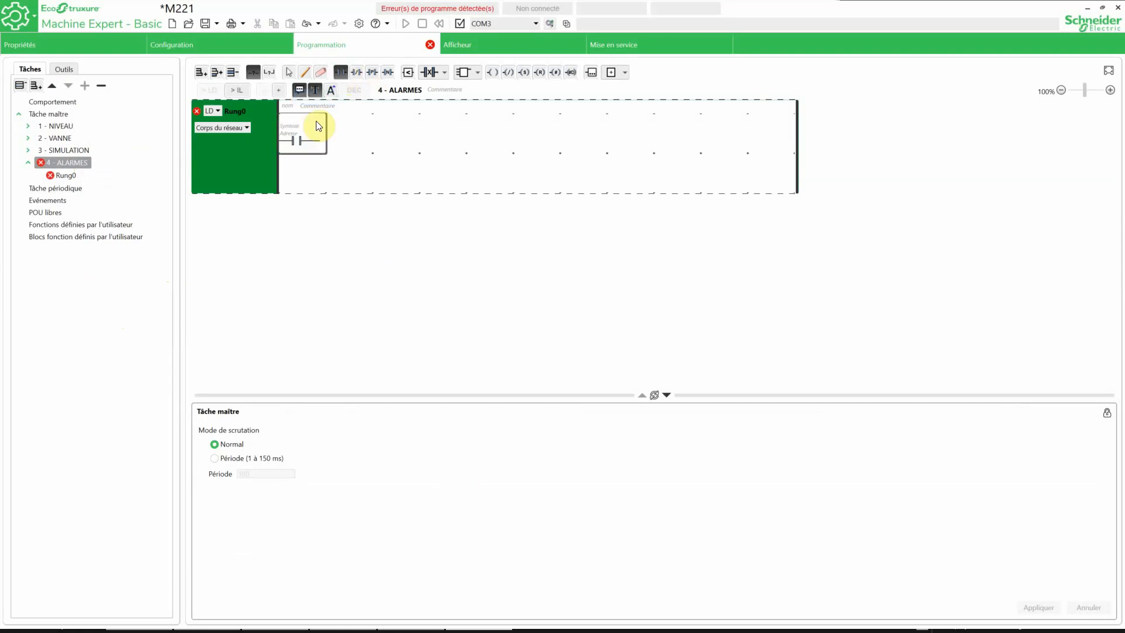
click(302, 137)
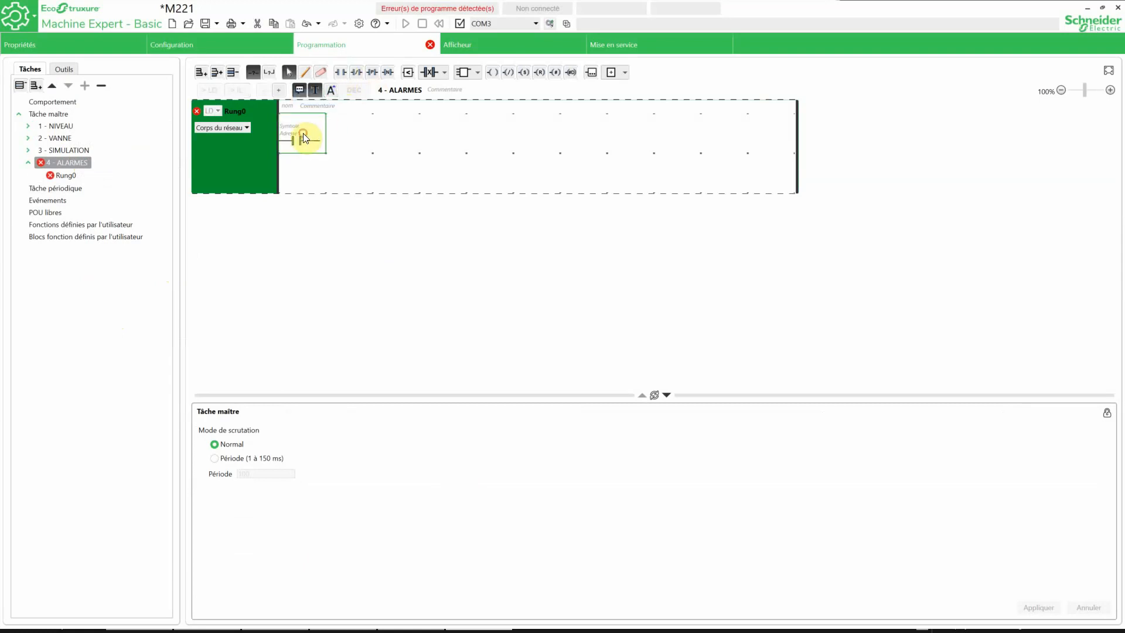
click(494, 73)
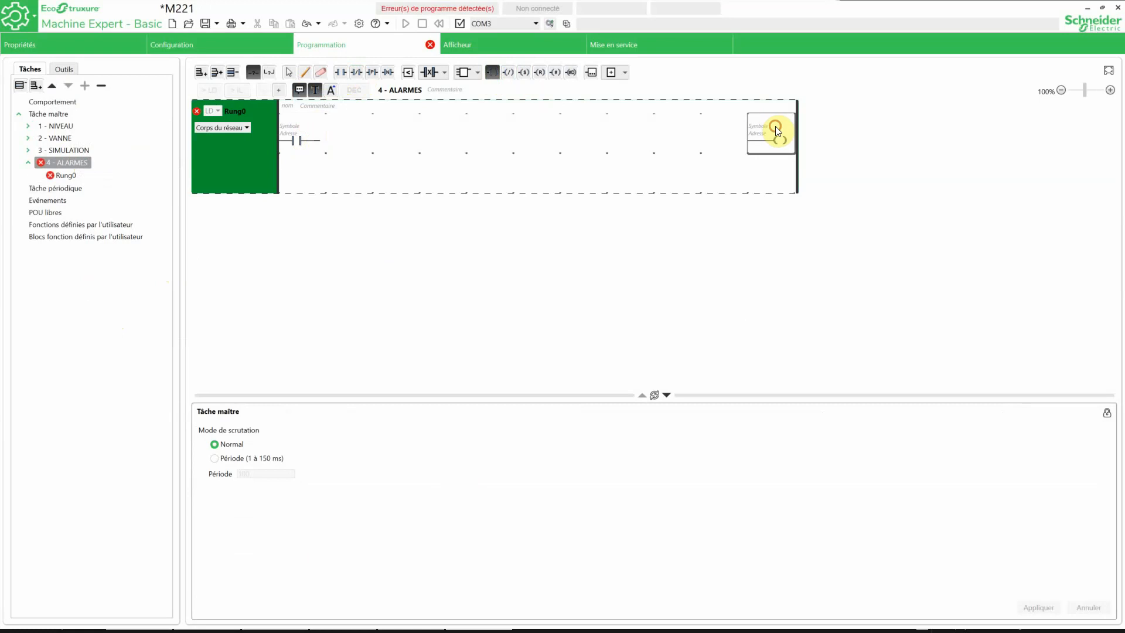
click(775, 125)
- Assign the DISCORDANCE symbol (%M9) to the normally open contact in Rung0 of ALARMES
click(290, 124)
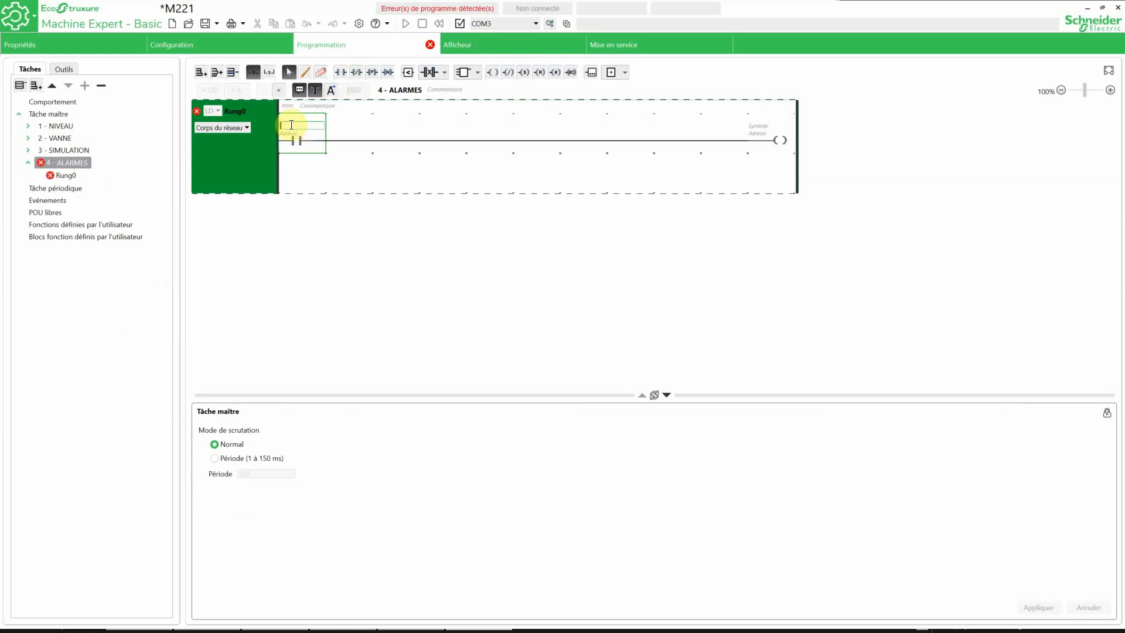
text(D)
click(307, 147)
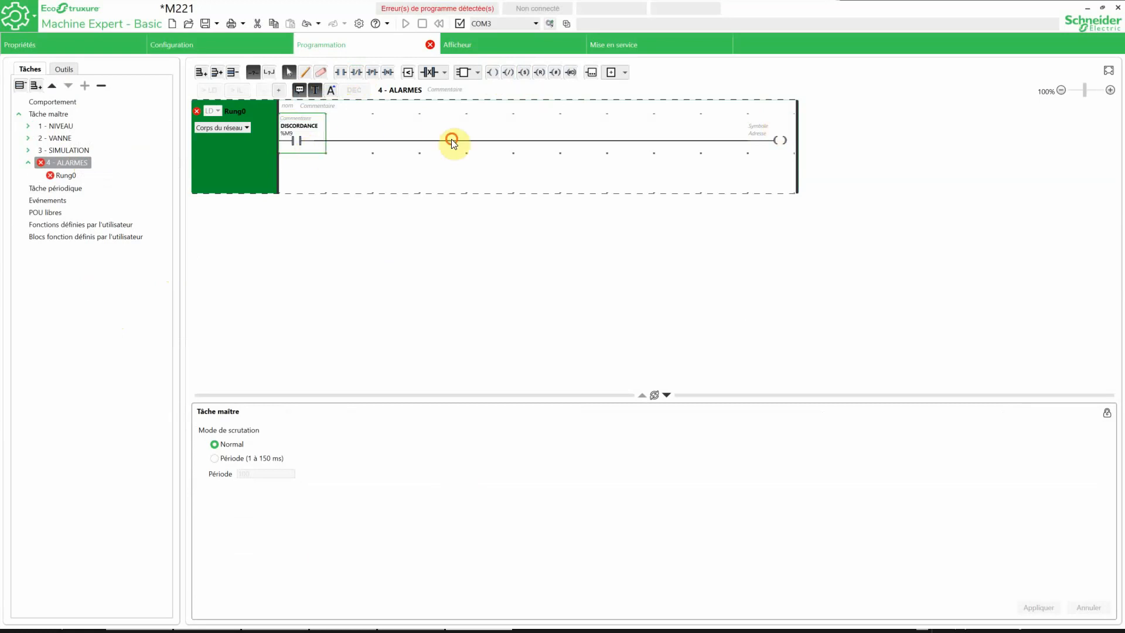
- Try to assign the address %M15:X0 to the output coil of Rung0
click(759, 126)
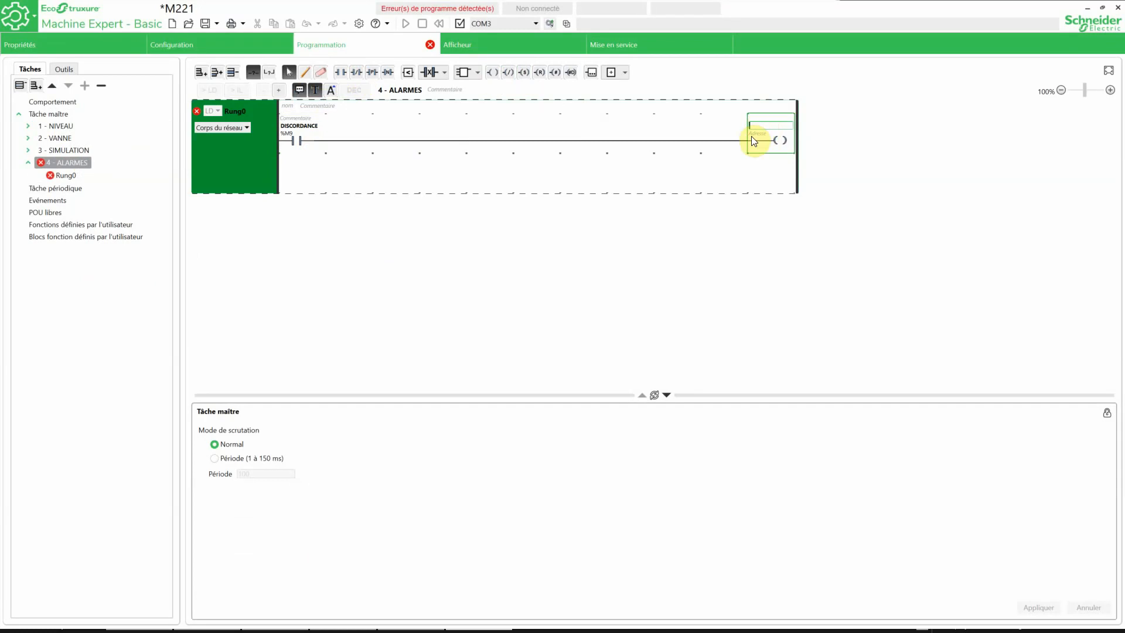
click(756, 133)
text(%M15.0)
click(765, 135)
text(X0)
key(Return)
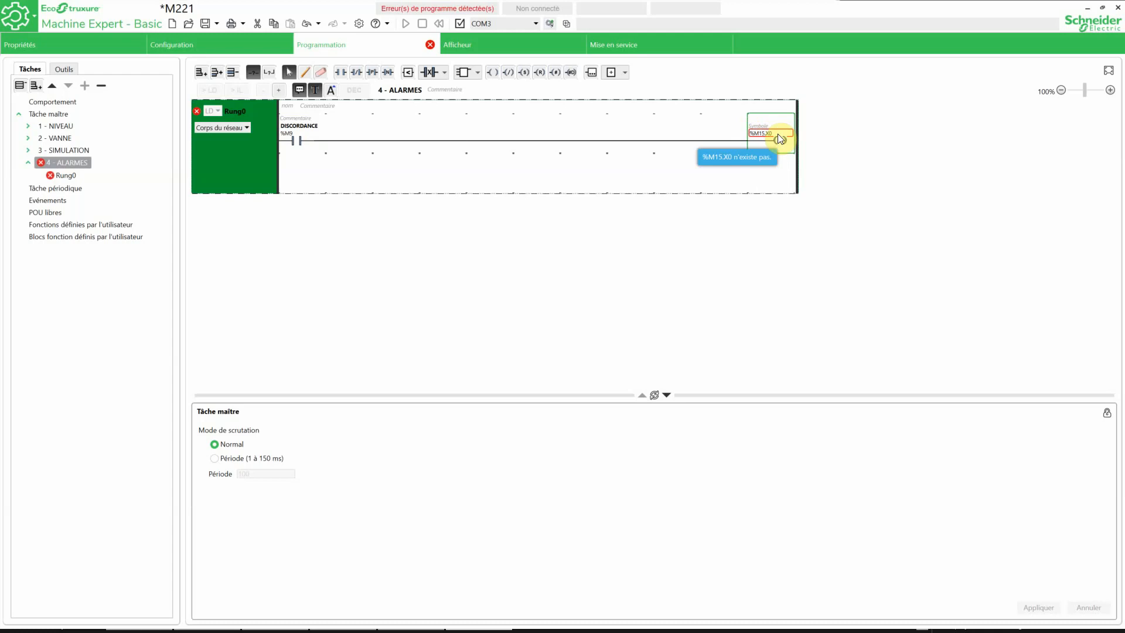
- Set the Rung0 output coil's address to %MW15:X0 and save the PLC project
click(773, 133)
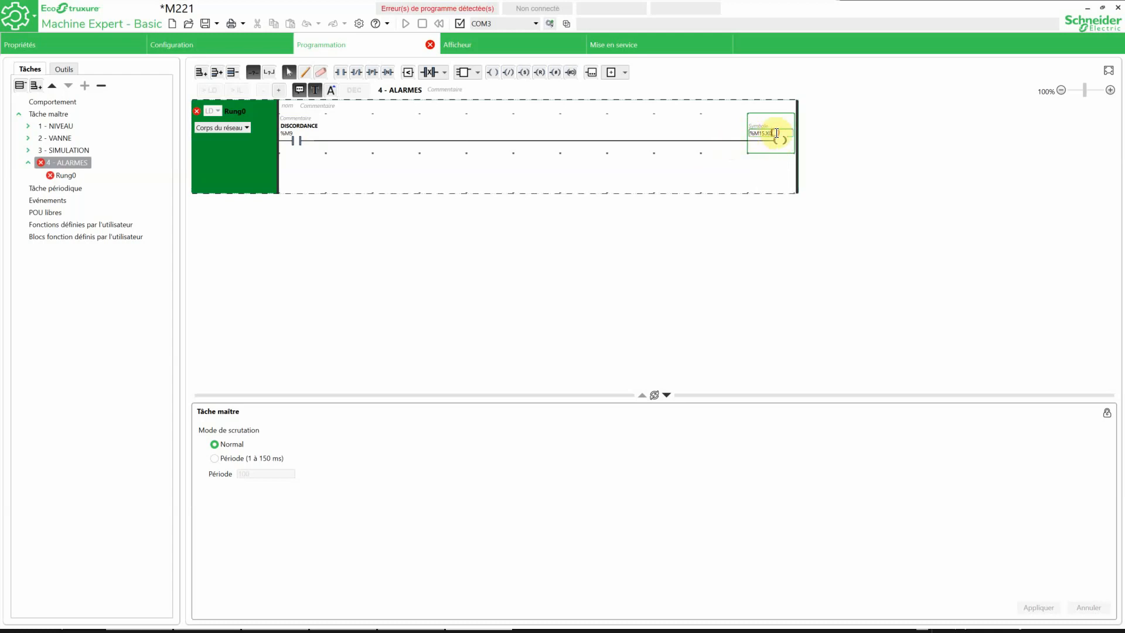
click(757, 133)
text(W)
key(Return)
key(BackSpace)
key(Return)
click(771, 133)
text(X)
key(Return)
click(775, 133)
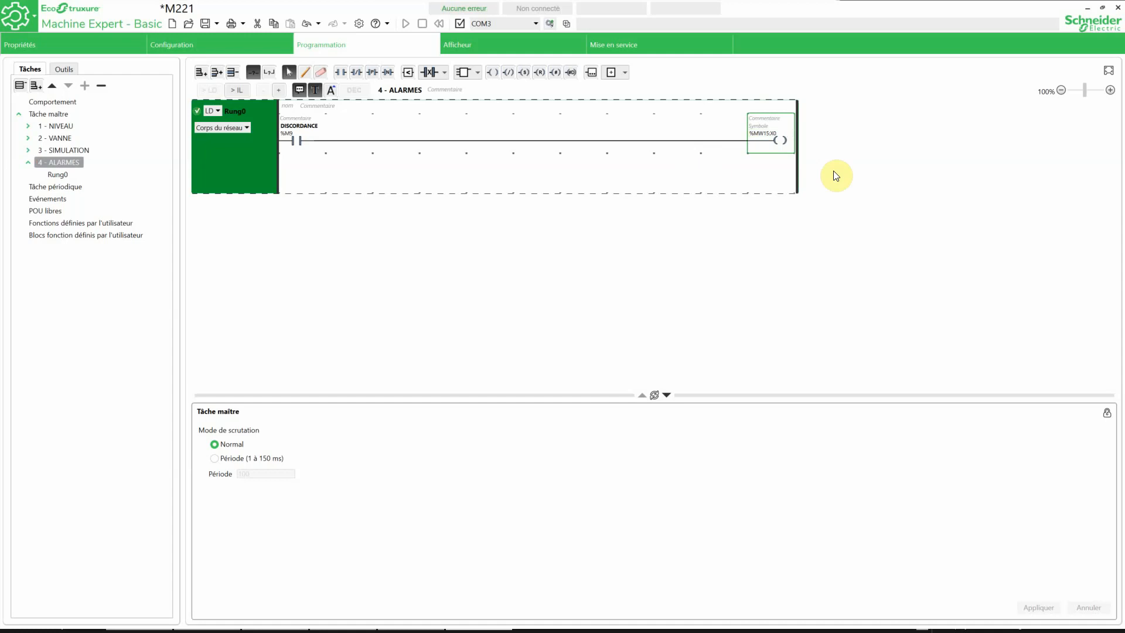
click(776, 134)
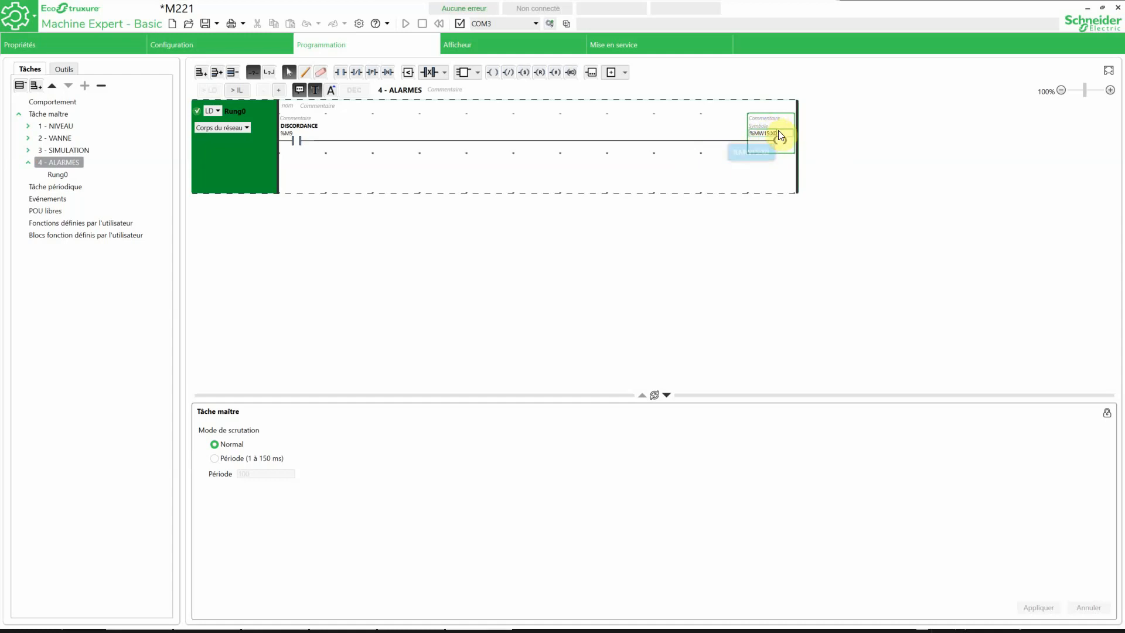
click(756, 171)
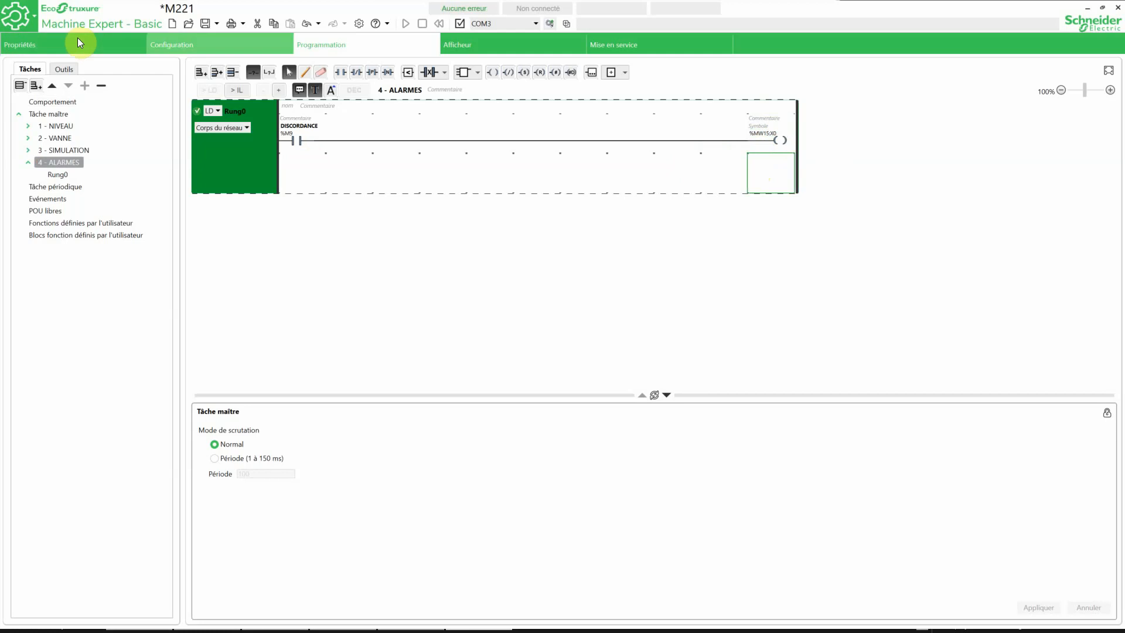
click(205, 24)
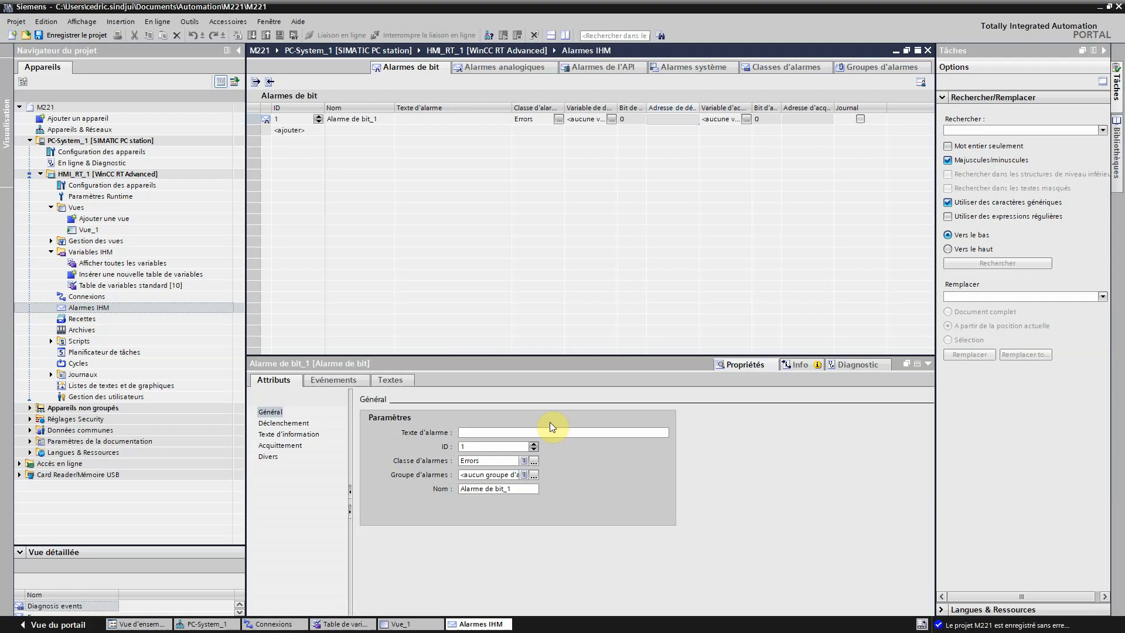
- Switch to TIA Portal and rename the first bit alarm as Discordance
click(368, 120)
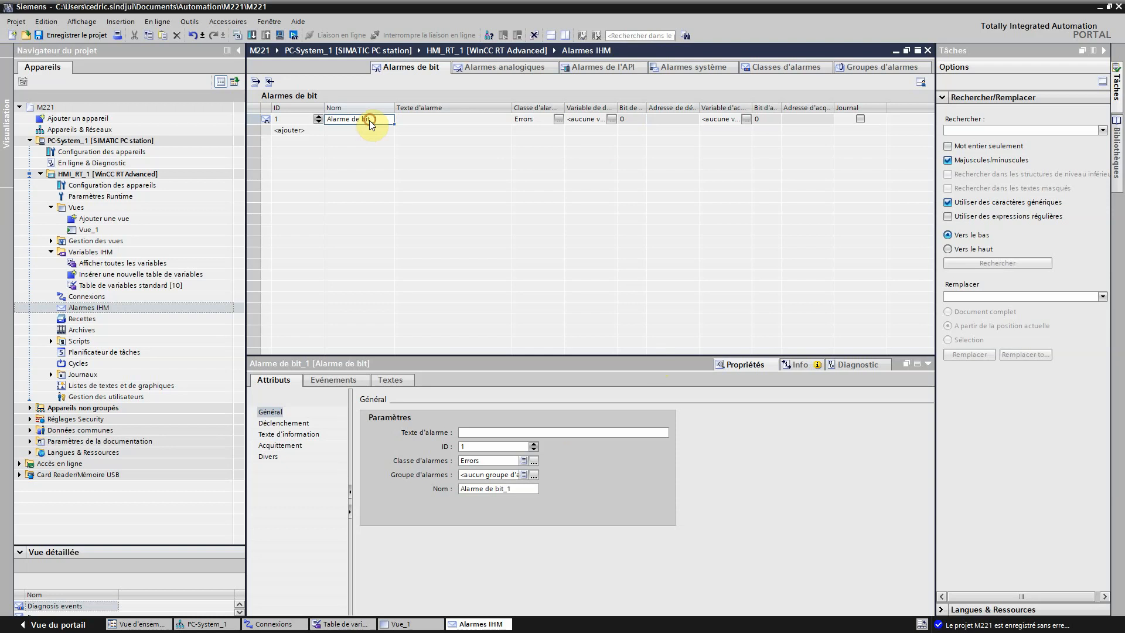
click(368, 121)
text(Discordance)
key(Return)
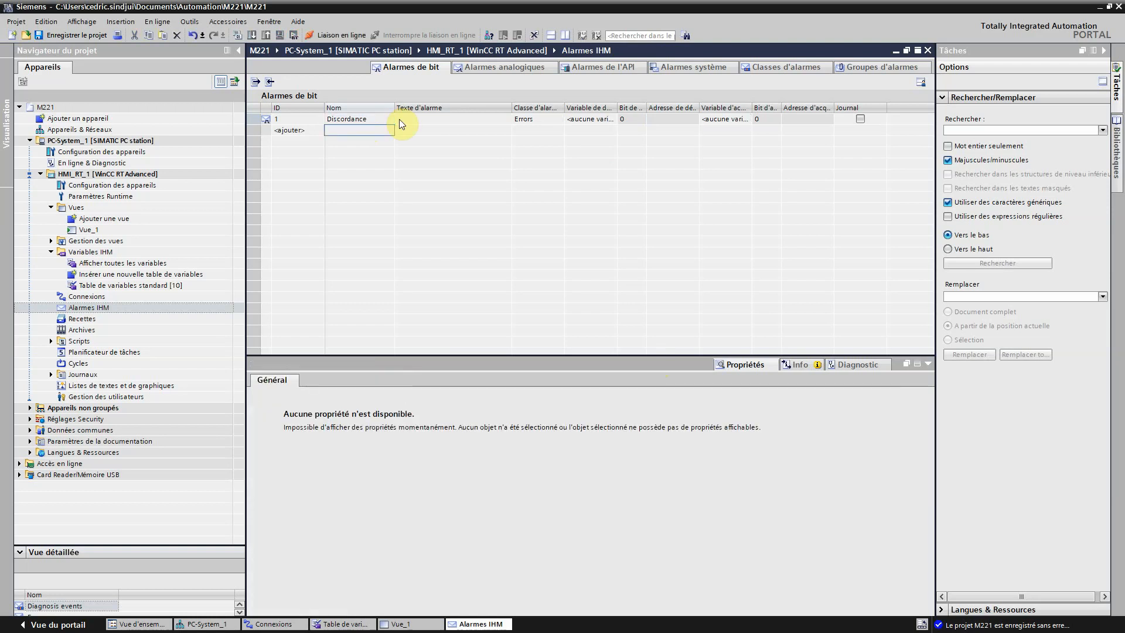
- Set the alarm text of the Discordance bit alarm to "Discordance SDV1"
click(416, 119)
click(416, 119)
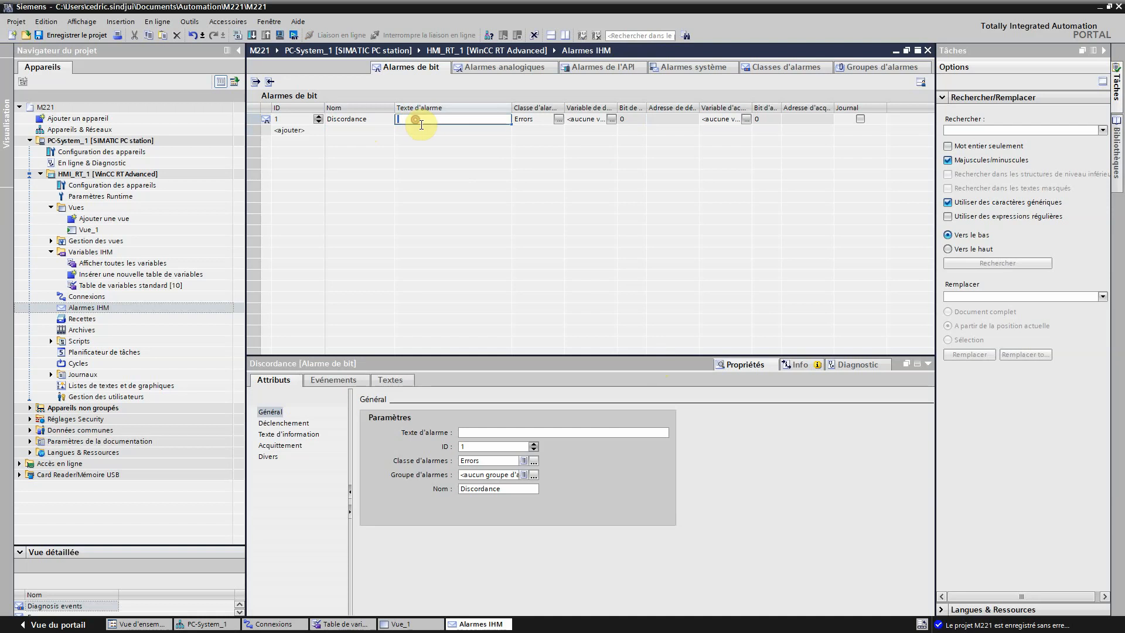
text(Discor)
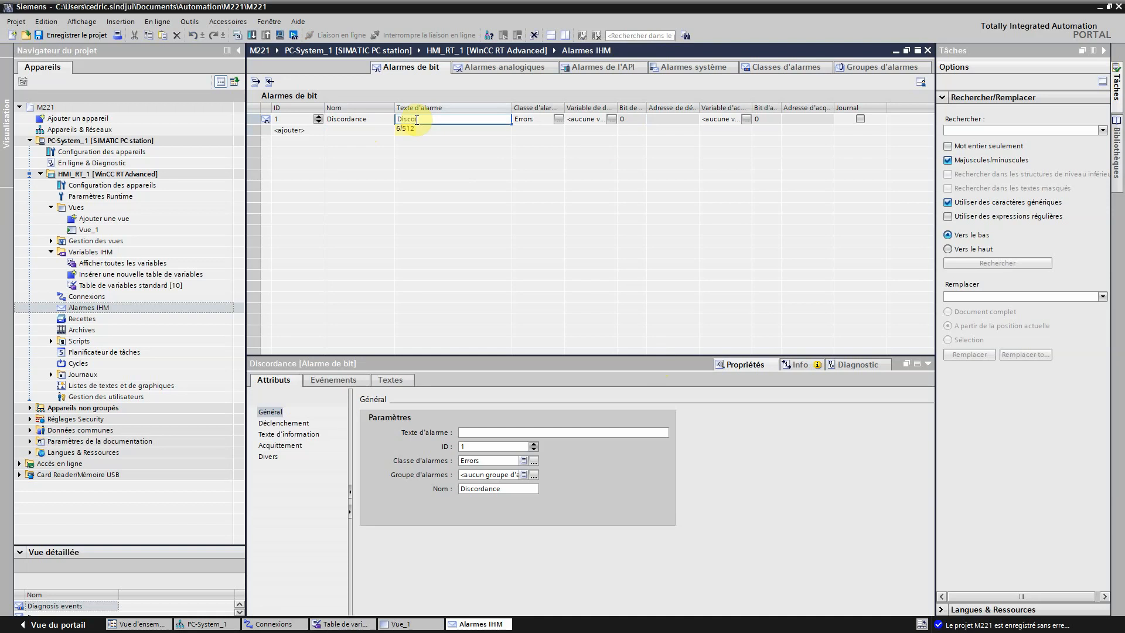
text(dance SDV1)
key(Return)
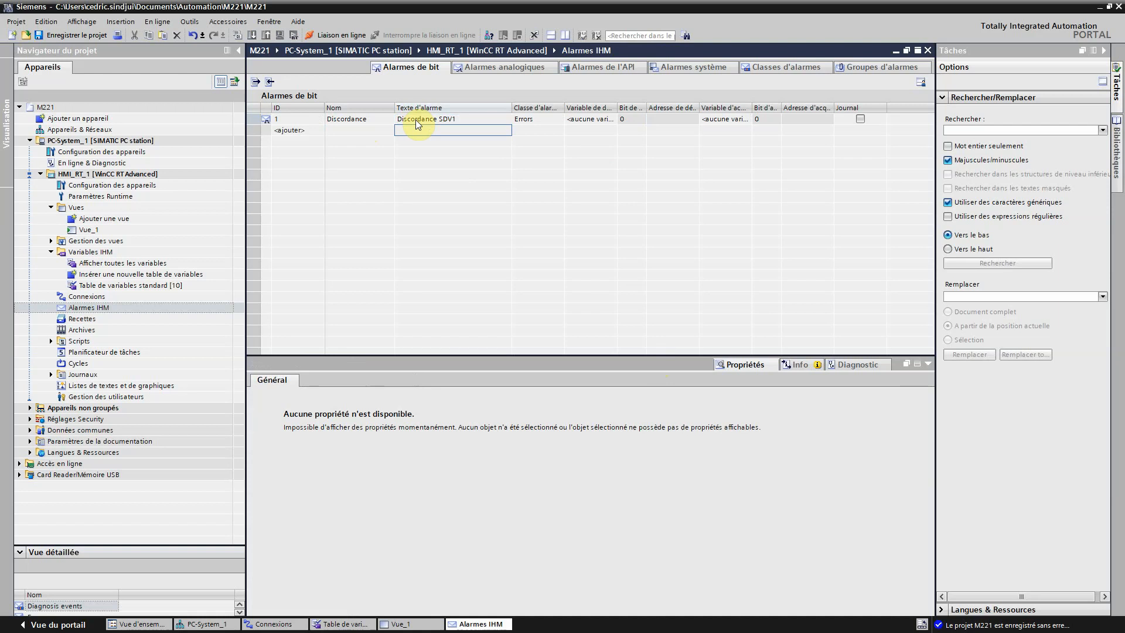
click(457, 120)
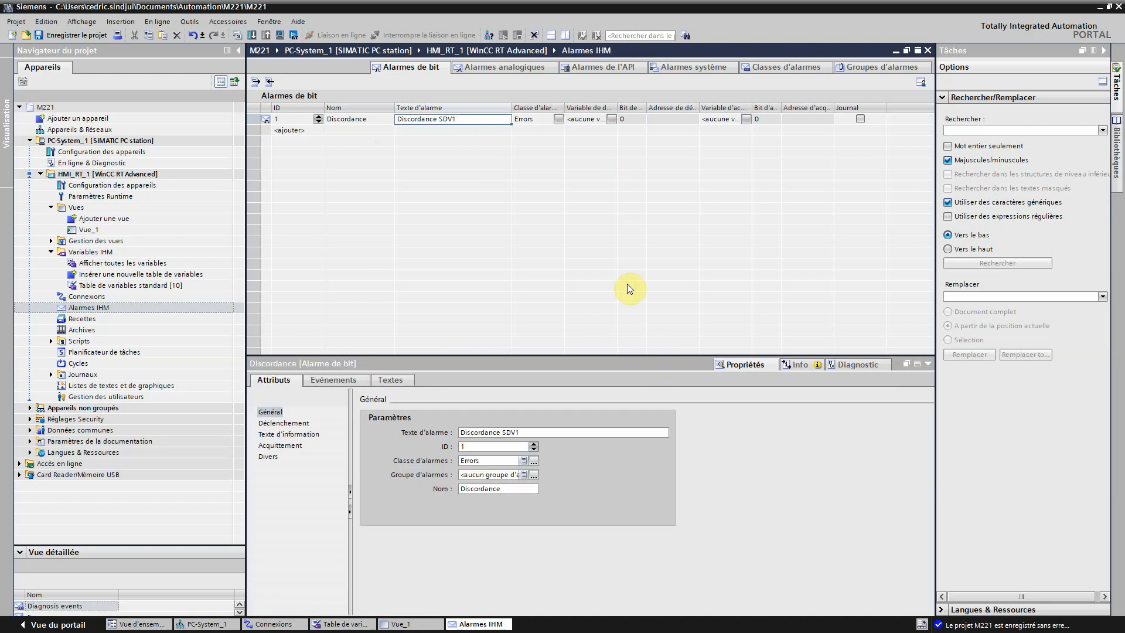
- Open the trigger settings of the Discordance alarm and check its trigger variable
click(679, 118)
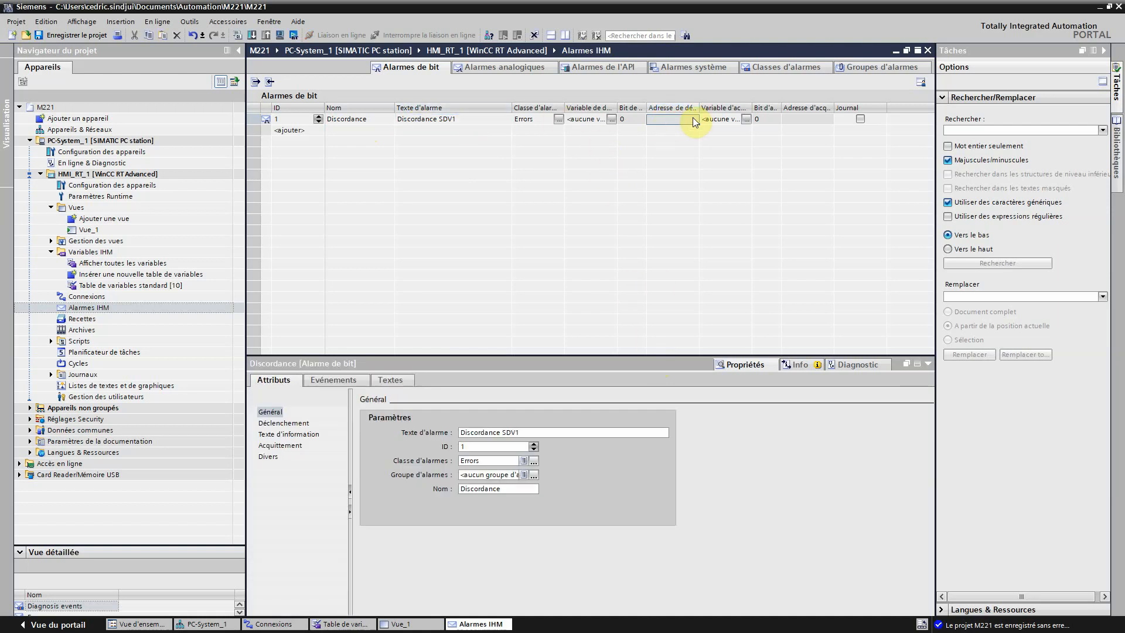
click(284, 423)
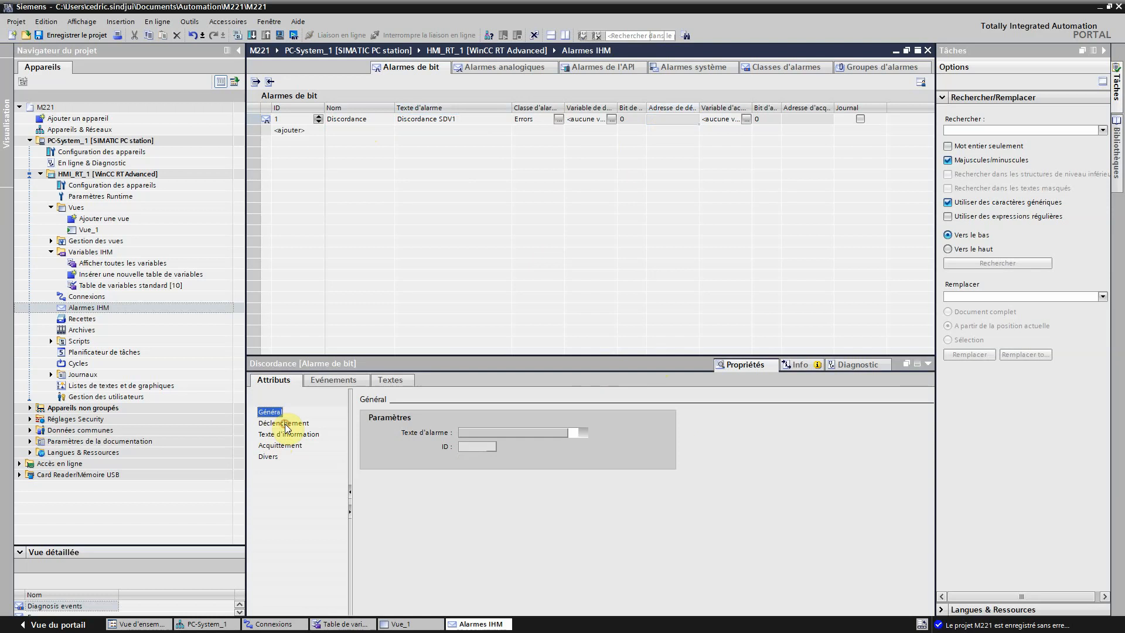
click(566, 434)
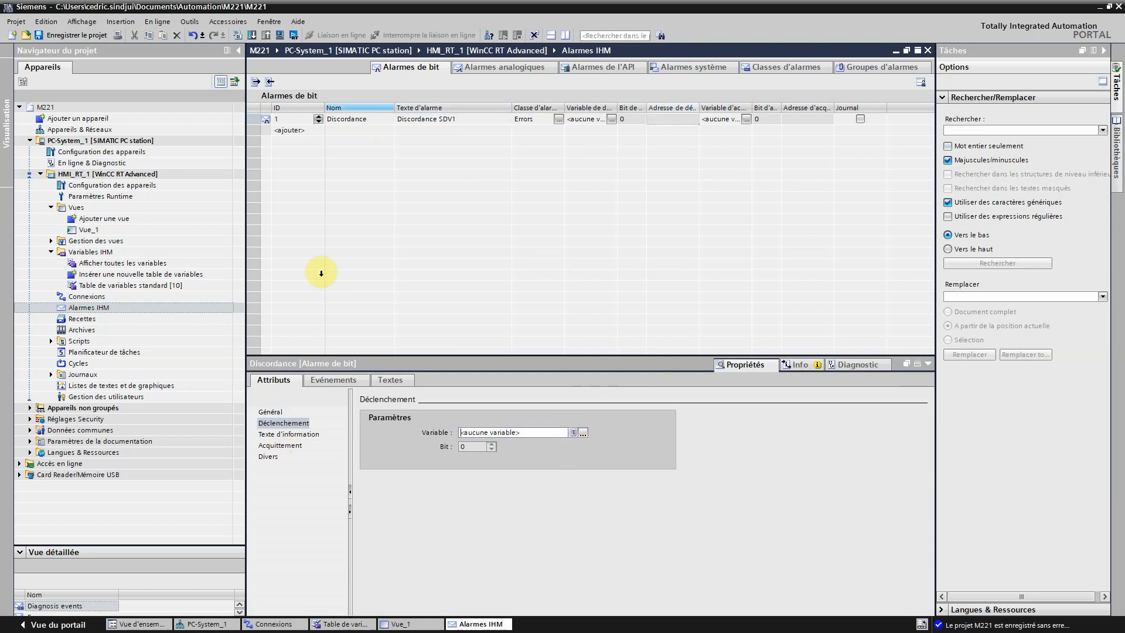
- Add a new HMI variable named ALARMES to the standard variable table
click(342, 623)
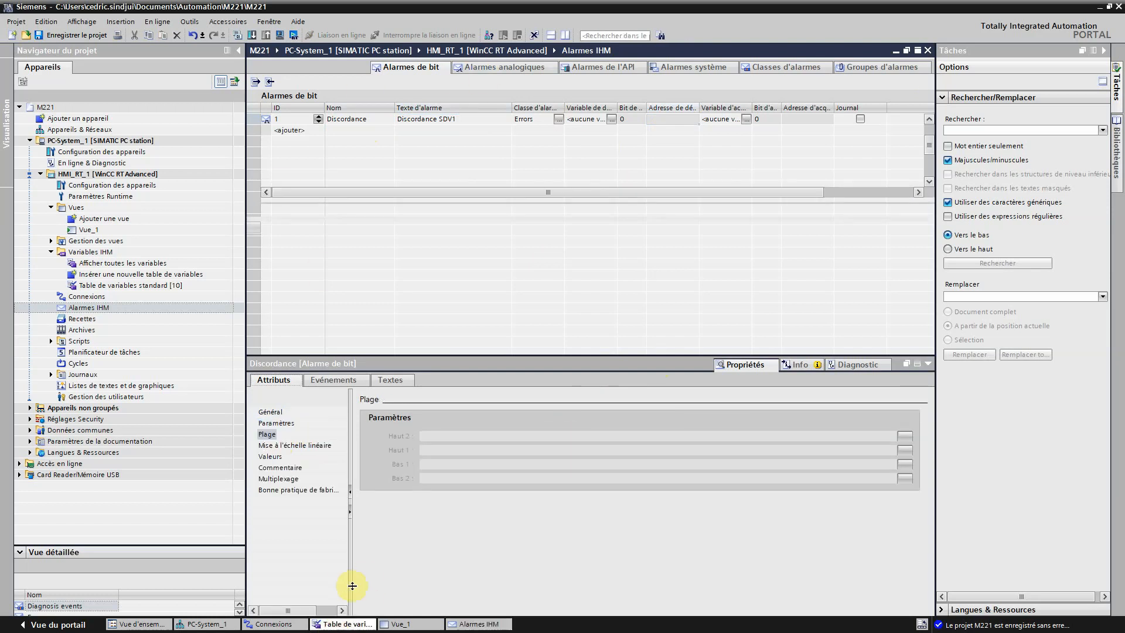
click(311, 183)
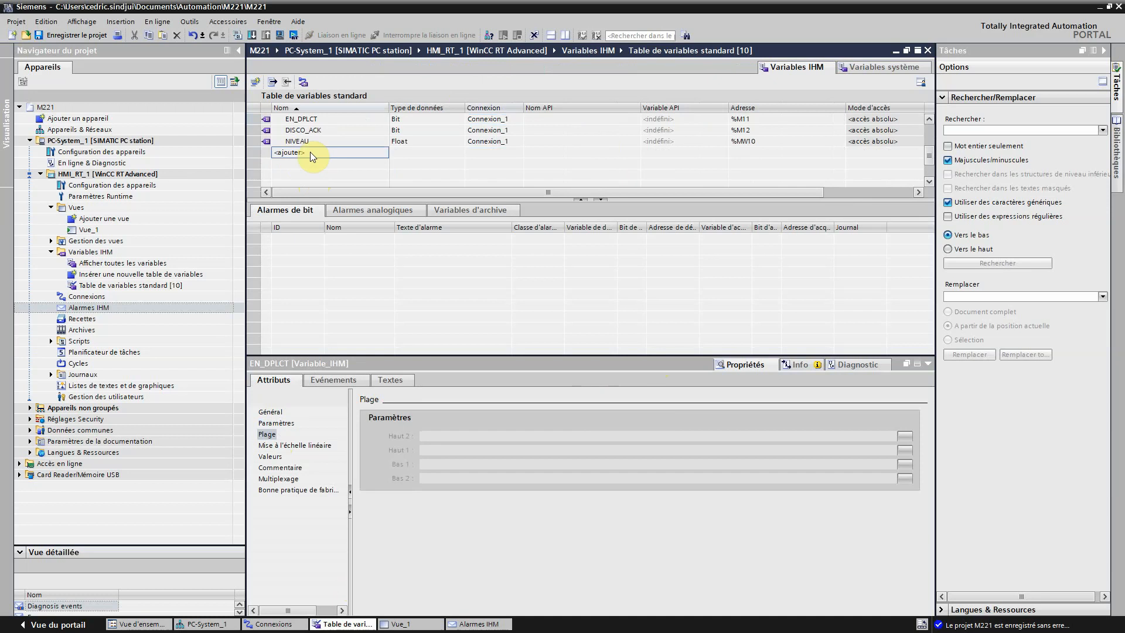
double_click(311, 152)
key(BackSpace)
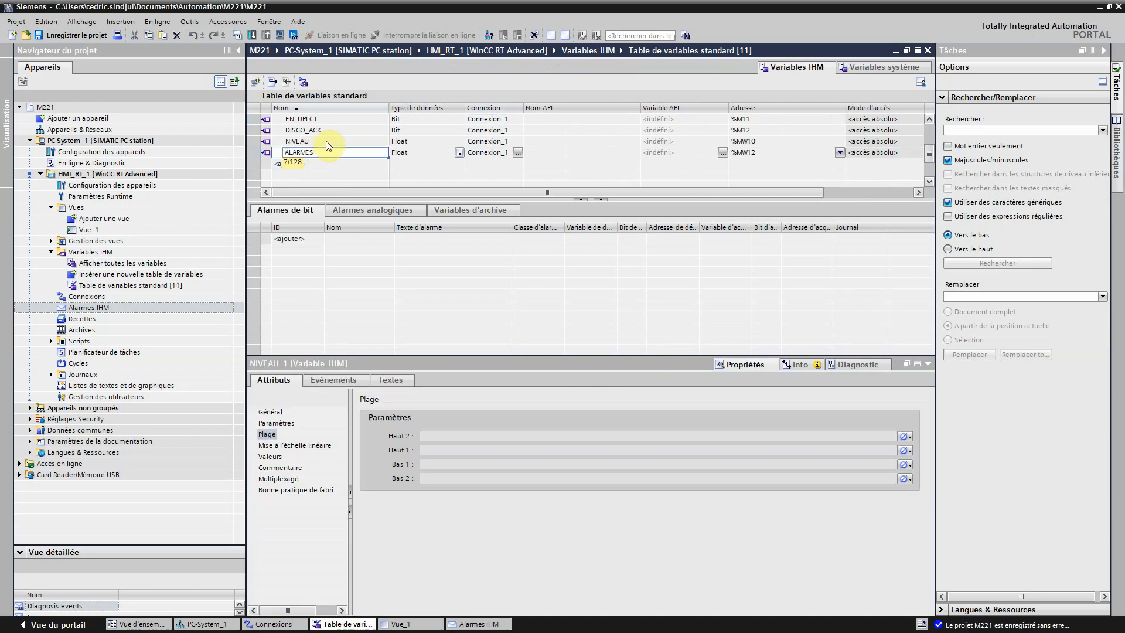
- Set the ALARMES variable's data type to Int and its address to %MW15, and save the project
click(413, 153)
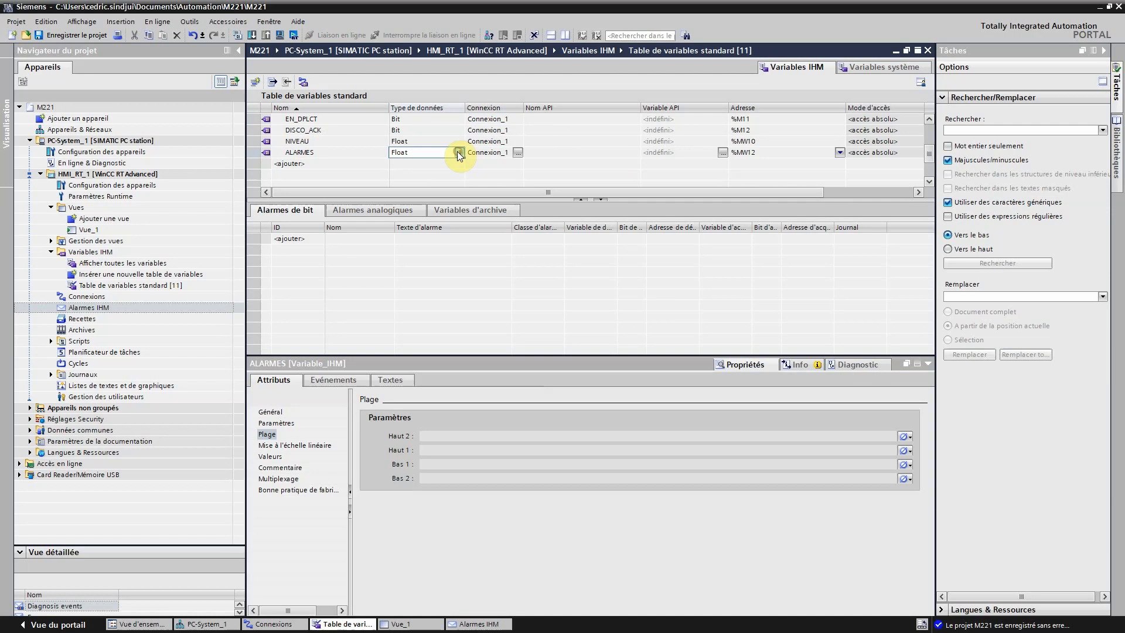
click(460, 152)
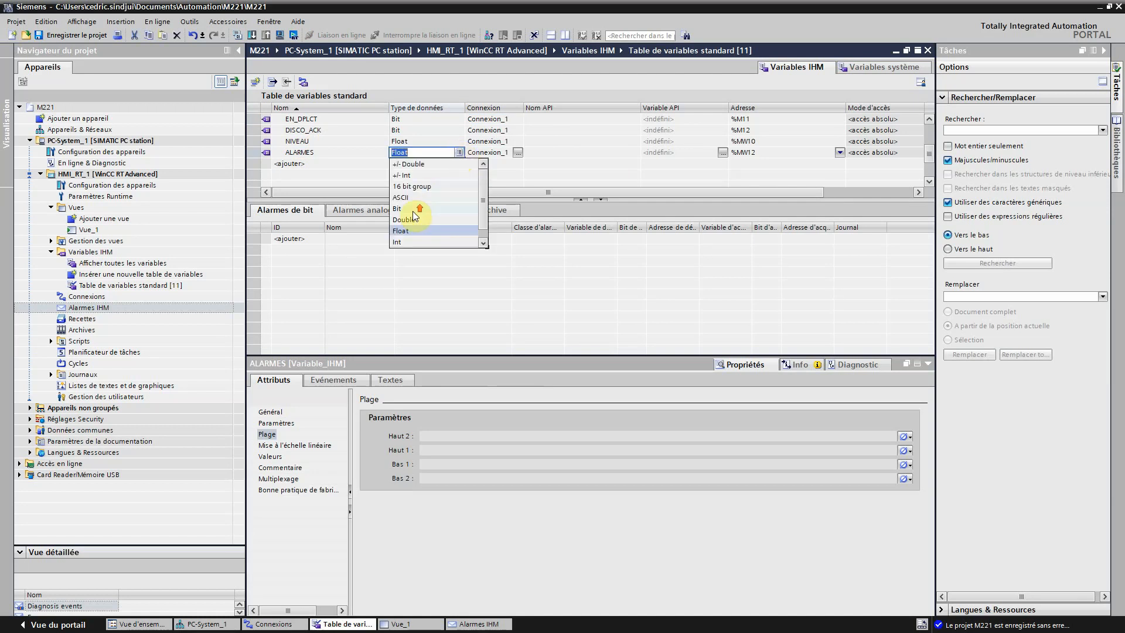
click(403, 243)
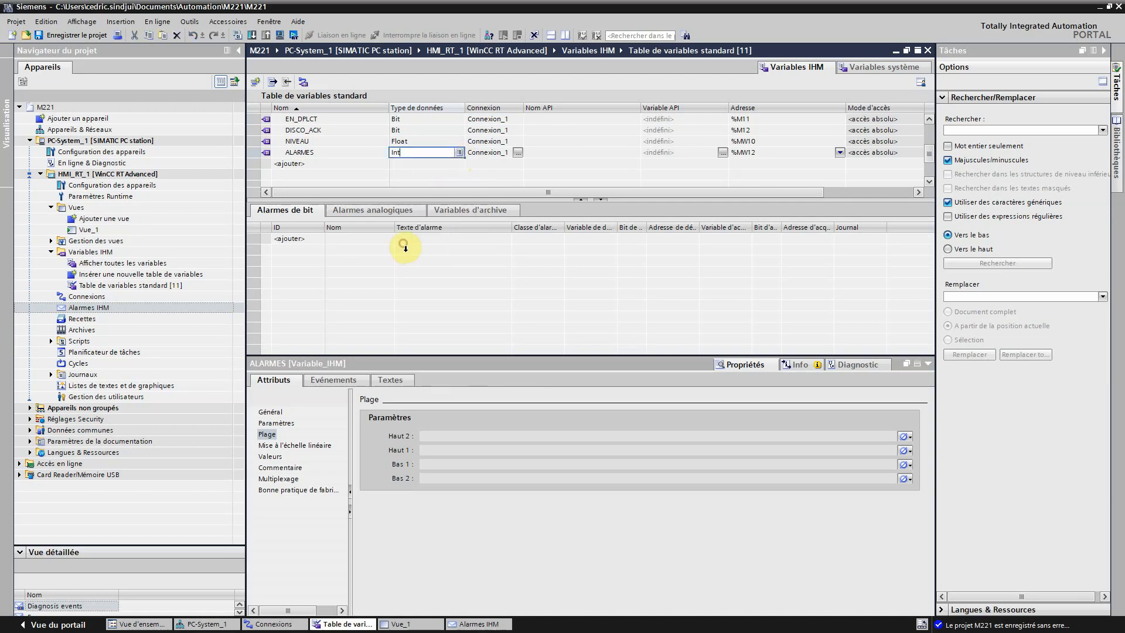
click(502, 156)
double_click(761, 153)
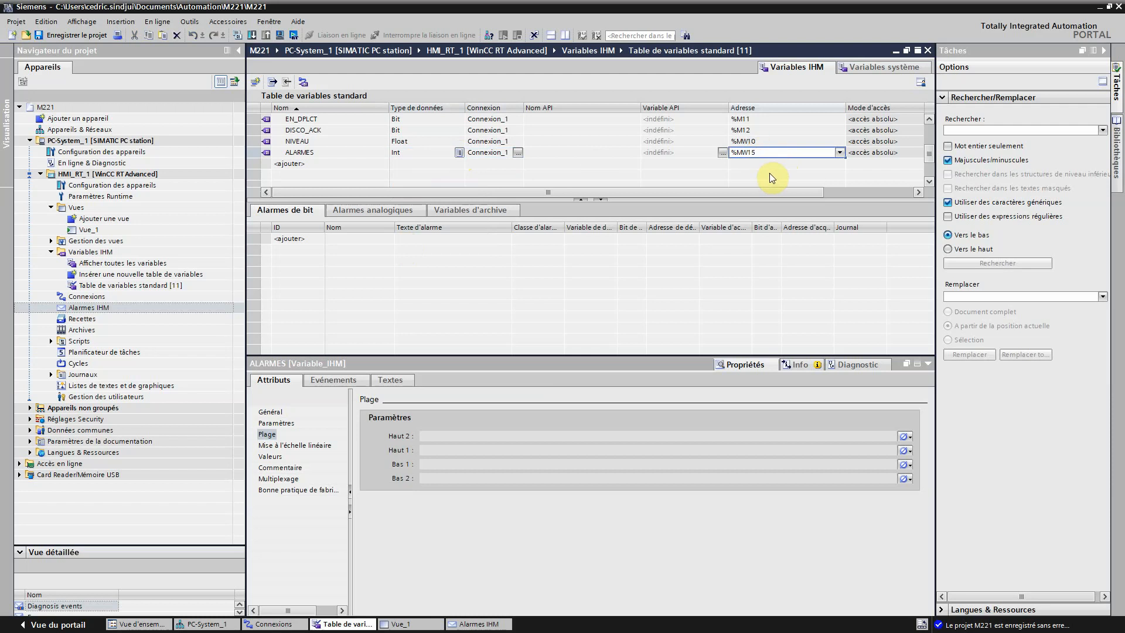
click(768, 175)
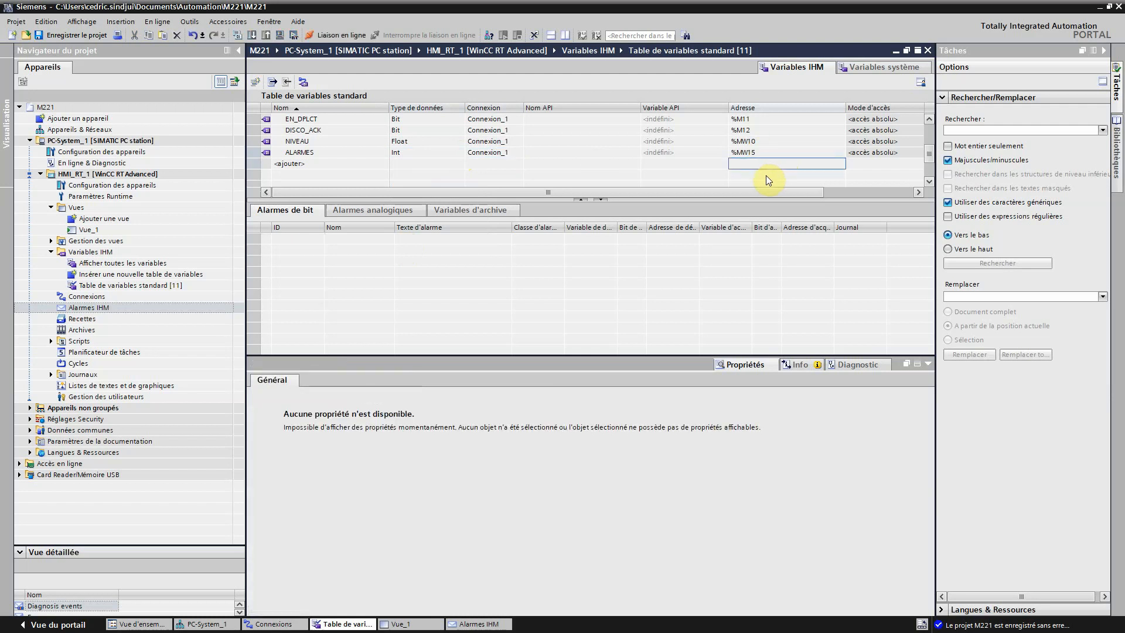
click(327, 154)
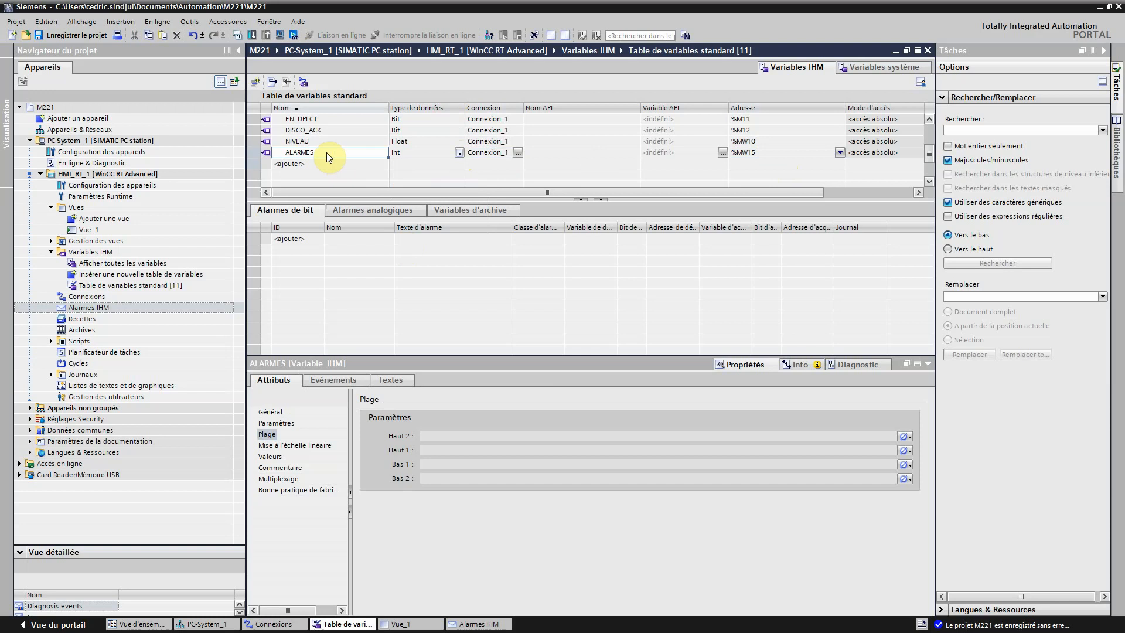
key(ctrl+s)
- Set the Discordance alarm's trigger variable to ALARMES and check its trigger bit, trigger address and acknowledgement bit
click(463, 624)
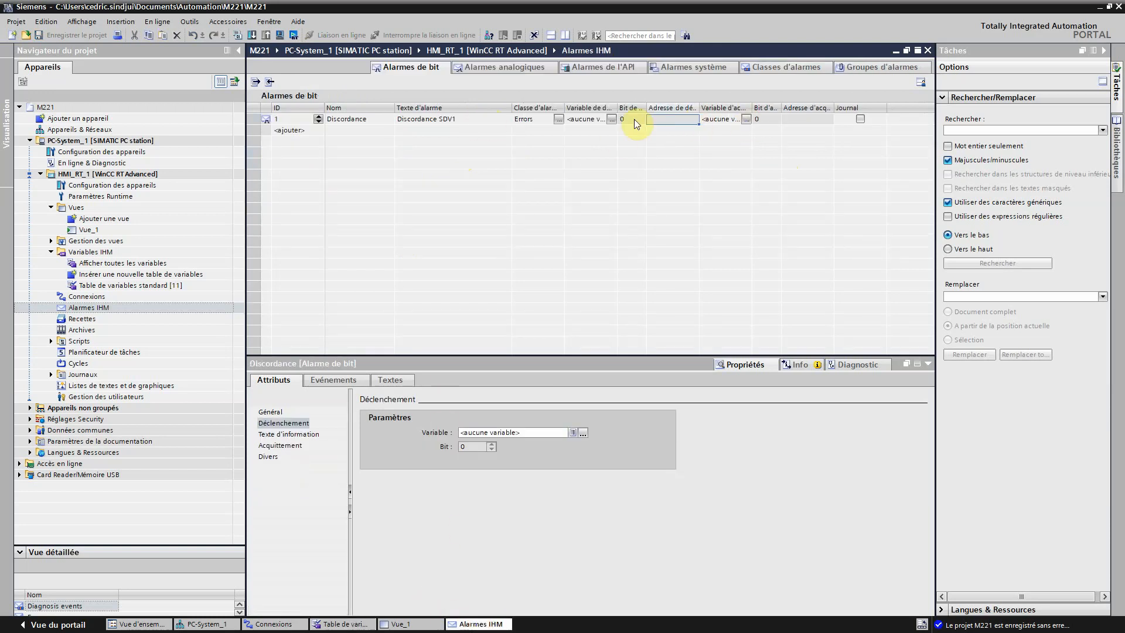
click(609, 119)
click(611, 119)
double_click(729, 177)
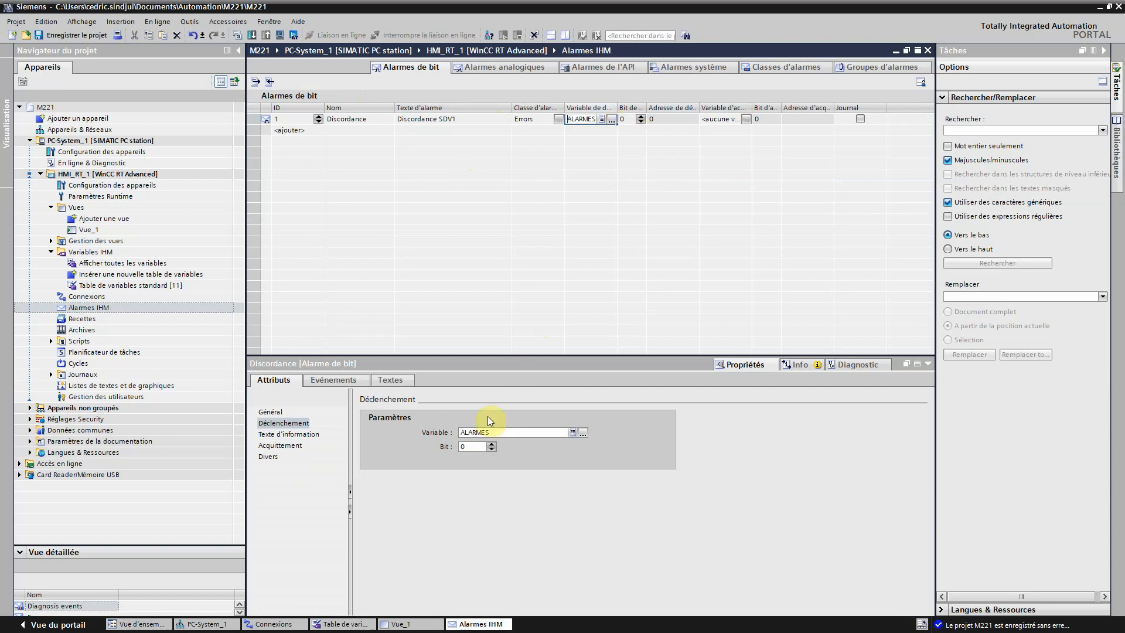
click(472, 446)
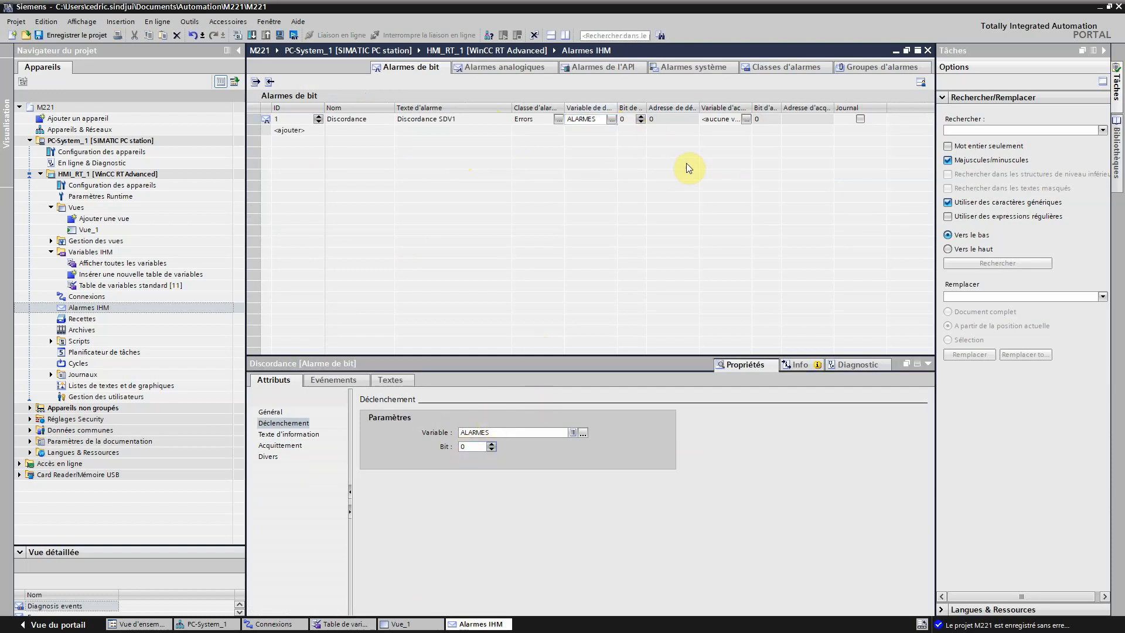
click(679, 119)
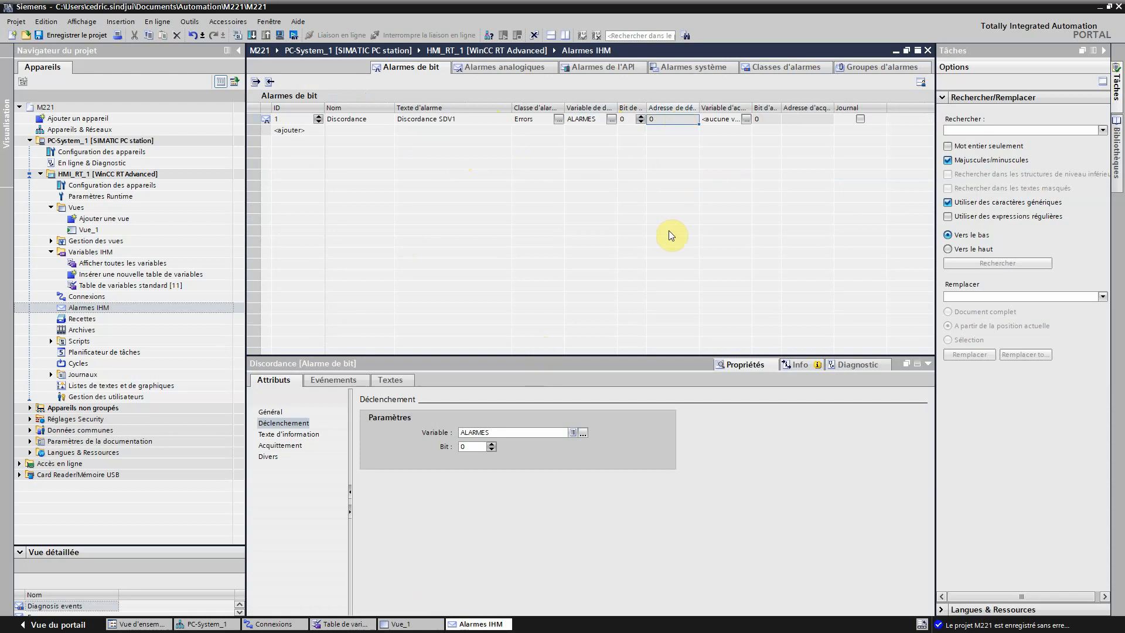
click(763, 121)
click(768, 121)
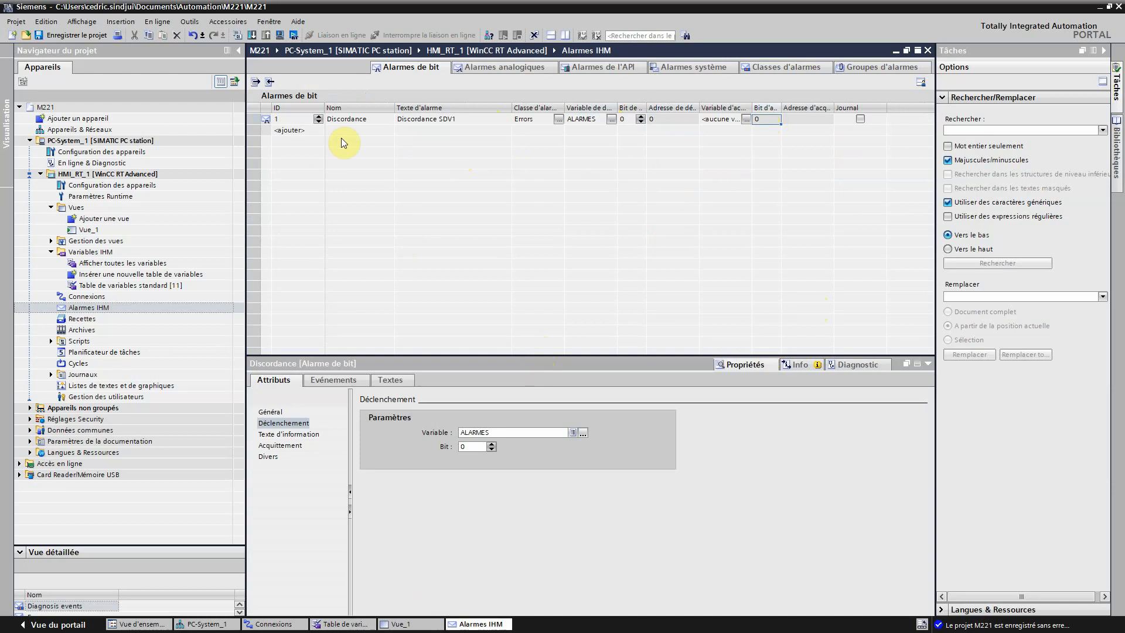
click(354, 130)
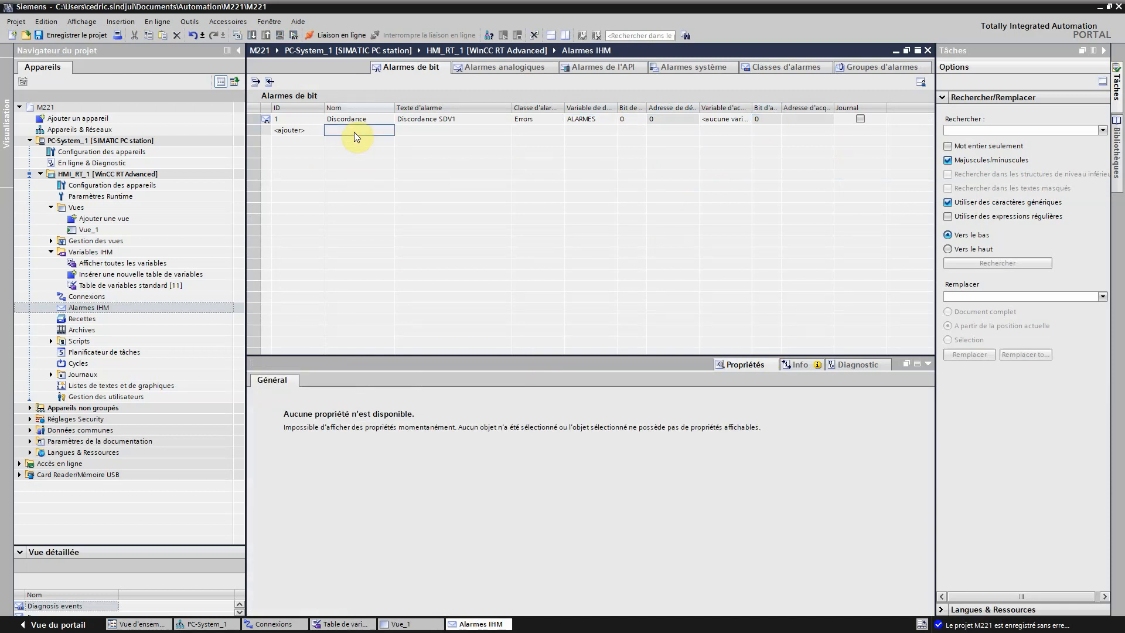
drag(387, 130, 335, 130)
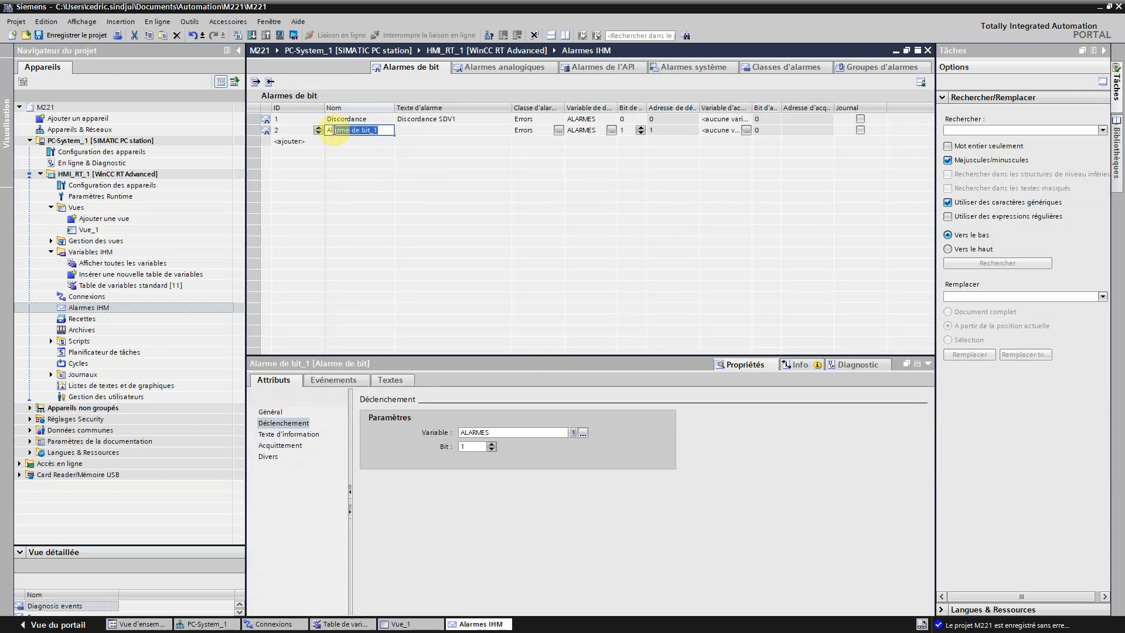
click(281, 130)
right_click(281, 131)
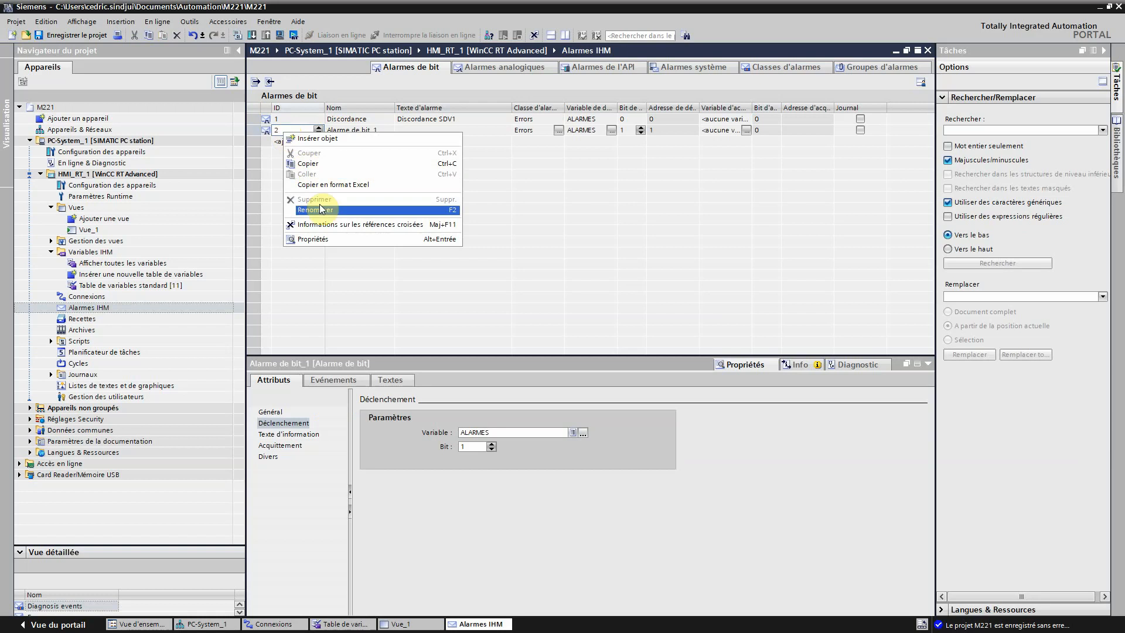
click(251, 130)
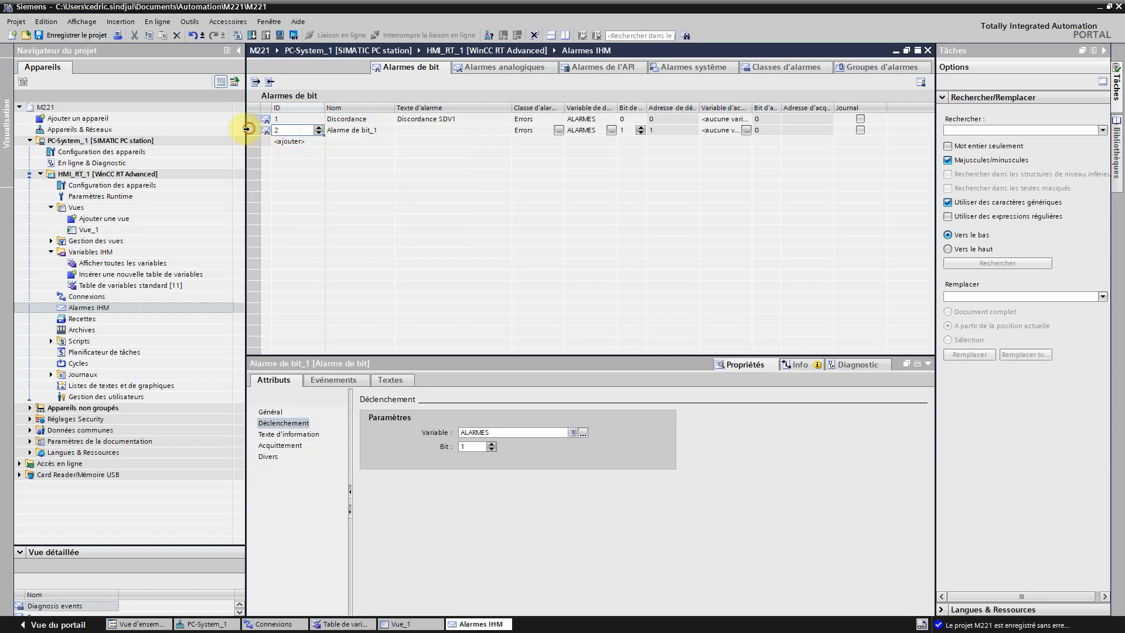
right_click(250, 130)
click(280, 196)
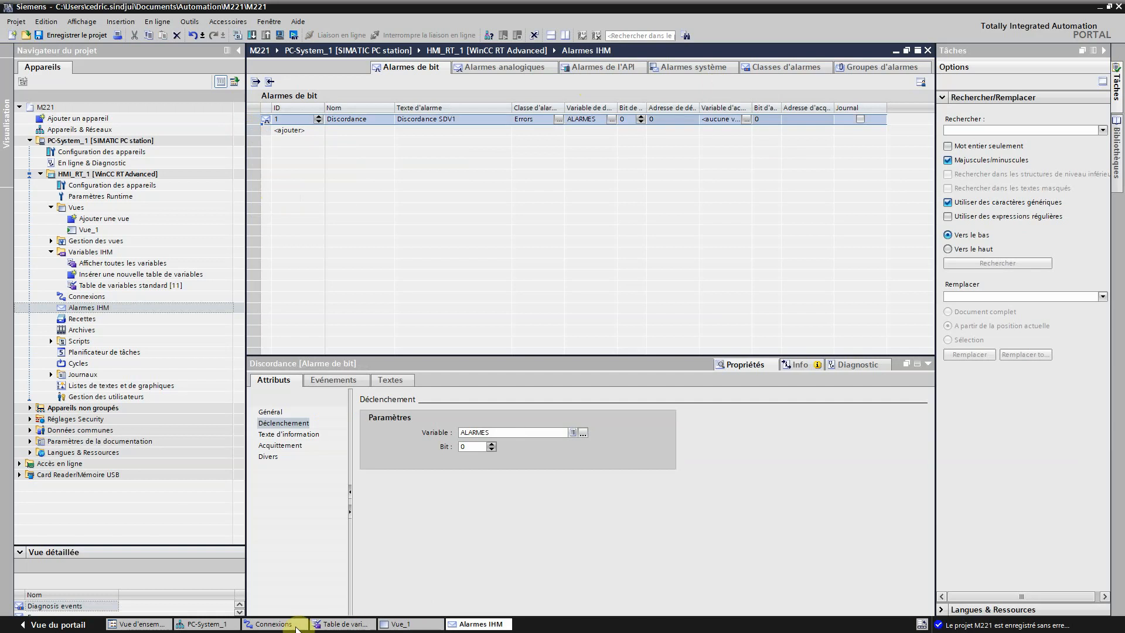
- Add a new HMI variable named ACQUITTEMENT to the standard variable table and check its address
click(329, 624)
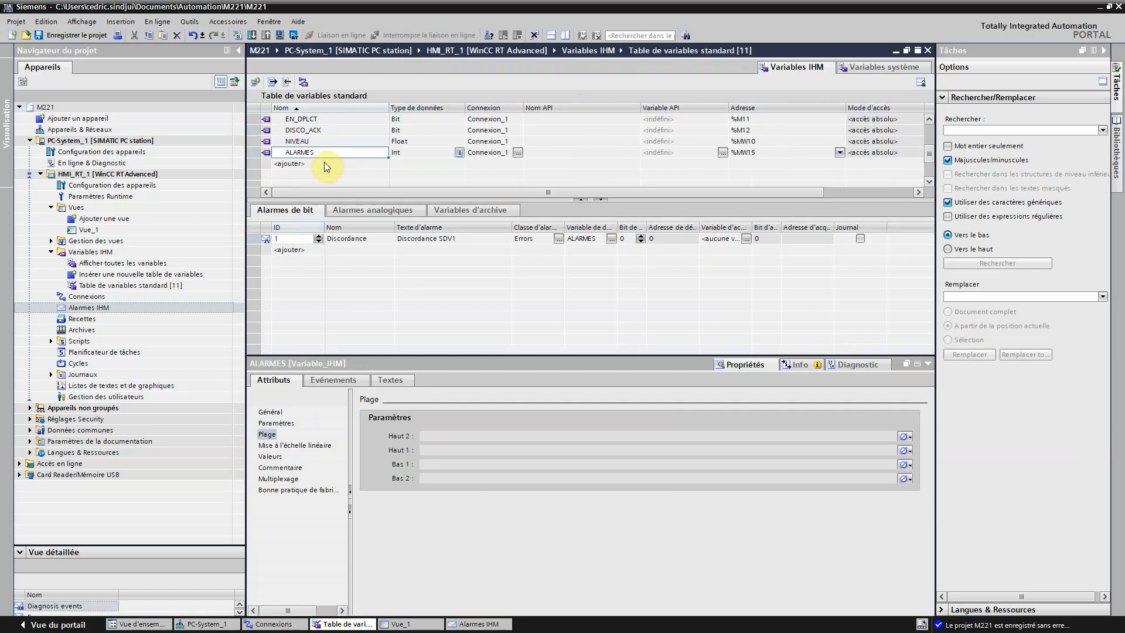
click(322, 163)
text(AC)
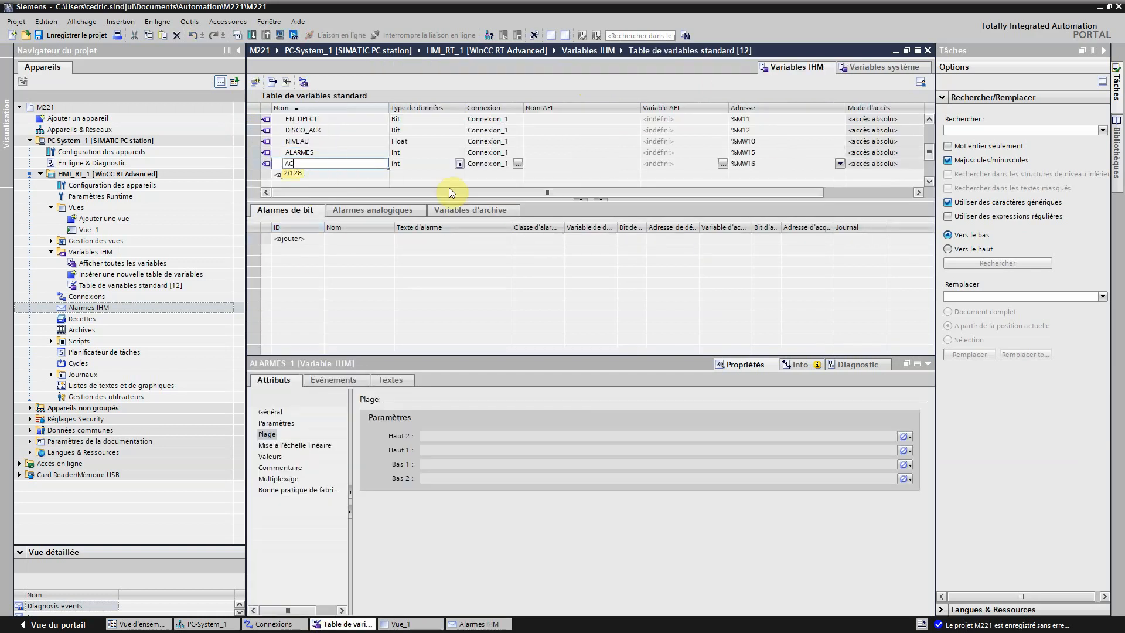
text(QUITTEMENT)
key(Return)
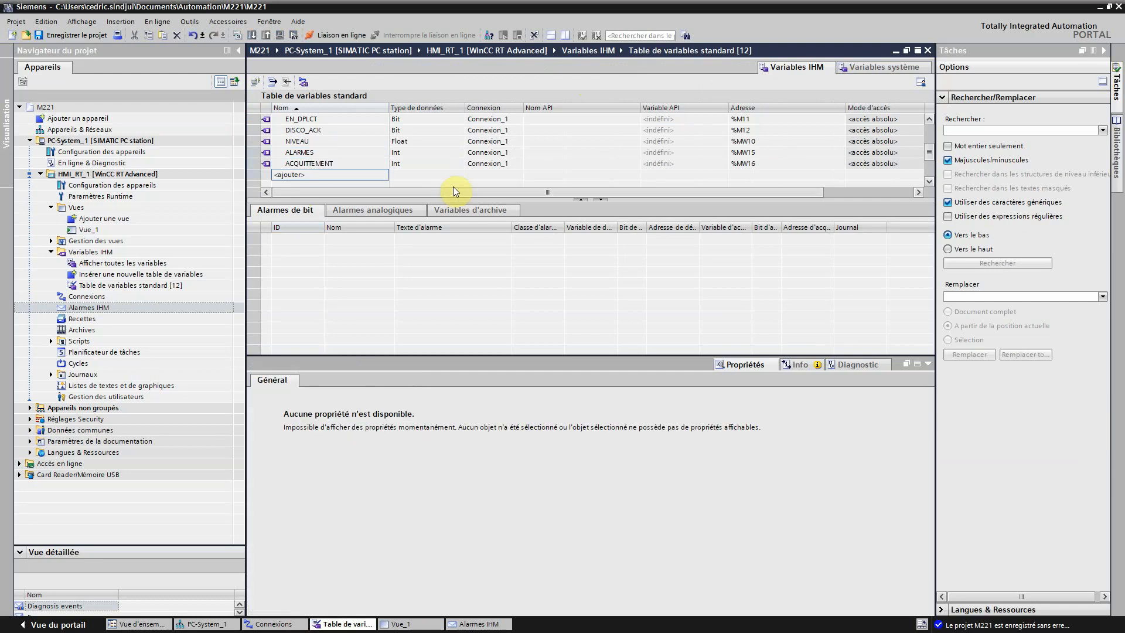
click(749, 164)
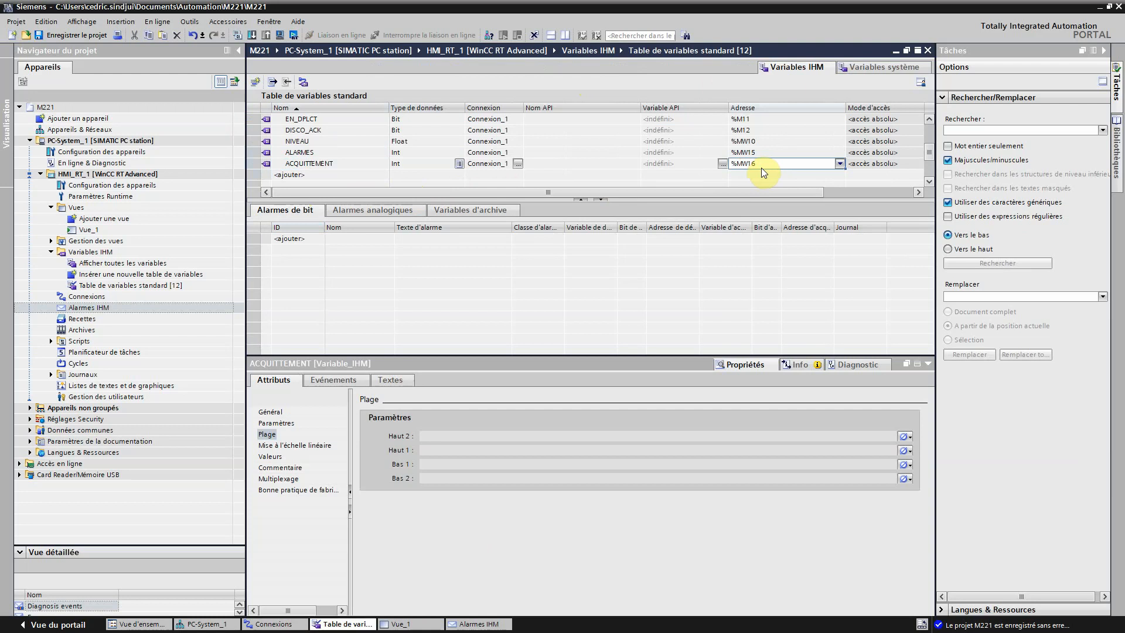
- Set the DISCO_ACK variable's address to %MW15.0 using operand type %MW, and save the project
click(753, 132)
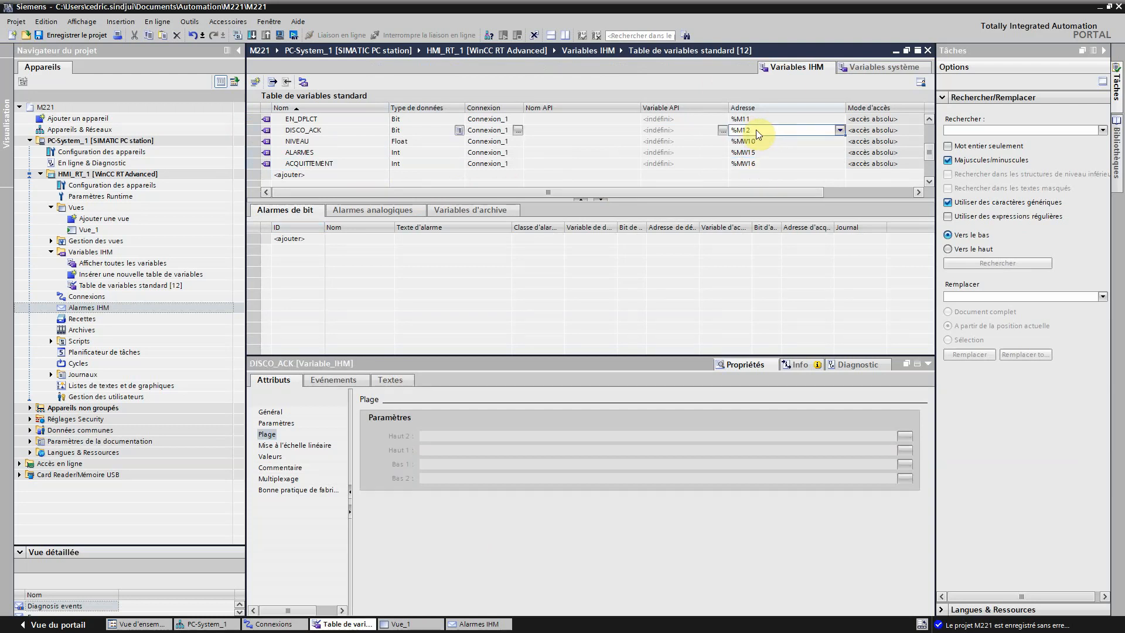
click(840, 131)
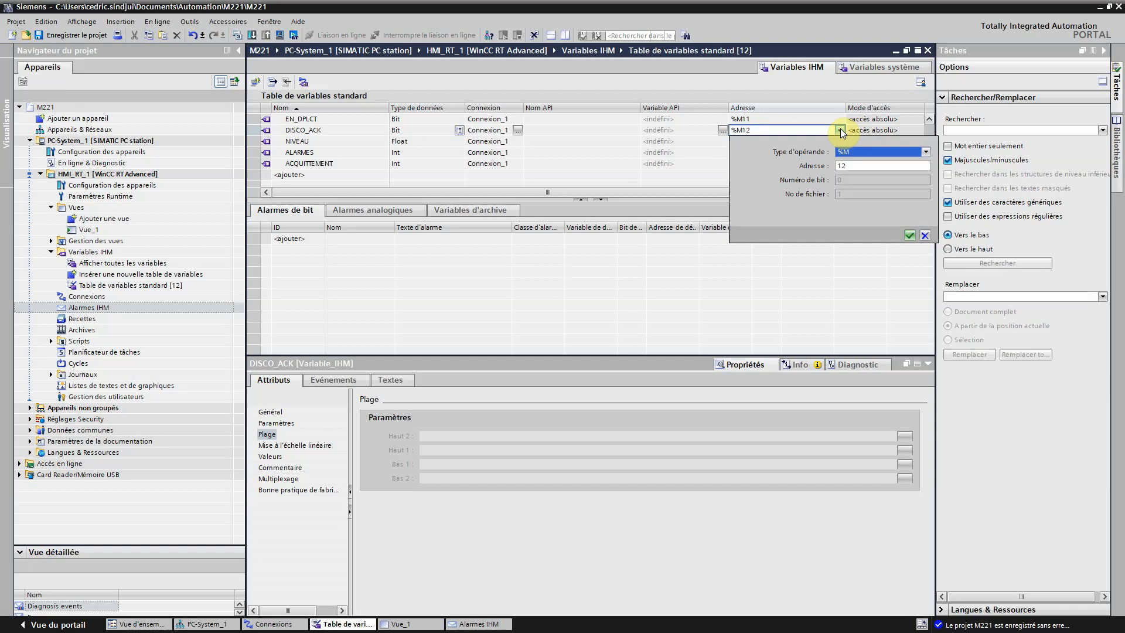
click(926, 152)
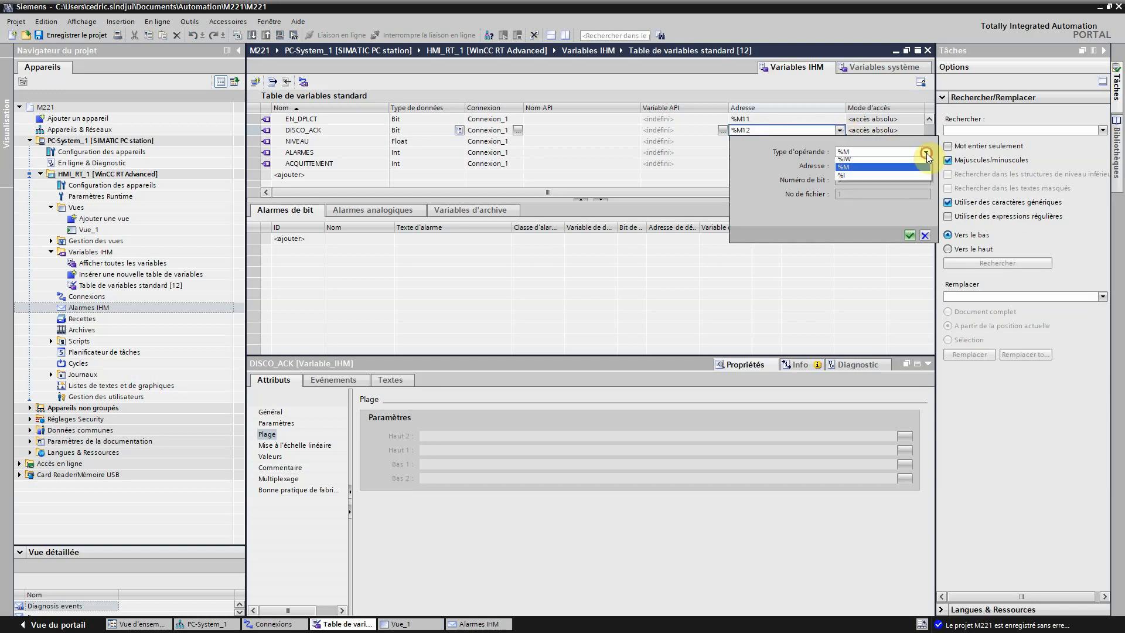
click(905, 166)
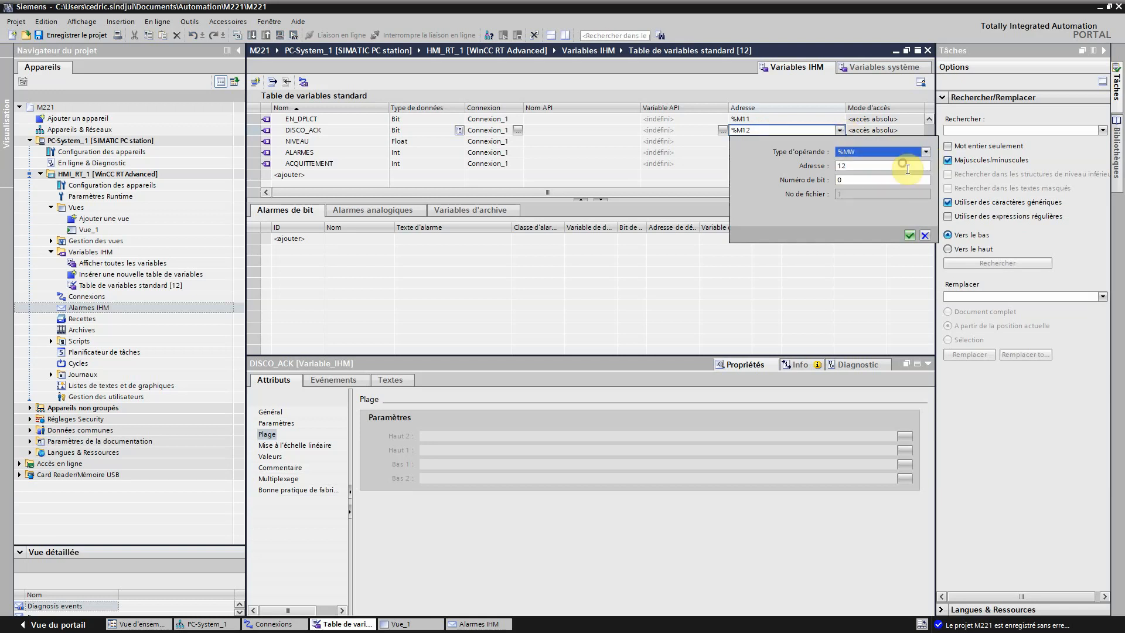
click(855, 168)
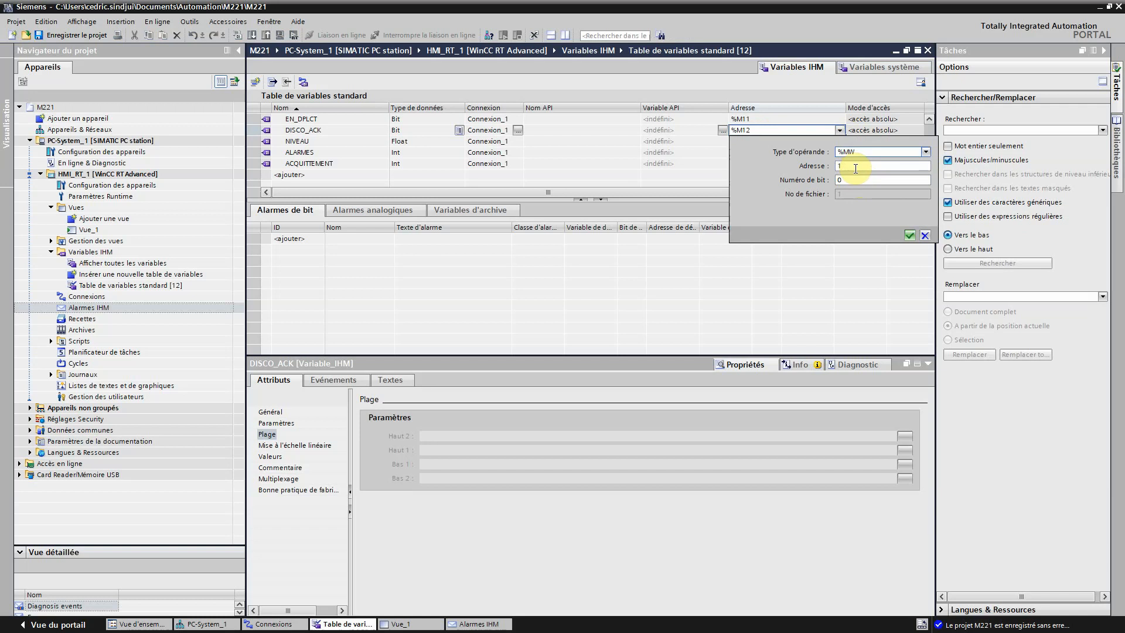
text(5)
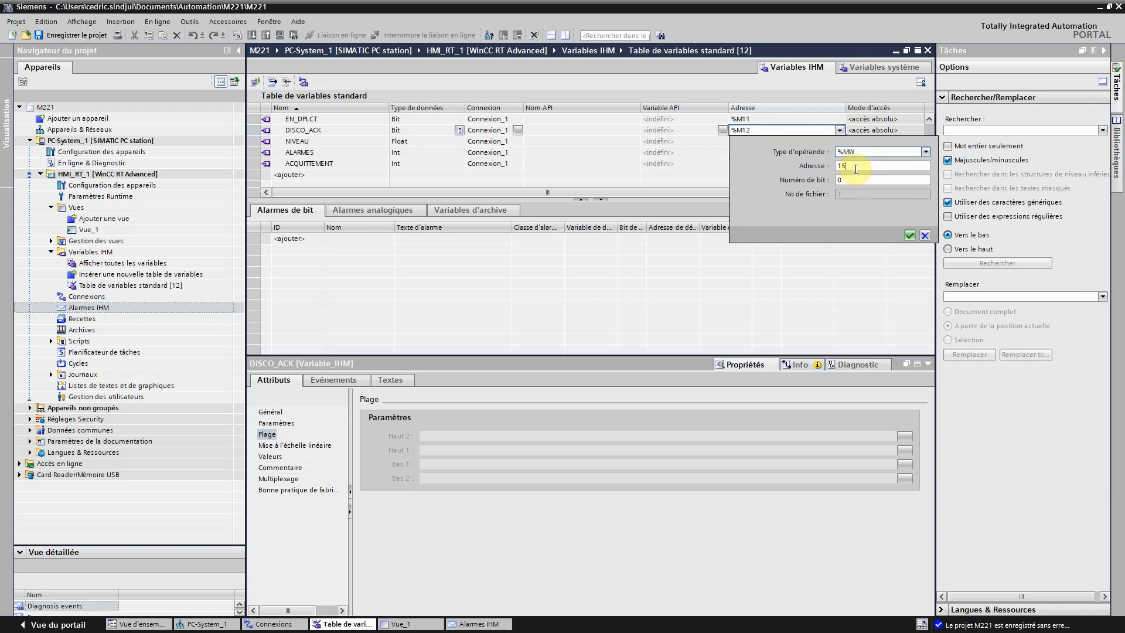
click(910, 235)
click(755, 154)
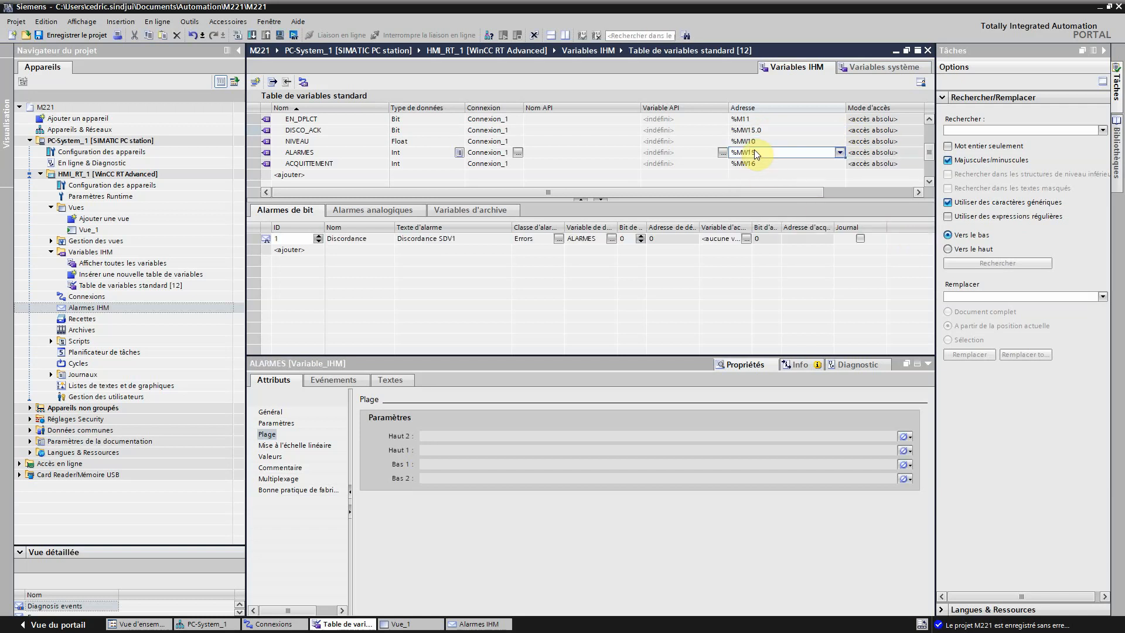
click(92, 35)
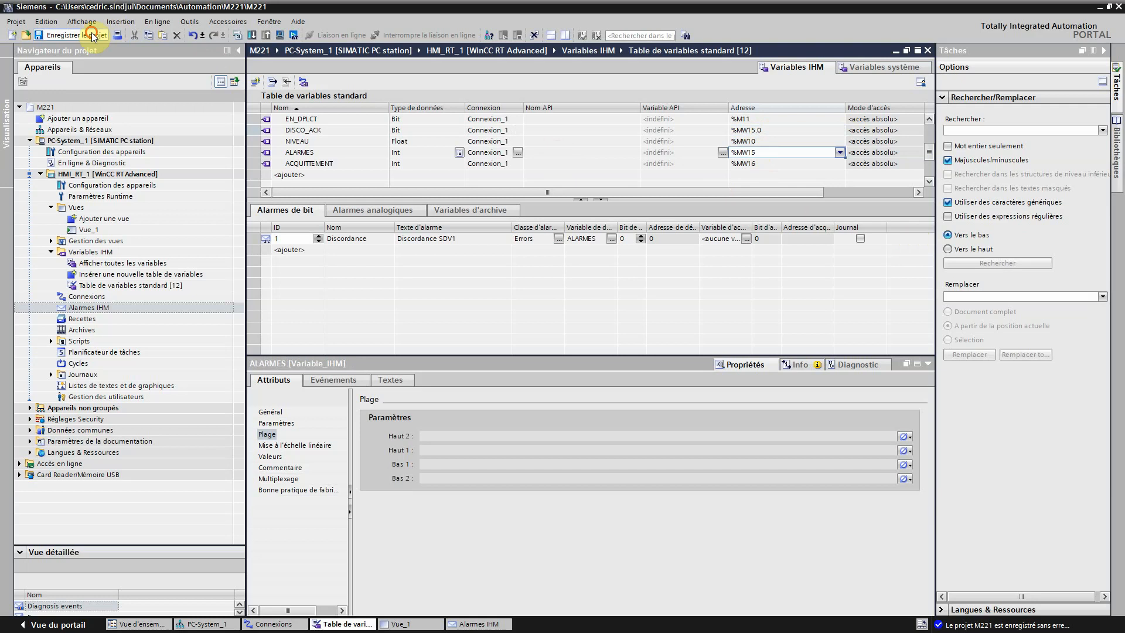
- Set the Discordance bit alarm's acknowledgement variable to ACQUITTEMENT and narrow that column
click(473, 623)
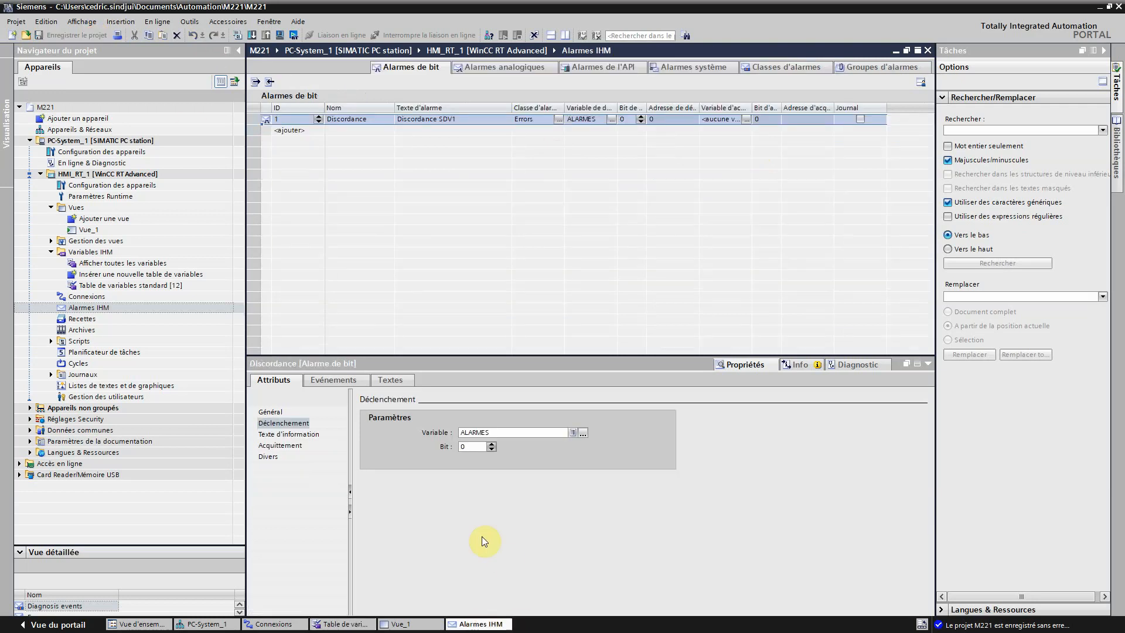
click(746, 119)
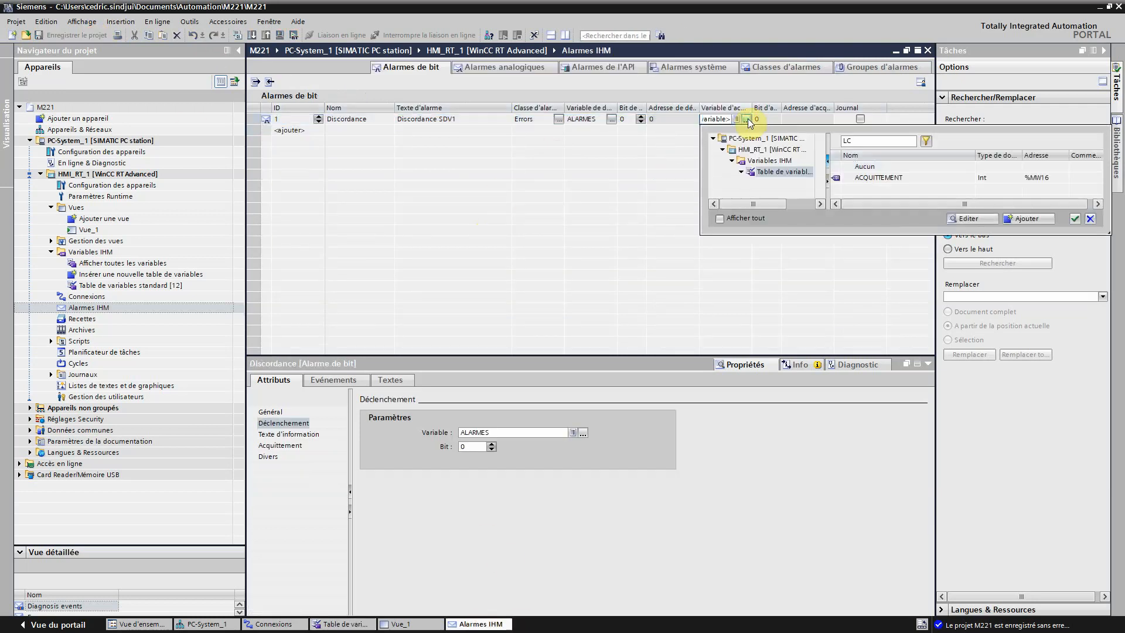
click(873, 178)
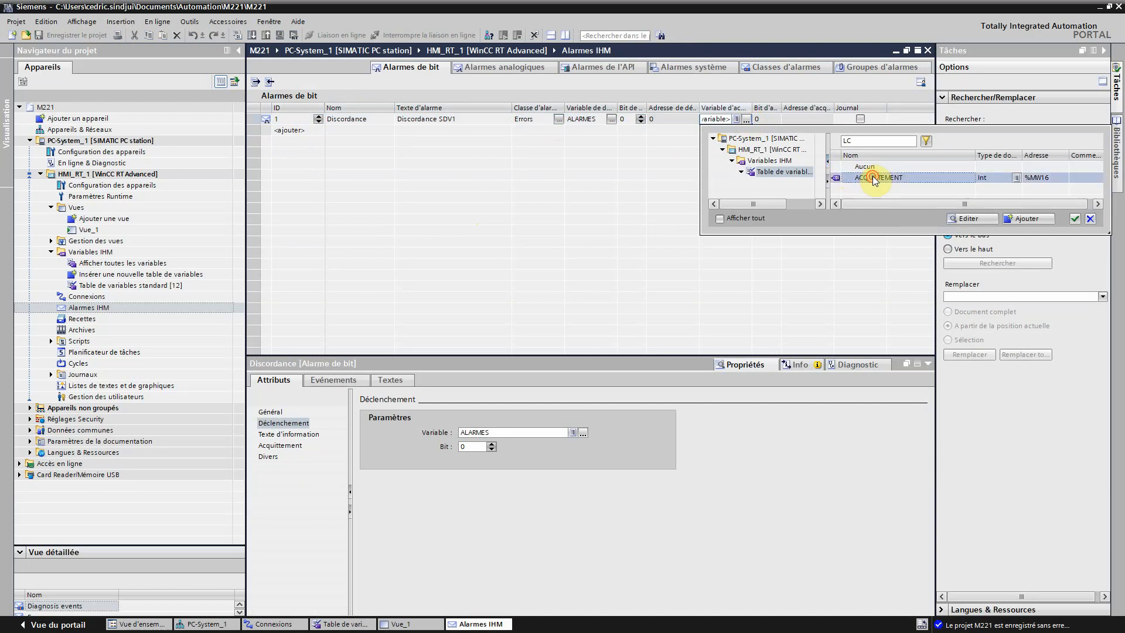
click(811, 122)
click(763, 119)
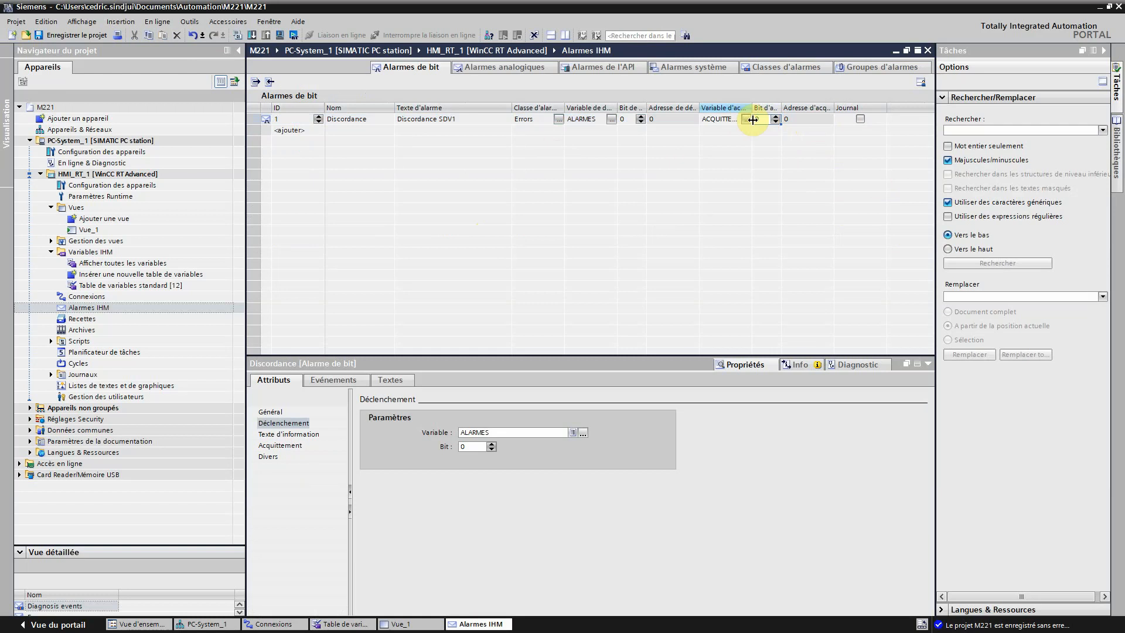
mouse_move(753, 108)
mouse_down()
mouse_move(773, 108)
mouse_move(737, 105)
mouse_up()
- Review the Discordance alarm's general settings, alarm text, trigger address and acknowledgement variable, and save the project
click(279, 412)
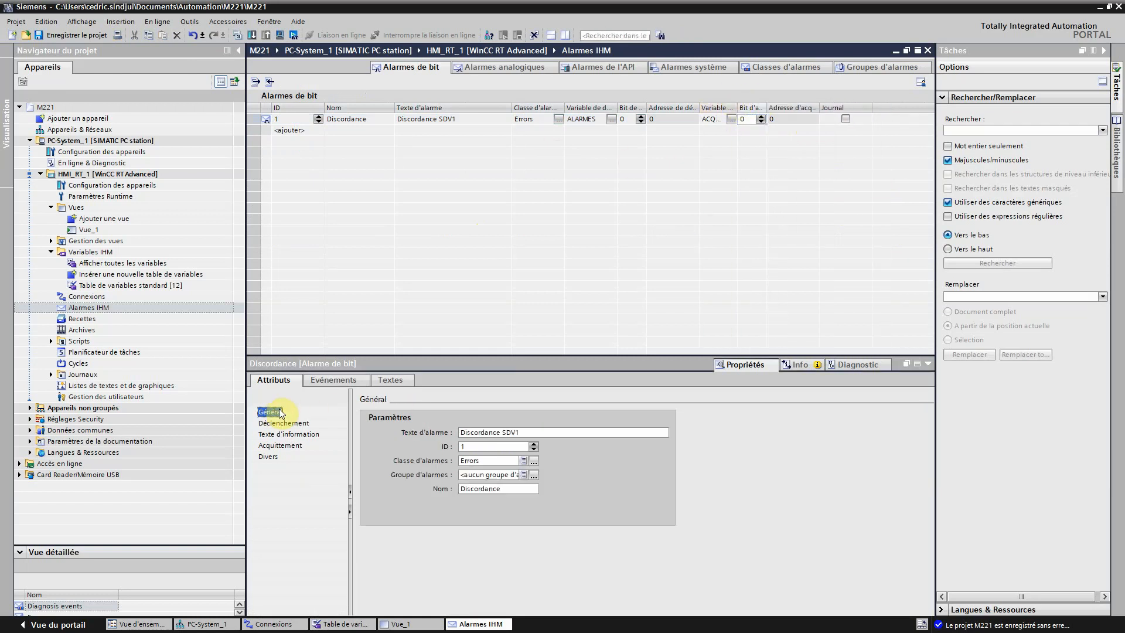
click(457, 121)
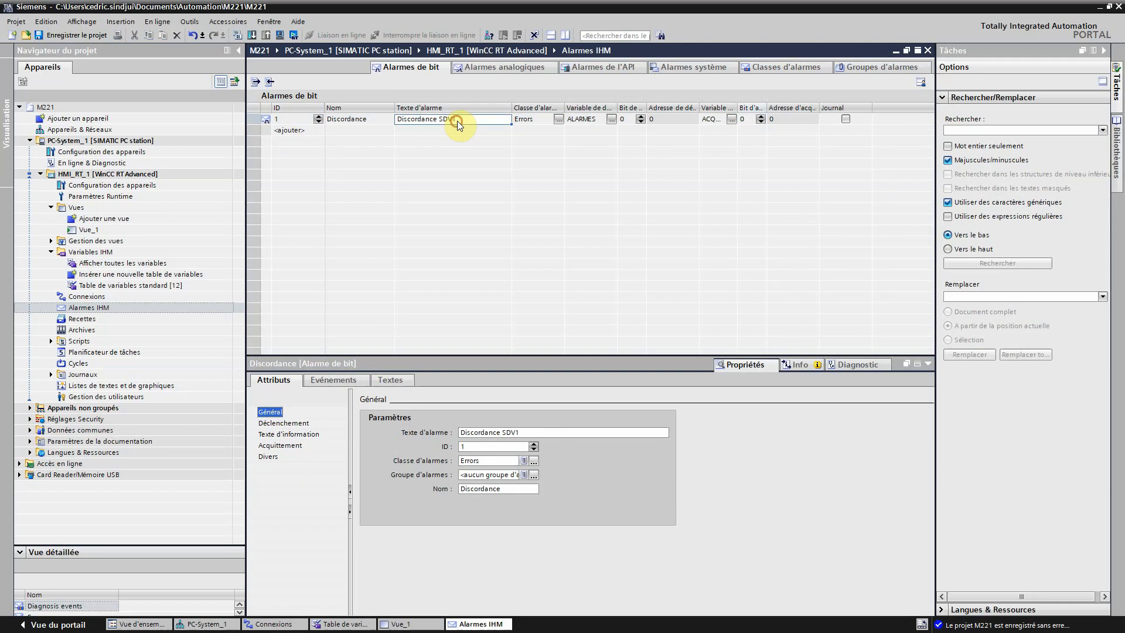
click(668, 119)
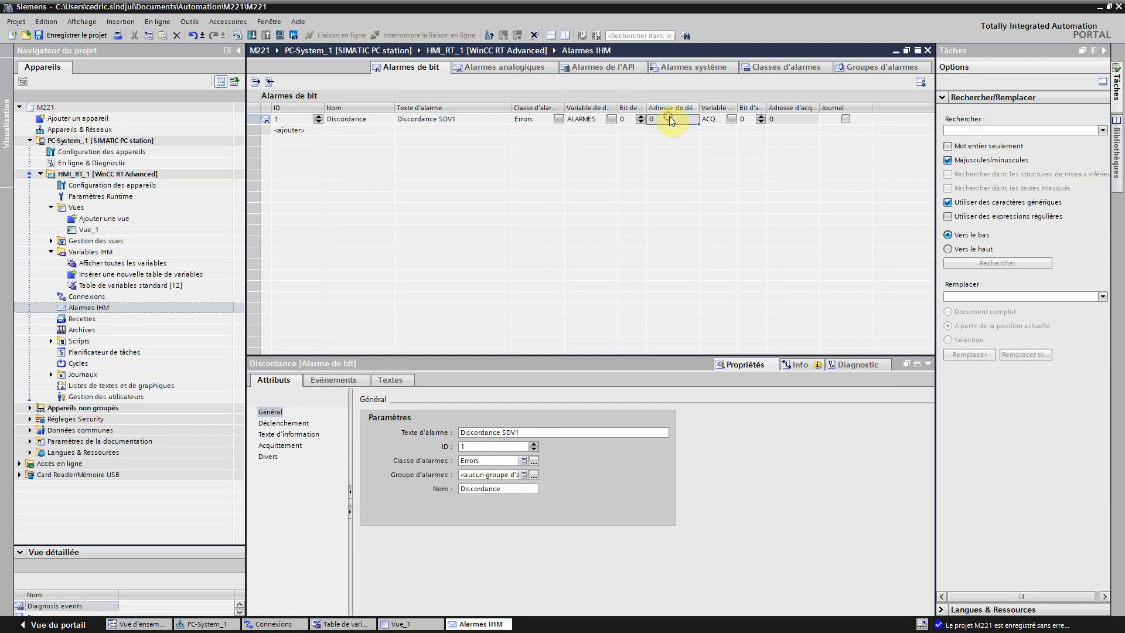
click(712, 119)
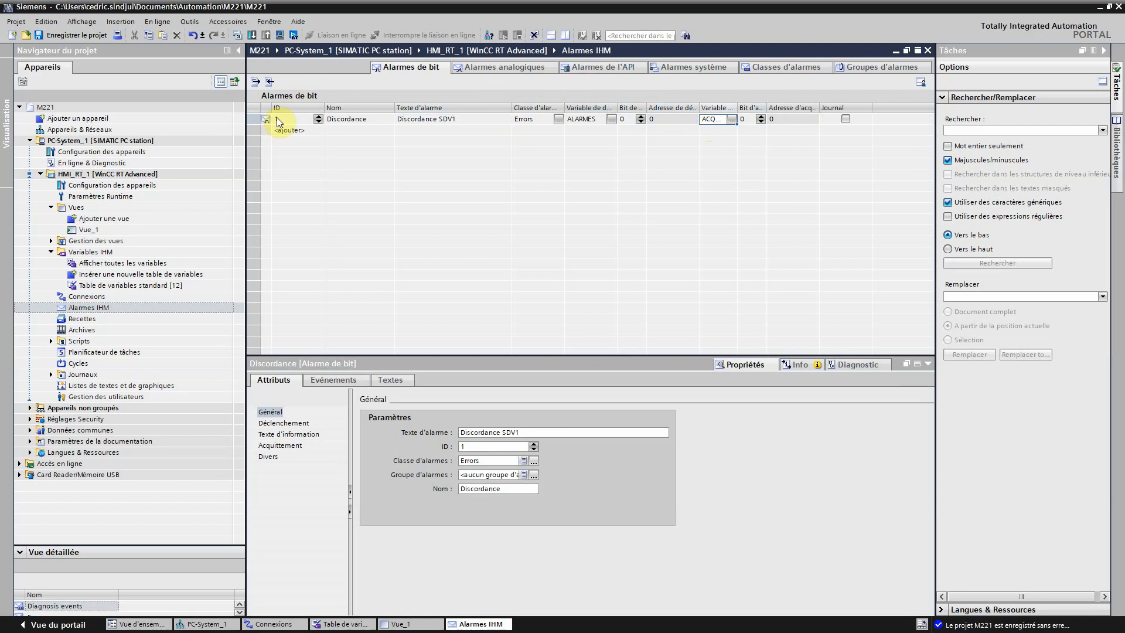
click(83, 37)
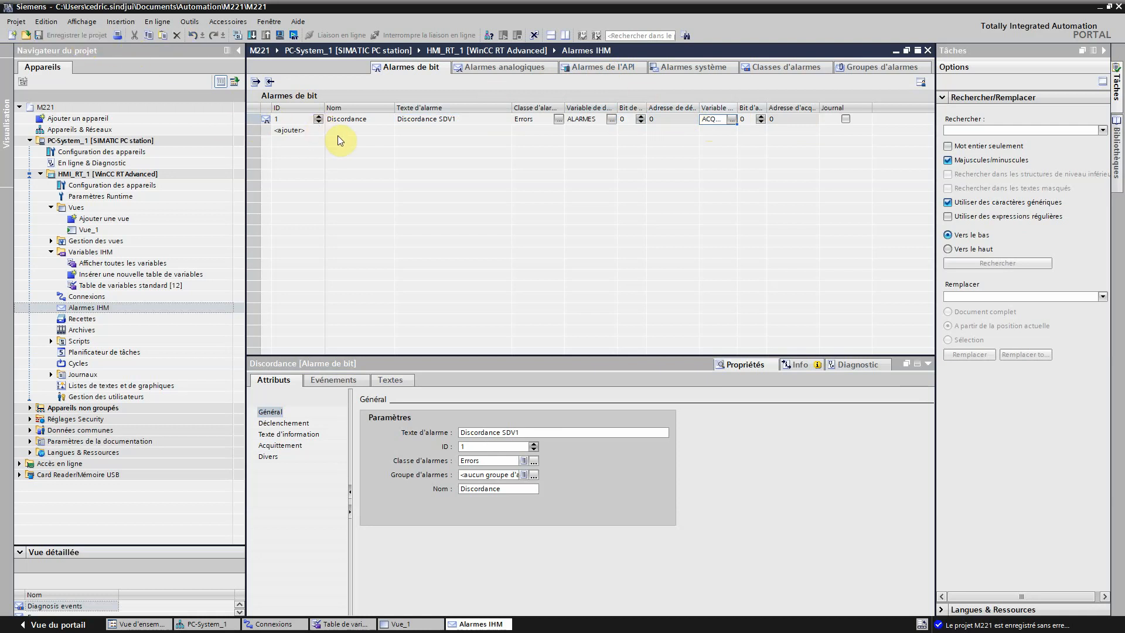
- Add a new analog alarm named LSH to the HMI alarms
click(519, 67)
click(355, 119)
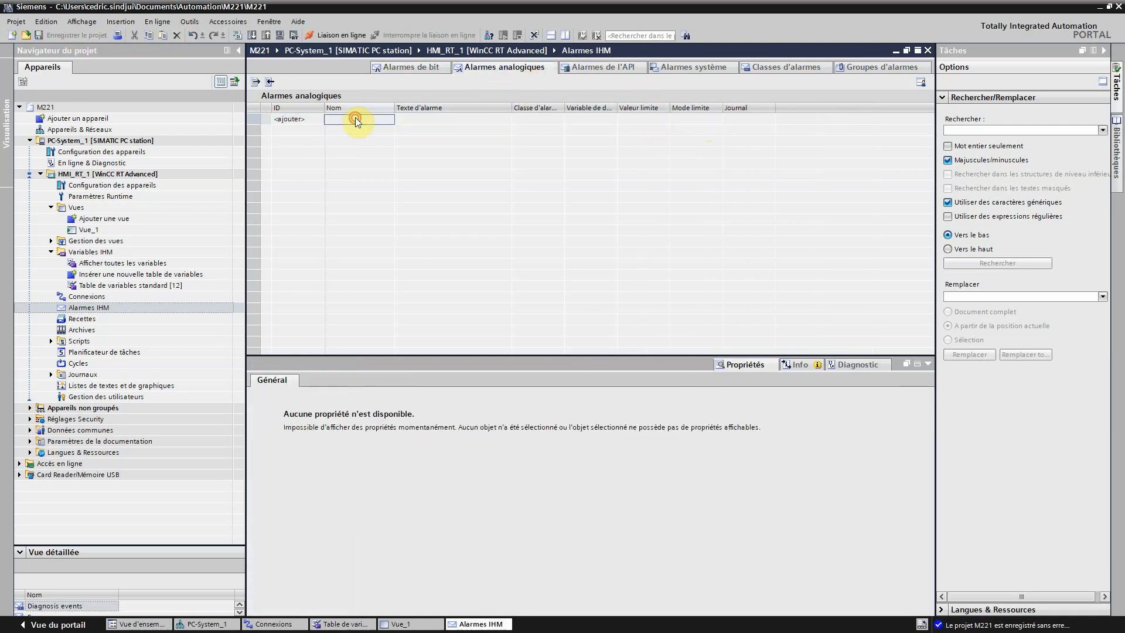
click(355, 119)
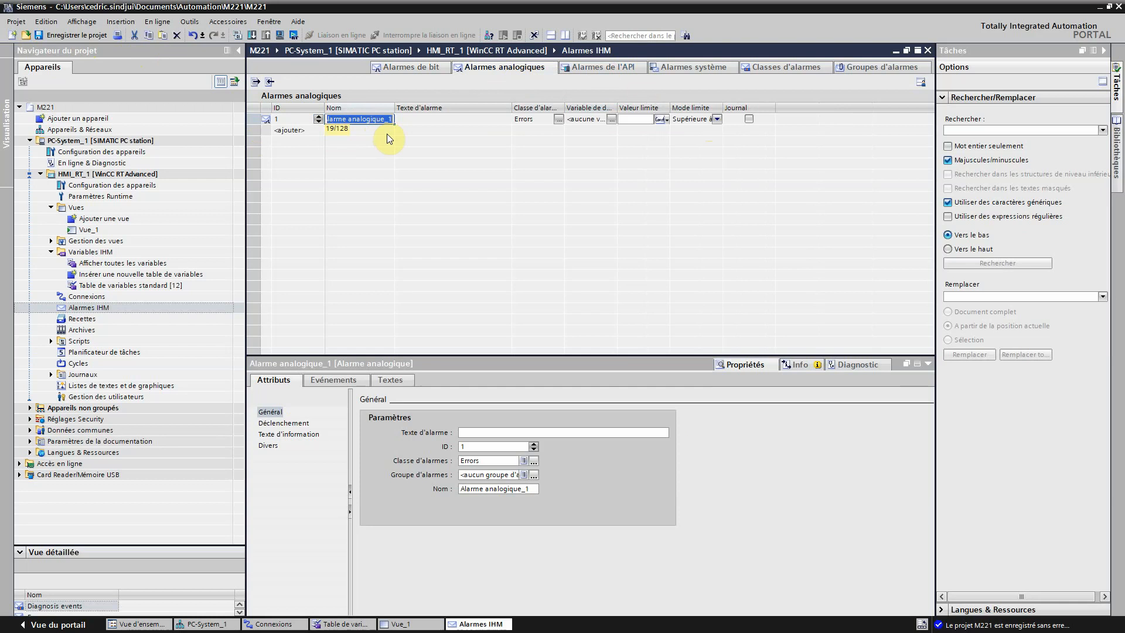
text(NIVEAU)
key(BackSpace)
key(BackSpace)
key(BackSpace)
key(BackSpace)
key(BackSpace)
key(BackSpace)
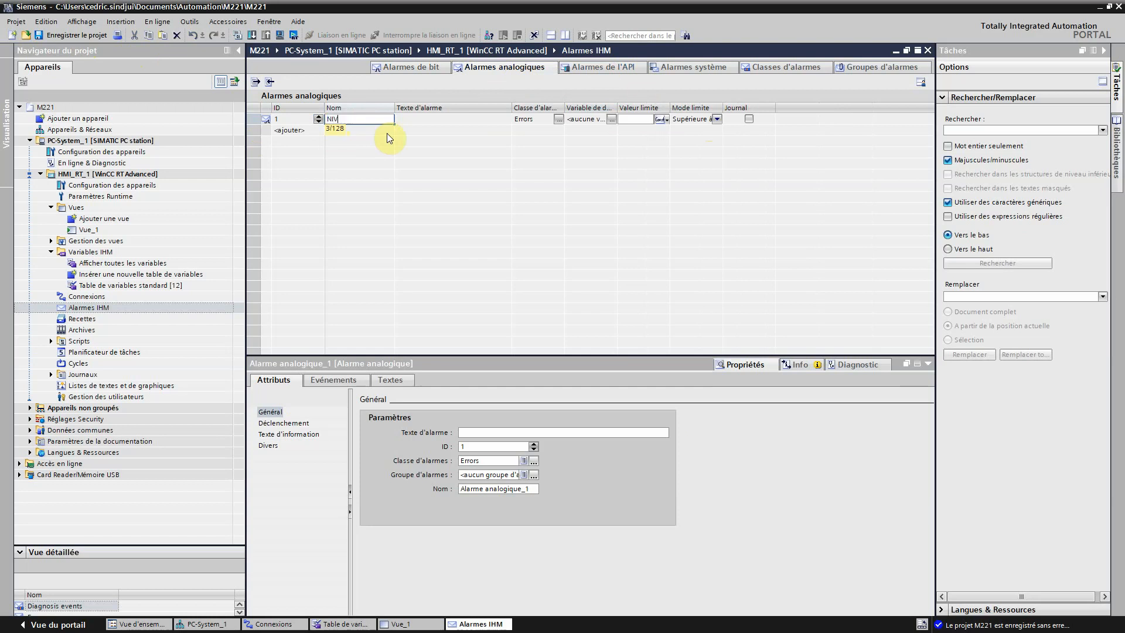
text(LSH)
key(Return)
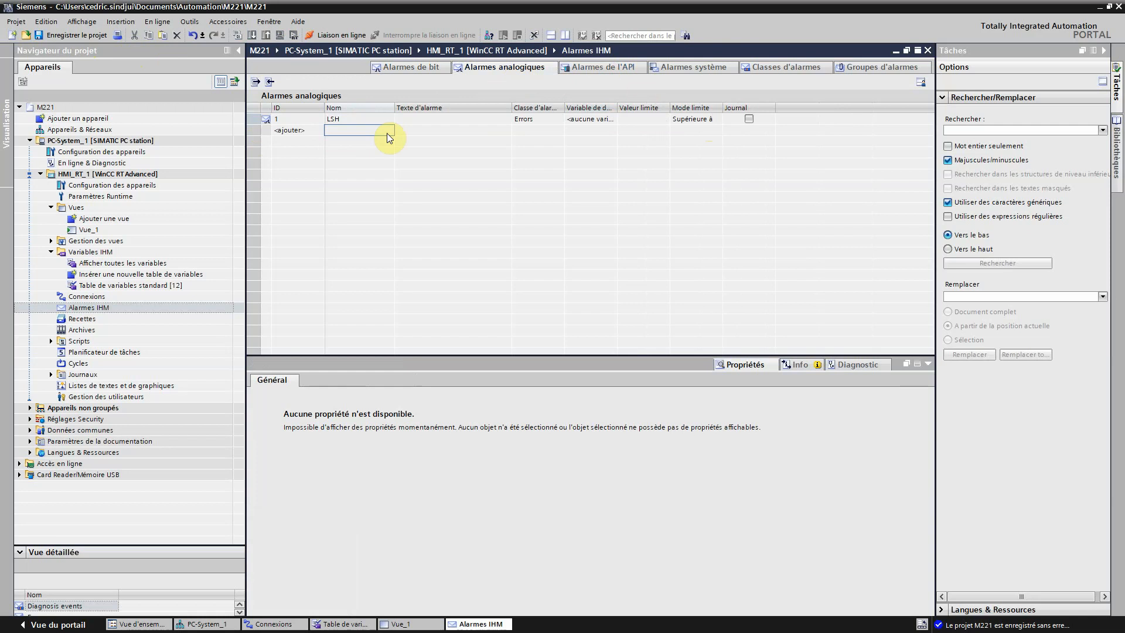
- Enter NIVEAU HAUT as the alarm text of the LSH analog alarm
click(410, 120)
click(413, 118)
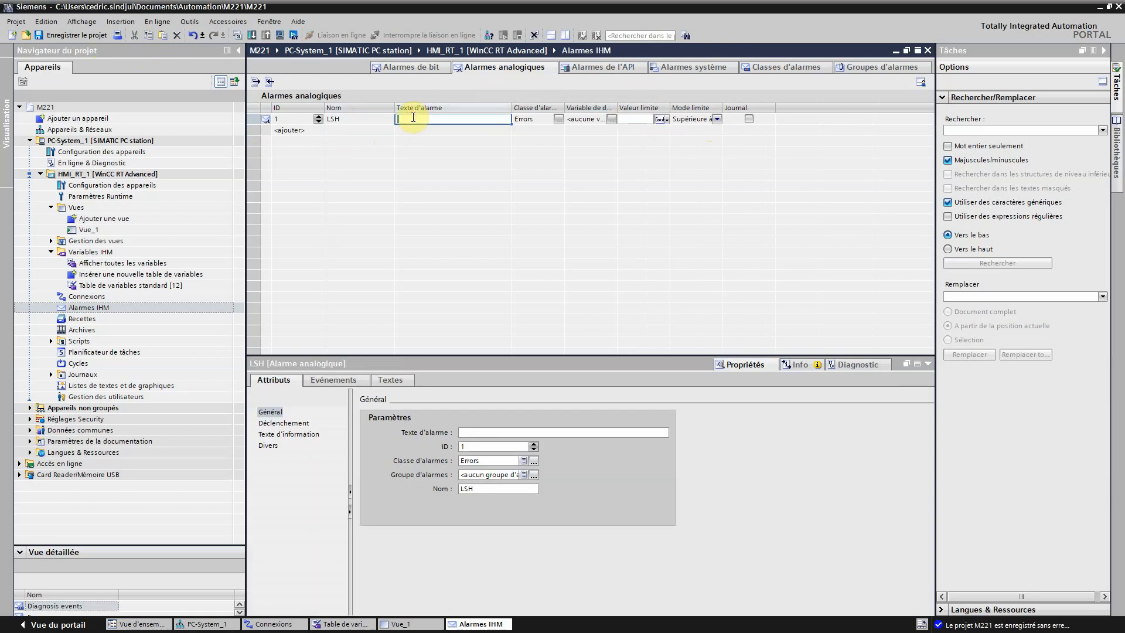
text(NIVEAU HAYUT=)
key(BackSpace)
key(BackSpace)
key(BackSpace)
key(BackSpace)
text(UT)
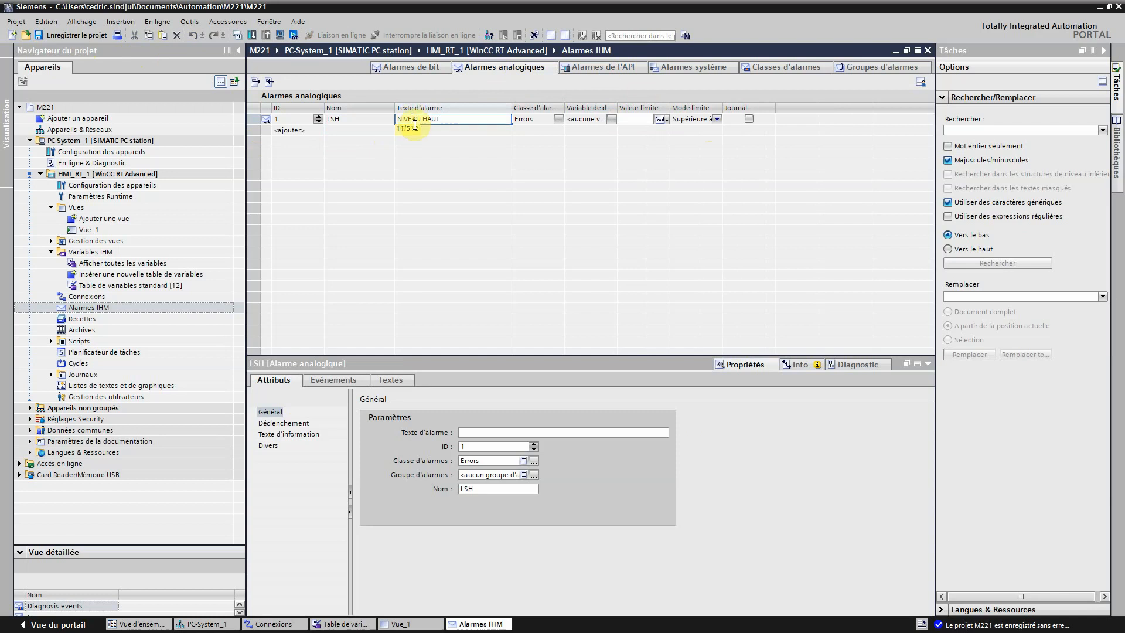
- Set the LSH analog alarm's trigger variable to NIVEAU
click(643, 120)
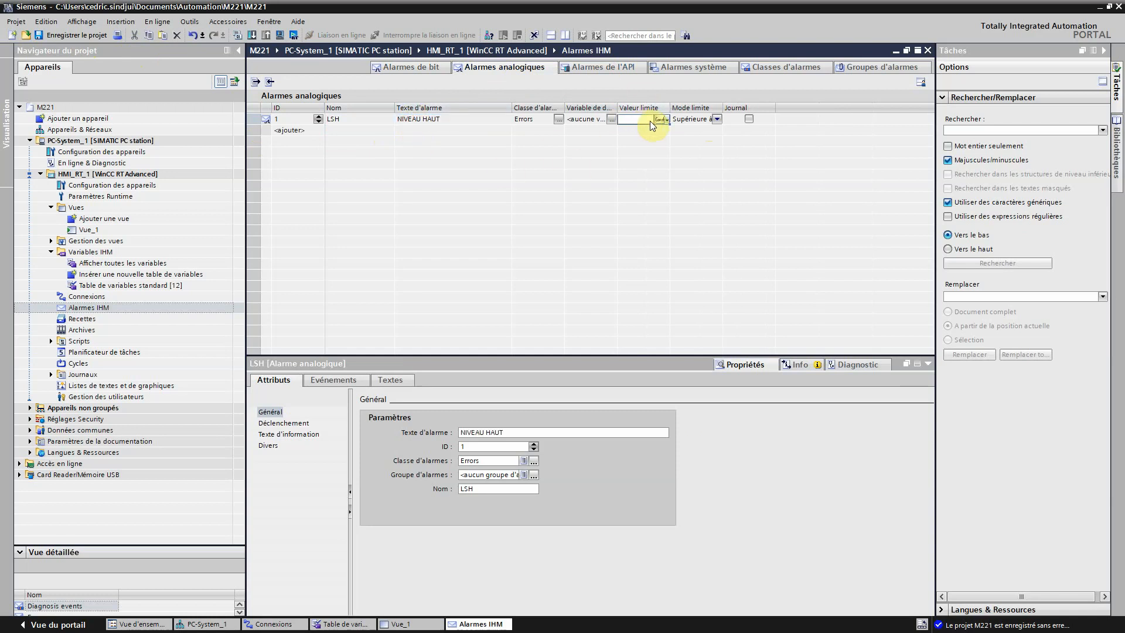
click(304, 423)
click(554, 434)
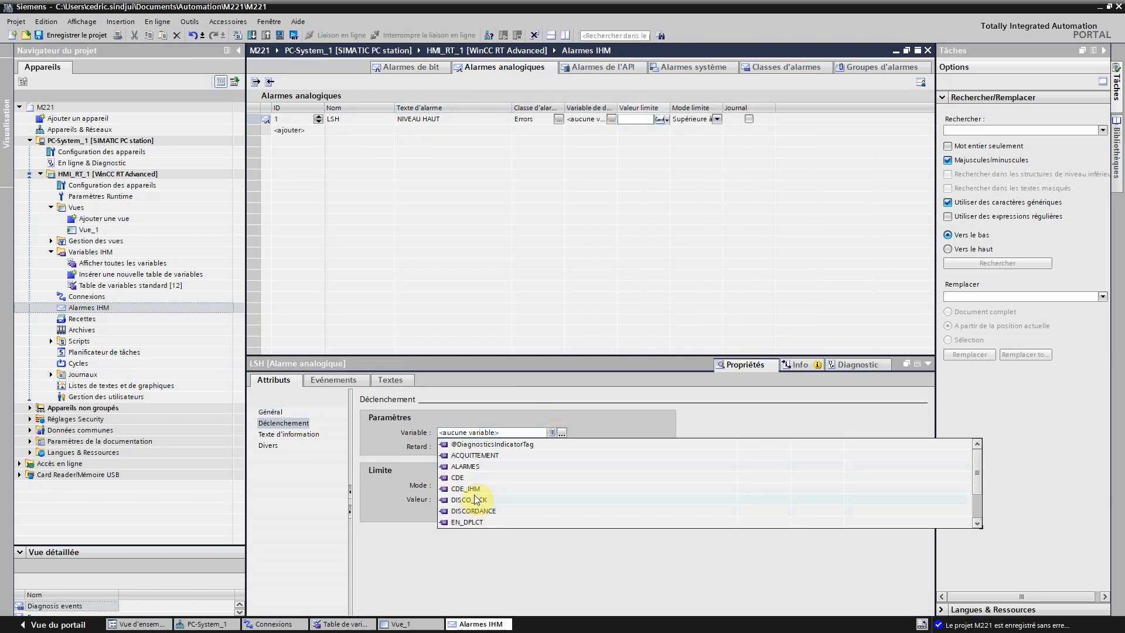
click(468, 510)
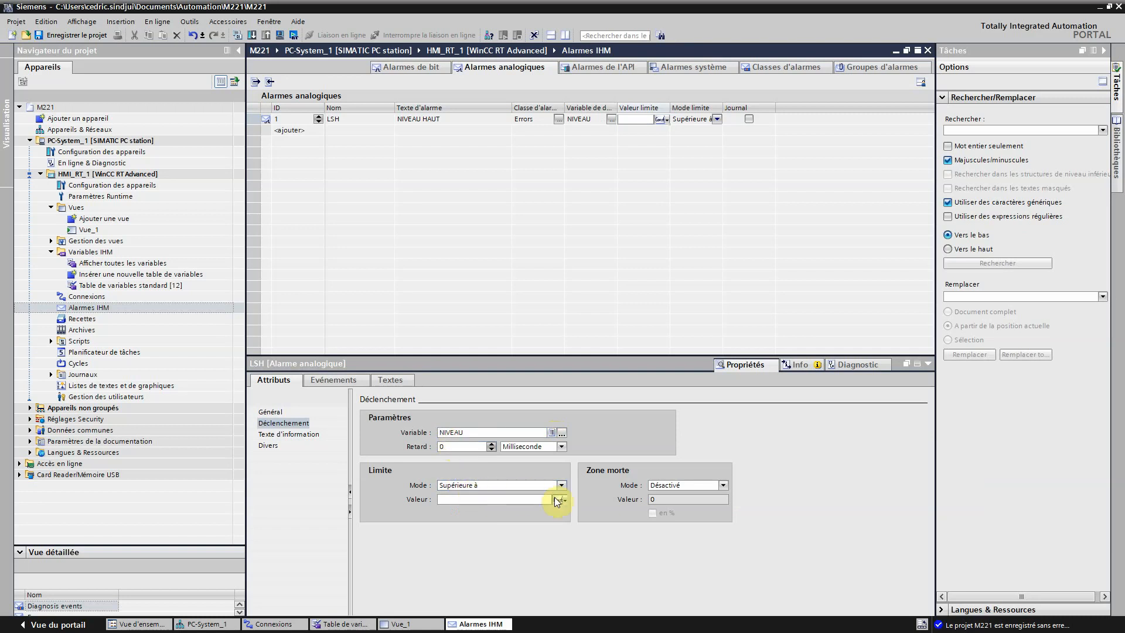
- Set the LSH analog alarm's limit value to 80
click(527, 501)
text(800)
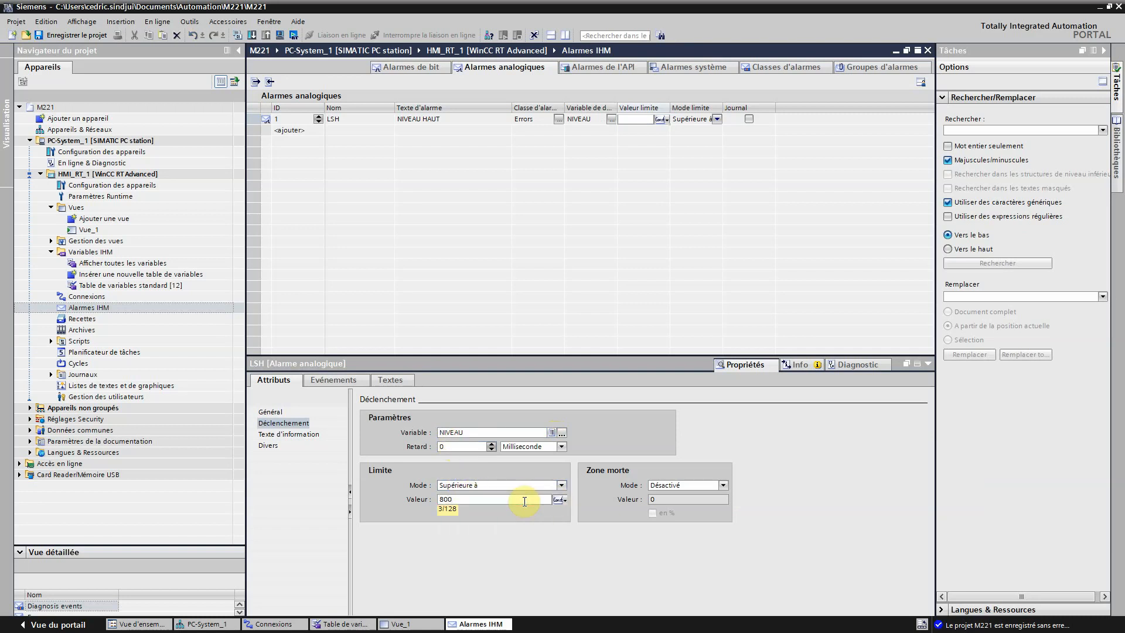
key(BackSpace)
text(.)
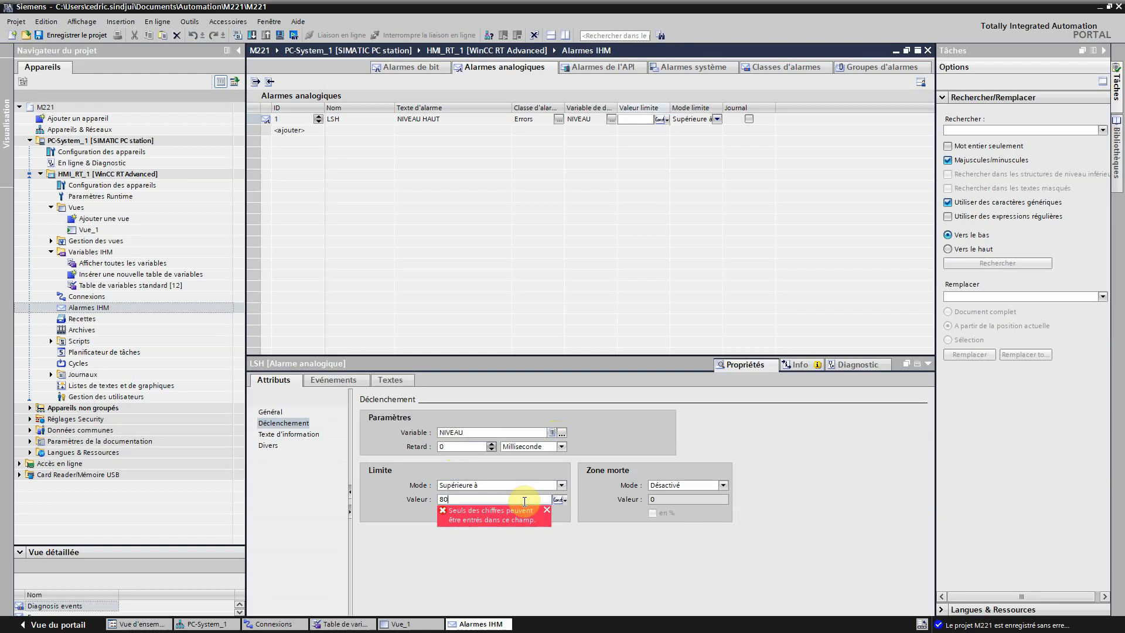
text(,)
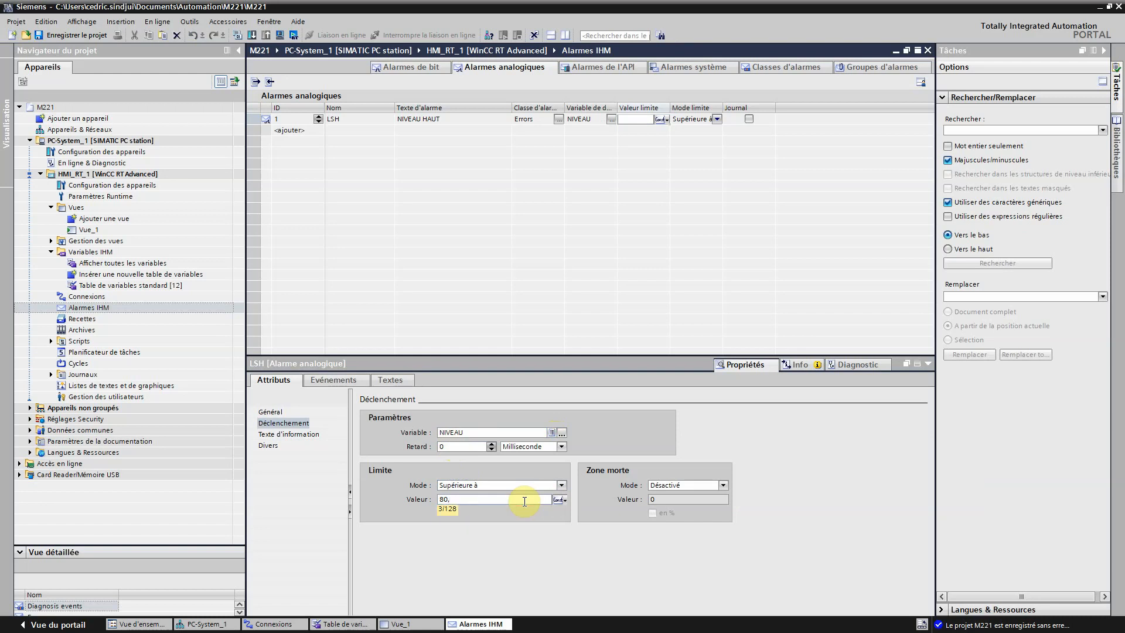
key(BackSpace)
key(Return)
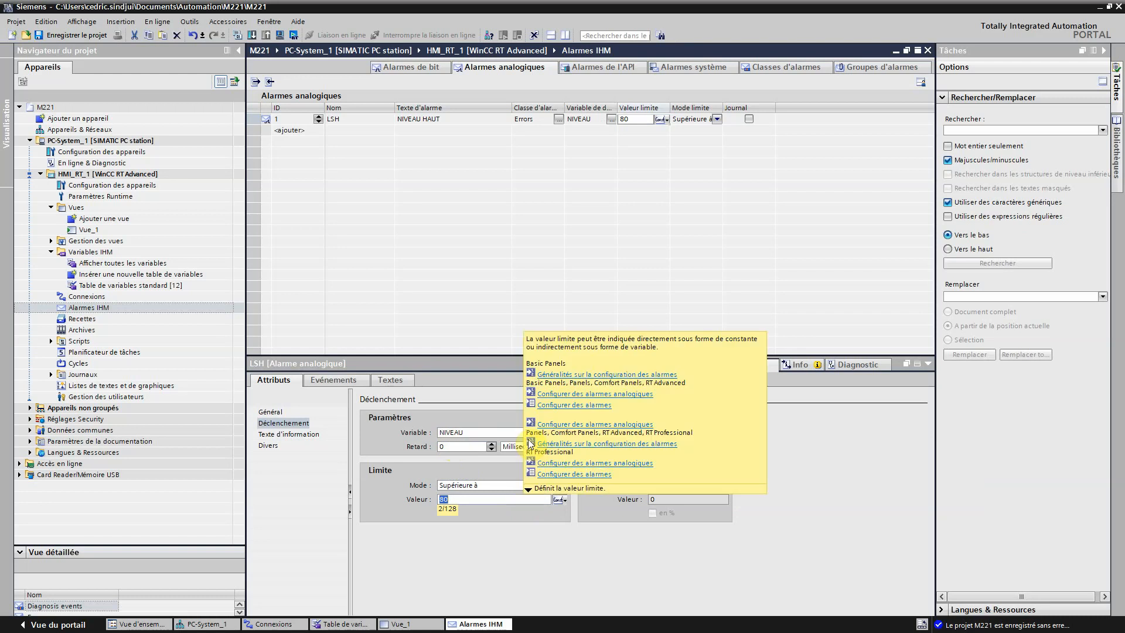
- Add a second analog alarm named LSL with the alarm text NIVEAU BAS
click(364, 119)
double_click(356, 130)
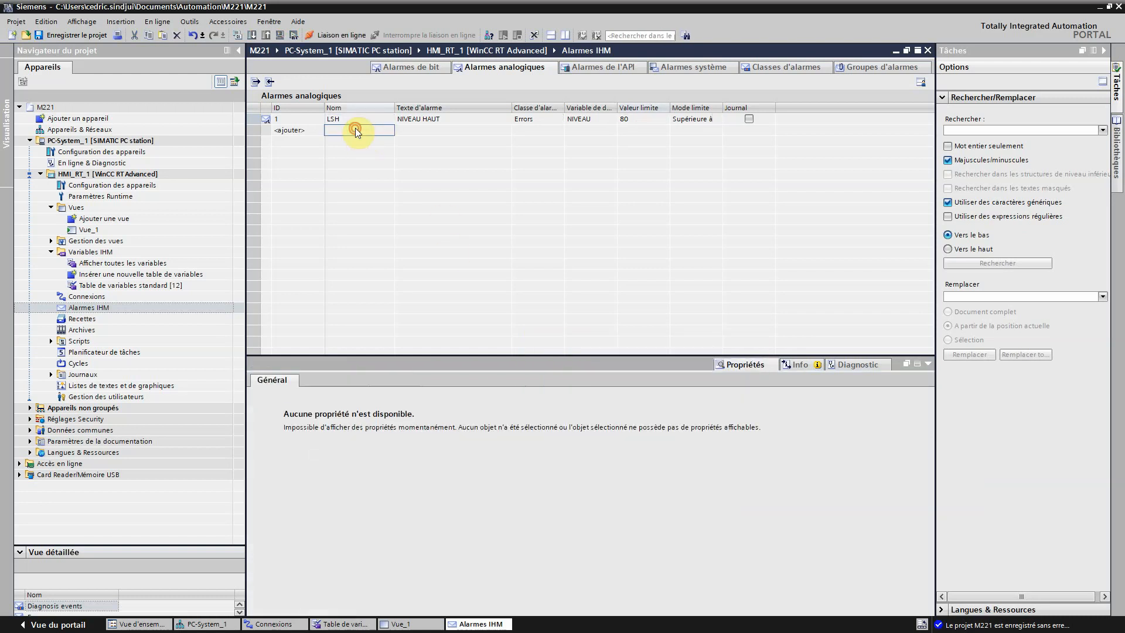
text(LSL)
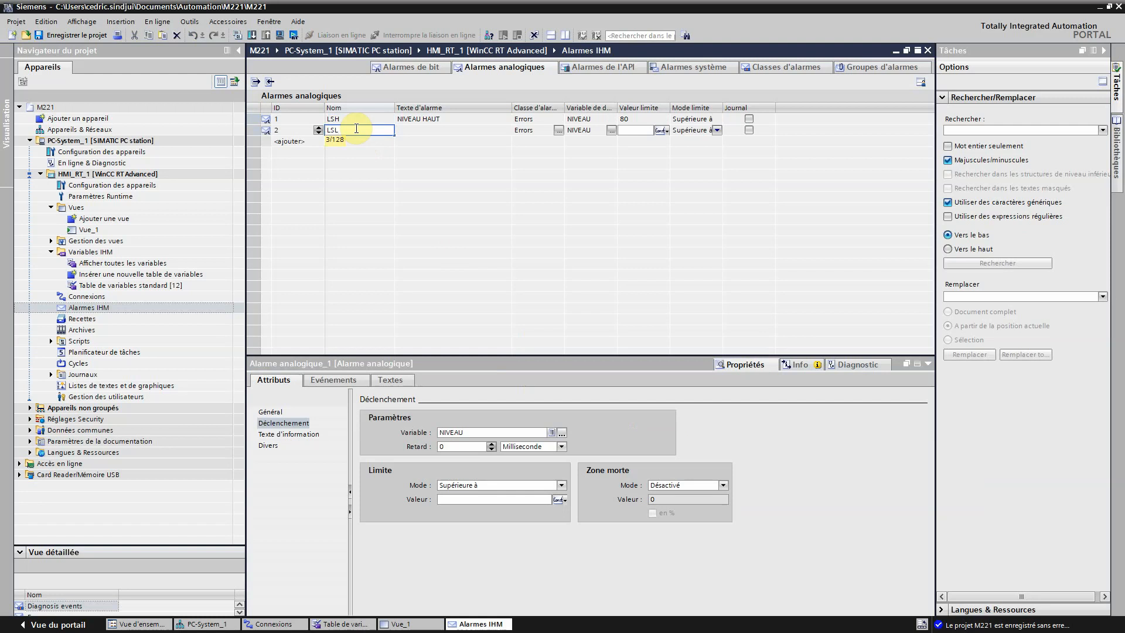
key(Return)
click(417, 130)
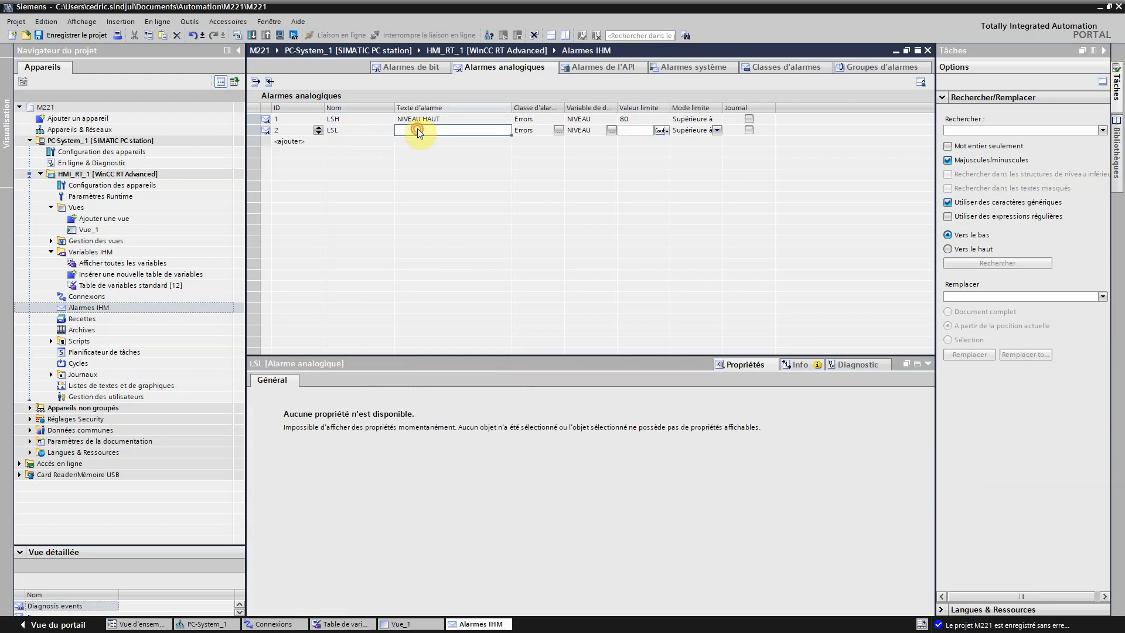
text(NIVE)
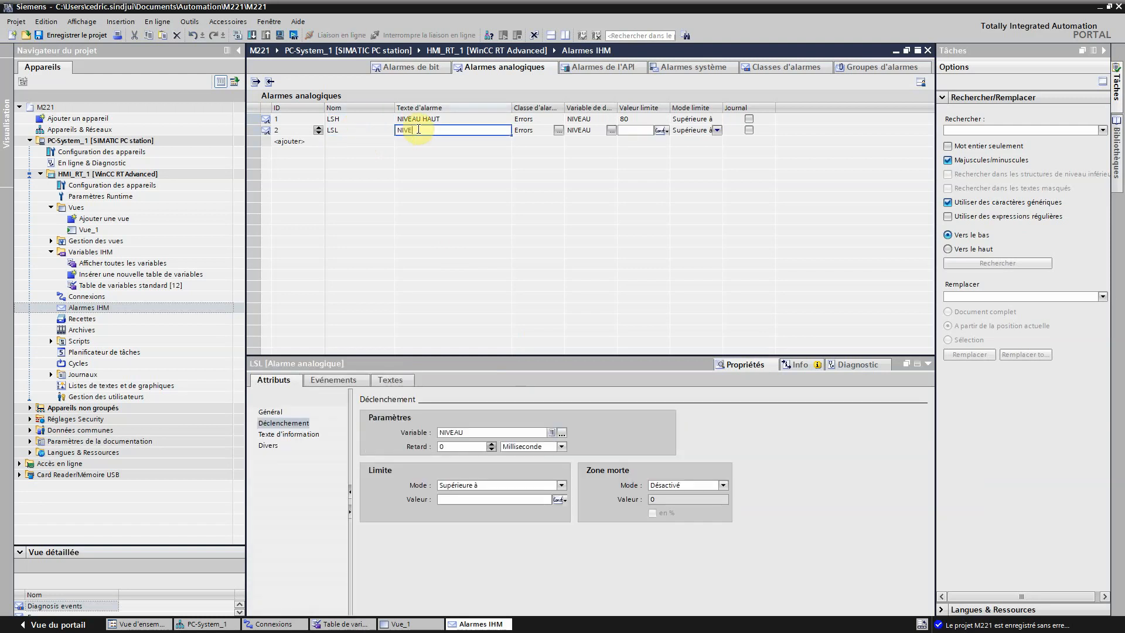
text(AU BAS)
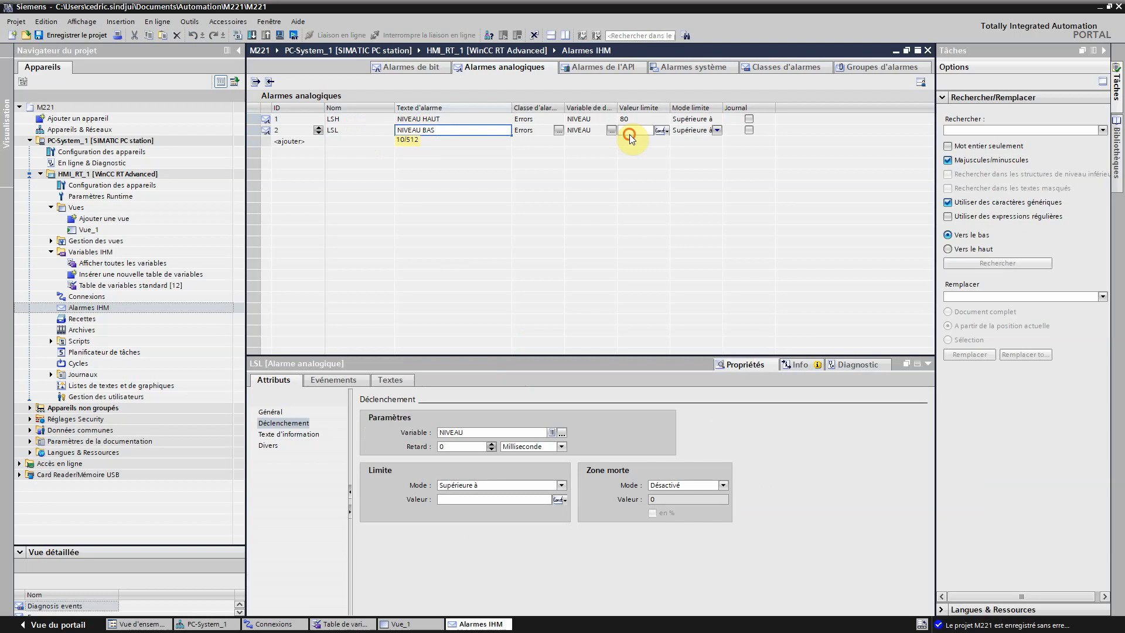
- Set the LSL alarm's limit value to 10 and save the project
text(10)
key(Return)
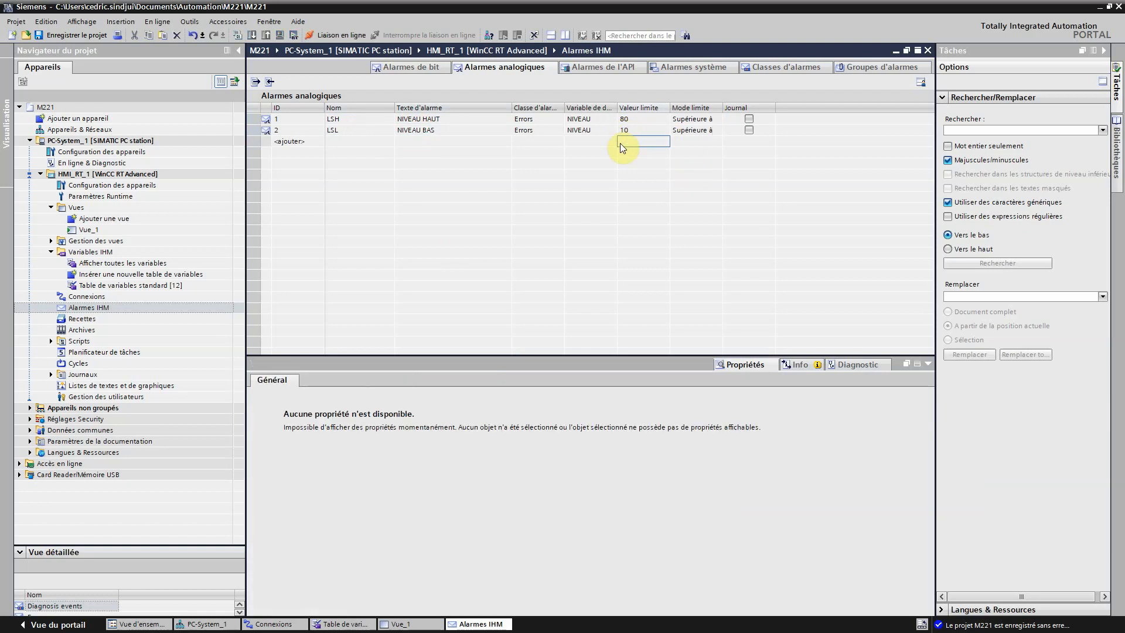
key(ctrl+s)
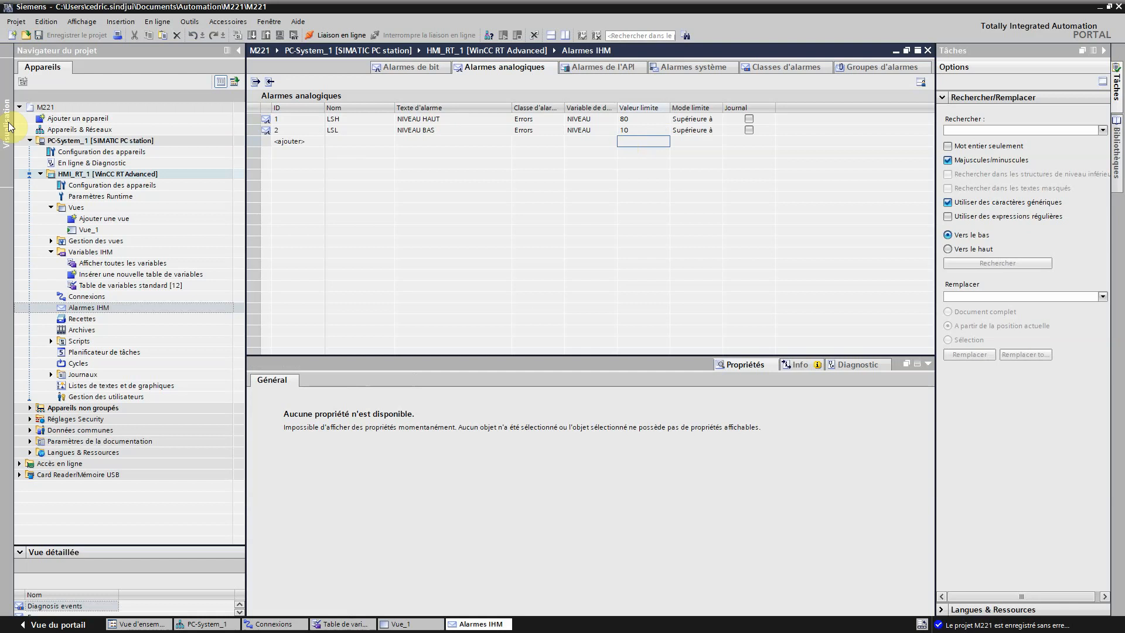
- Compile the software of the HMI_RT_1 [WinCC RT Advanced] device
click(85, 174)
right_click(87, 179)
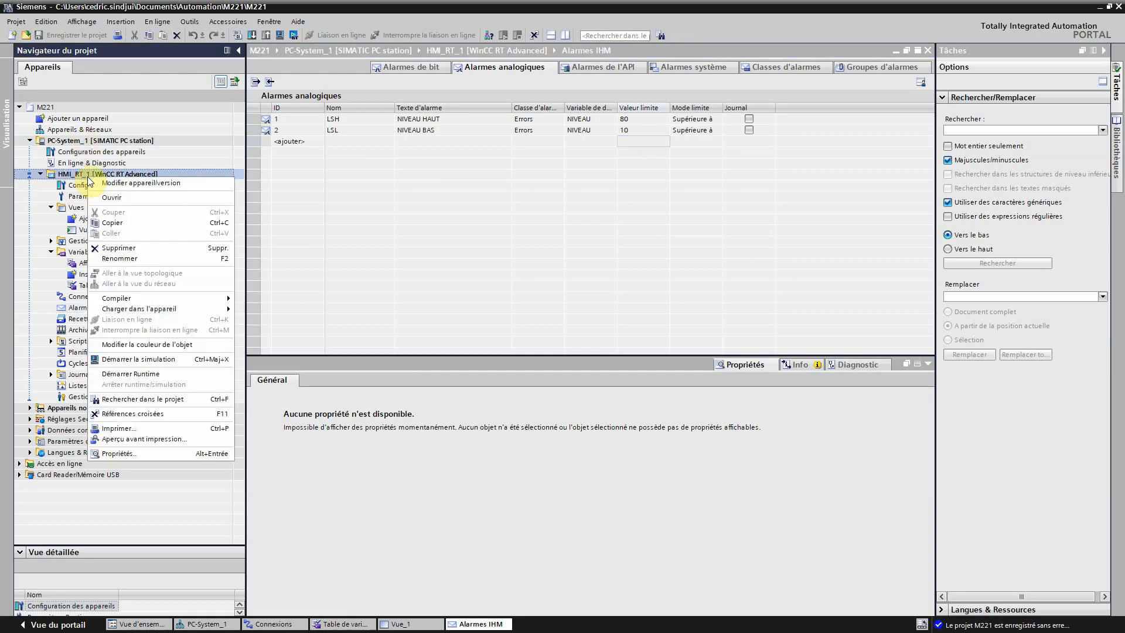
mouse_move(161, 298)
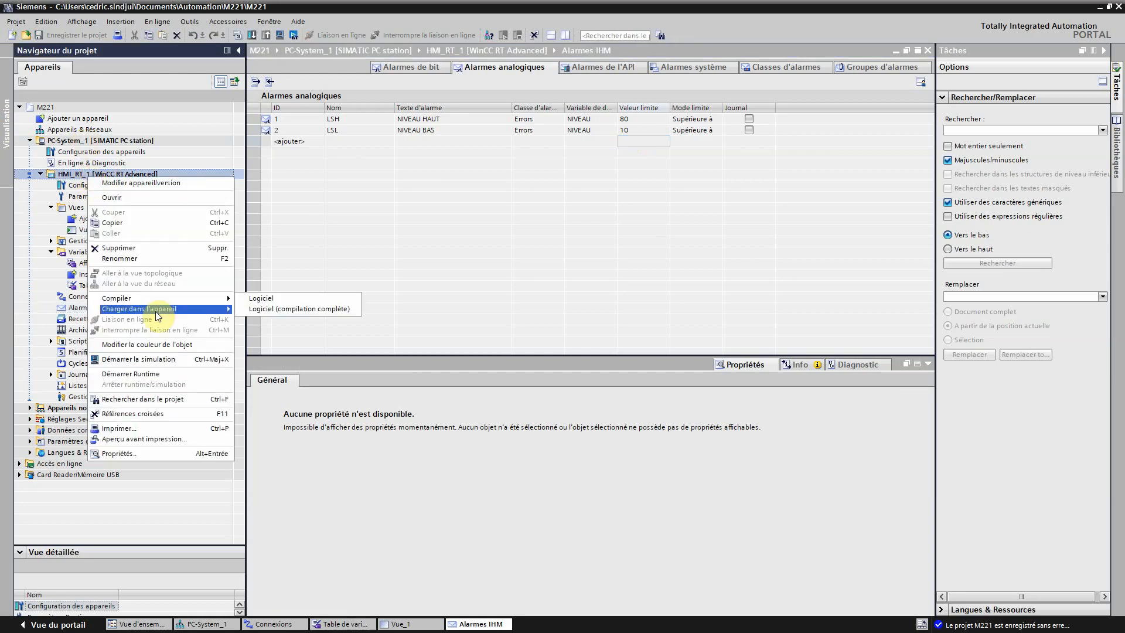
click(286, 301)
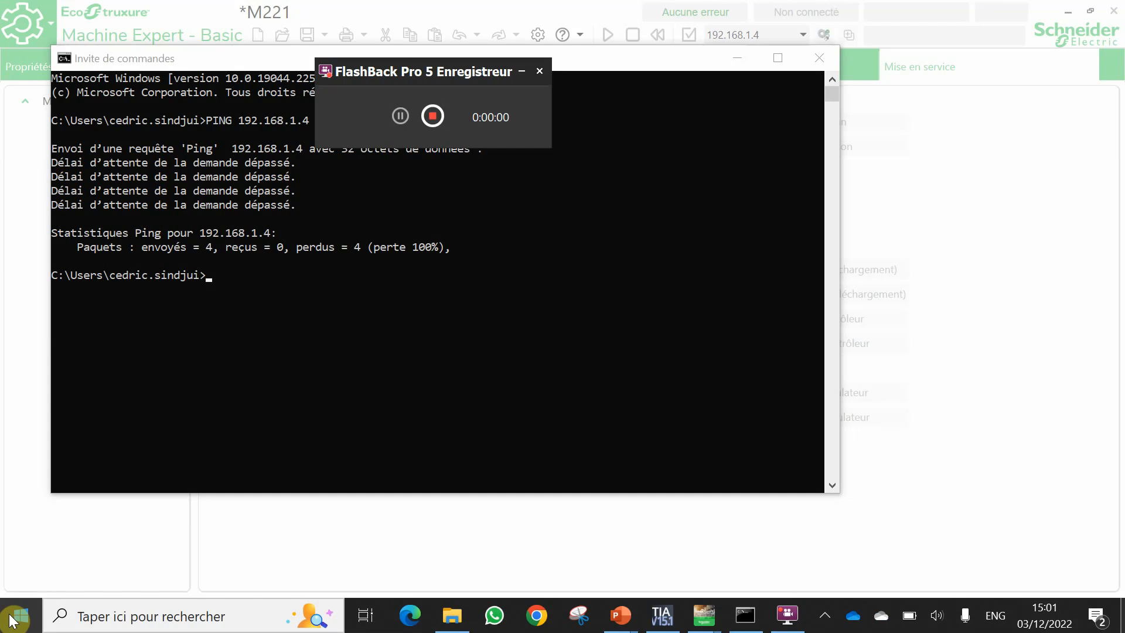
- Open the TCP/IPv4 properties of the Ethernet adapter in the Windows network connections
click(13, 620)
text(CONT)
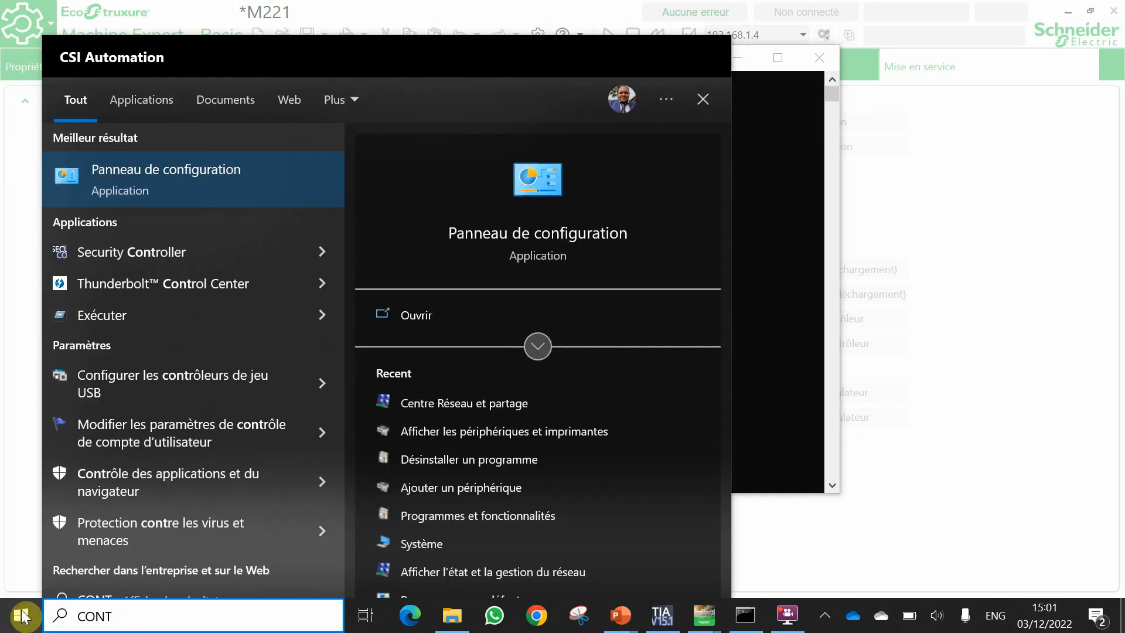
click(477, 403)
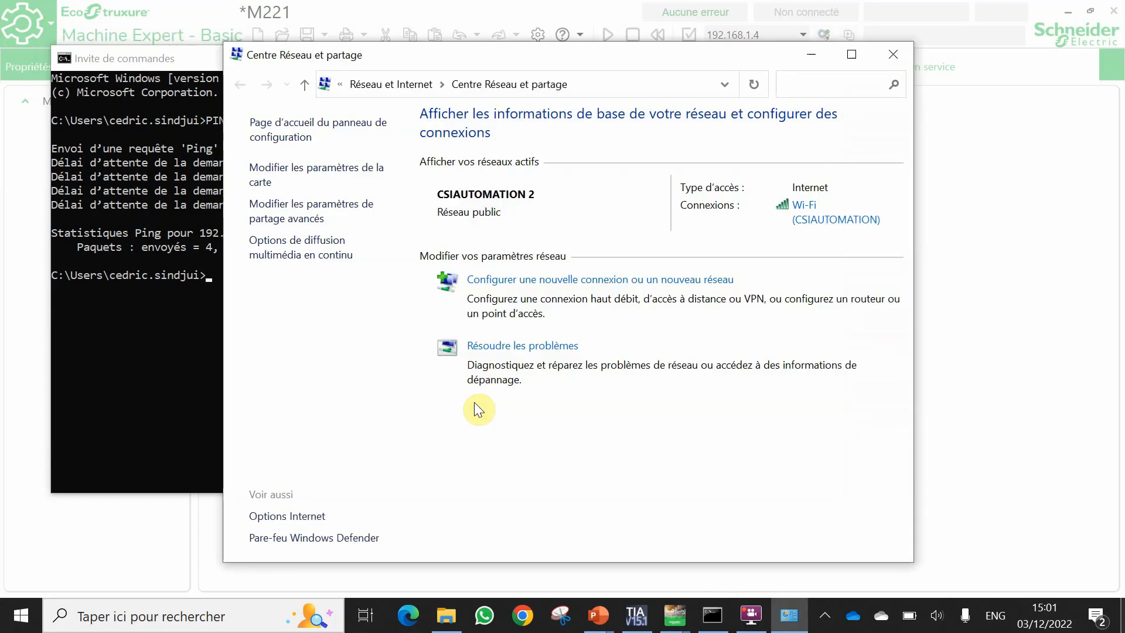
click(313, 175)
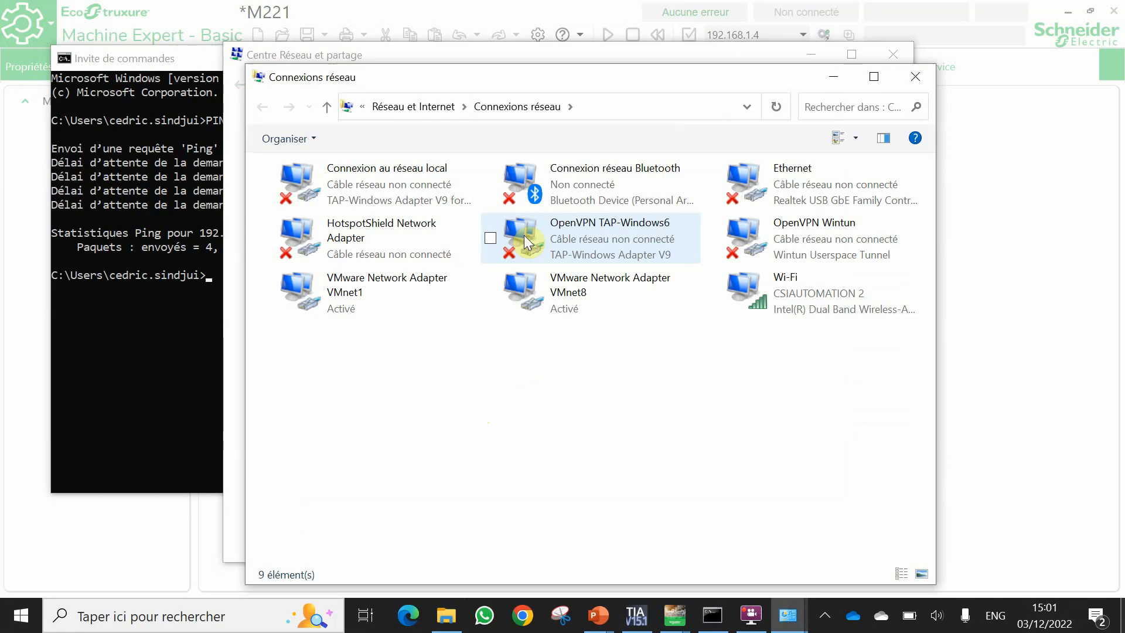
click(824, 196)
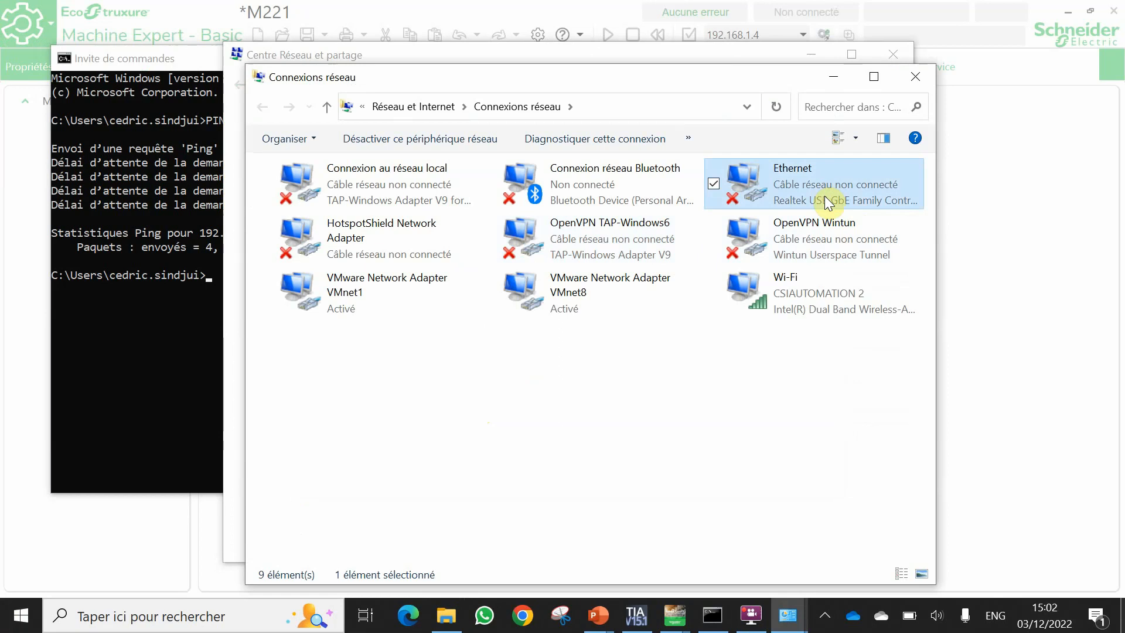
double_click(824, 196)
double_click(473, 354)
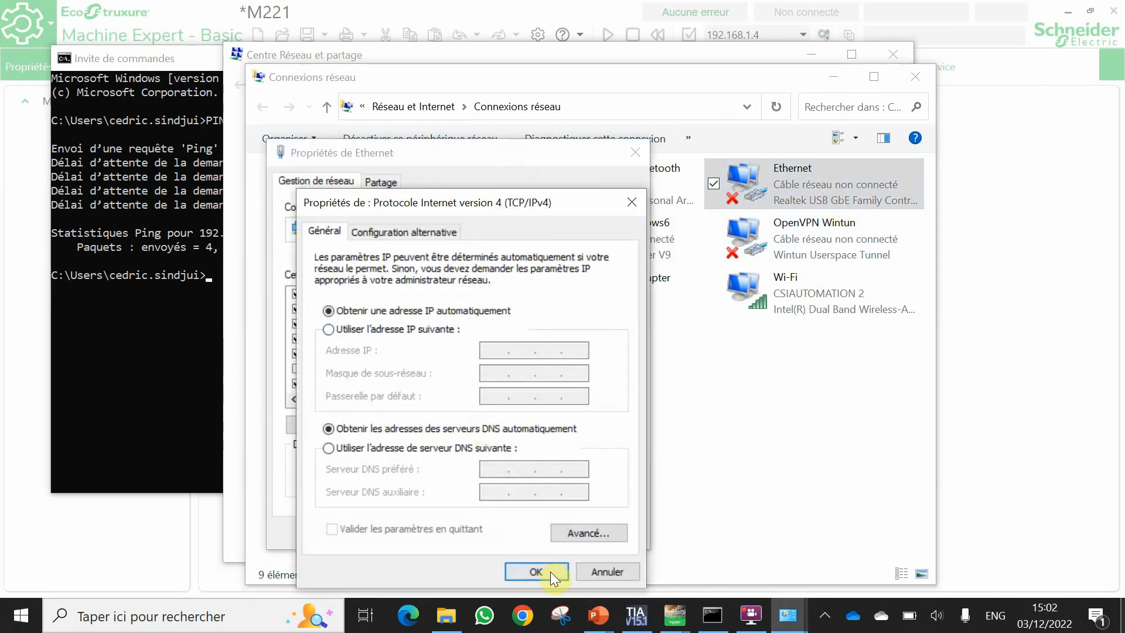
- Assign the Ethernet adapter the static IP address 192.168.1.25 with subnet mask 255.255.255.0
click(419, 324)
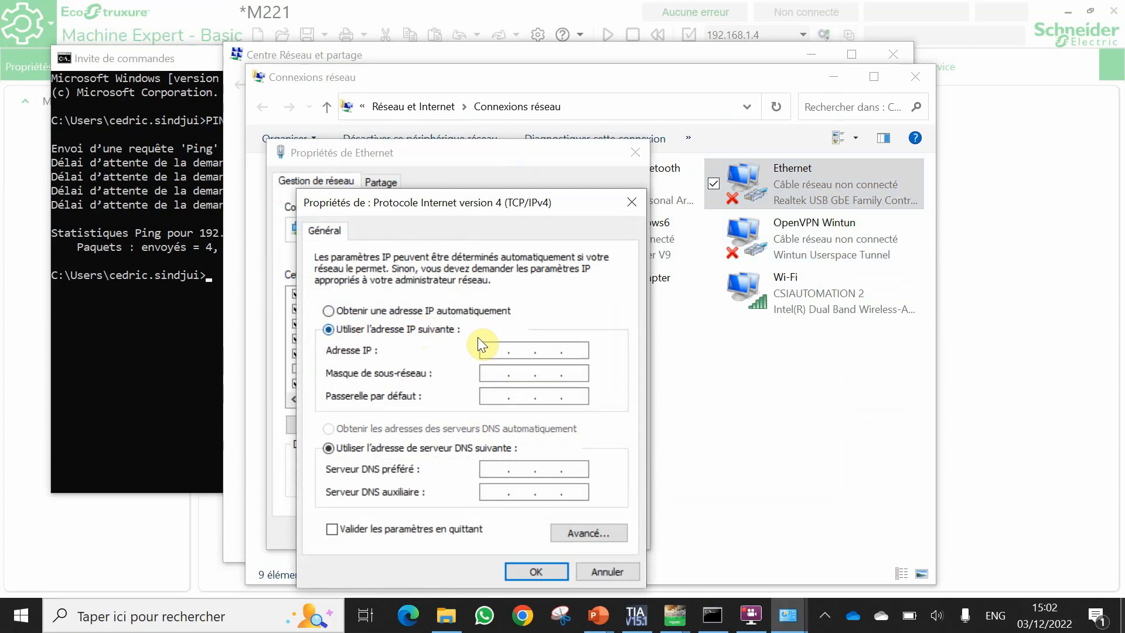
click(492, 343)
text(192 . 168 . 1 . 25)
click(518, 374)
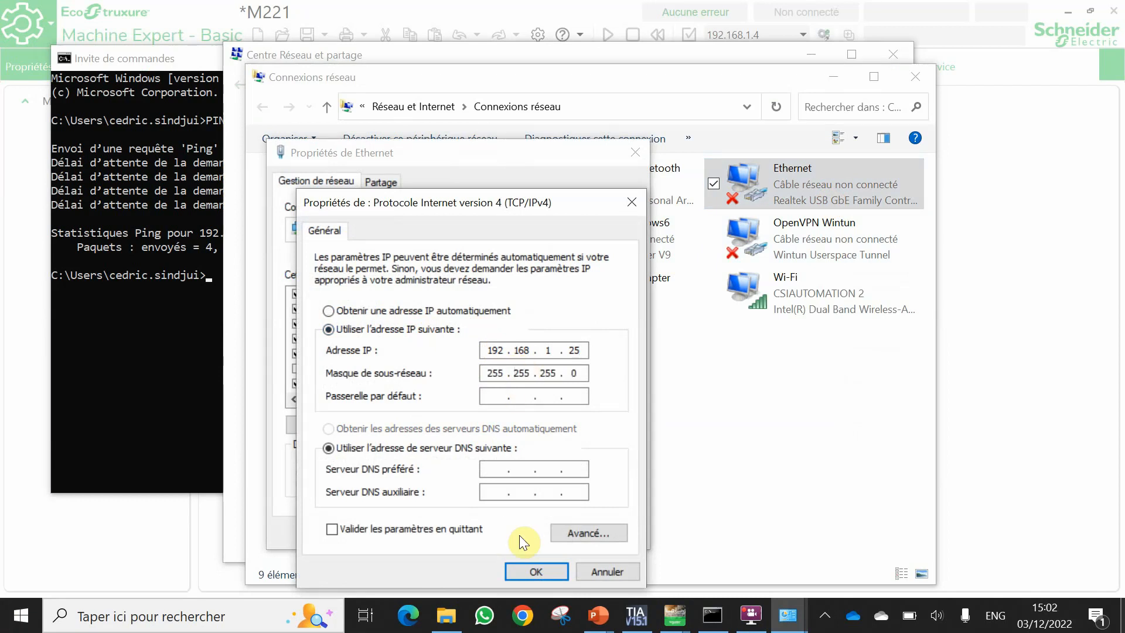
click(536, 568)
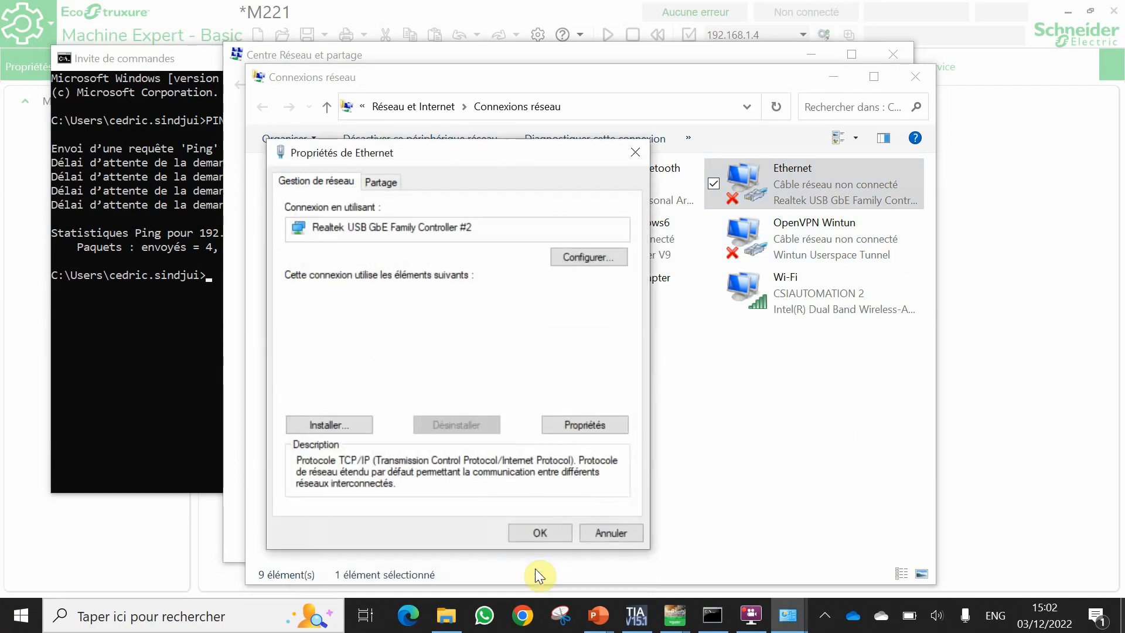
click(548, 527)
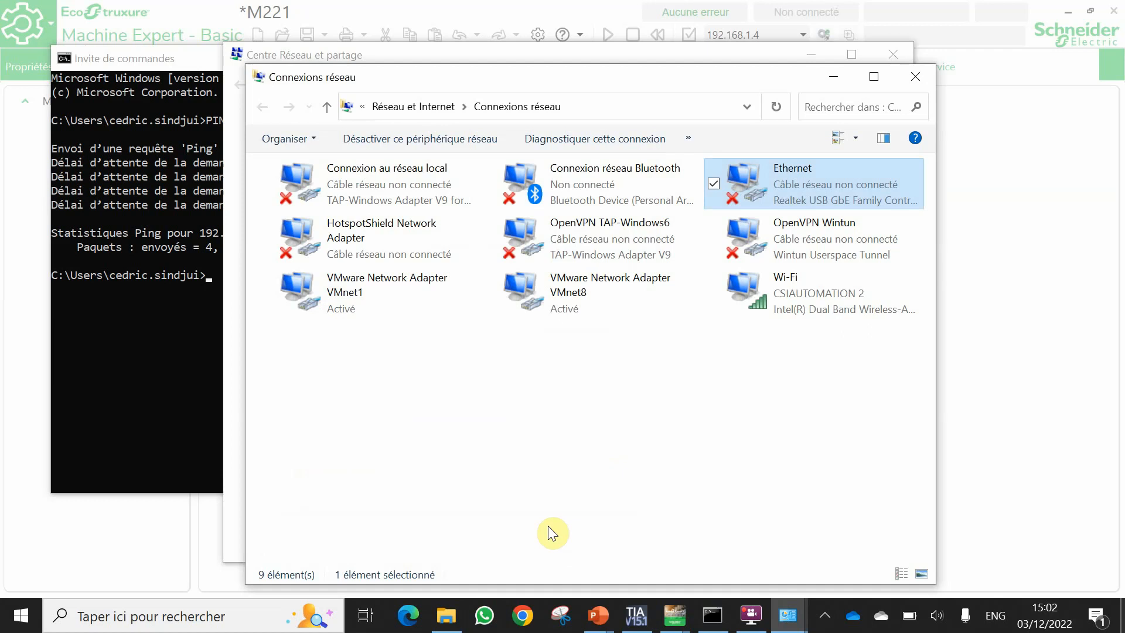
click(570, 447)
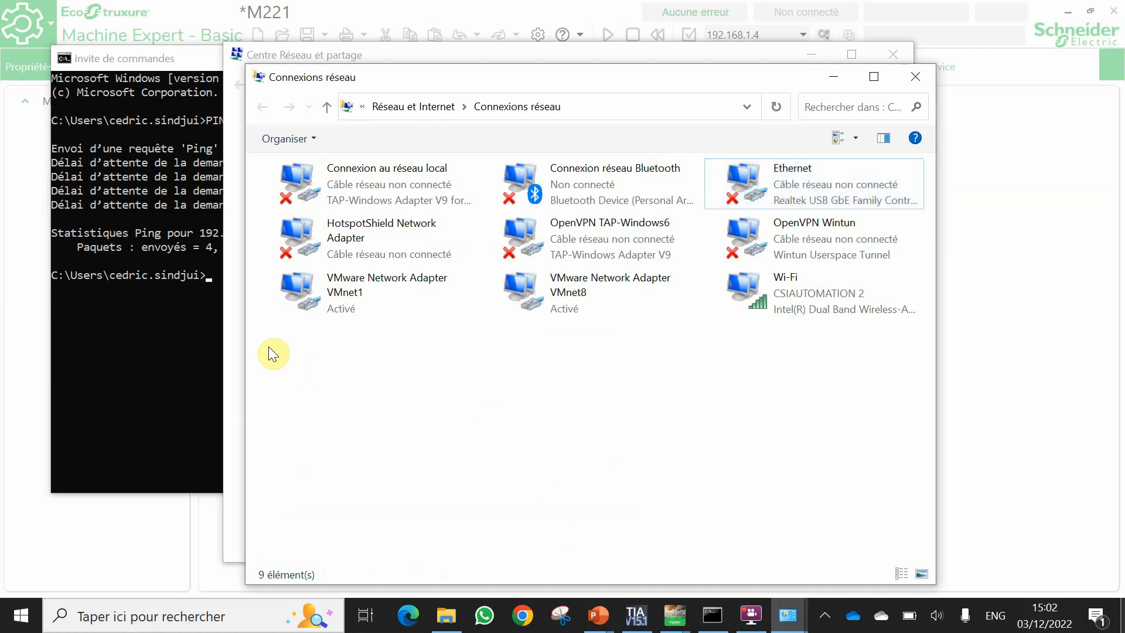
- Switch to the command prompt and ping the controller at 192.168.1.4 repeatedly to check the connection
click(182, 332)
key(Up)
key(Return)
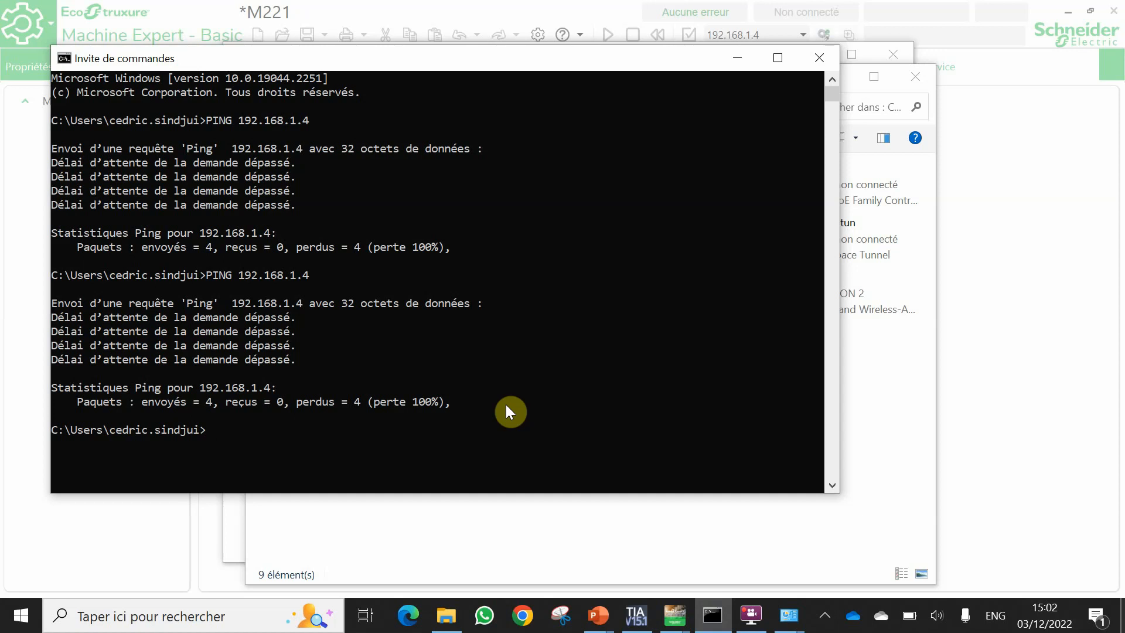
key(Up)
key(Return)
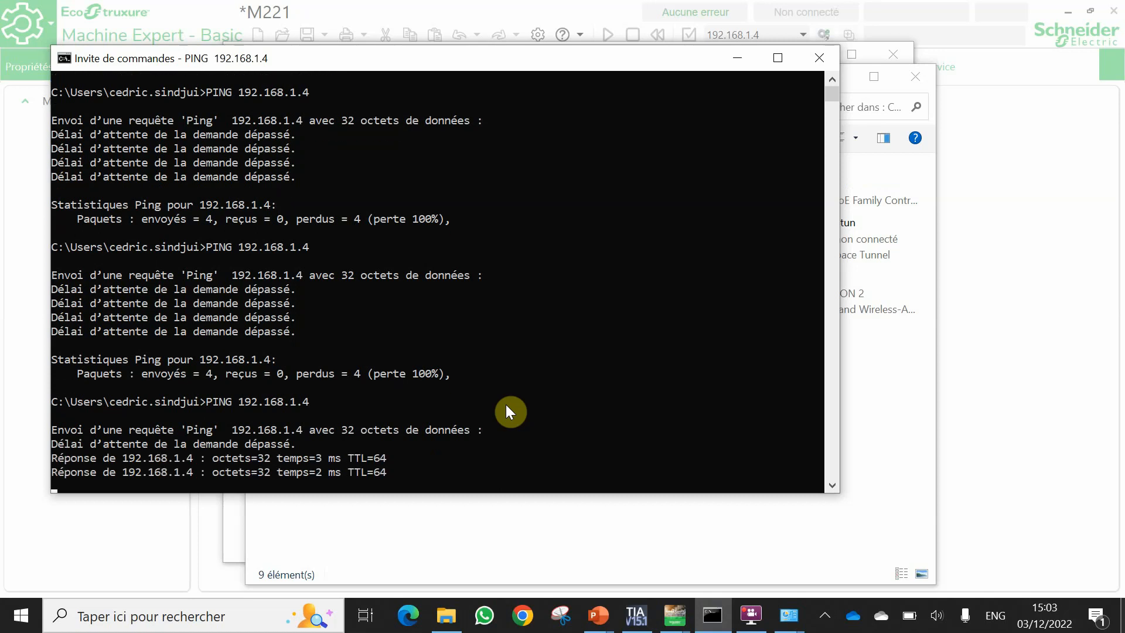
key(Up)
key(Return)
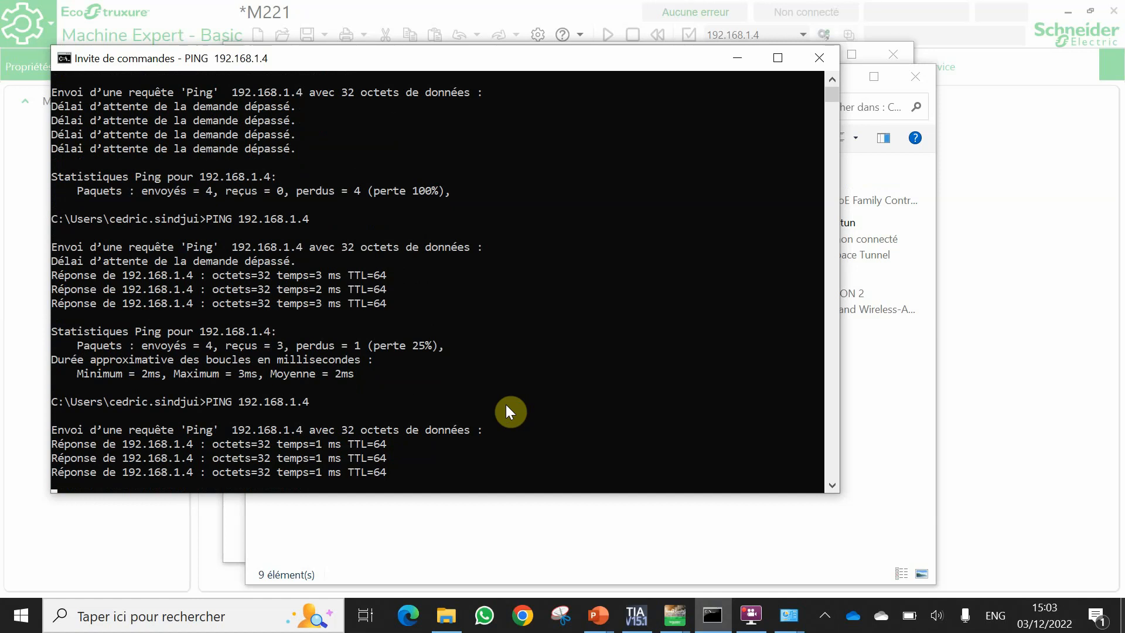
- In Machine Expert - Basic, retry the controller connection and transfer the PC application to it, accepting the stop and overwrite
click(1008, 416)
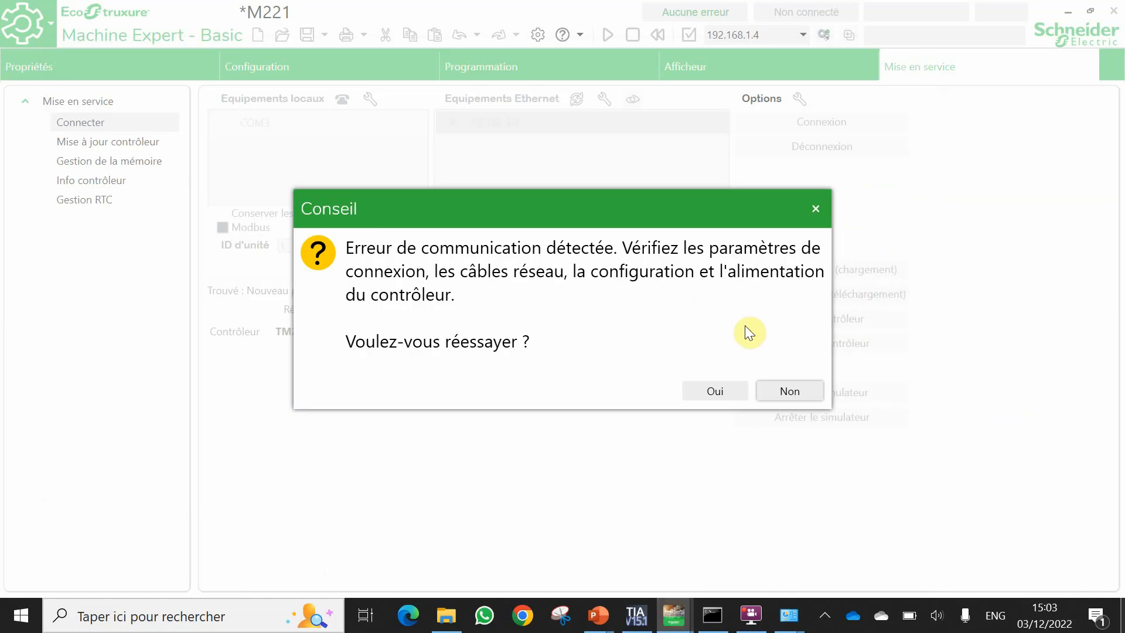
click(726, 391)
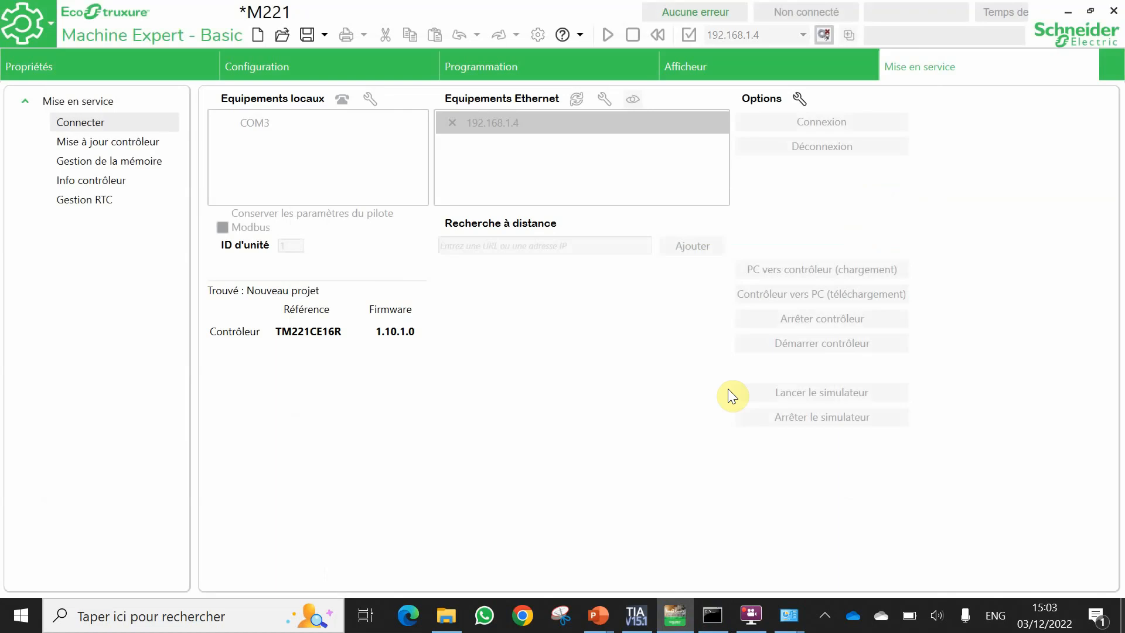
click(786, 270)
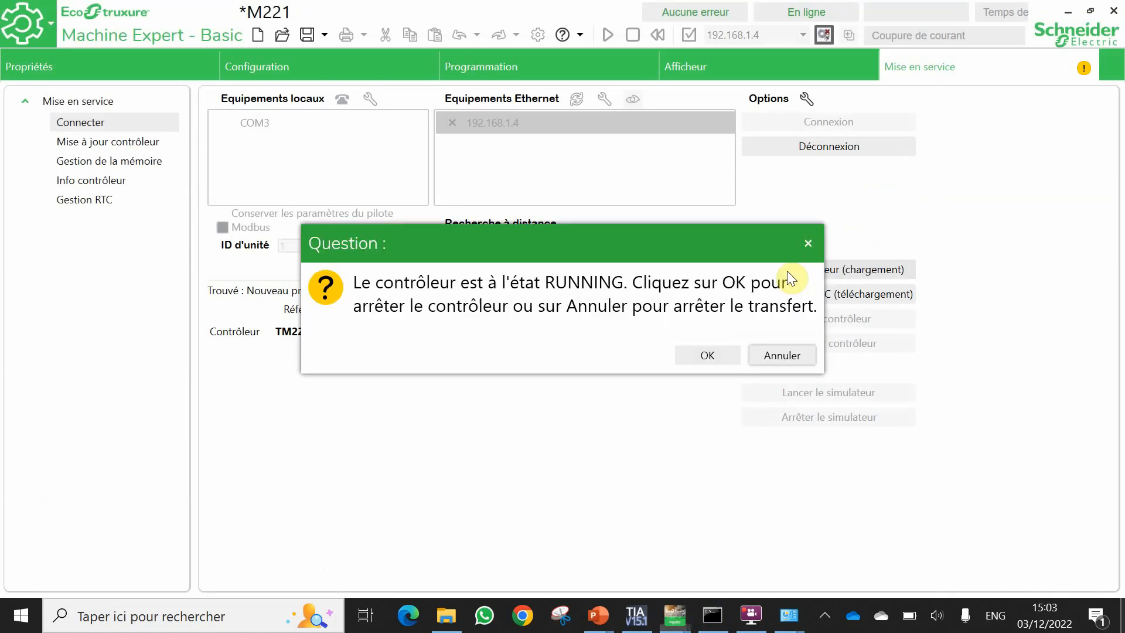
click(716, 350)
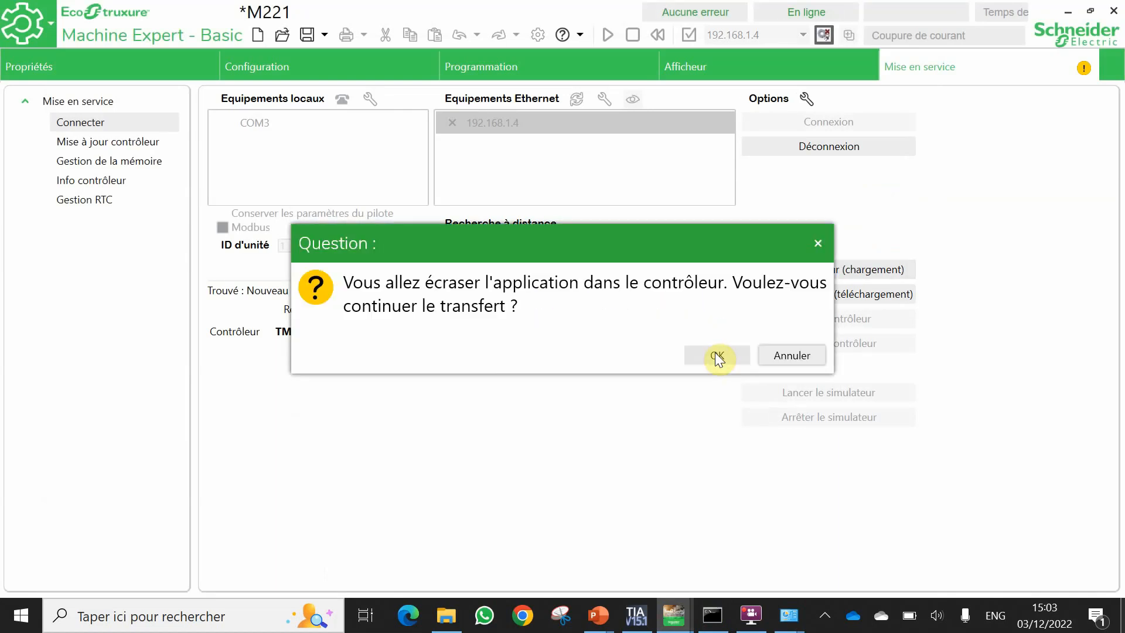
click(714, 353)
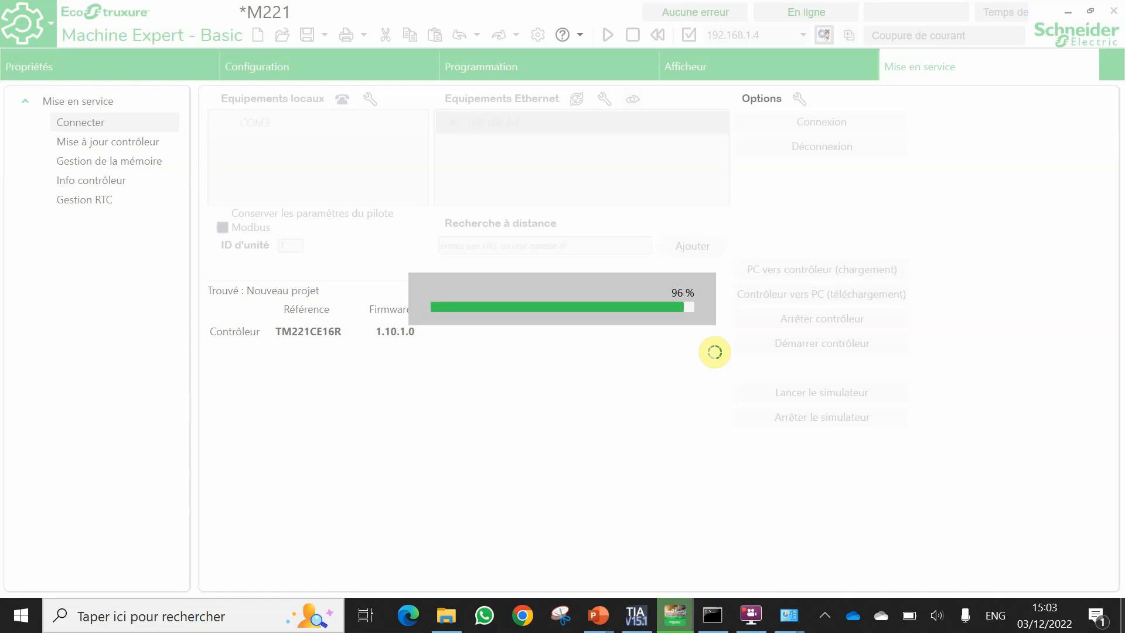
- Switch to TIA Portal and start Runtime for HMI_RT_1
click(643, 623)
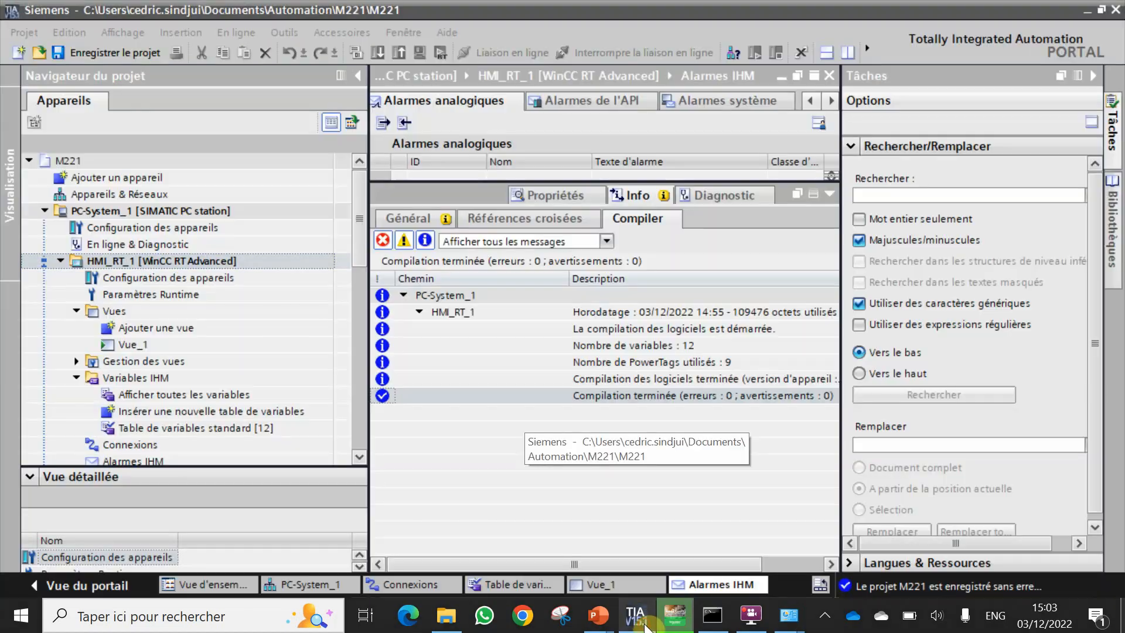
right_click(190, 266)
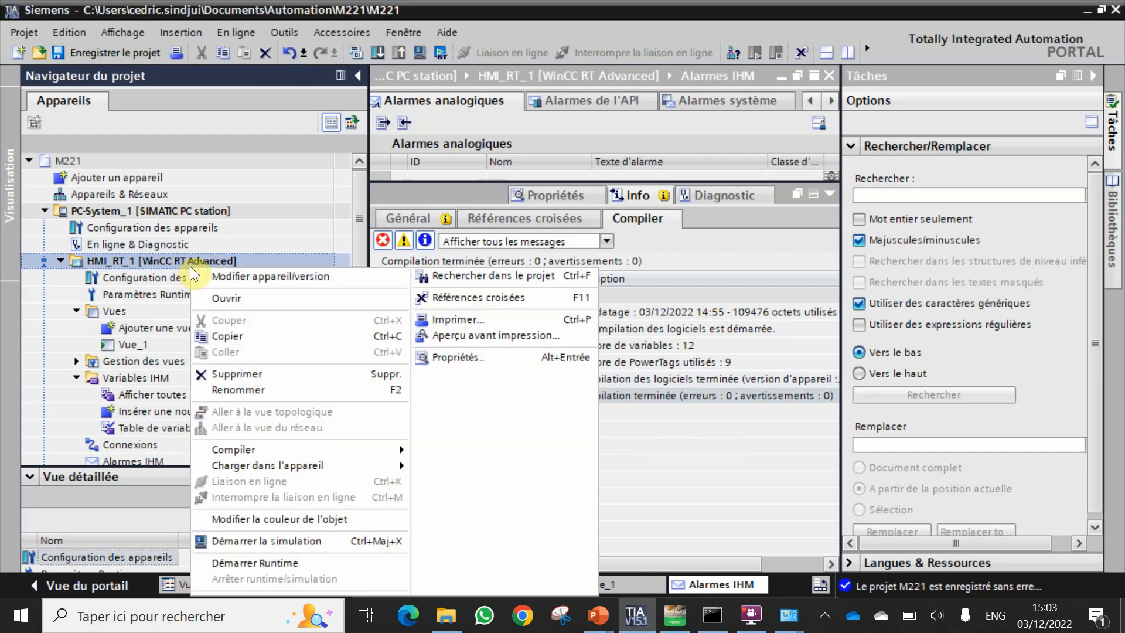
click(320, 563)
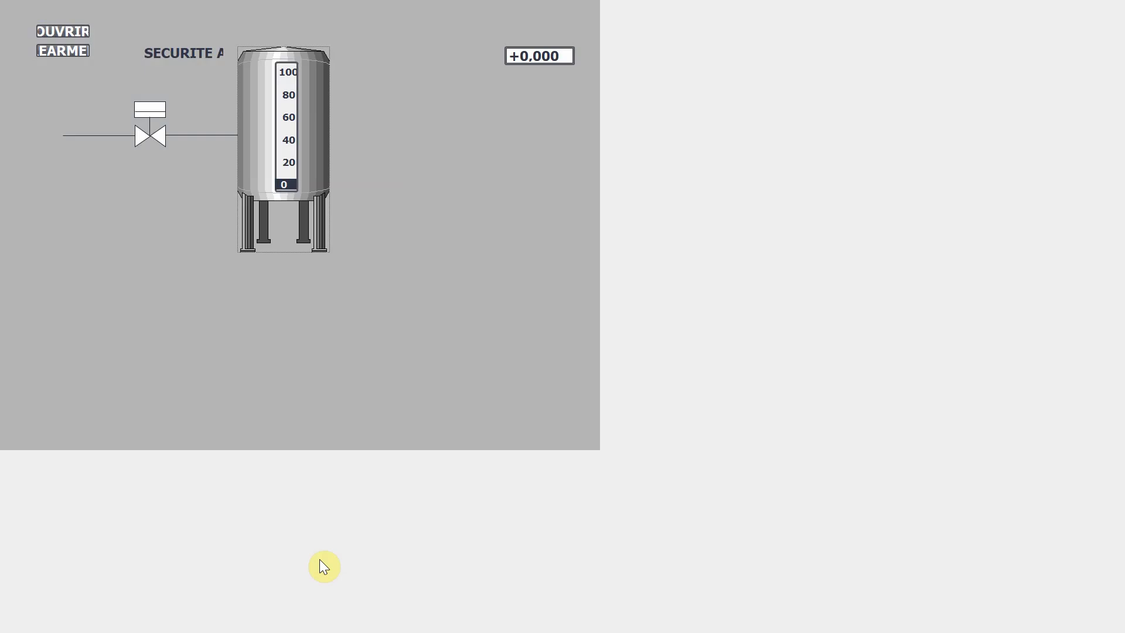
- Set the tank level to 24 in the WinCC Runtime screen
key(alt+Tab)
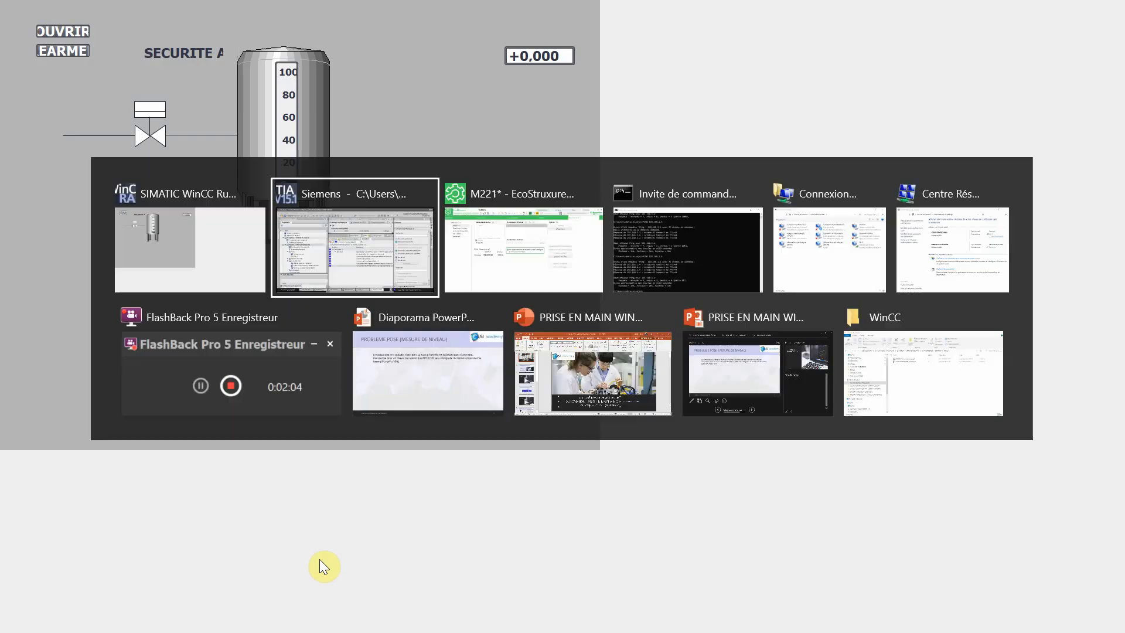
key(alt+Tab)
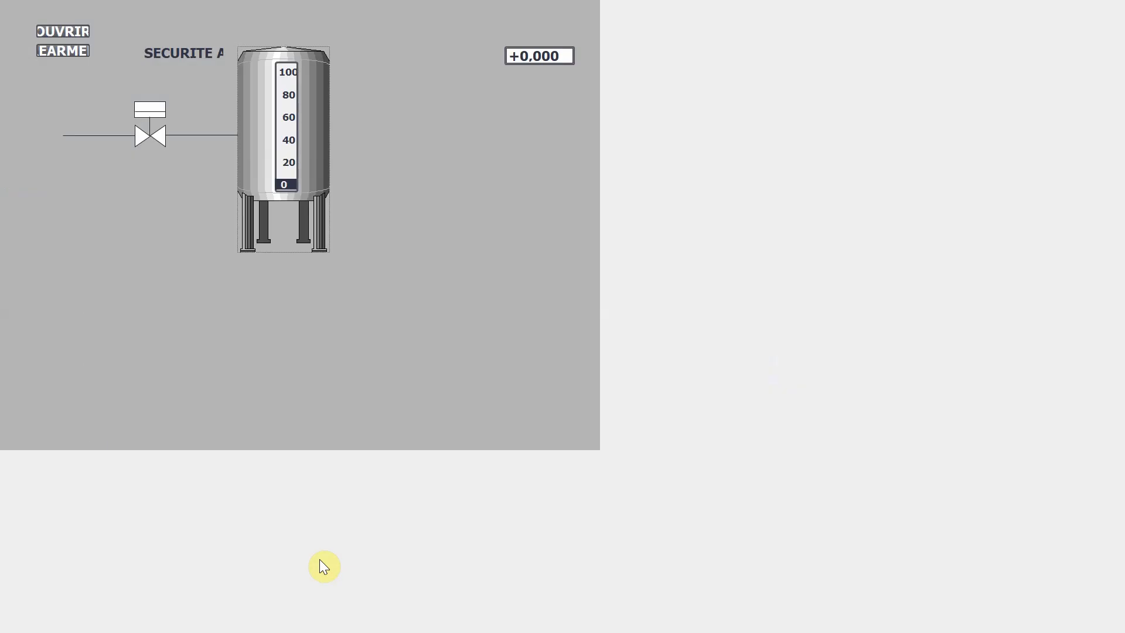
key(alt+Tab)
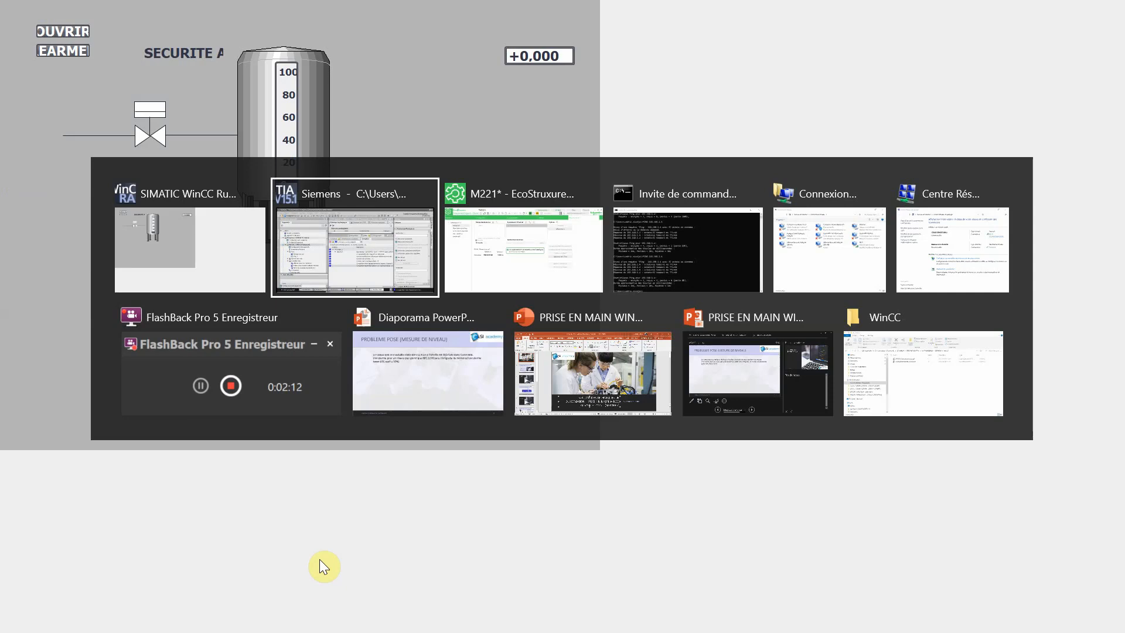
key(alt+Tab)
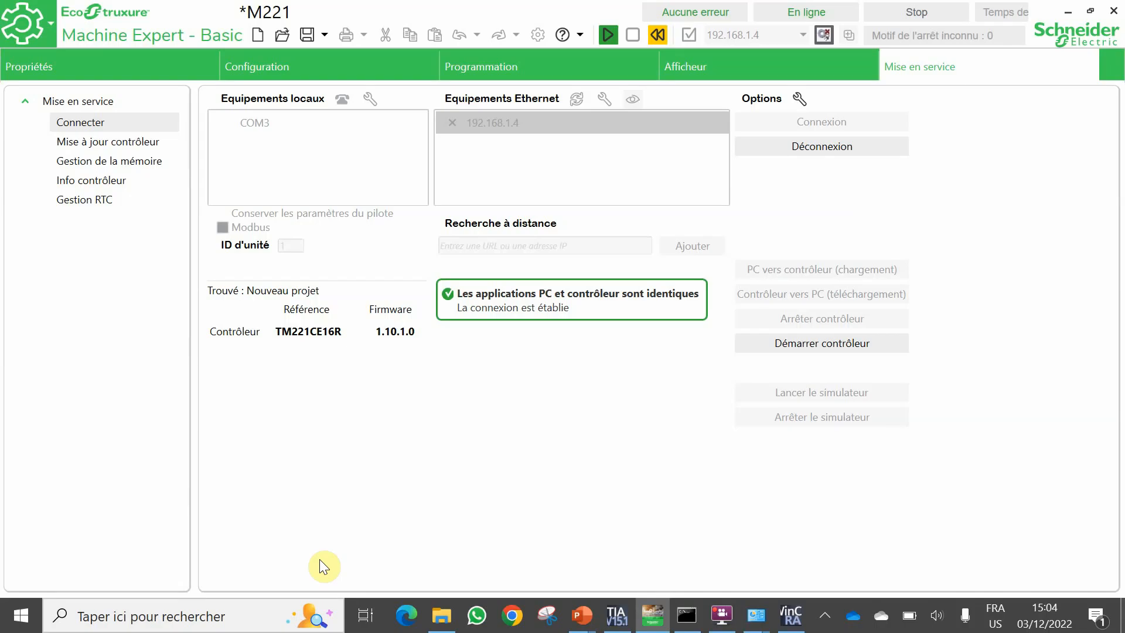
key(alt+Tab)
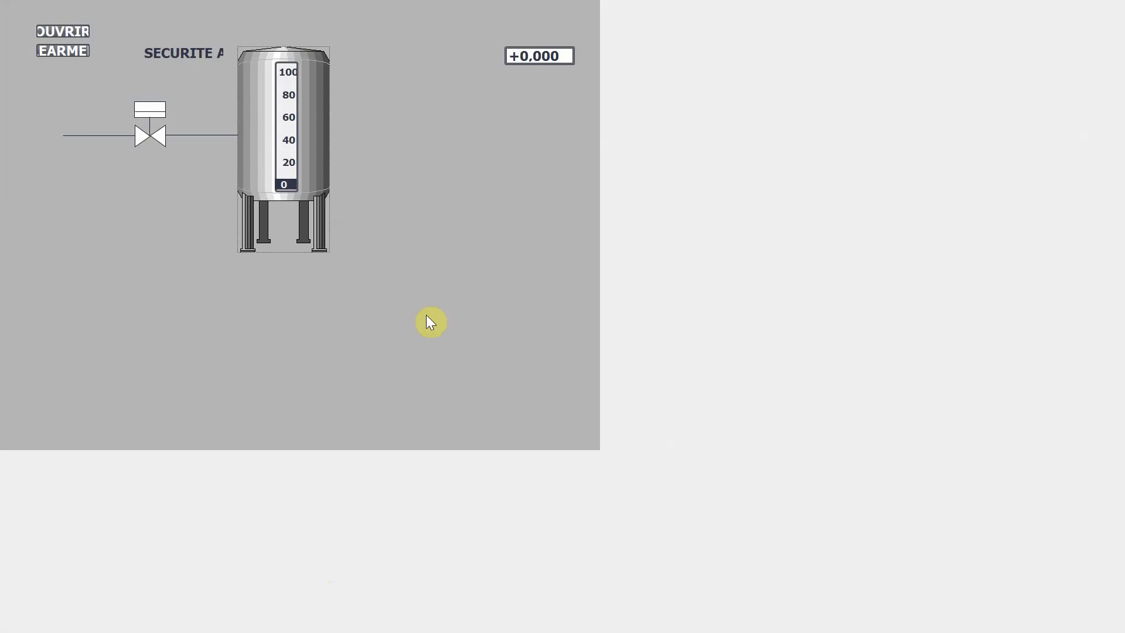
click(536, 46)
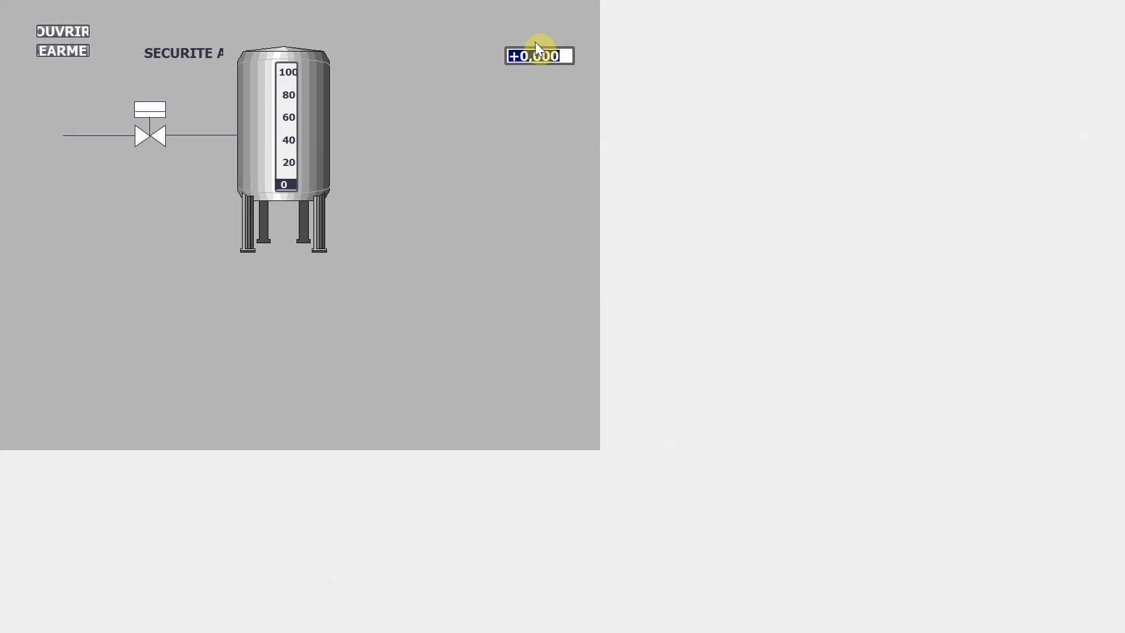
text(24)
key(Return)
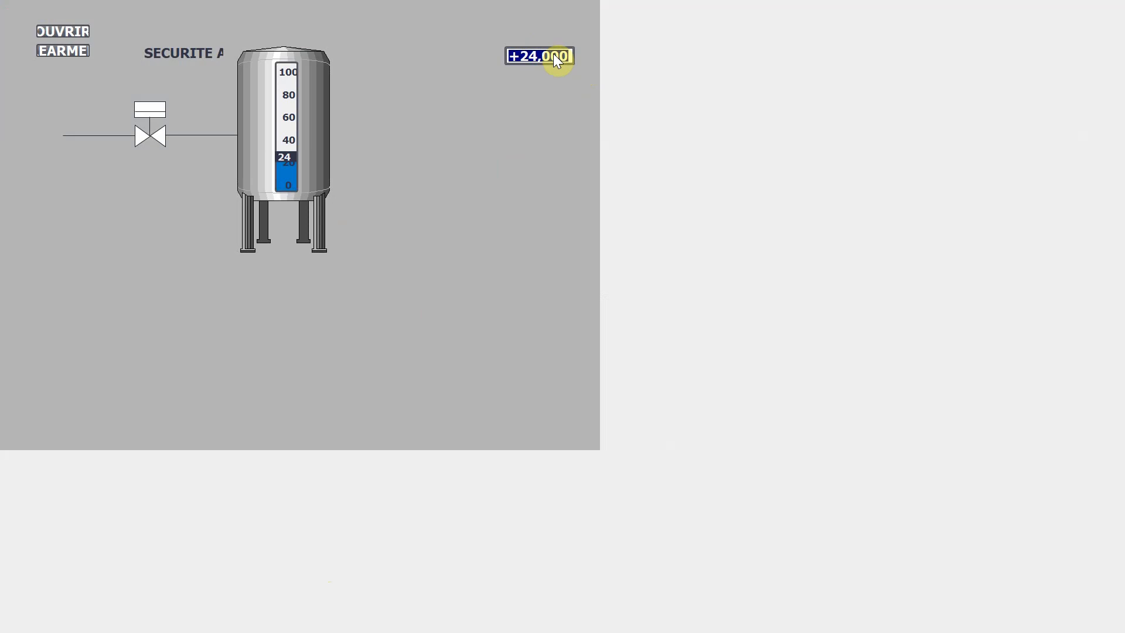
- Switch to Machine Expert - Basic and start the controller, accepting the launch confirmation
key(alt+Tab)
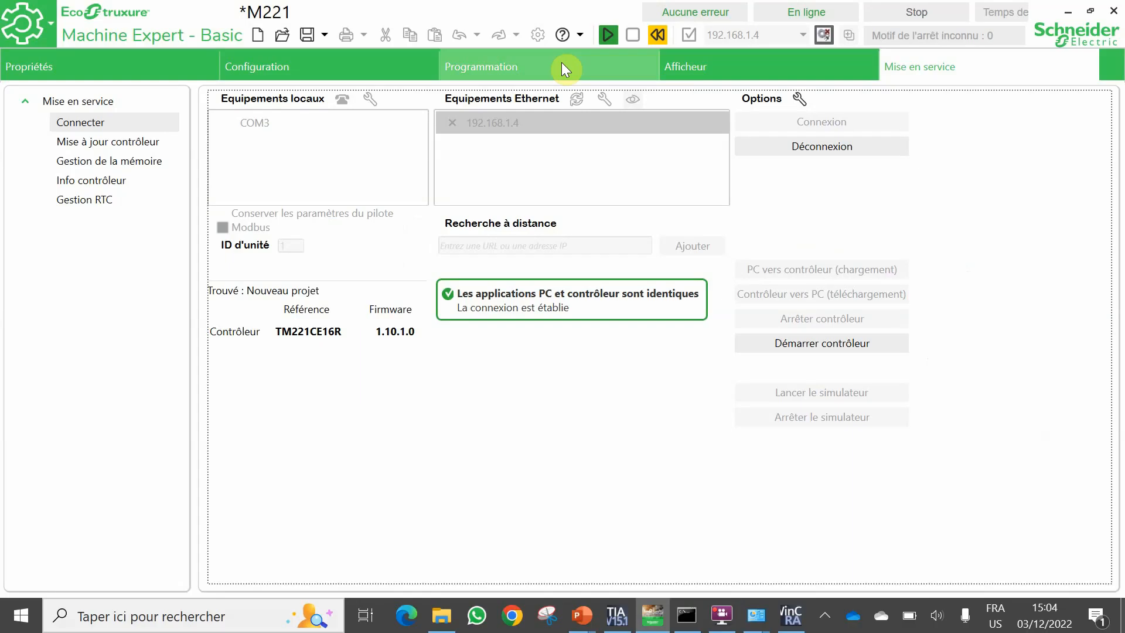
key(alt+Tab)
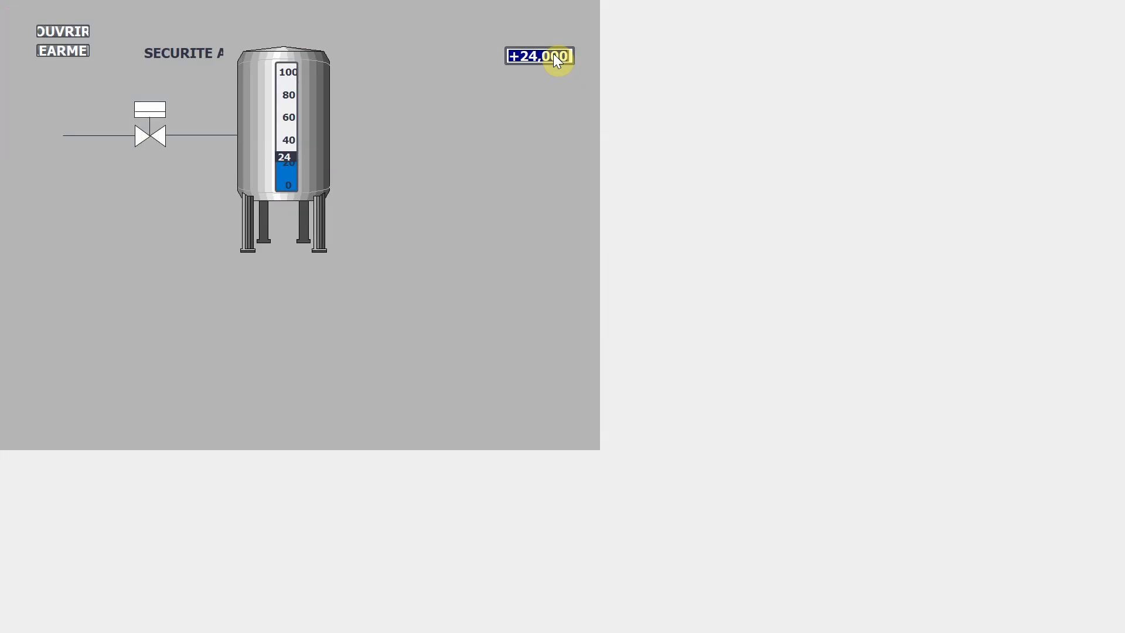
key(alt+Tab)
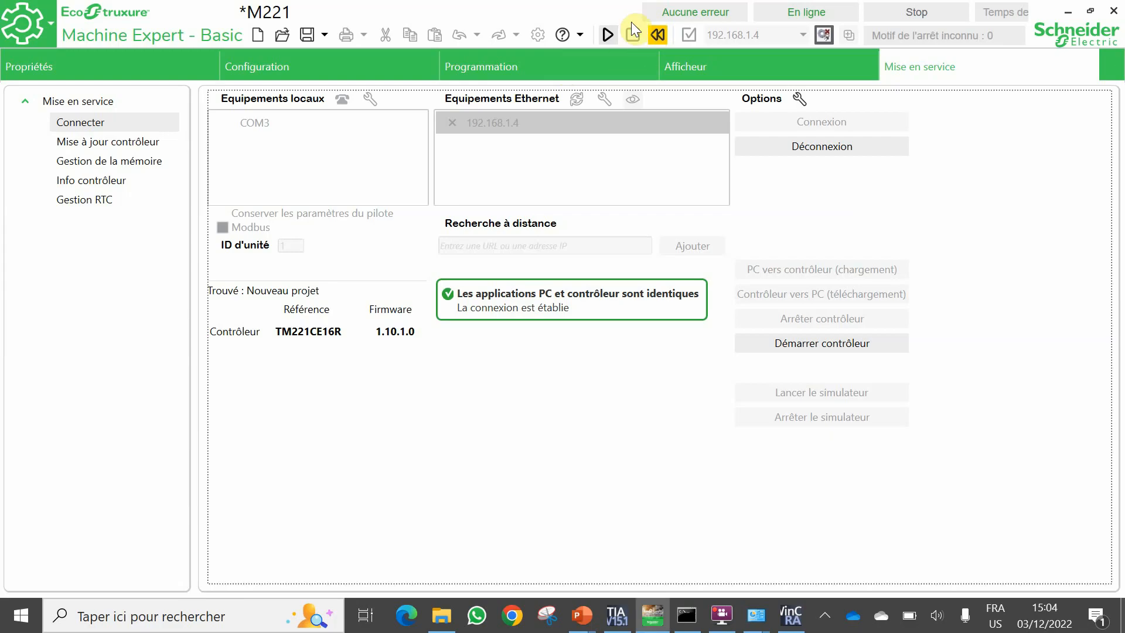
click(599, 33)
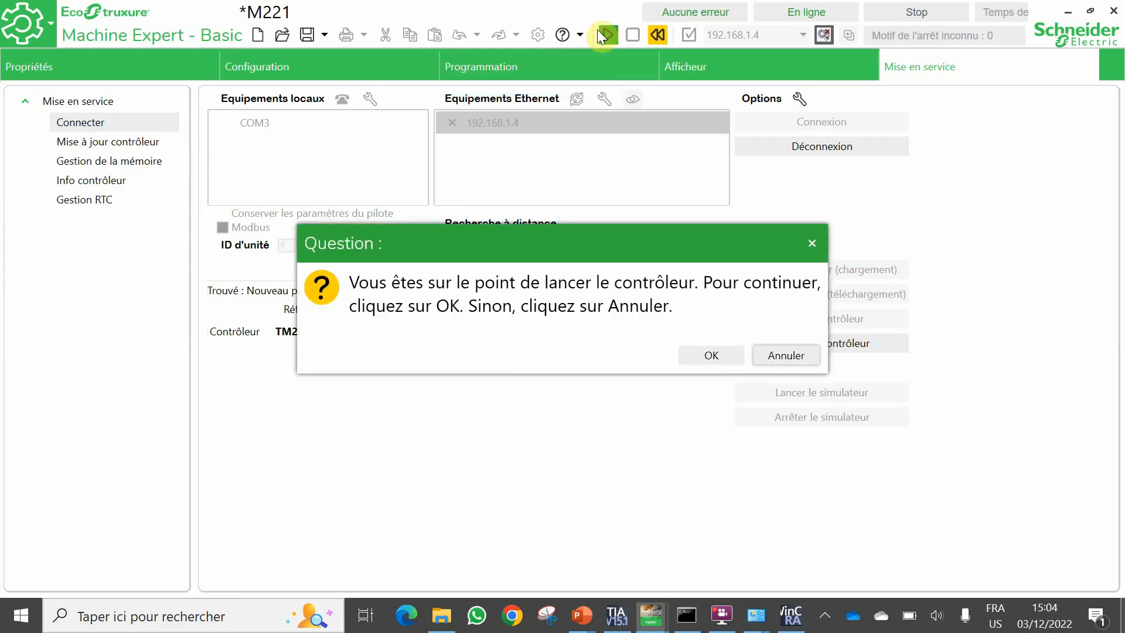
click(730, 355)
- Display the rungs of the 1 - NIVEAU section in the controller program to monitor the level comparisons online
key(alt+Tab)
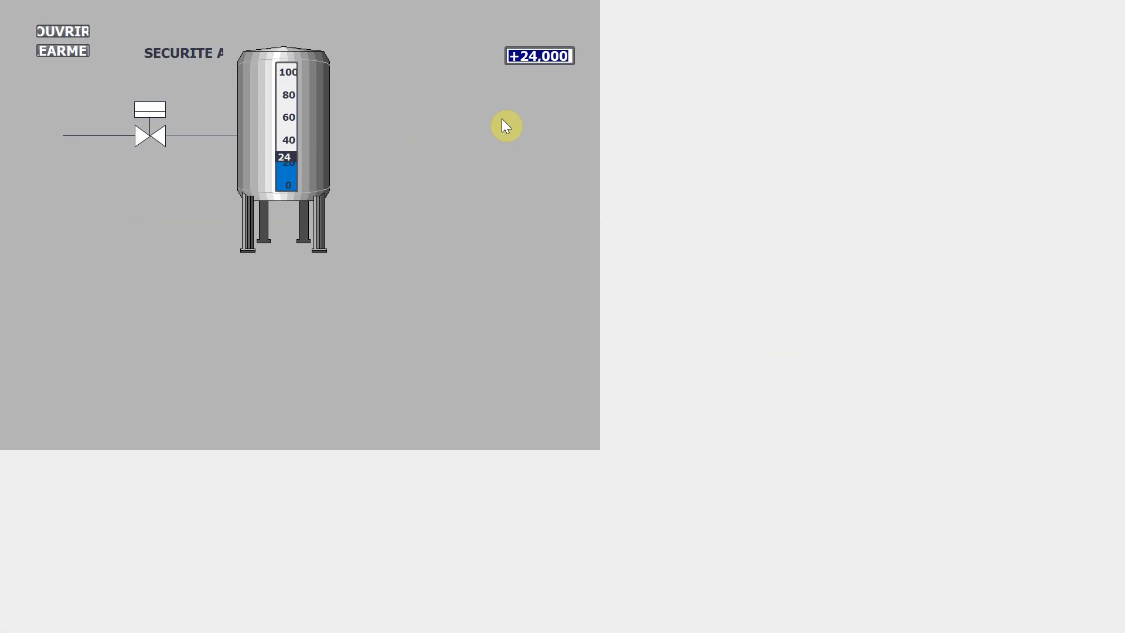
key(alt+Tab)
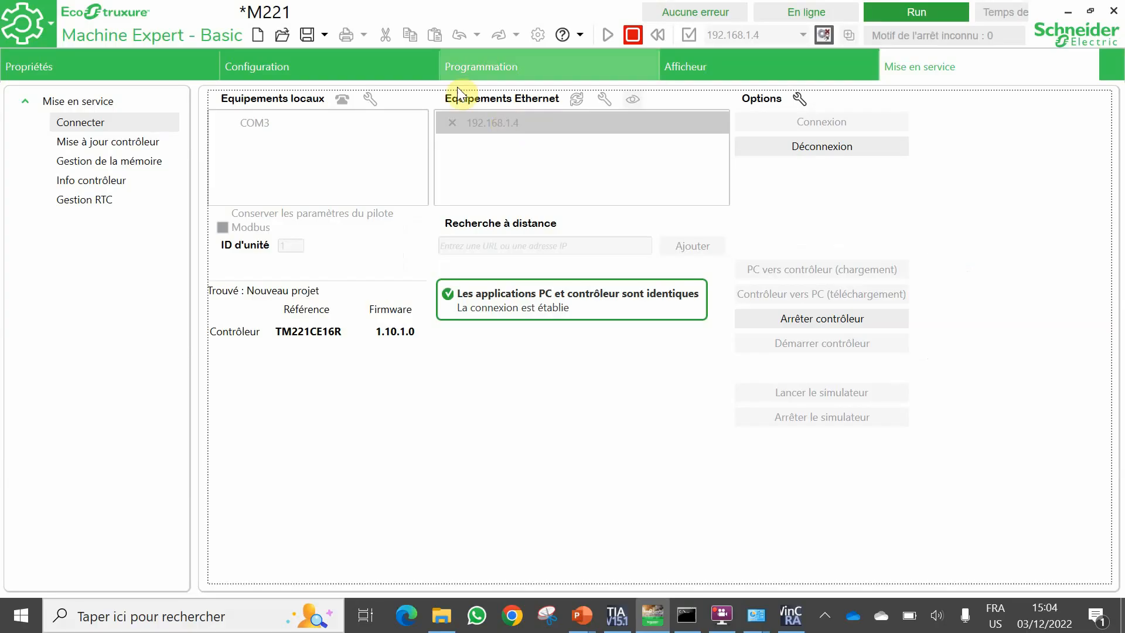
click(501, 68)
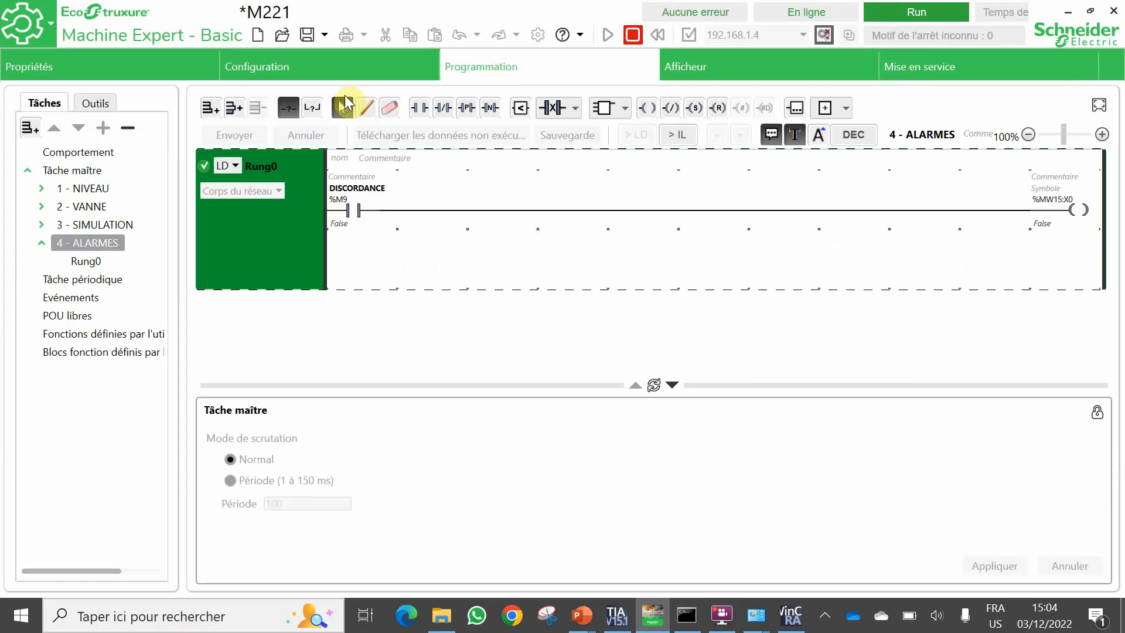
click(343, 68)
click(481, 59)
click(110, 187)
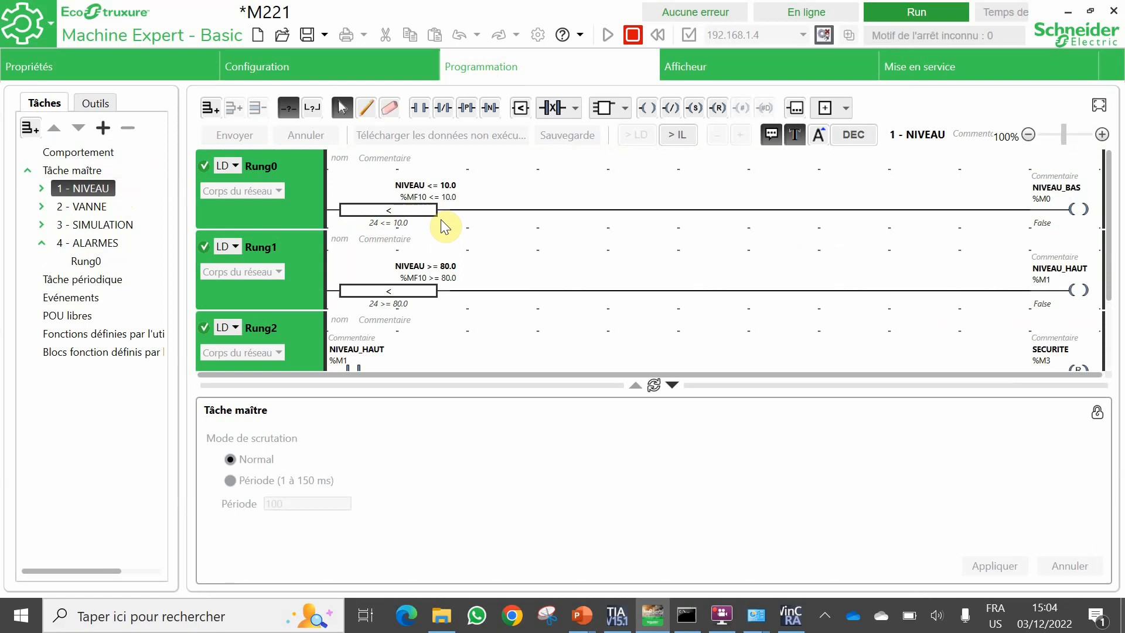
- Return to the WinCC Runtime screen, rearm the safety and open the valve
key(alt+Tab)
click(69, 47)
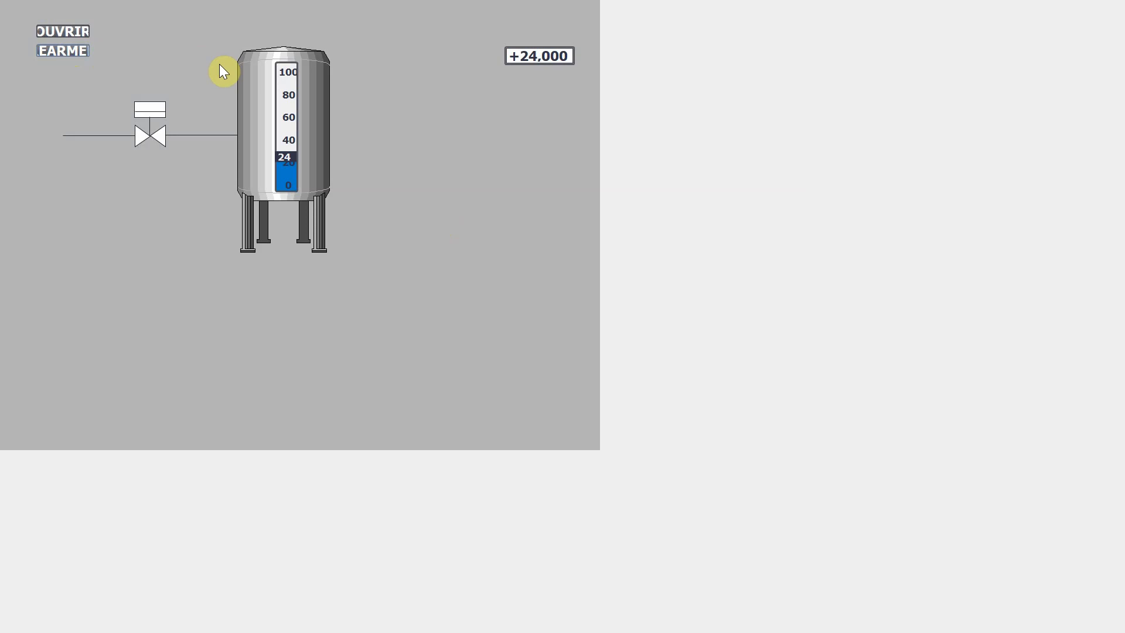
click(70, 30)
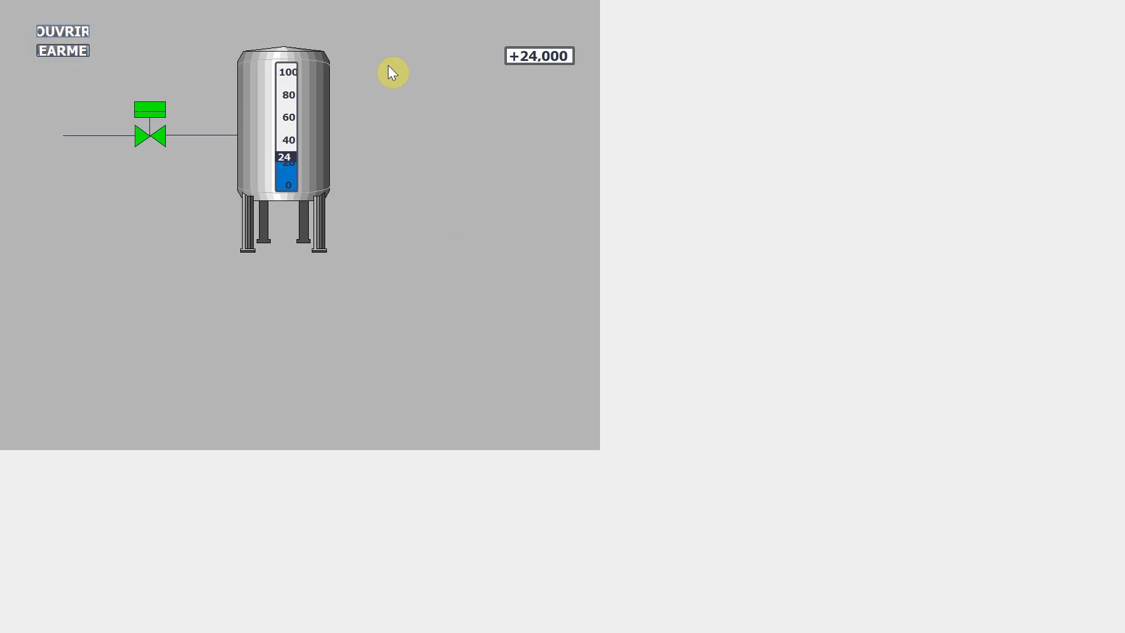
- Test the level thresholds by entering tank levels of 10, 9, 79 and 80 in turn
click(531, 49)
text(10)
key(Return)
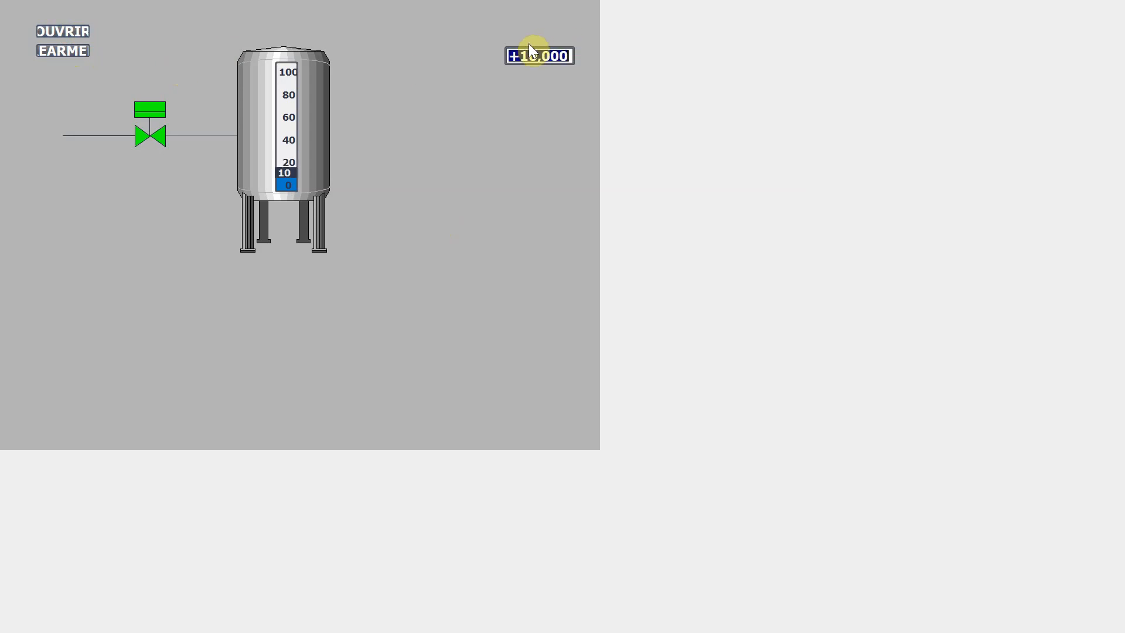
text(9)
key(Return)
text(79)
key(Return)
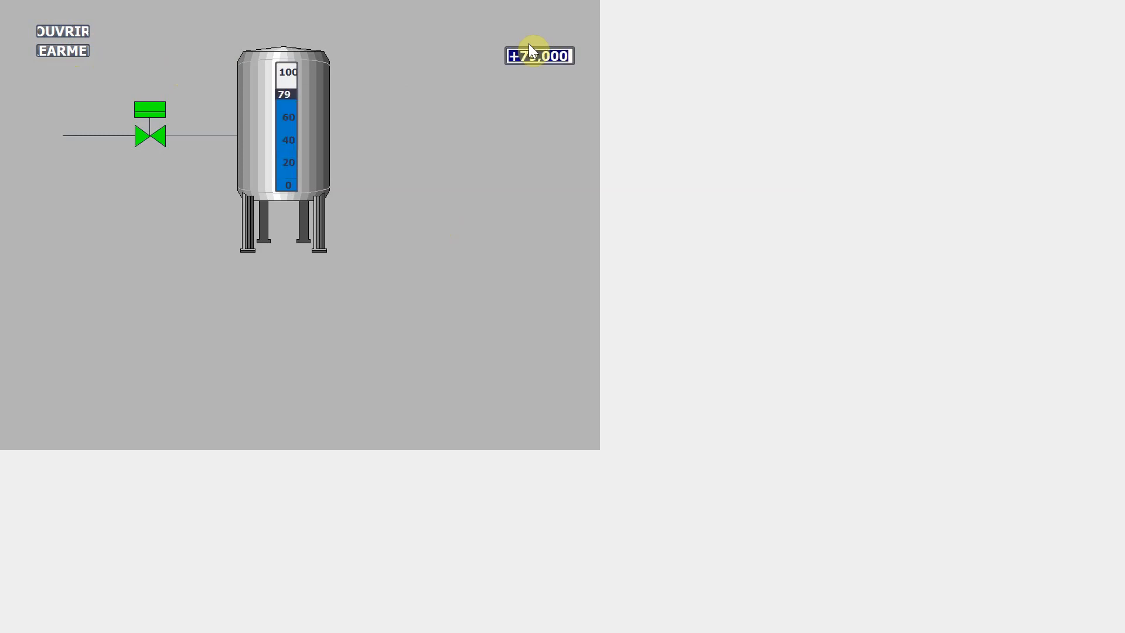
text(80)
key(Return)
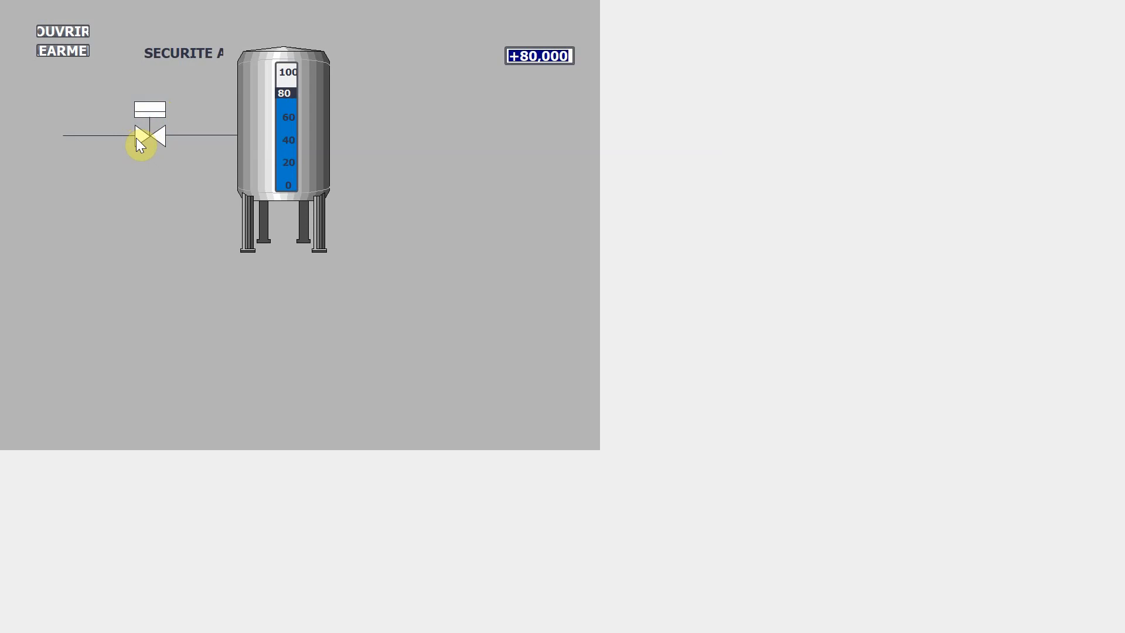
- In Machine Expert - Basic, set the preset of timer %TM2 in Rung0 of 3 - SIMULATION to 35 and apply it
key(alt+Tab)
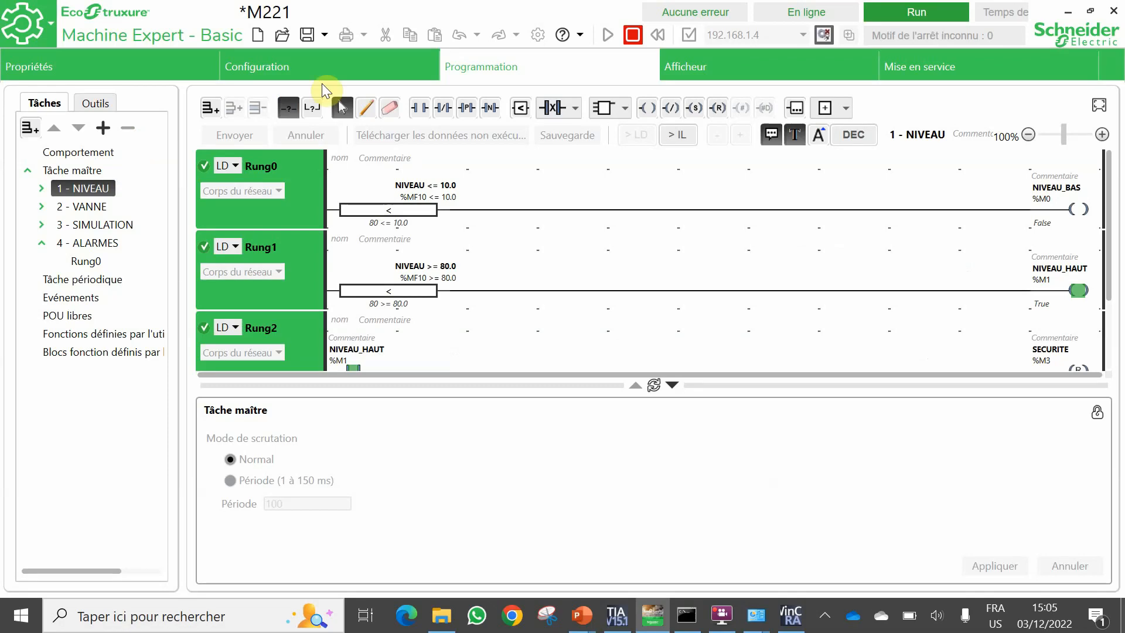
click(115, 229)
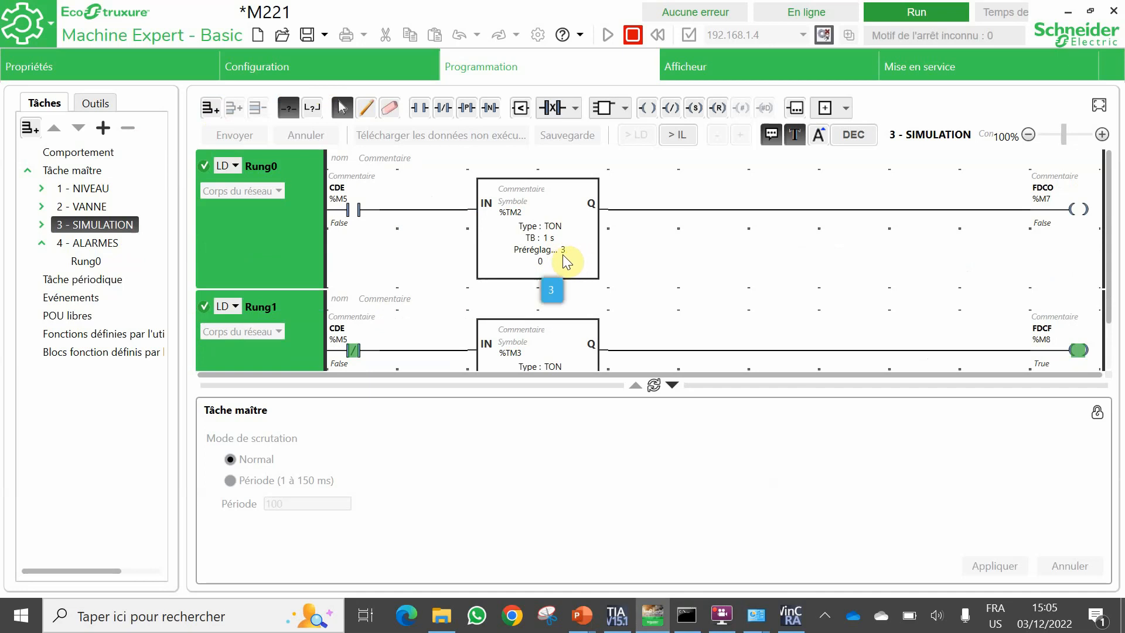
click(563, 249)
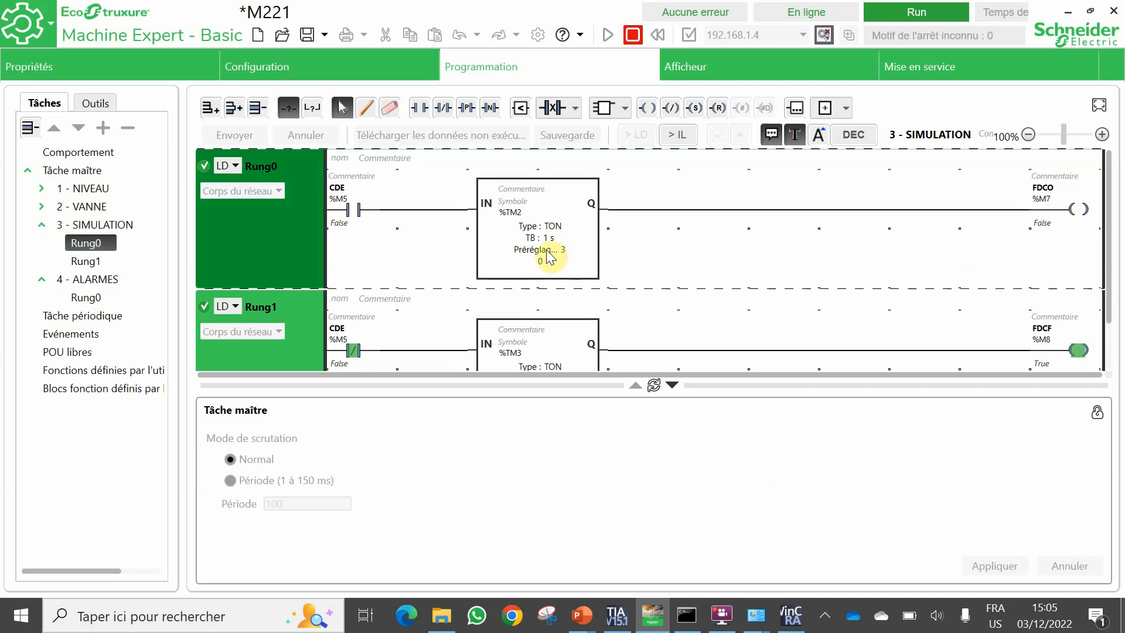
double_click(539, 249)
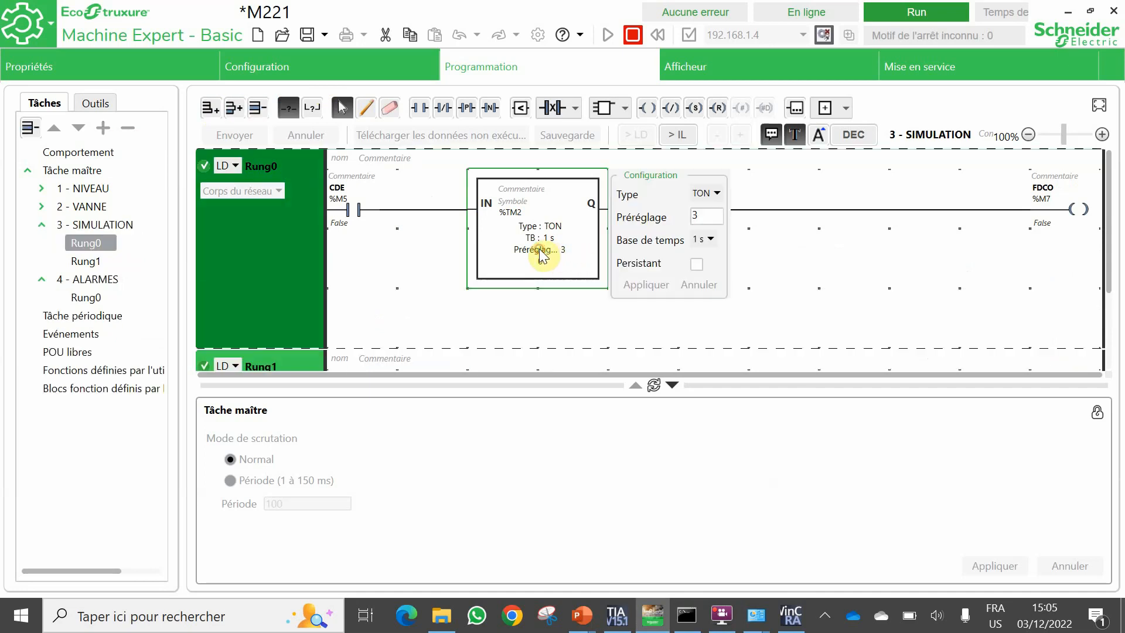
click(690, 212)
text(035)
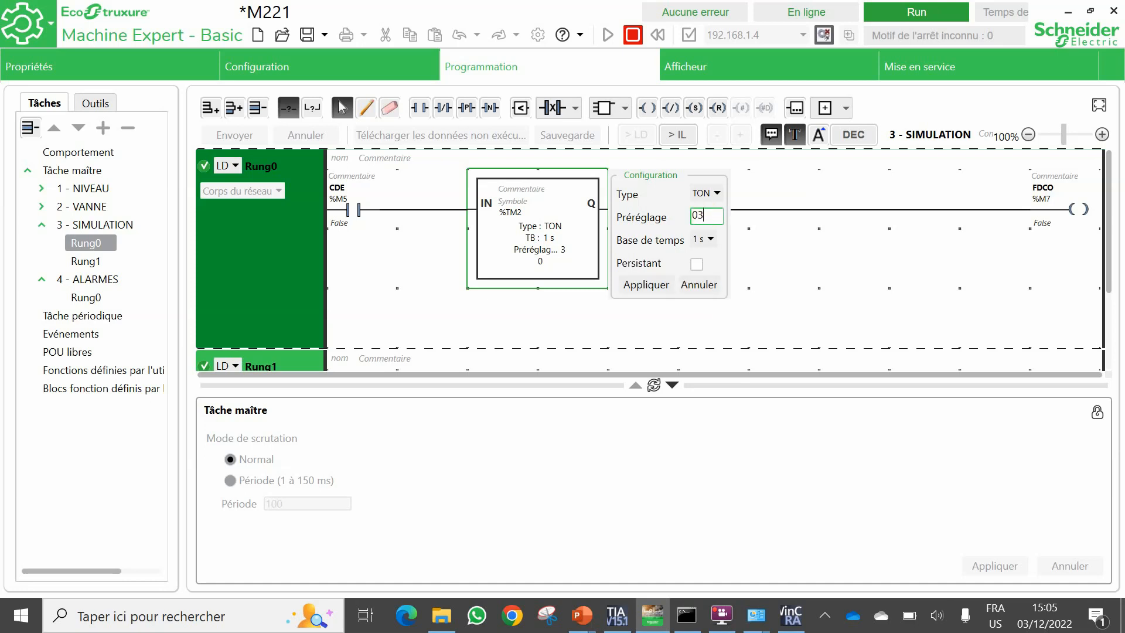
click(650, 284)
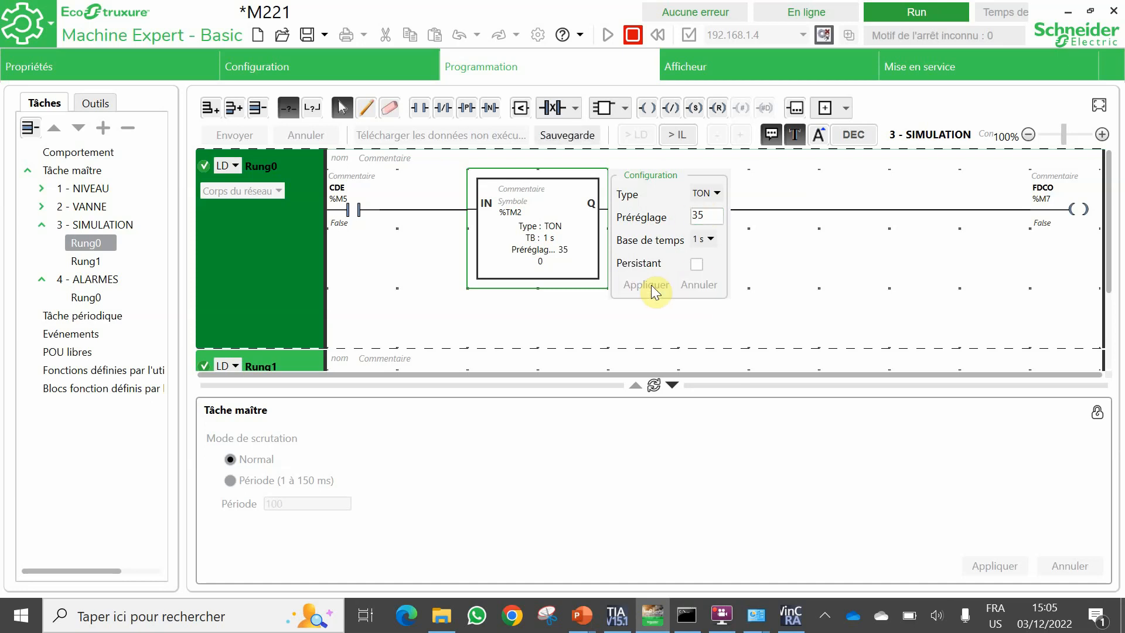
- Save the modified application from the PC to the controller's non-volatile memory and return to the program view
click(934, 67)
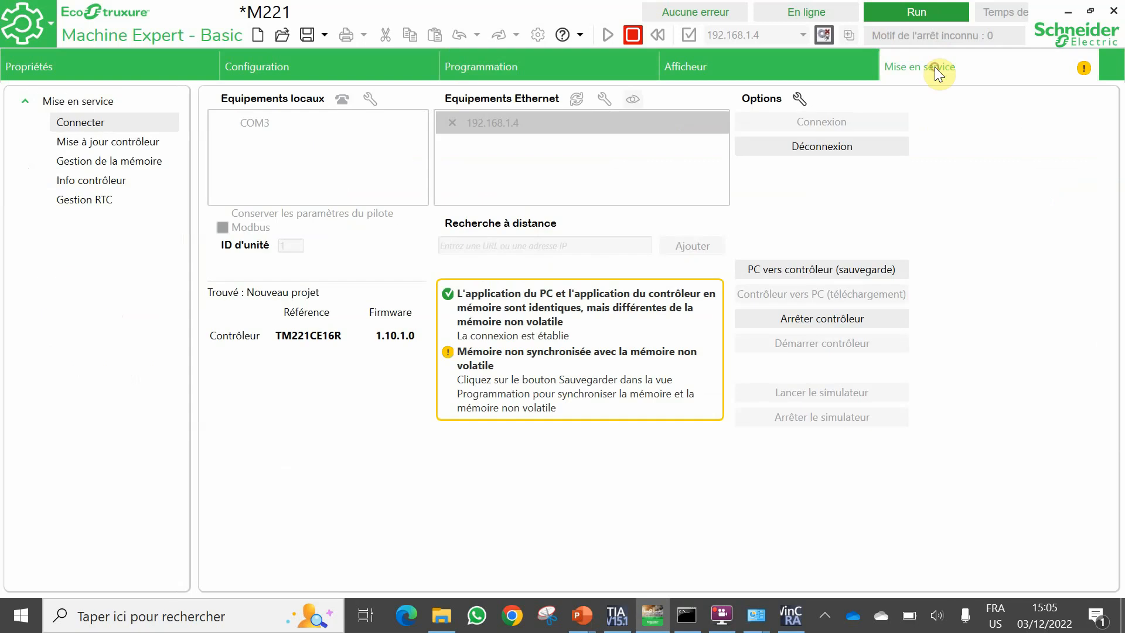
click(852, 271)
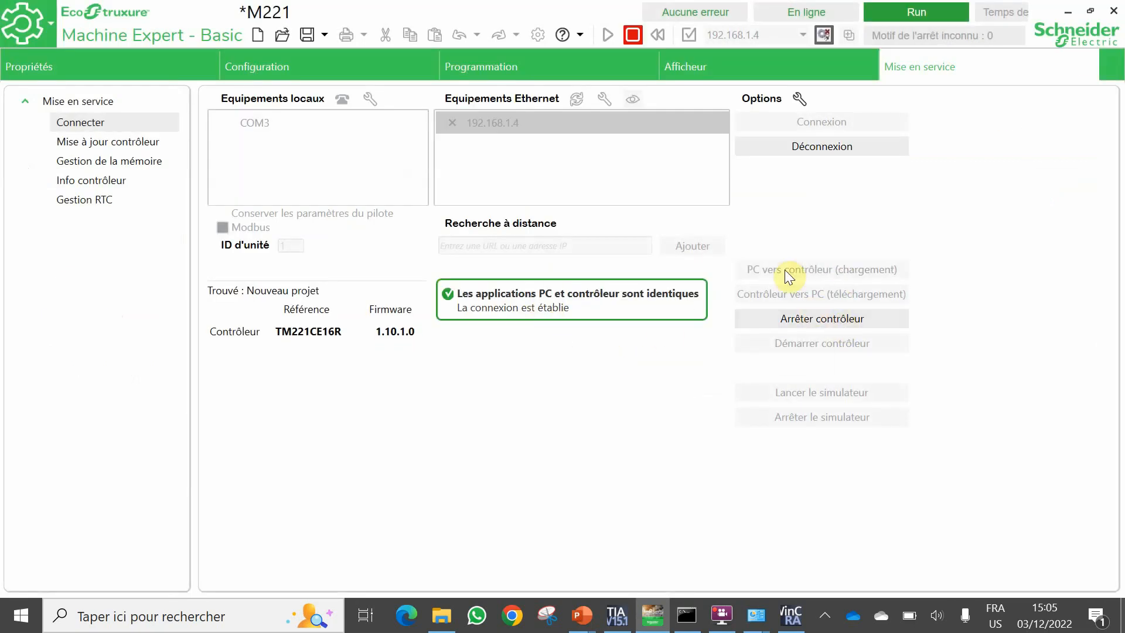
click(566, 65)
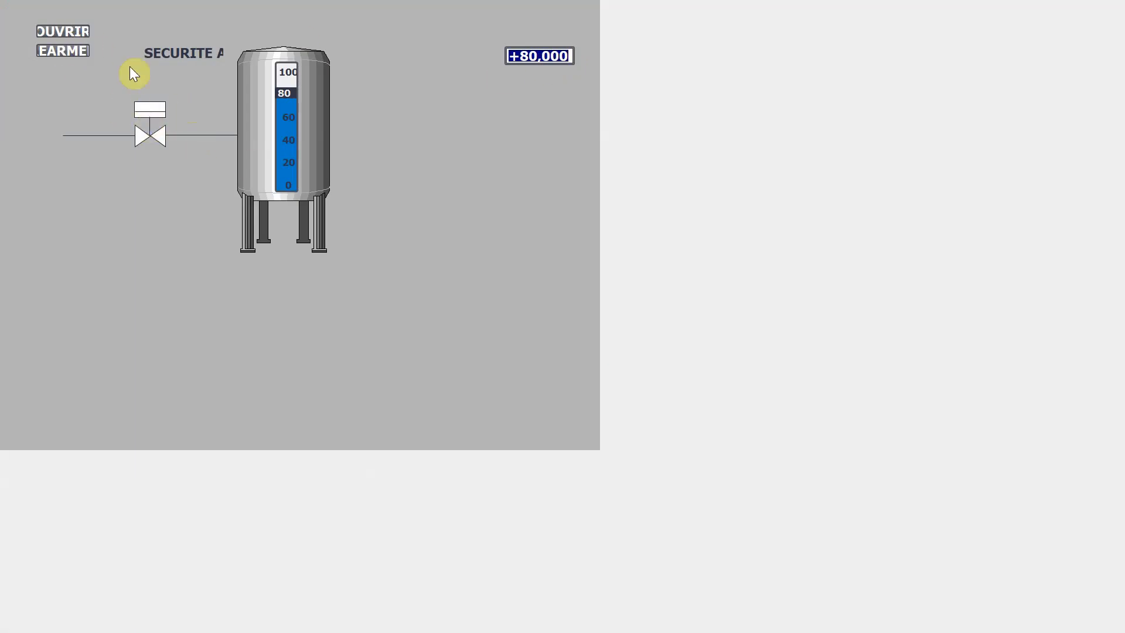
- In the WinCC Runtime screen, set the tank level to 54, then rearm the safety and open the valve
text(54)
key(Return)
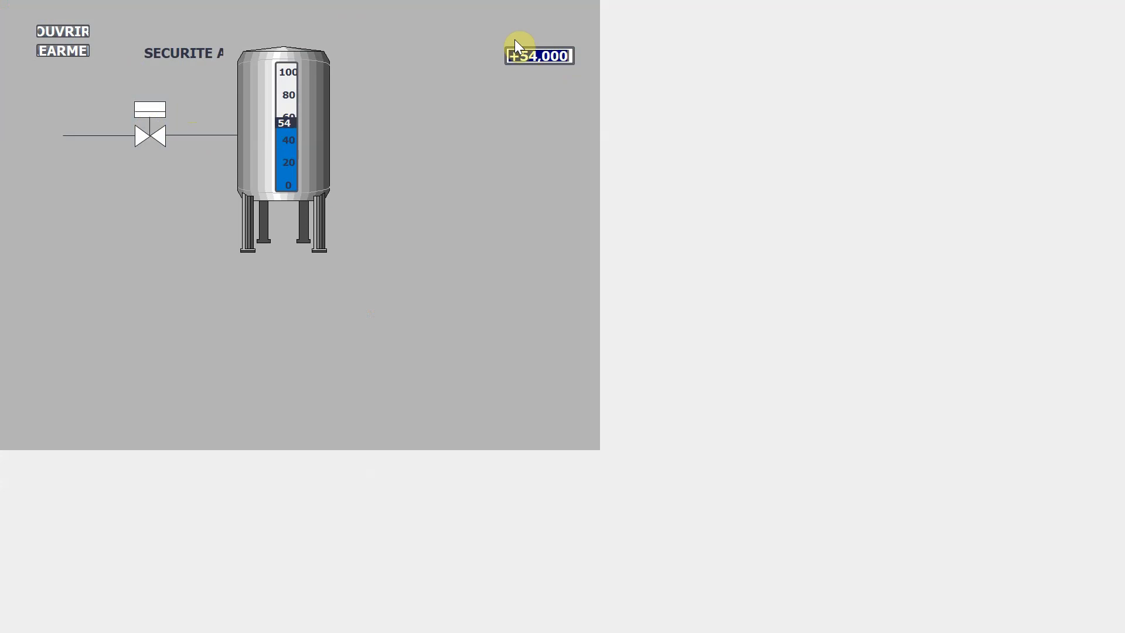
click(58, 44)
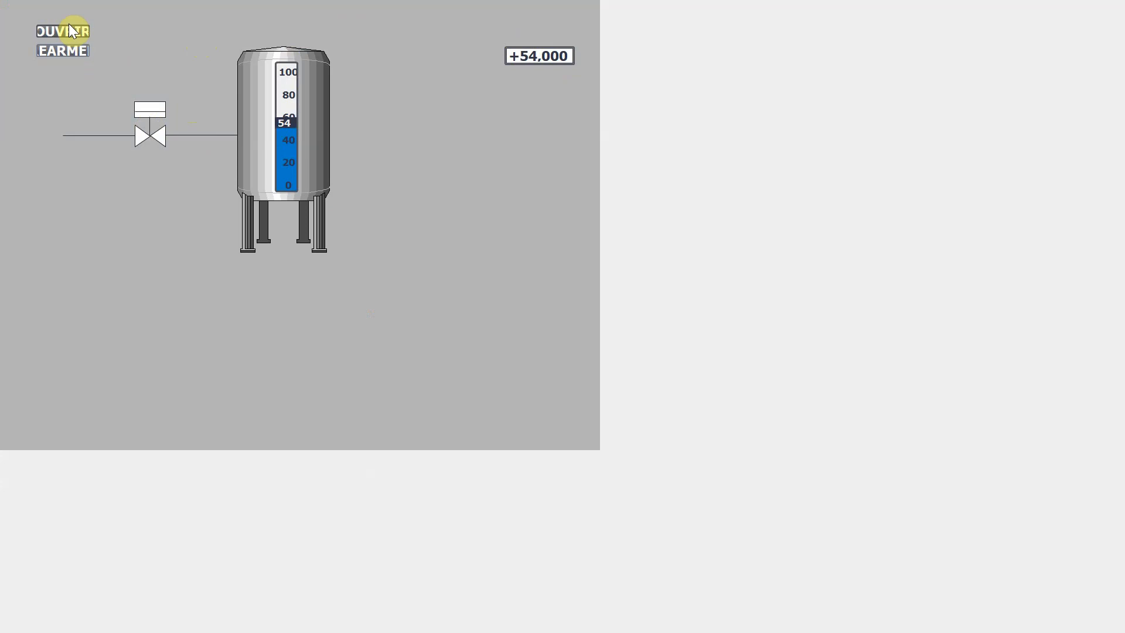
click(68, 24)
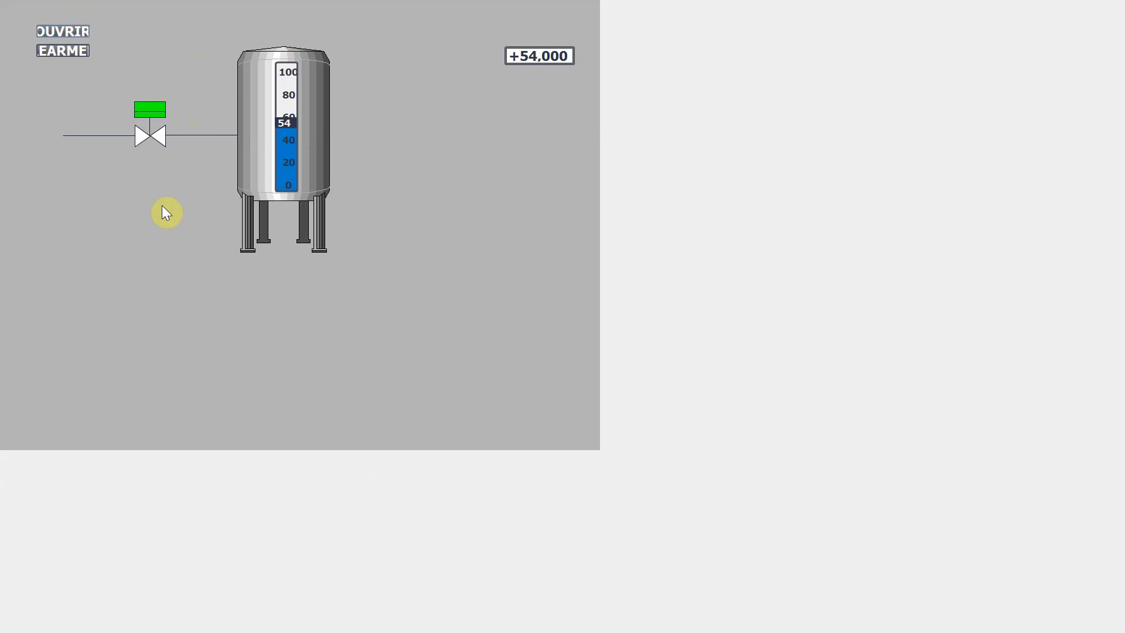
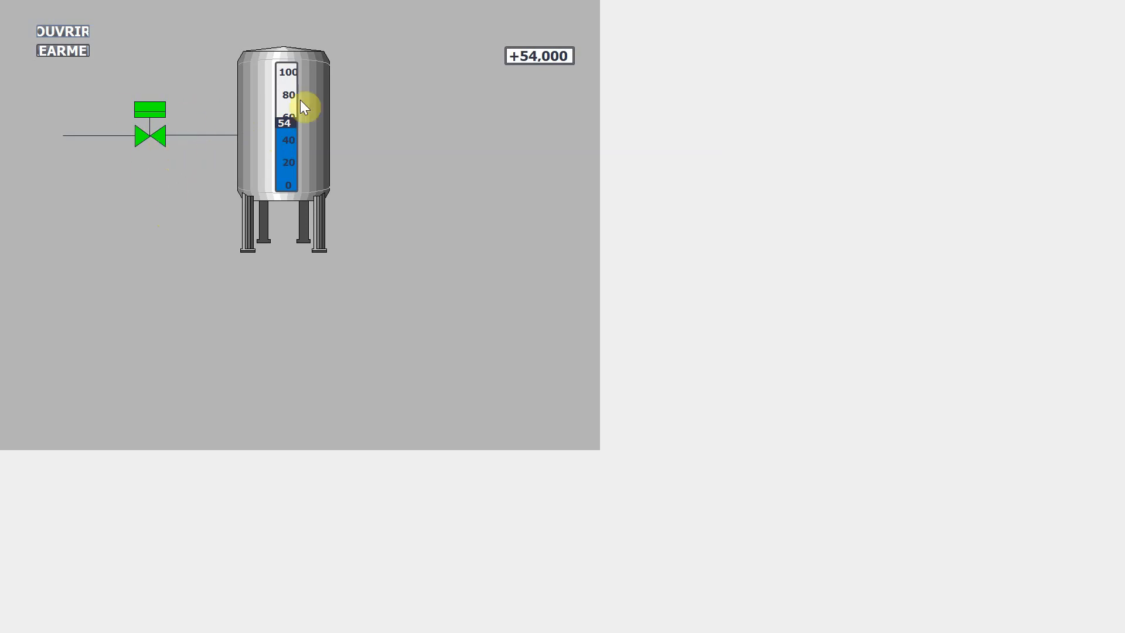
- Close the WinCC Runtime screen and switch to the M221 project in TIA Portal
key(alt+F4)
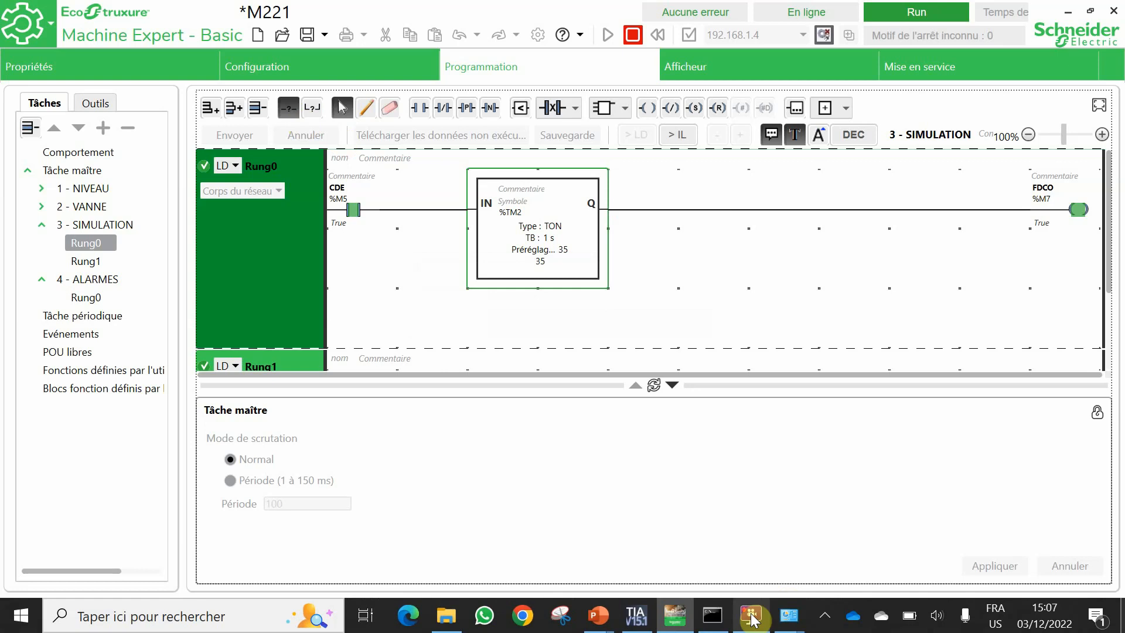
click(638, 622)
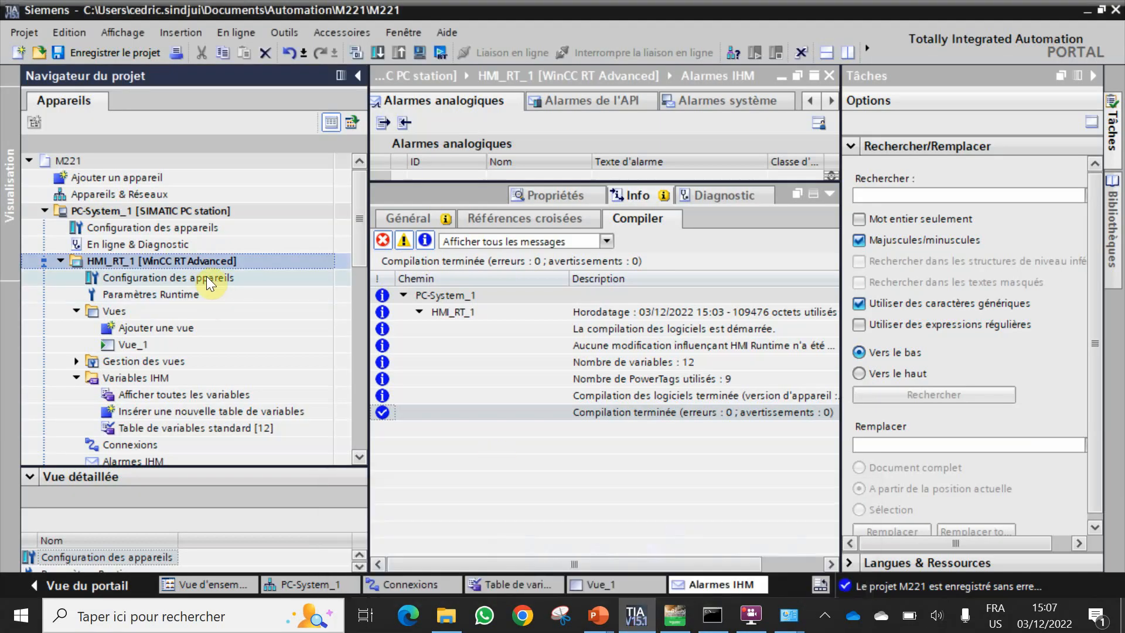
- Open Vue_1, place an alarm view below the valve, and collapse the surrounding panes to enlarge the editor's work area
click(160, 347)
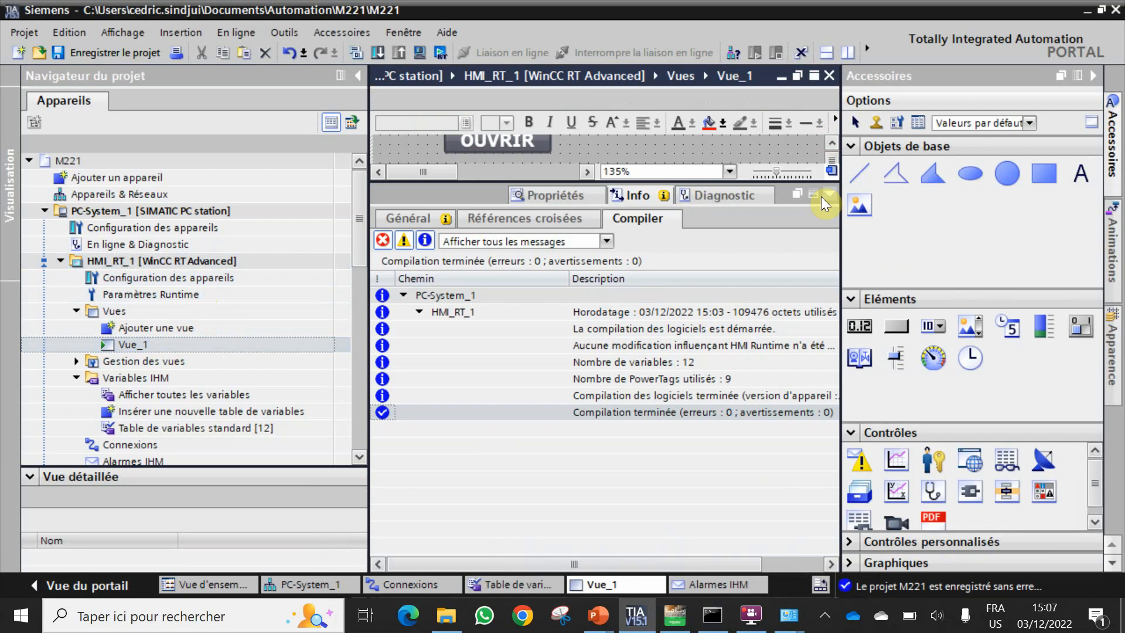
click(830, 193)
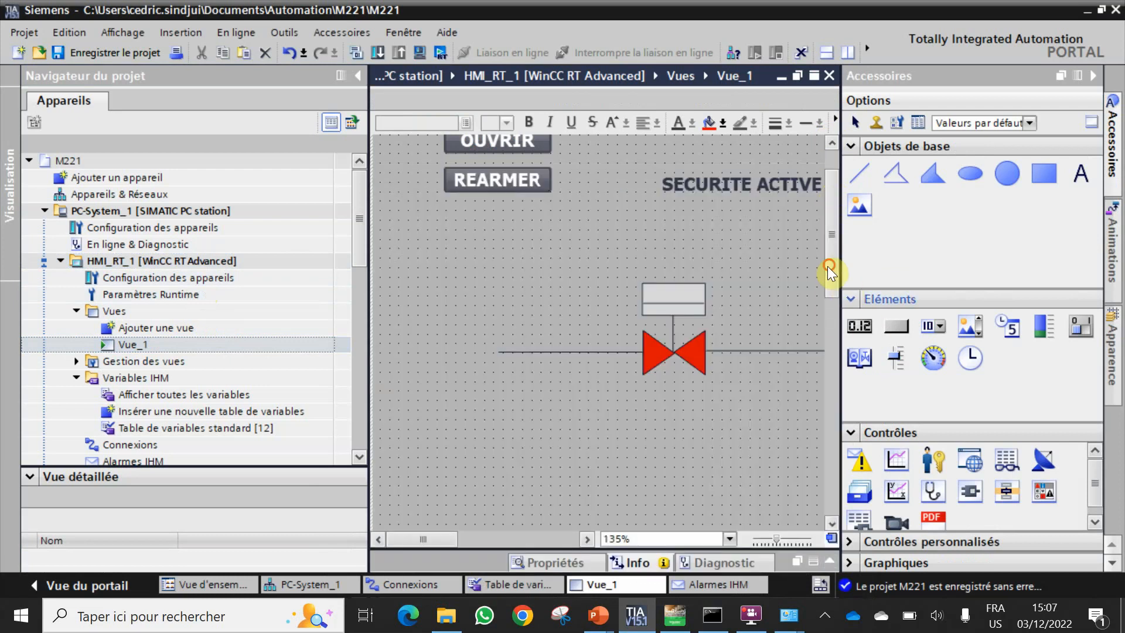
drag(829, 268, 833, 331)
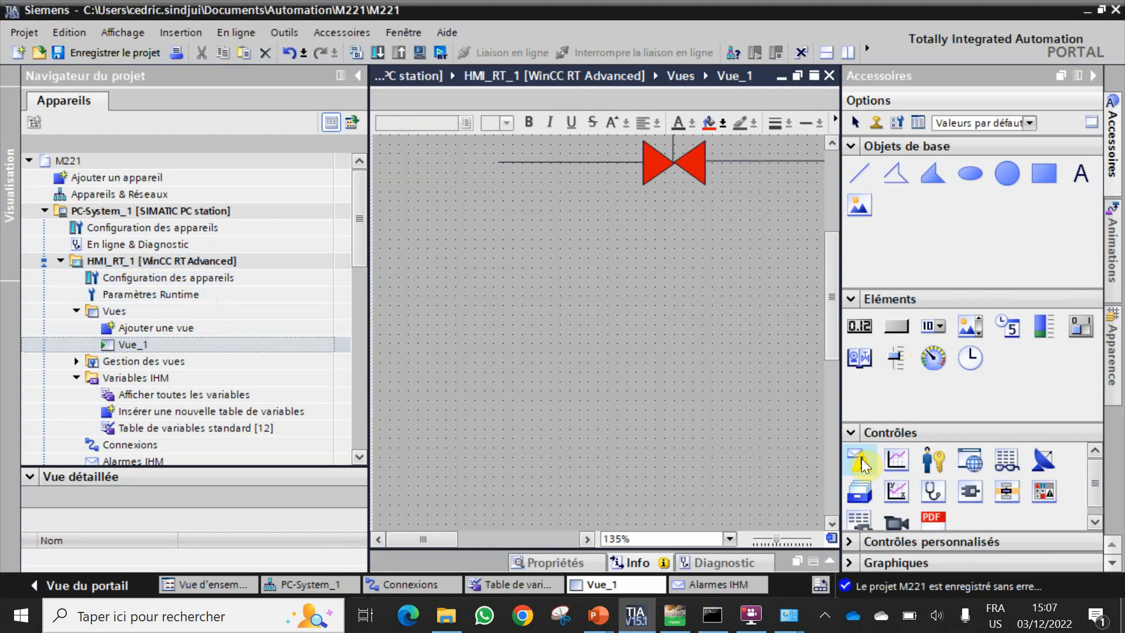
drag(862, 458, 421, 363)
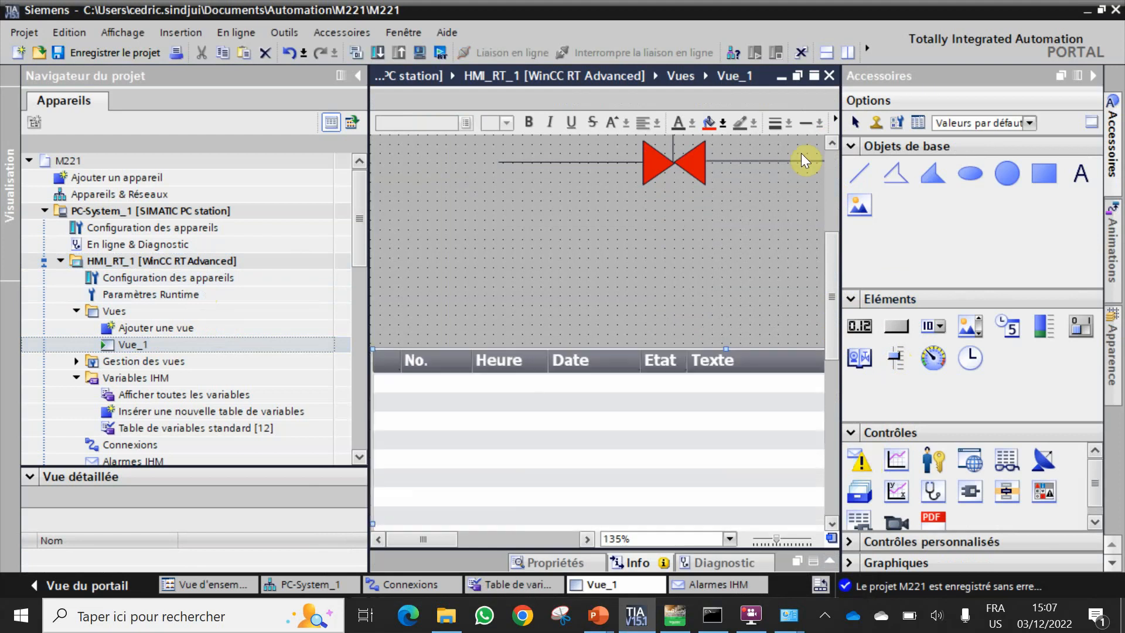
click(1094, 76)
click(358, 76)
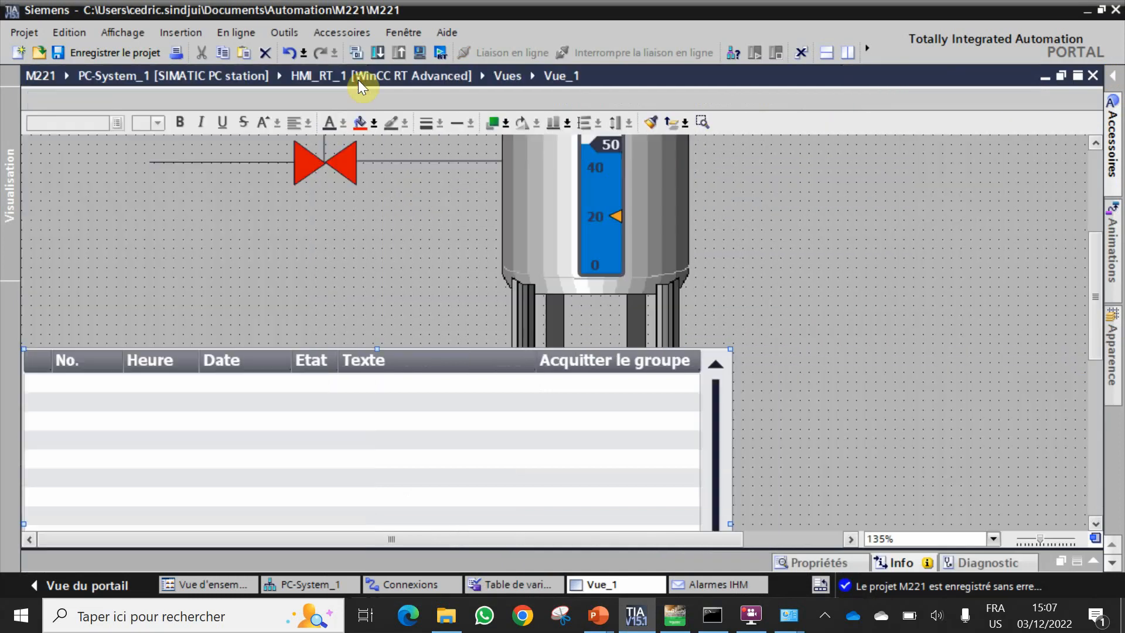
- Position the alarm view beneath the tank's legs, widen it across the screen and shorten it, and save the project
scroll(543, 355, down, 5)
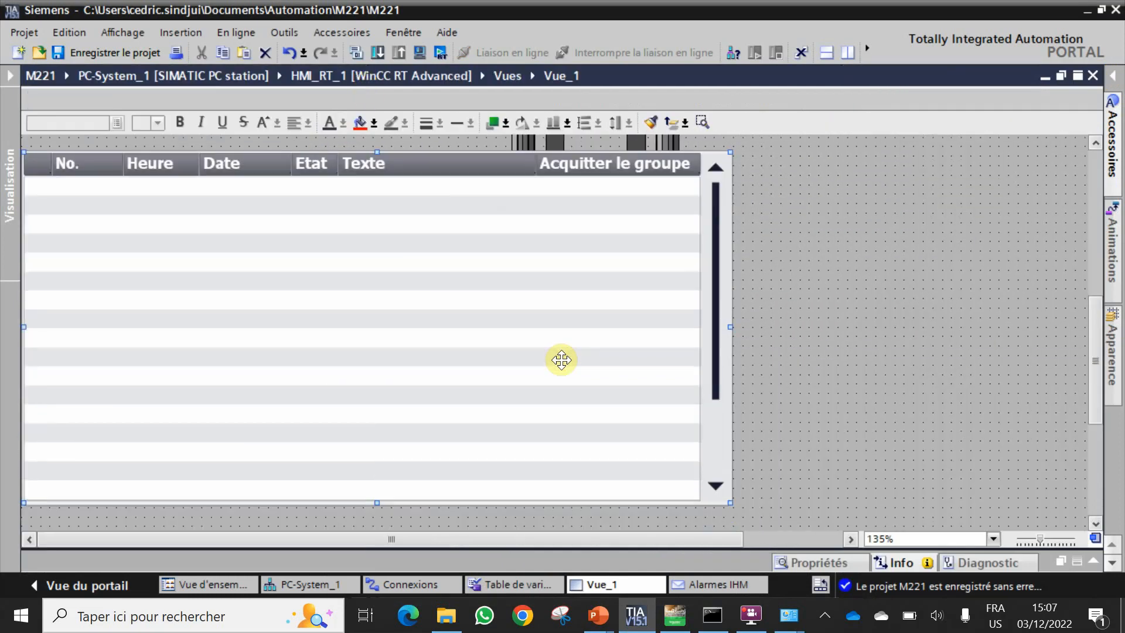
drag(549, 184, 557, 258)
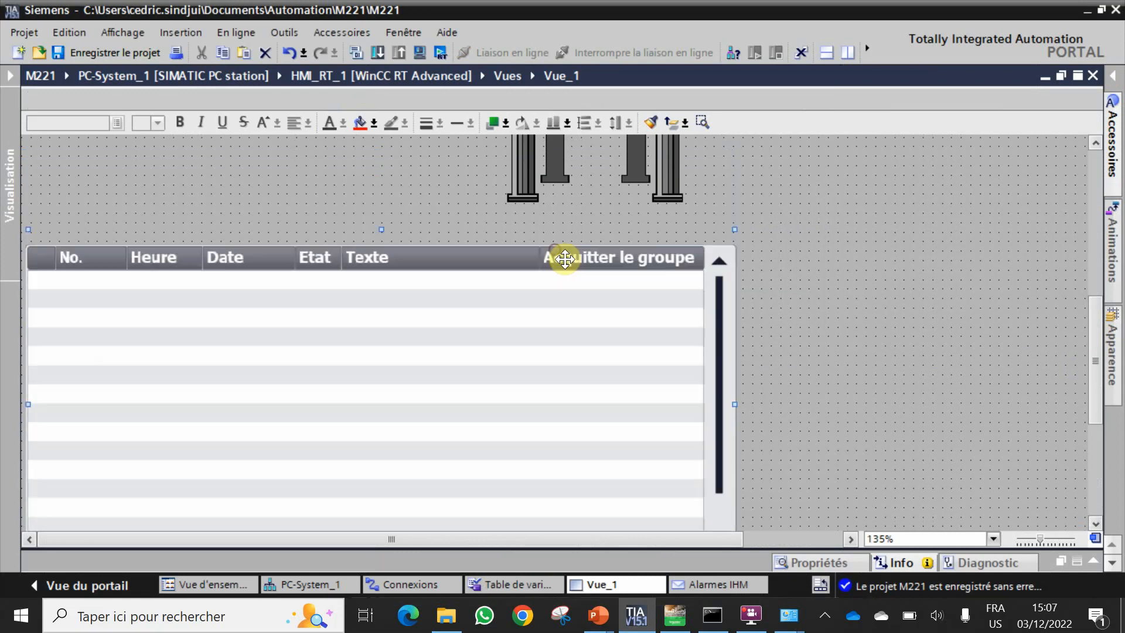
drag(736, 401, 1044, 348)
scroll(680, 344, down, 3)
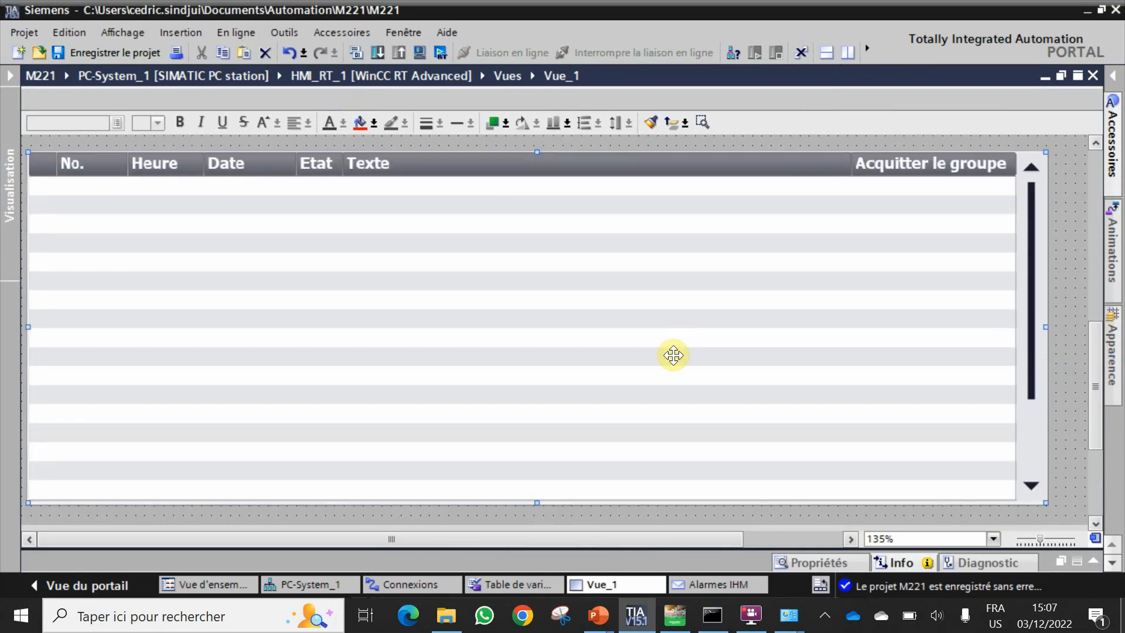
drag(535, 497, 528, 367)
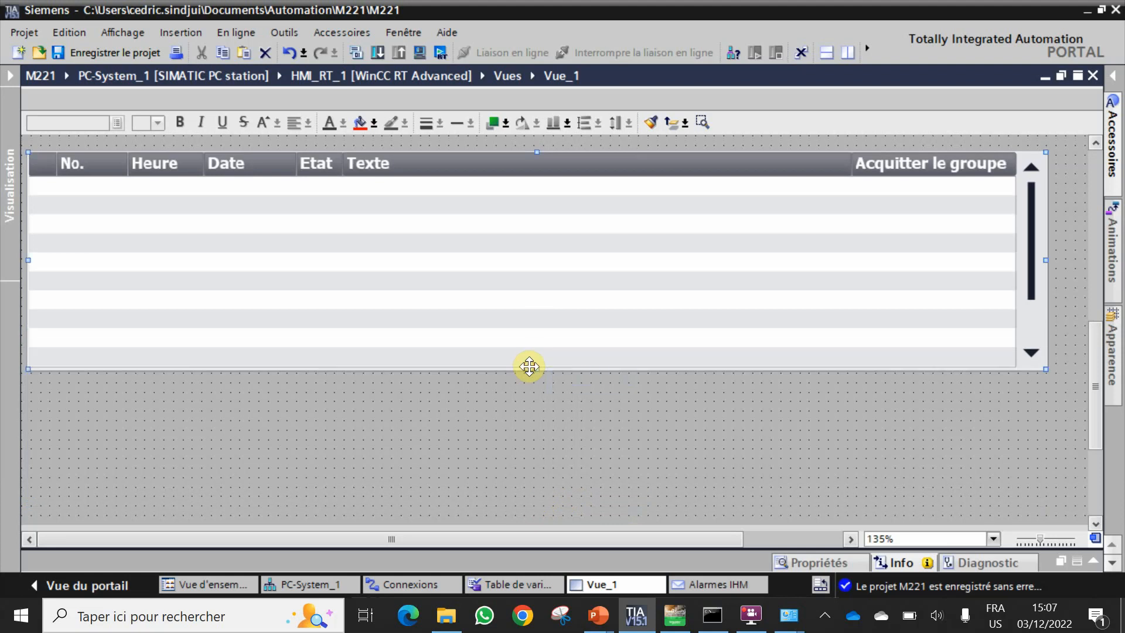
scroll(590, 447, up, 4)
scroll(590, 447, up, 8)
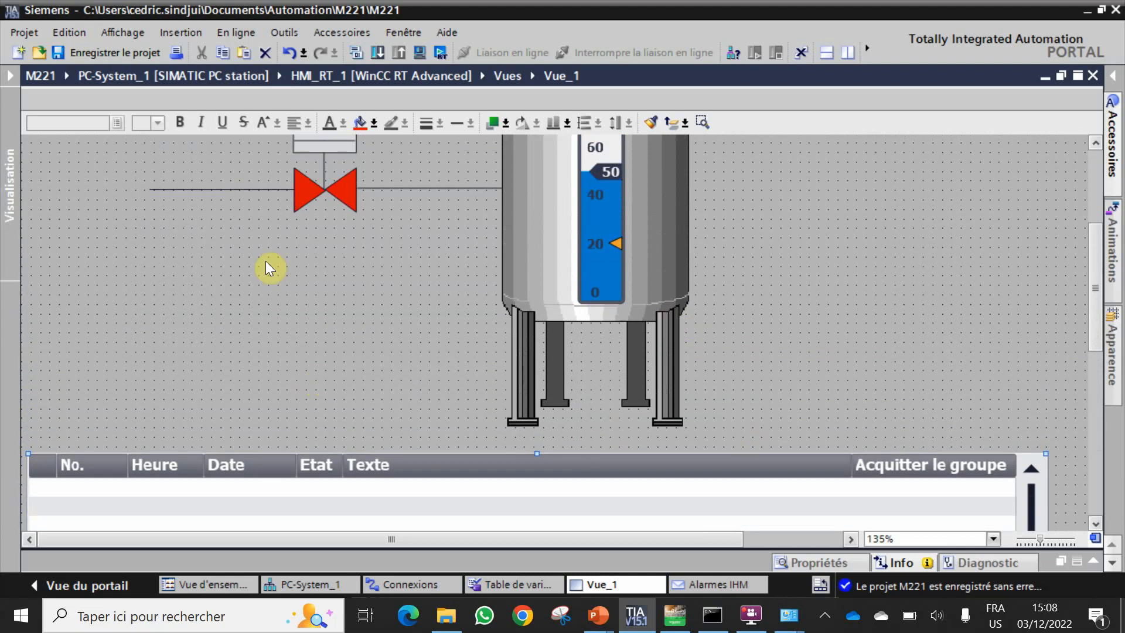
click(121, 57)
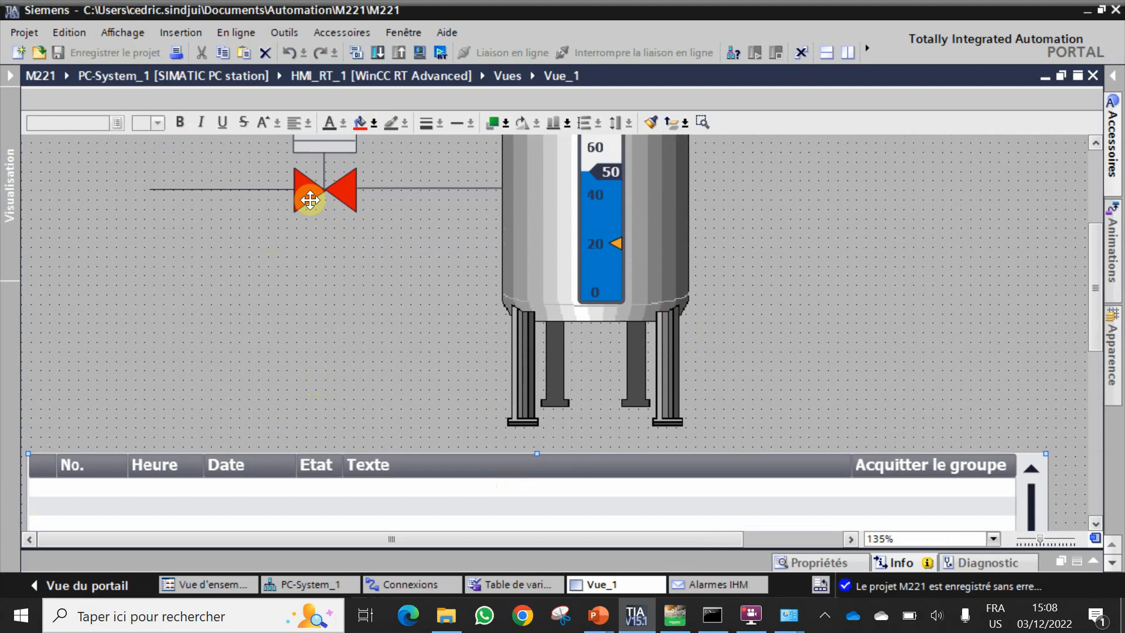
- Separate the stacked triangles of the valve's left half by moving the red one and the second one into the empty area below
click(307, 193)
drag(306, 193, 306, 276)
click(304, 188)
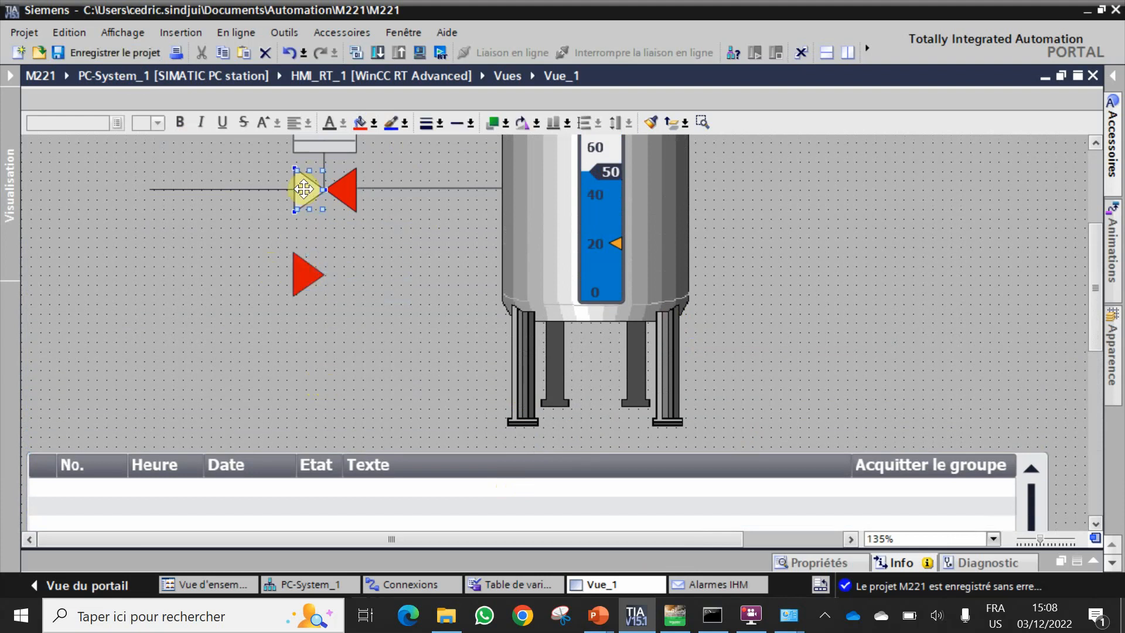
drag(304, 188, 246, 252)
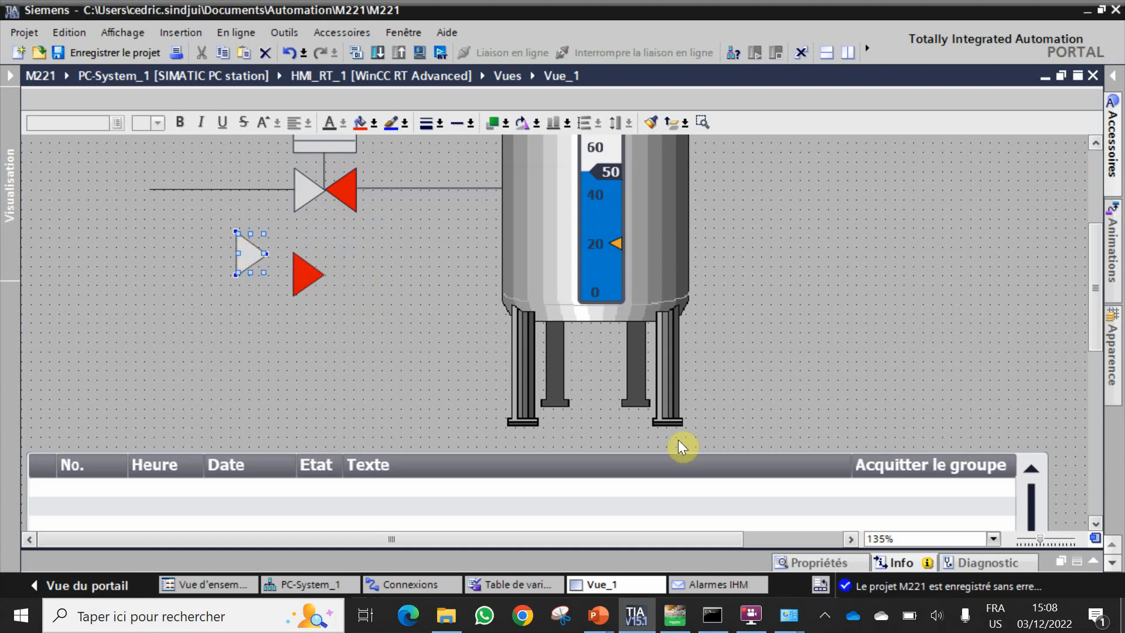
- Review the animations of the three separated triangles and set the red triangle's DISCO_ACK background colour for range 0 to grey 192; 192; 192
click(817, 564)
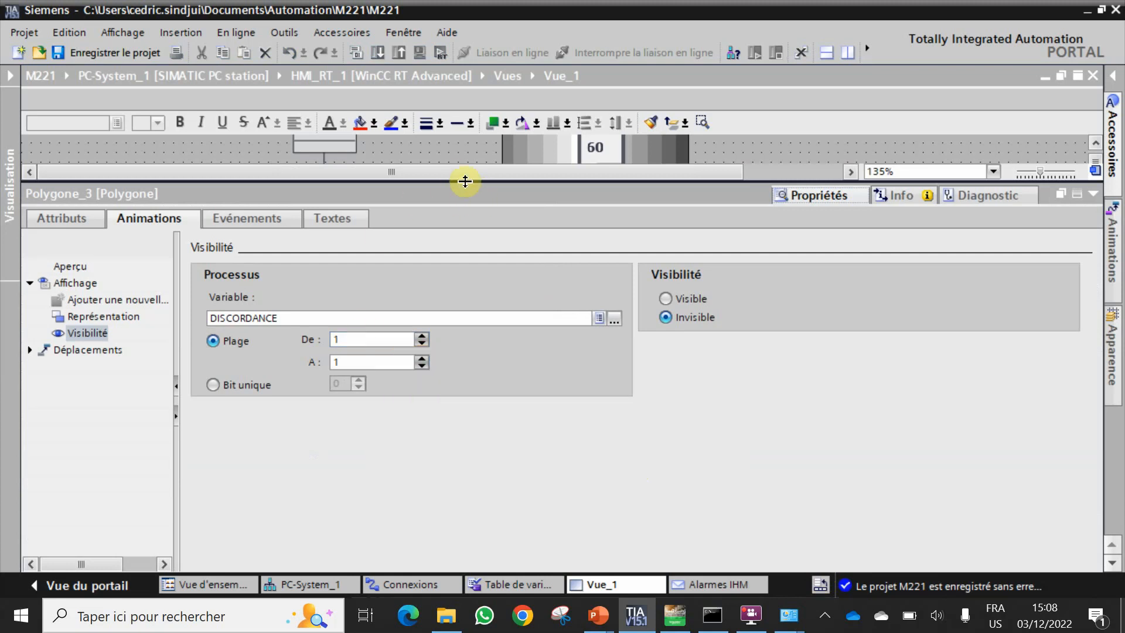
drag(465, 181, 465, 346)
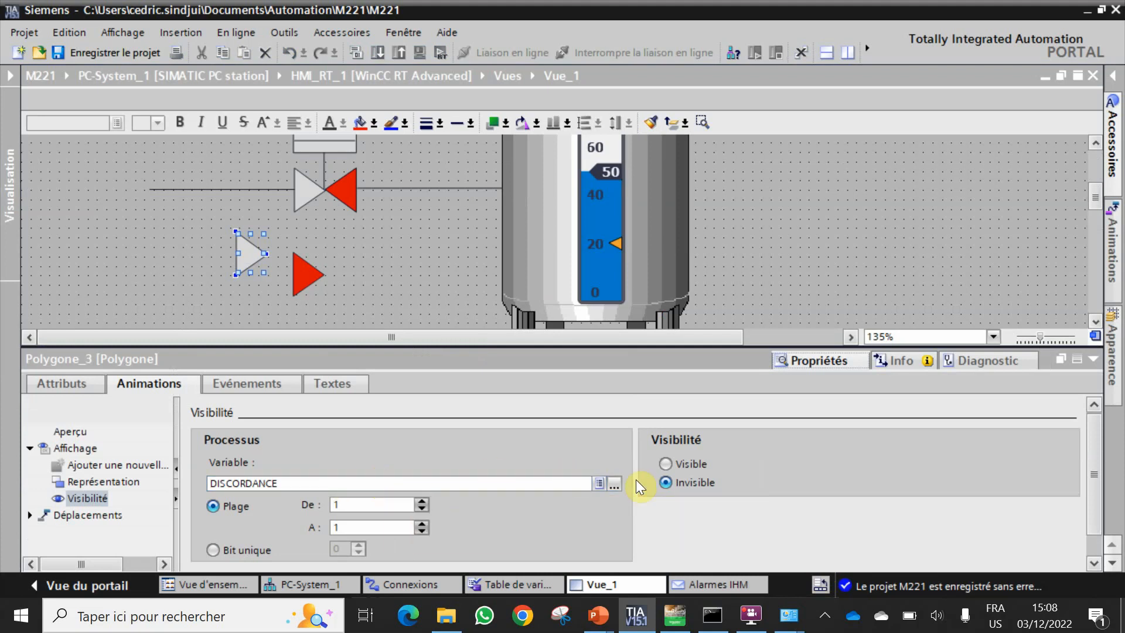
click(105, 480)
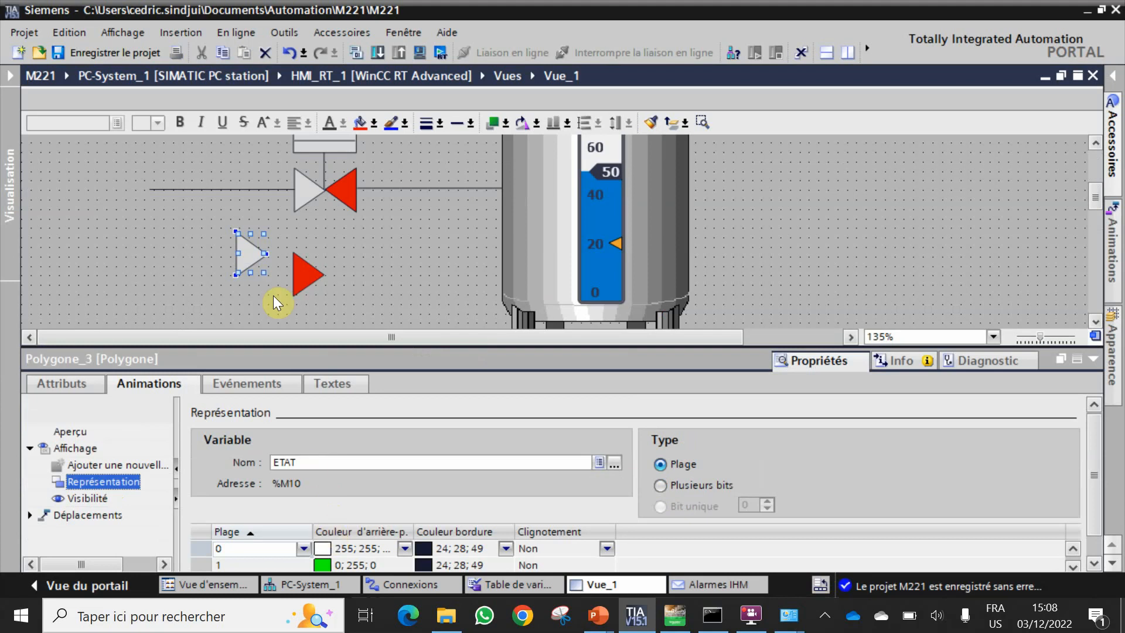
click(304, 185)
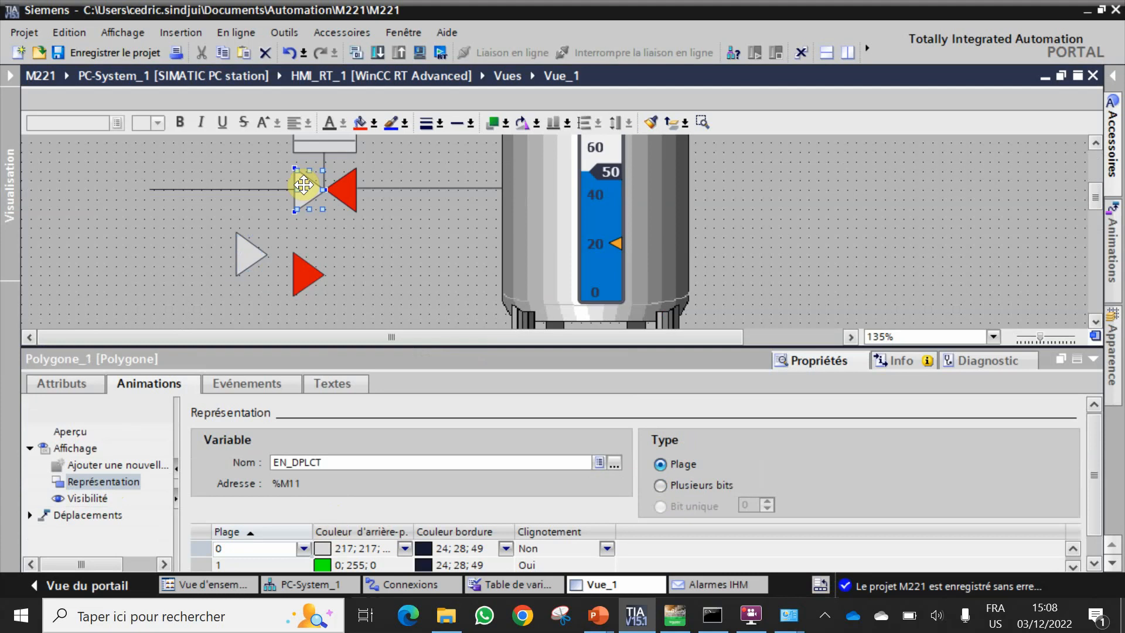
click(250, 252)
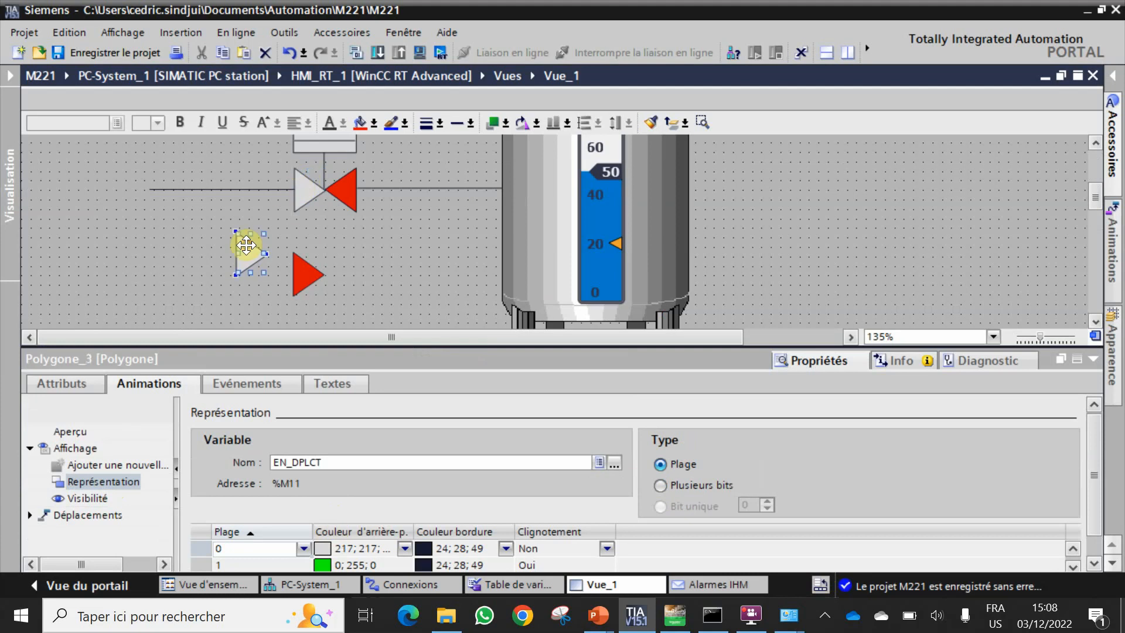
click(298, 265)
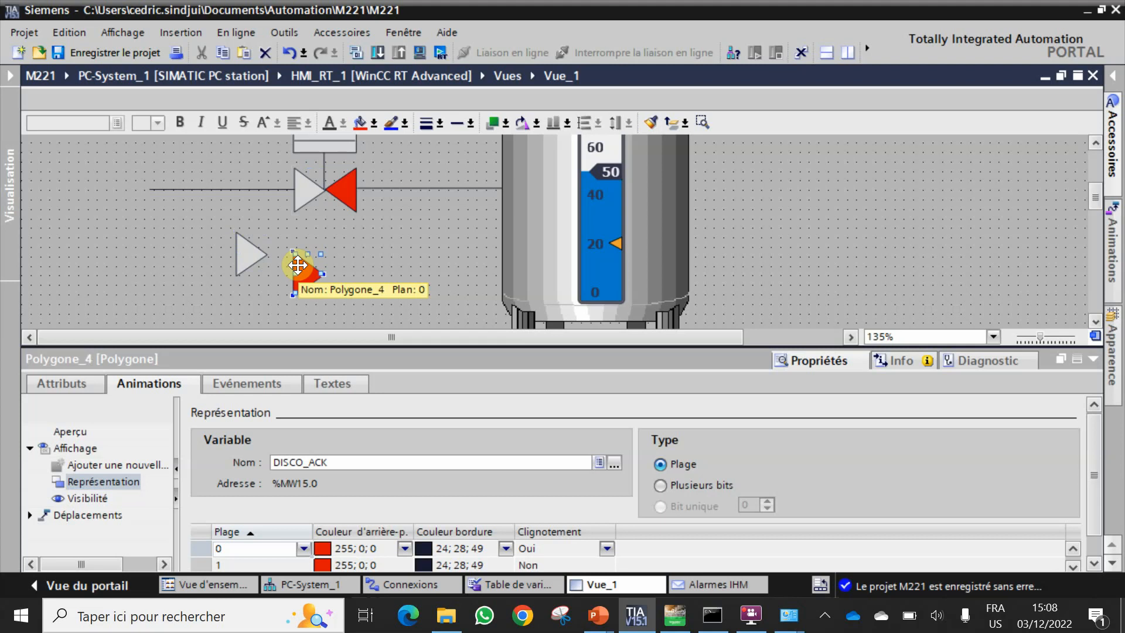
click(404, 550)
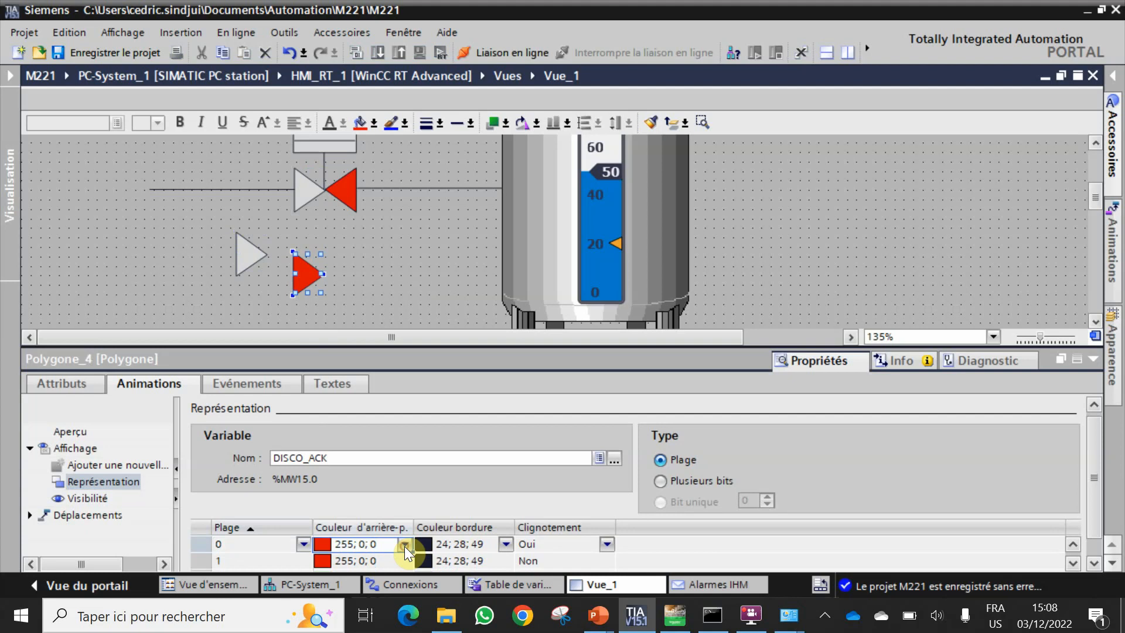
click(404, 546)
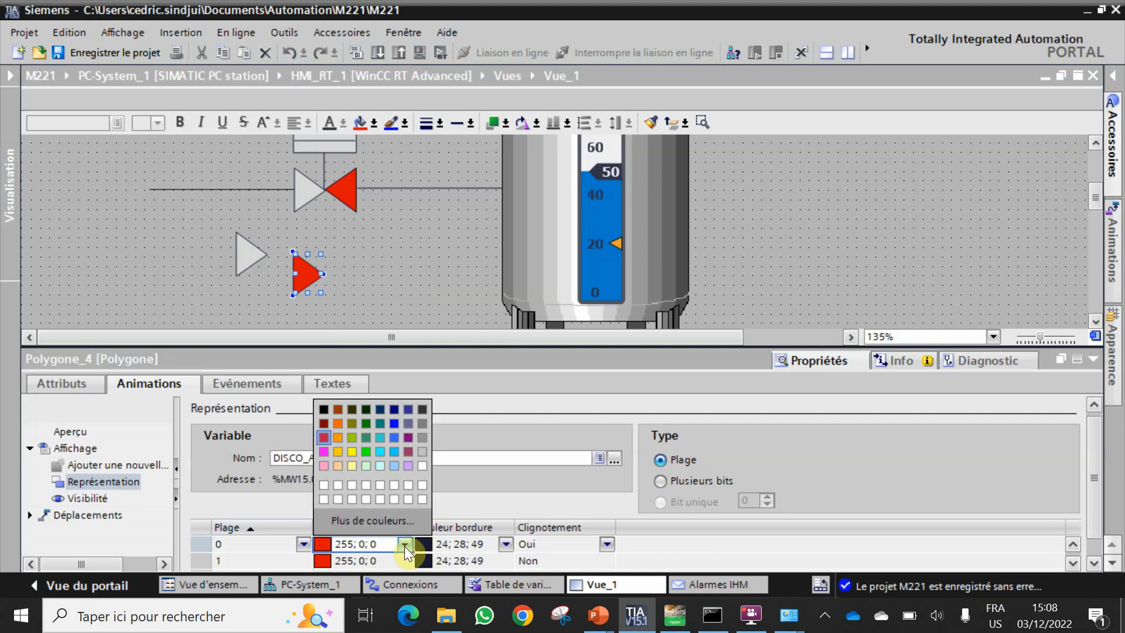
click(422, 452)
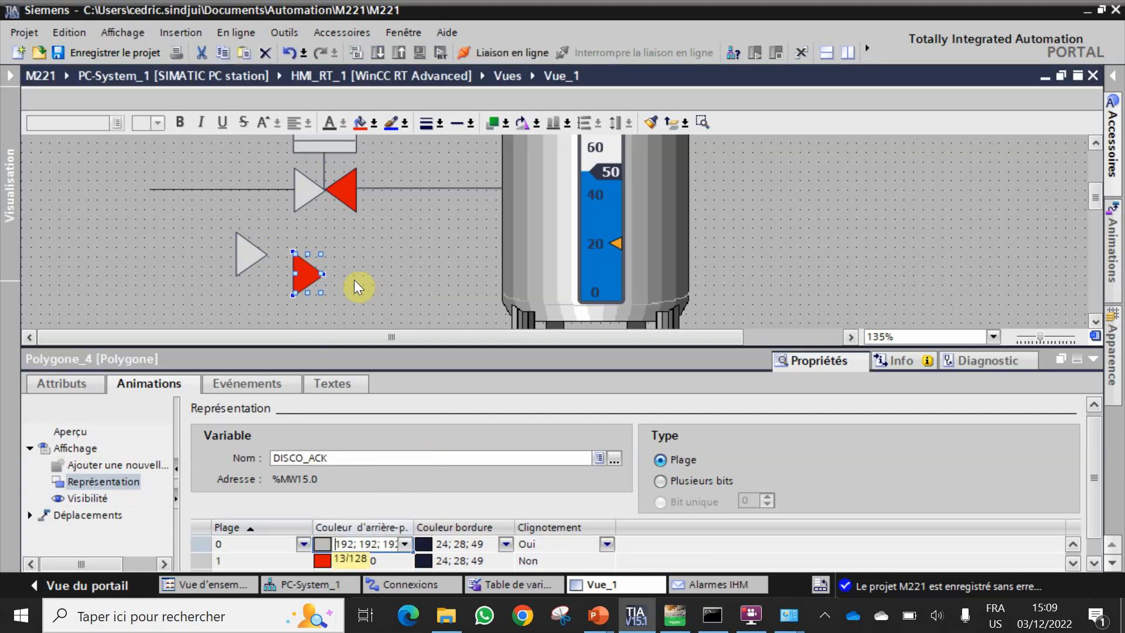
- Move the grey triangle Polygone_3 back onto the valve's left half by setting its position to X 230 and Y 213
click(189, 273)
mouse_move(243, 252)
mouse_down()
mouse_move(305, 187)
mouse_move(246, 251)
mouse_up()
click(306, 182)
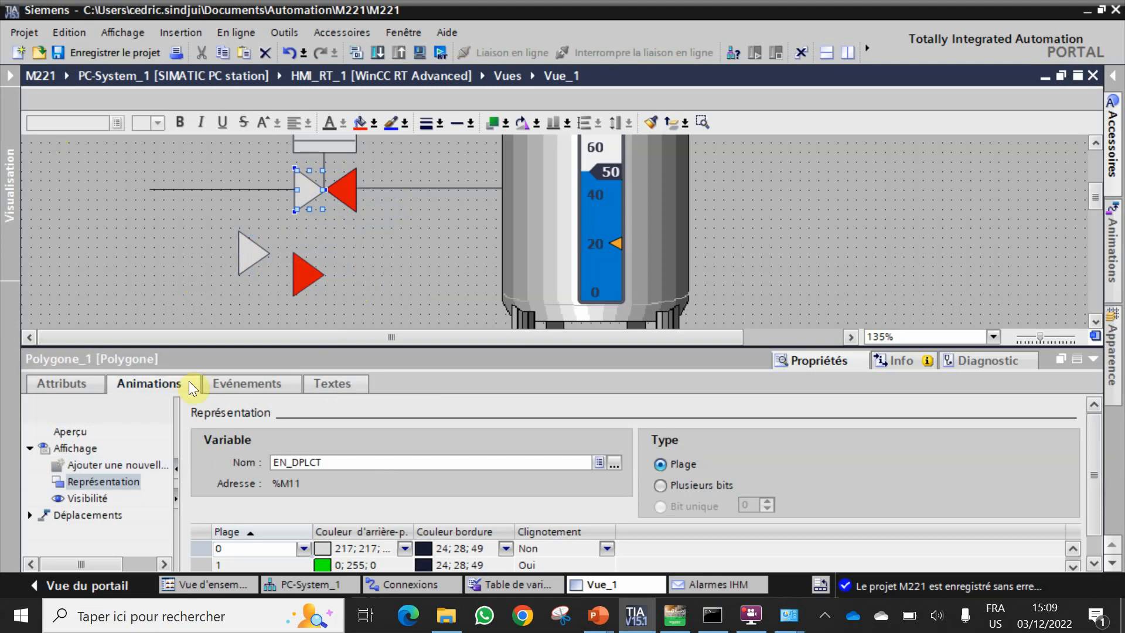
click(82, 384)
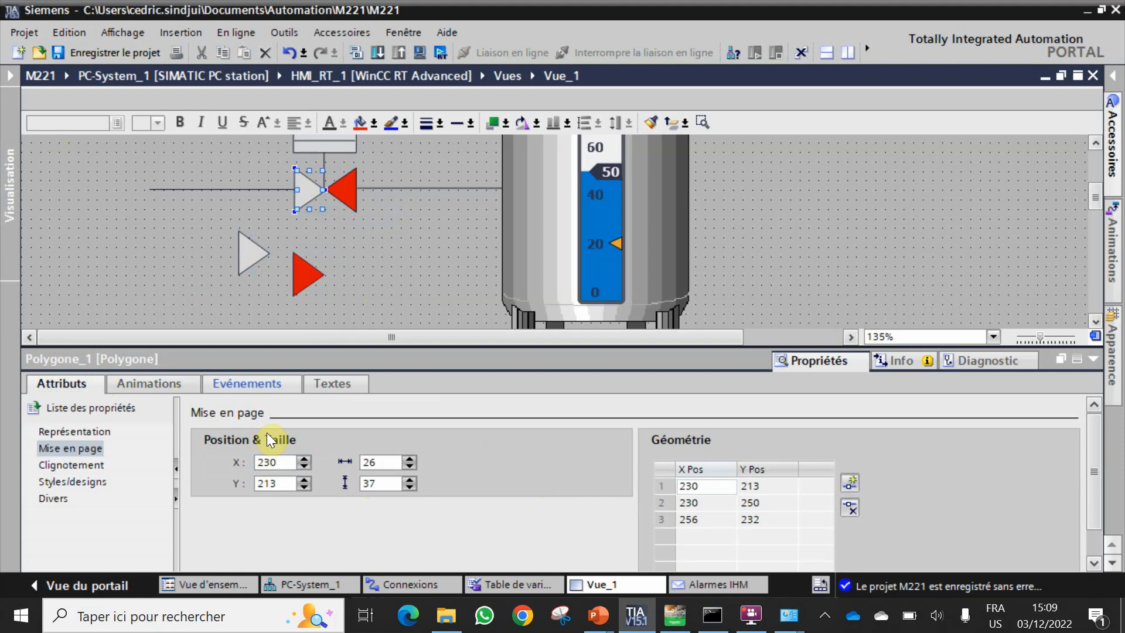
click(251, 252)
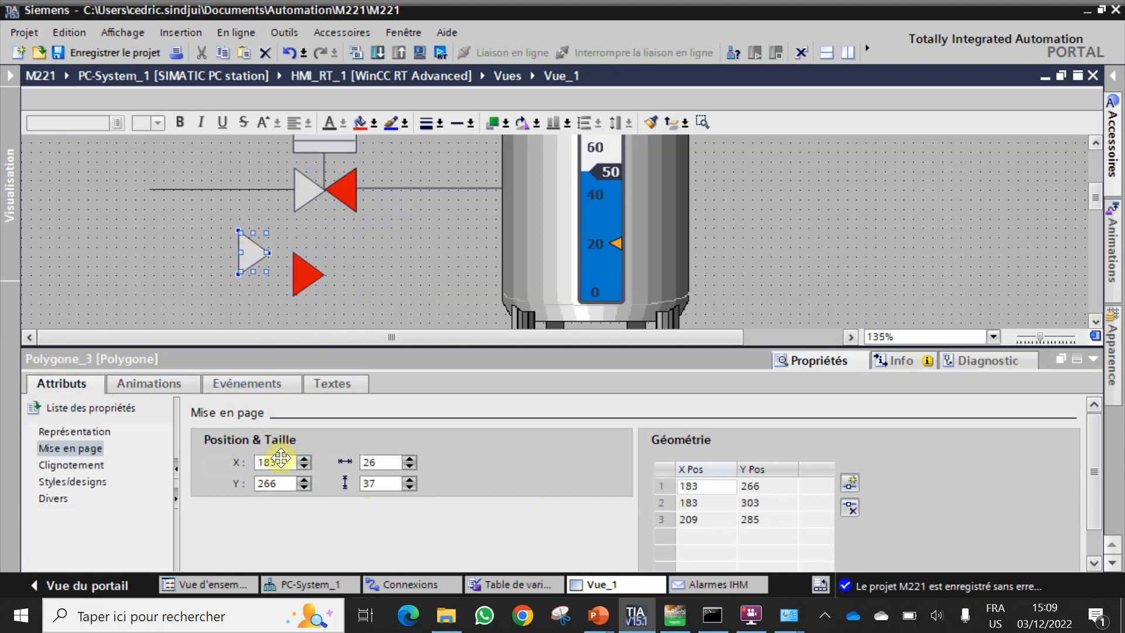
double_click(257, 462)
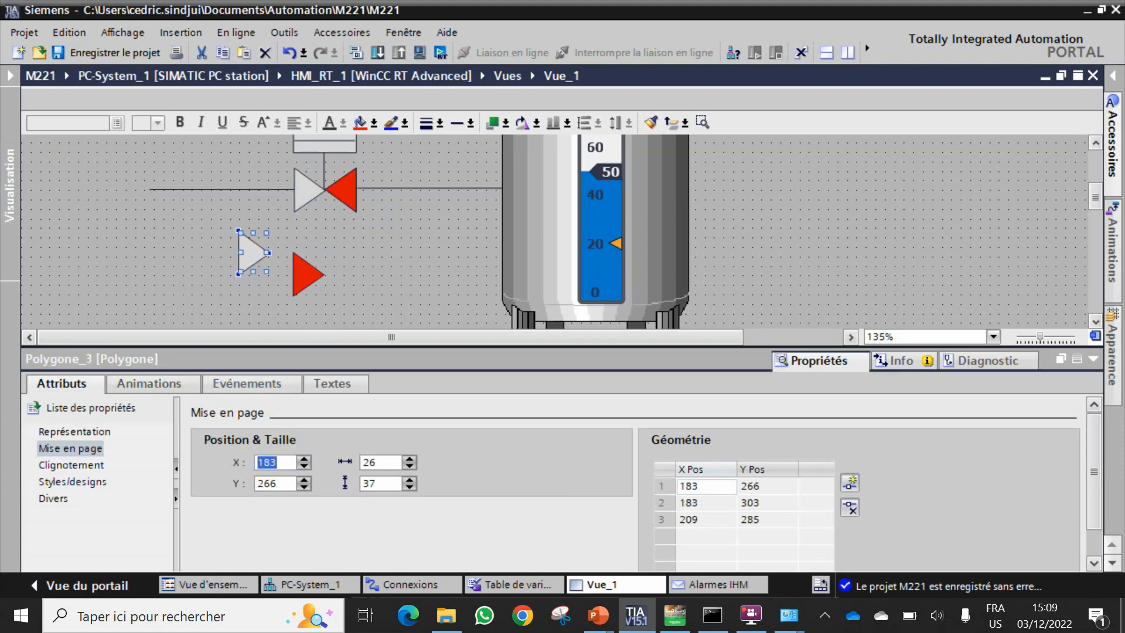
text(230)
key(Return)
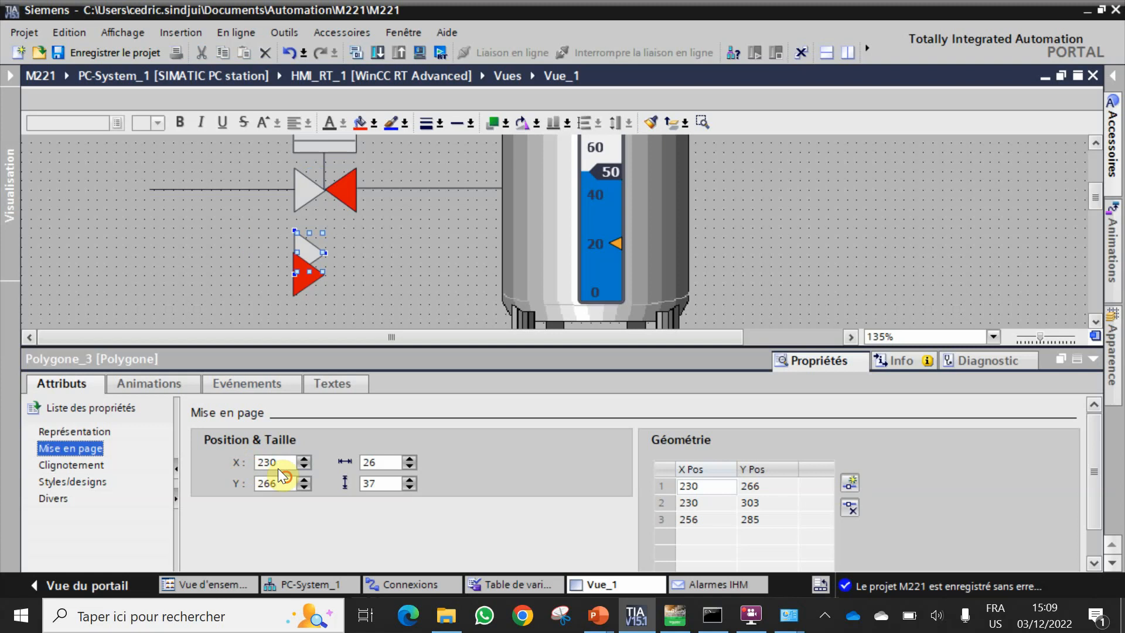
double_click(277, 483)
text(213)
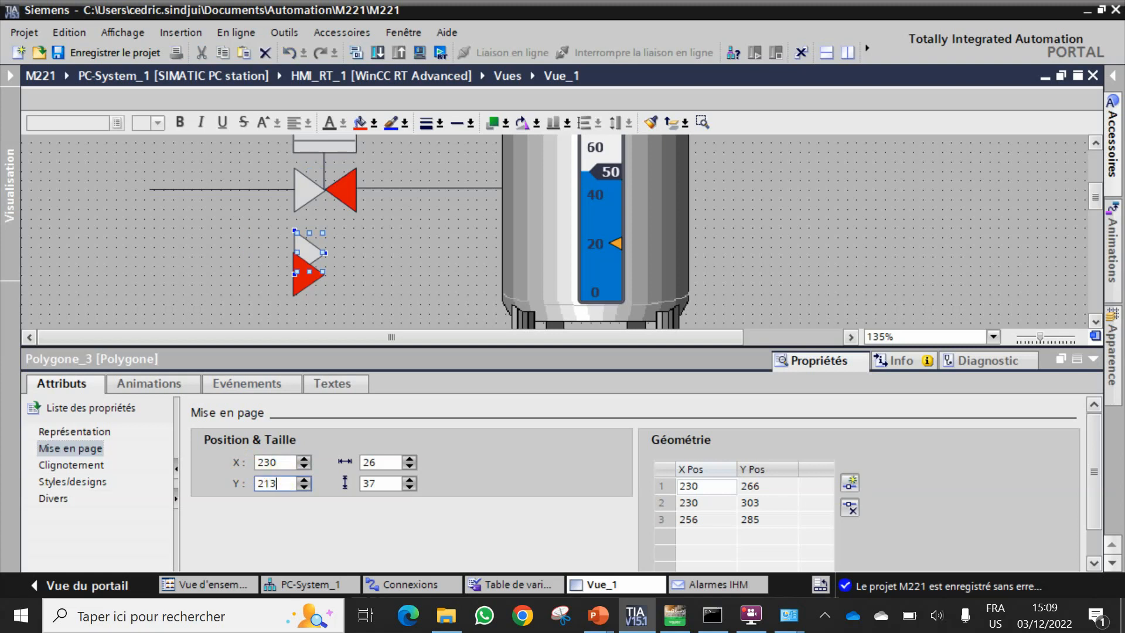
key(Return)
- Move the red triangle Polygone_4 back onto the valve at X 230, Y 213, and save the project
click(298, 276)
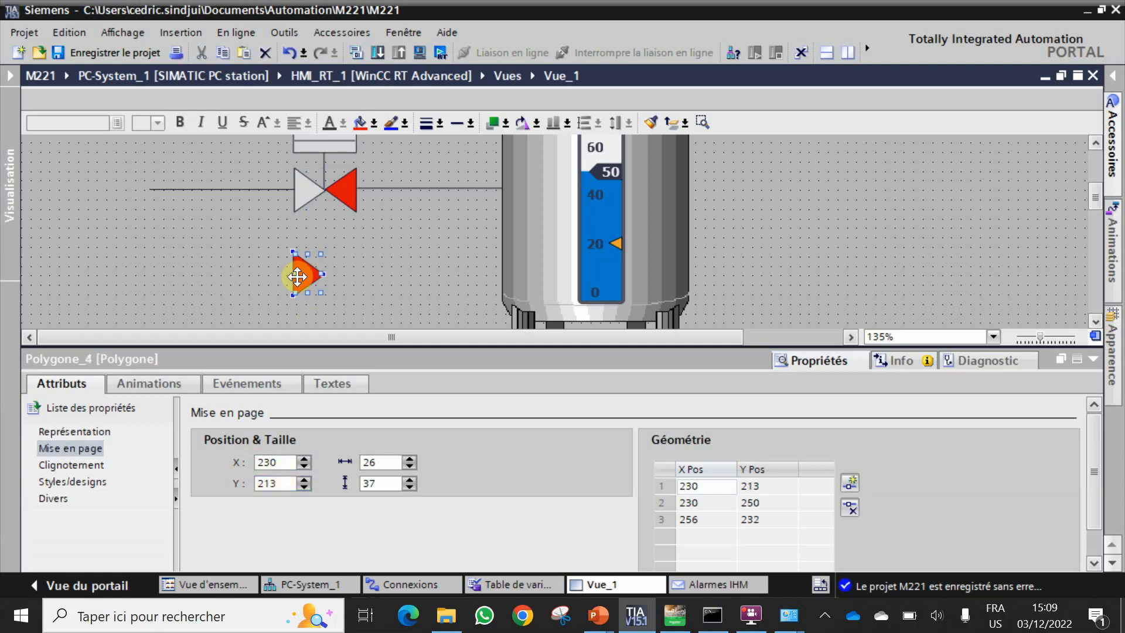
click(287, 462)
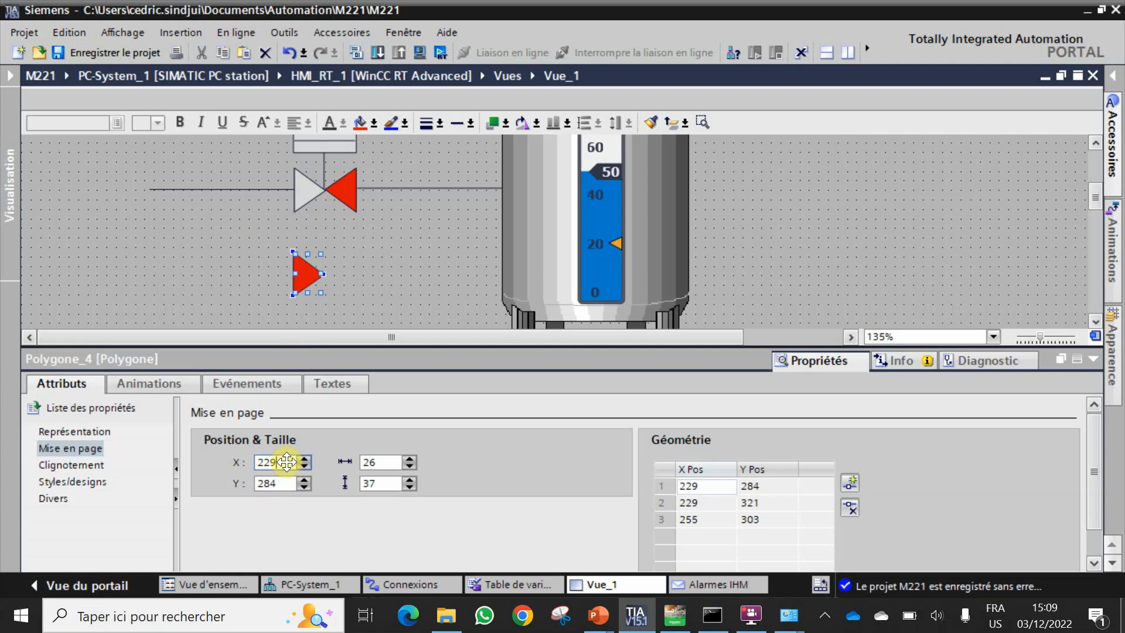
key(BackSpace)
key(BackSpace)
text(30)
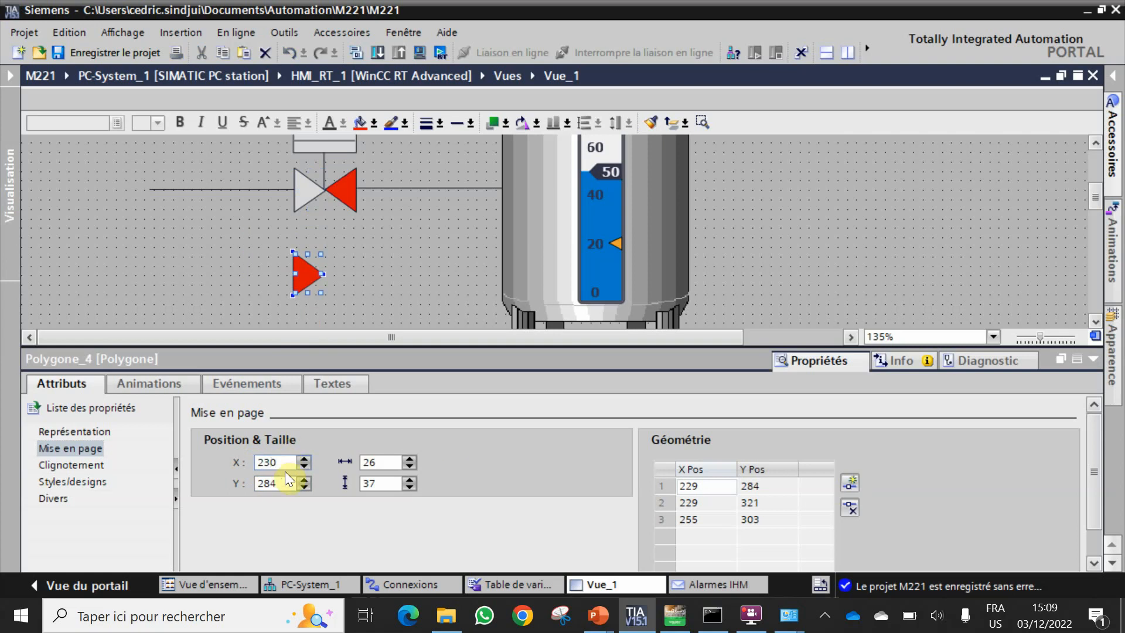
double_click(282, 483)
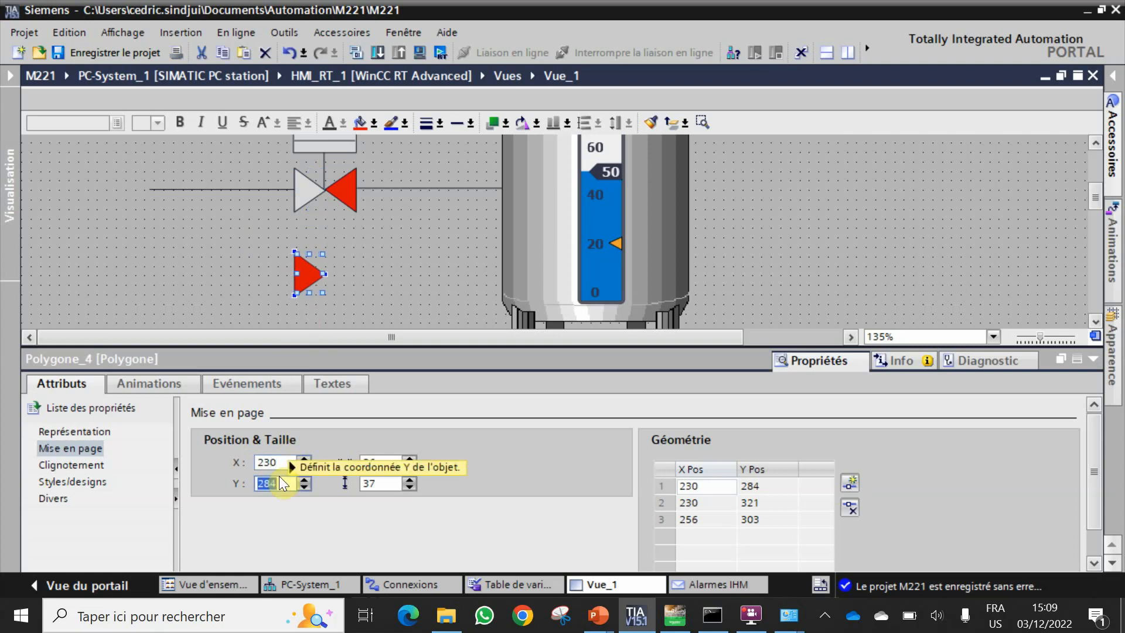
text(213)
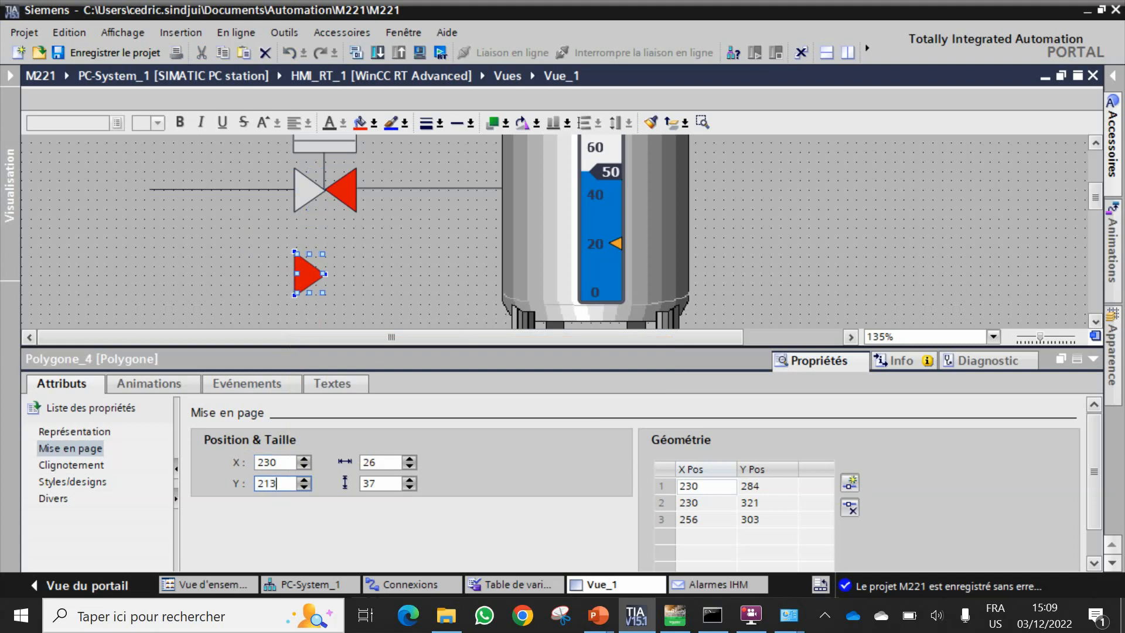
key(Return)
click(297, 284)
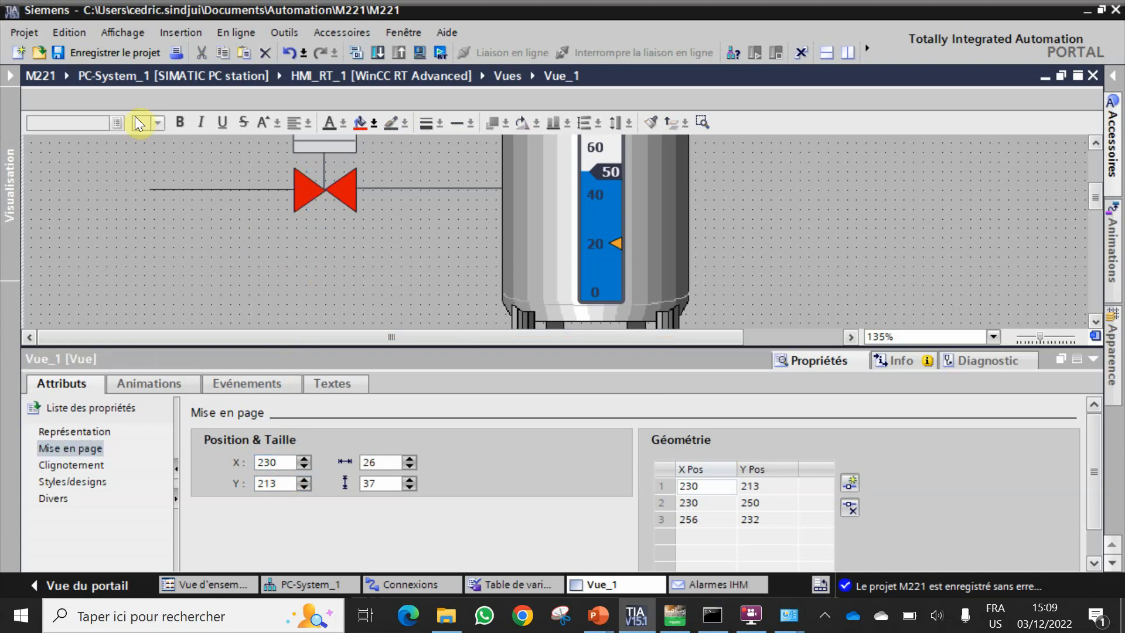
click(118, 57)
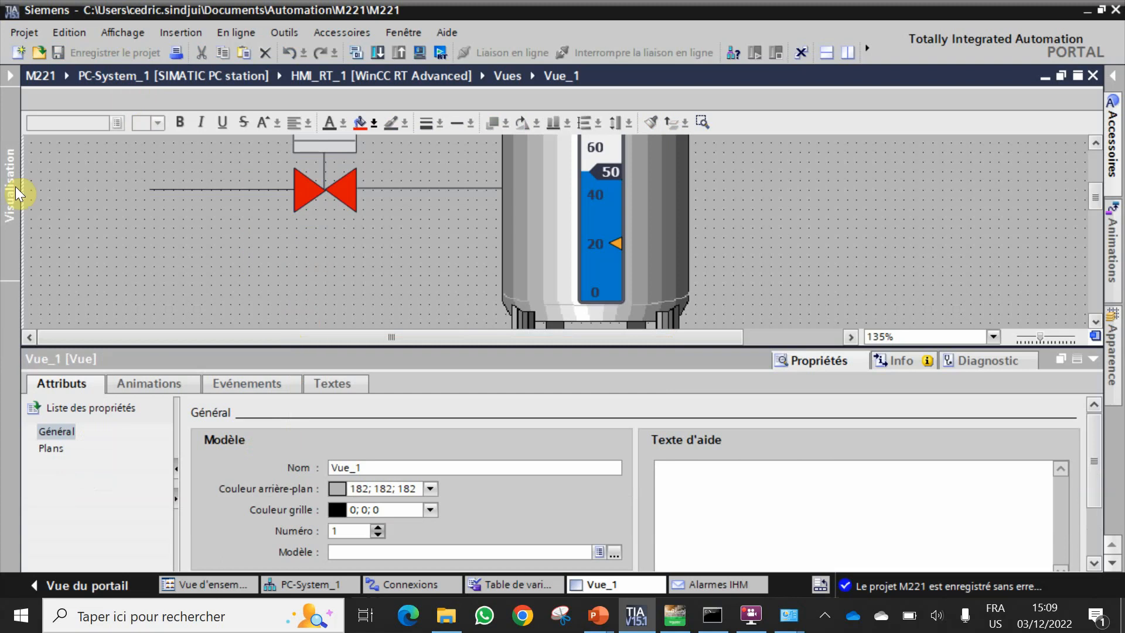
- Run a complete software compilation of the PC-System_1 station
click(12, 75)
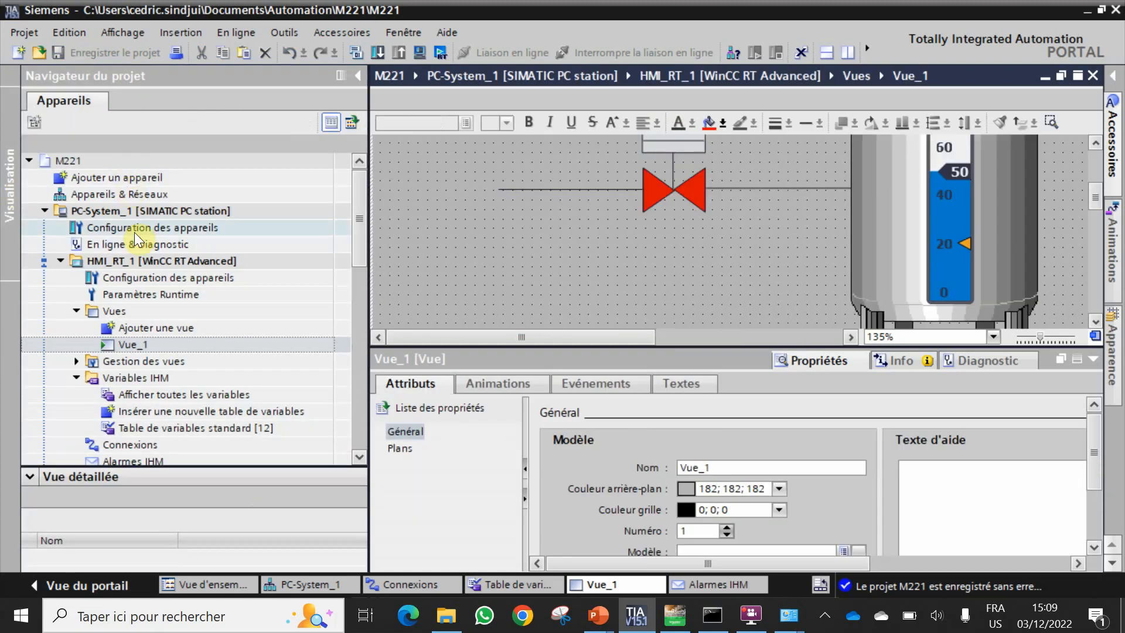
click(143, 211)
right_click(142, 210)
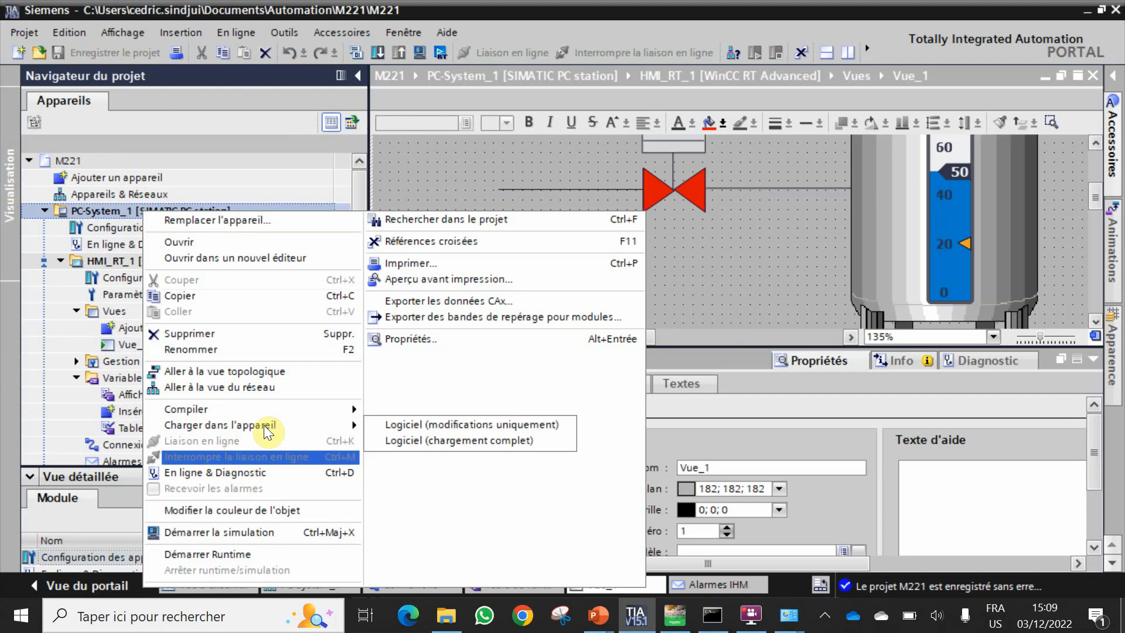
mouse_move(279, 410)
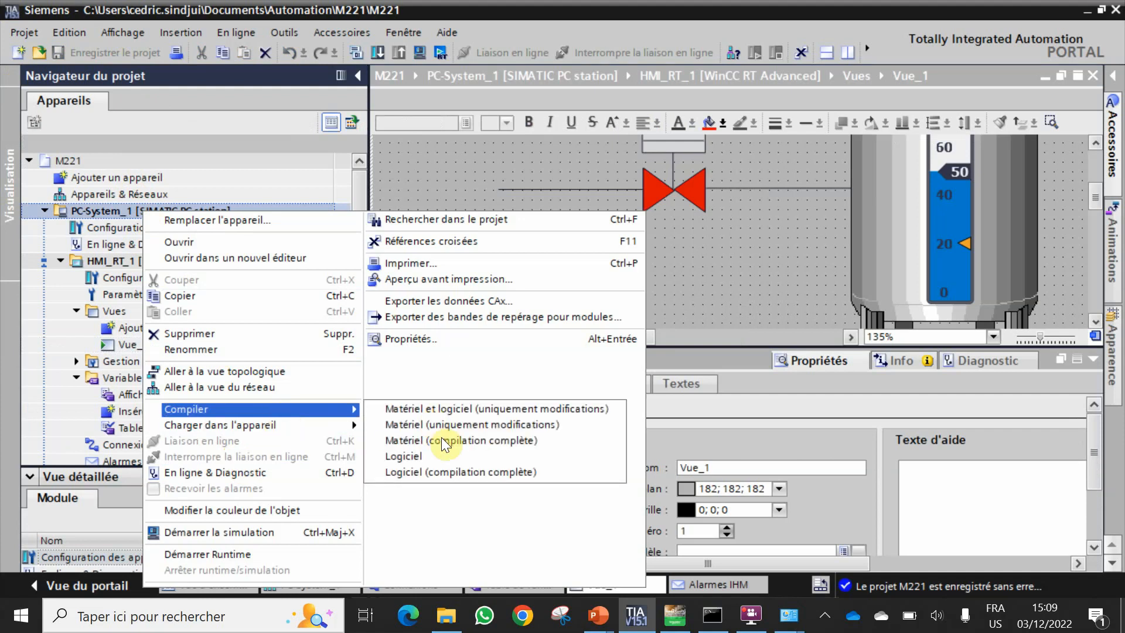
click(466, 472)
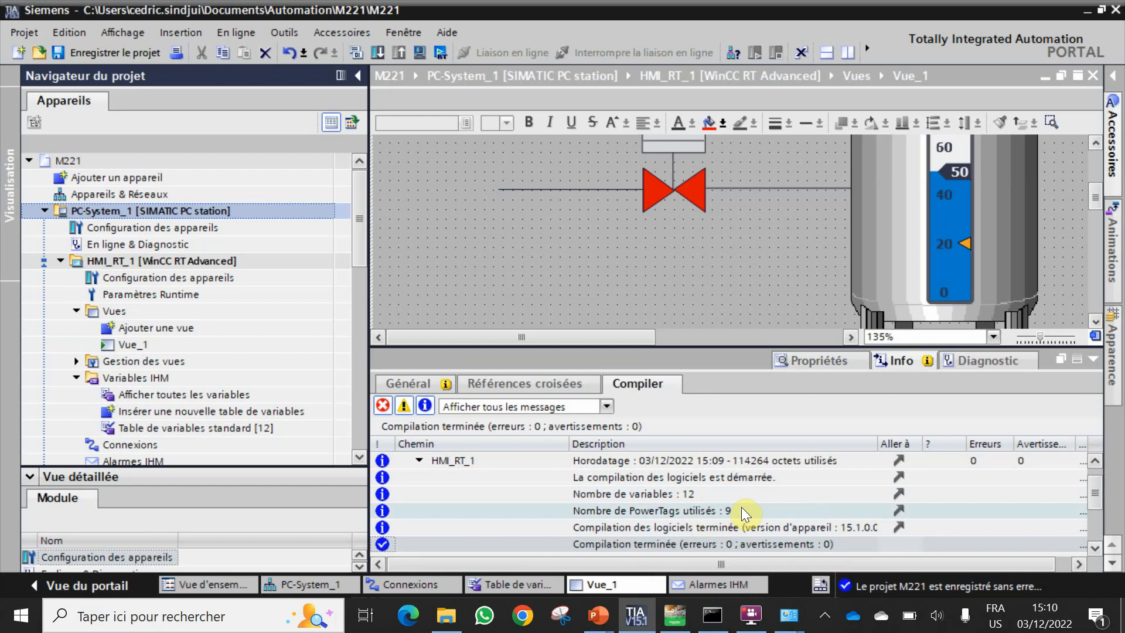
- Start Runtime for HMI_RT_1 and close the two open Windows network windows
click(186, 350)
click(195, 262)
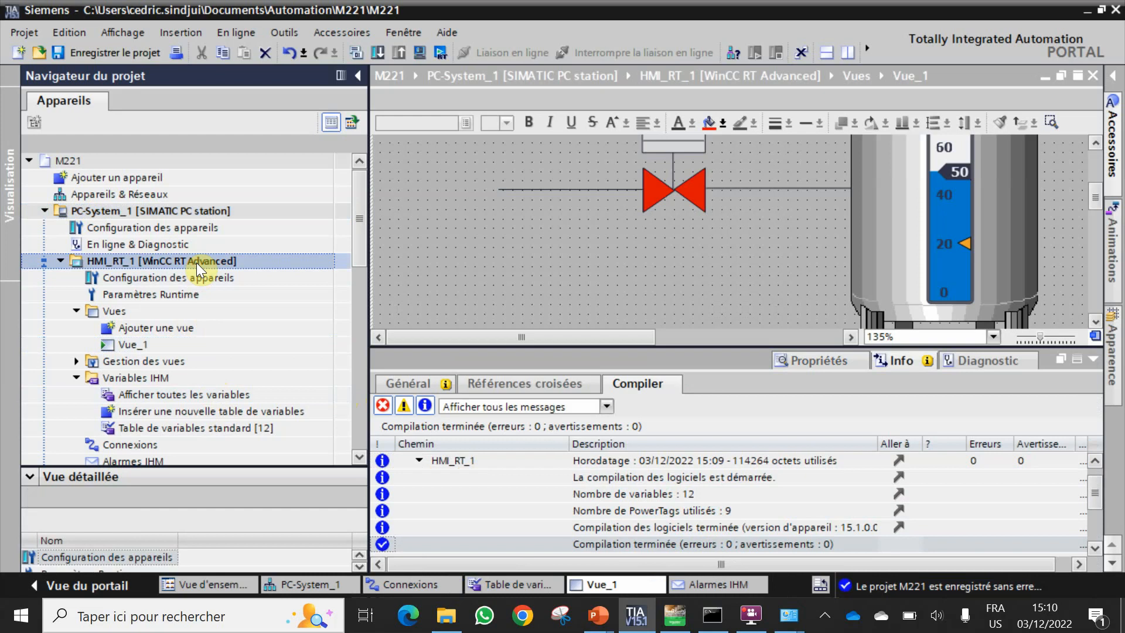
click(195, 262)
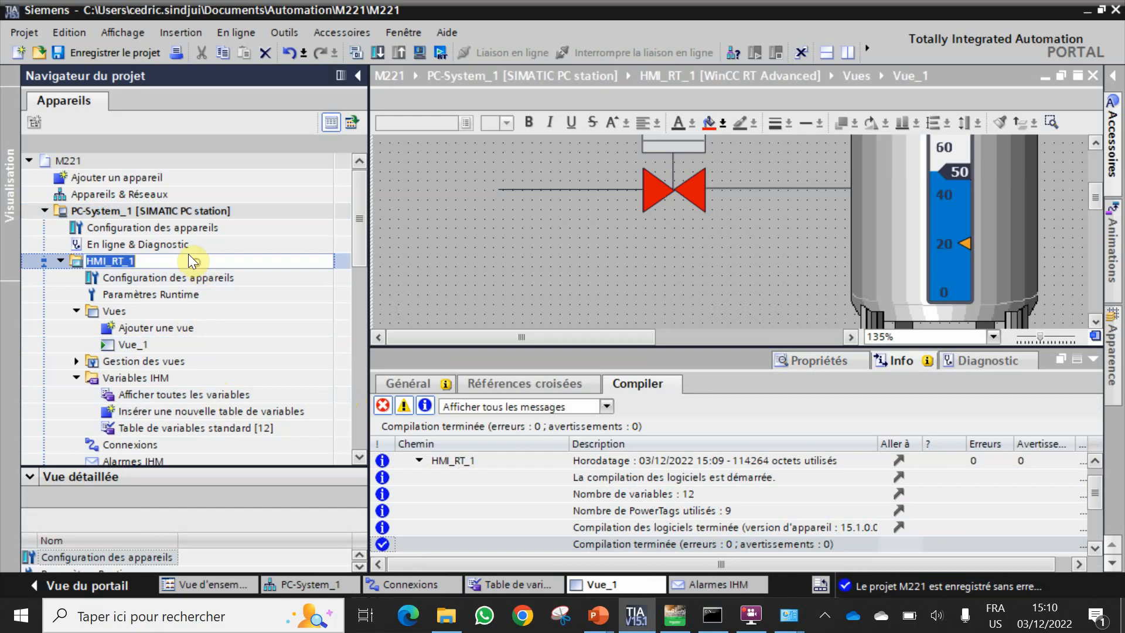
click(80, 261)
right_click(80, 261)
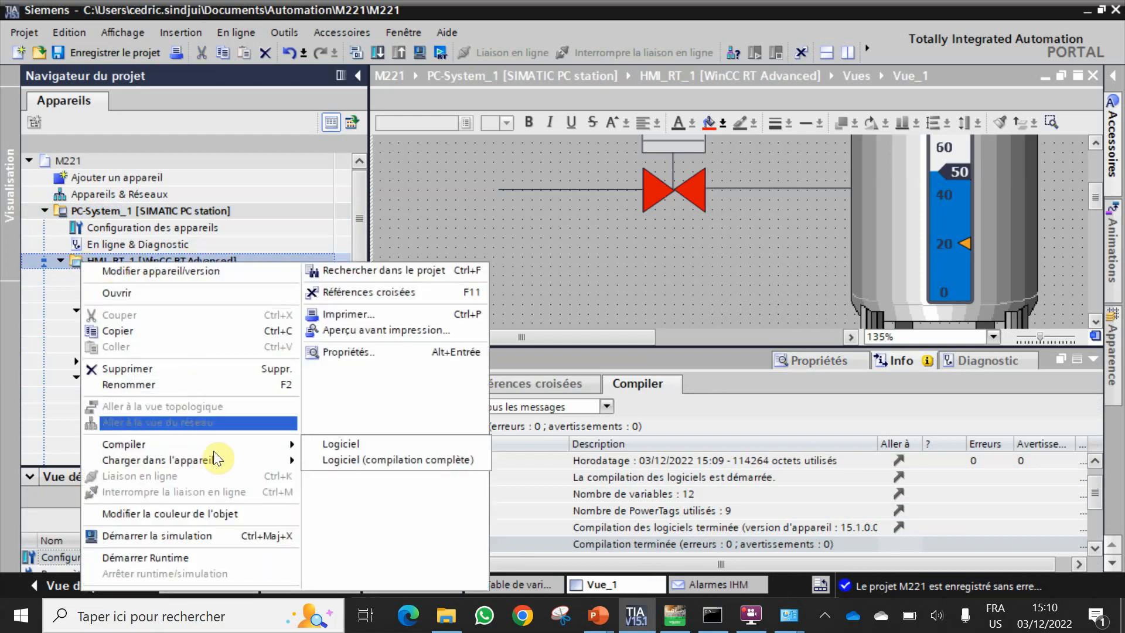
click(198, 561)
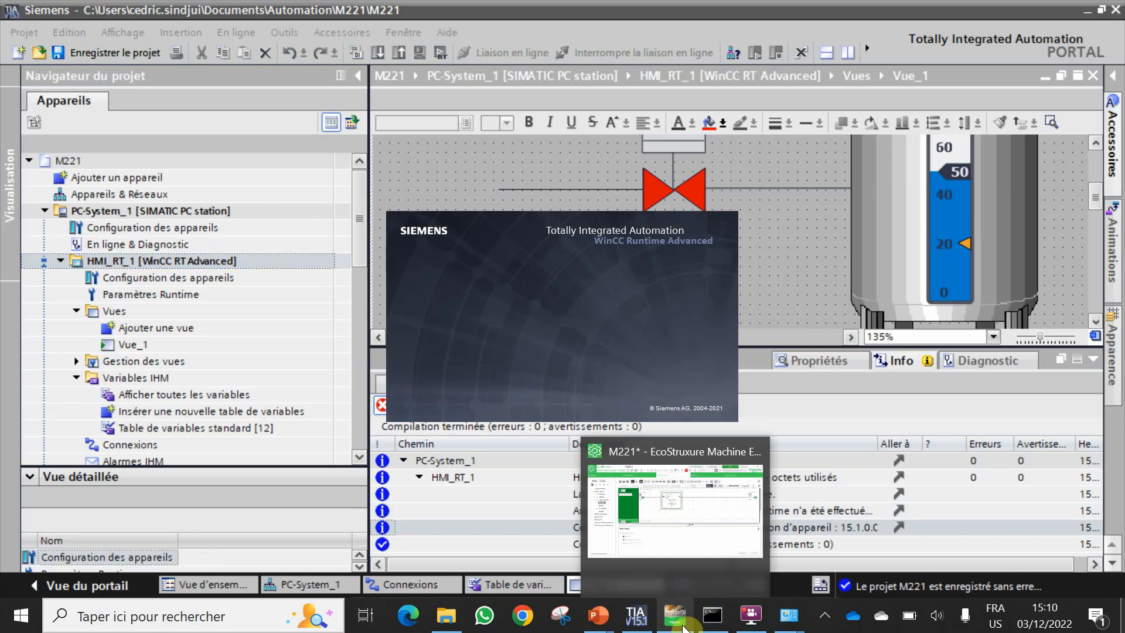
mouse_move(789, 617)
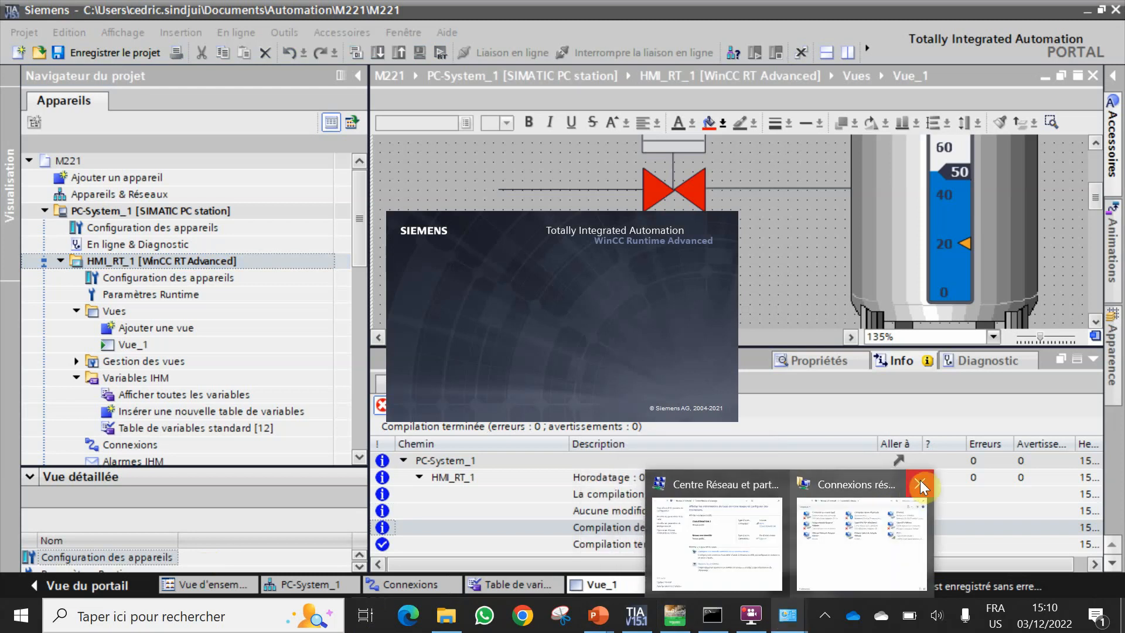
click(920, 480)
click(850, 479)
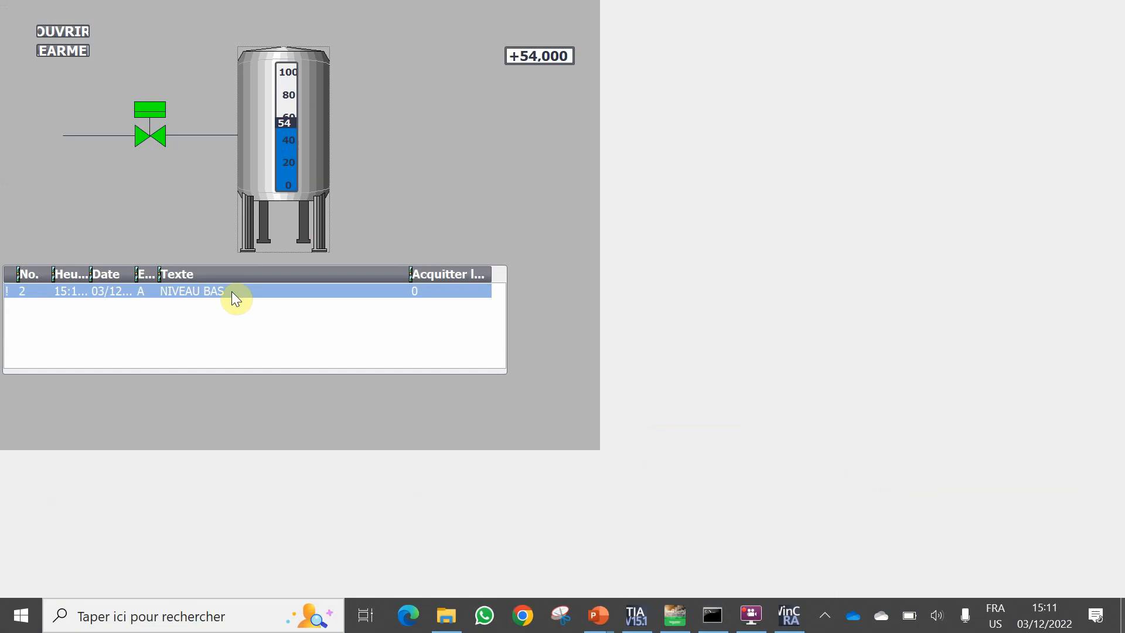
- Check the limits of the analog level alarms in TIA Portal, then return to Runtime and select the NIVEAU BAS alarm
click(644, 612)
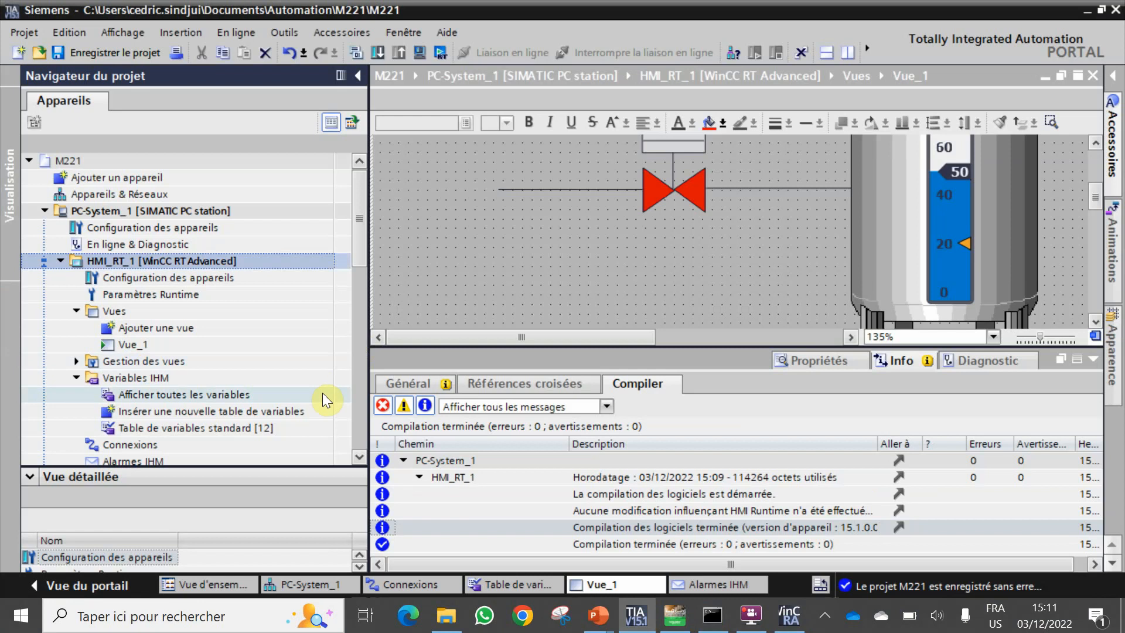
click(700, 589)
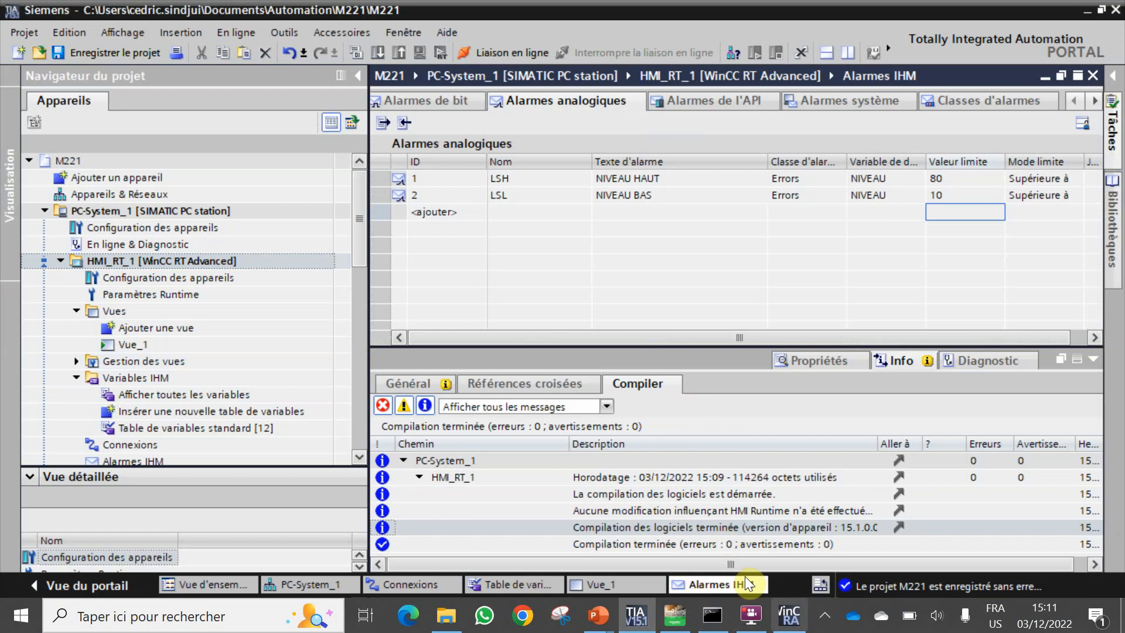
click(792, 625)
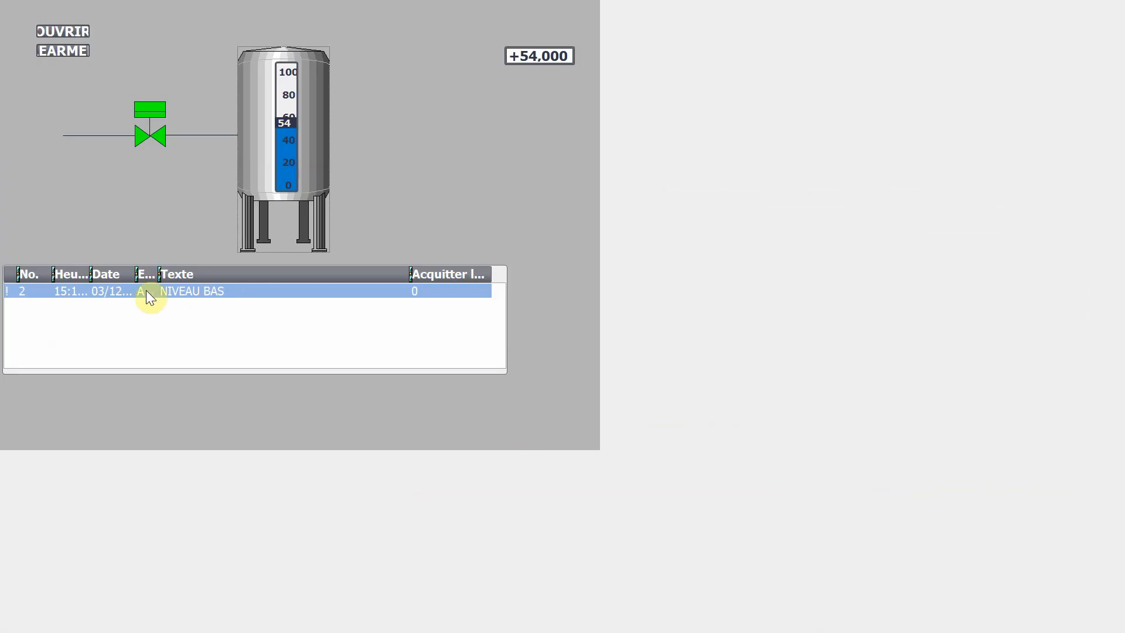
click(228, 291)
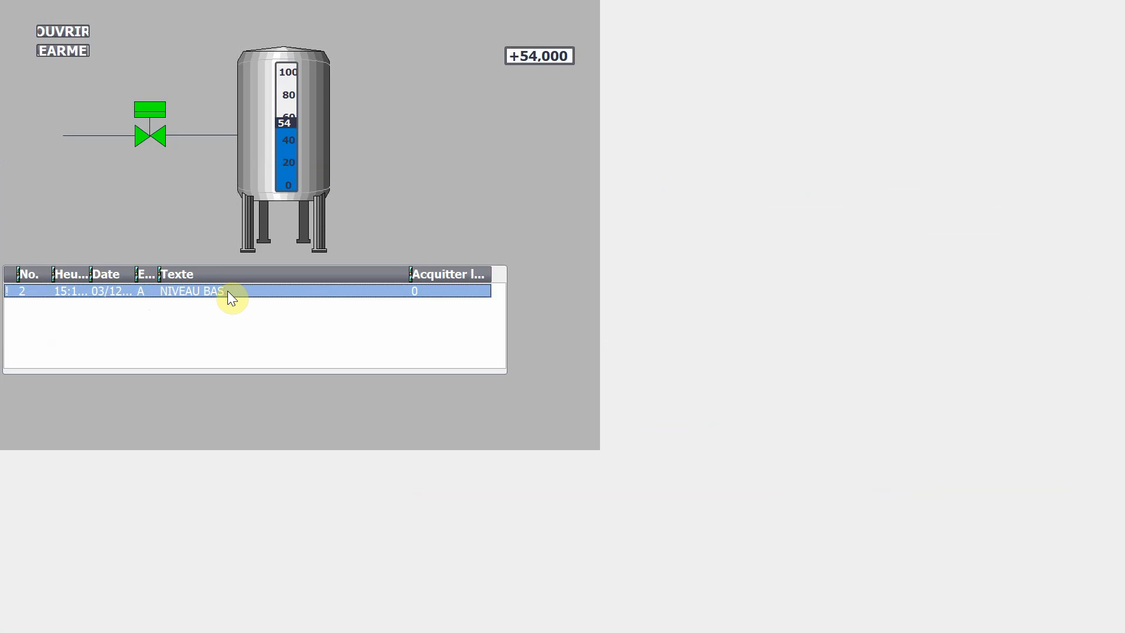
- Test the level alarms in Runtime by setting the tank level to 11 and then to 81
click(547, 52)
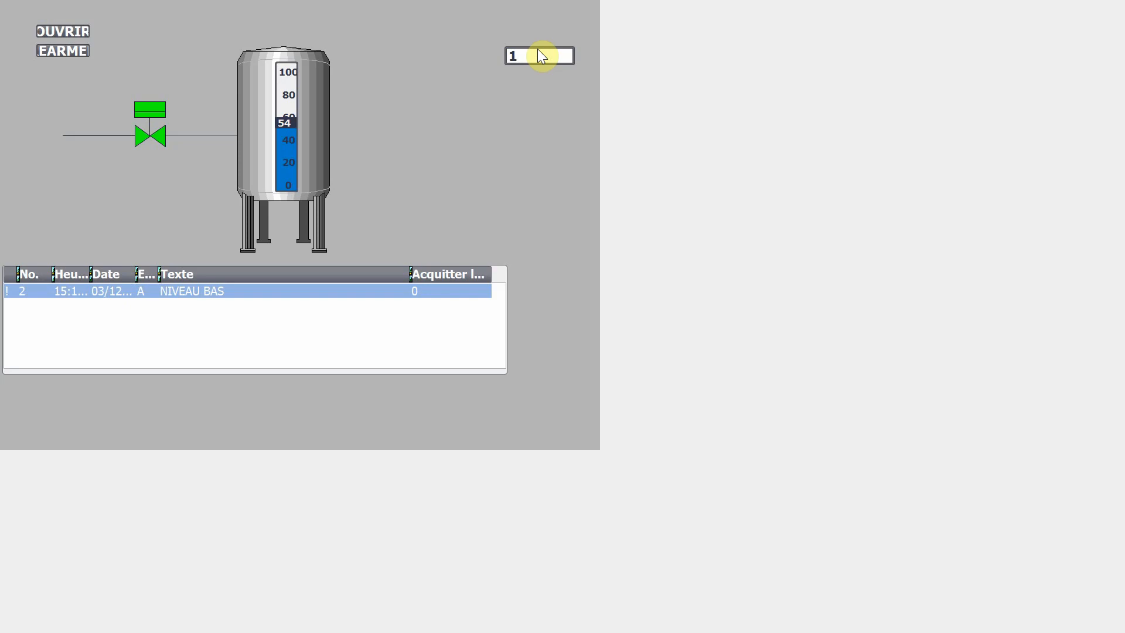
text(4)
key(Return)
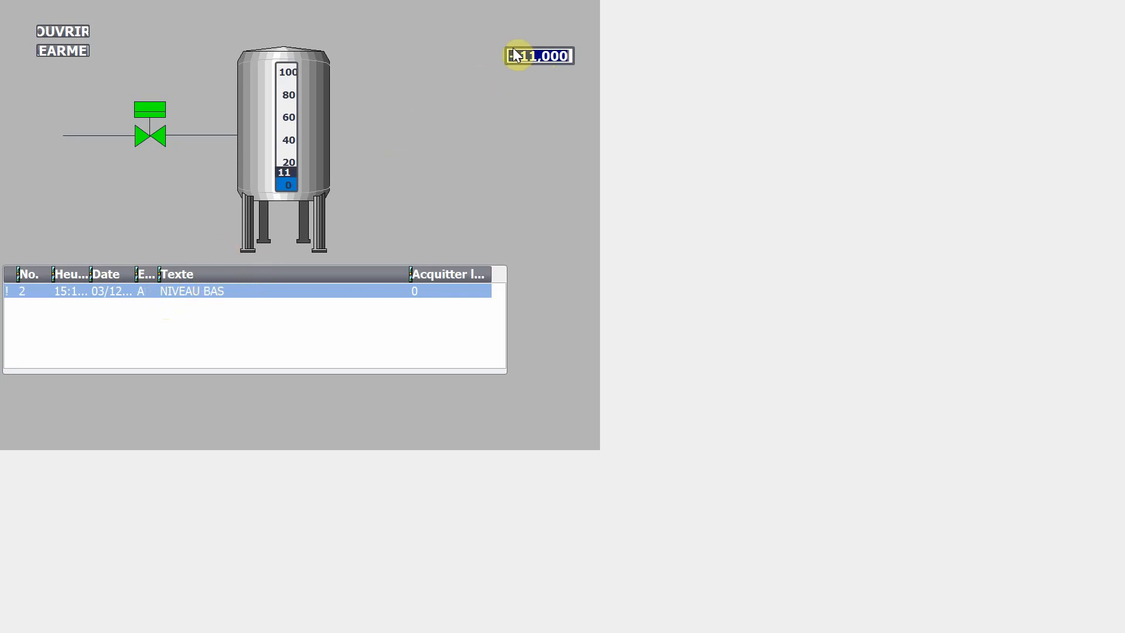
text(81)
key(Return)
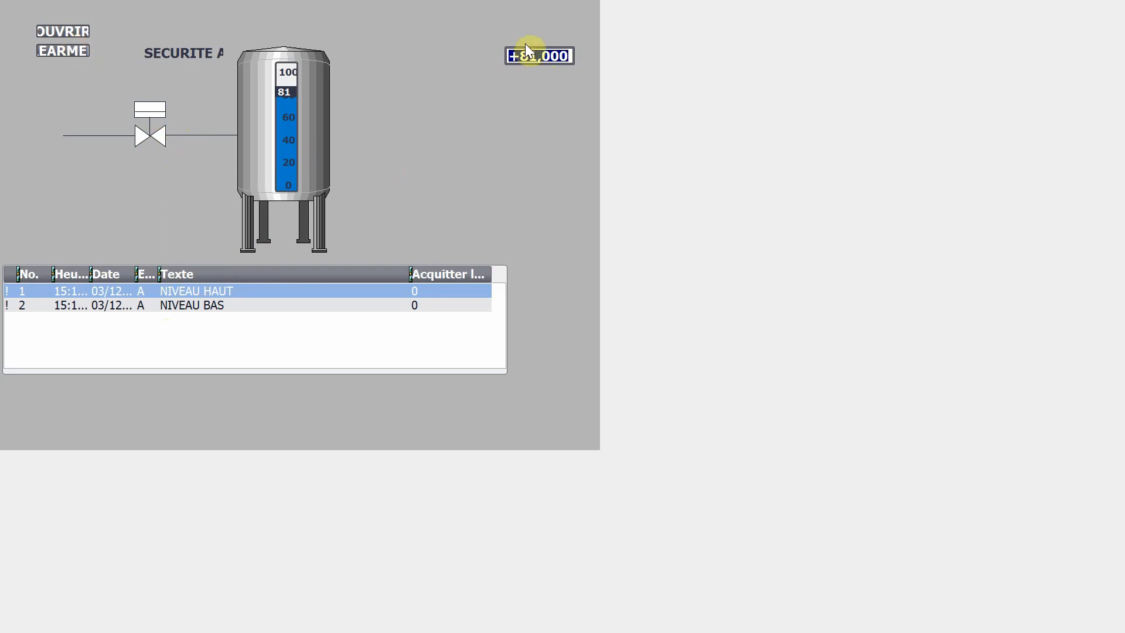
- Set the tank level to 54, then rearm the safety and command the valve to open
text(54)
key(Return)
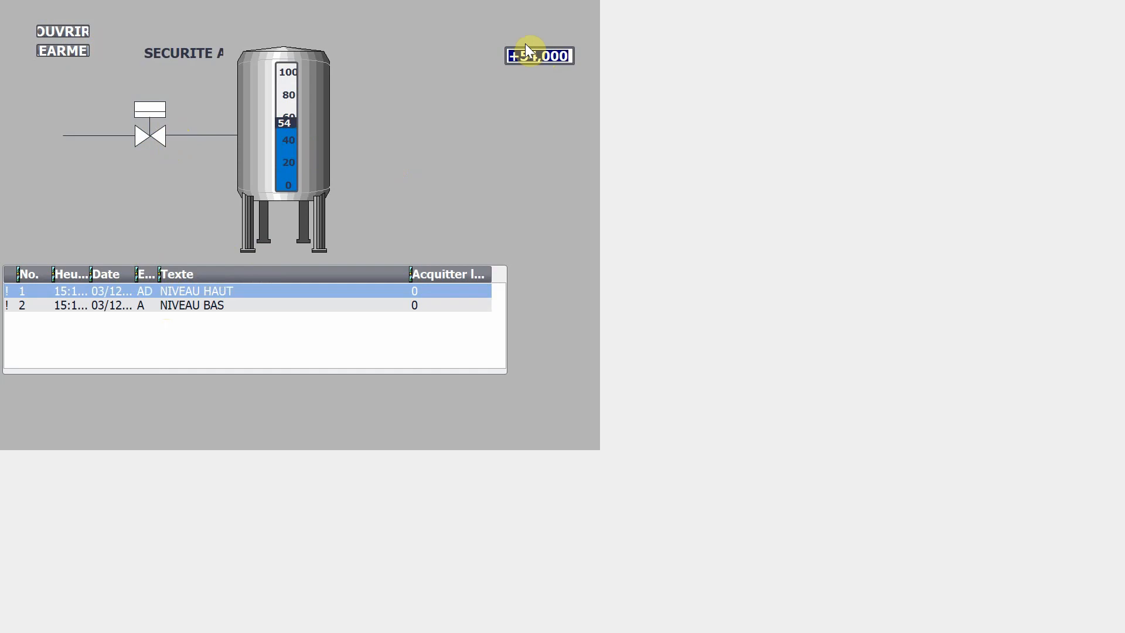
click(56, 47)
click(61, 28)
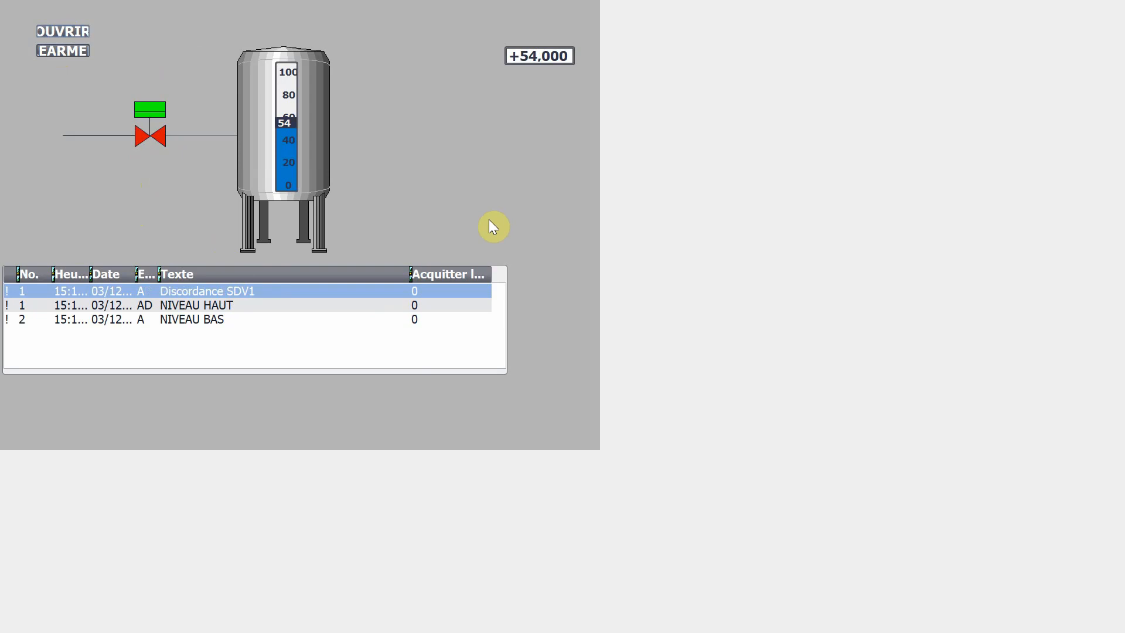
- Enable the Acquitter button in the toolbar settings of Vue_1's alarm view in TIA Portal, and save the project
key(alt+Tab)
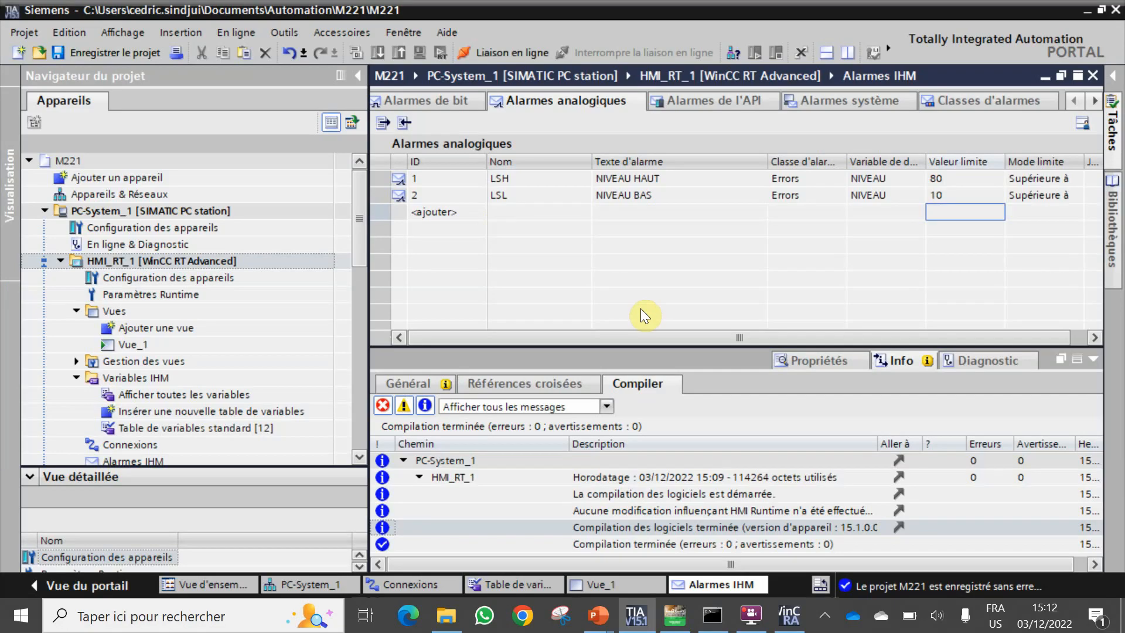
click(596, 582)
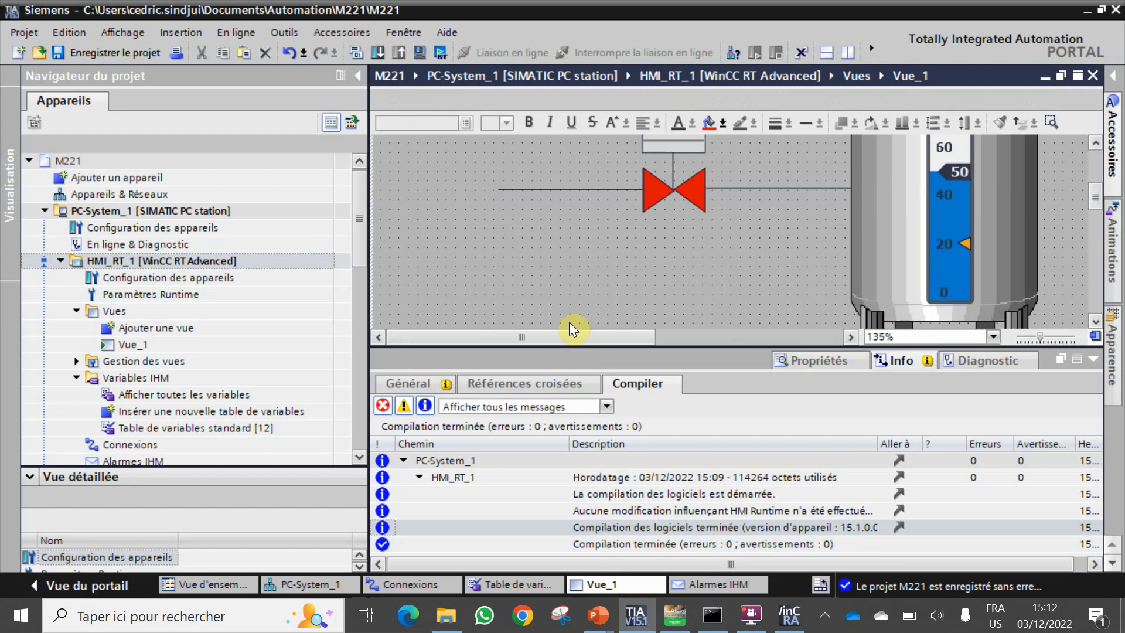
drag(565, 336, 666, 328)
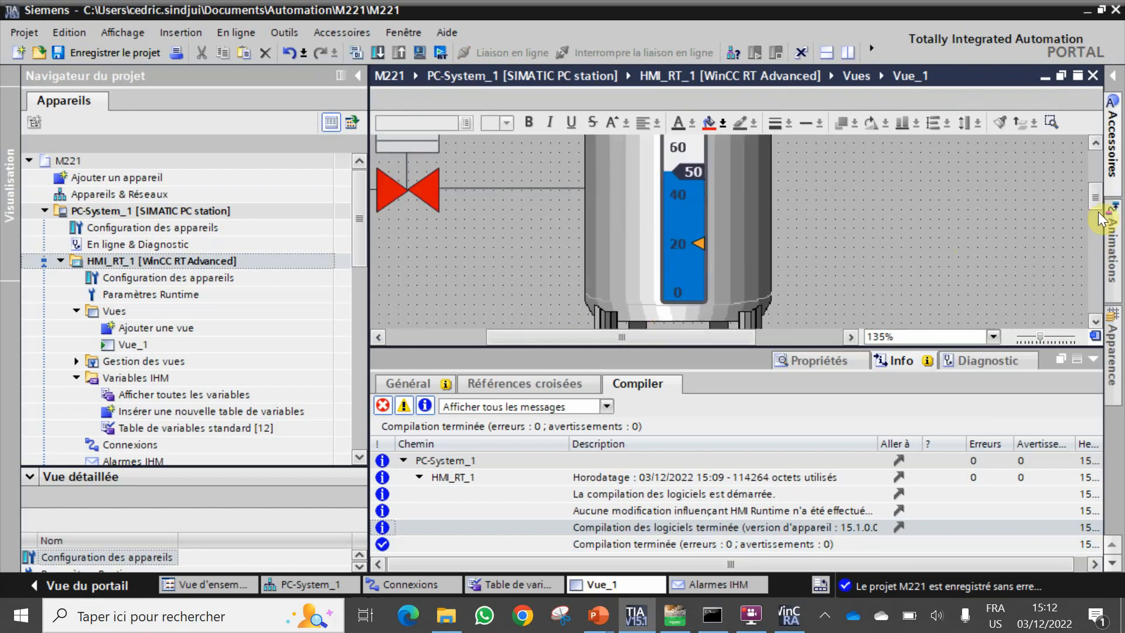
drag(1096, 196, 1095, 236)
click(915, 257)
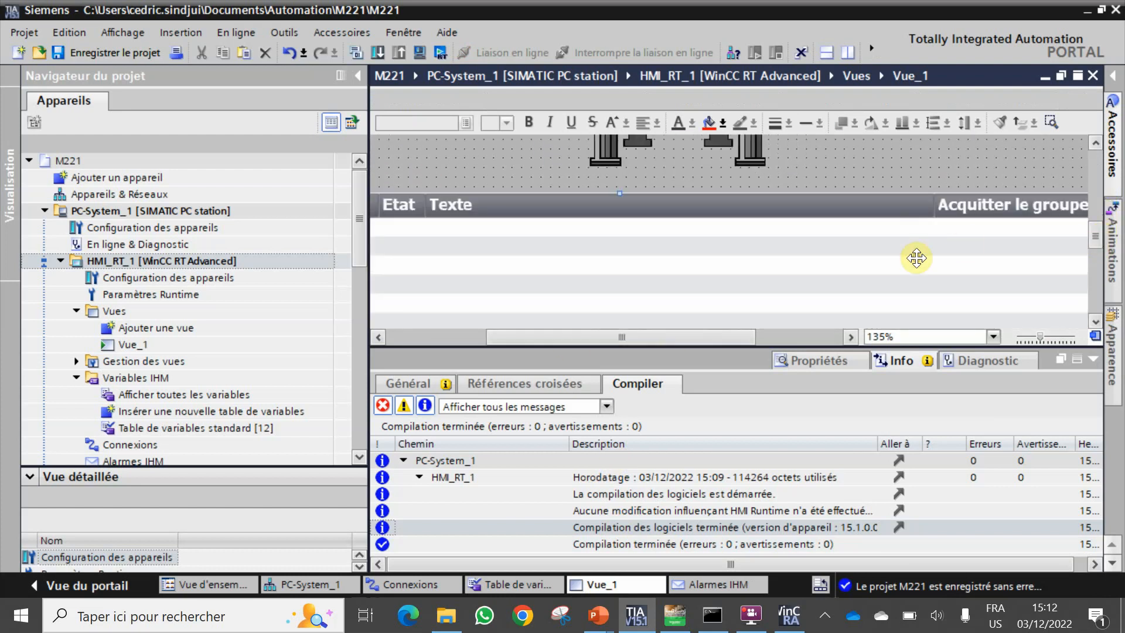
click(838, 362)
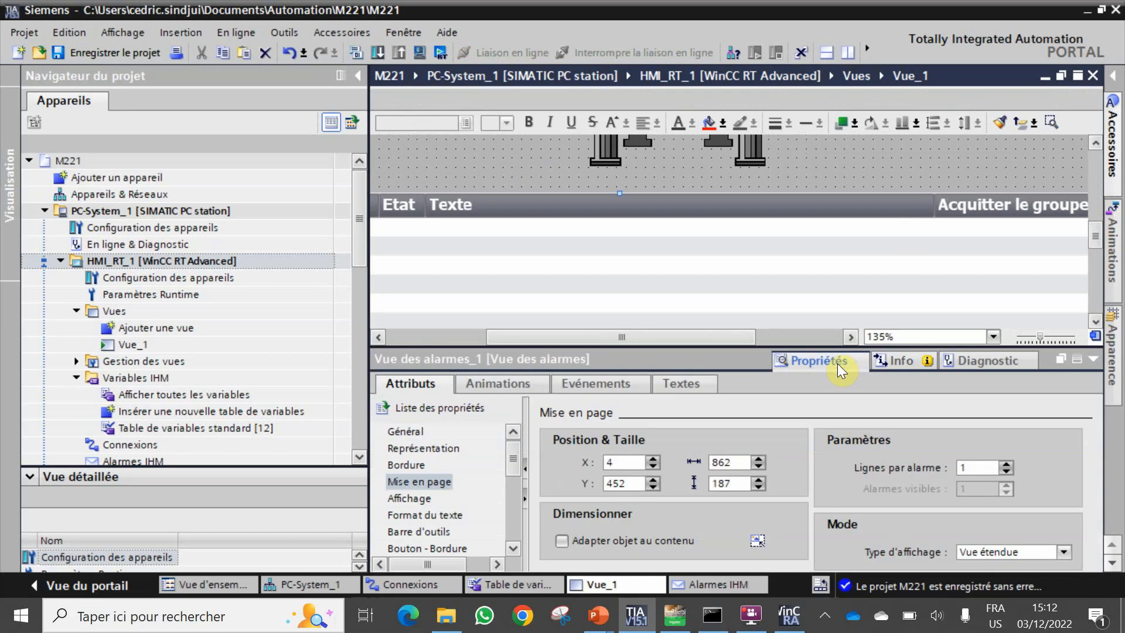
click(438, 446)
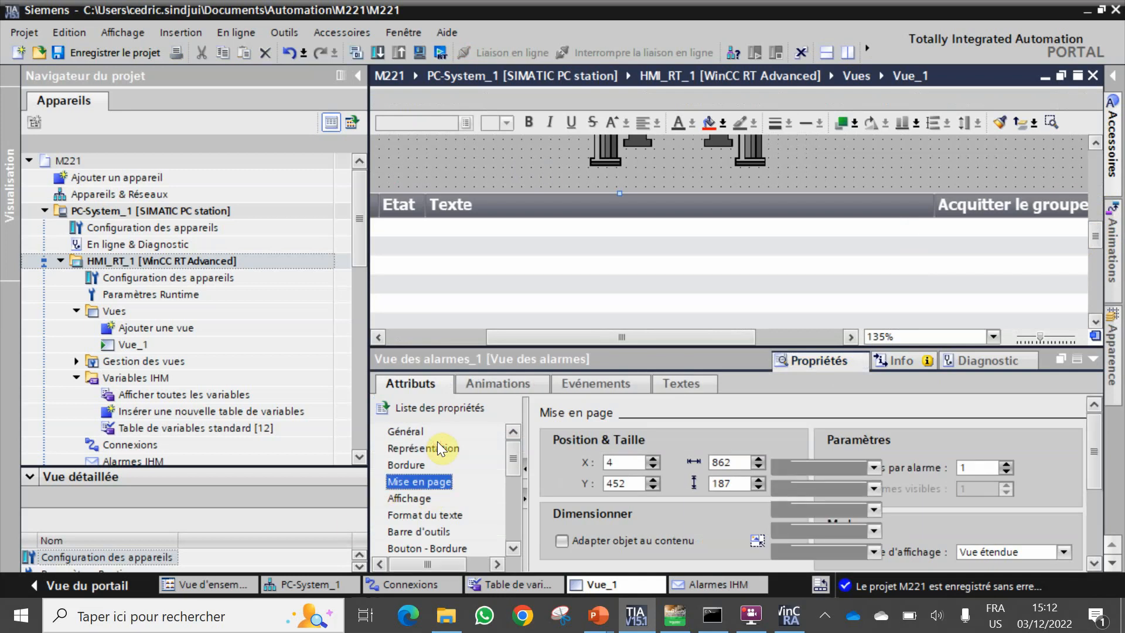
click(413, 431)
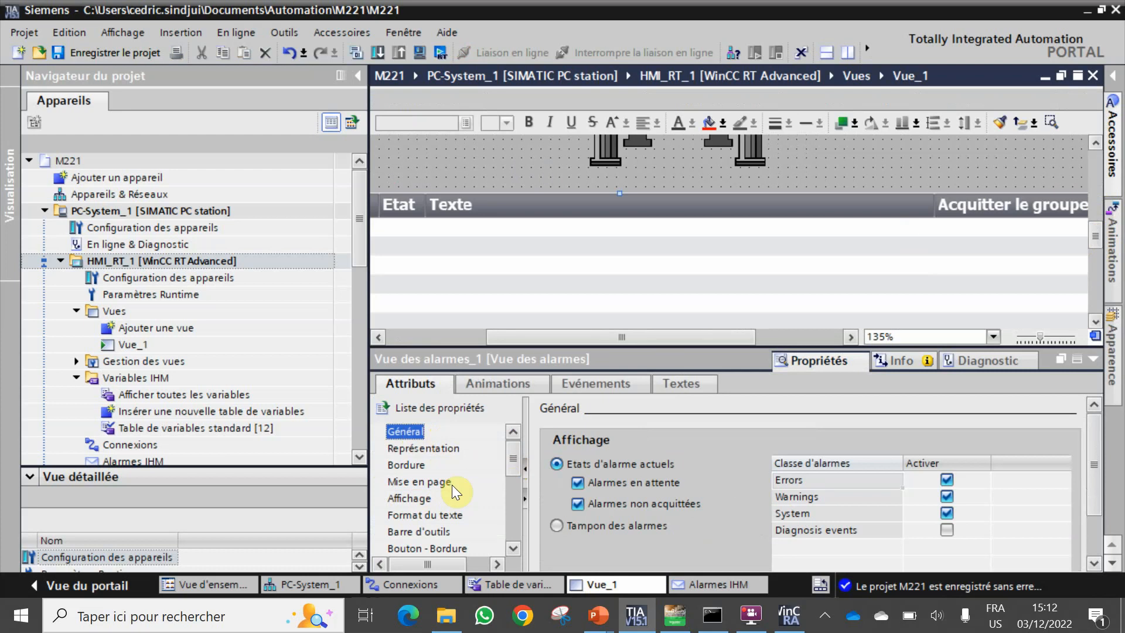
click(437, 530)
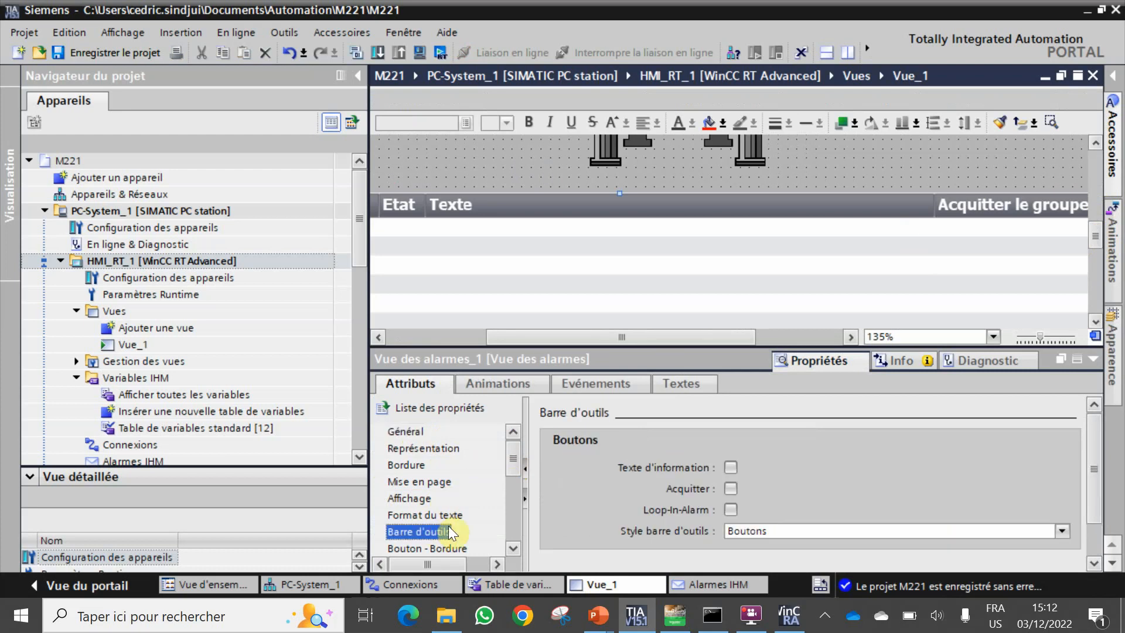
click(730, 488)
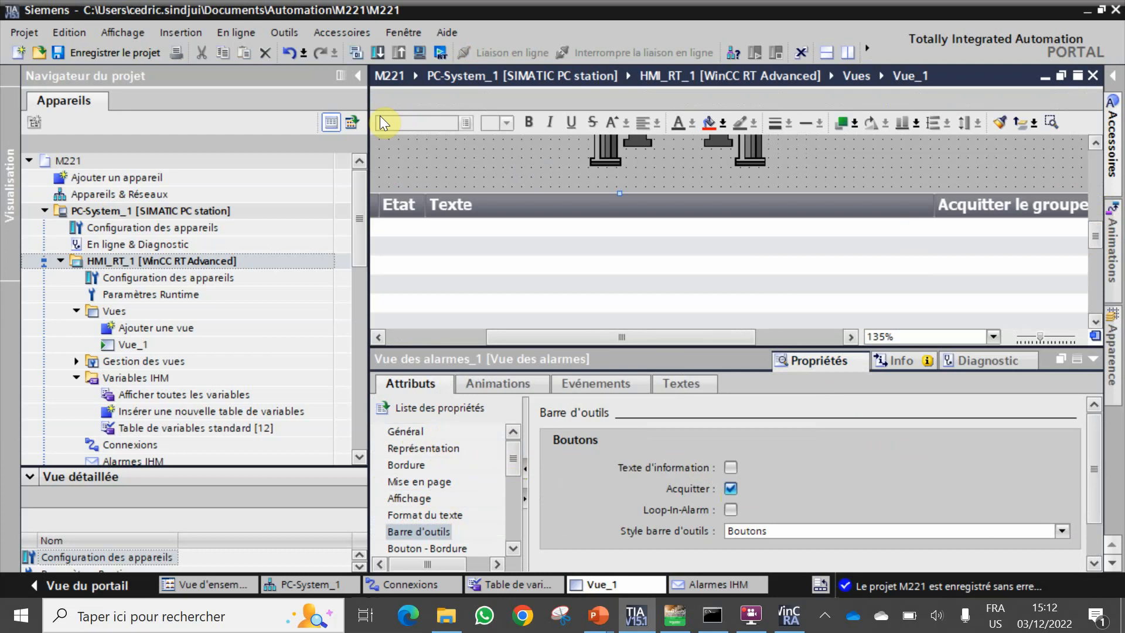
click(87, 54)
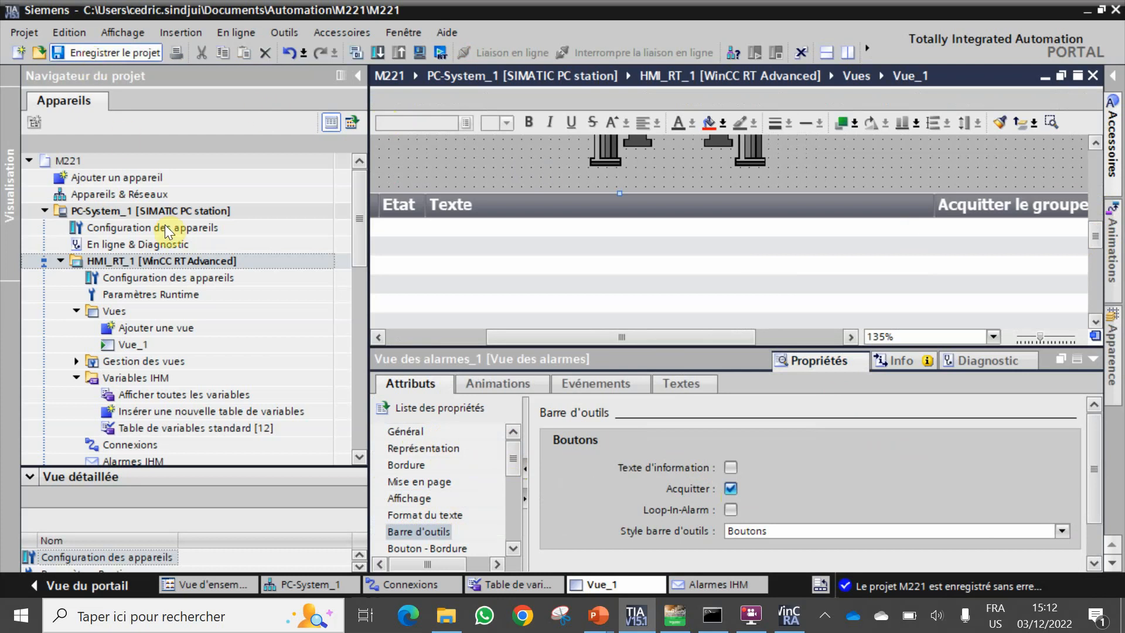
- Compile the HMI_RT_1 software changes and start Runtime again
right_click(166, 258)
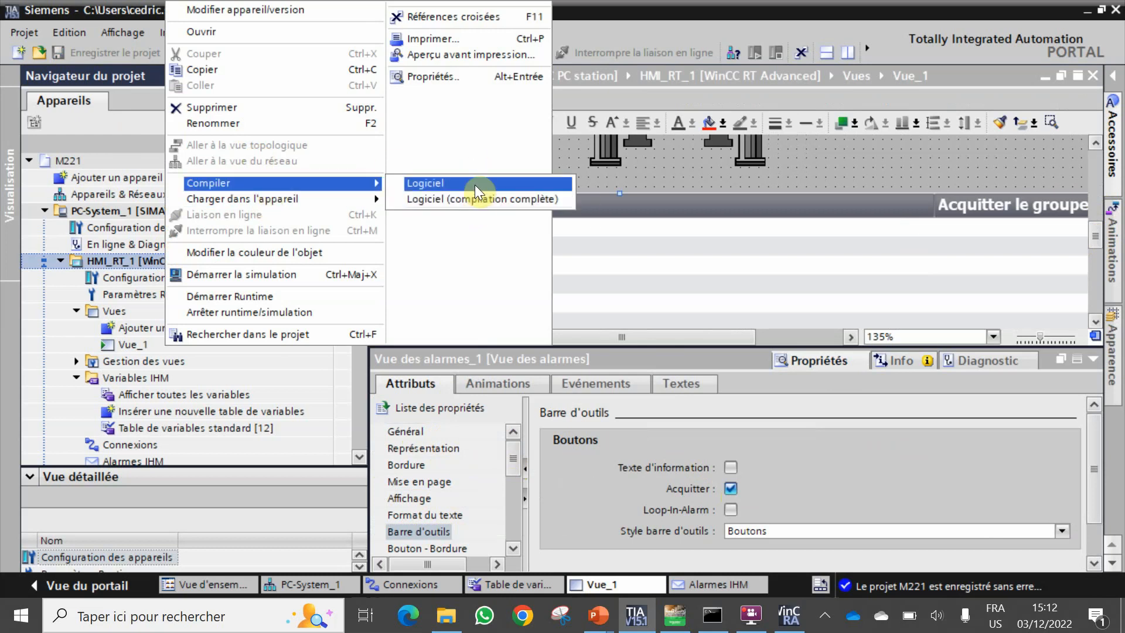
click(475, 183)
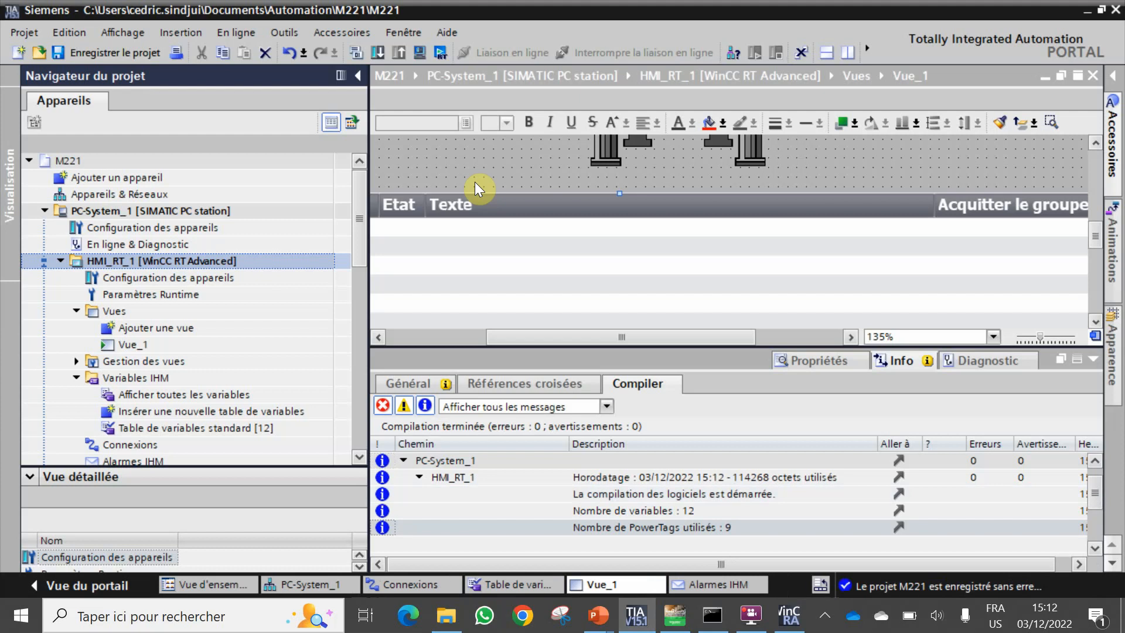
right_click(229, 261)
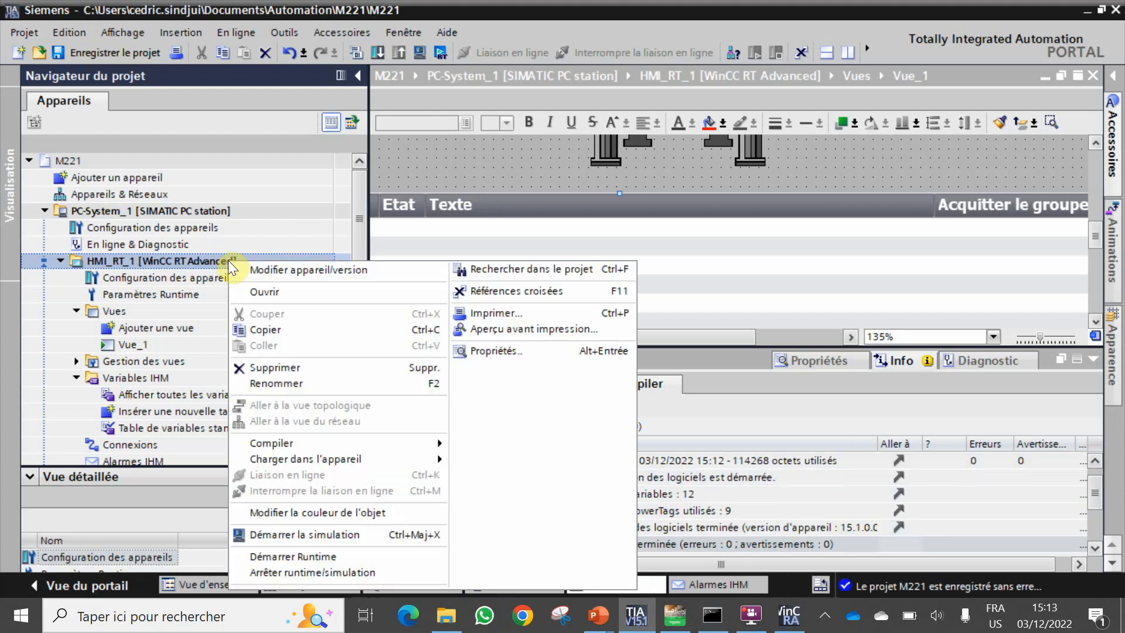
click(321, 554)
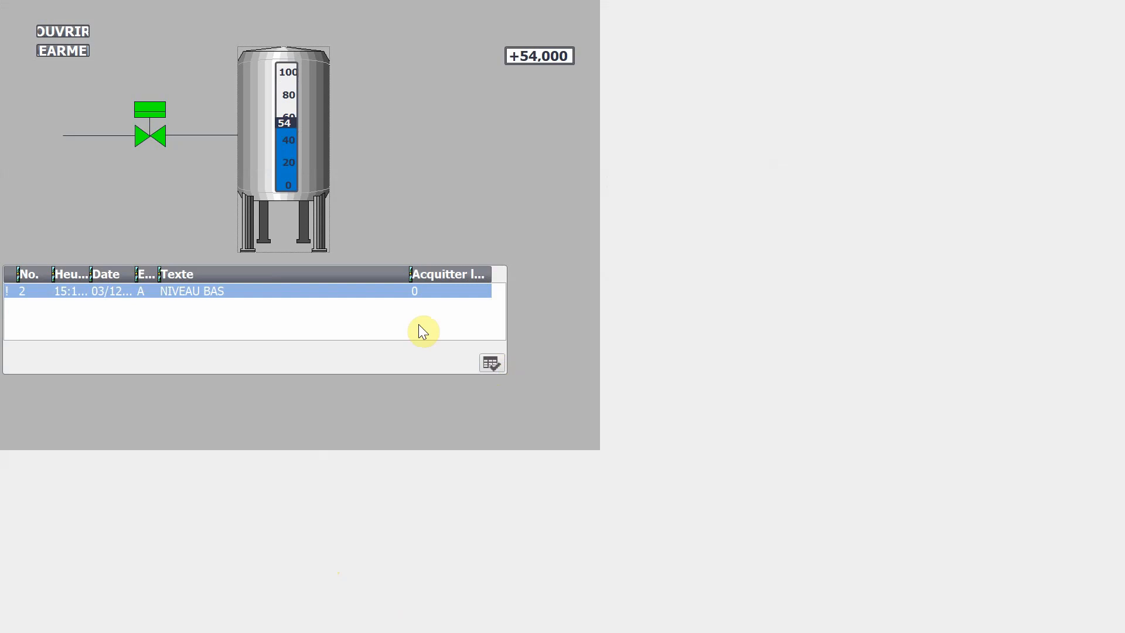
- Acknowledge the NIVEAU BAS alarm in the Runtime alarm view and select its row
click(491, 364)
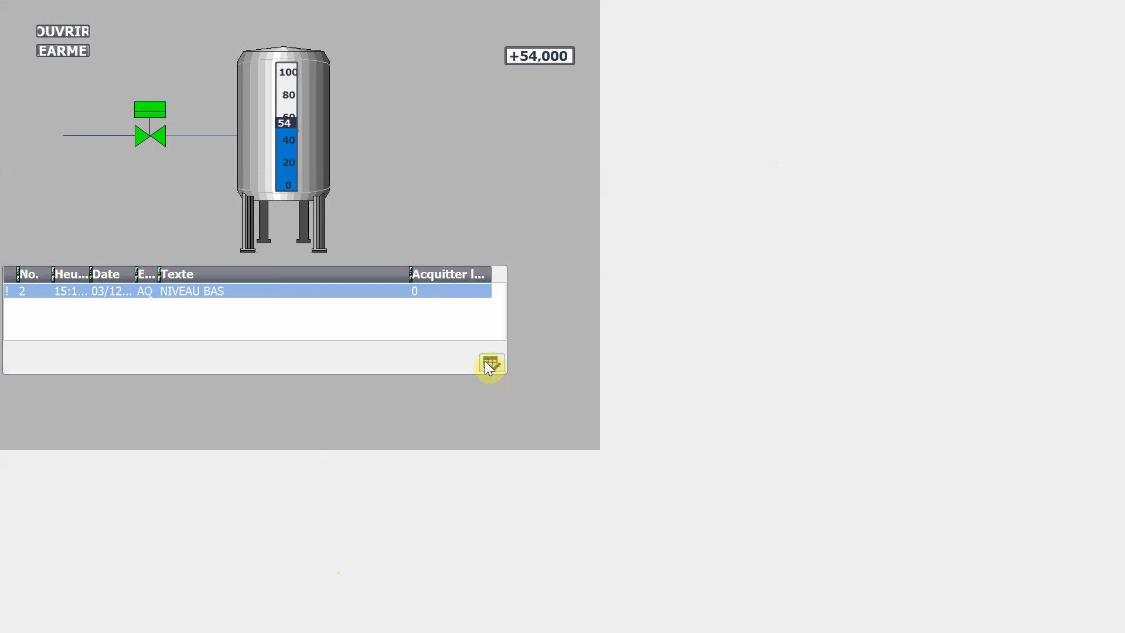
click(349, 294)
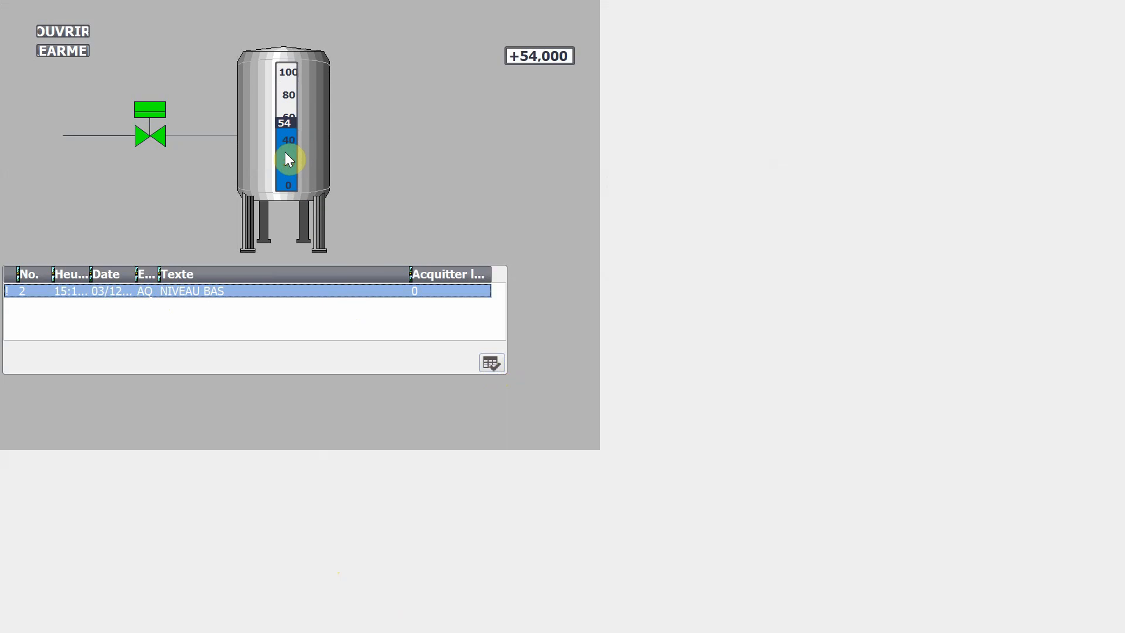
- Set the tank level to 84 and acknowledge the NIVEAU HAUT alarm in the alarm view
click(521, 49)
click(527, 57)
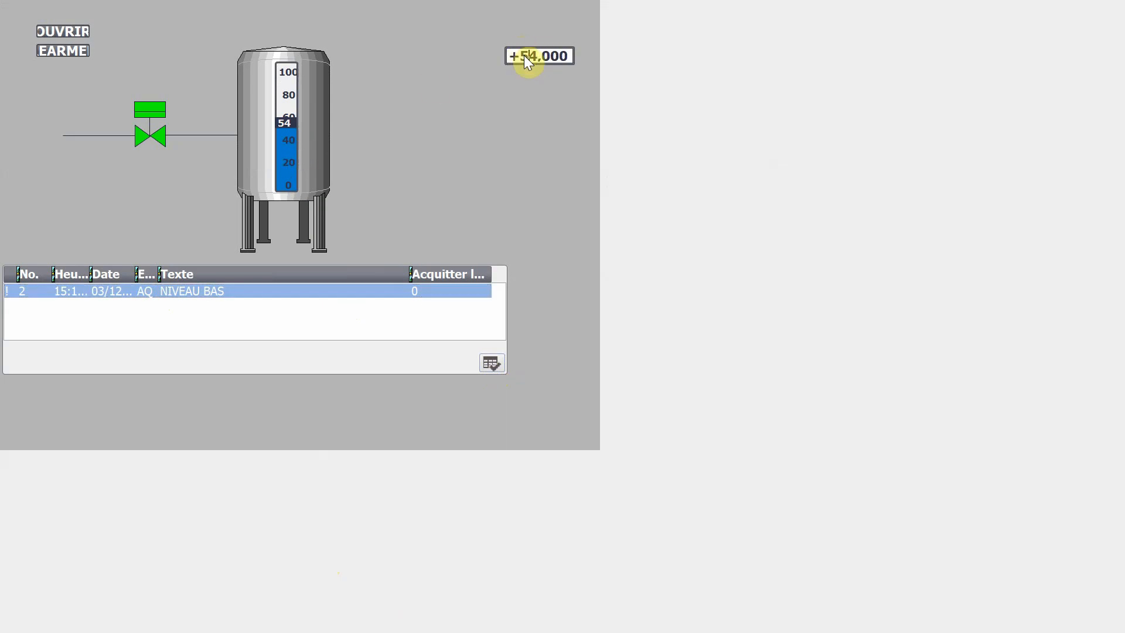
key(BackSpace)
text(8)
key(Return)
click(278, 297)
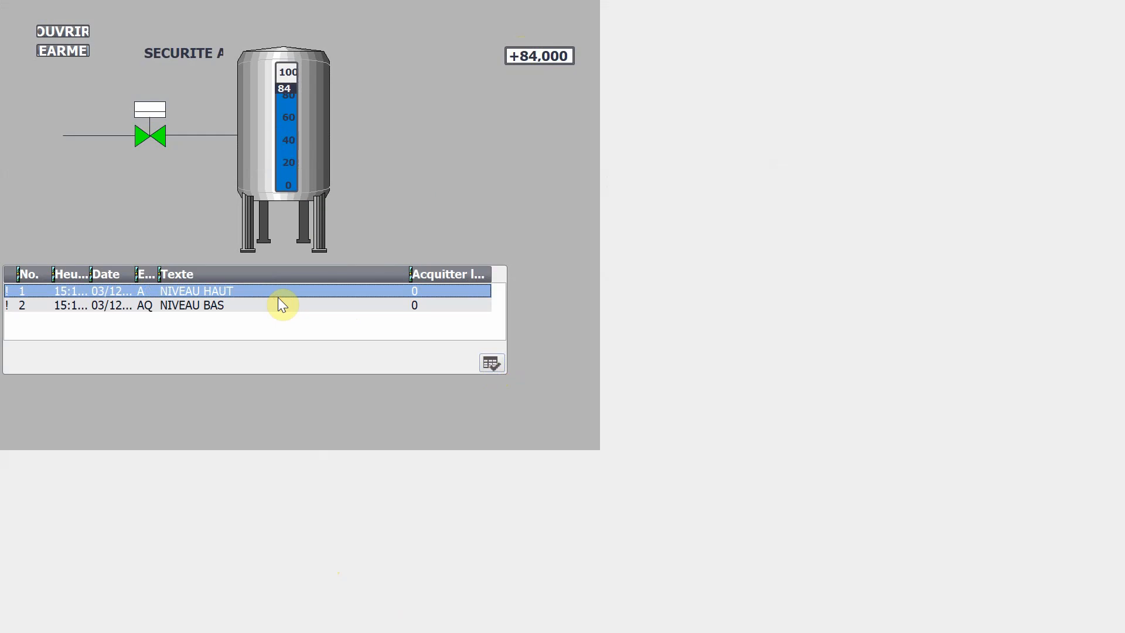
click(498, 366)
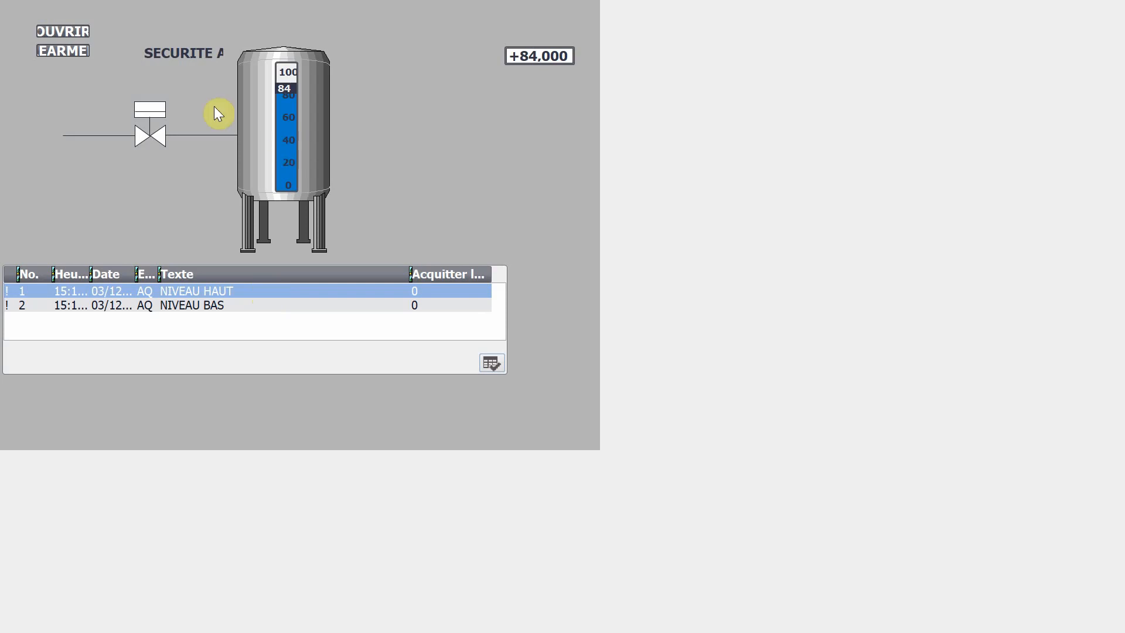
- Switch to Machine Expert - Basic, set the %TM3 timer preset in SIMULATION Rung1 to 45, and save the application to the controller
key(alt+Tab)
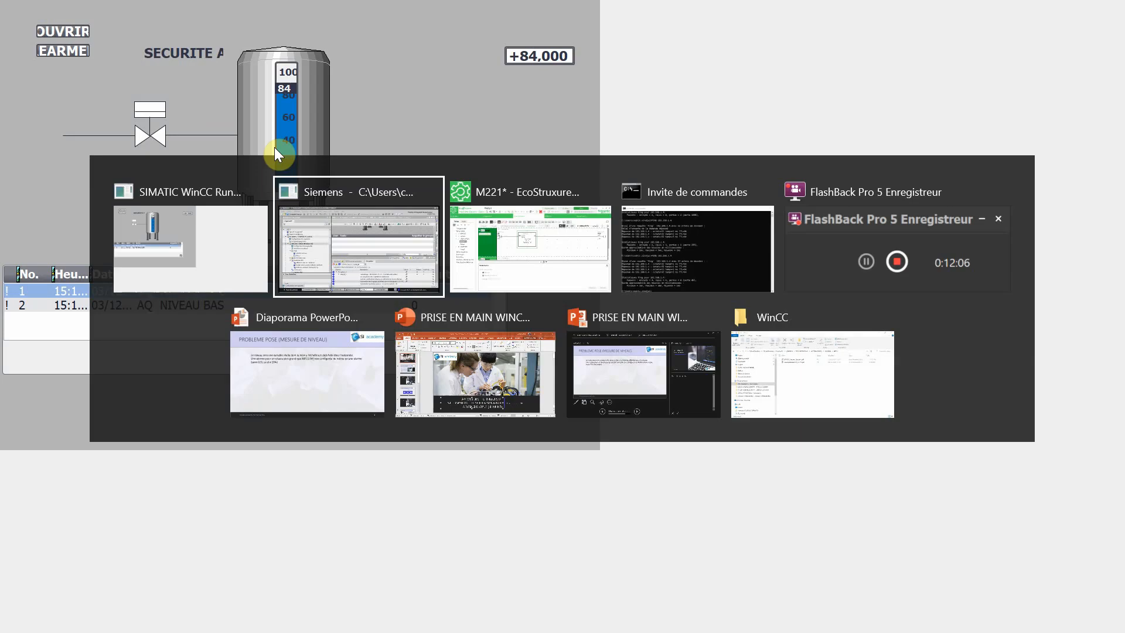
key(alt+Tab)
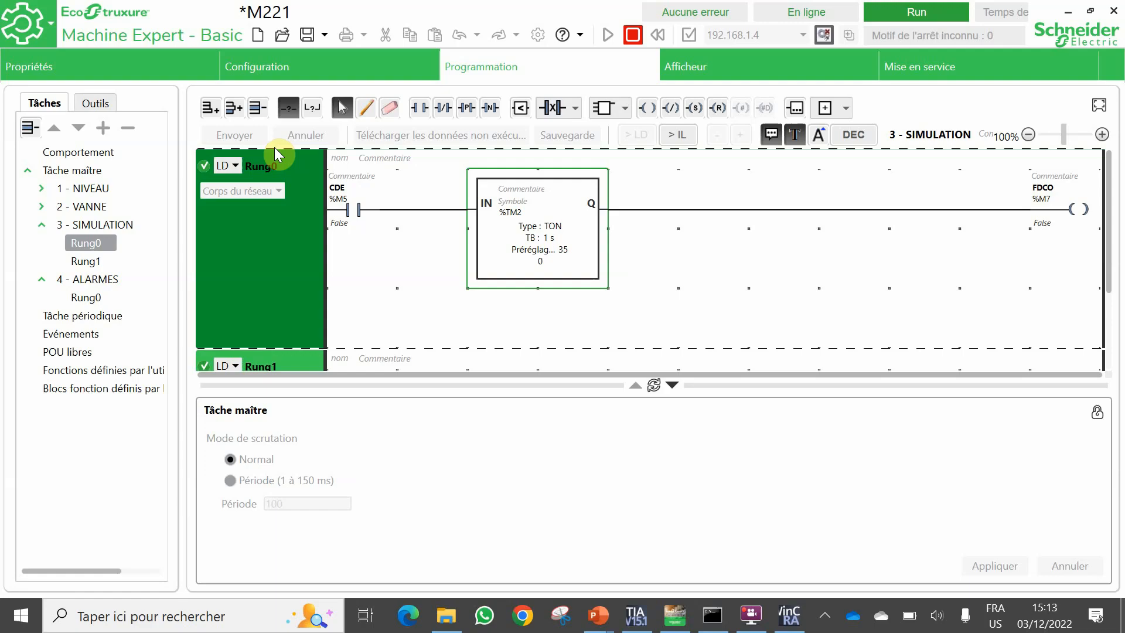
click(516, 256)
scroll(516, 256, down, 2)
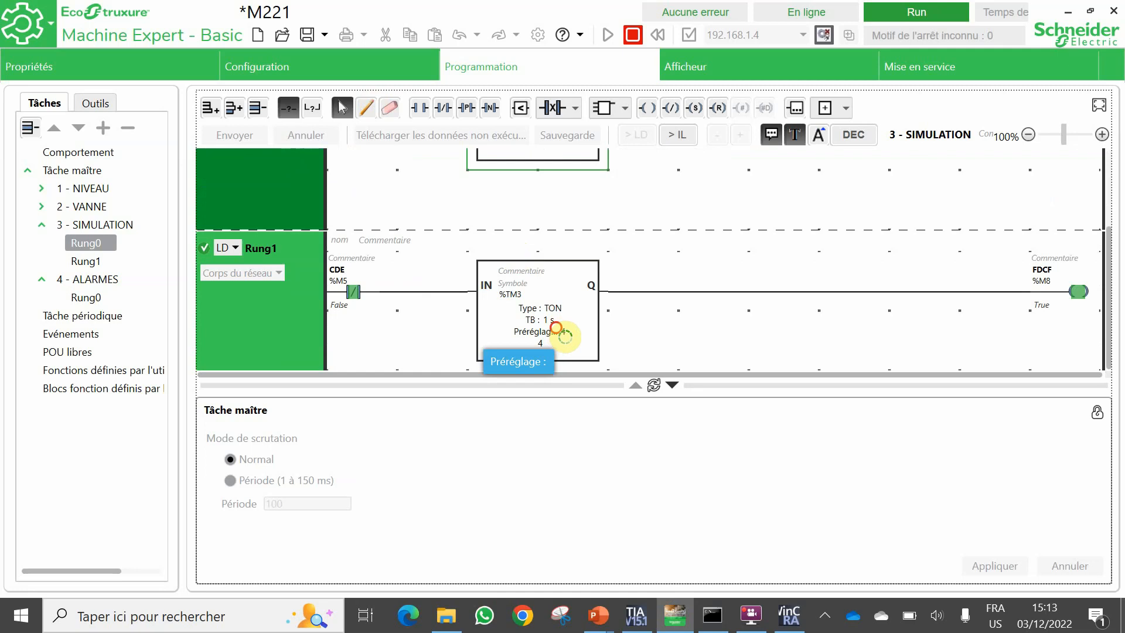
click(564, 334)
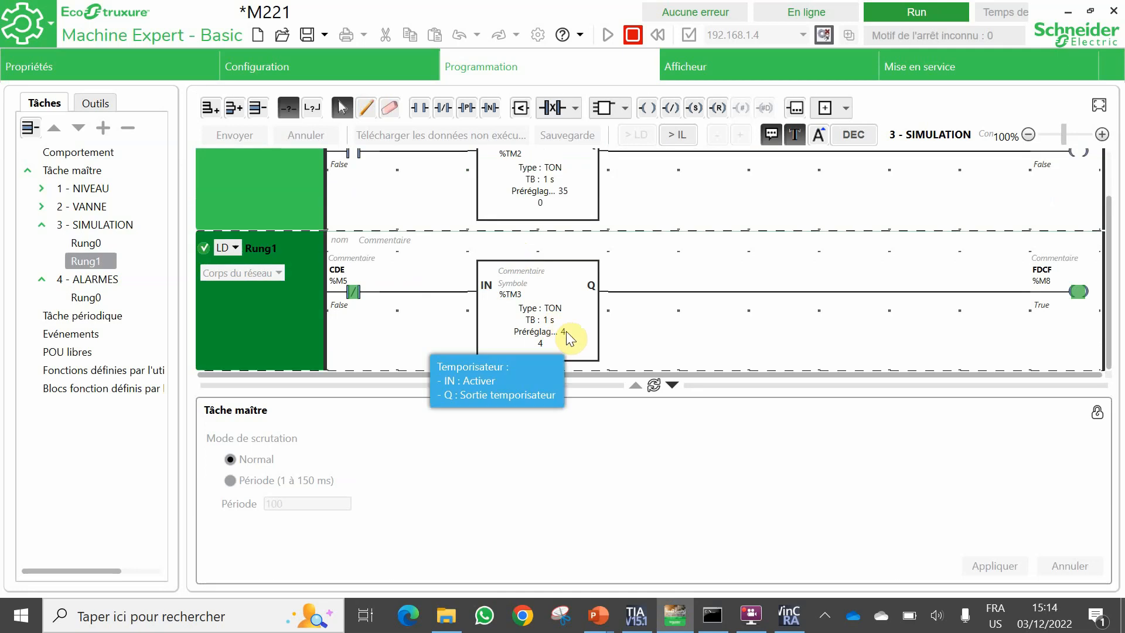
click(567, 332)
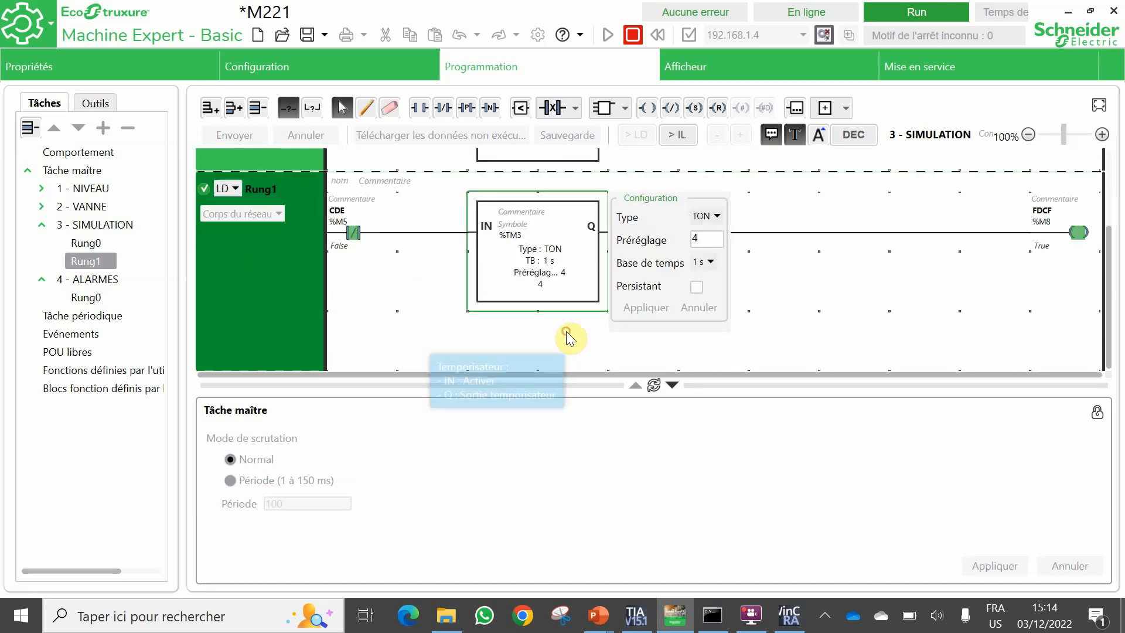
click(704, 235)
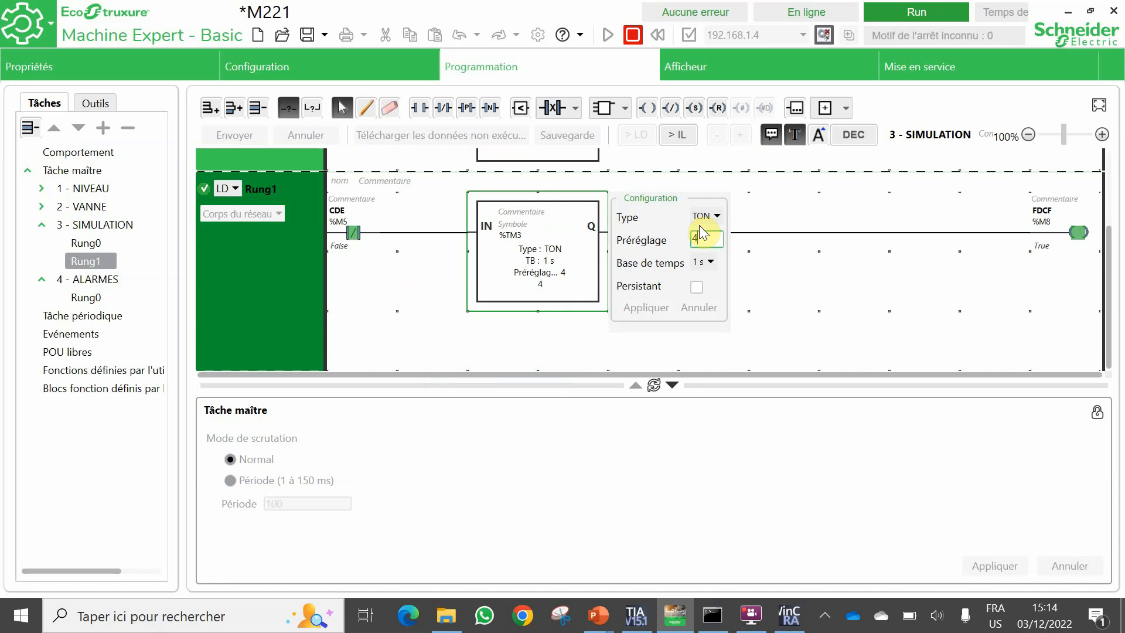
text(5)
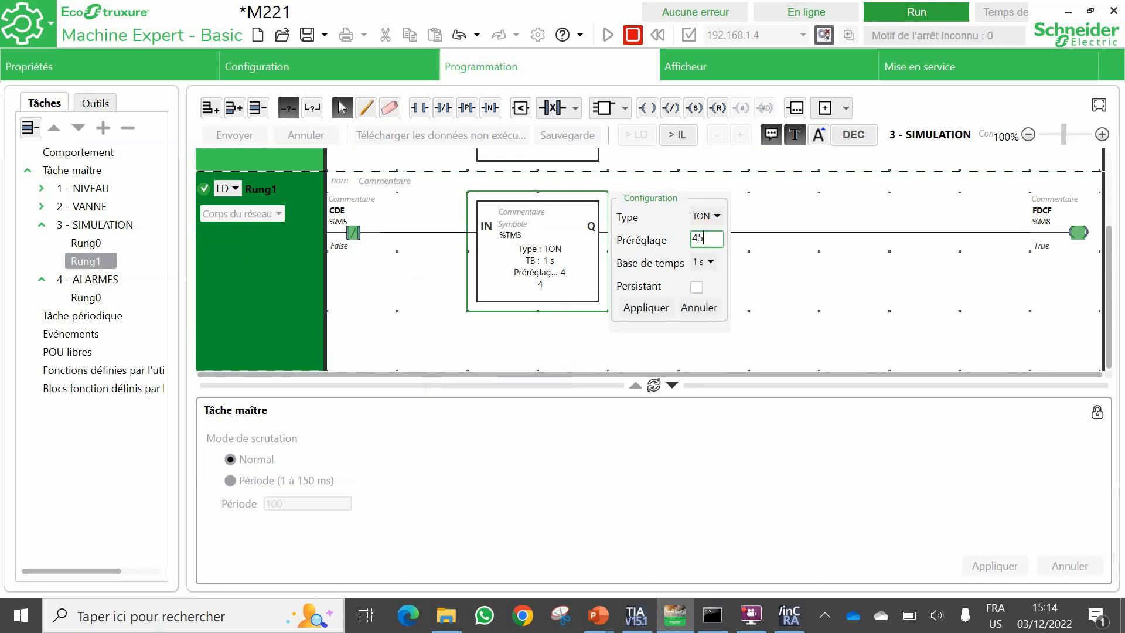
click(651, 309)
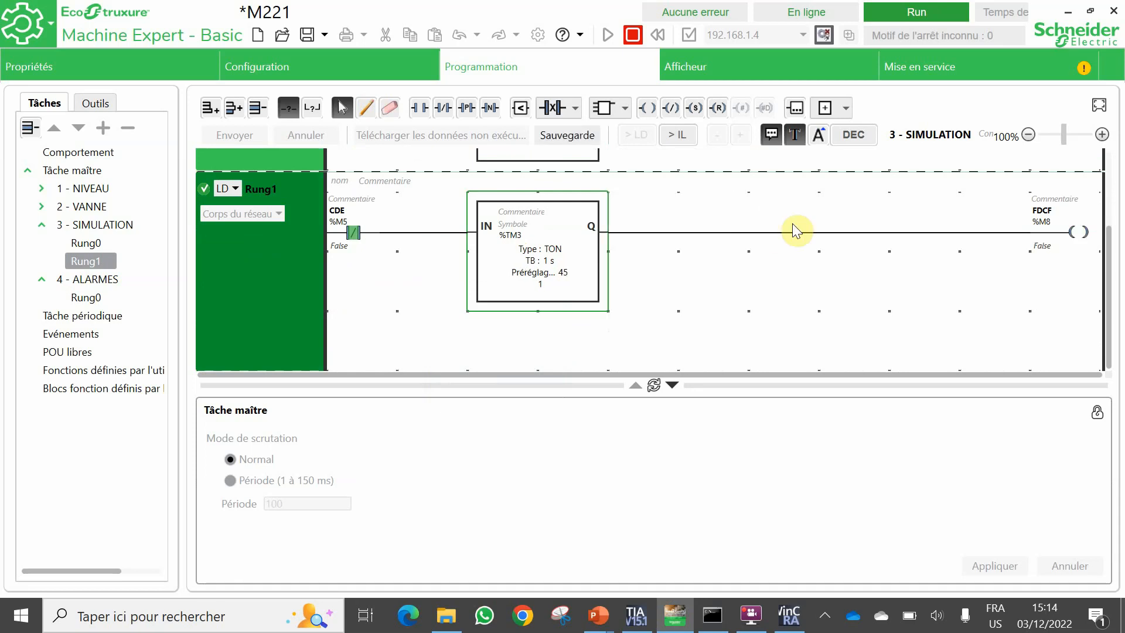
click(951, 66)
click(814, 270)
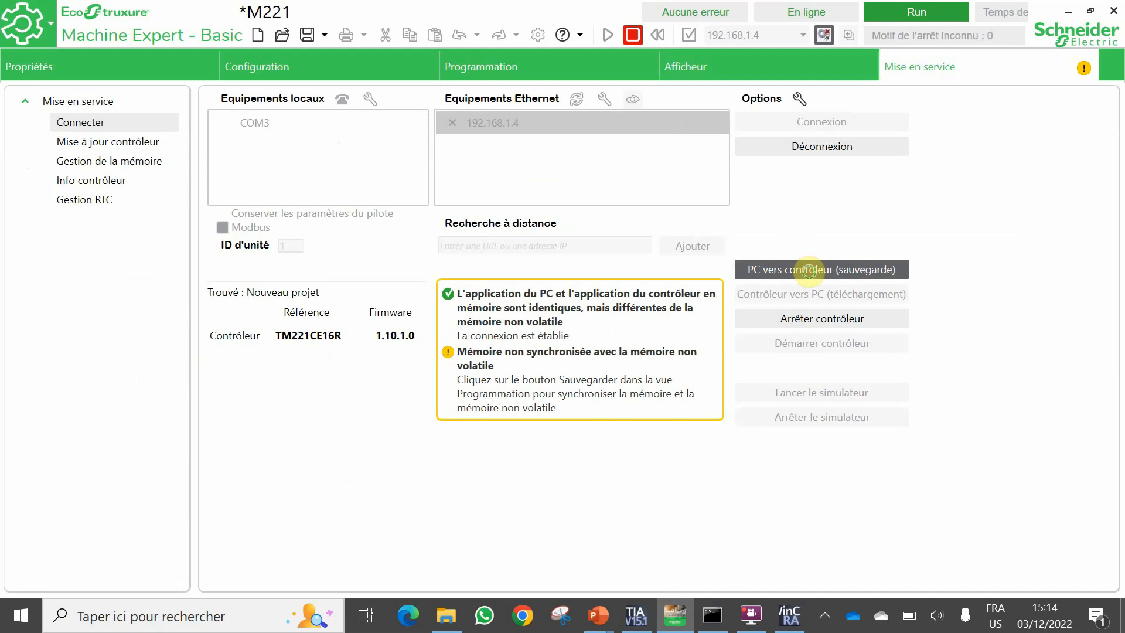
- Return to WinCC Runtime and acknowledge the Discordance SDV1 alarm
key(alt+Tab)
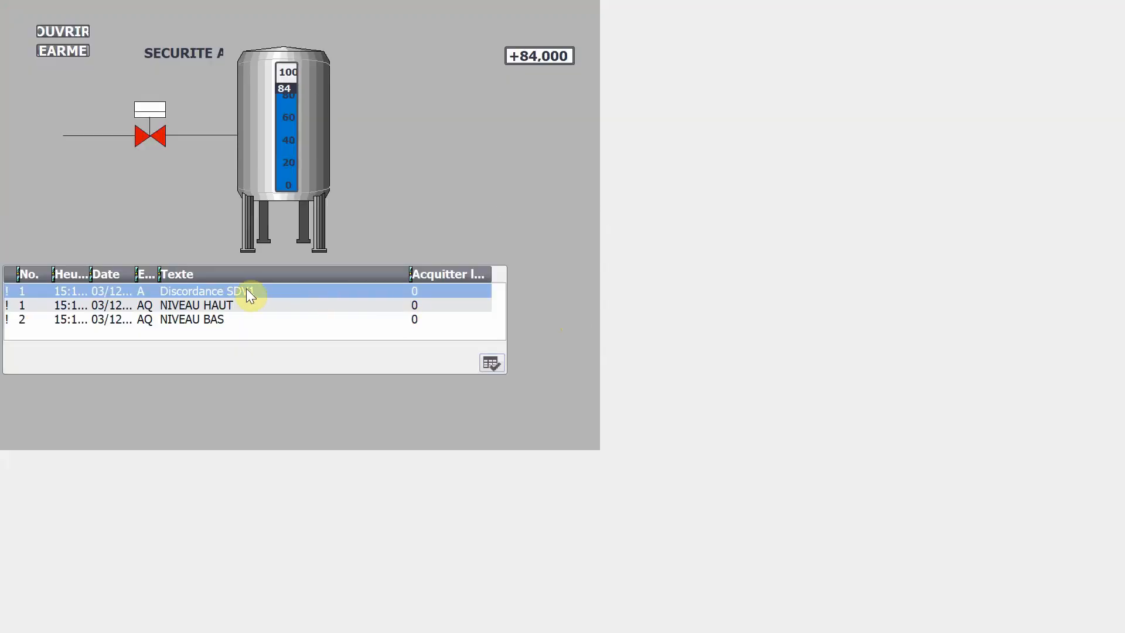
click(492, 364)
- Set the tank level to 75, rearm the safety, and command the valve to open
click(523, 54)
text(75)
key(Return)
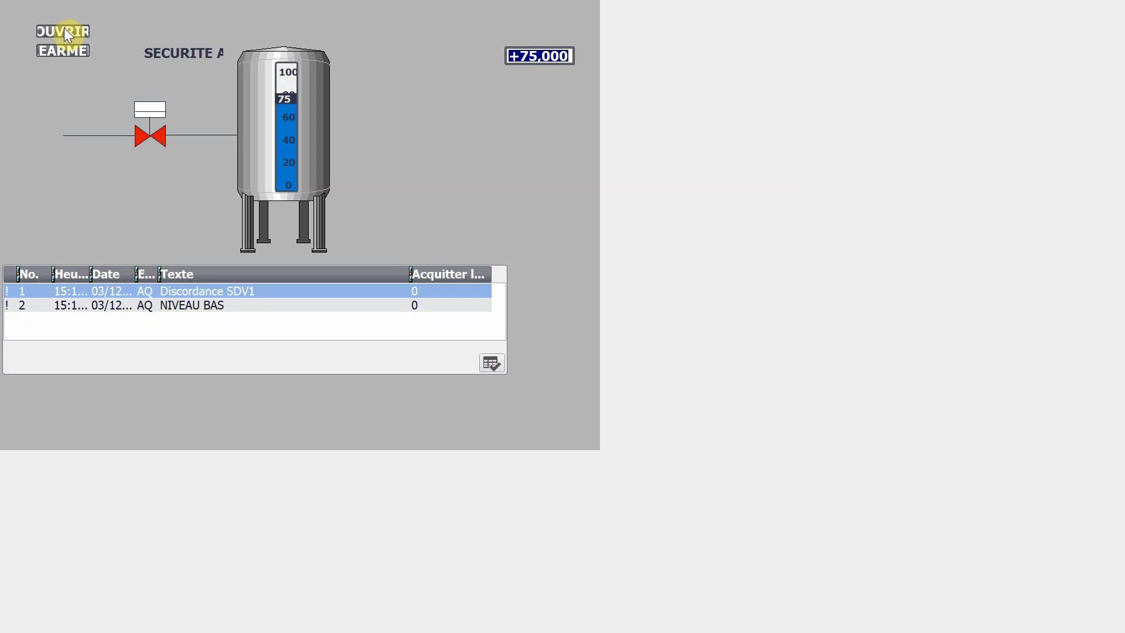
click(67, 51)
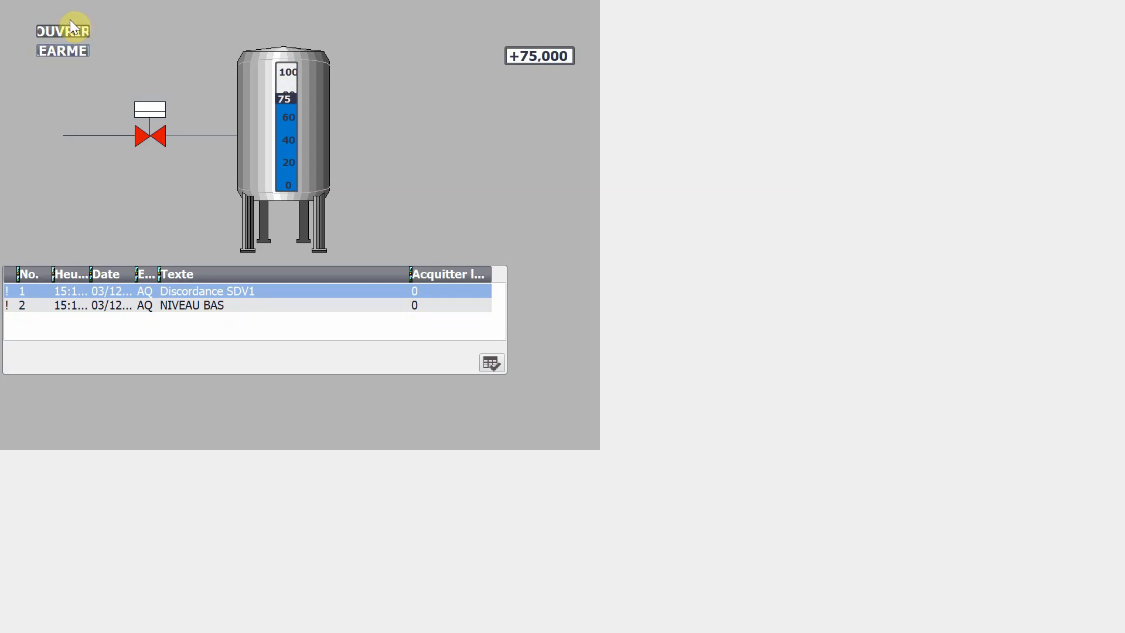
click(69, 19)
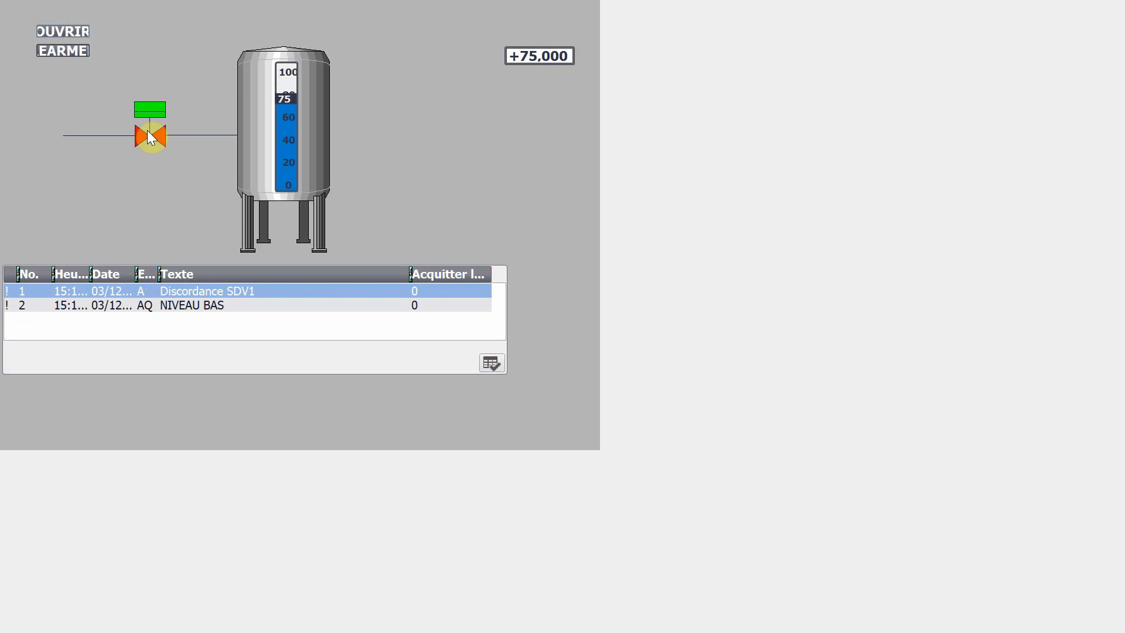
- In TIA Portal's Vue_1, move the valve's left red triangle straight down until it is clear of the grey triangle beneath it
key(alt+Tab)
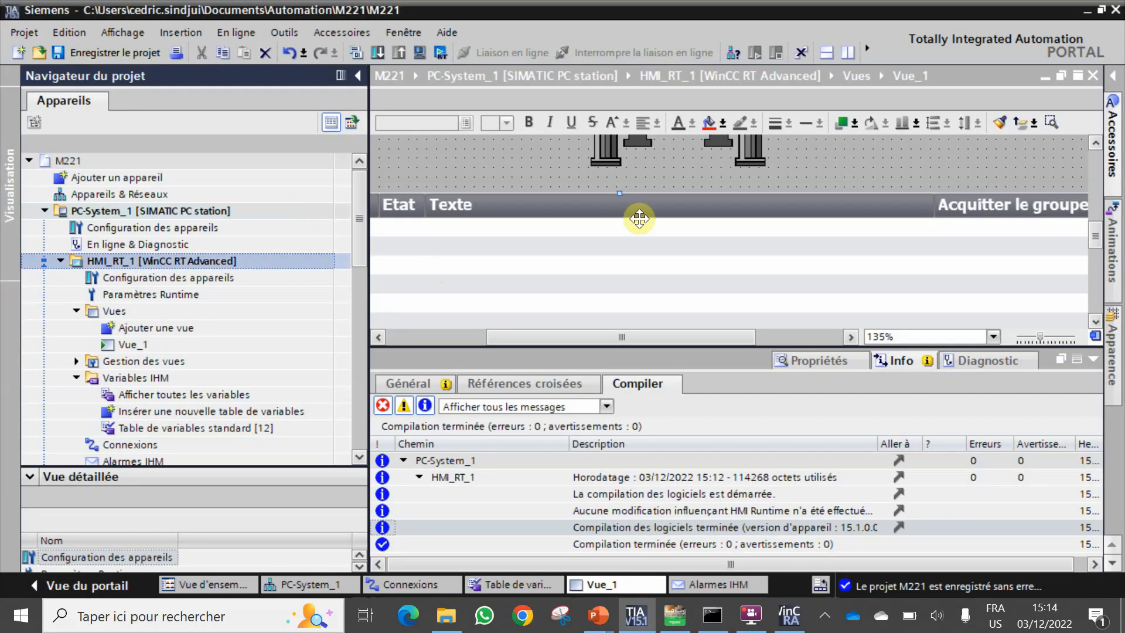
click(1096, 353)
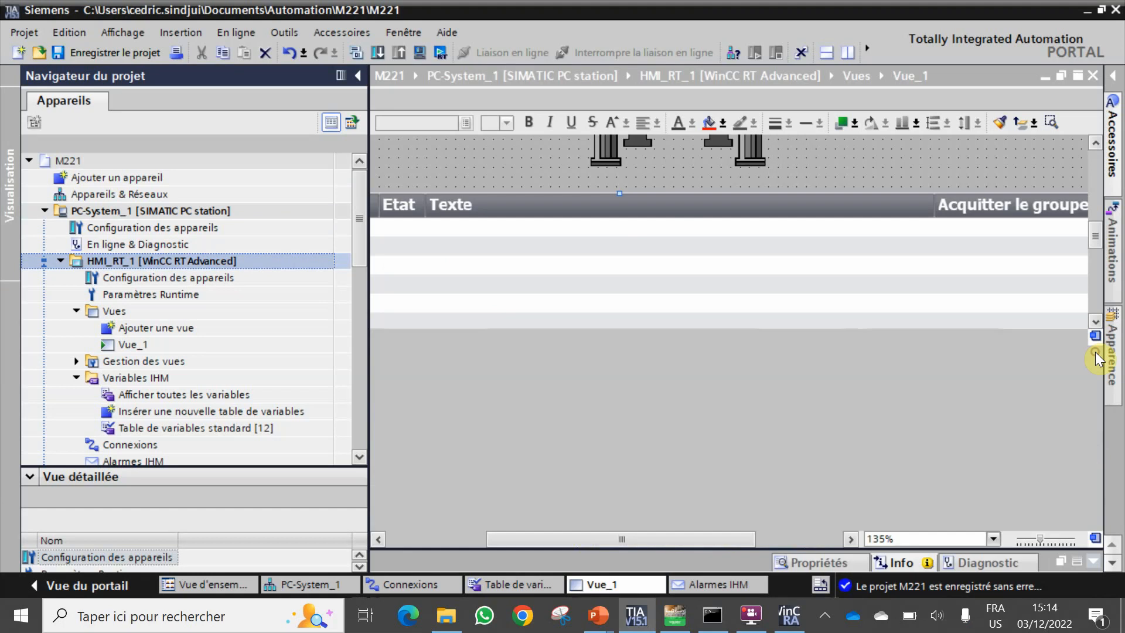
drag(610, 276, 683, 363)
scroll(683, 363, up, 5)
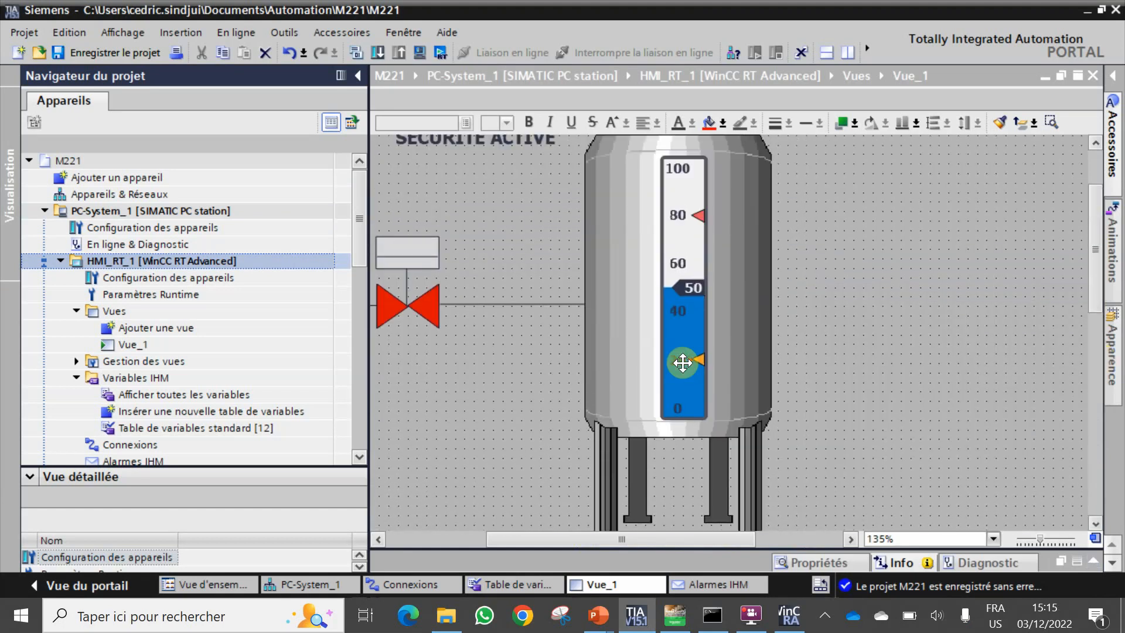
click(384, 293)
key(Down)
key(Down)
key(Down)
key(Down)
key(Down)
key(Down)
key(Down)
key(Down)
key(Down)
key(Down)
key(Down)
key(Down)
key(Down)
key(Down)
key(Down)
key(Down)
key(Down)
key(Down)
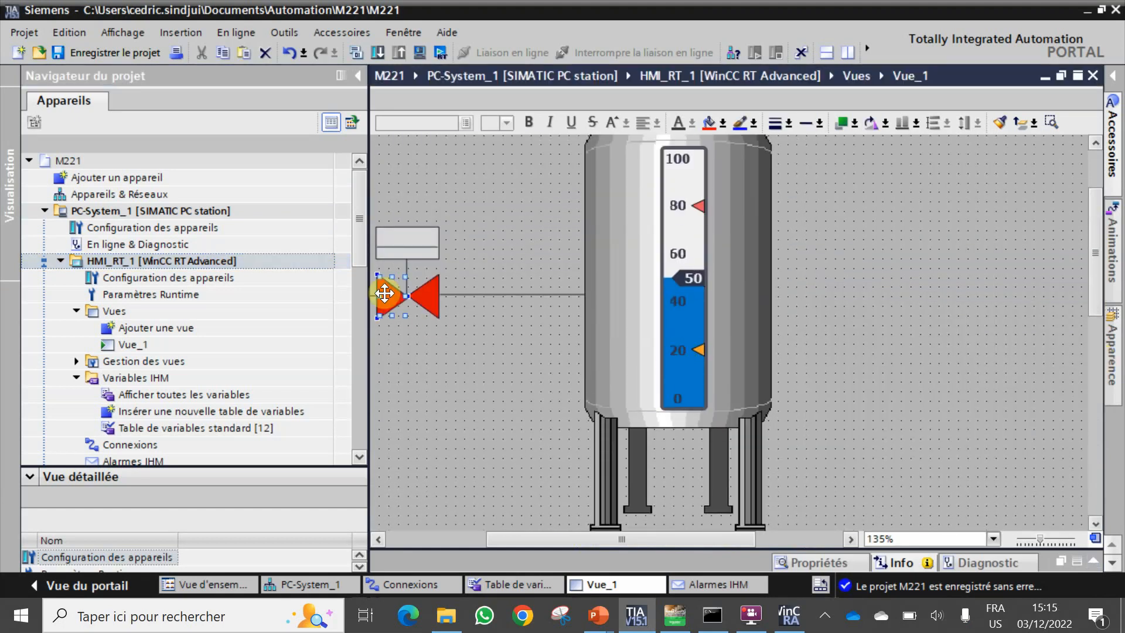
key(Down)
key(Down)
key(Down)
key(Down)
key(Down)
key(Down)
key(Down)
key(Down)
key(Down)
key(Down)
key(Down)
key(Down)
key(Down)
key(Down)
key(Down)
key(Down)
key(Down)
key(Down)
key(Down)
key(Down)
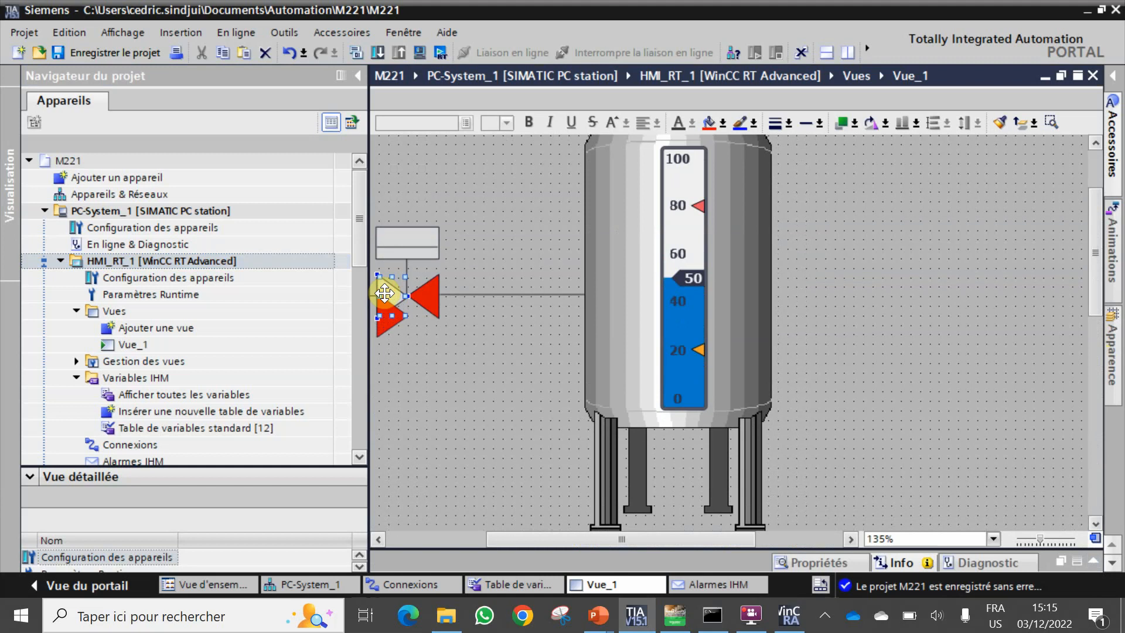
key(Down)
key(Down)
key(Down)
key(Down)
key(Down)
key(Down)
key(Down)
key(Down)
key(Down)
key(Down)
key(Down)
key(Down)
key(Down)
key(Down)
key(Down)
key(Down)
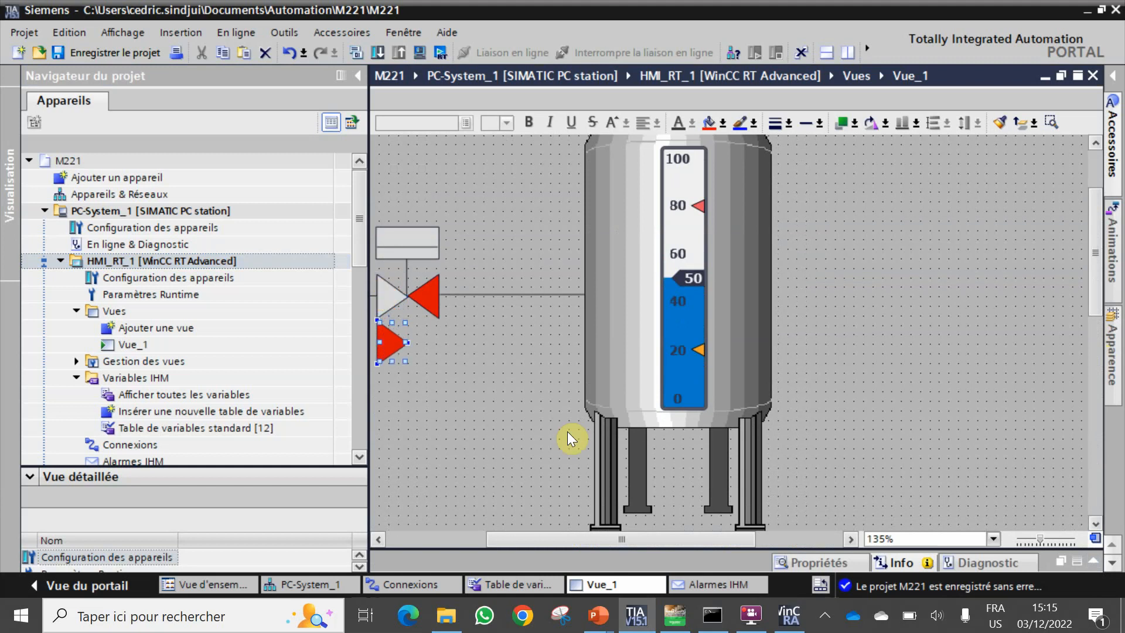
- Review the appearance and visibility animations of the moved red triangle, including their variables and ranges
click(822, 558)
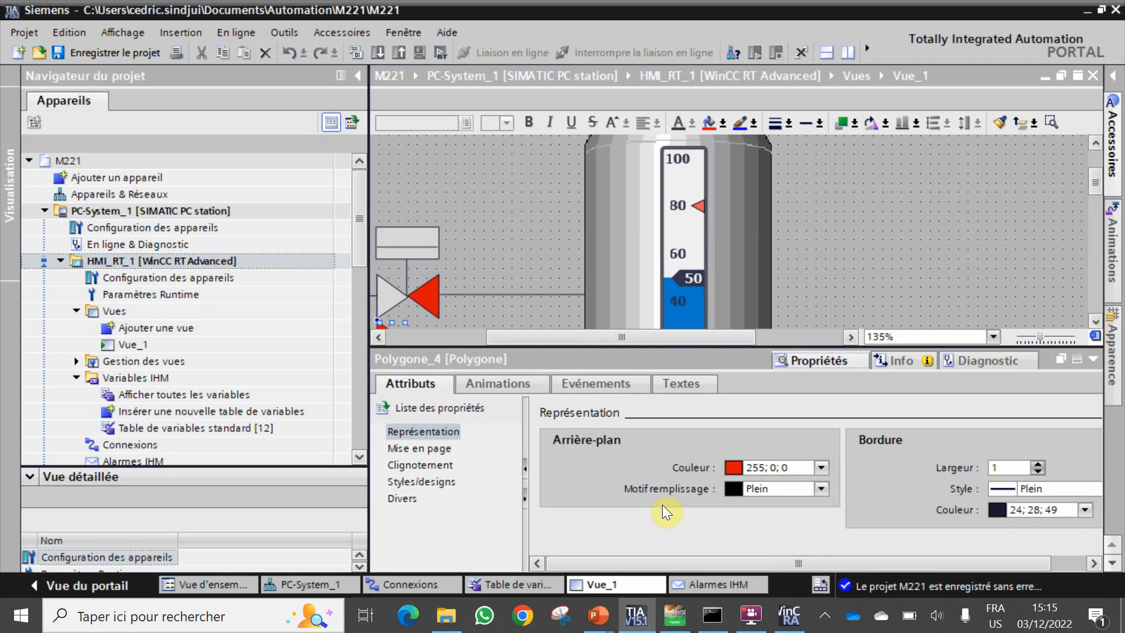
click(490, 384)
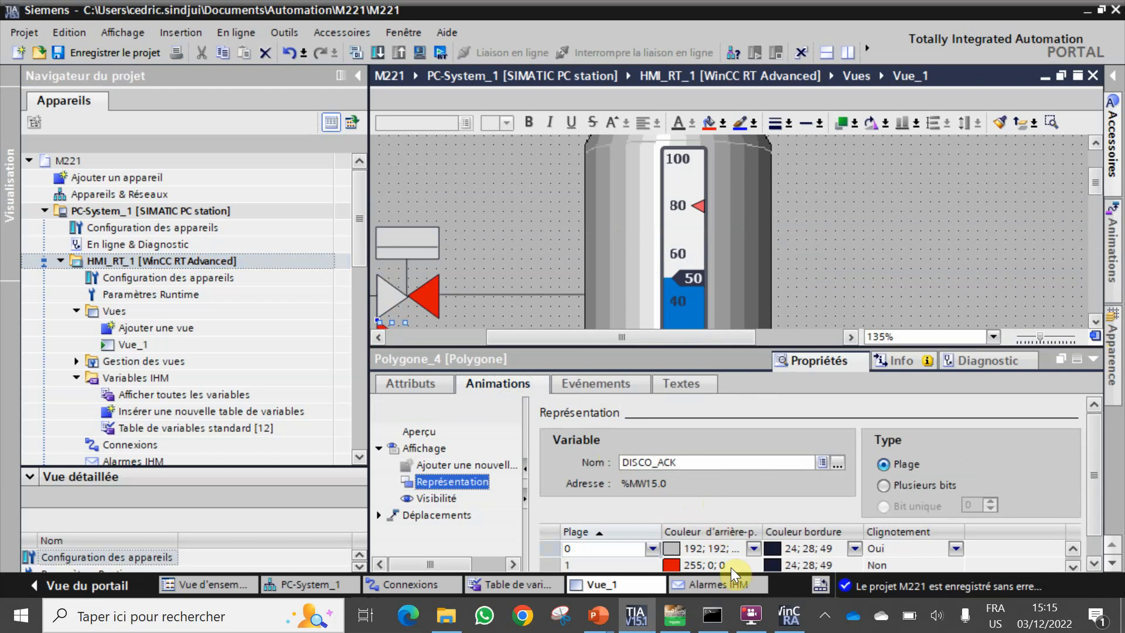
mouse_move(675, 611)
click(438, 500)
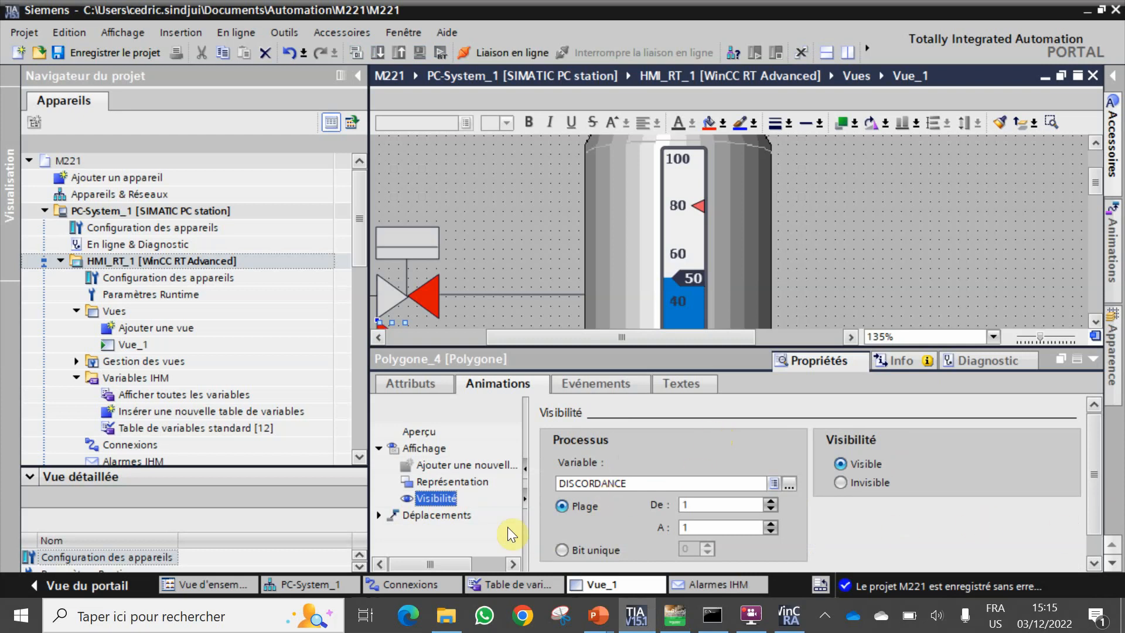
click(452, 479)
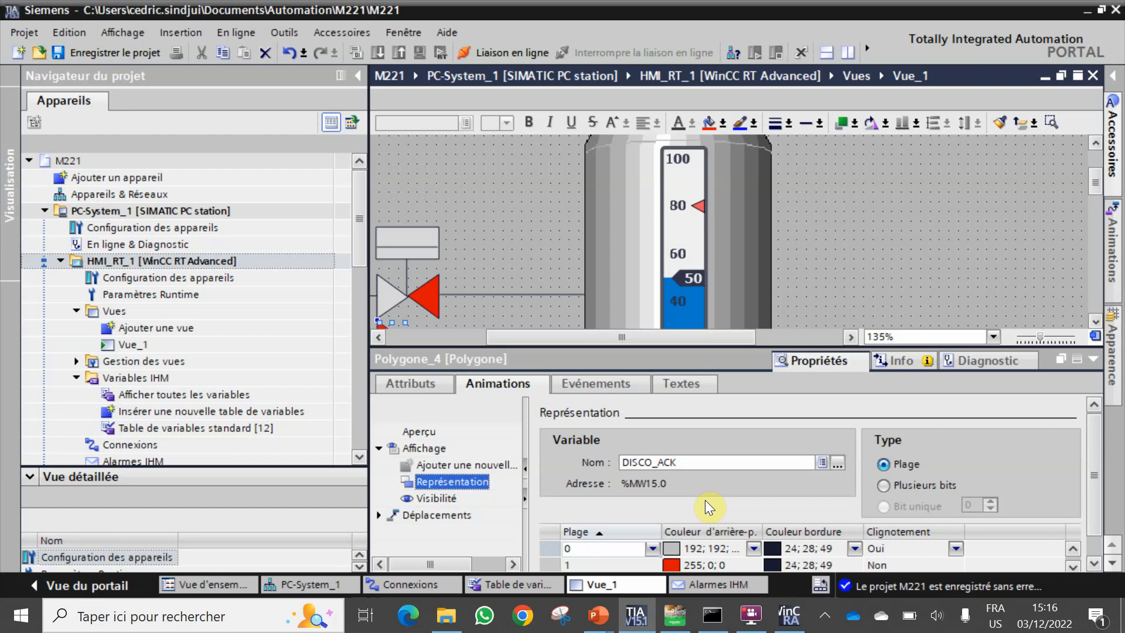
- In Machine Expert - Basic, create a new animation table and add the memory word %MW15 to it
click(671, 615)
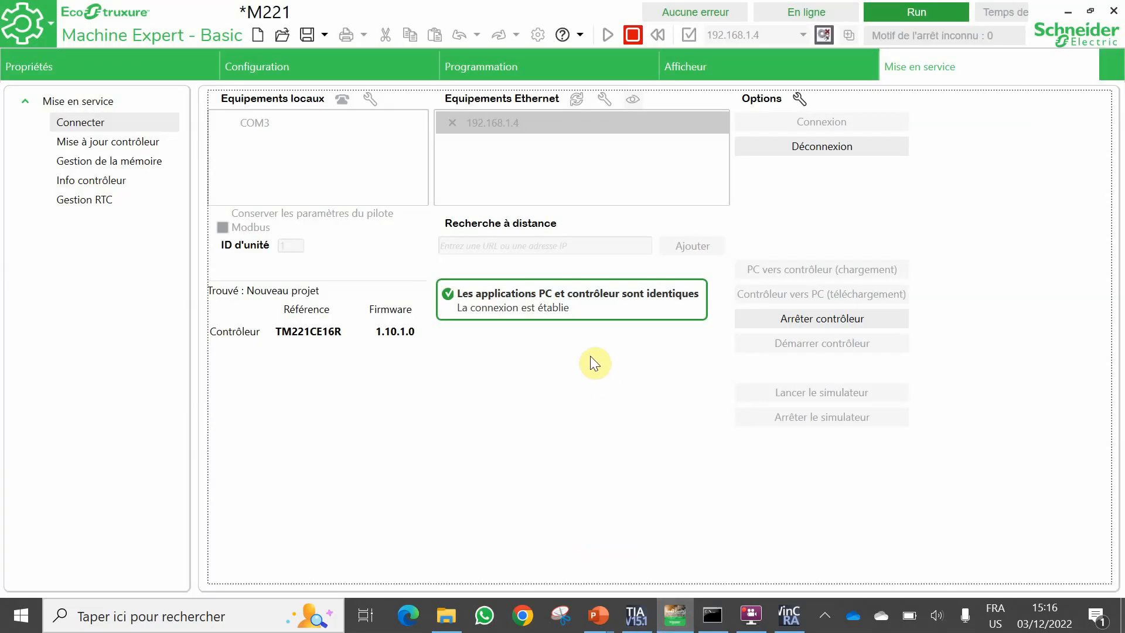
click(536, 70)
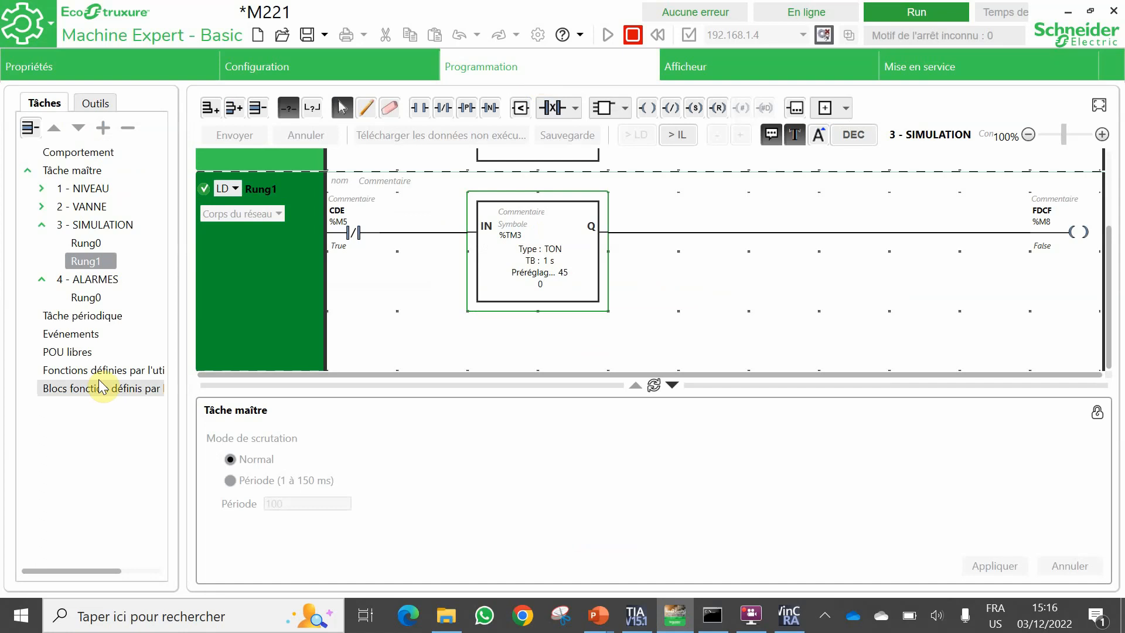
click(94, 103)
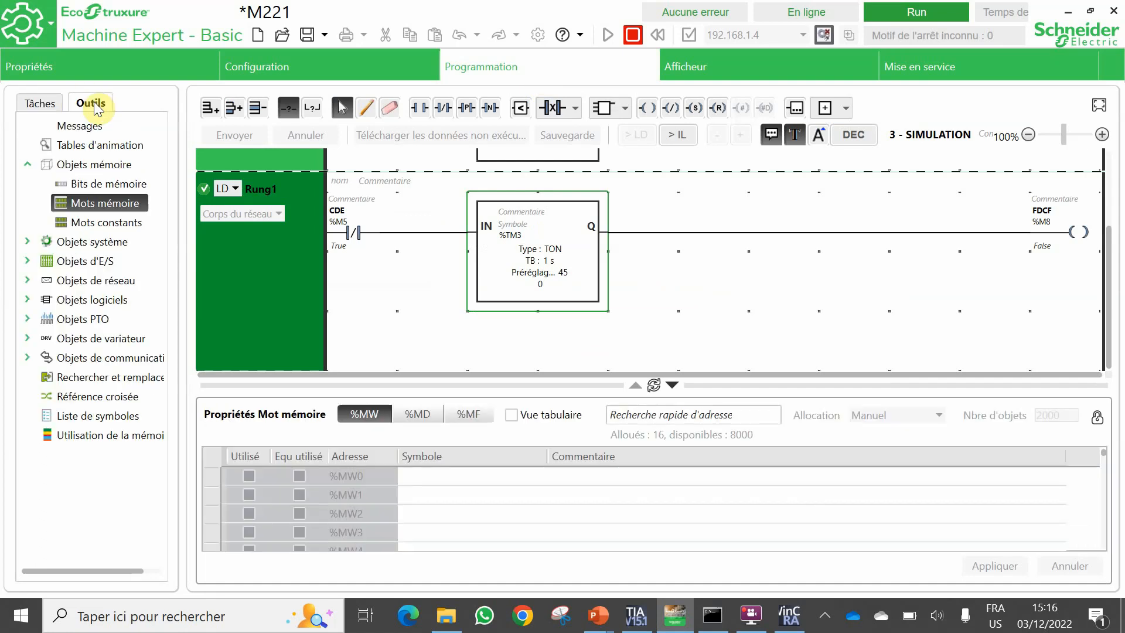
click(88, 143)
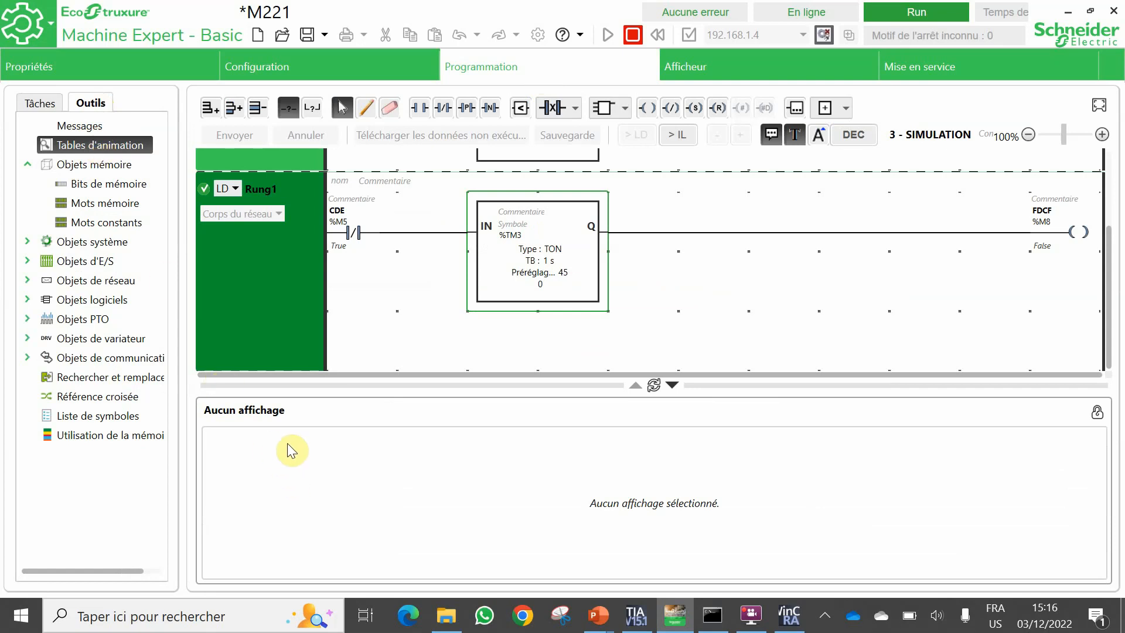
right_click(135, 148)
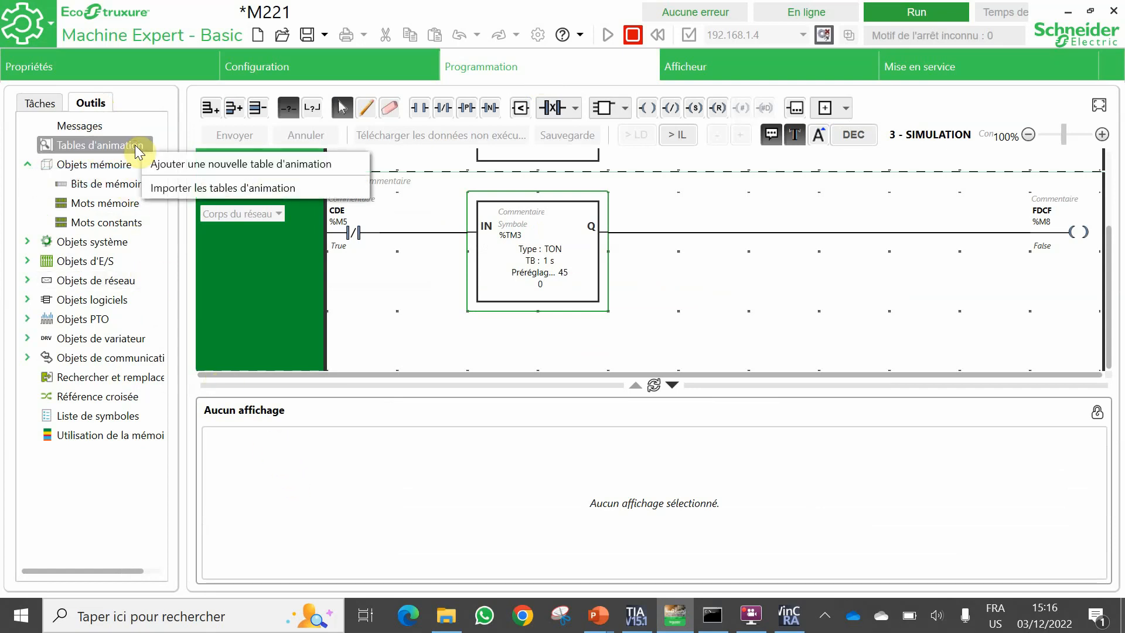
click(160, 162)
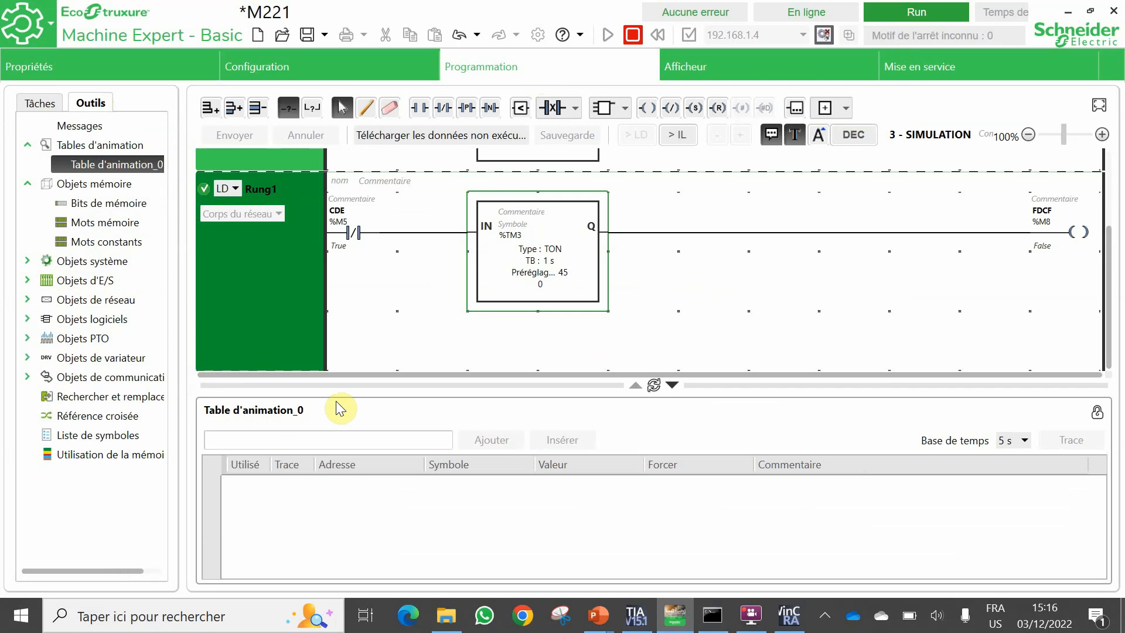
click(307, 438)
text(%)
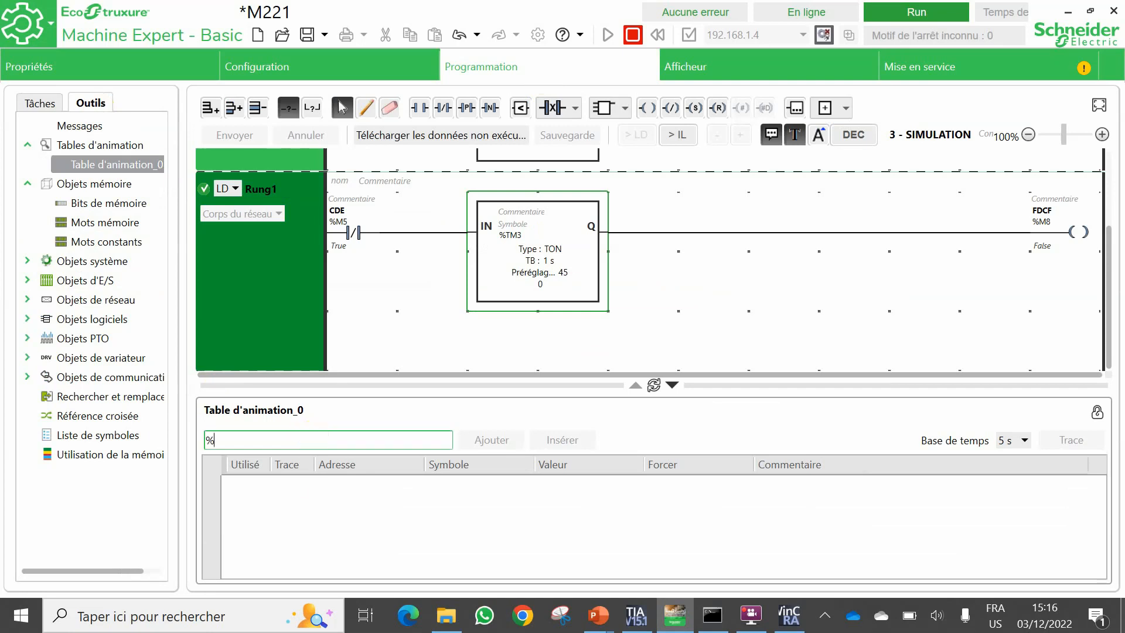
text(MW15)
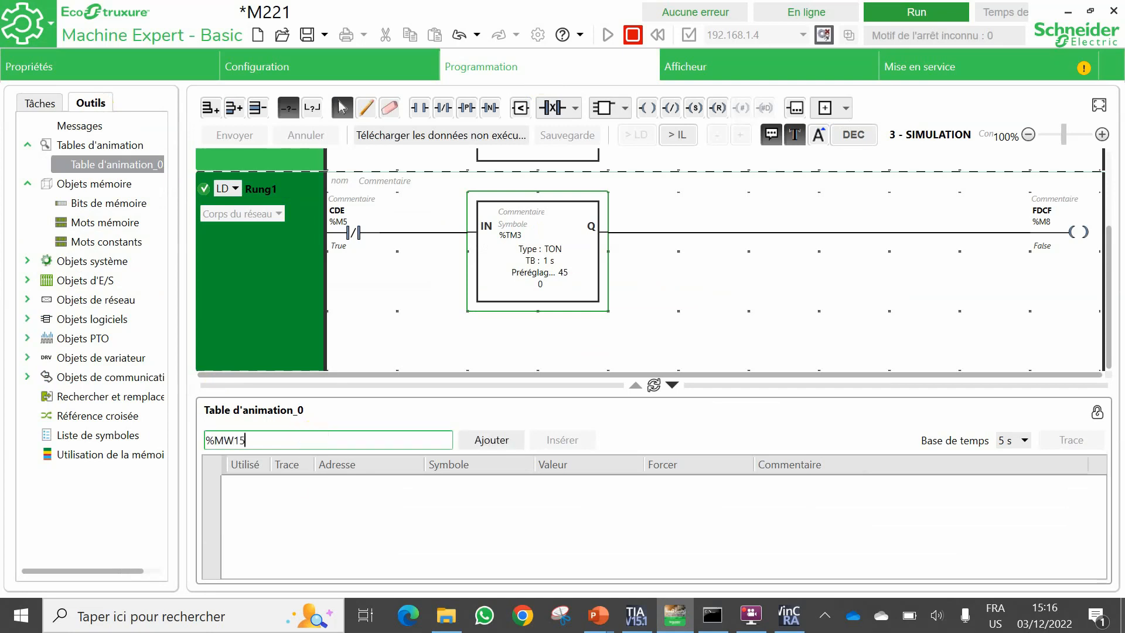
key(Return)
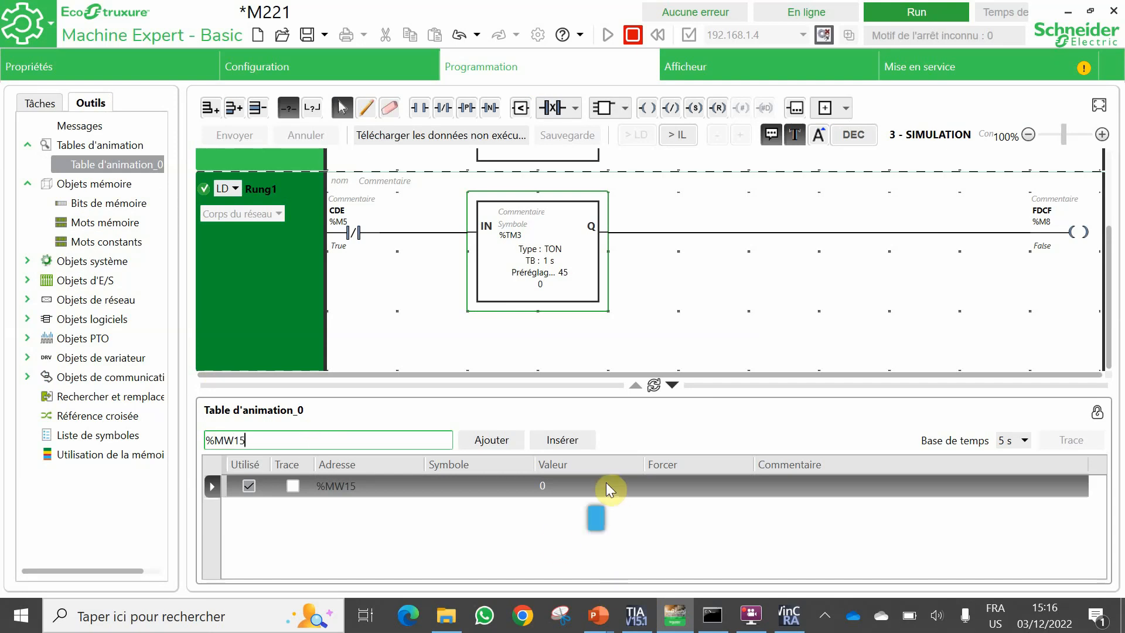
- In WinCC Runtime, acknowledge the Discordance SDV1 alarm and check %MW15 in the animation table of Machine Expert - Basic
key(alt+Tab)
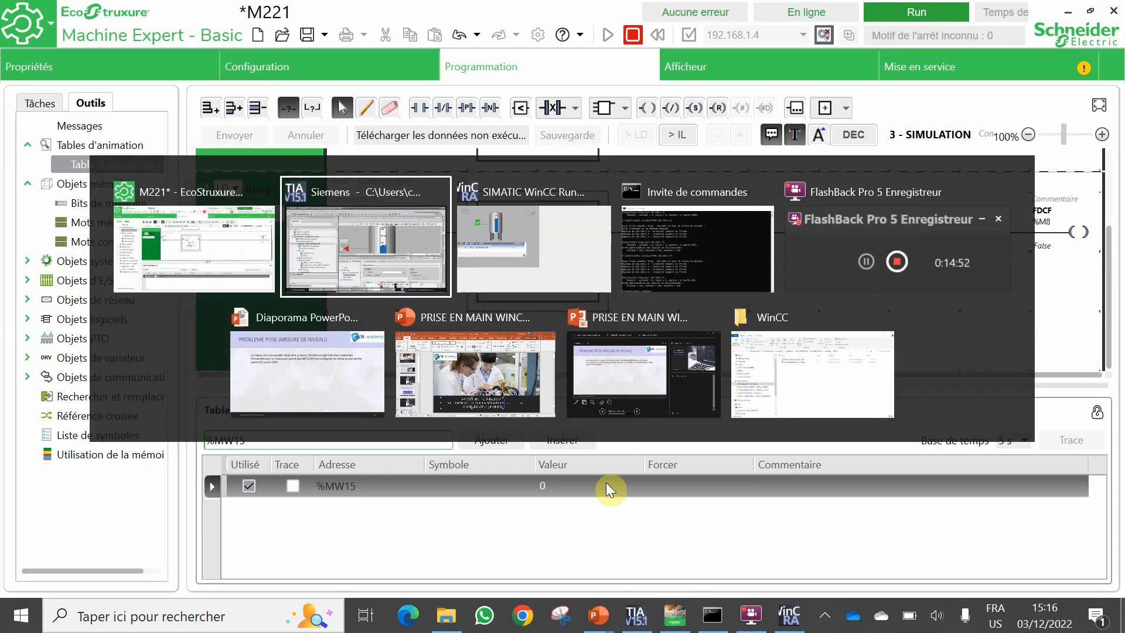
key(alt+Tab)
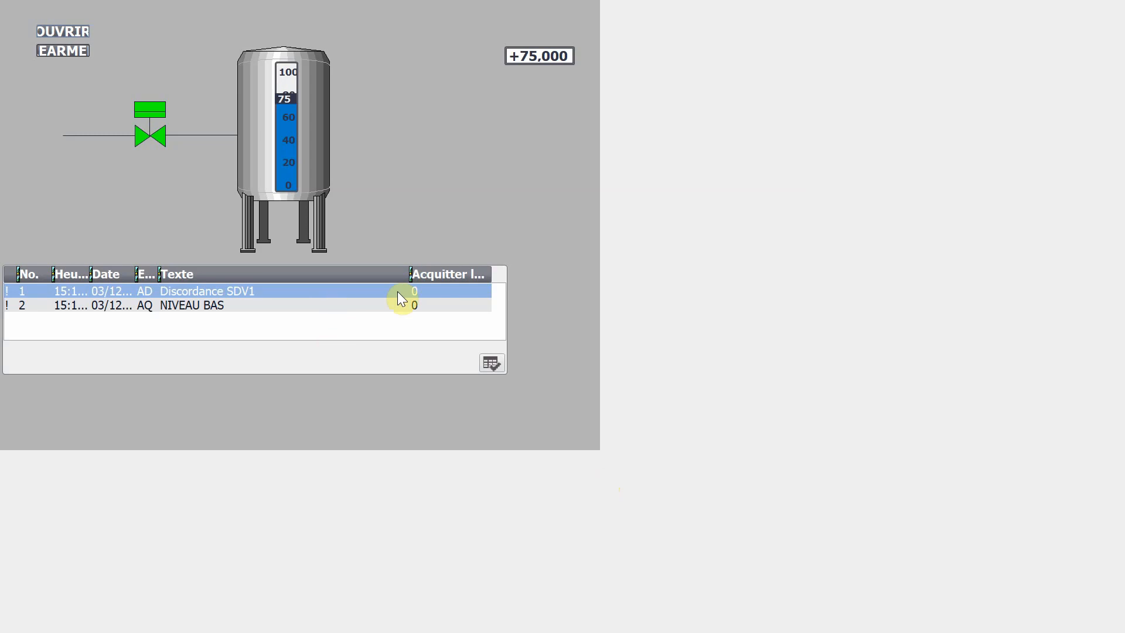
click(424, 292)
click(491, 364)
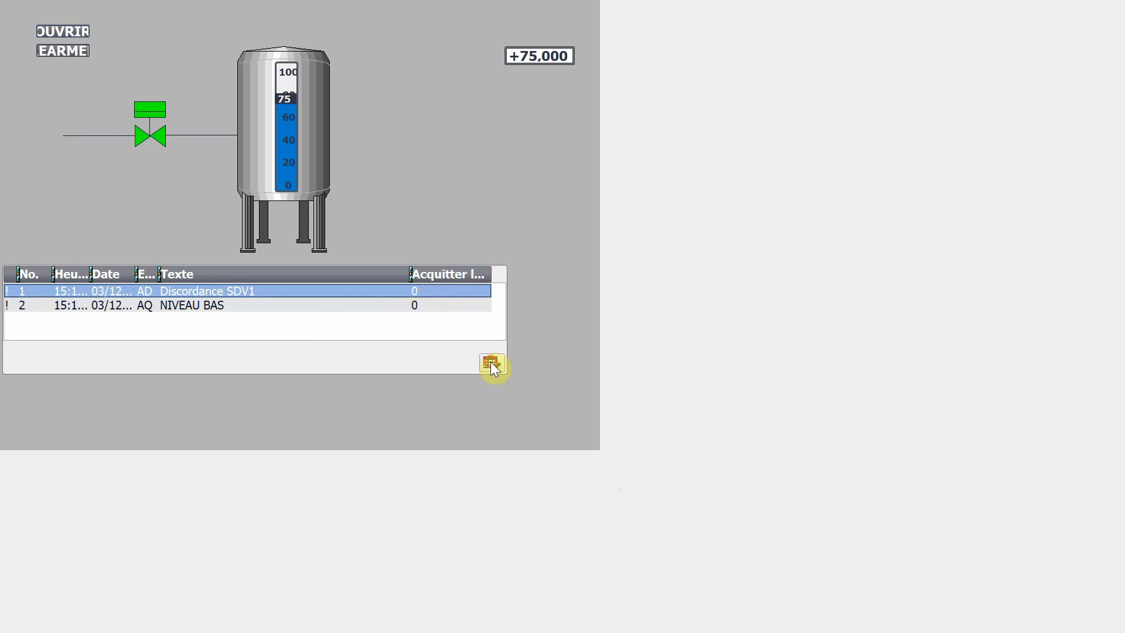
key(alt+Tab)
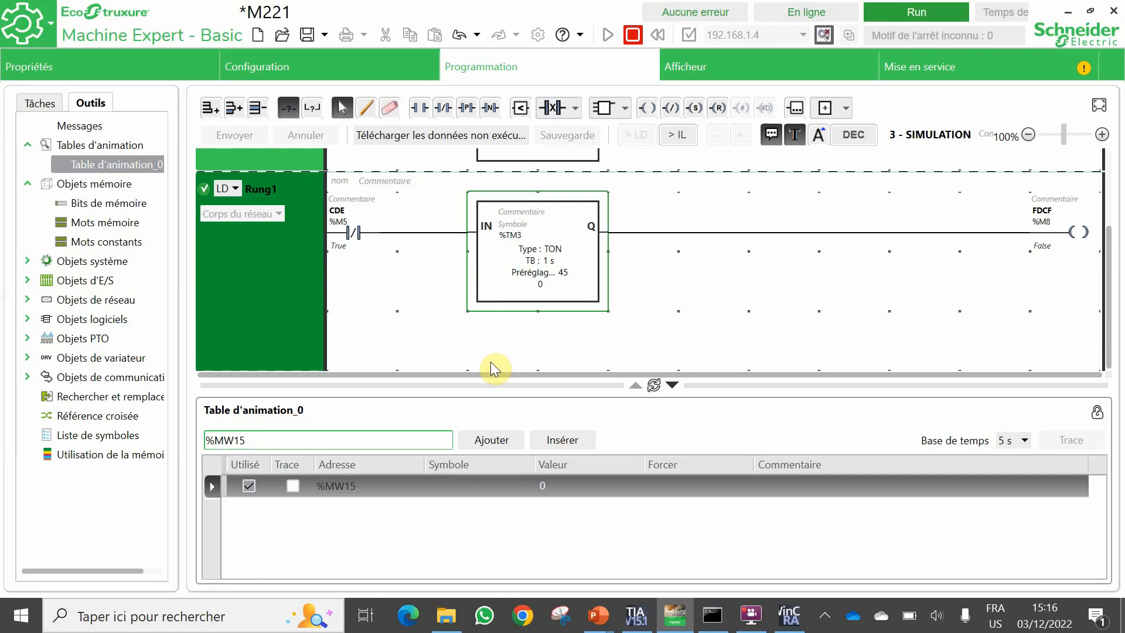
key(alt+Tab)
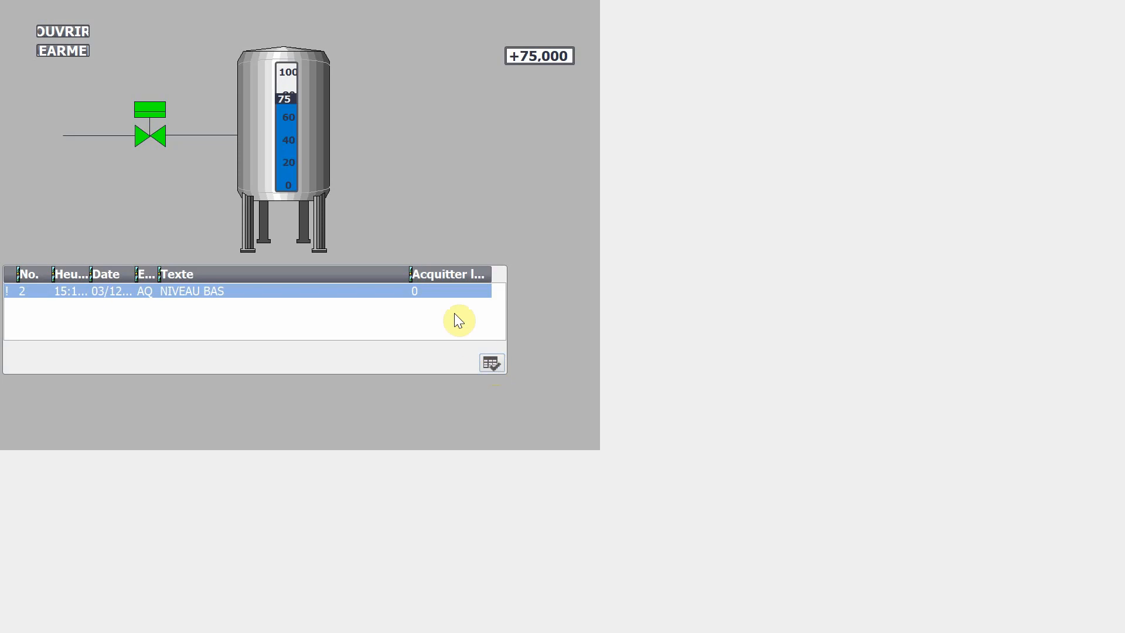
- In the runtime, set the tank level to 95 and check %MW15 in Machine Expert - Basic with Discordance SDV1 acknowledged
click(453, 296)
click(491, 364)
click(518, 52)
text(95)
key(Return)
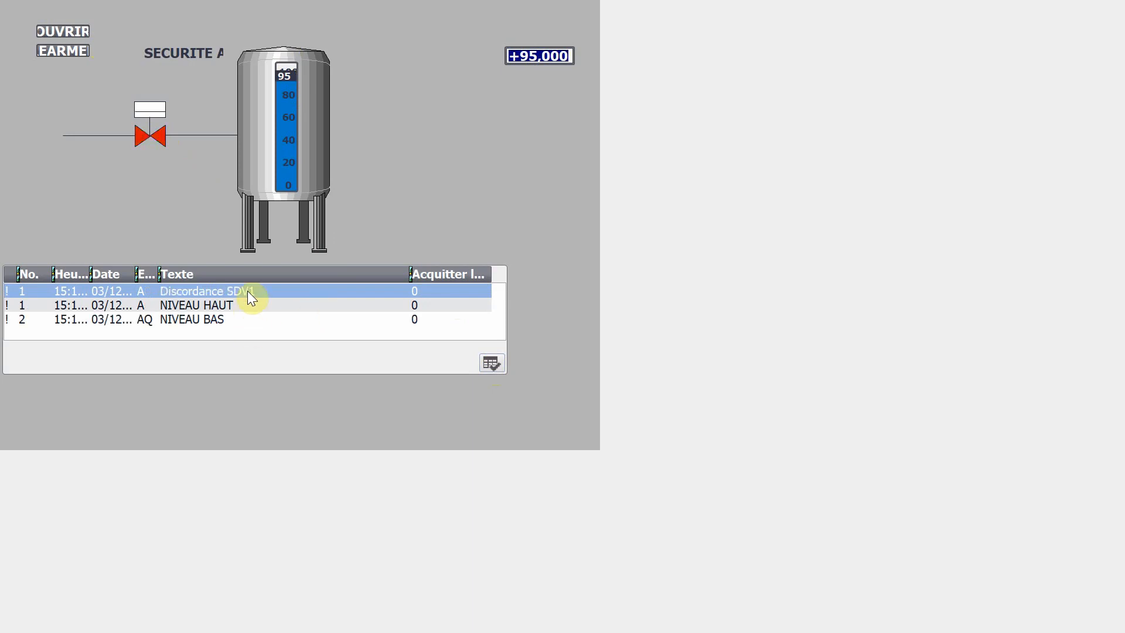
key(alt+Tab)
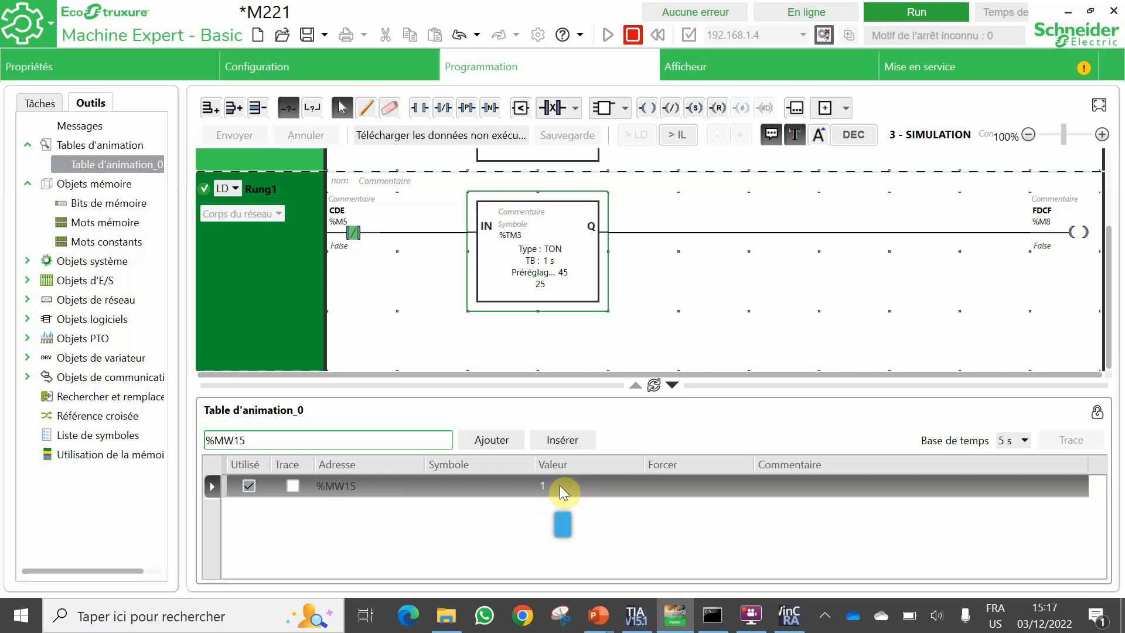
key(alt+Tab)
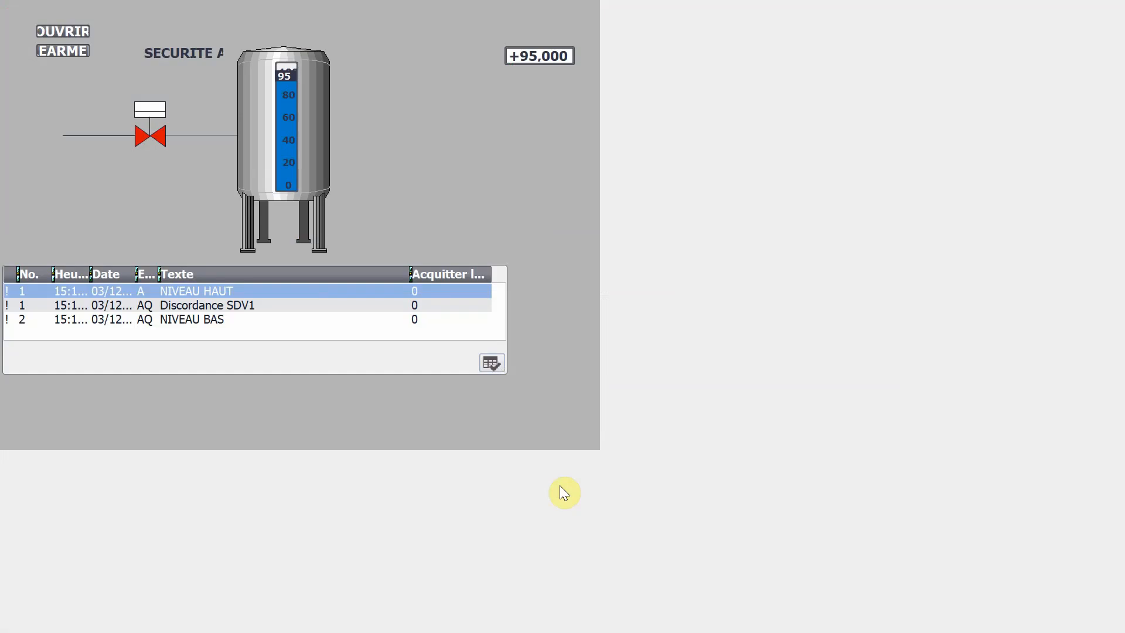
- In TIA Portal, set the left triangle's background colour to red (255; 0; 0) for range 0 of its DISCO_ACK appearance animation
key(alt+Tab)
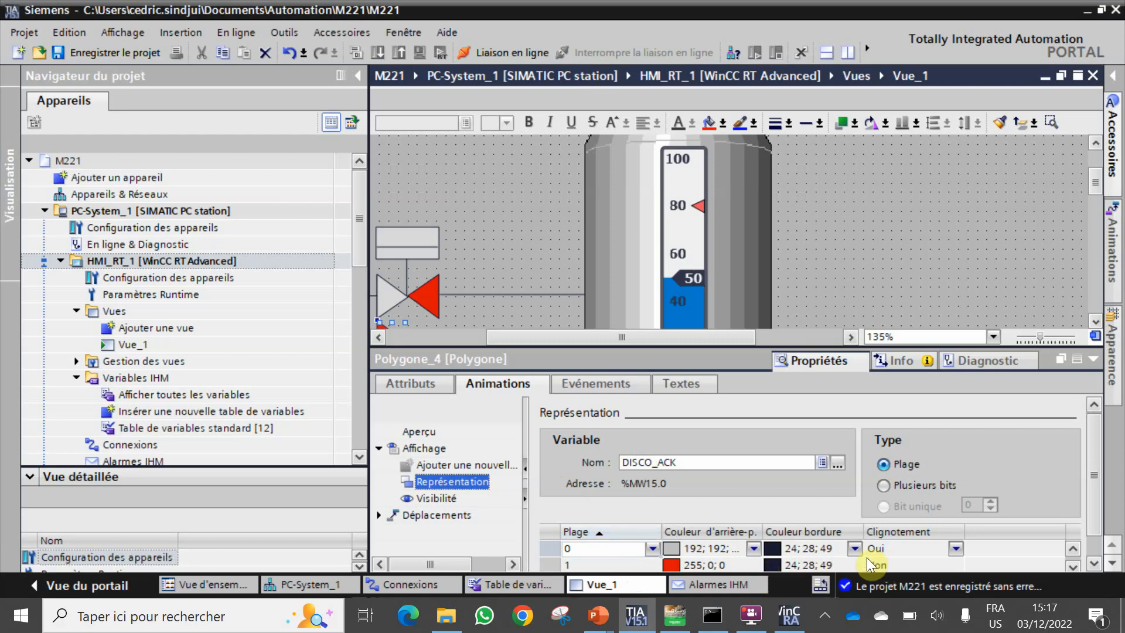
click(709, 545)
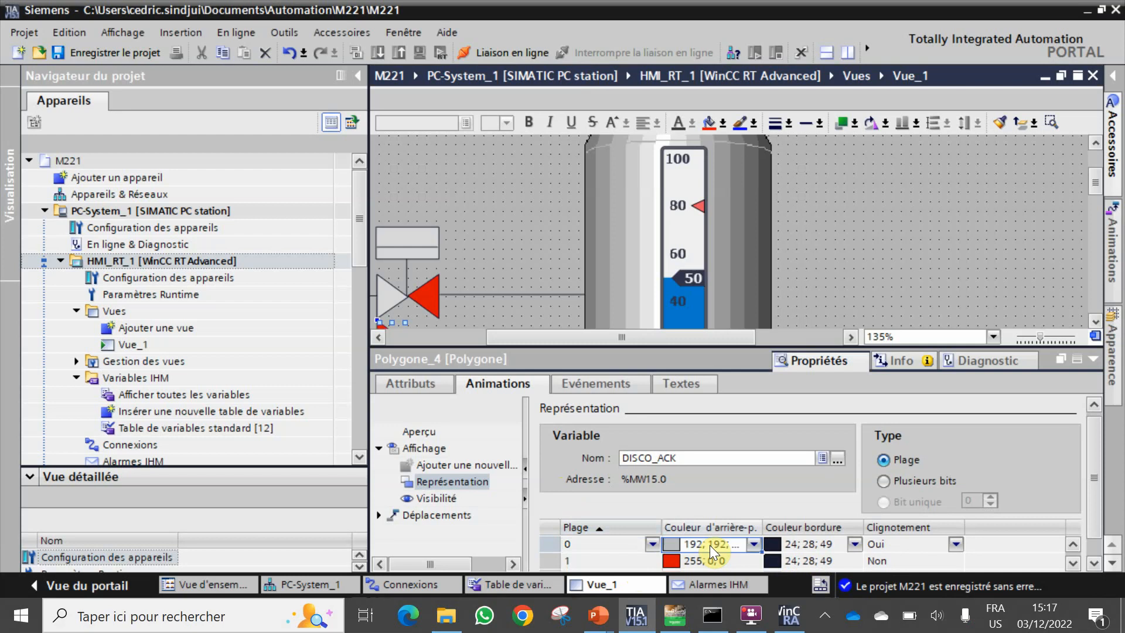
click(755, 545)
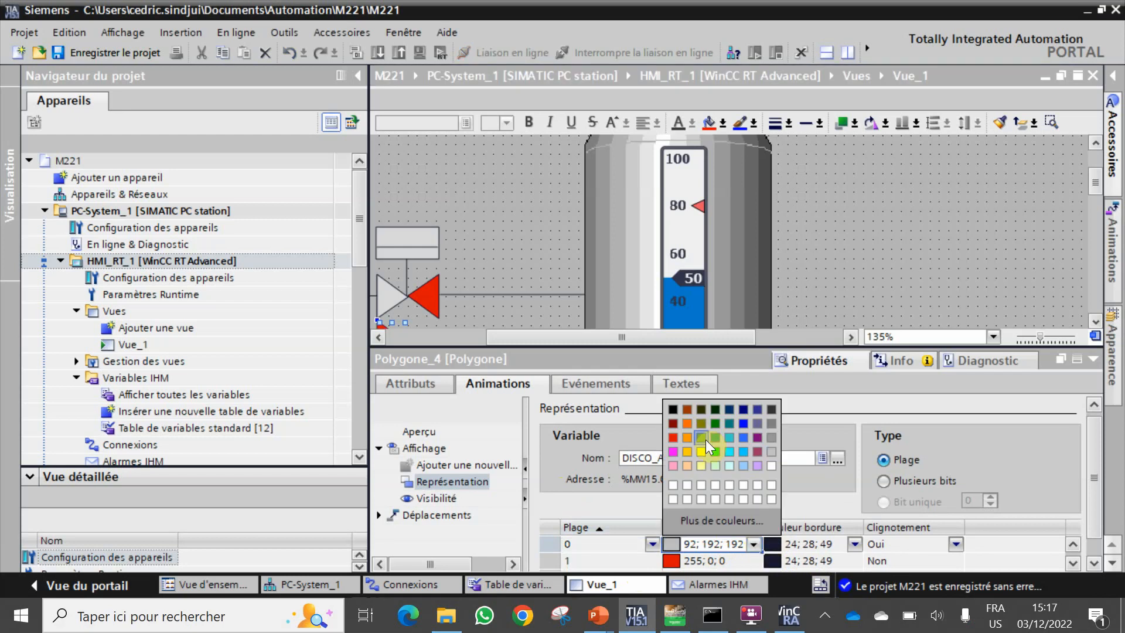
click(677, 434)
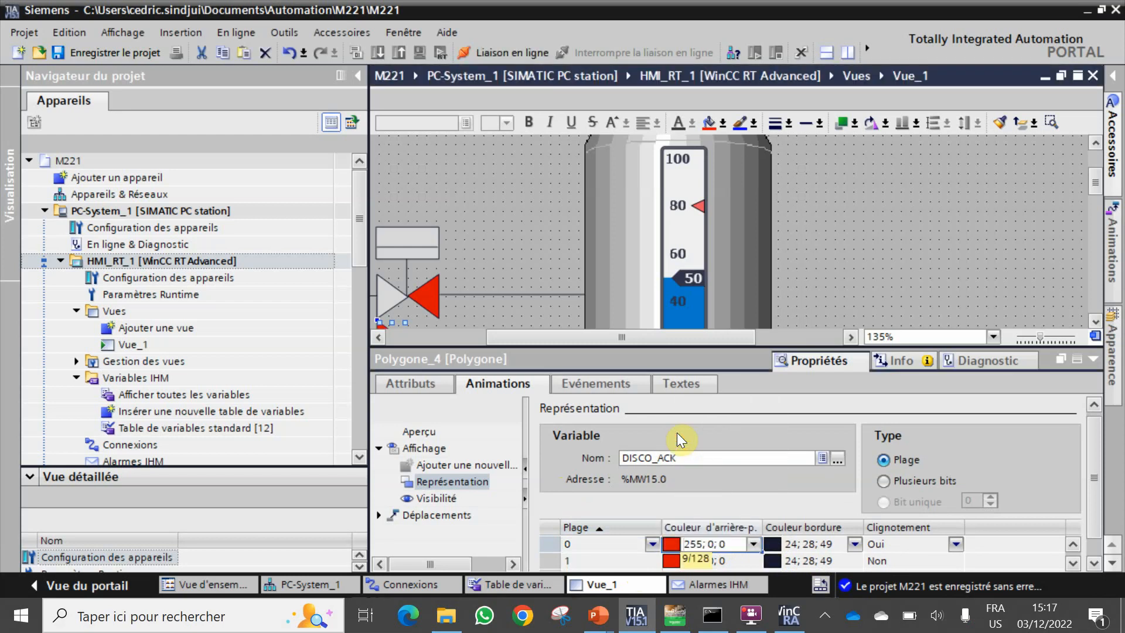
click(430, 430)
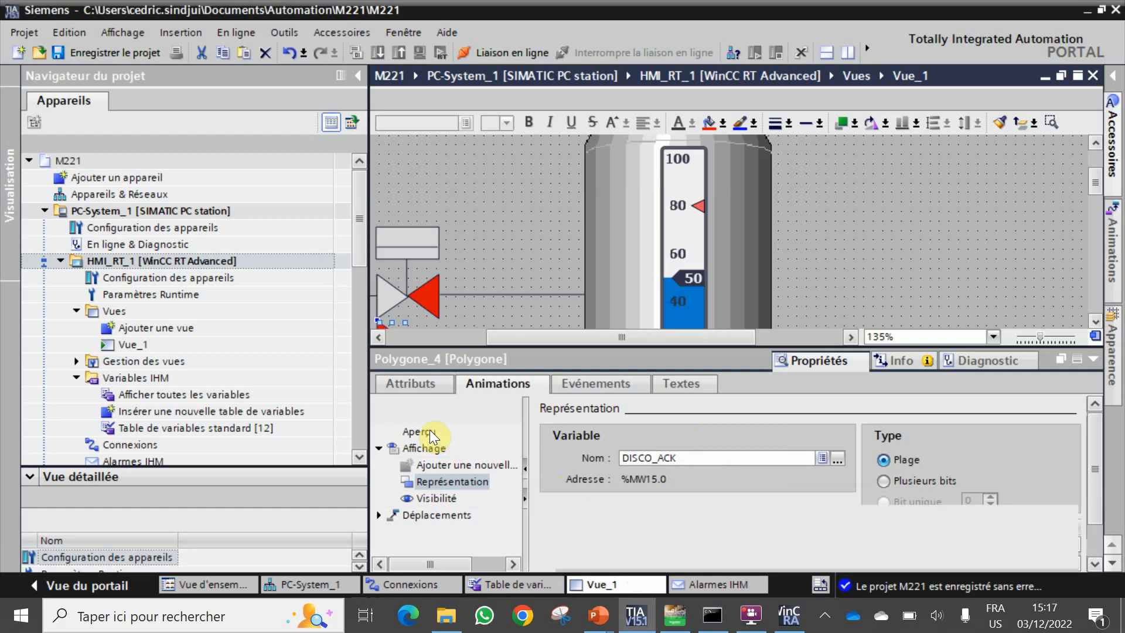
- Set the triangle's static background colour to light grey and reopen its appearance animation
click(431, 380)
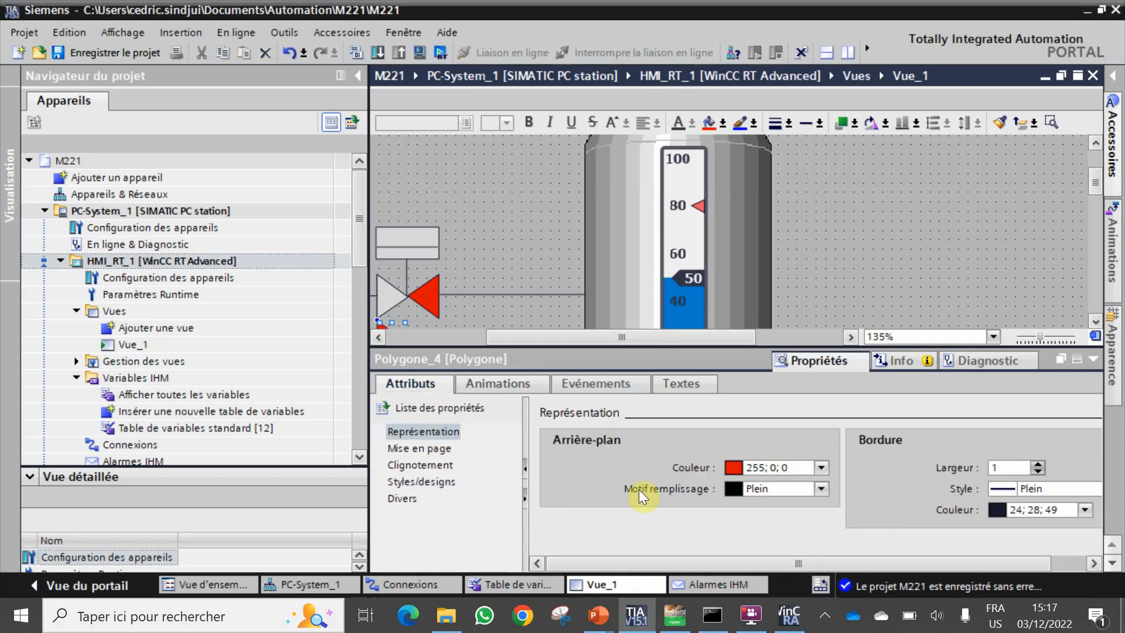
click(821, 465)
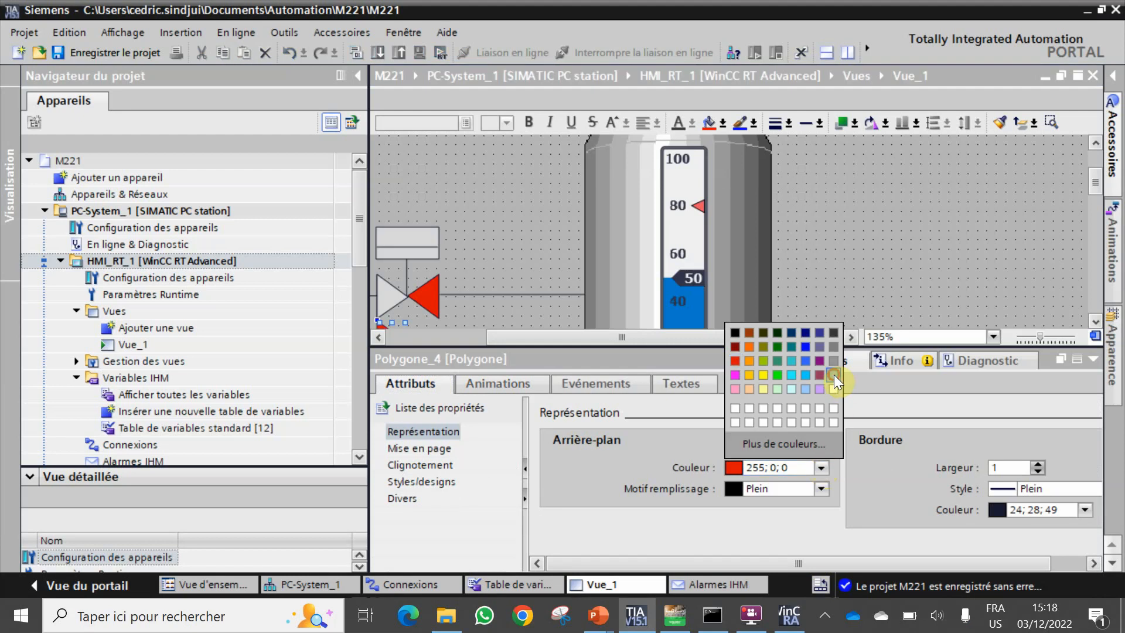
click(833, 376)
click(501, 382)
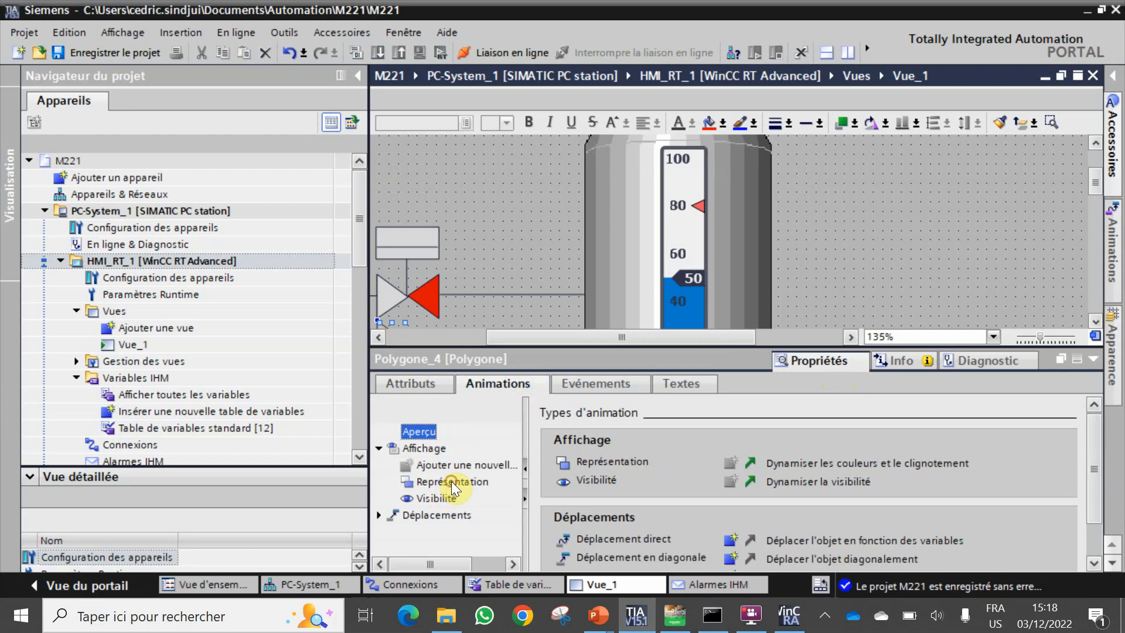
click(451, 480)
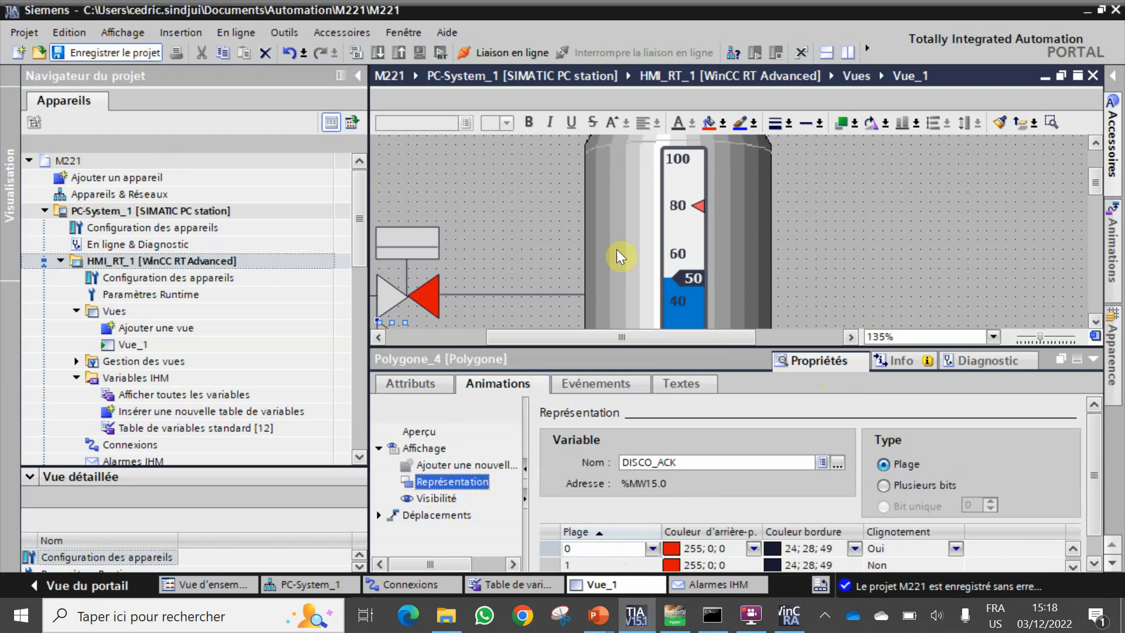
- Move the grey triangle back up onto the left half of the valve and nudge it up into alignment
drag(624, 339, 575, 340)
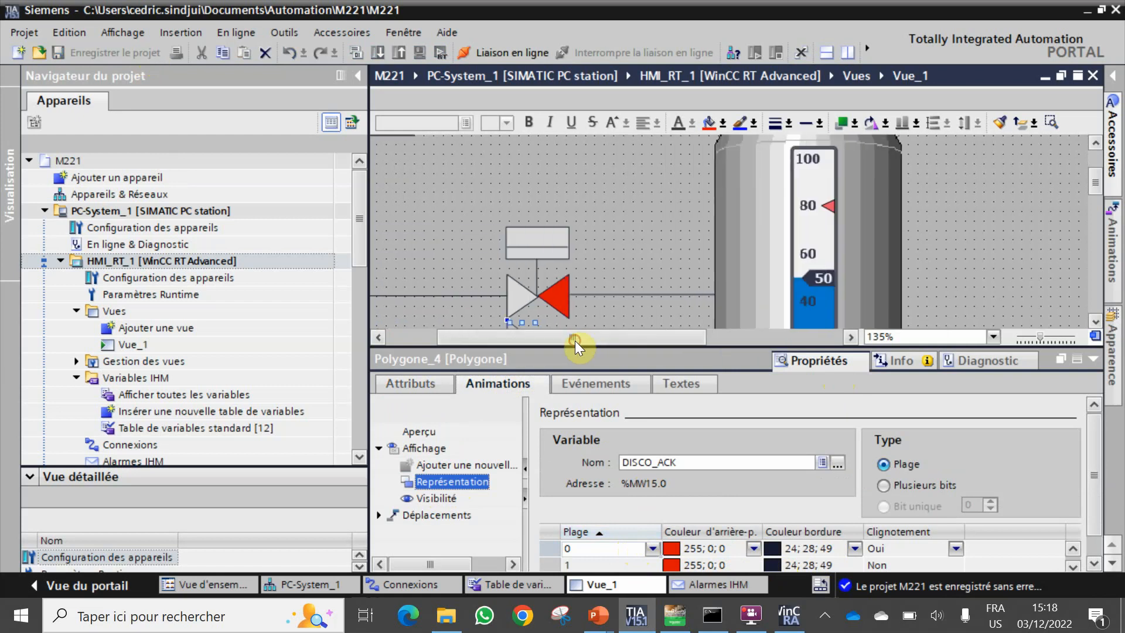
scroll(596, 276, down, 3)
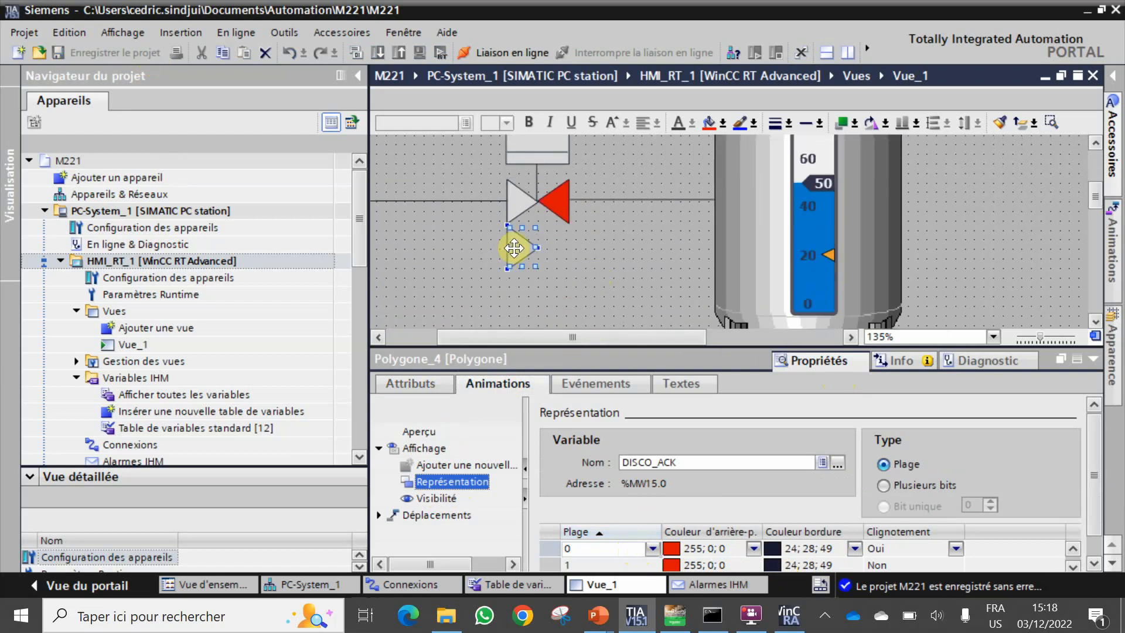
drag(514, 248, 515, 202)
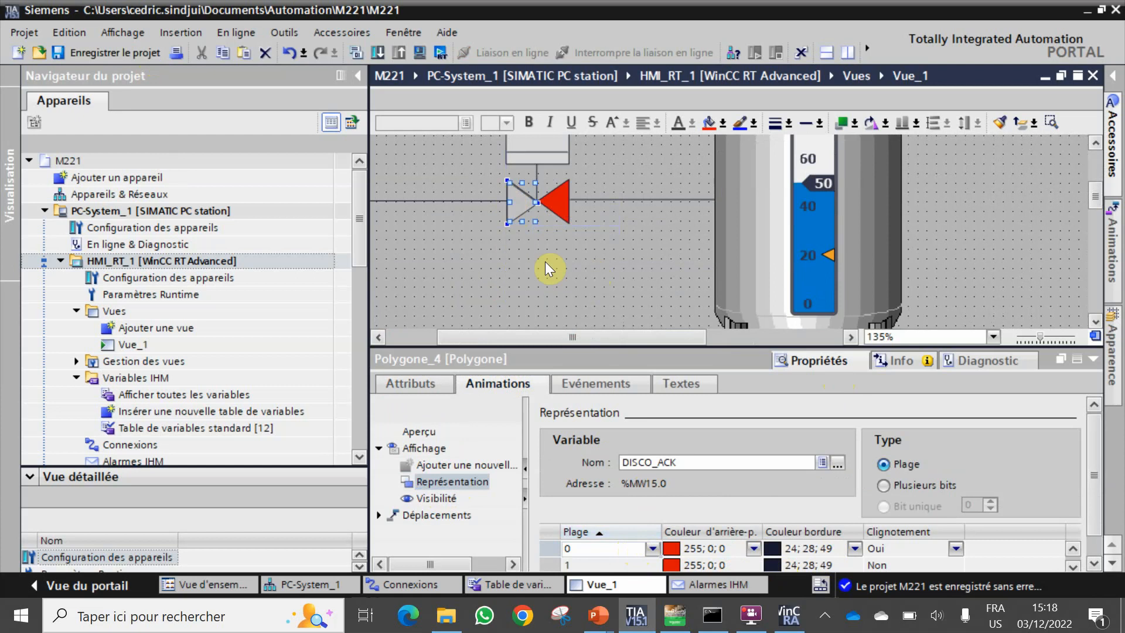
click(545, 263)
click(515, 202)
key(Up)
click(570, 263)
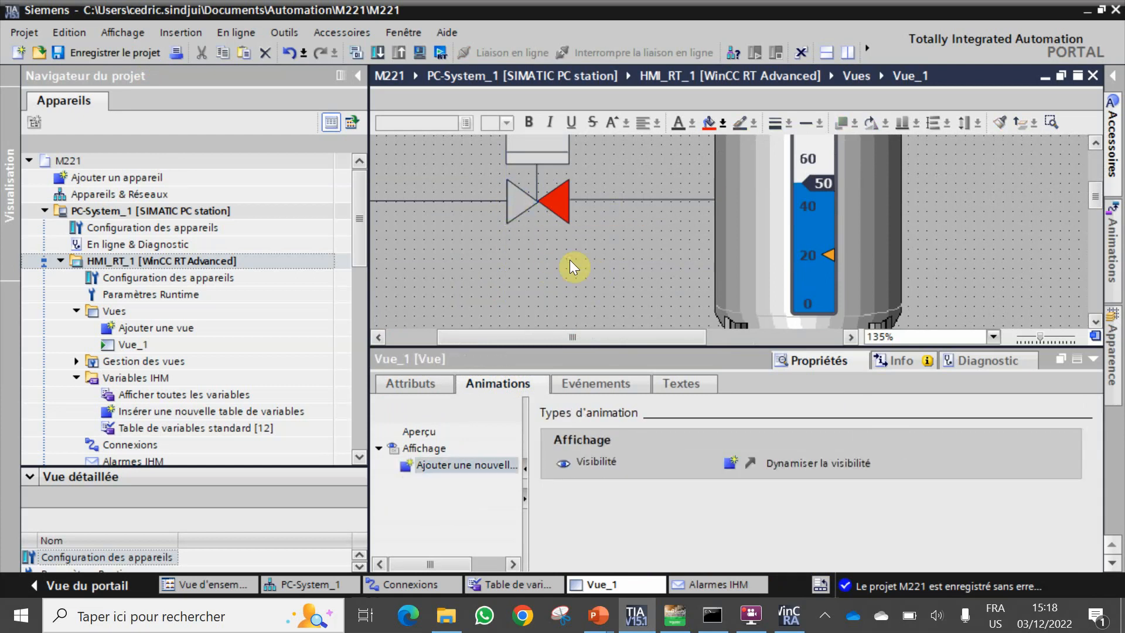
- Compile the HMI_RT_1 software and start its runtime
right_click(195, 262)
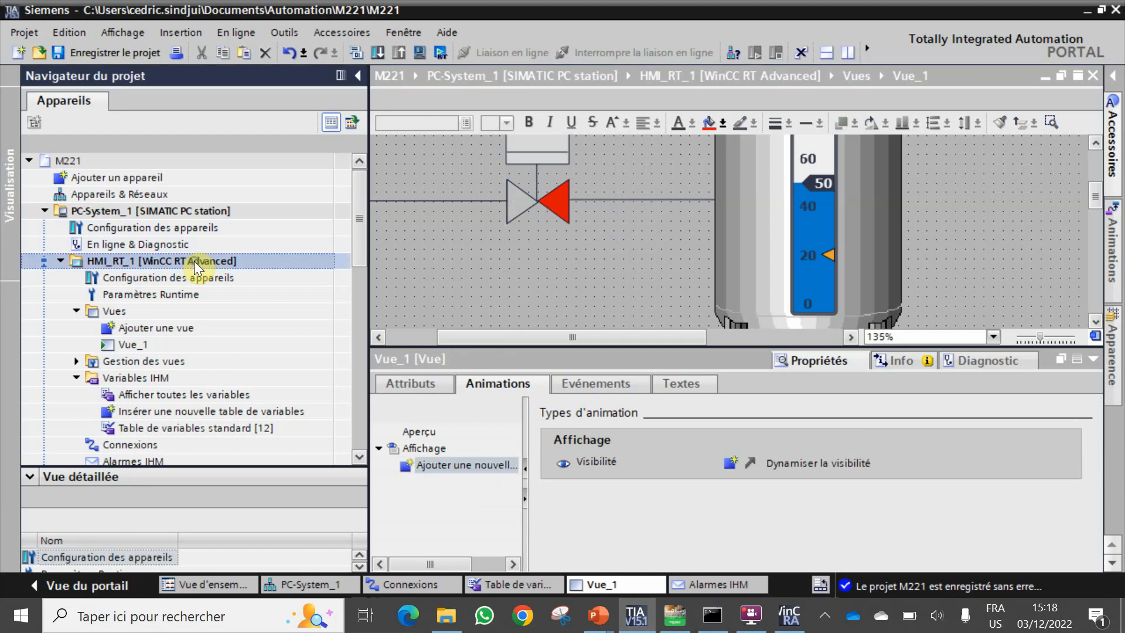
mouse_move(311, 447)
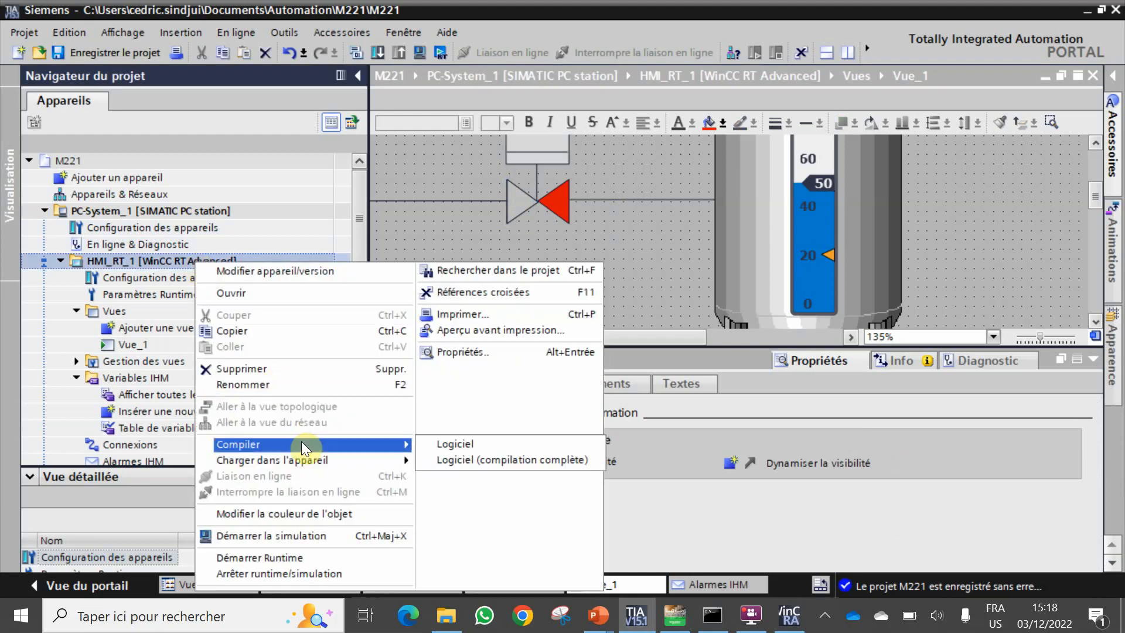
click(494, 443)
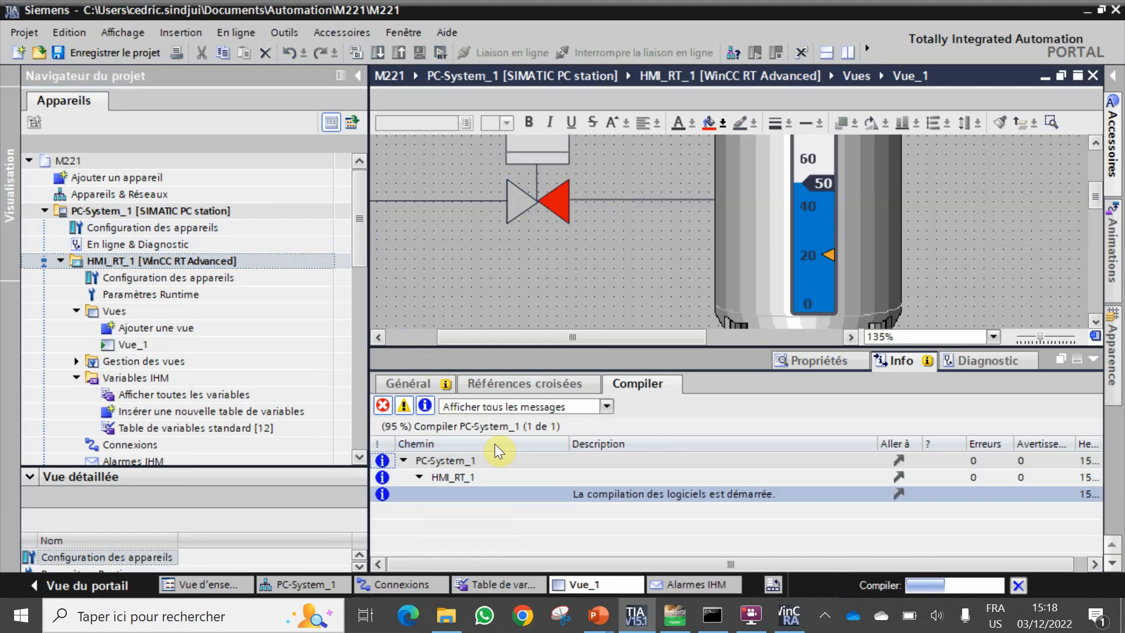
right_click(188, 263)
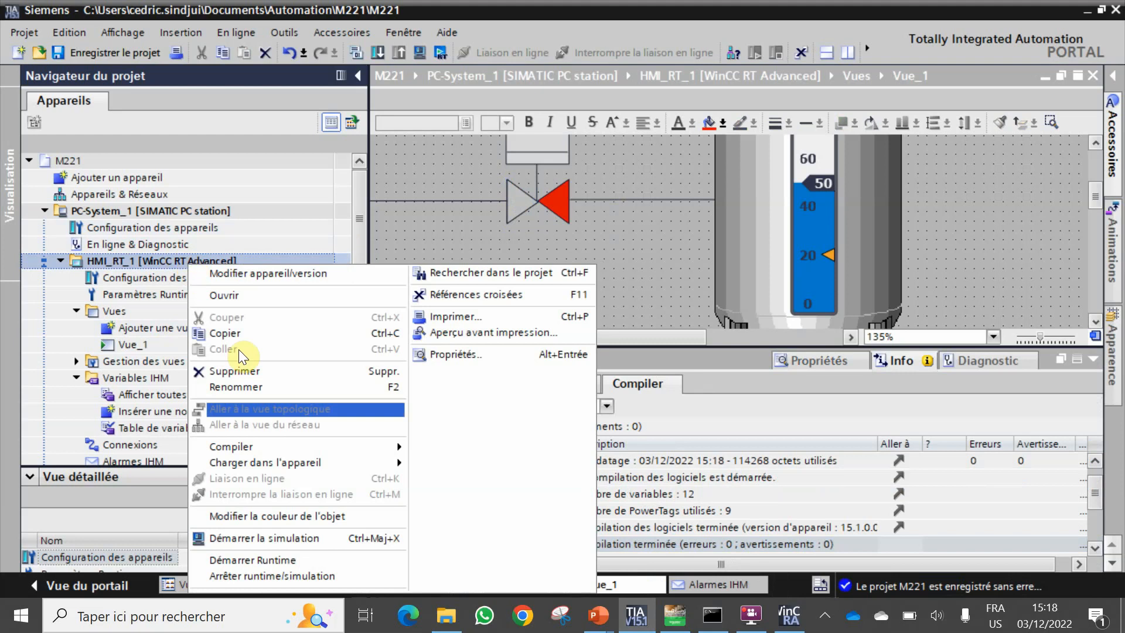
click(289, 560)
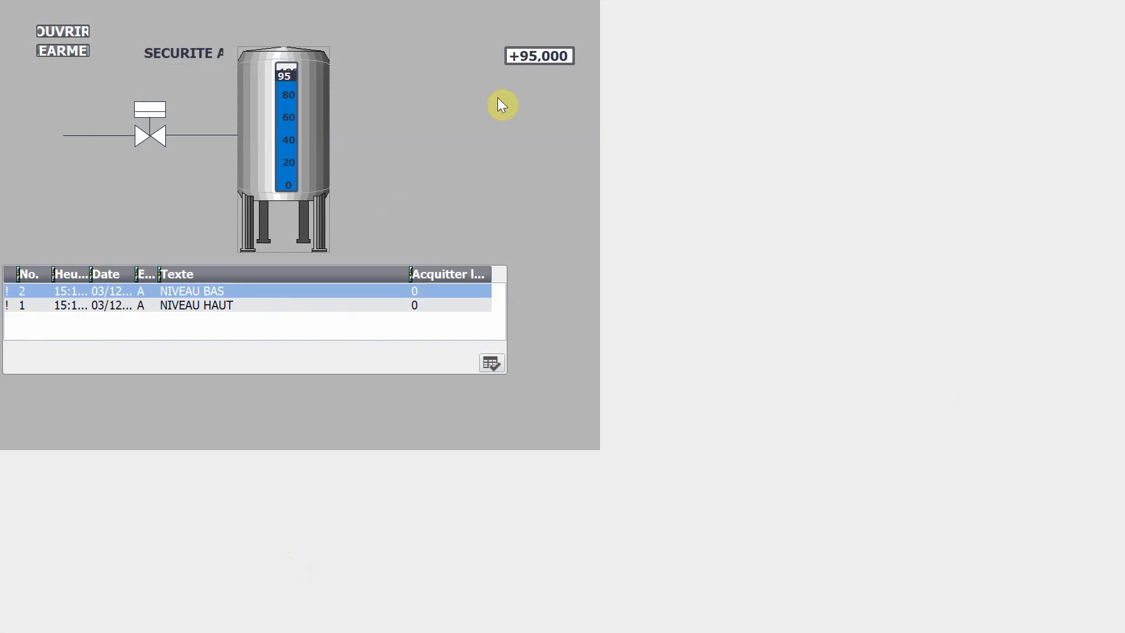
- Set the tank level to 5, rearm the safety, and command the valve to open
click(526, 54)
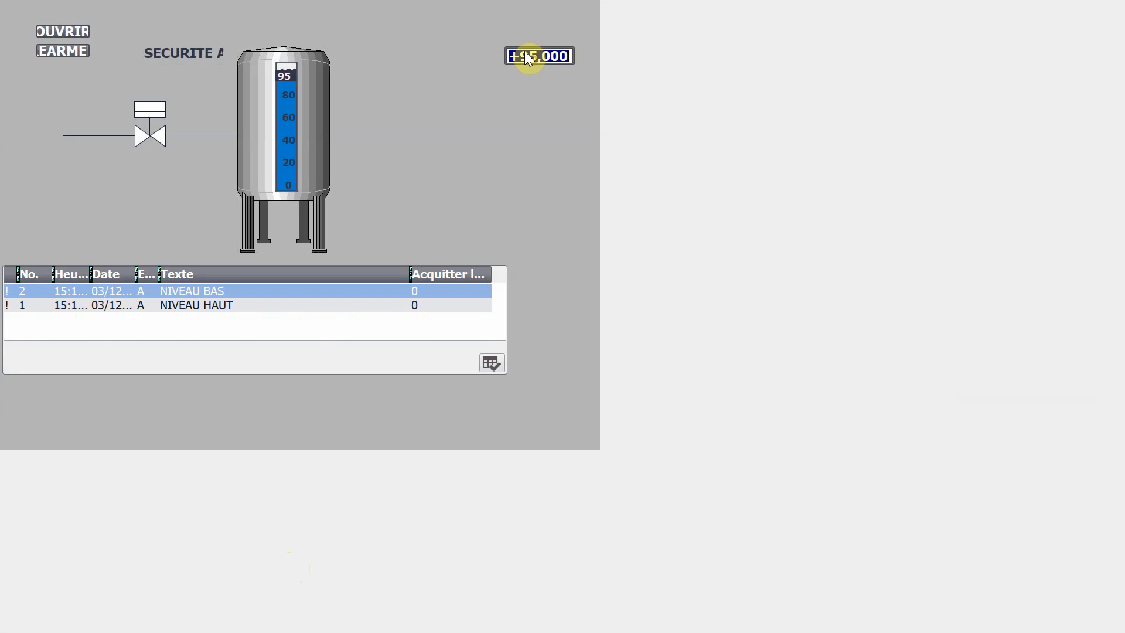
text(5)
key(Return)
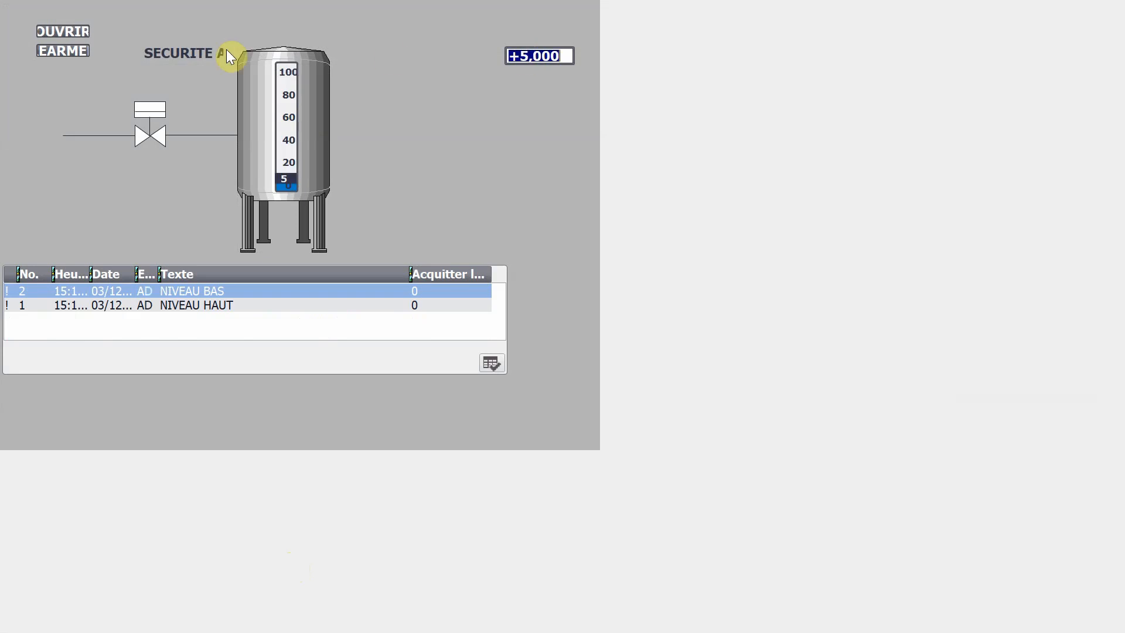
click(65, 46)
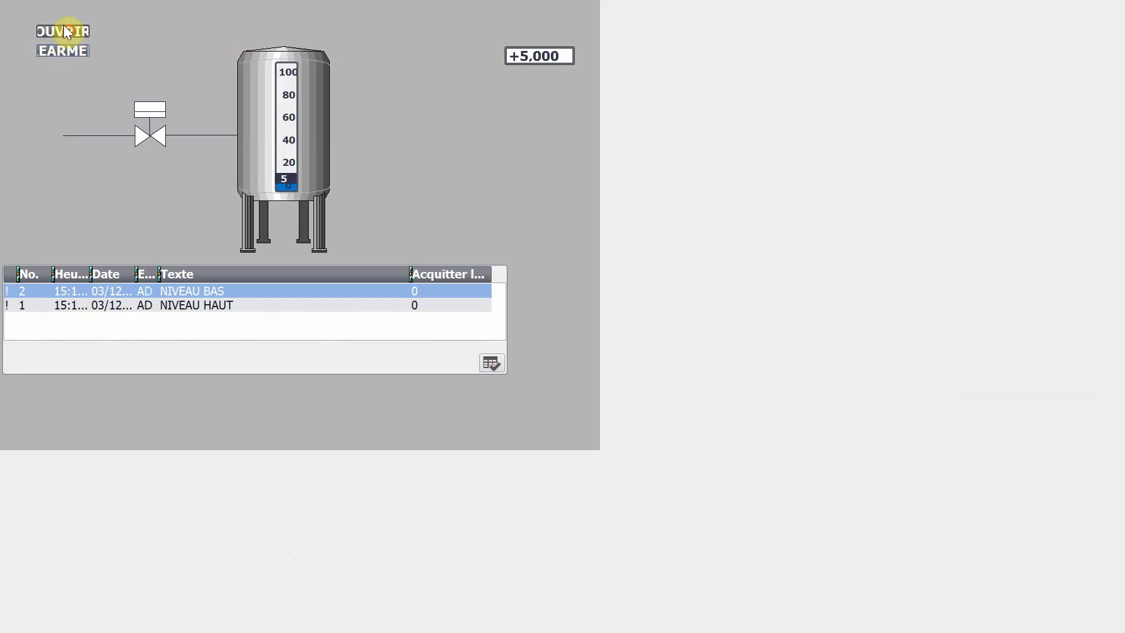
click(64, 31)
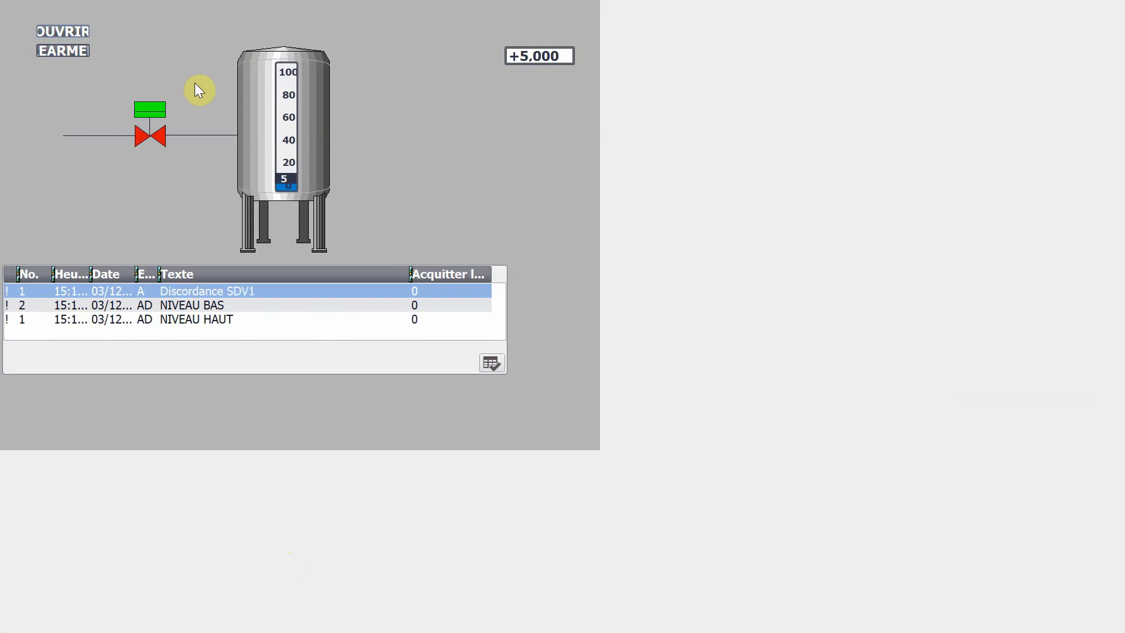
- Acknowledge the Discordance SDV1 alarm in the runtime's alarm view
click(433, 292)
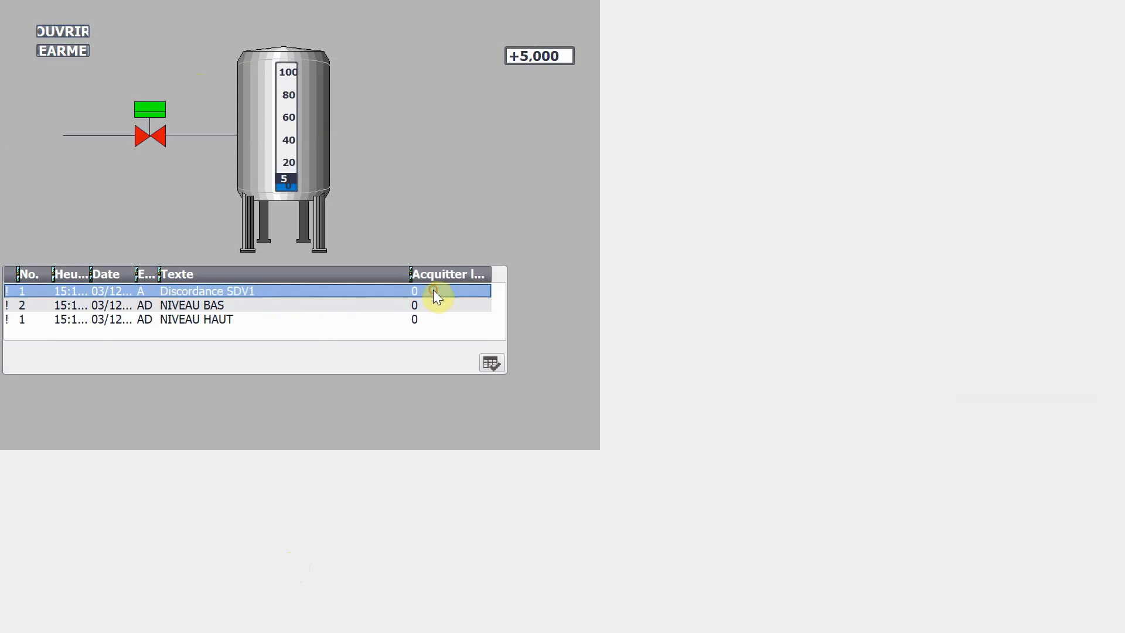
click(494, 362)
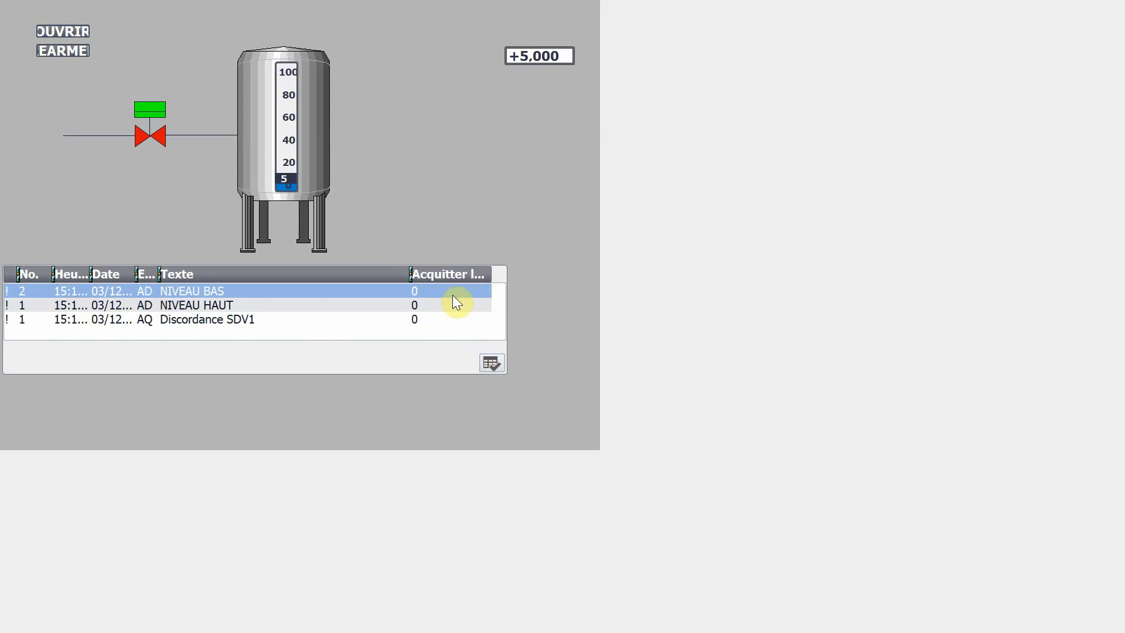
key(alt+Tab)
key(alt+Tab)
key(alt+Tab)
key(alt+Tab)
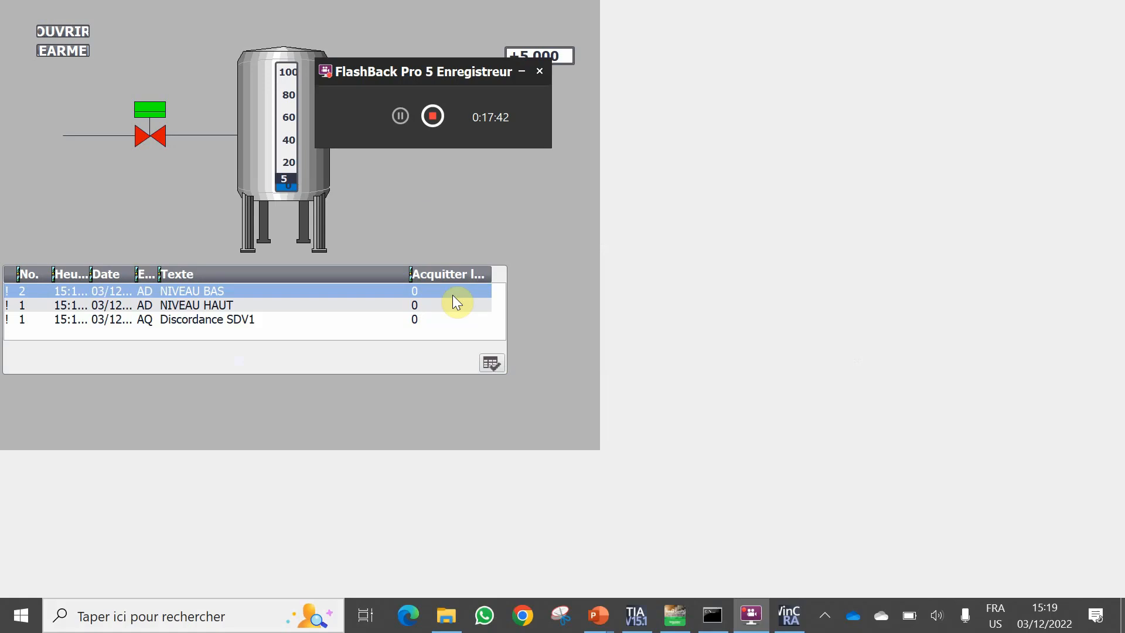
click(400, 115)
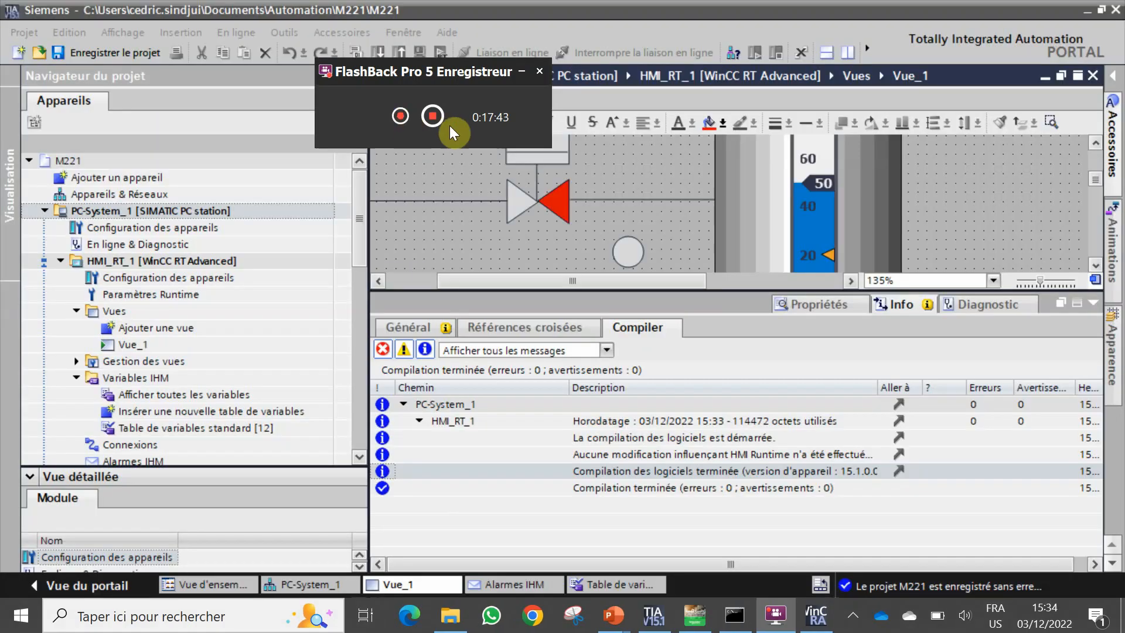
- Remove the grey triangle from the left half of the valve in Vue_1
click(524, 192)
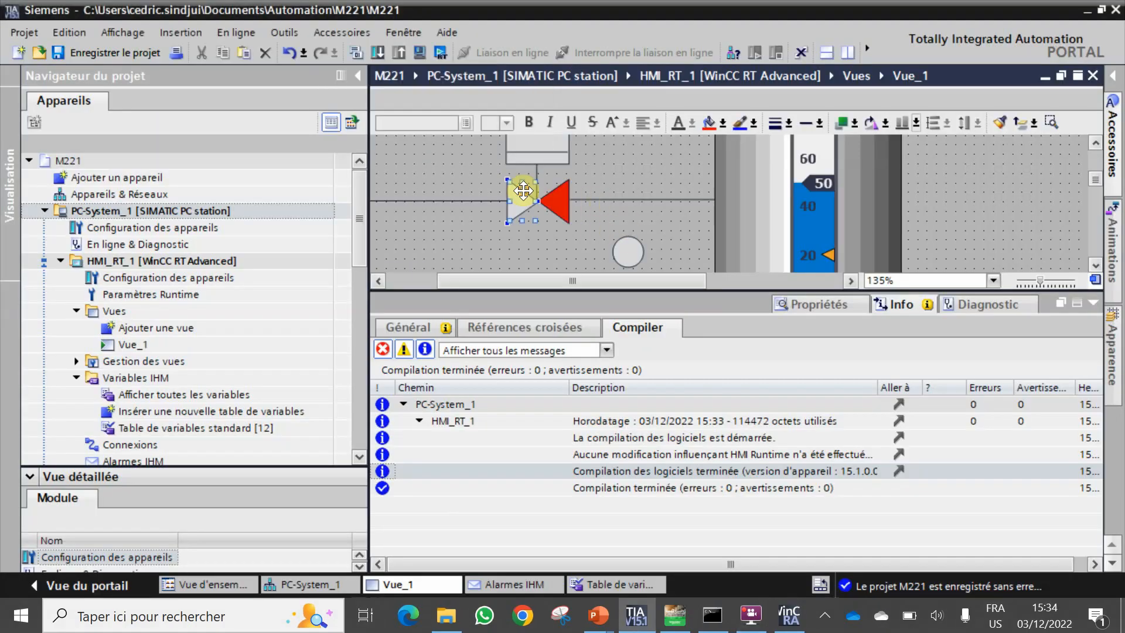
drag(524, 192, 729, 317)
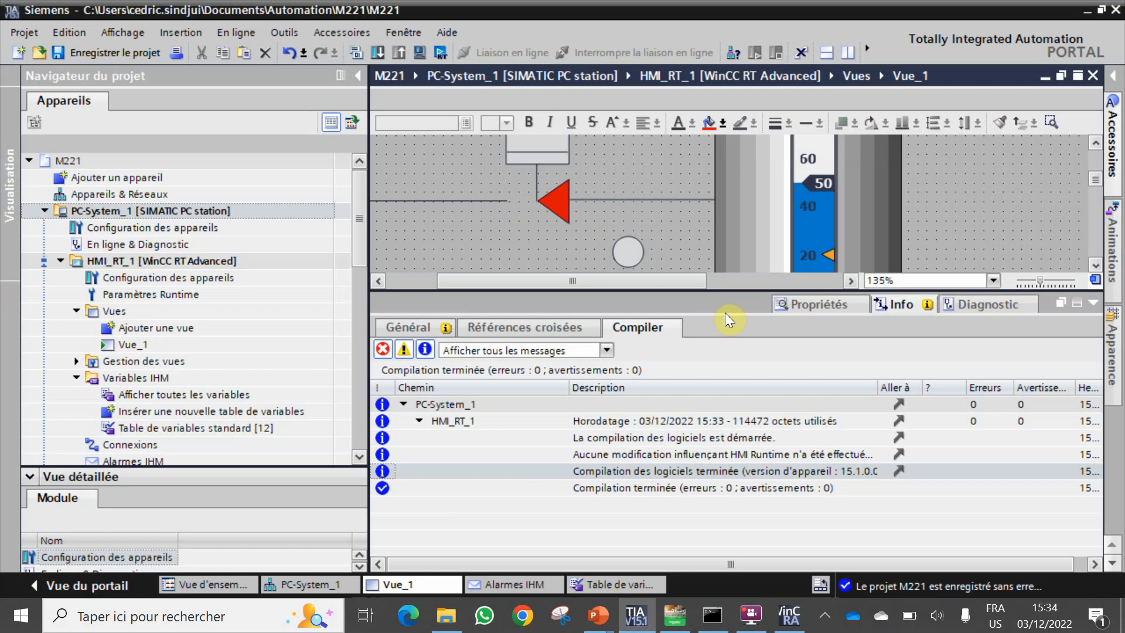
- Check the DISCO_ACK address in the standard tag table and the trigger and acknowledgement variables of the bit alarm
click(611, 584)
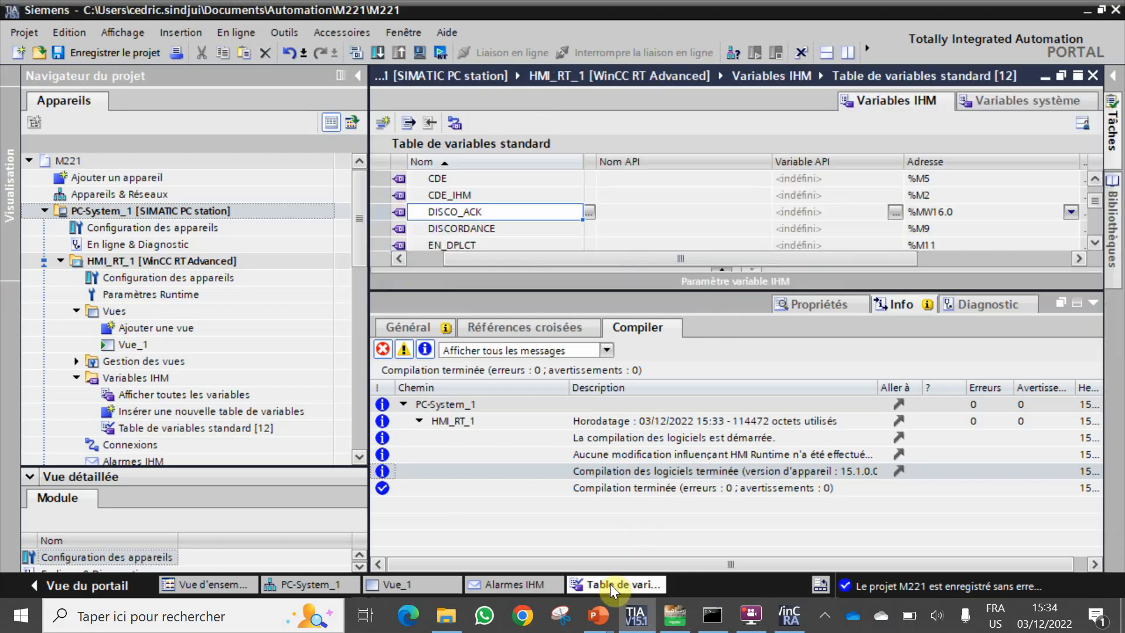
click(947, 224)
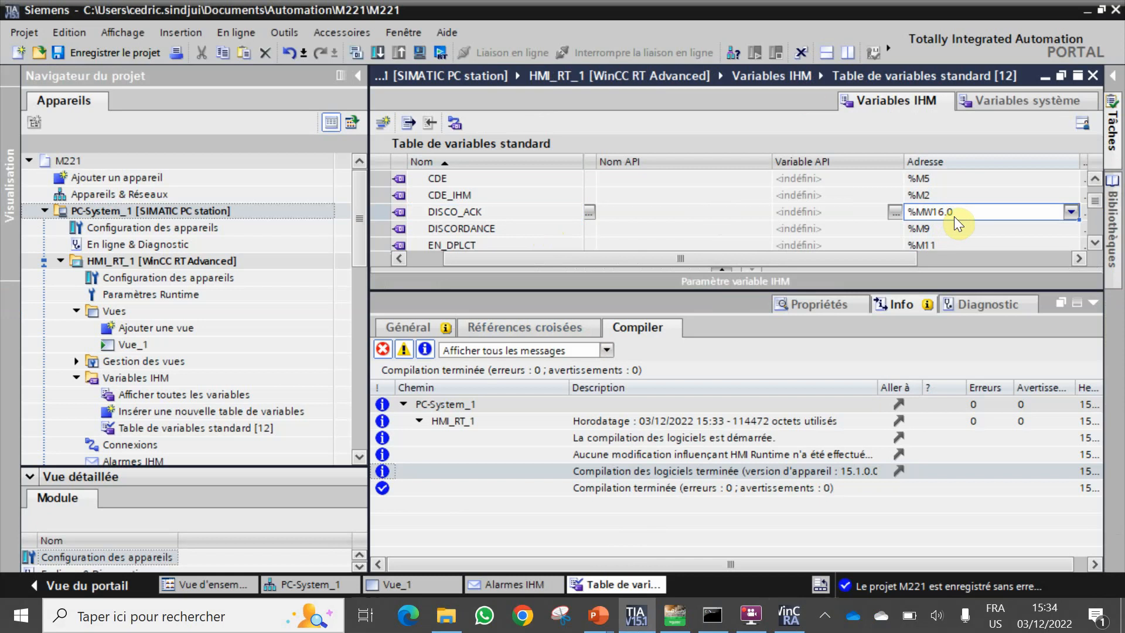
click(488, 589)
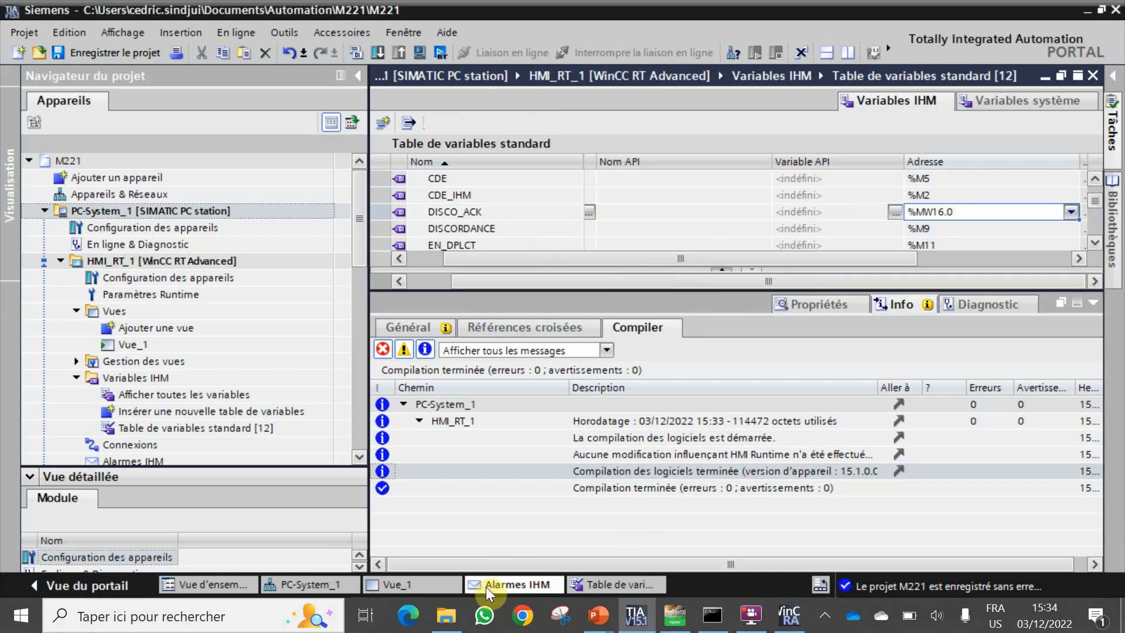
click(649, 179)
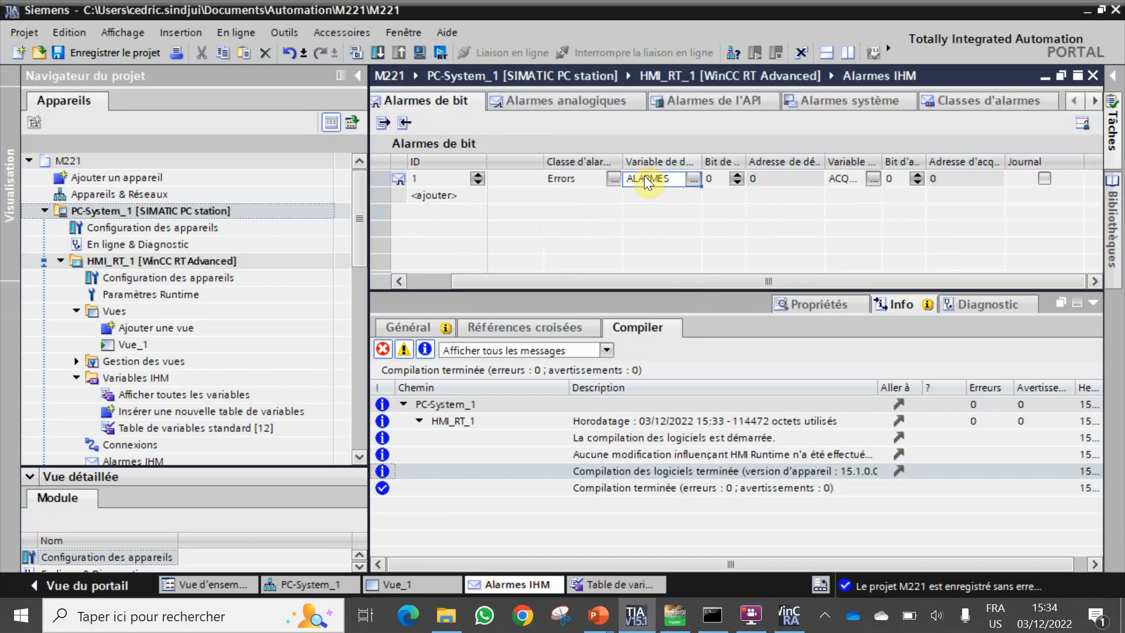
click(858, 178)
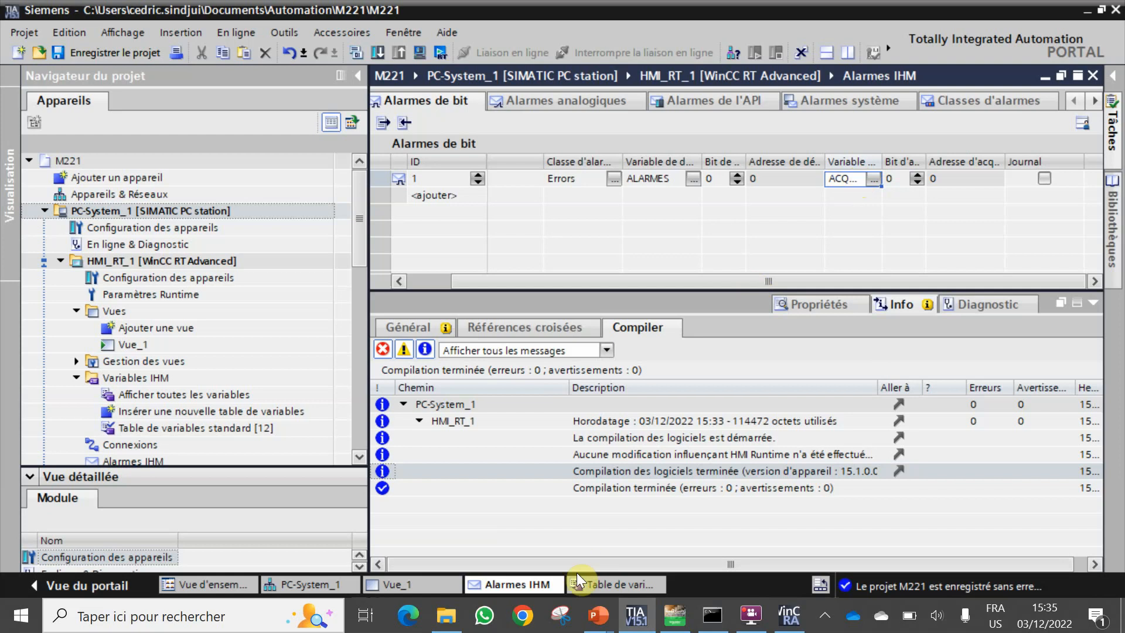
- Duplicate the right half of the valve, turn the copy to point right, and place it as the valve's left half
click(388, 584)
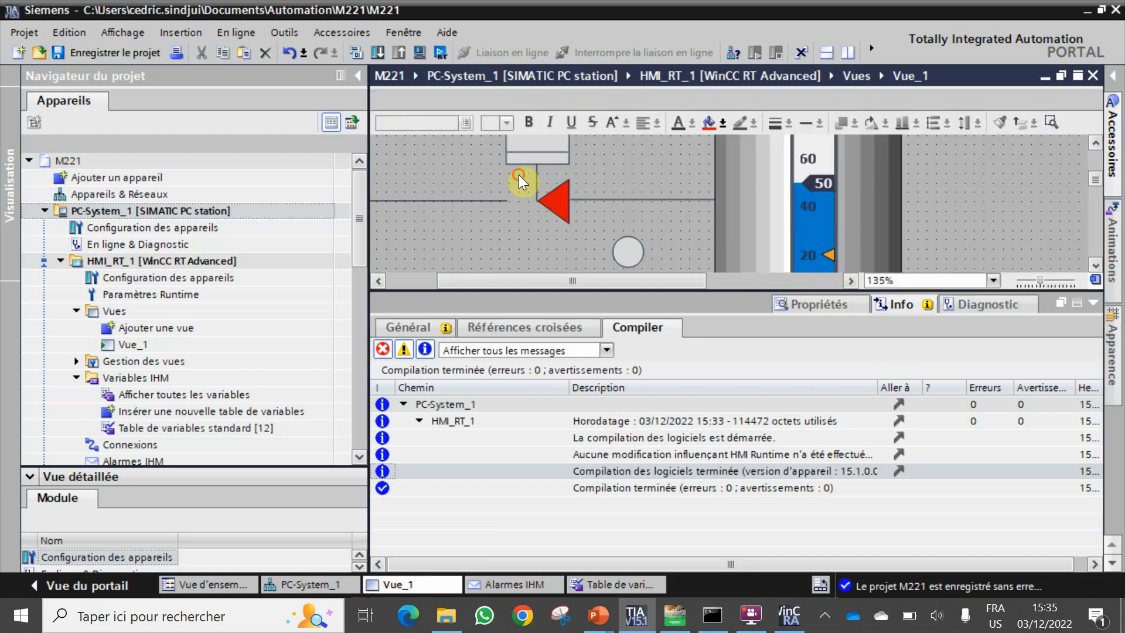
drag(518, 175, 595, 234)
key(ctrl+c)
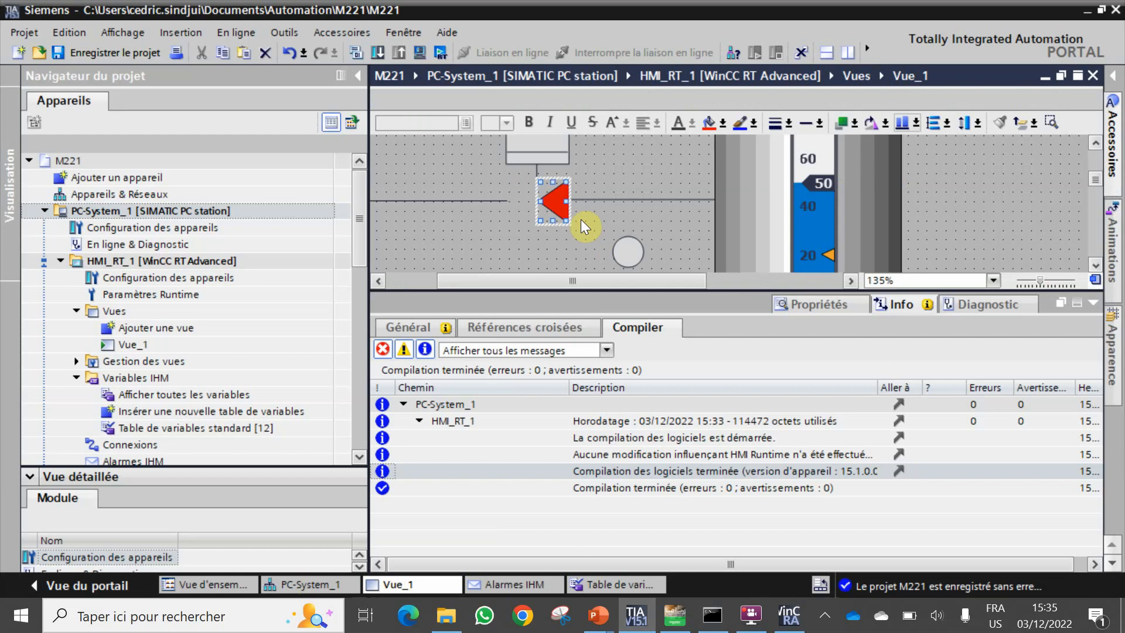
key(ctrl+v)
drag(564, 210, 479, 247)
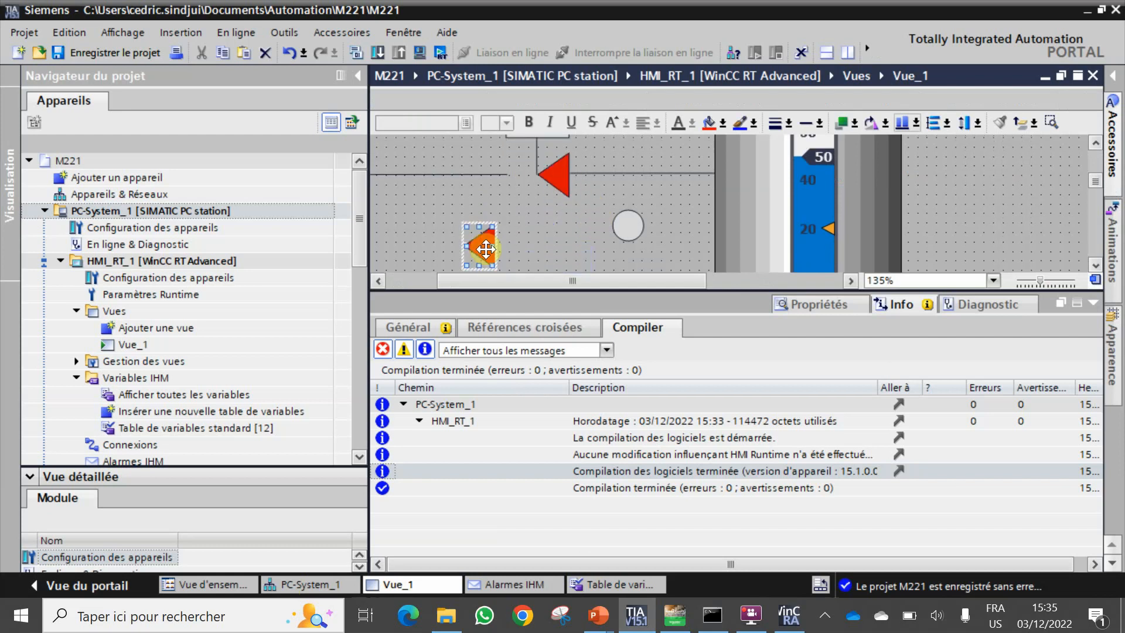
click(871, 122)
click(871, 121)
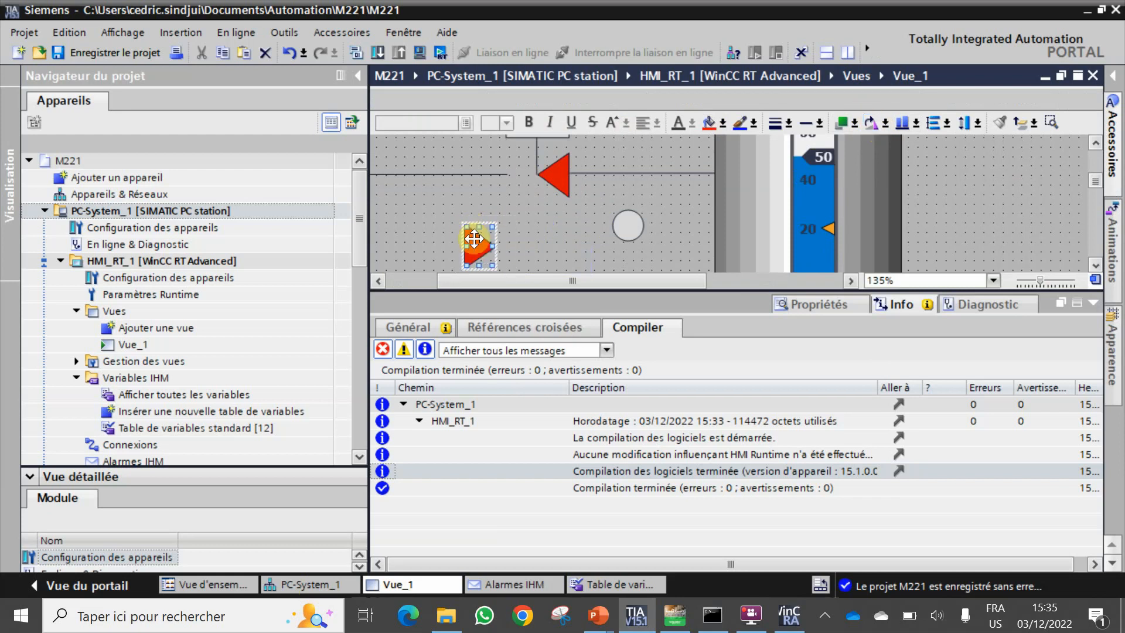
drag(478, 234, 520, 172)
click(557, 226)
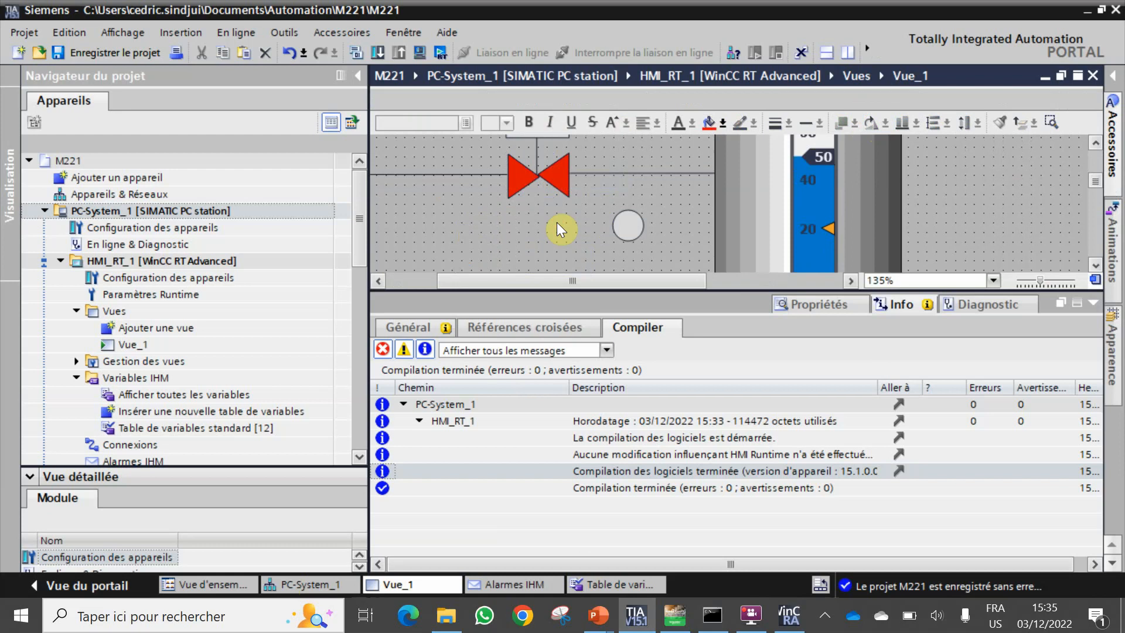
- Group the stacked triangles that form the left half of the valve
scroll(557, 226, up, 1)
click(515, 184)
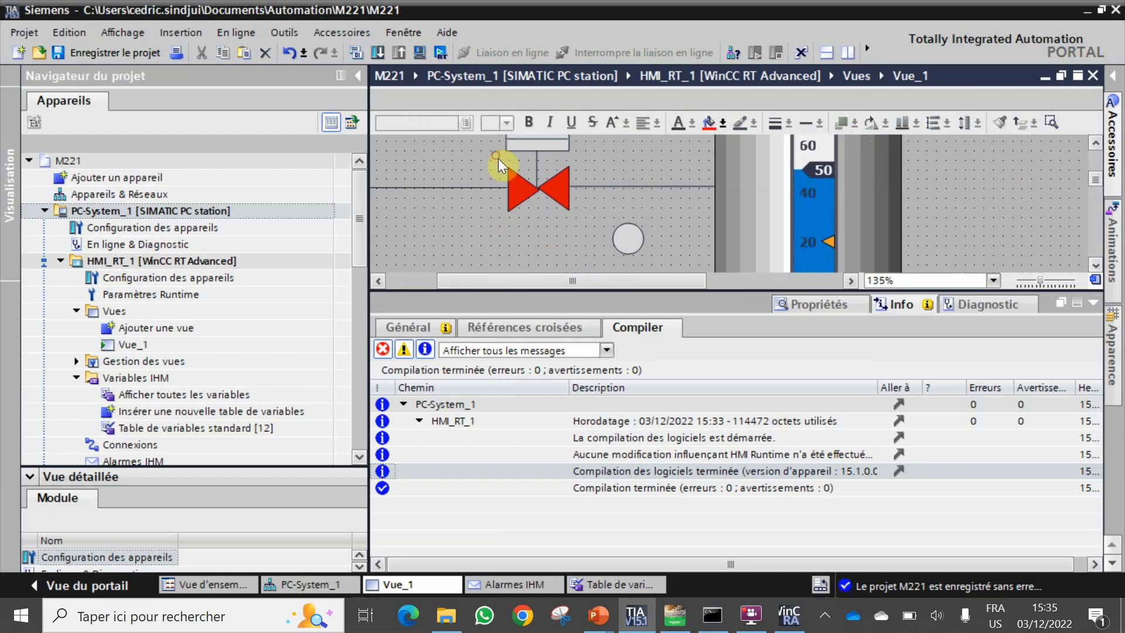
right_click(519, 189)
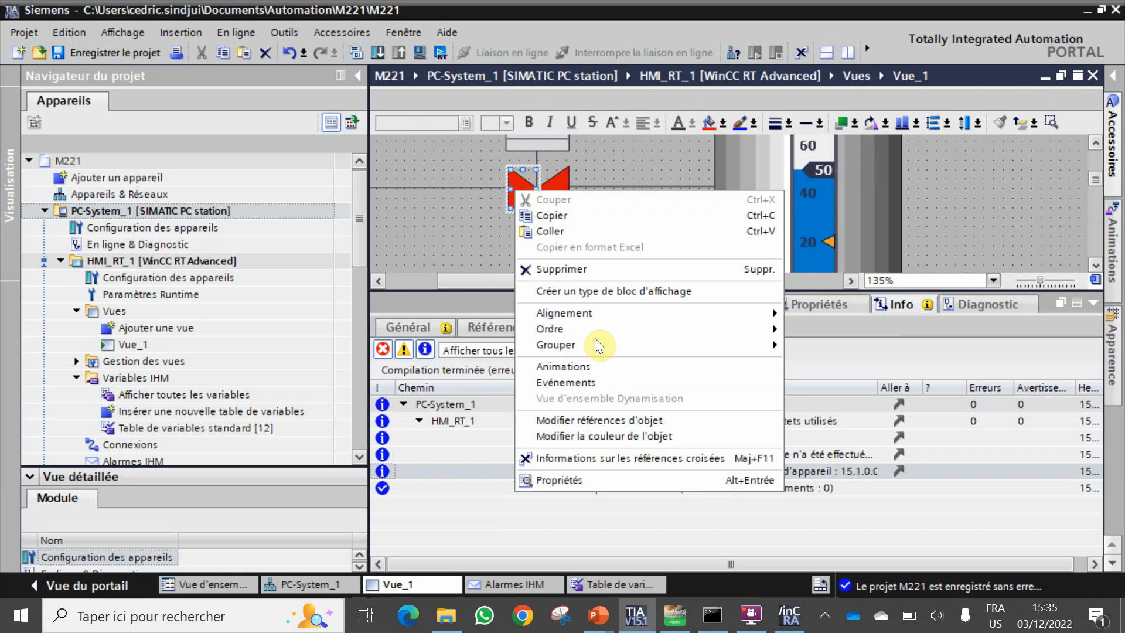
mouse_move(673, 345)
click(797, 346)
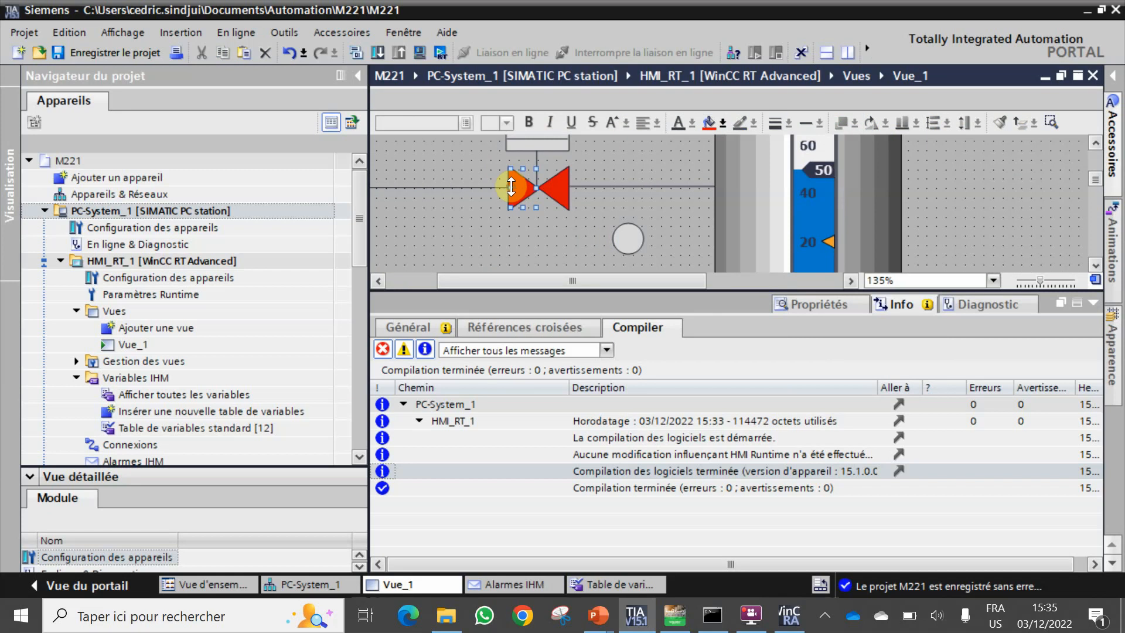
click(581, 234)
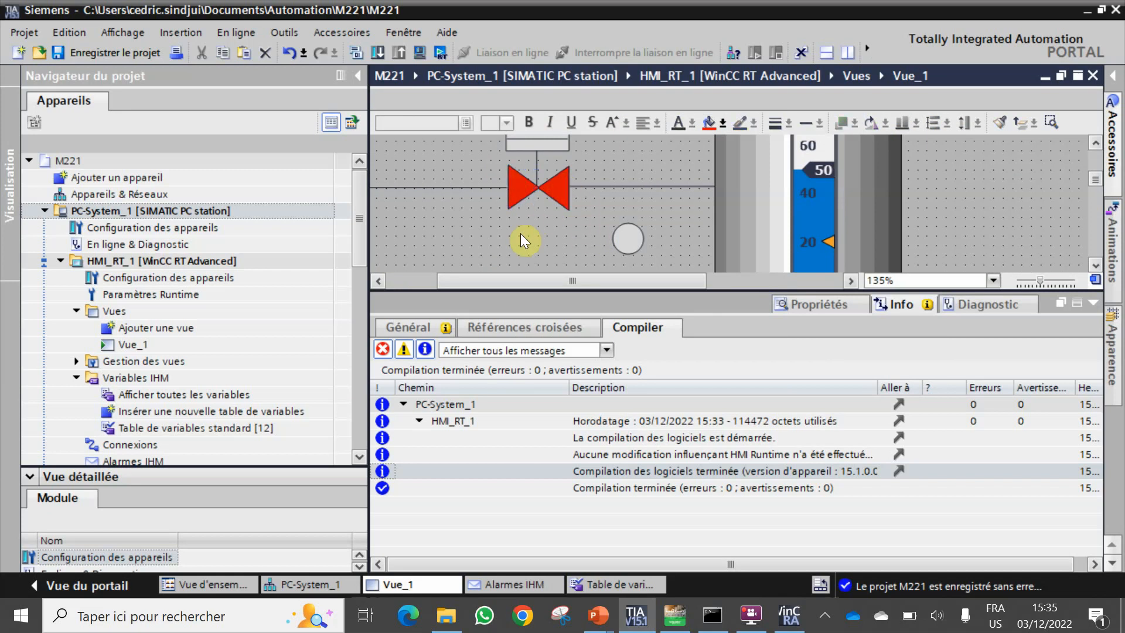
- Delete the circle below the valve and save the project
click(627, 223)
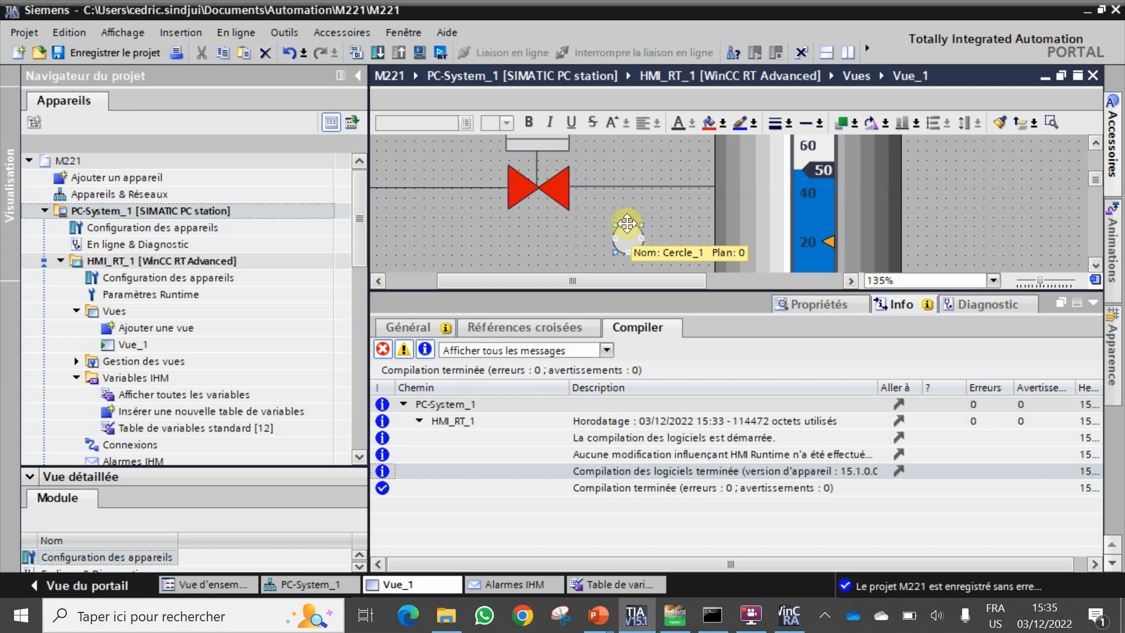
key(Delete)
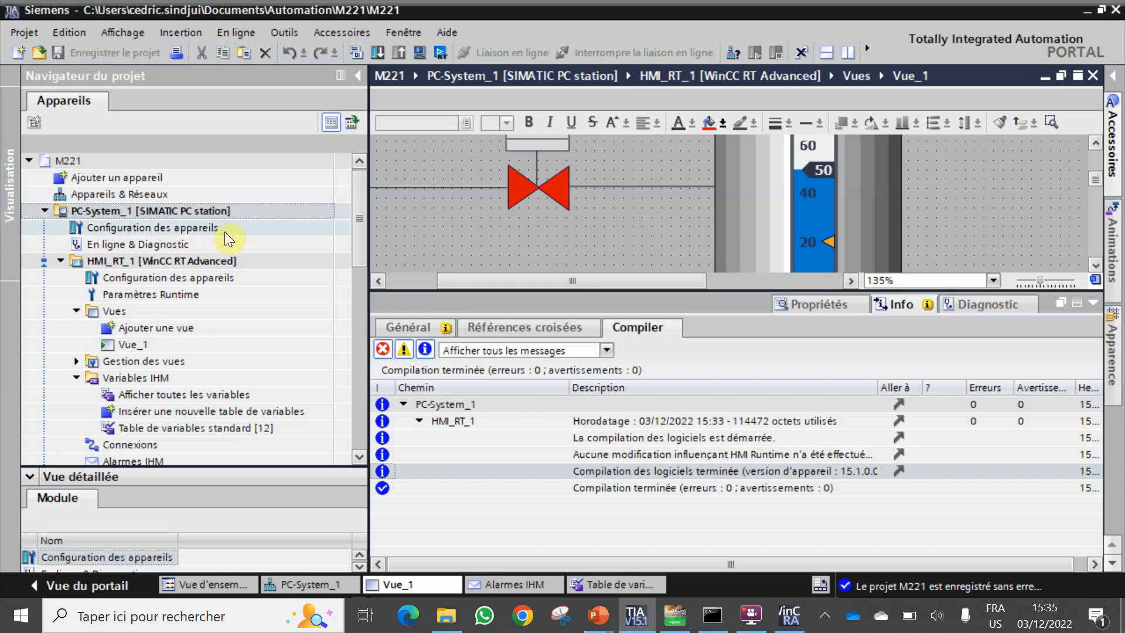
- Fully recompile the PC-System_1 software and start its runtime
right_click(209, 209)
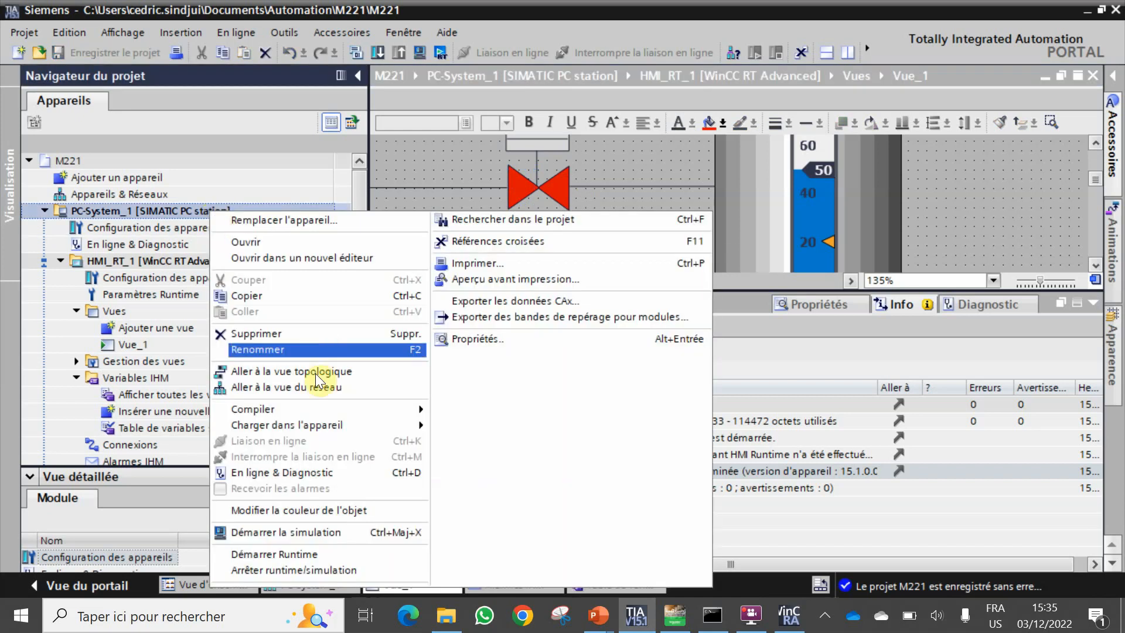
mouse_move(322, 411)
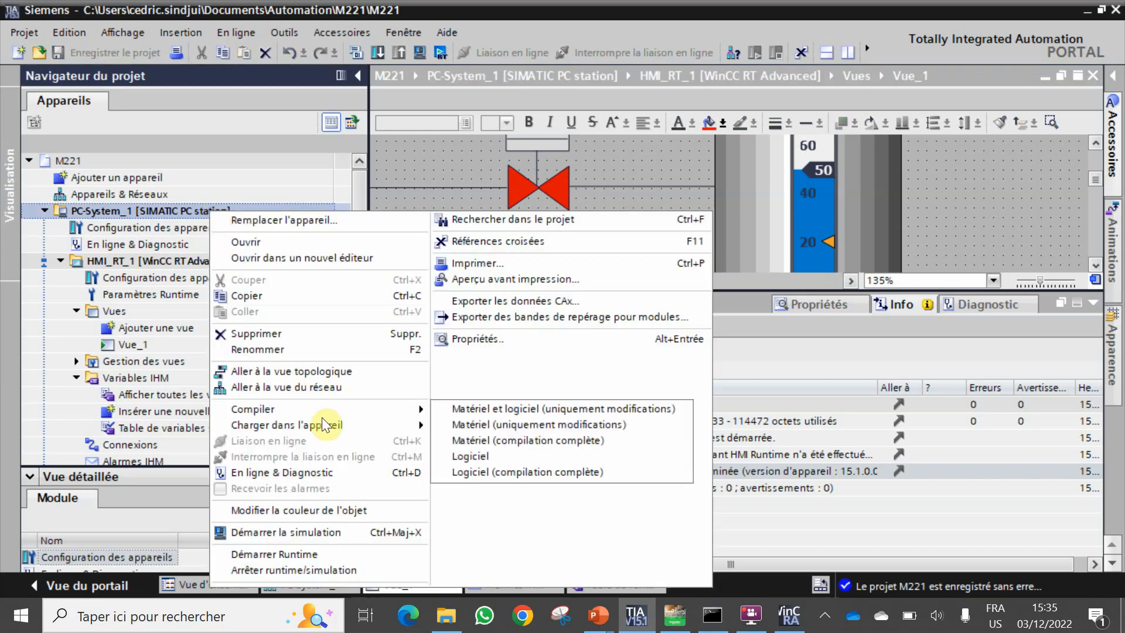
click(526, 473)
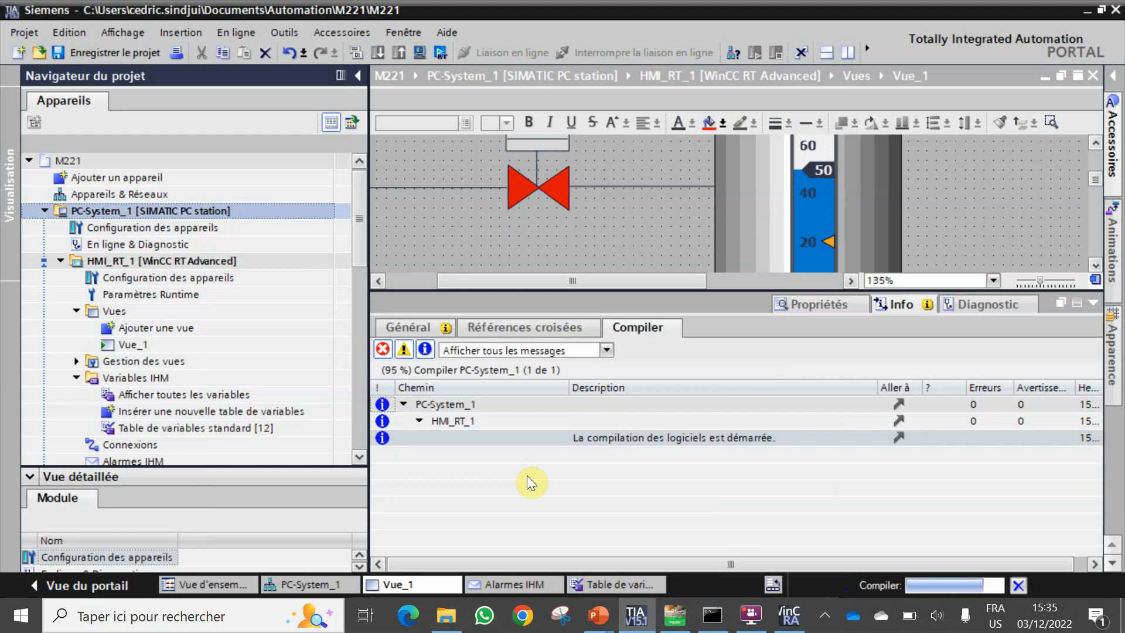
right_click(171, 215)
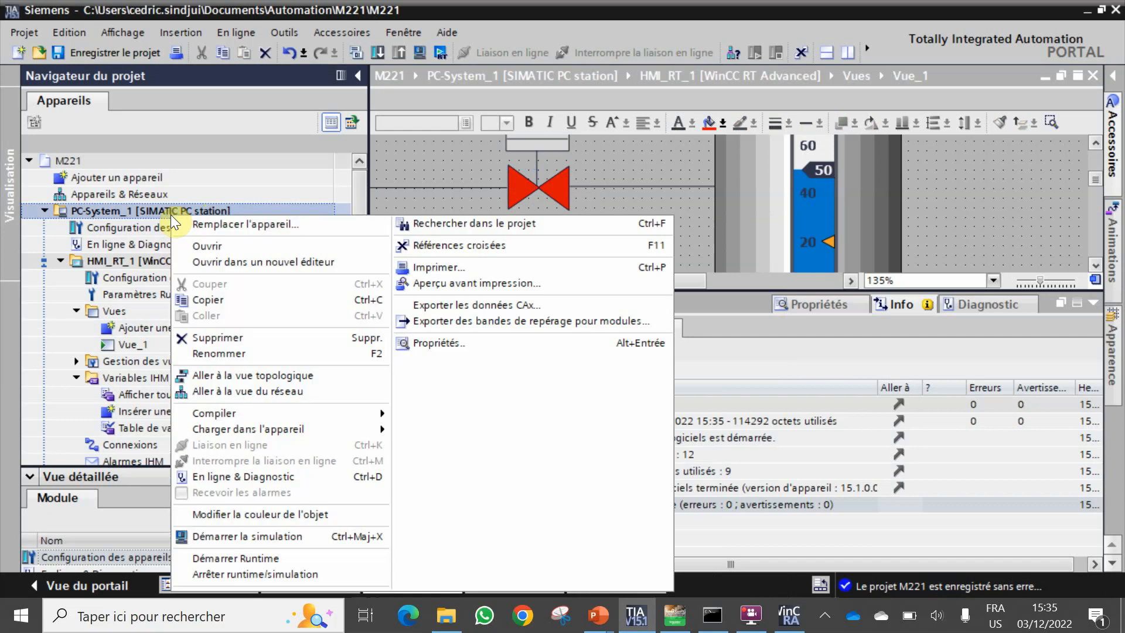
click(276, 560)
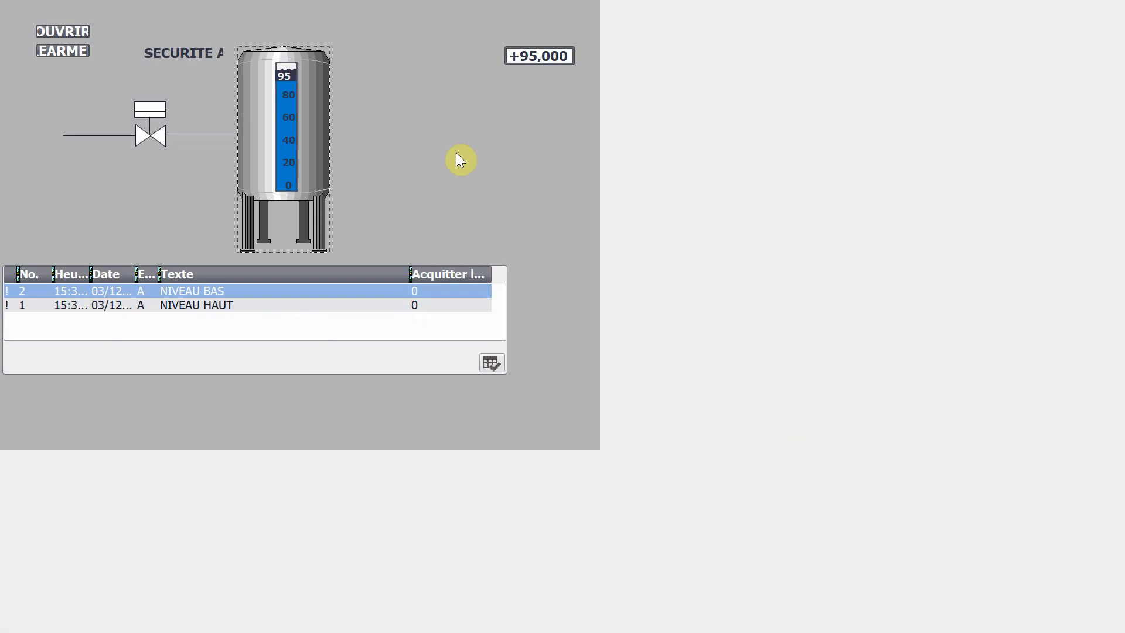
- Set the tank level to 25, rearm the safety, and command the valve to open
click(524, 54)
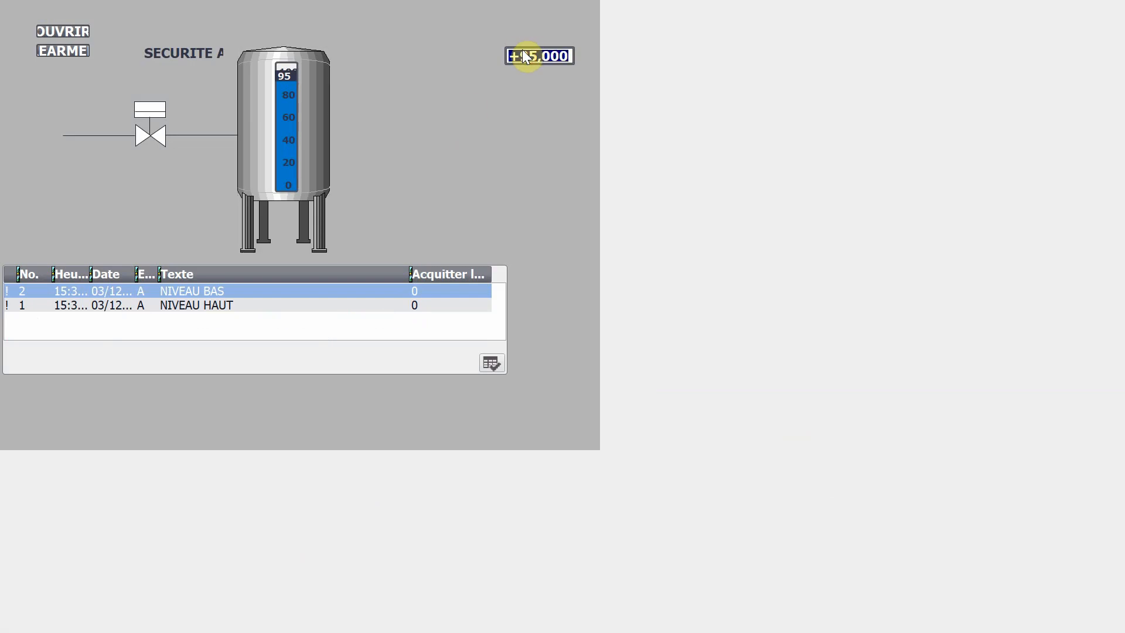
text(25)
key(Return)
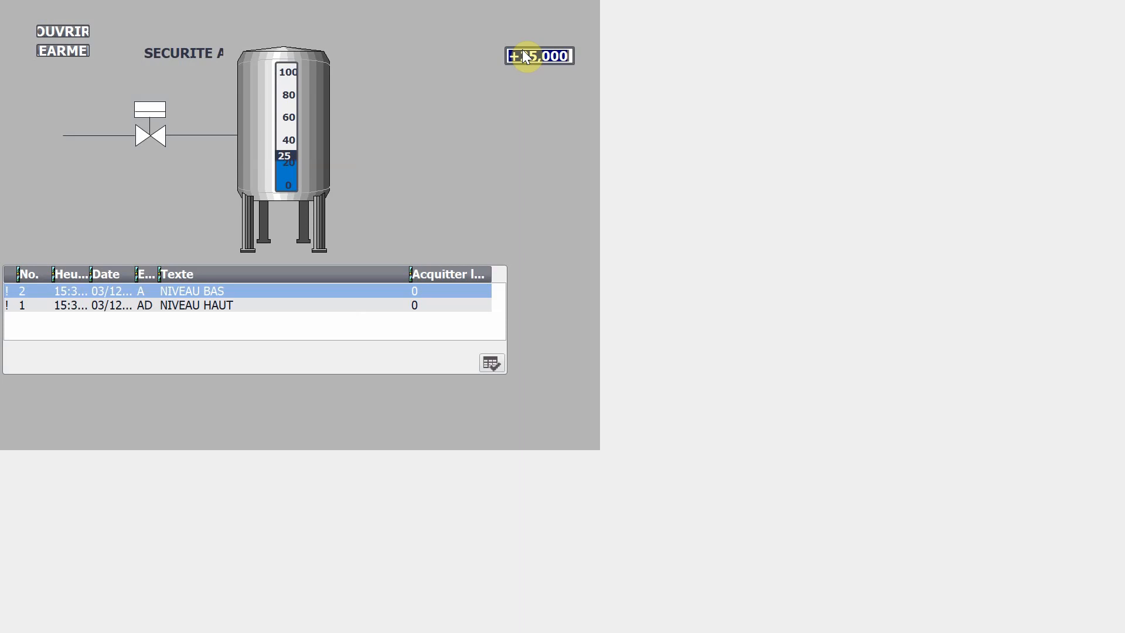
click(71, 49)
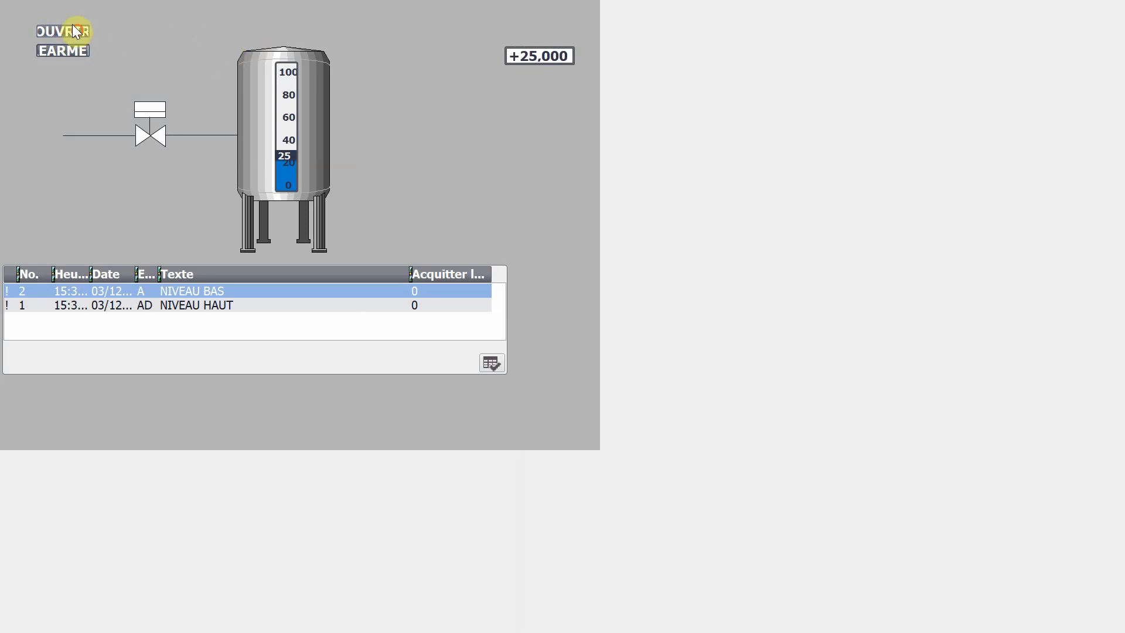
click(73, 25)
- Acknowledge the topmost alarm in the runtime's alarm view
click(443, 296)
click(492, 363)
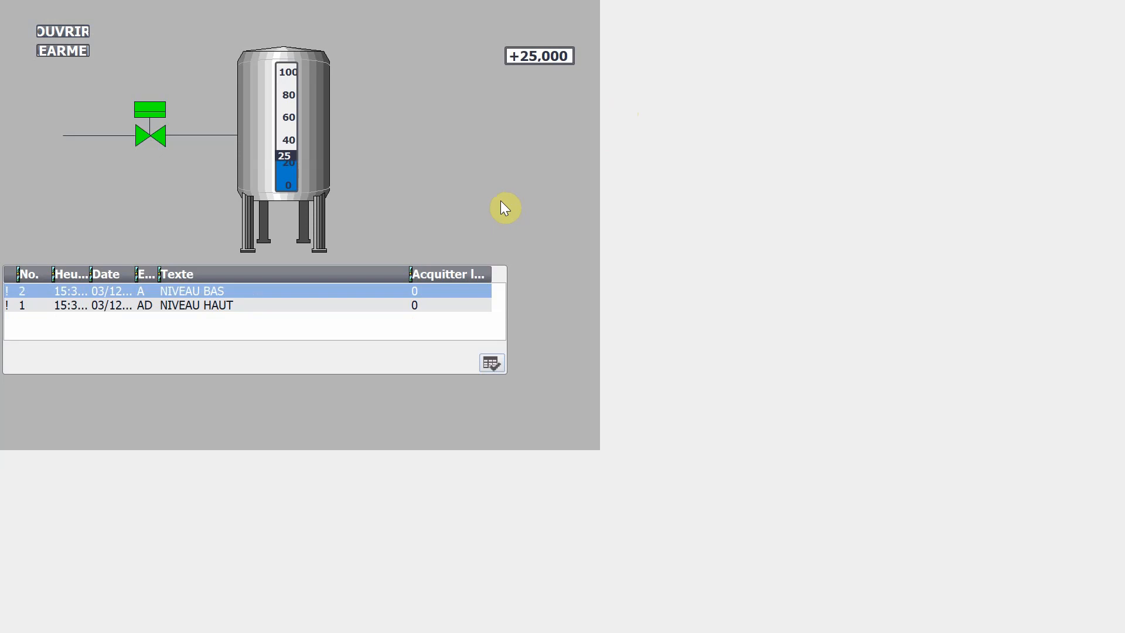
key(alt+Tab)
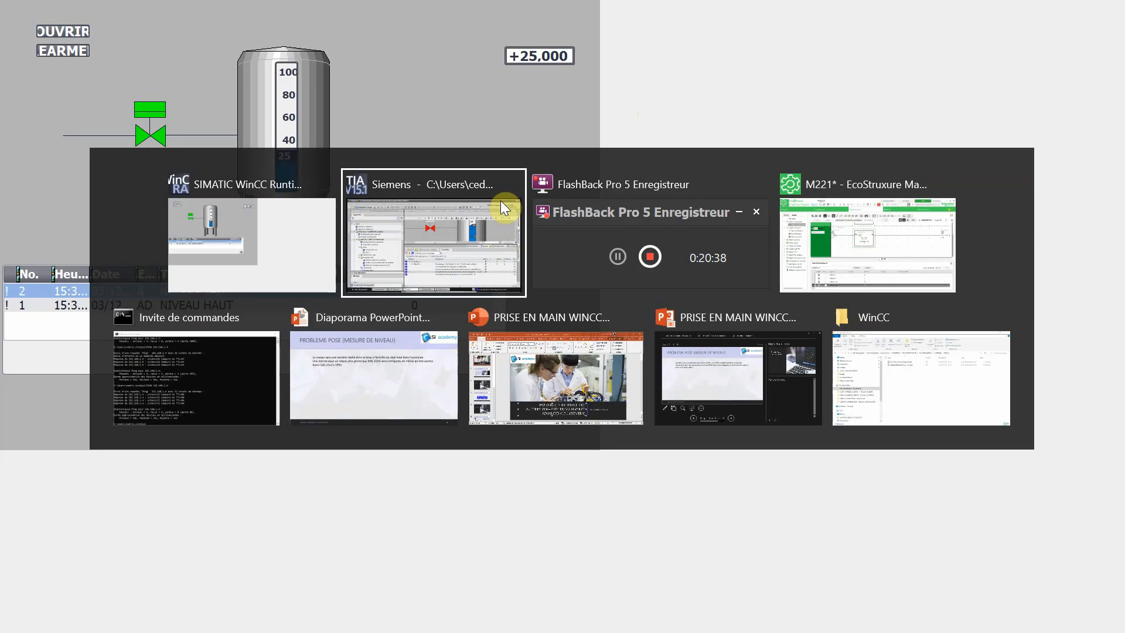
key(Escape)
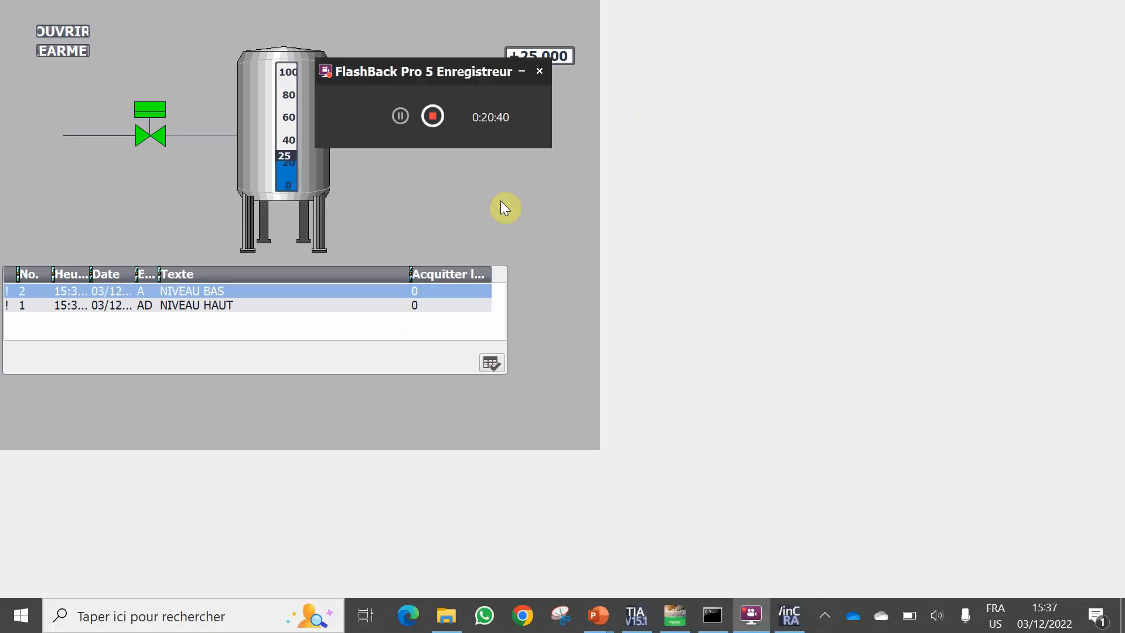